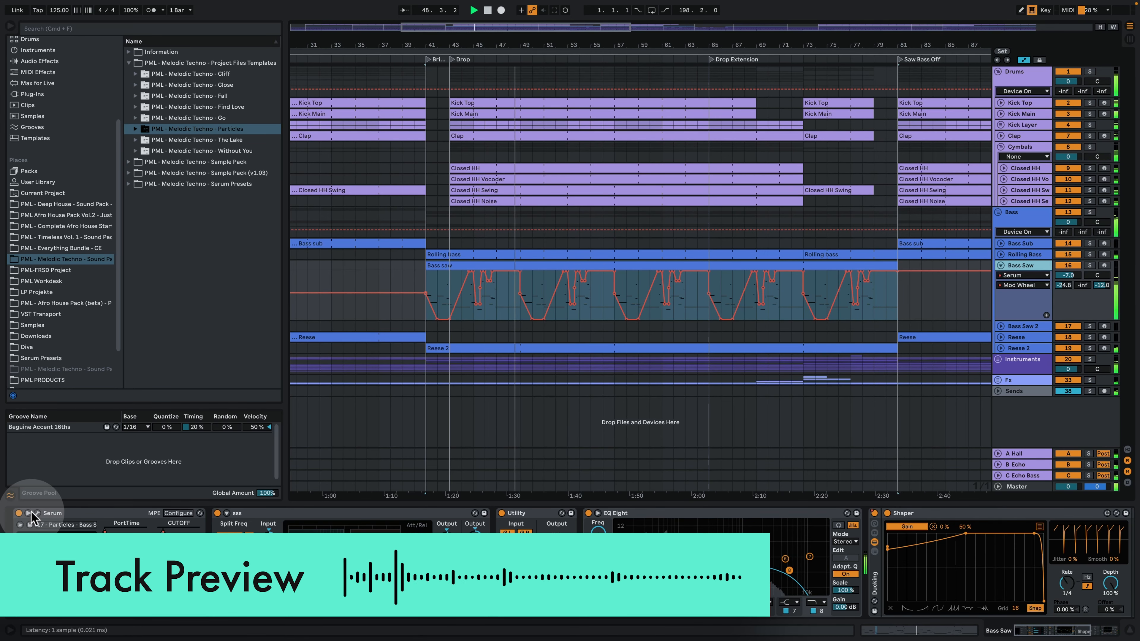
# Inspect the MIDI notes of the Bass Saw clip in the first drop and return to the arrangement with the track's devices shown.
pyautogui.click(561, 275)
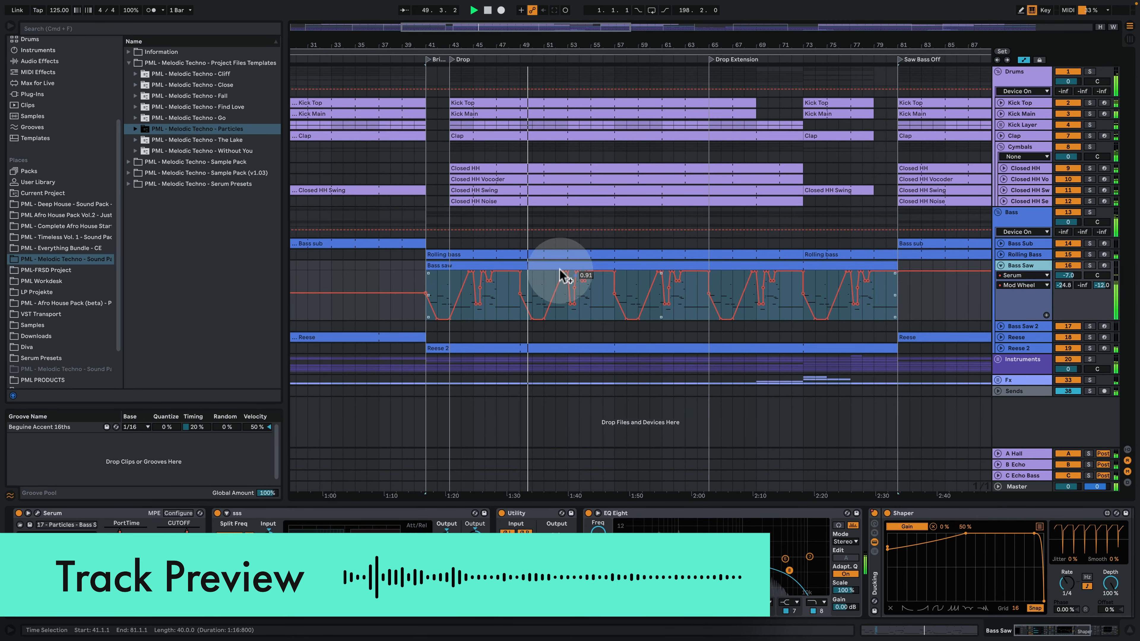
pyautogui.doubleClick(550, 268)
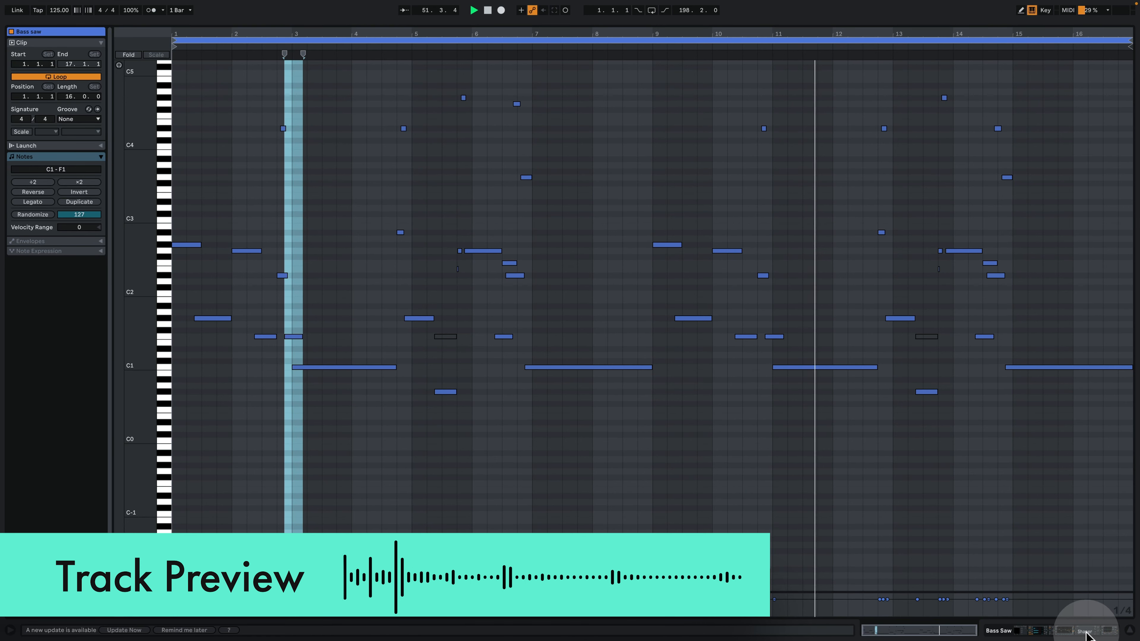
pyautogui.click(1090, 632)
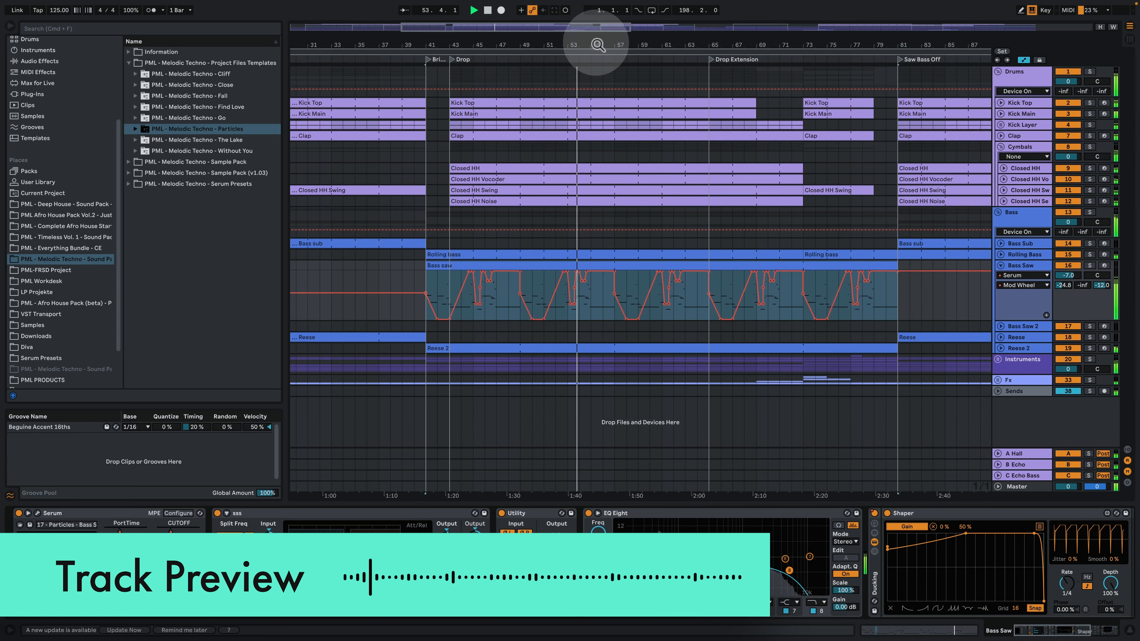
# Play the full arrangement from the very beginning at bar 1.
pyautogui.moveTo(597, 44); pyautogui.dragTo(597, 2)
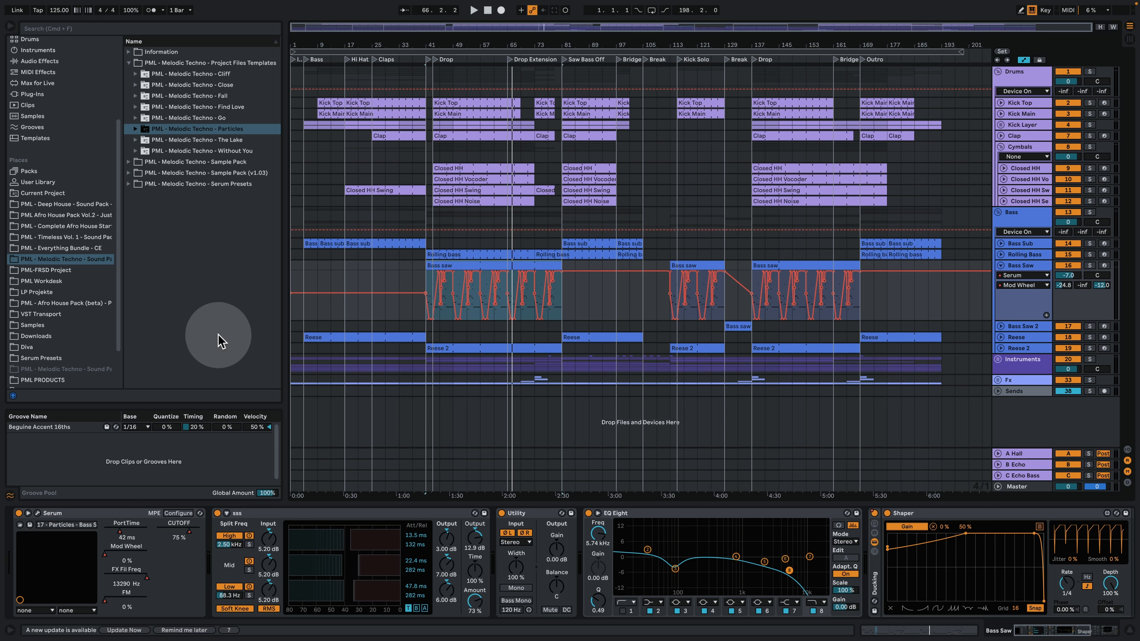
pyautogui.click(294, 206)
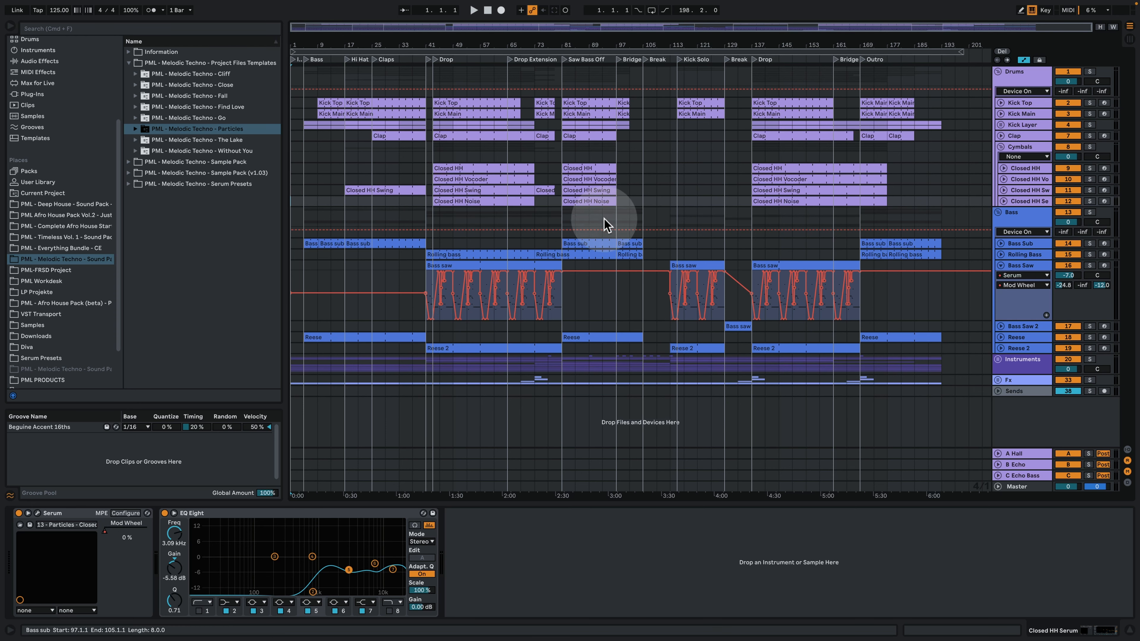
pyautogui.press('space')
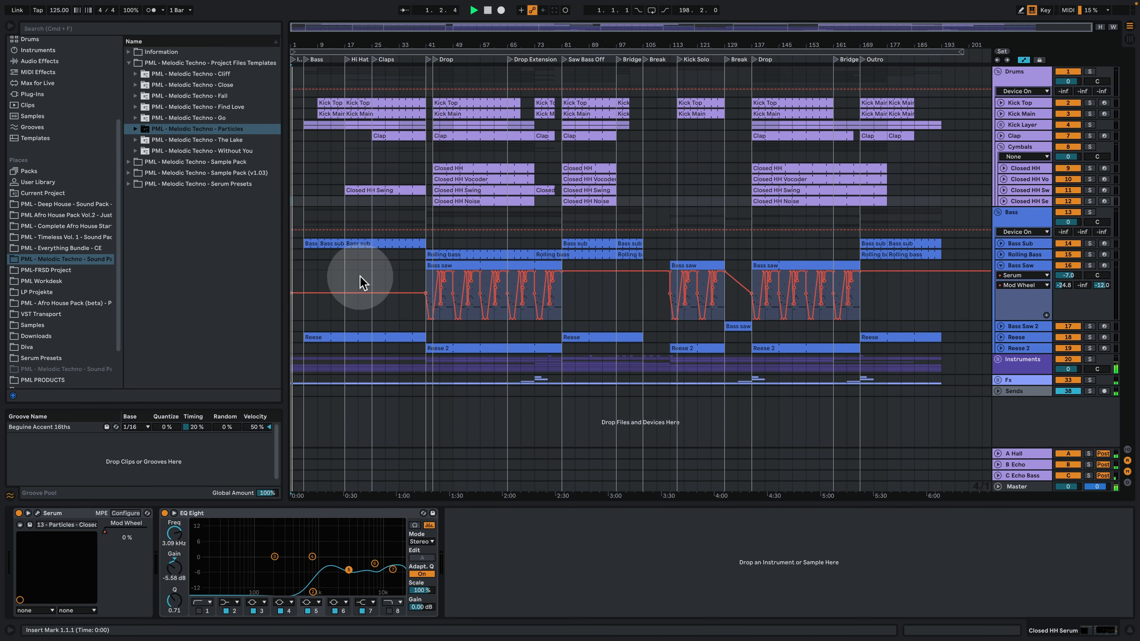
# Unfold the Instruments group and the Synth Square track, and examine the Synth Square clip's MIDI notes.
pyautogui.click(998, 359)
pyautogui.scroll(-5, 542, 319)
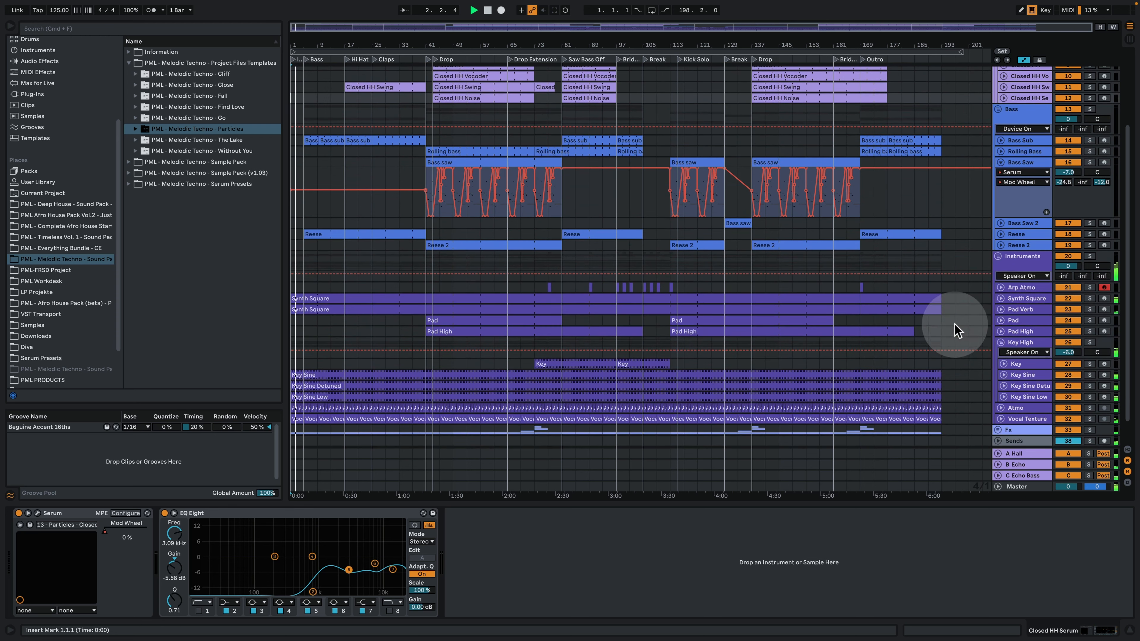
pyautogui.click(1001, 299)
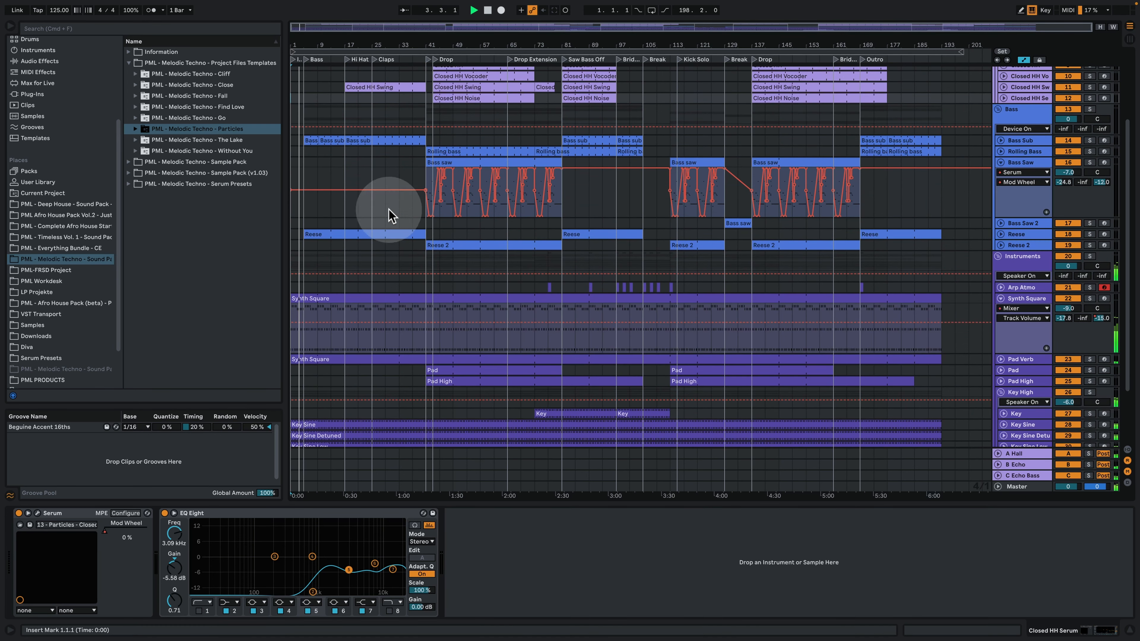
pyautogui.doubleClick(310, 299)
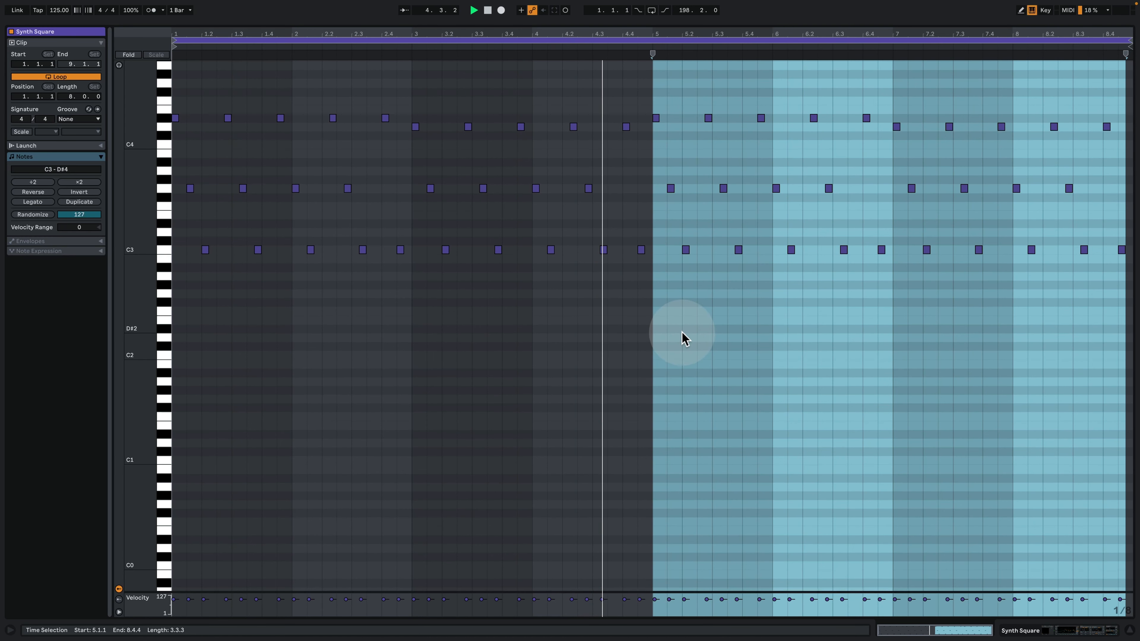
pyautogui.click(681, 336)
pyautogui.click(1060, 621)
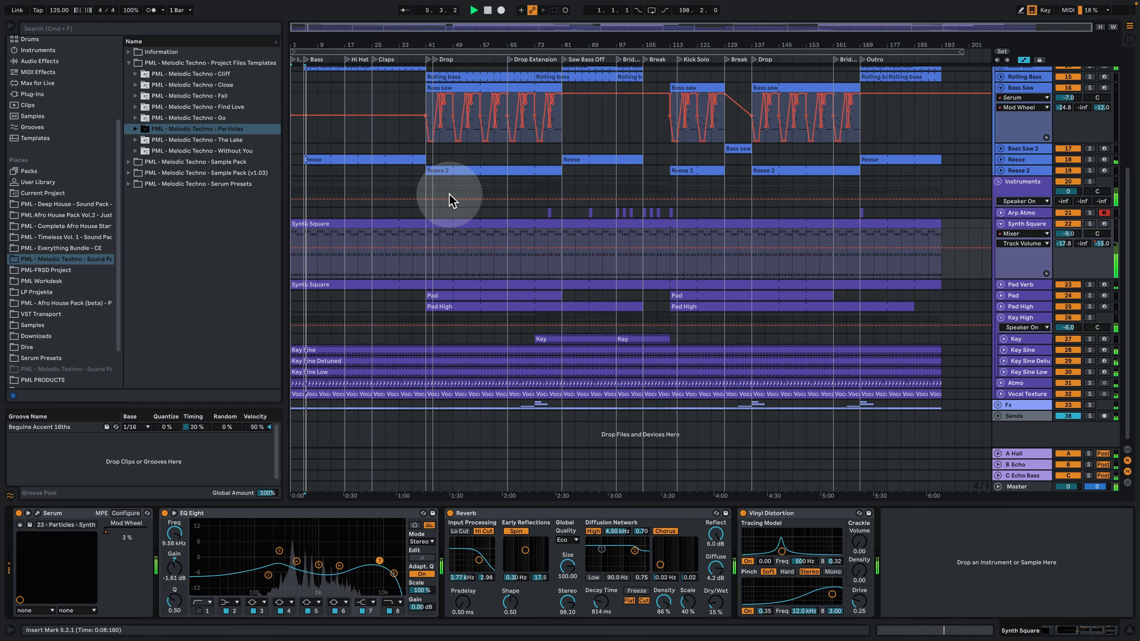
# Move the playback position to the Hi Hat locator at bar 17.
pyautogui.scroll(5, 395, 227)
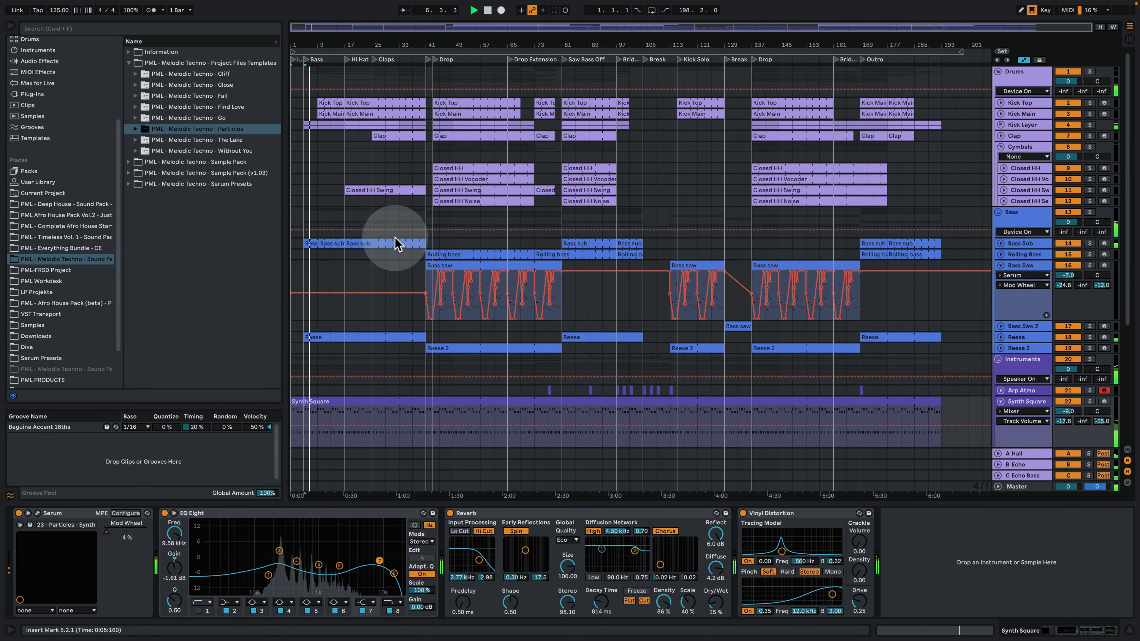
pyautogui.moveTo(320, 28); pyautogui.dragTo(319, 68)
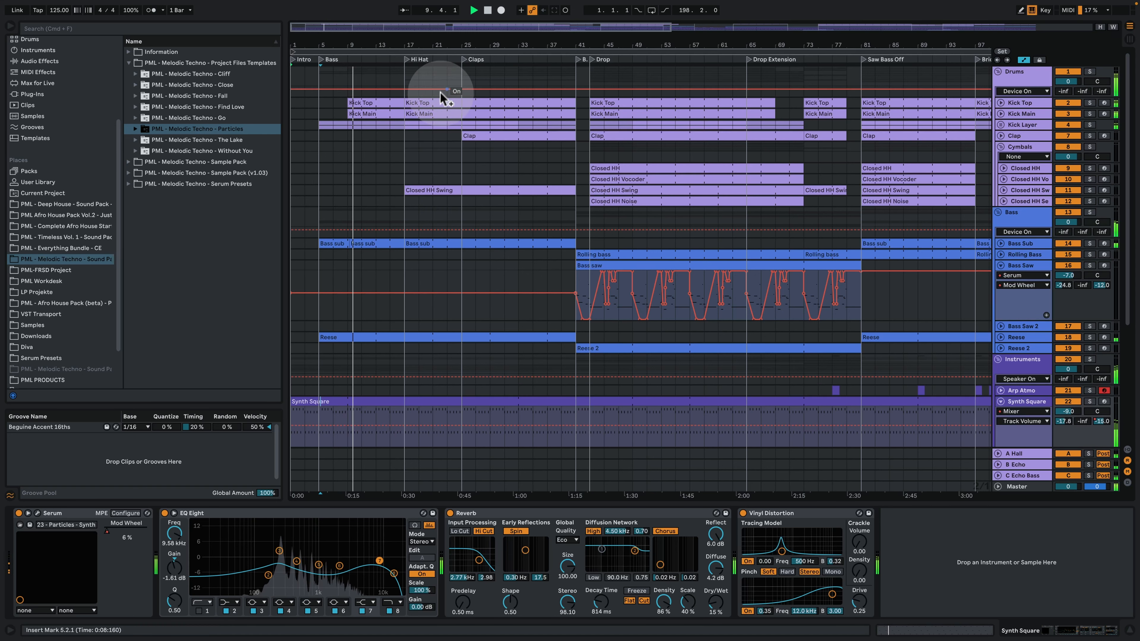
pyautogui.click(407, 59)
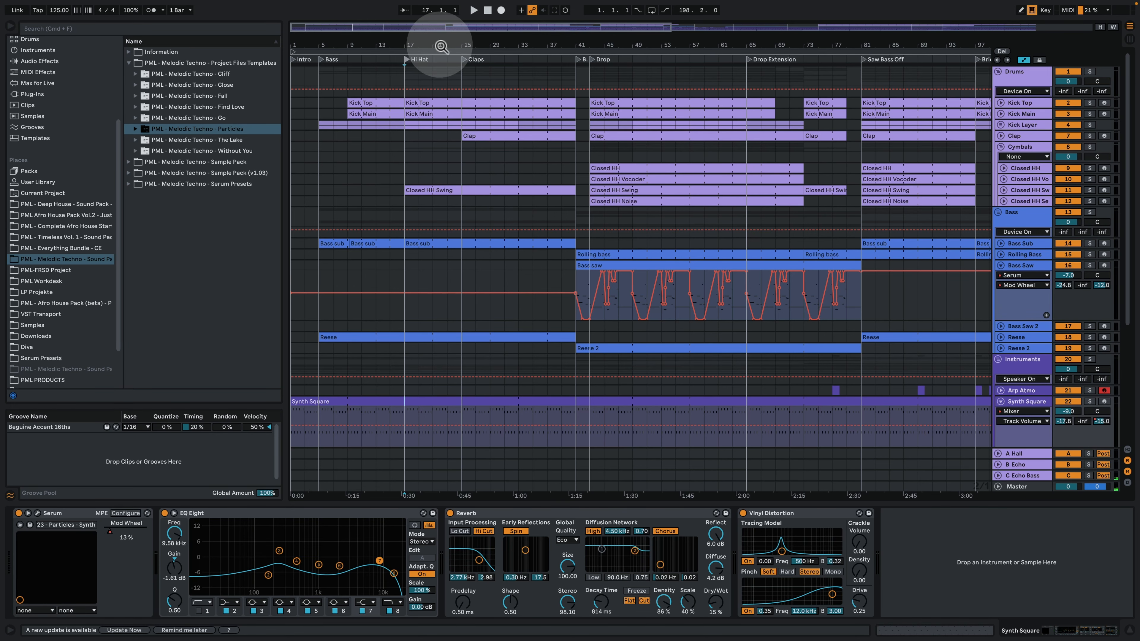
# Unfold the Clap track in the Drums group and show its device chain.
pyautogui.moveTo(441, 46); pyautogui.dragTo(356, 56)
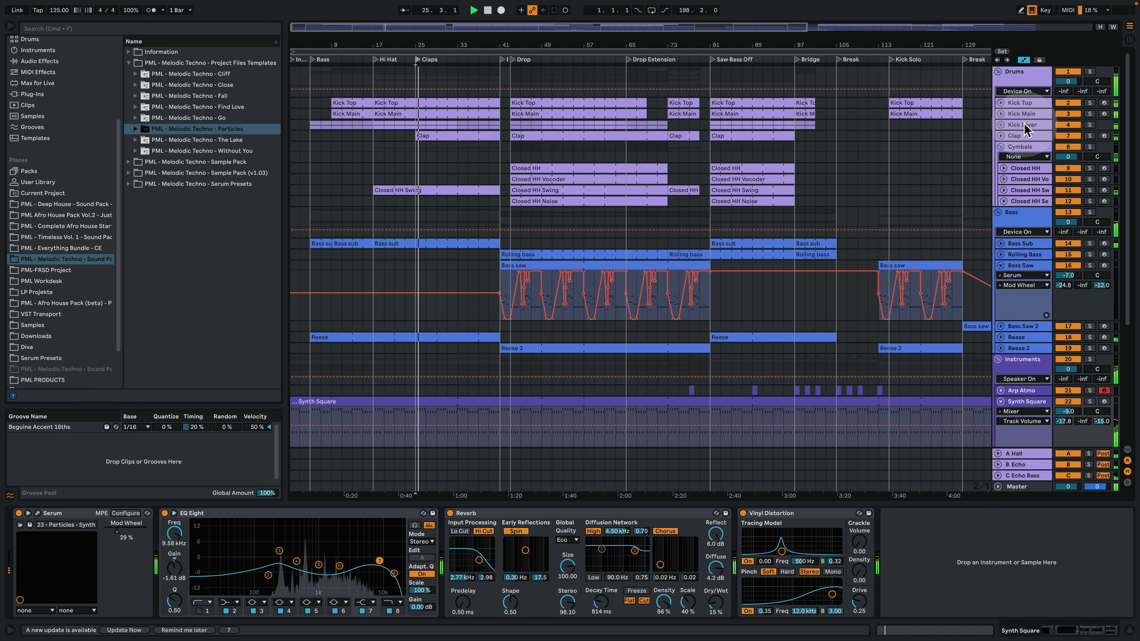
pyautogui.click(1016, 137)
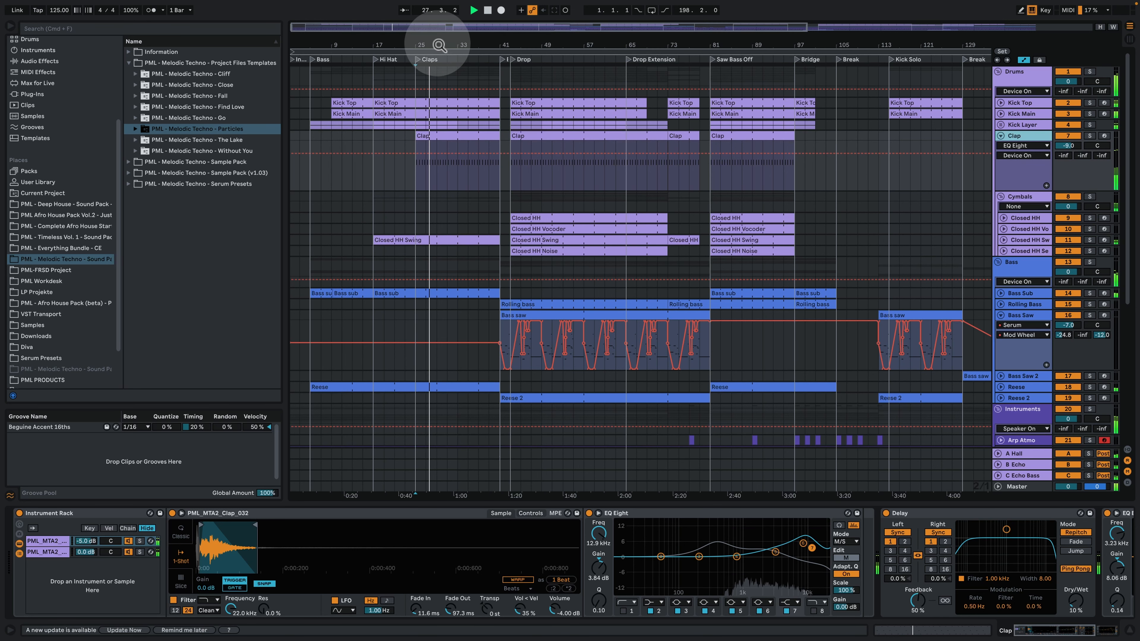
pyautogui.moveTo(433, 46); pyautogui.dragTo(433, 31)
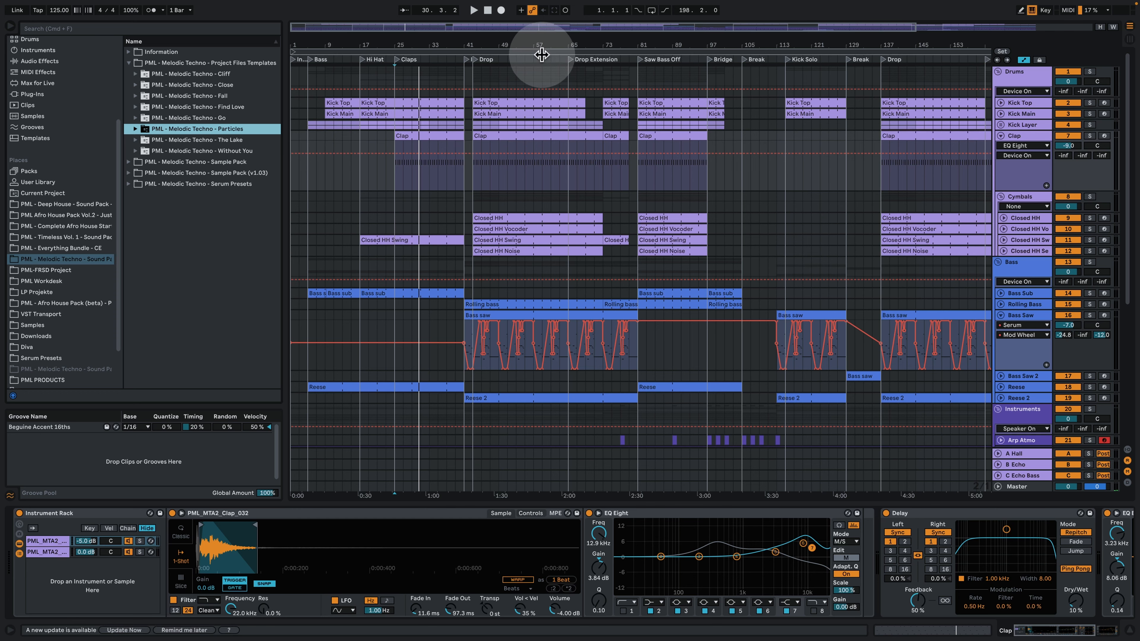
# Examine the first Drop section and show the device chain of the Closed HH Vocoder track.
pyautogui.moveTo(497, 45); pyautogui.dragTo(455, 112)
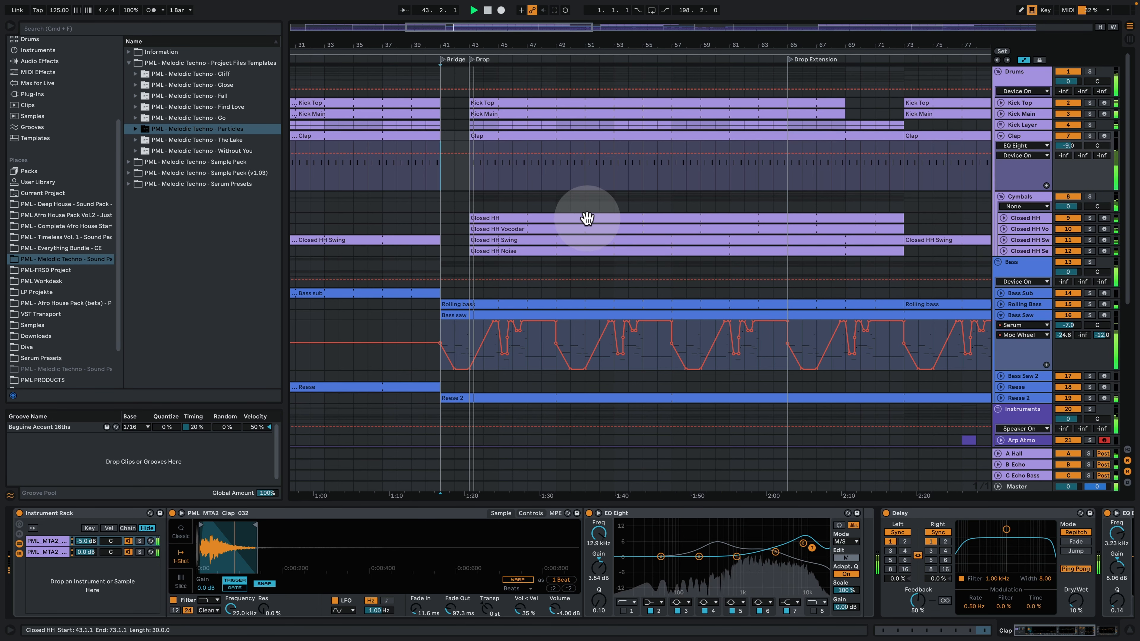
pyautogui.moveTo(522, 46); pyautogui.dragTo(493, 40)
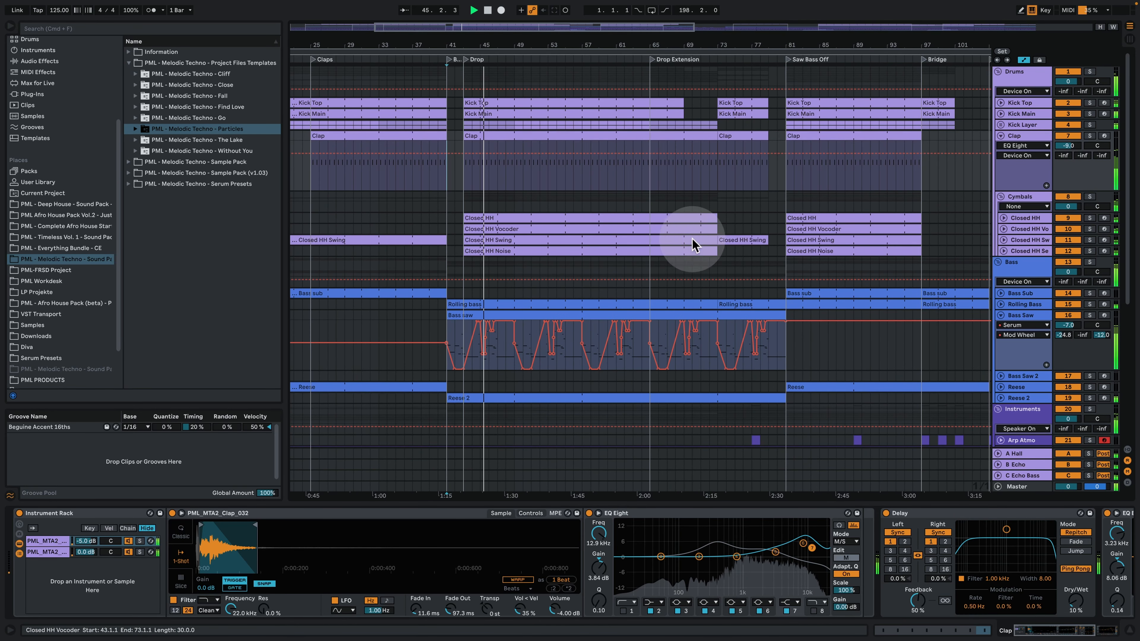
pyautogui.click(1020, 228)
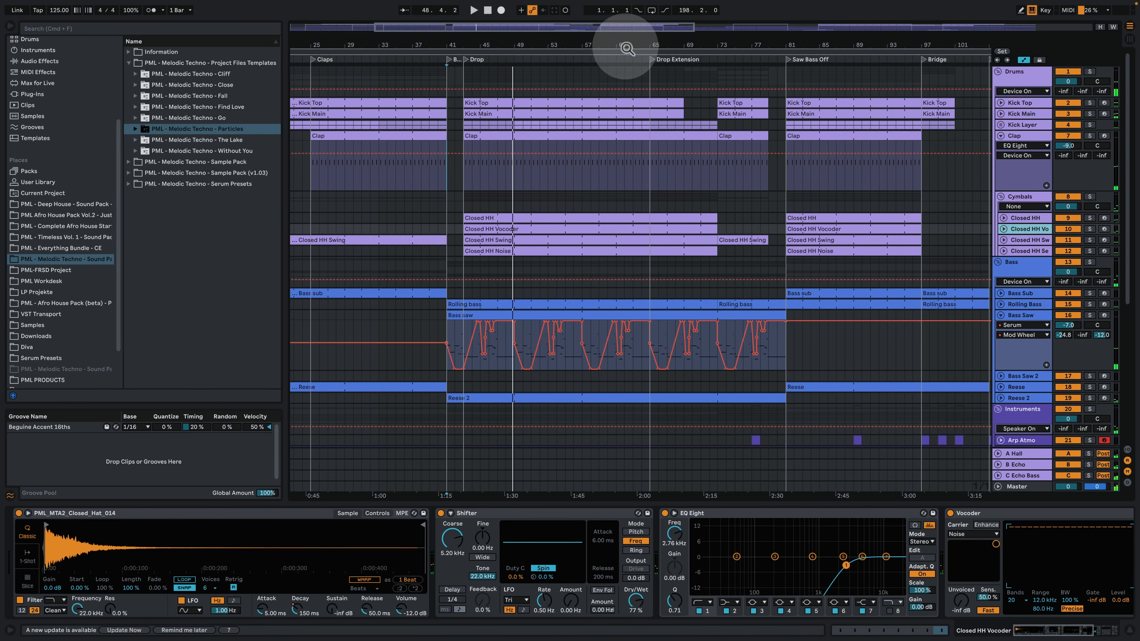
# Listen to the Drop Extension section from its locator and stop playback.
pyautogui.moveTo(627, 48); pyautogui.dragTo(664, 92)
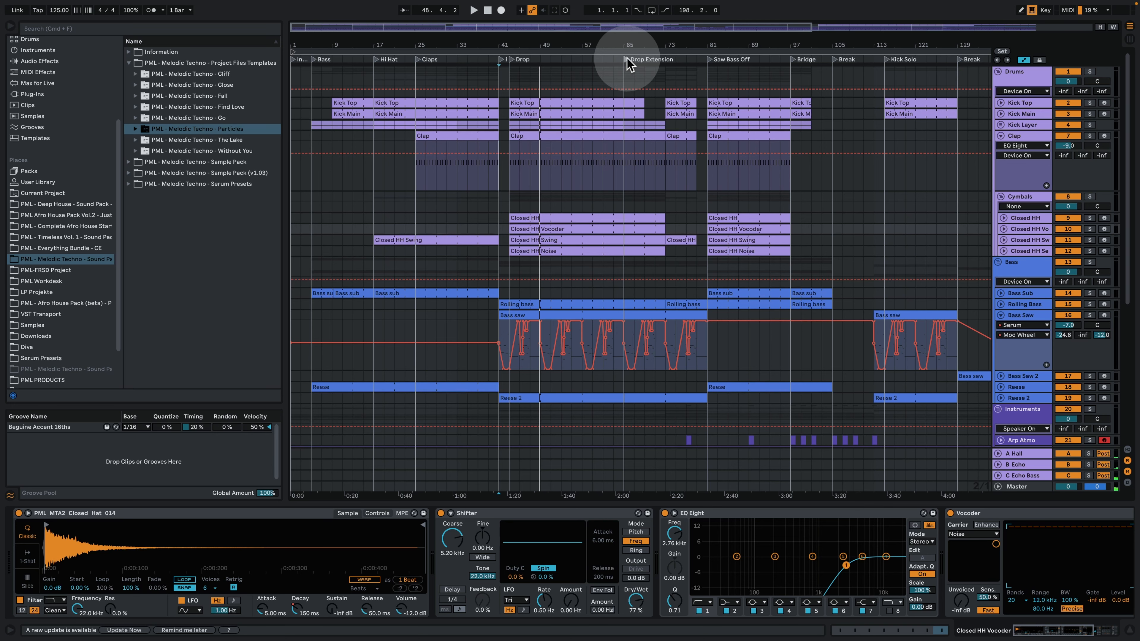
pyautogui.click(661, 63)
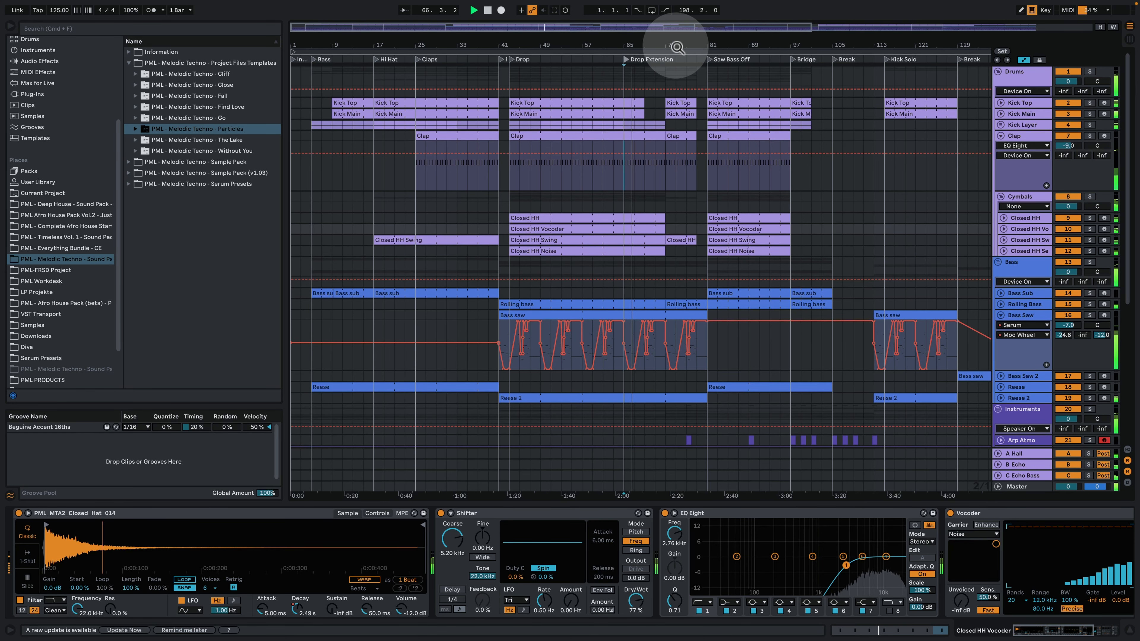
pyautogui.moveTo(675, 46); pyautogui.dragTo(674, 31)
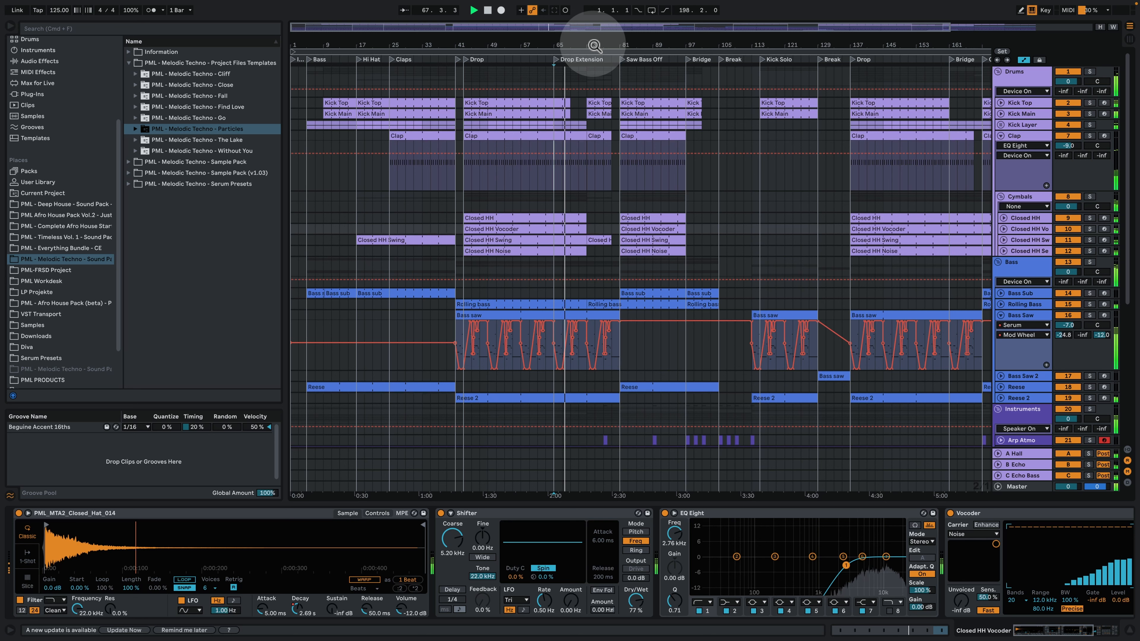
pyautogui.press('space')
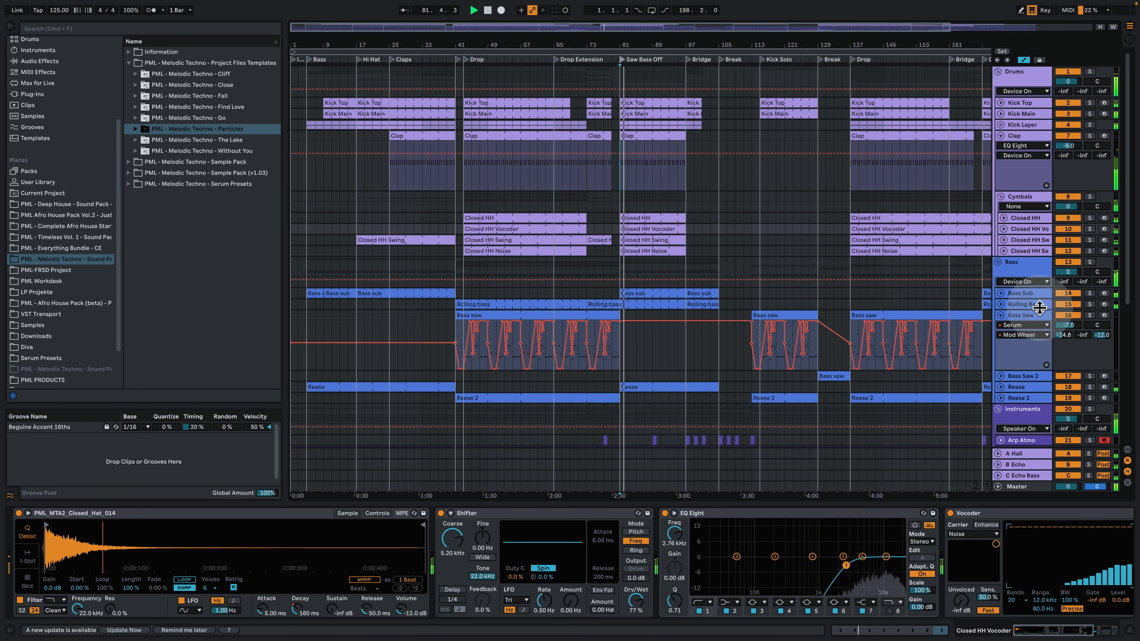
# Unfold the Bass Sub and Reese tracks to examine their clips and automation in the Saw Bass Off section.
pyautogui.click(1000, 294)
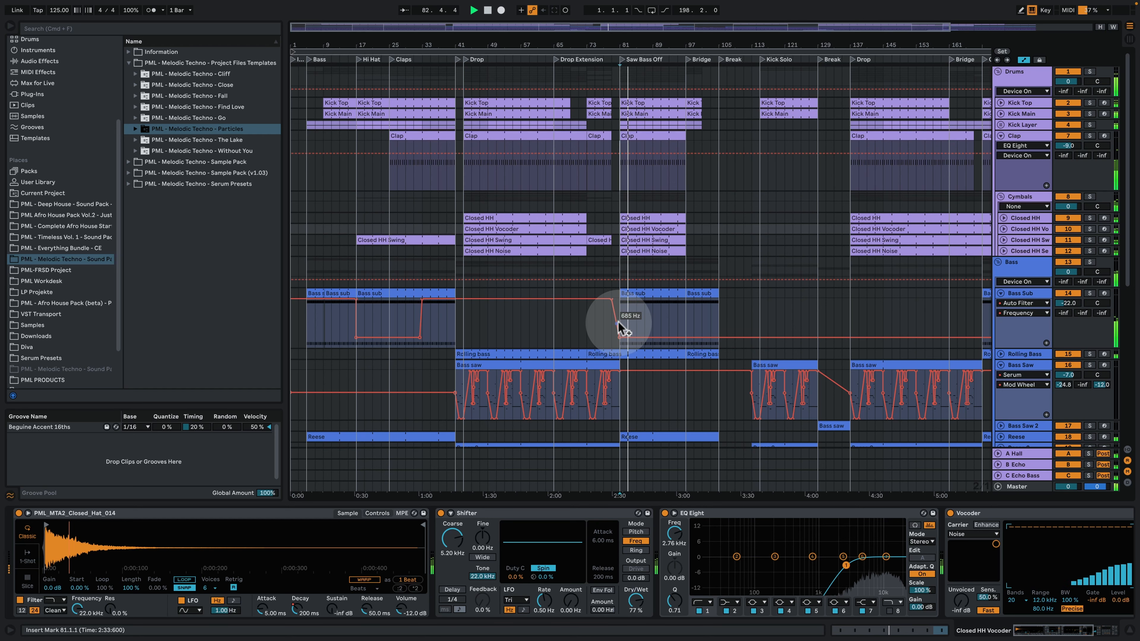
pyautogui.scroll(-4, 631, 337)
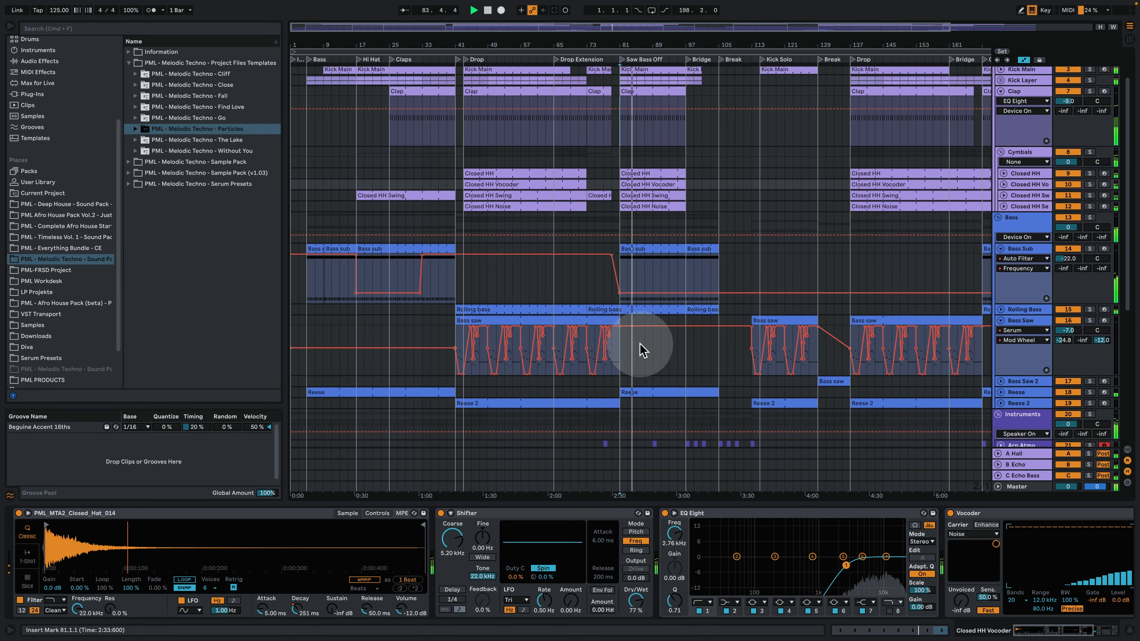
pyautogui.click(1000, 366)
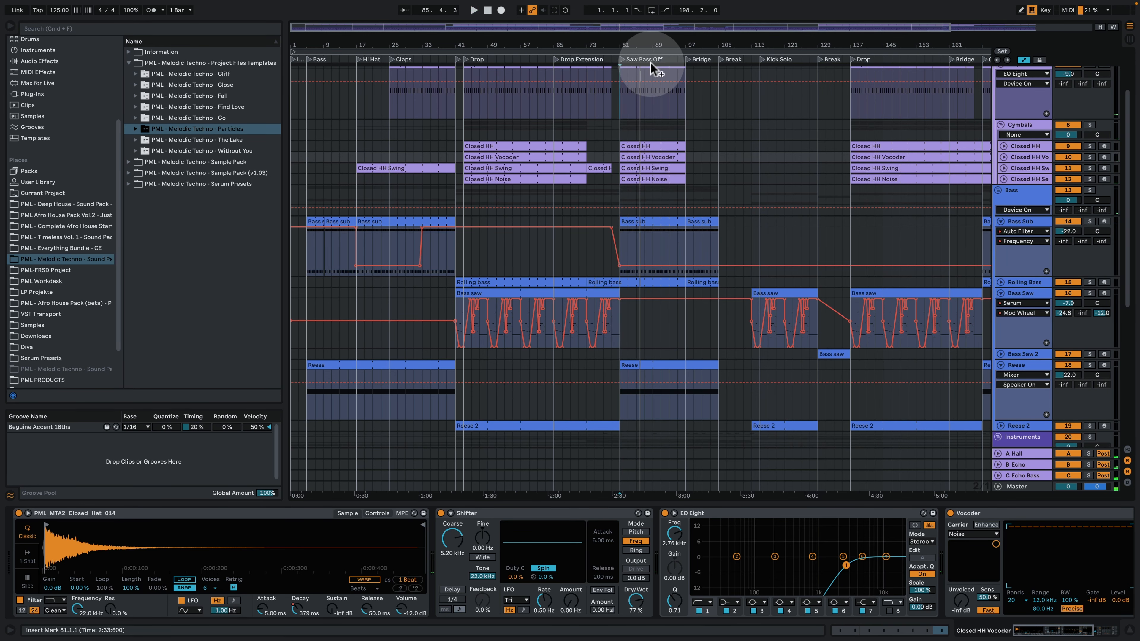
# Move playback to the Bridge locator at bar 97 and unfold the Arp Atmo track.
pyautogui.moveTo(656, 44); pyautogui.dragTo(646, 32)
pyautogui.click(598, 60)
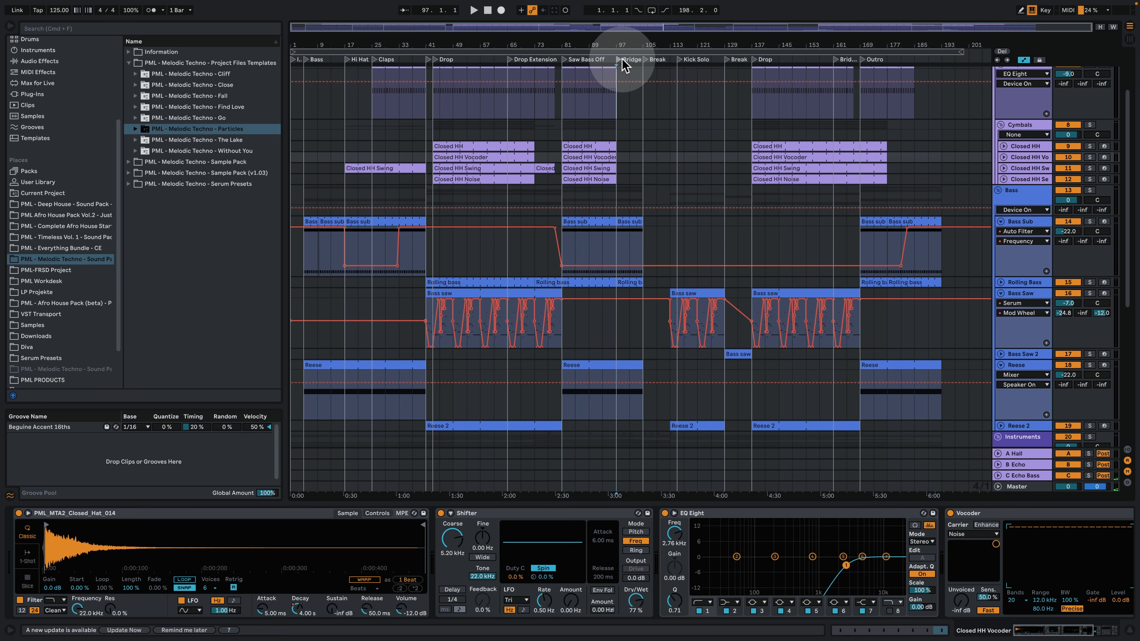
pyautogui.scroll(3, 714, 207)
pyautogui.scroll(-10, 707, 215)
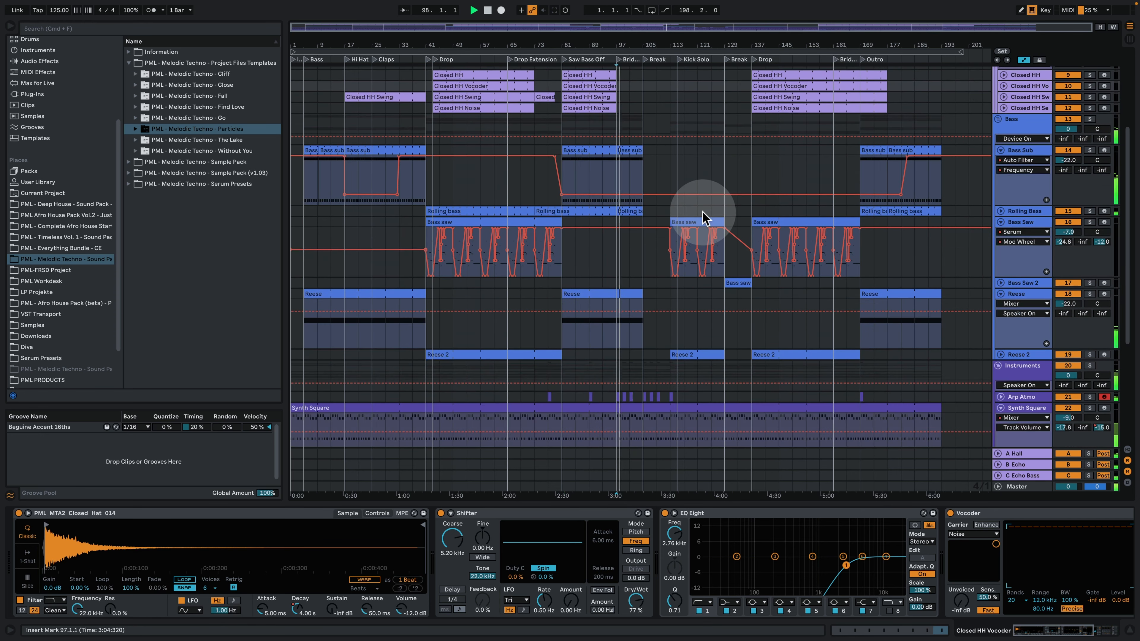
pyautogui.click(1002, 291)
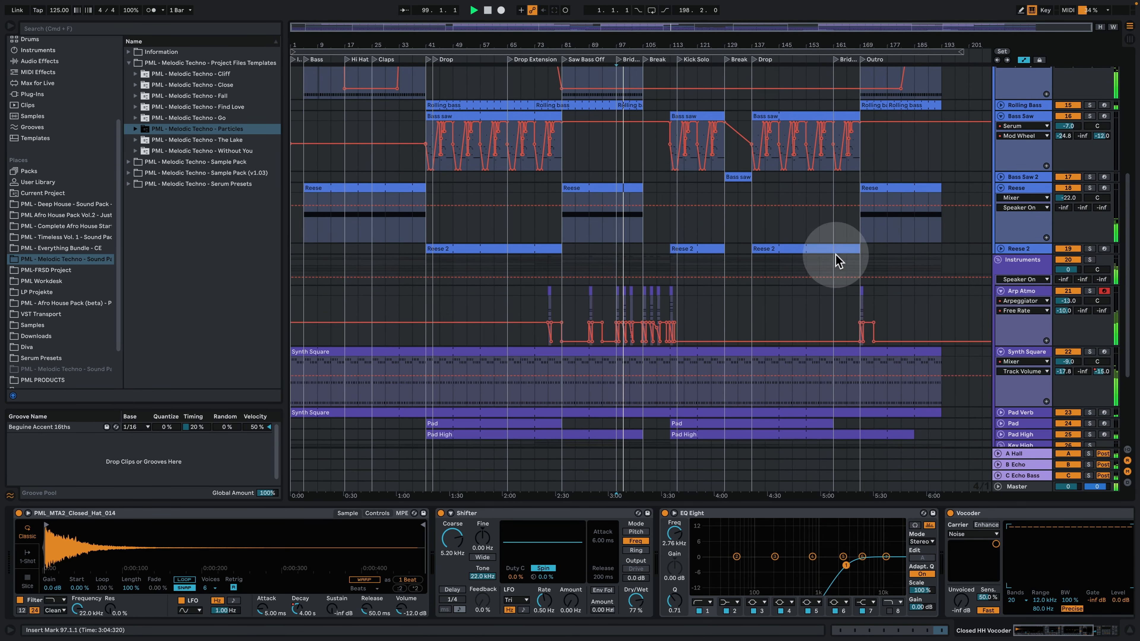
# Examine the Arp Atmo clips and Arpeggiator Free Rate automation around the Bridge, and show the track's devices.
pyautogui.moveTo(632, 43); pyautogui.dragTo(763, 170)
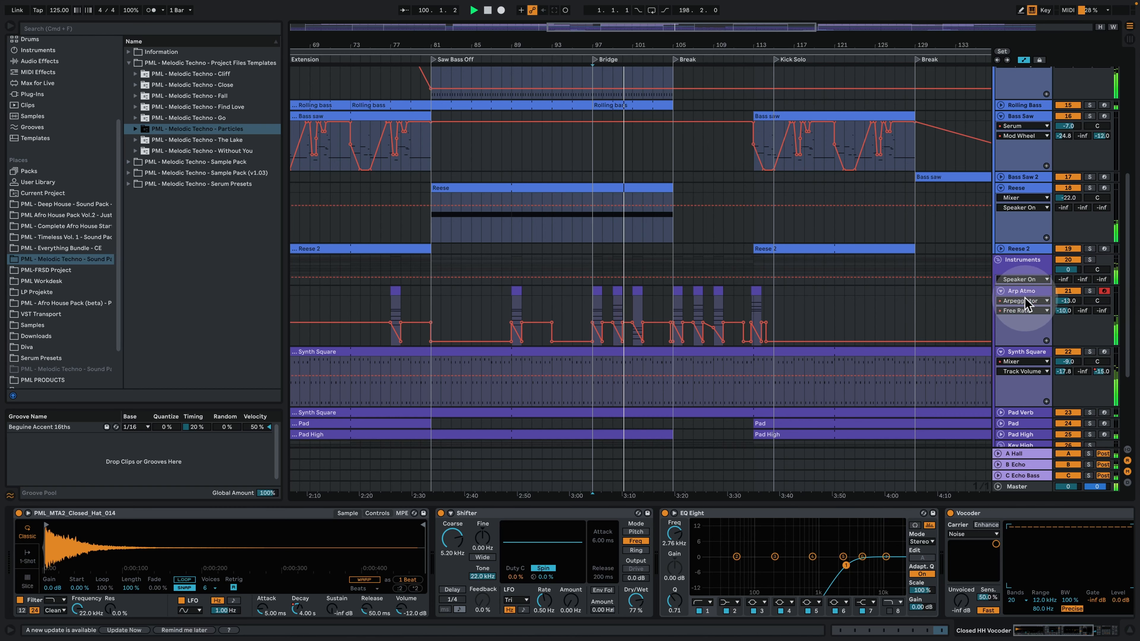
pyautogui.click(1022, 291)
pyautogui.moveTo(630, 45); pyautogui.dragTo(773, 146)
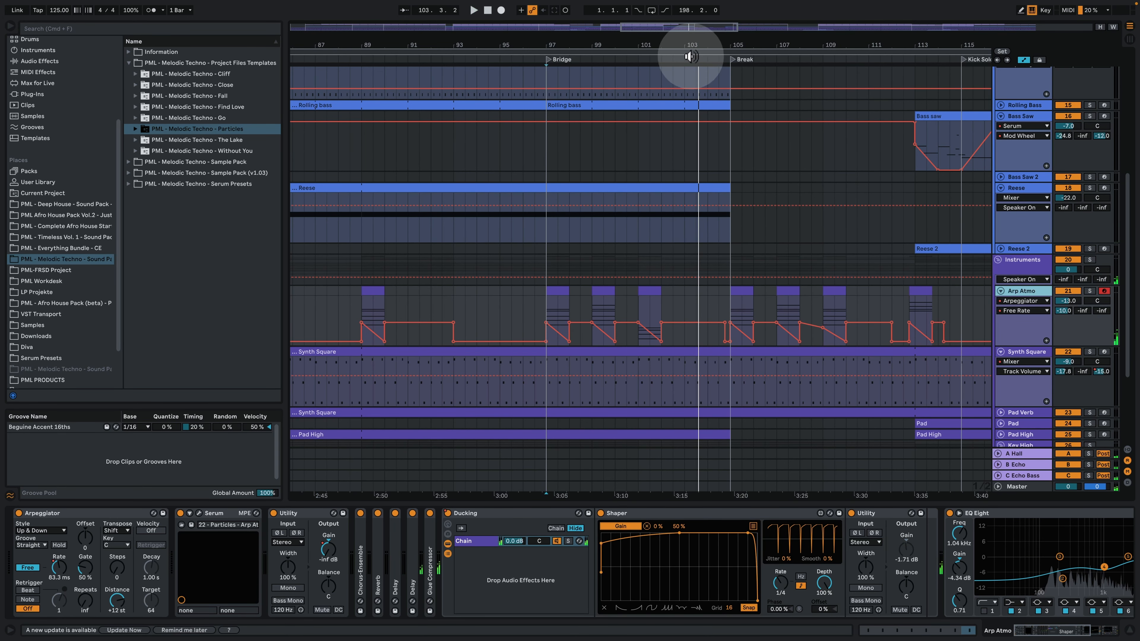
# Play from the Break locator at bar 105 and examine the notes of the section's second Arp Atmo clip.
pyautogui.moveTo(697, 47); pyautogui.dragTo(530, 47)
pyautogui.click(567, 310)
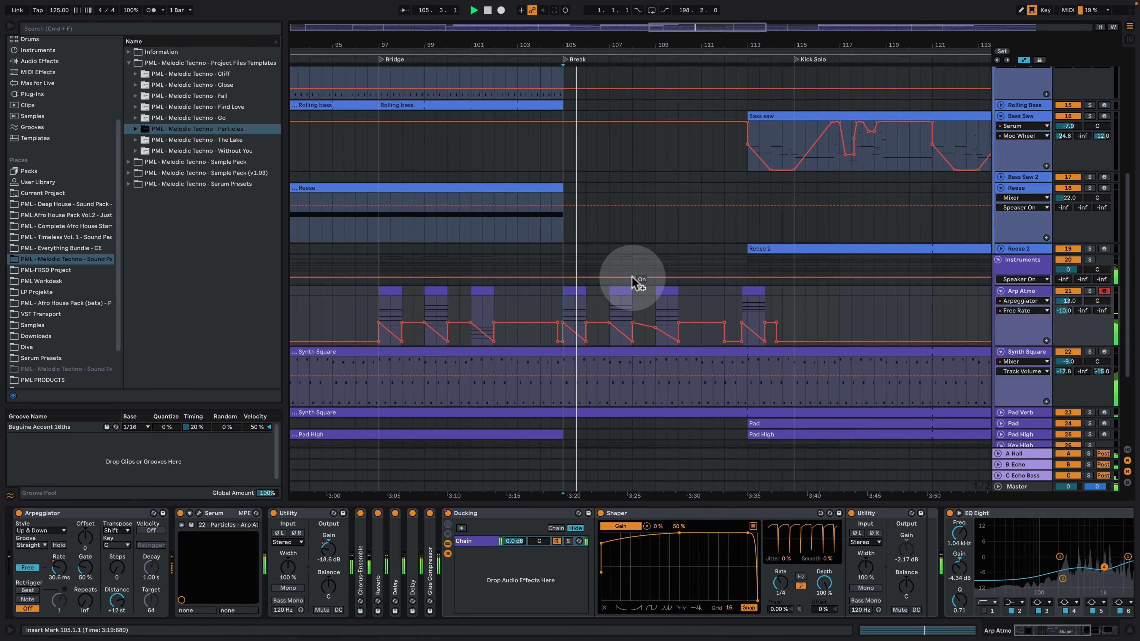
pyautogui.doubleClick(620, 296)
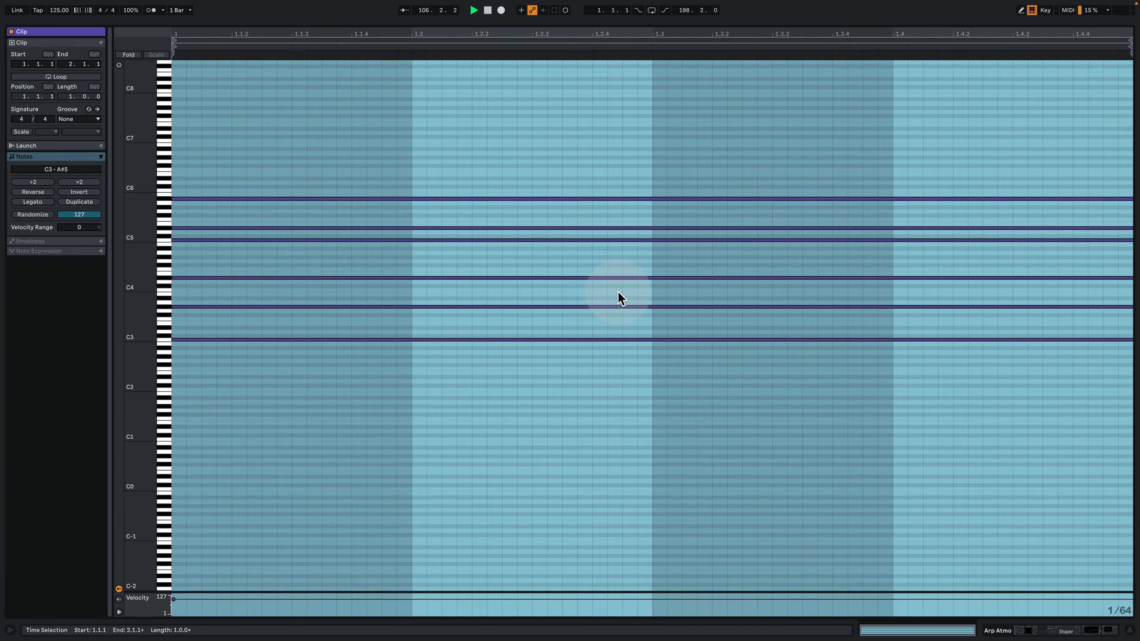
pyautogui.click(393, 410)
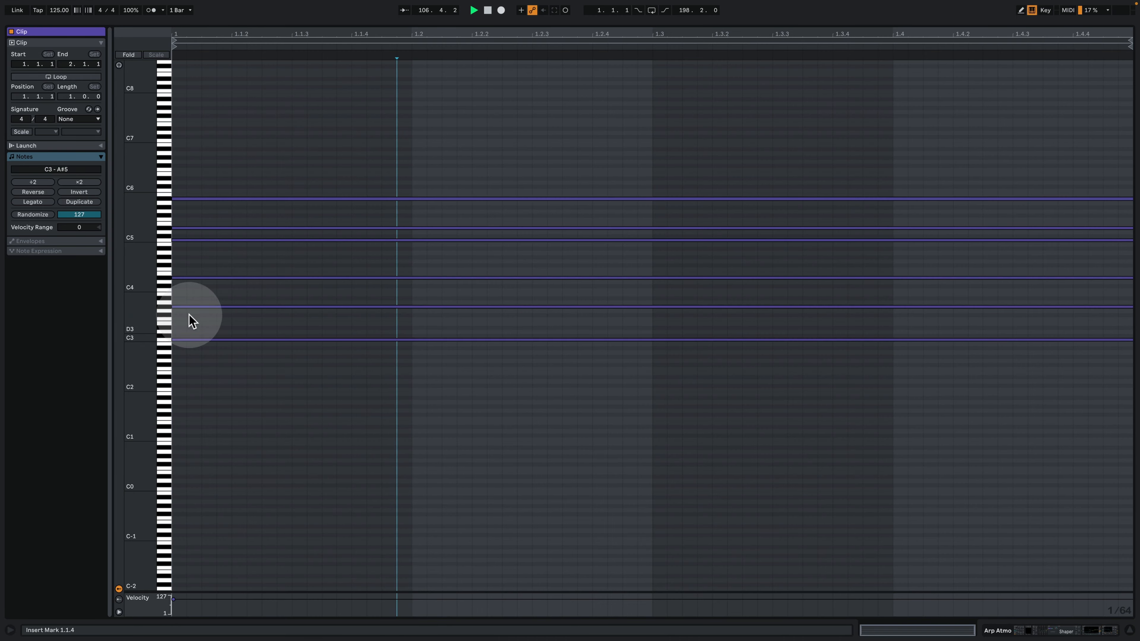
pyautogui.click(1046, 634)
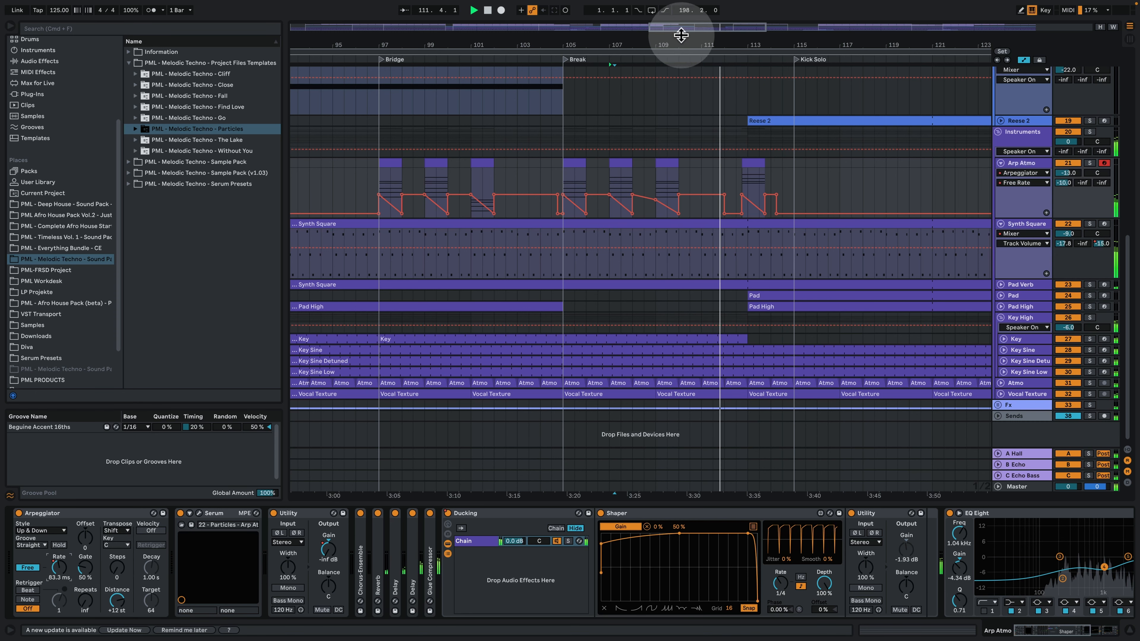
# Examine the Bass Saw, Reese 2 and kick clips around the Kick Solo locator.
pyautogui.moveTo(682, 37); pyautogui.dragTo(468, 45)
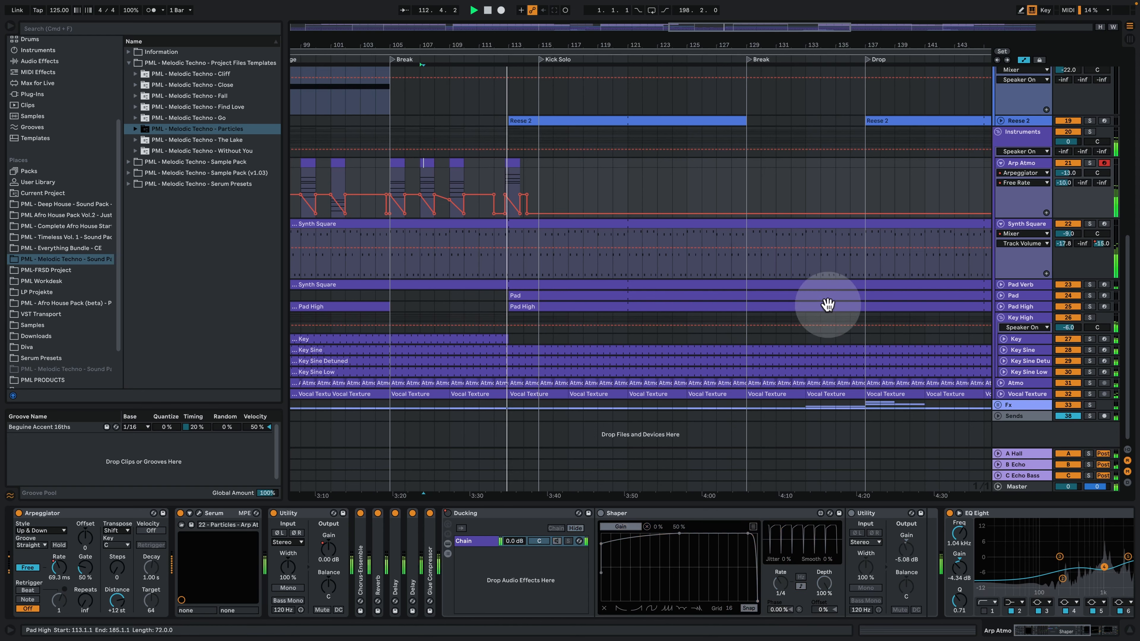
pyautogui.scroll(5, 795, 272)
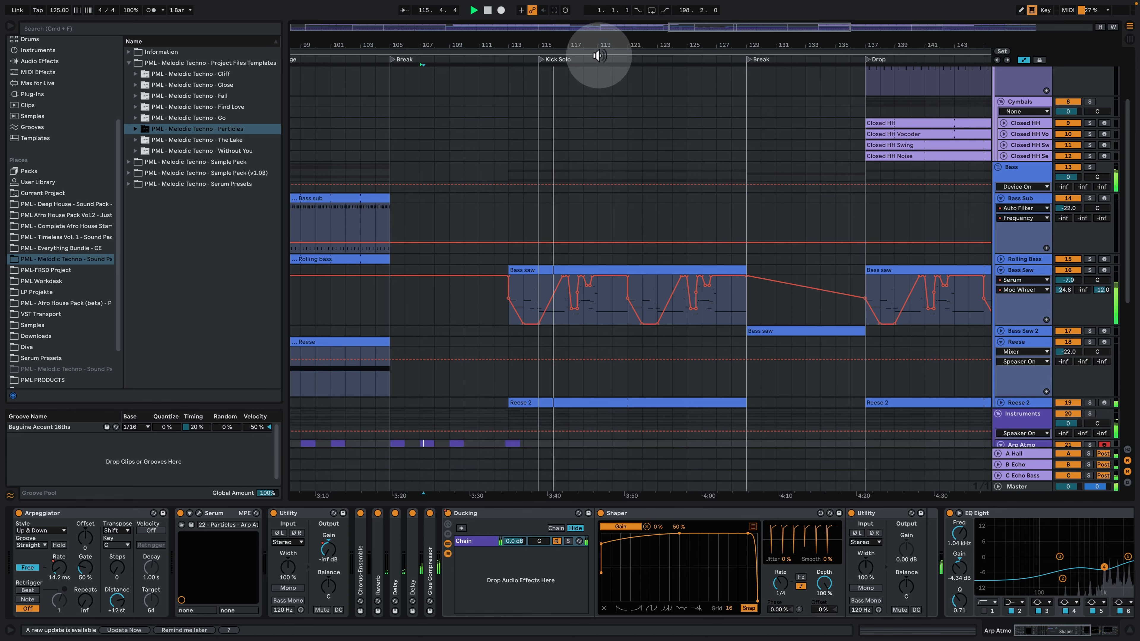
pyautogui.moveTo(598, 45); pyautogui.dragTo(598, 39)
pyautogui.scroll(3, 633, 274)
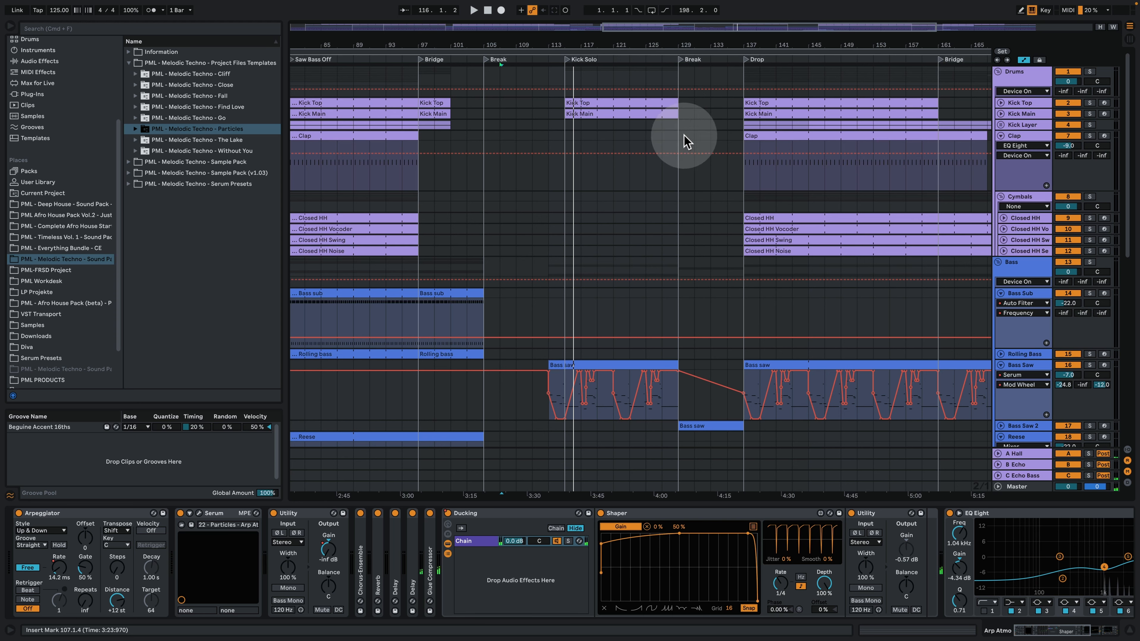
# Play from the Break locator at bar 129 and unfold the Bass Saw 2 track.
pyautogui.click(680, 117)
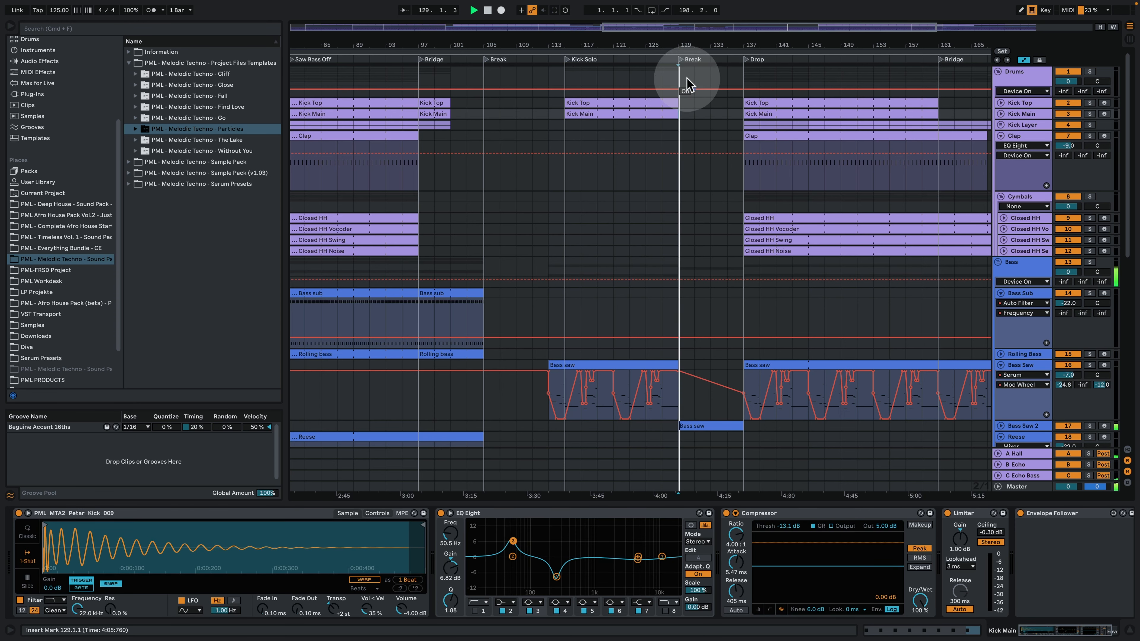
pyautogui.scroll(-5, 763, 280)
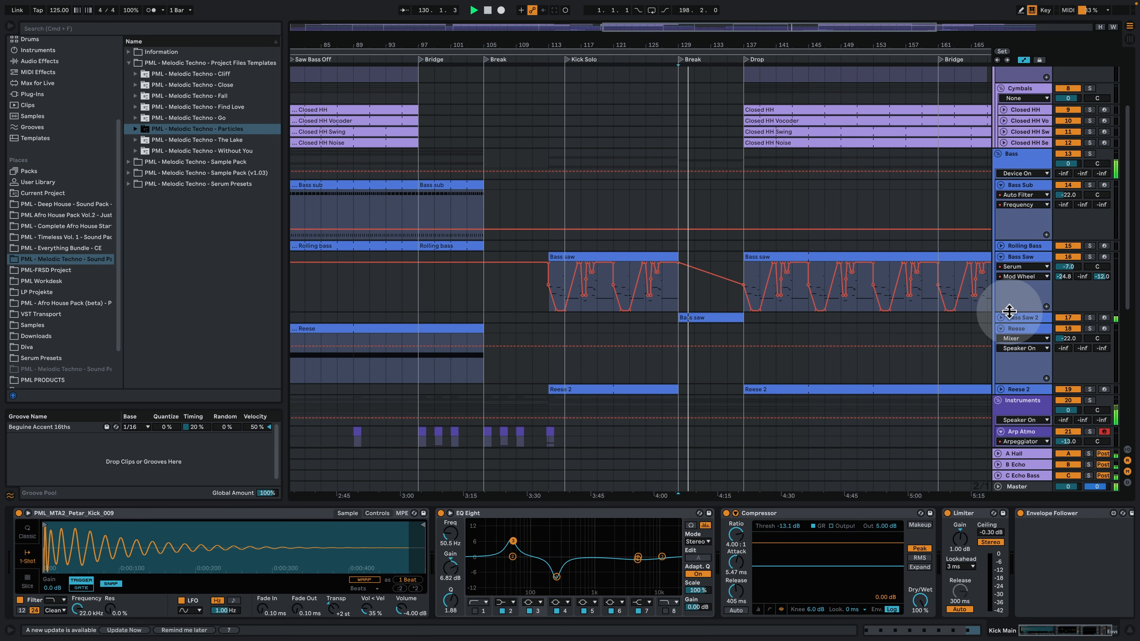
pyautogui.click(1001, 317)
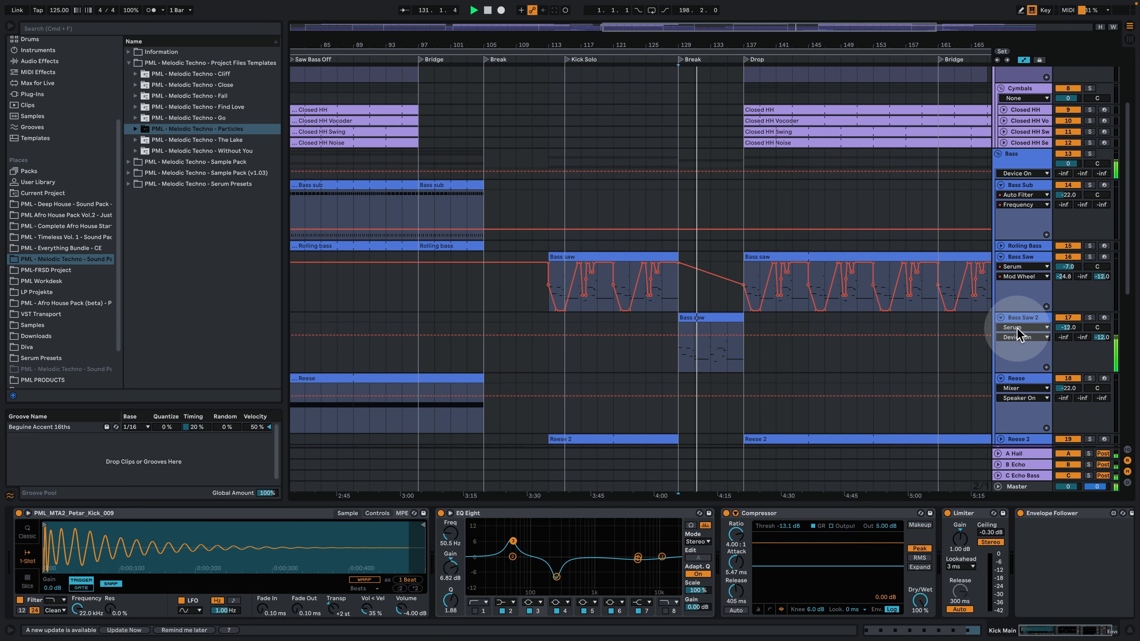
# Show the Bass Saw 2 track's devices and examine the notes of its clip in the Break section.
pyautogui.click(1023, 347)
pyautogui.click(1023, 337)
pyautogui.click(1020, 328)
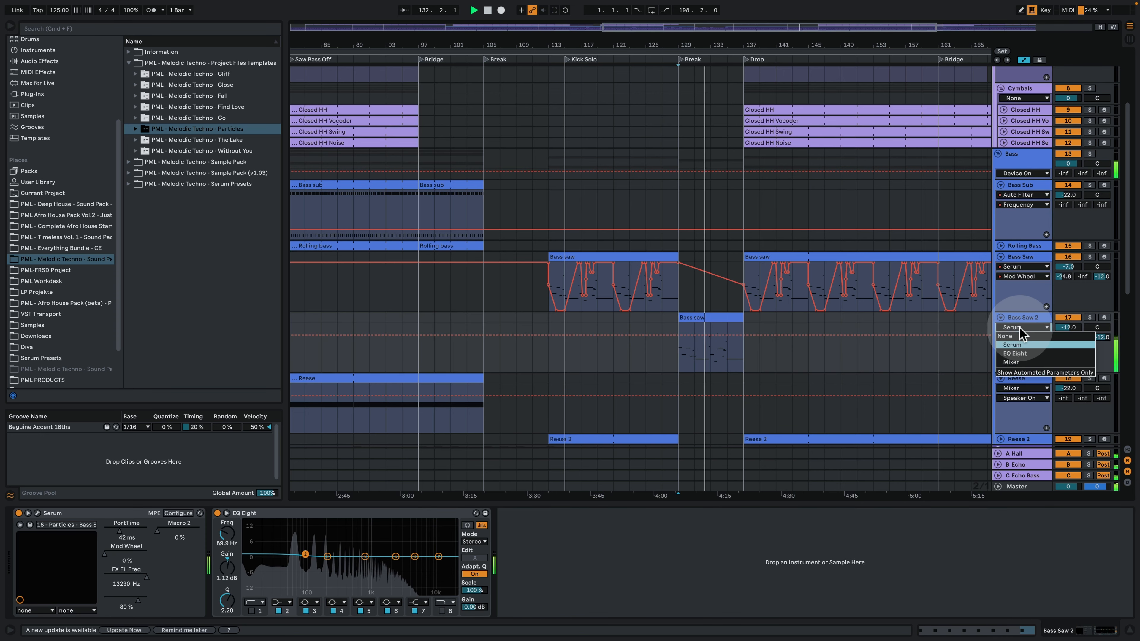
pyautogui.click(1020, 332)
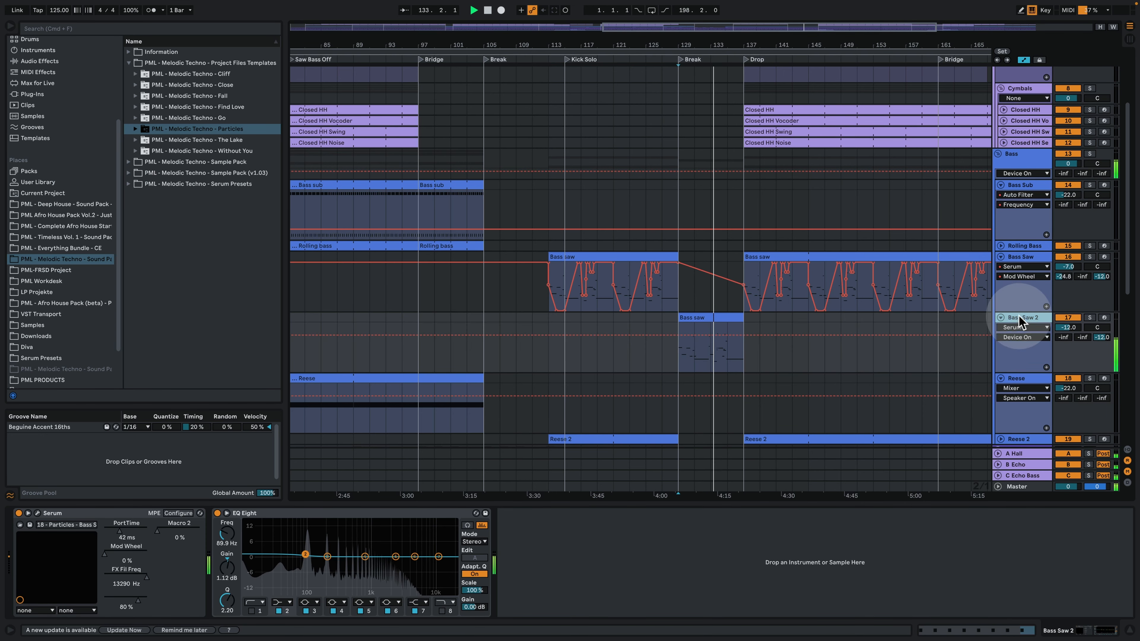
pyautogui.doubleClick(720, 317)
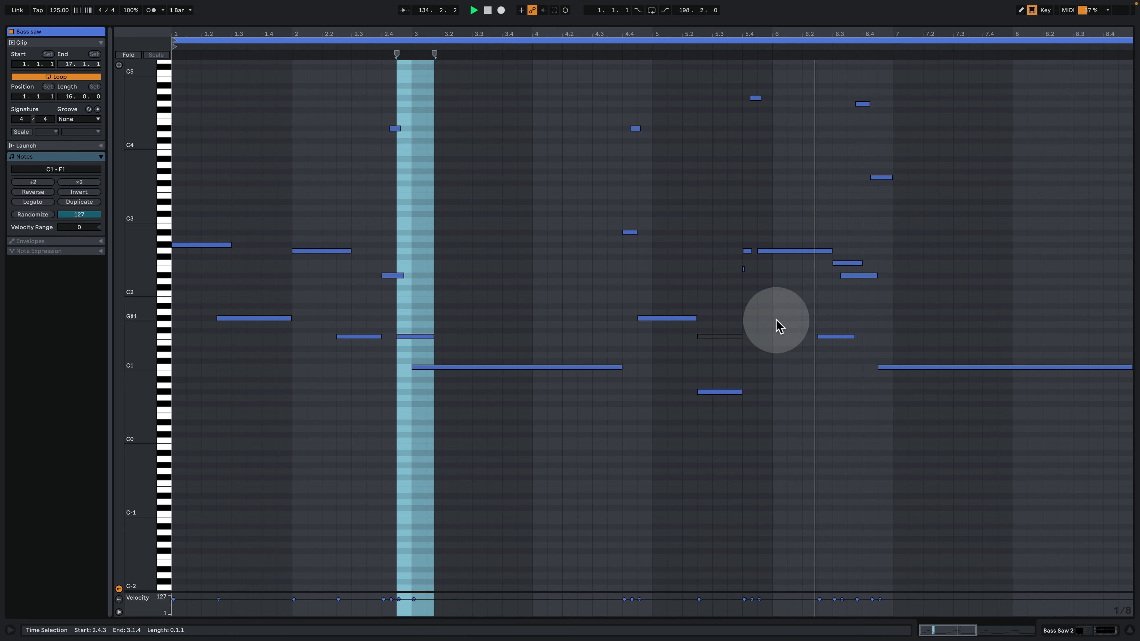
pyautogui.click(1082, 631)
# Examine the bass, instrument and drum clips of the Drop section starting at bar 137.
pyautogui.moveTo(687, 45); pyautogui.dragTo(654, 45)
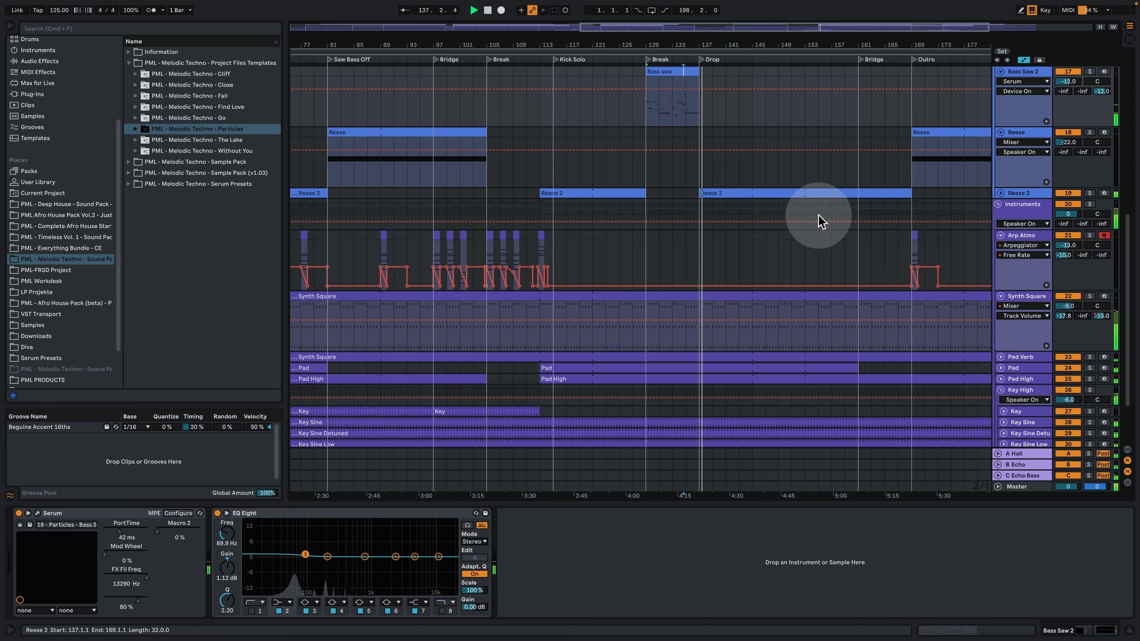
pyautogui.scroll(5, 813, 270)
pyautogui.moveTo(730, 45); pyautogui.dragTo(714, 31)
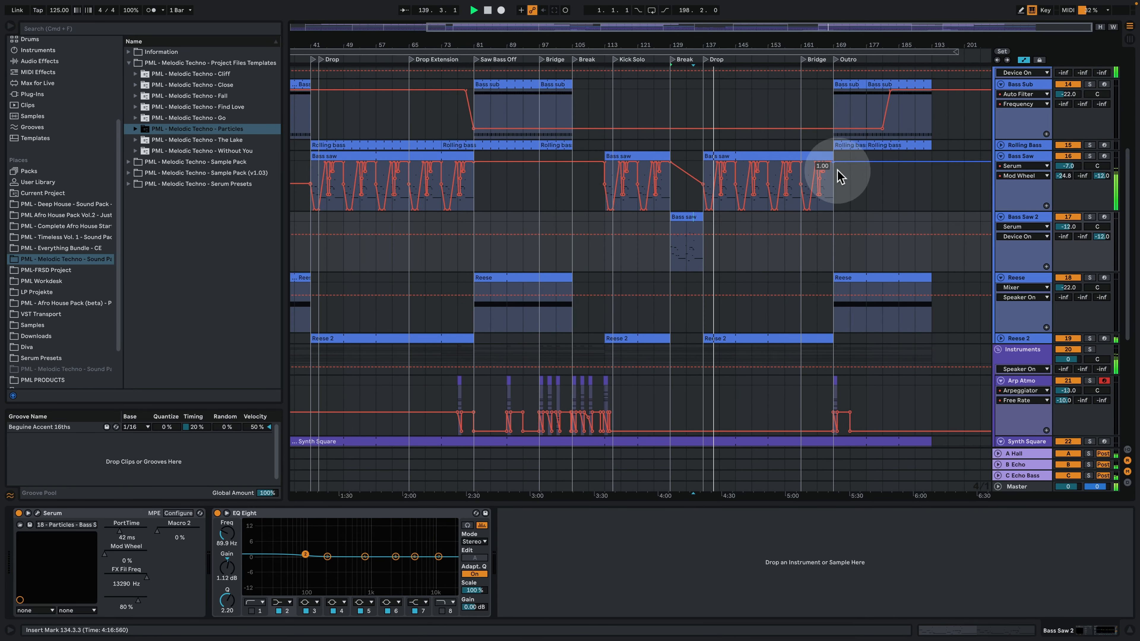
pyautogui.scroll(5, 837, 173)
pyautogui.scroll(3, 847, 319)
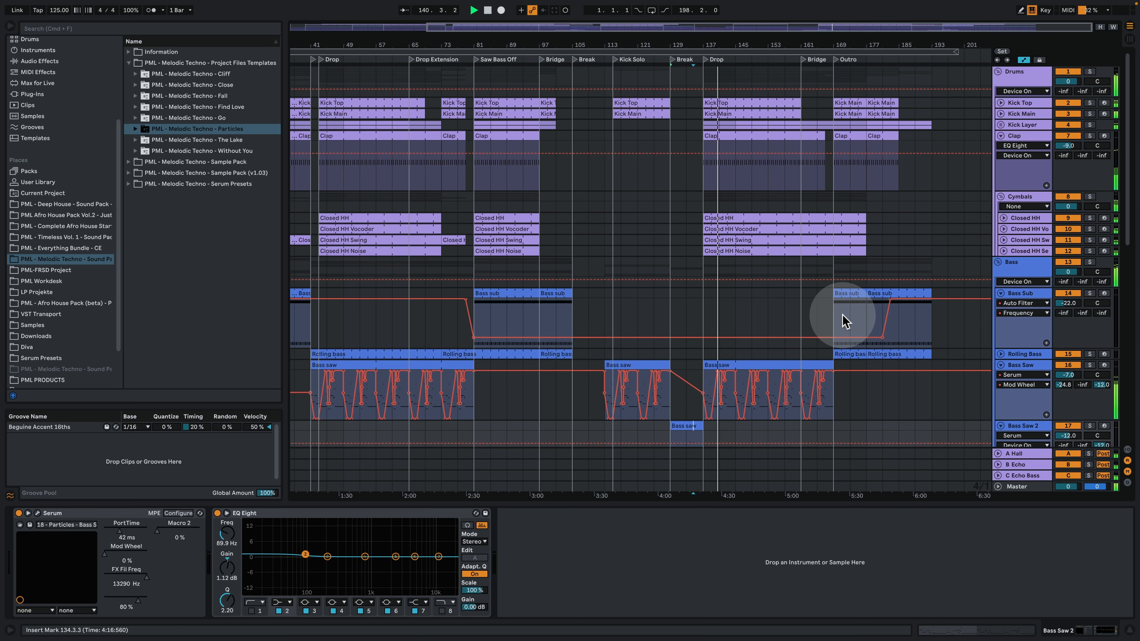
# Fold the Clap track and show the devices of the Bass Saw track.
pyautogui.click(1002, 137)
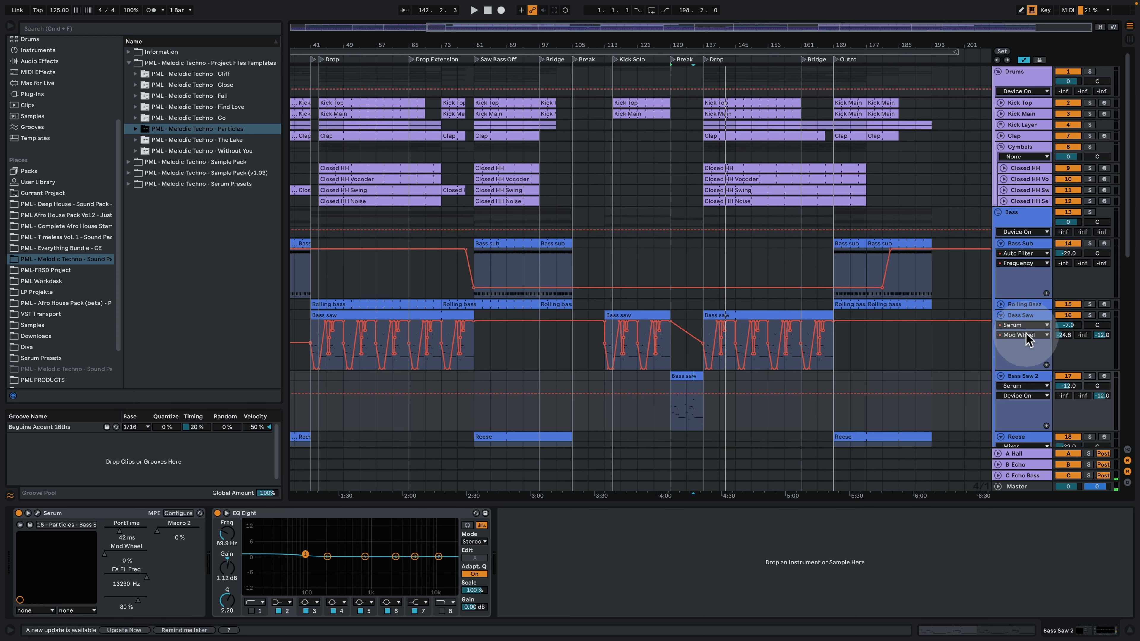
pyautogui.click(1028, 317)
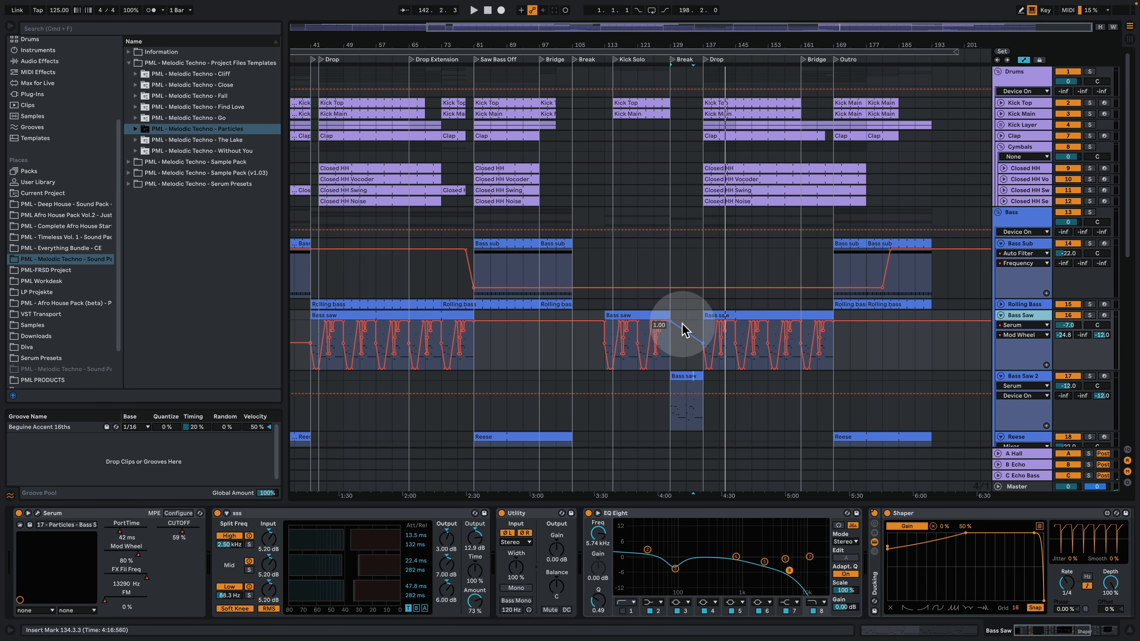
pyautogui.scroll(-7, 804, 360)
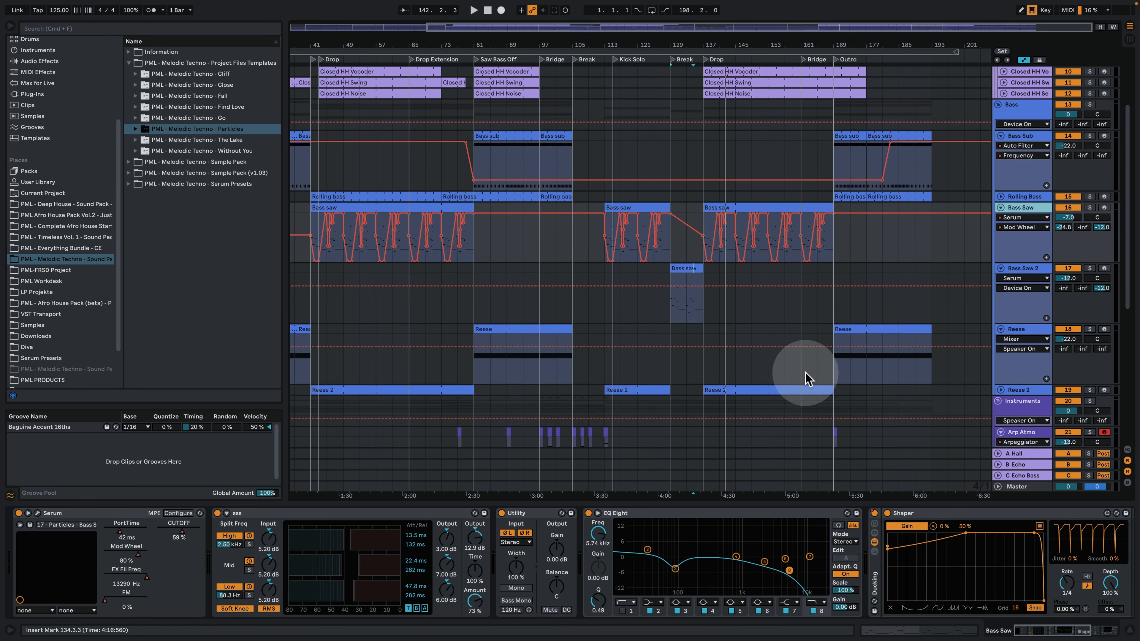
pyautogui.scroll(-3, 802, 376)
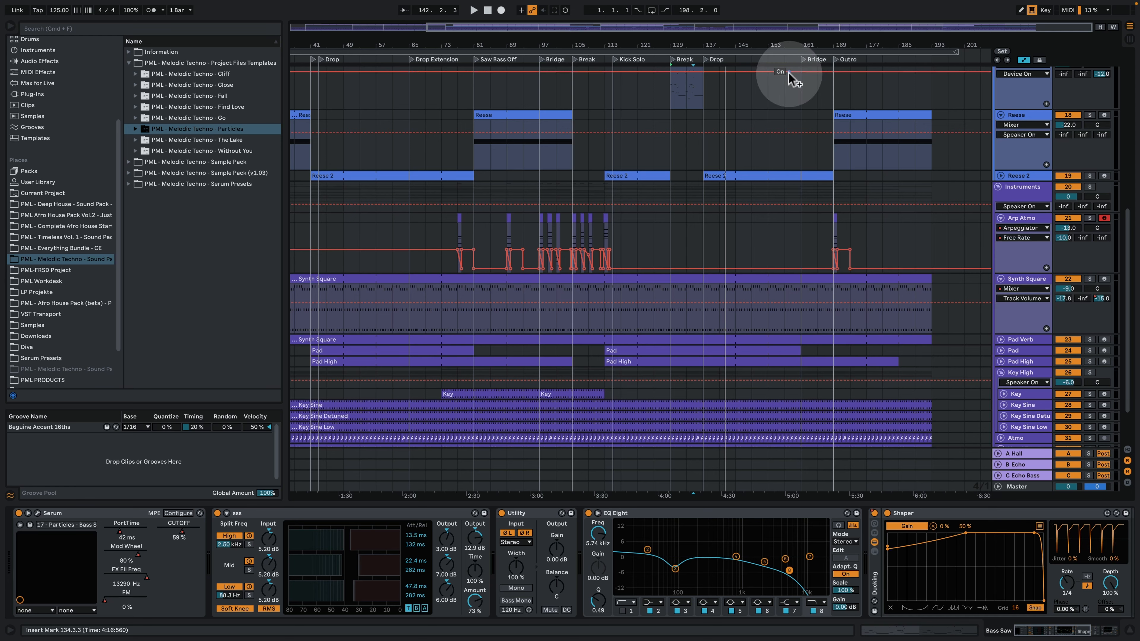
# Play from the Bridge locator at bar 161 and examine the drum and bass clips through to the Outro.
pyautogui.click(806, 60)
pyautogui.scroll(8, 889, 240)
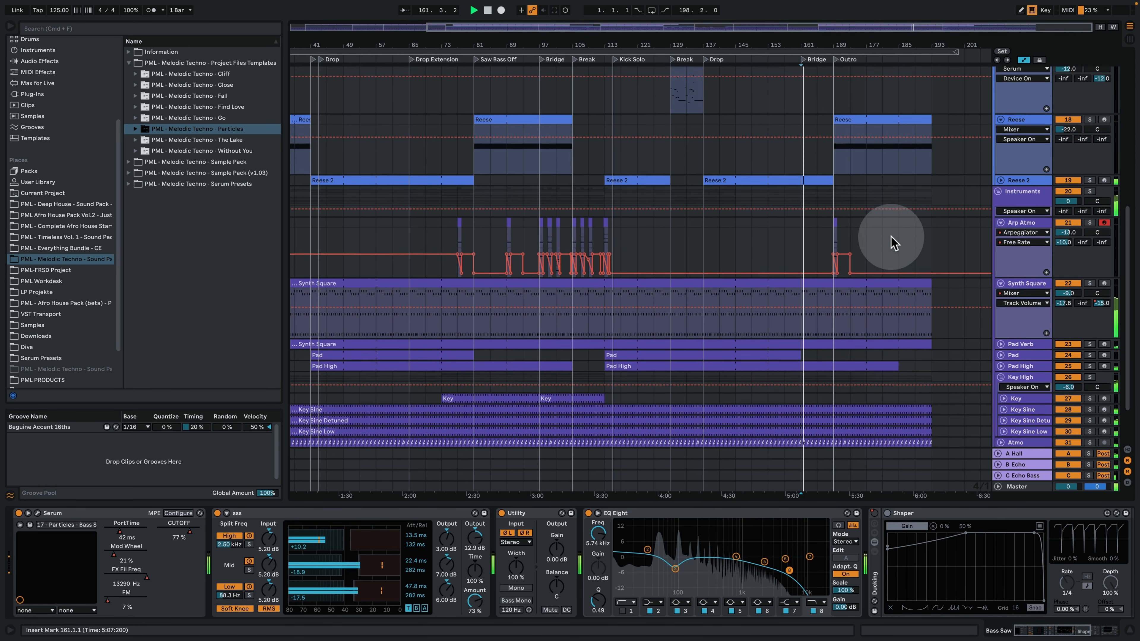
pyautogui.scroll(2, 892, 231)
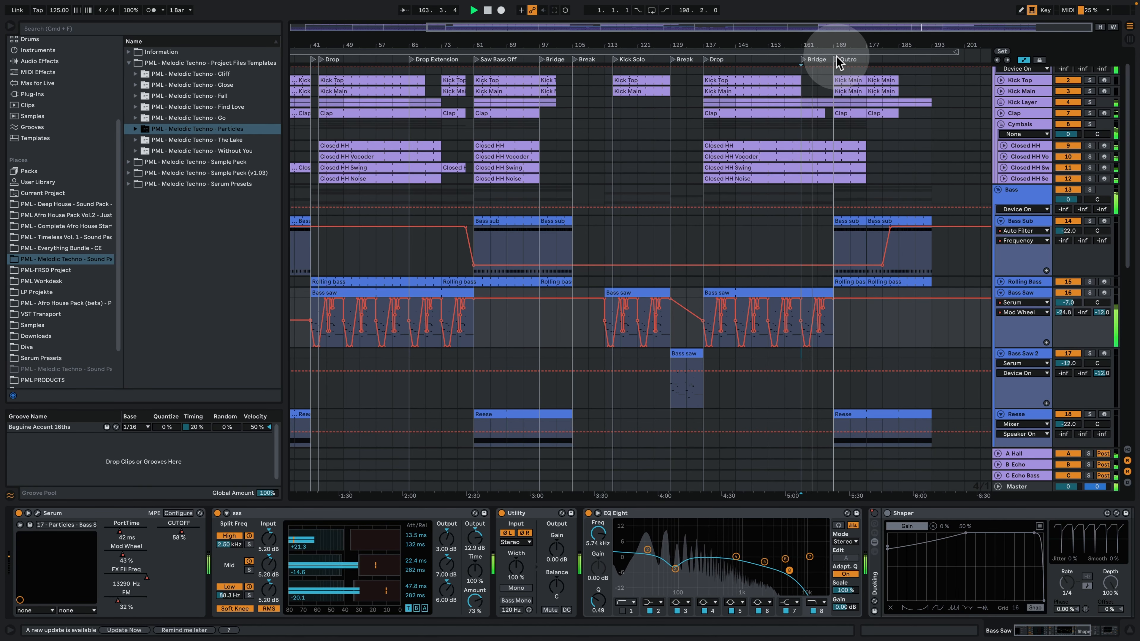
pyautogui.moveTo(844, 44); pyautogui.dragTo(864, 46)
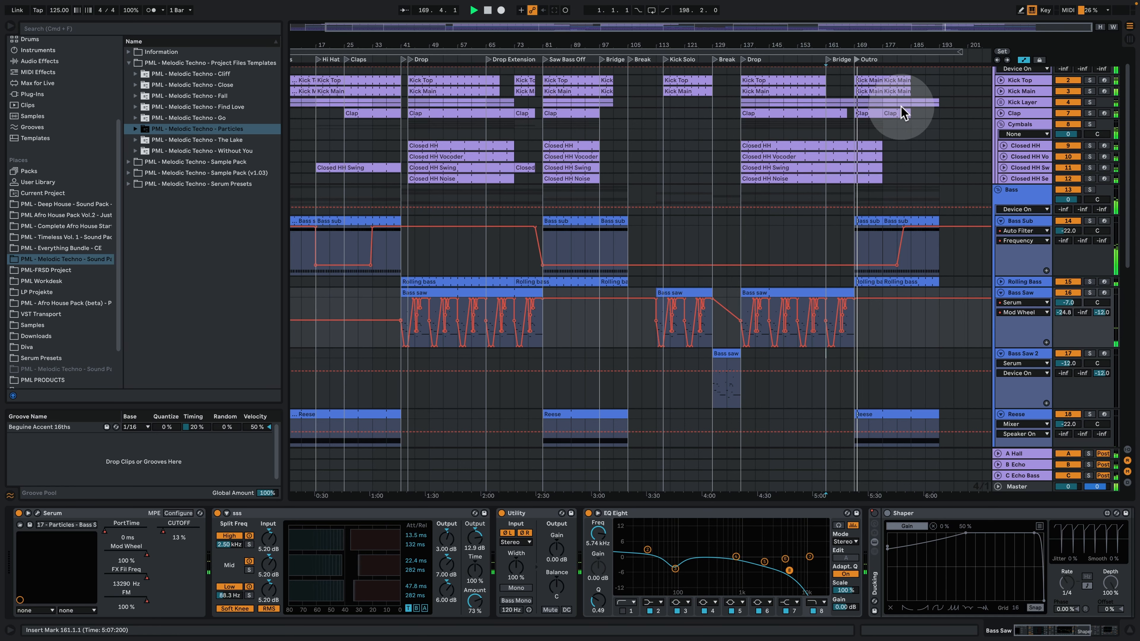
# Hide the device view and fit the whole arrangement in view, starting from the Drums group.
pyautogui.click(1126, 633)
pyautogui.moveTo(657, 70); pyautogui.dragTo(679, 44)
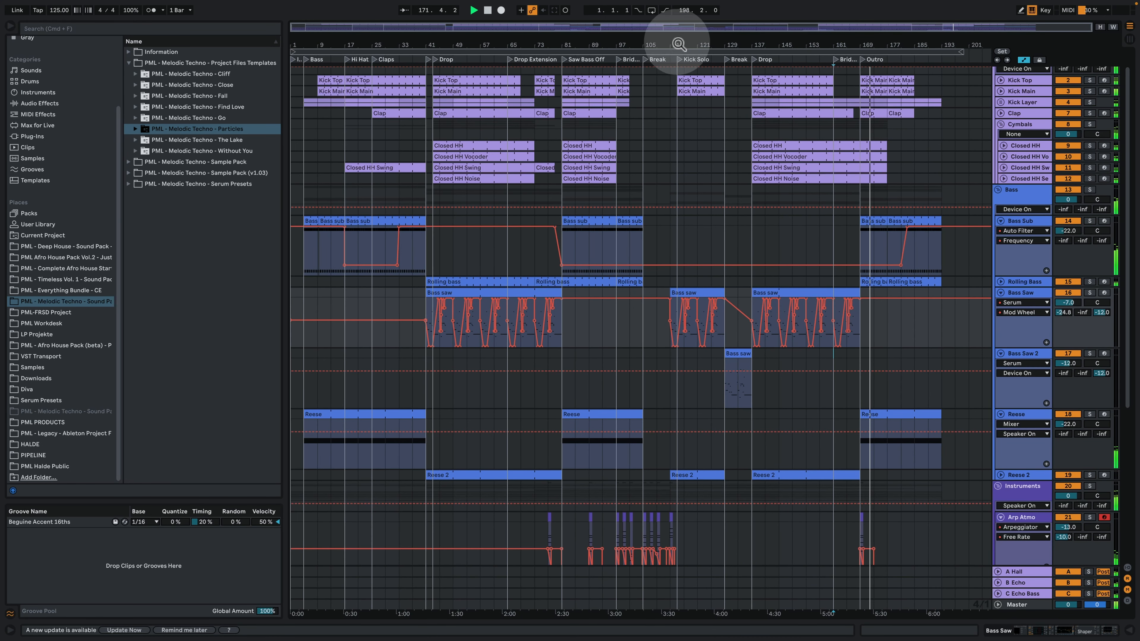
pyautogui.scroll(2, 763, 233)
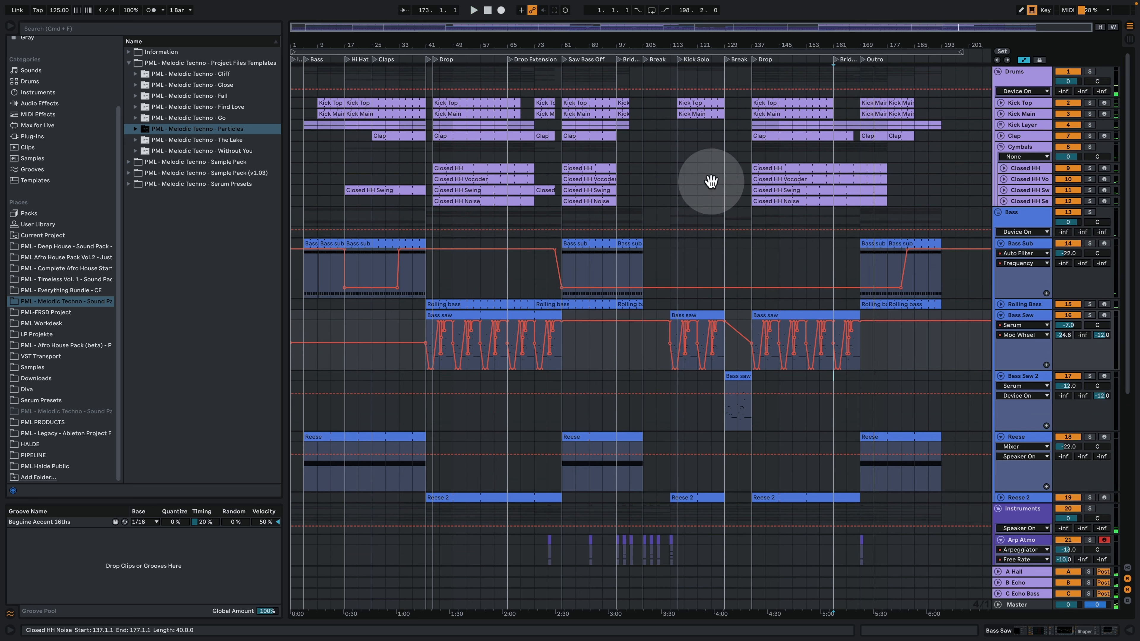
# Play the soloed Drums group from the Drop locator at bar 137 and unfold its Kick Layer group.
pyautogui.click(1092, 72)
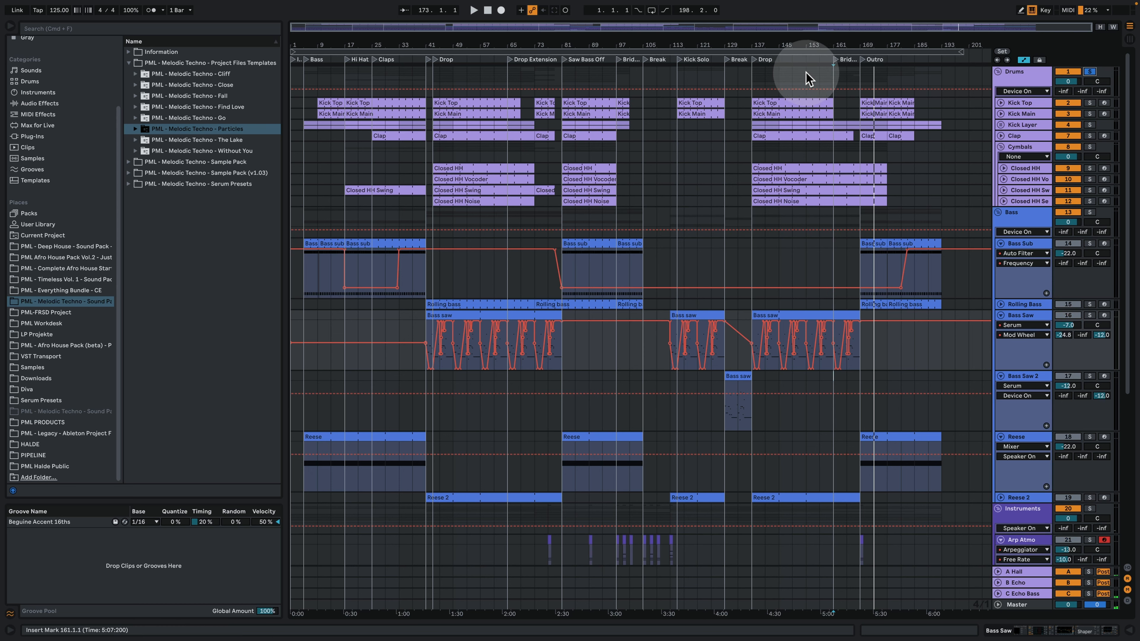
pyautogui.click(751, 75)
pyautogui.press('space')
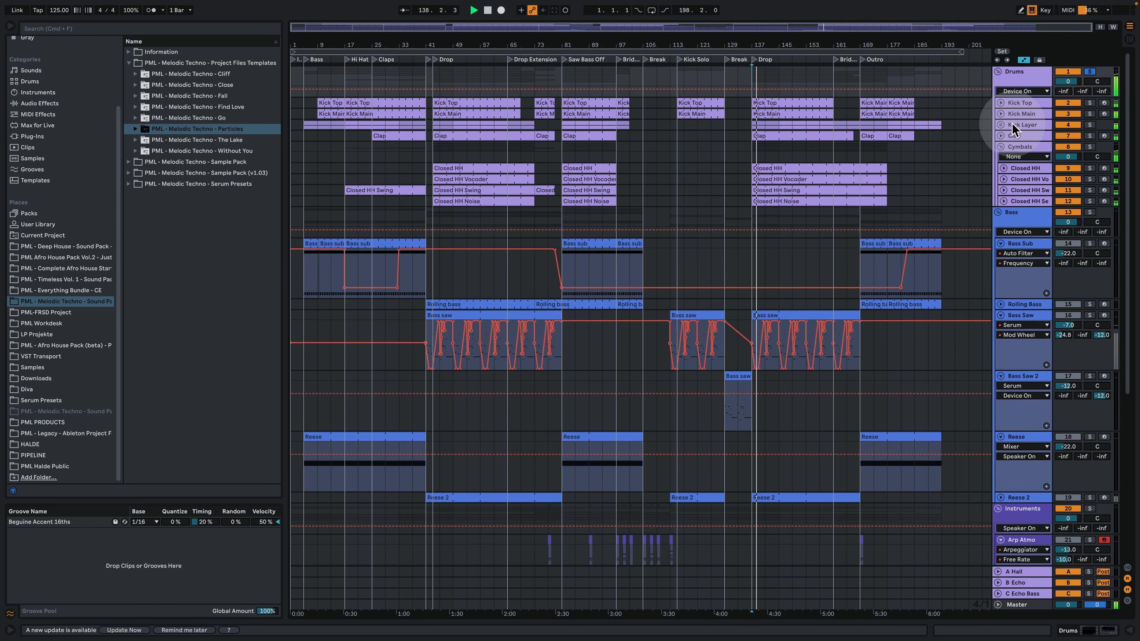
pyautogui.click(1001, 125)
pyautogui.click(1026, 149)
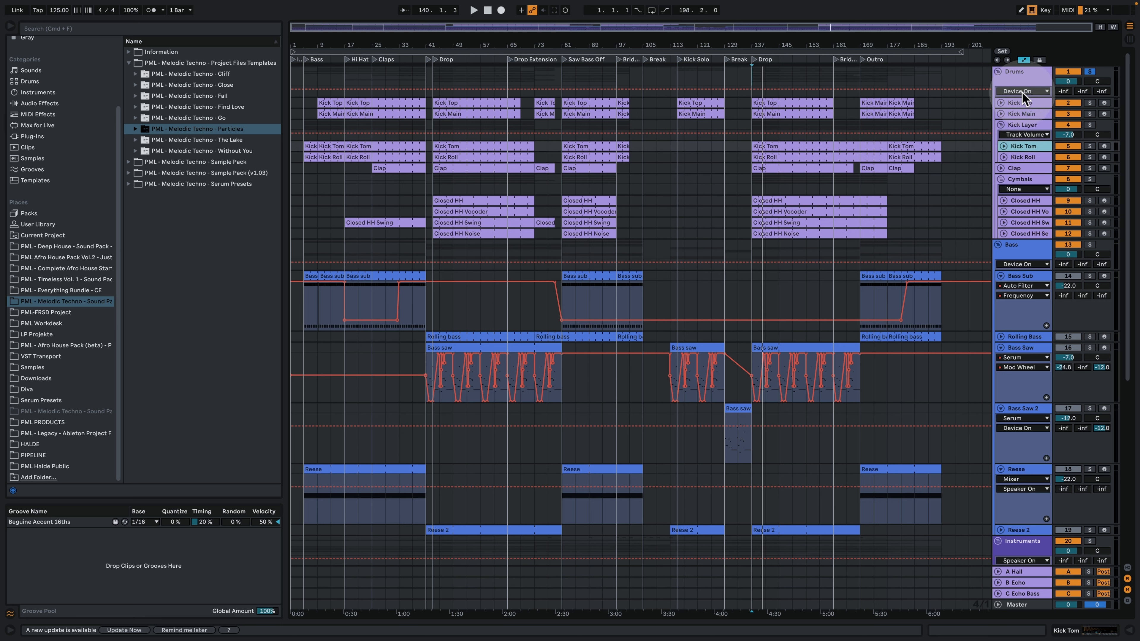
# Solo the Bass group instead of the Drums group and play it from the Drop at bar 137.
pyautogui.click(1089, 71)
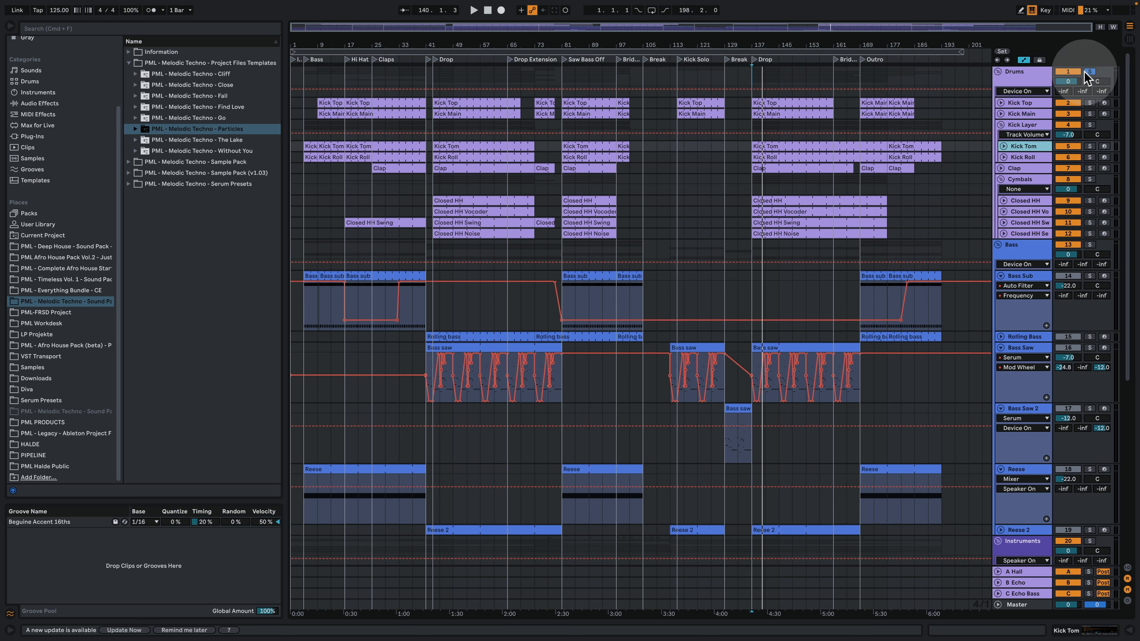
pyautogui.click(1092, 245)
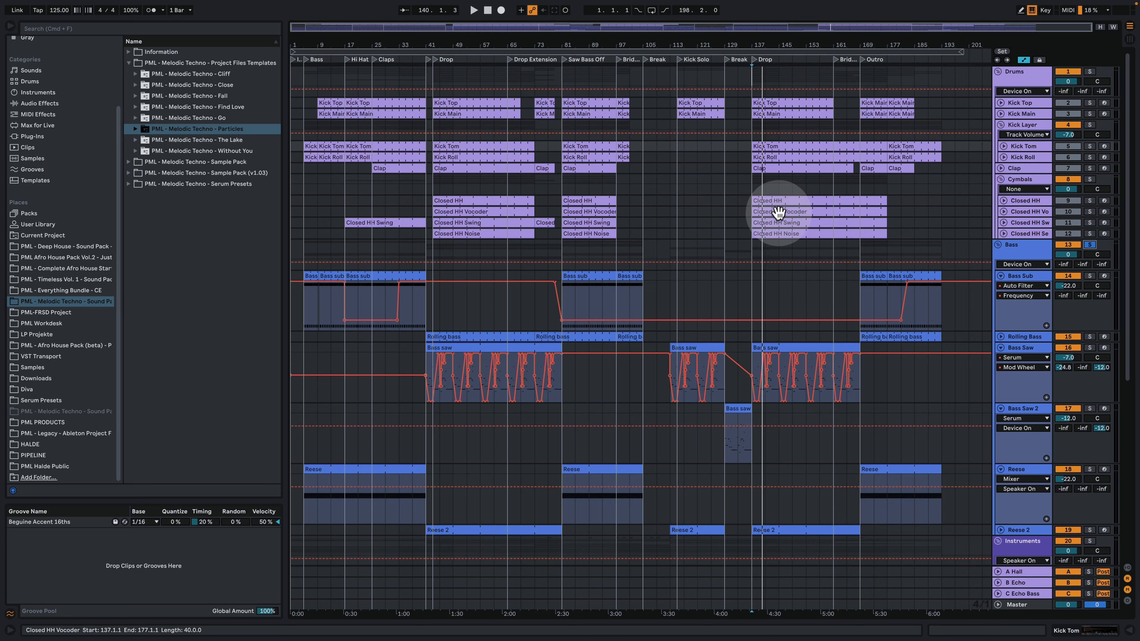
pyautogui.scroll(-5, 758, 243)
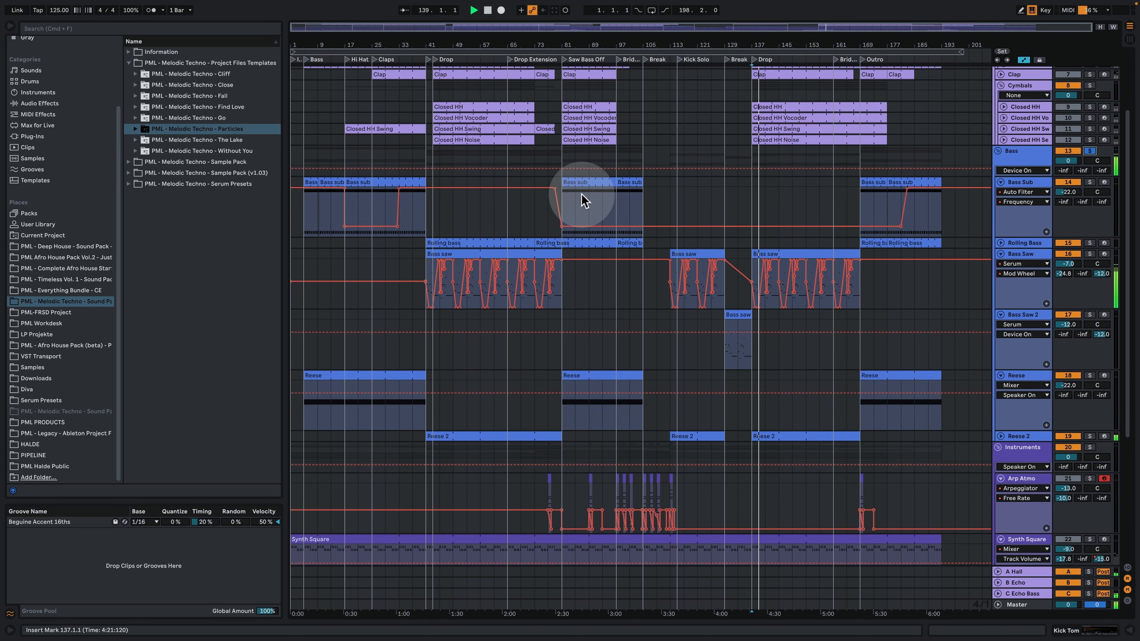
# Select the Bass Sub clip at the start of Saw Bass Off and play the soloed Bass group from bar 81.
pyautogui.click(567, 199)
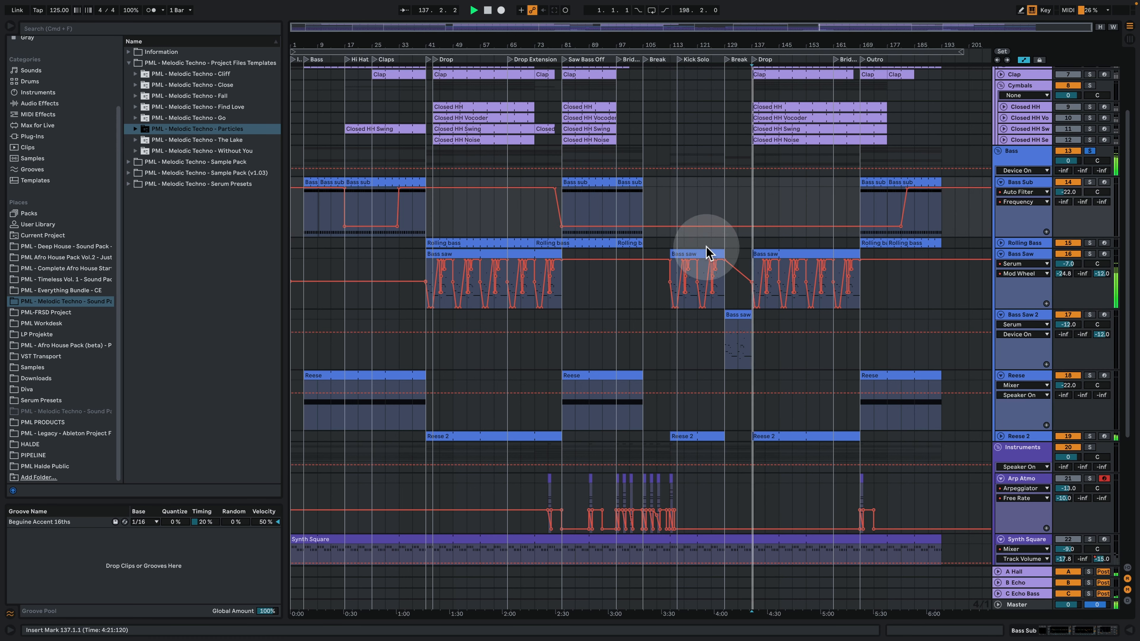
pyautogui.click(581, 183)
pyautogui.press('space')
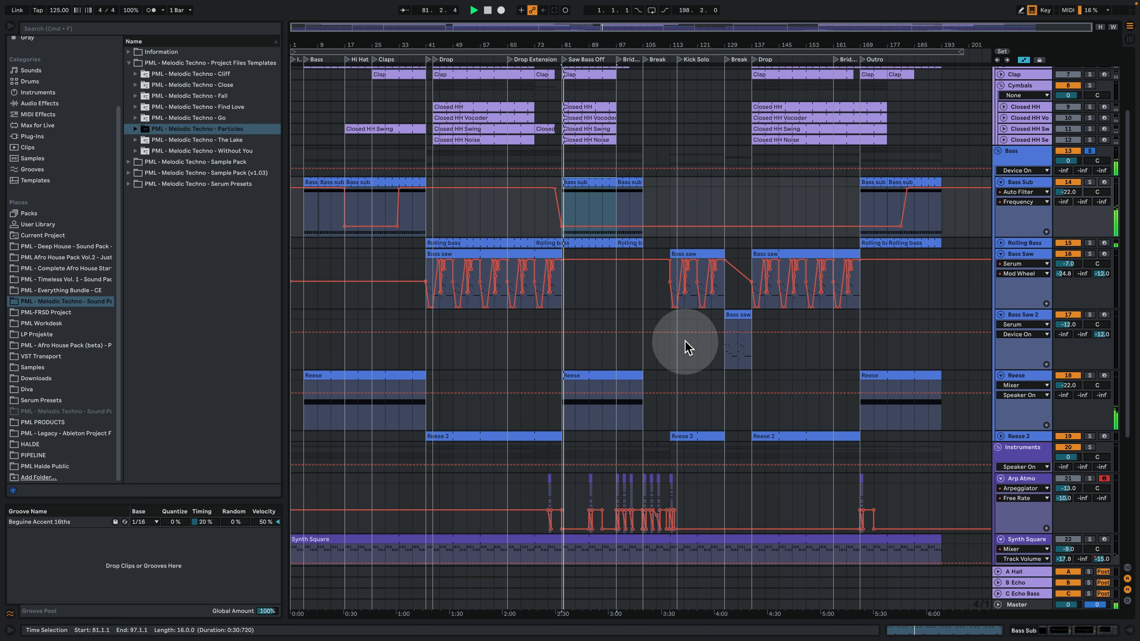
# Solo the Instruments group in place of the Bass group.
pyautogui.scroll(-3, 685, 342)
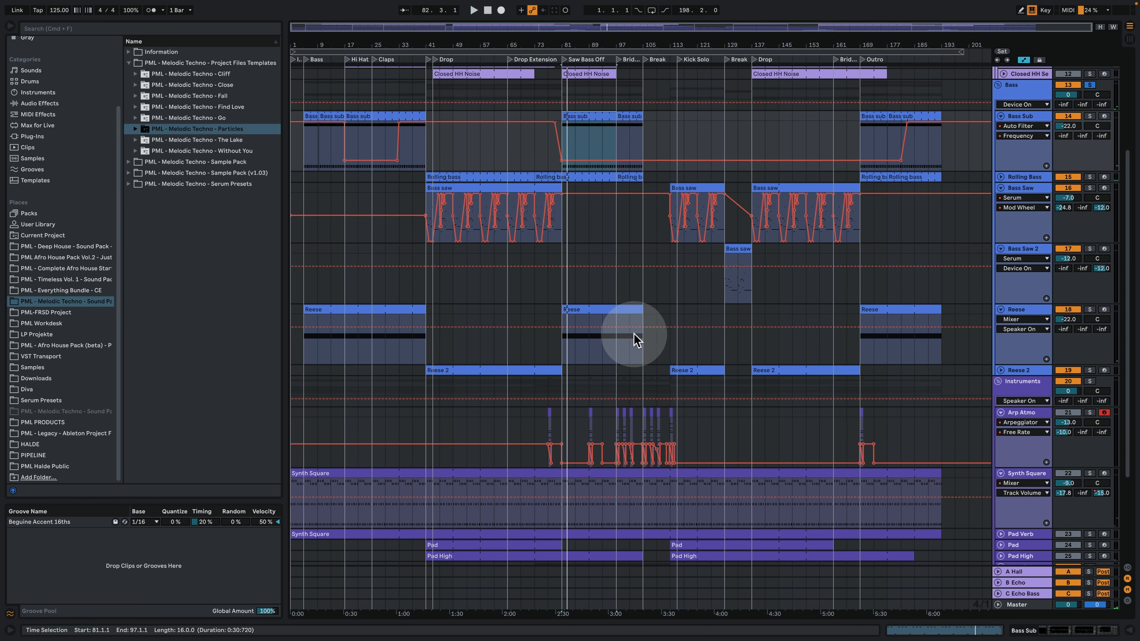
pyautogui.scroll(-5, 853, 403)
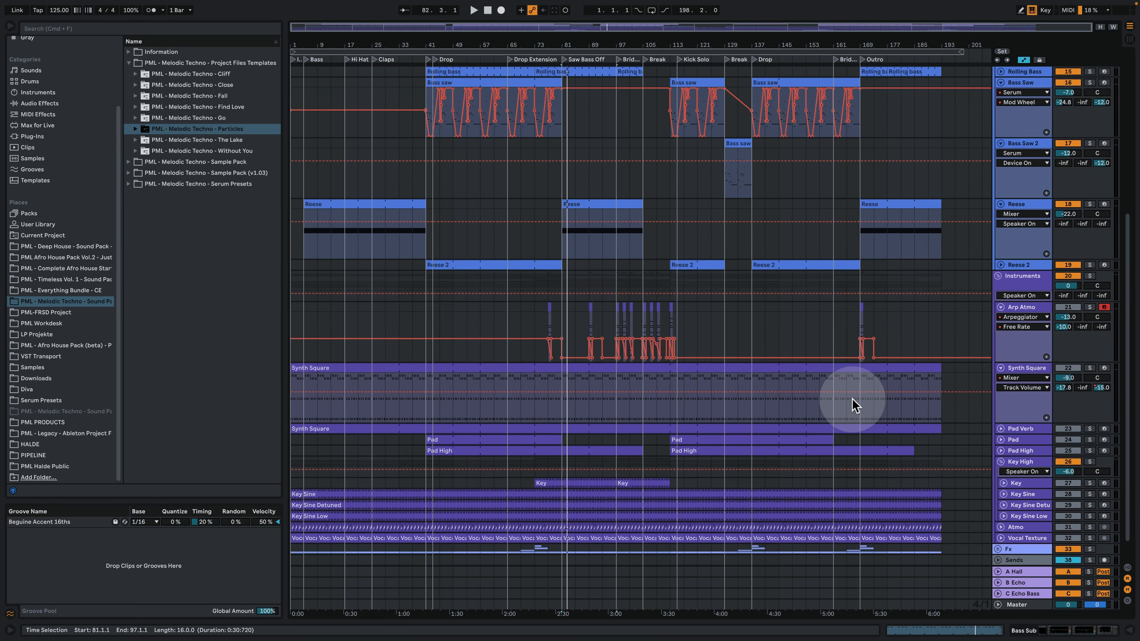
pyautogui.click(1018, 283)
pyautogui.click(1091, 276)
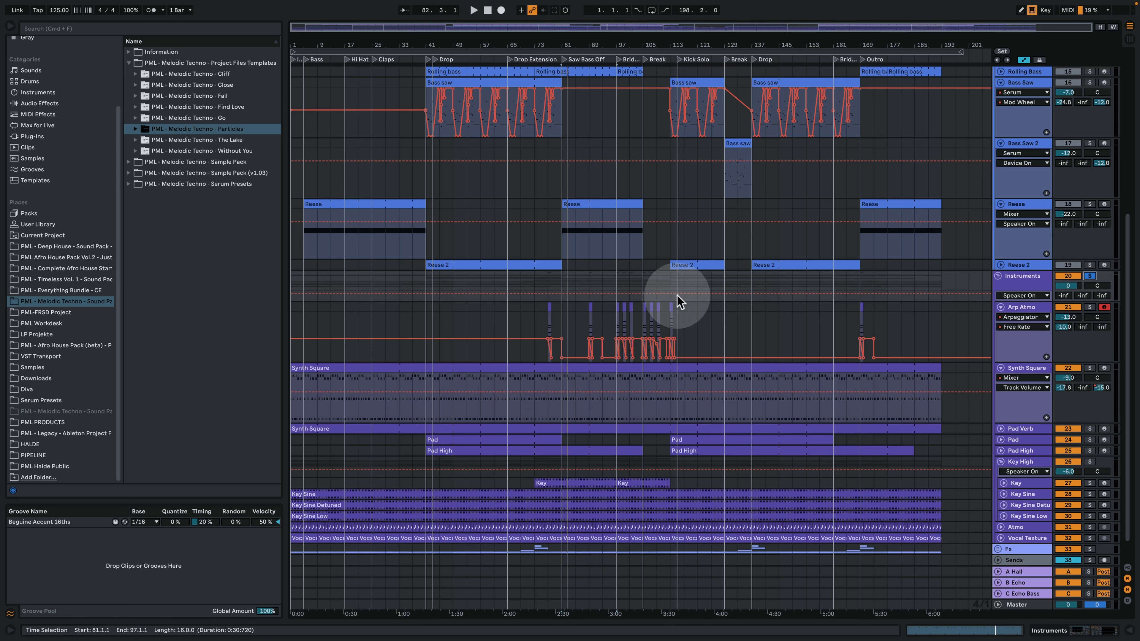
# Select the Synth Square track and examine the Arp Atmo clips and automation from Saw Bass Off to Kick Solo.
pyautogui.scroll(-2, 629, 328)
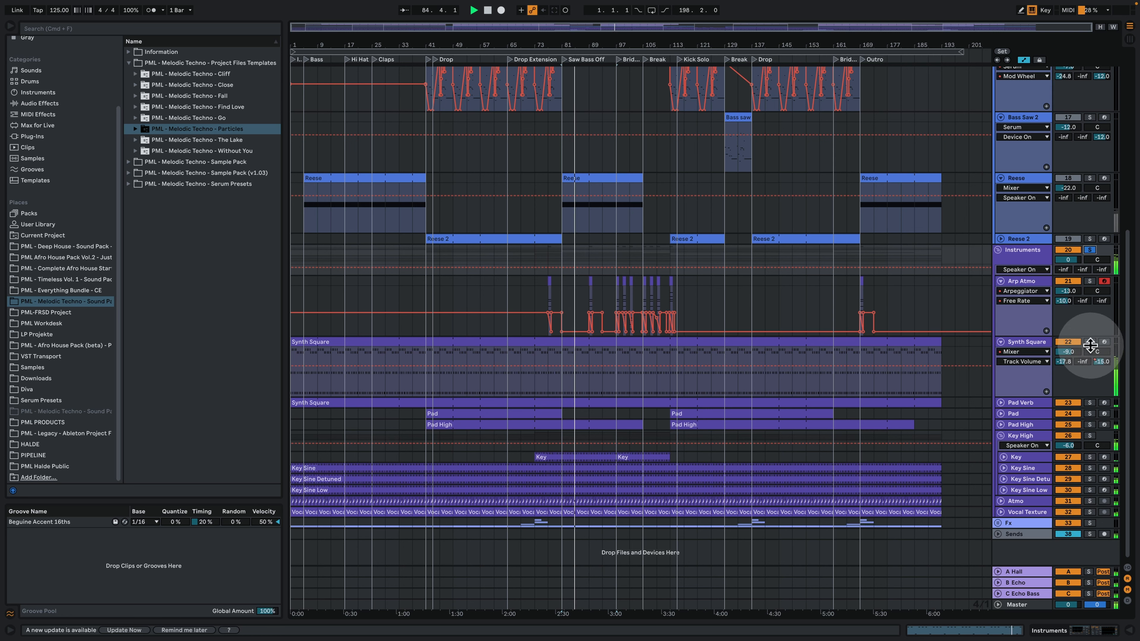
pyautogui.click(1091, 344)
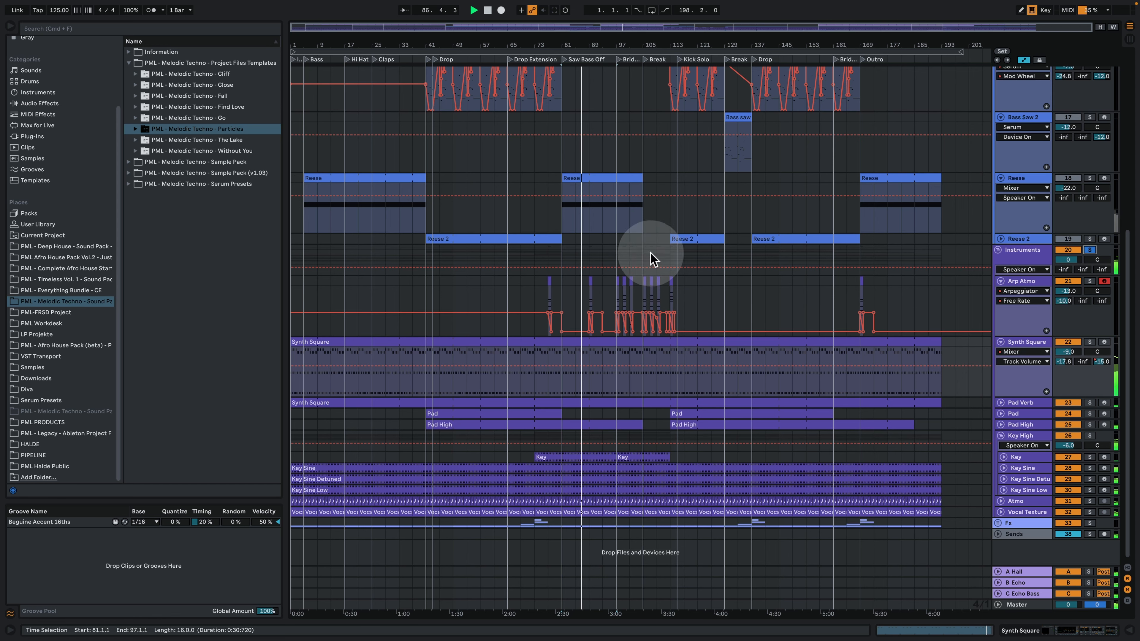
pyautogui.moveTo(592, 45); pyautogui.dragTo(592, 48)
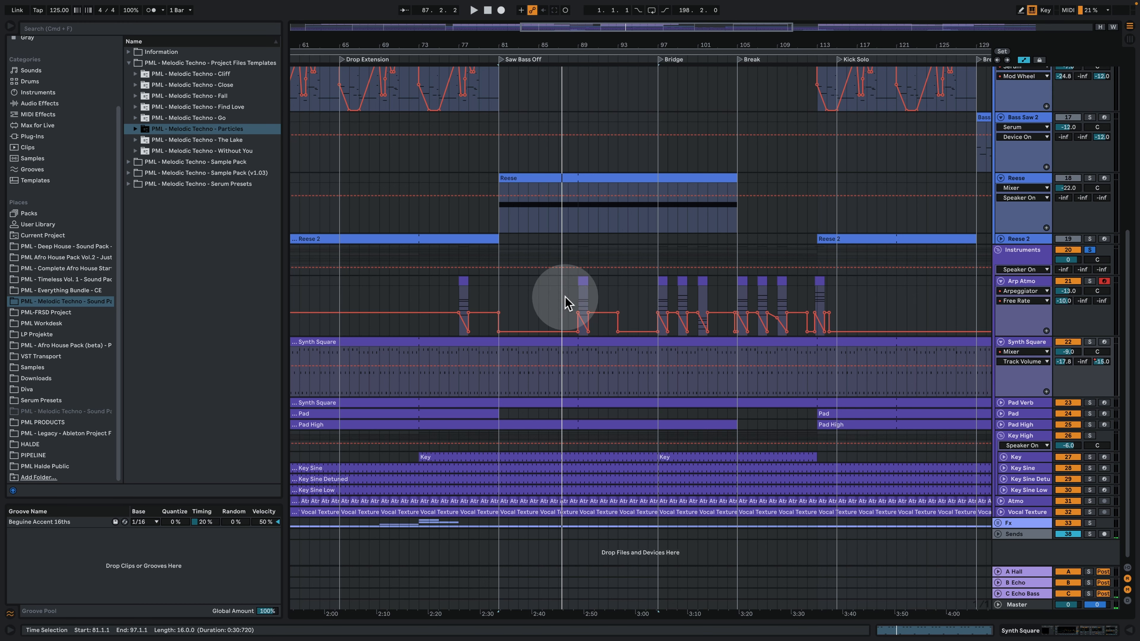
# Select the Arp Atmo clip at bar 89 in Saw Bass Off and play the soloed Instruments group from there.
pyautogui.click(583, 280)
pyautogui.moveTo(584, 41); pyautogui.dragTo(584, 68)
pyautogui.press('space')
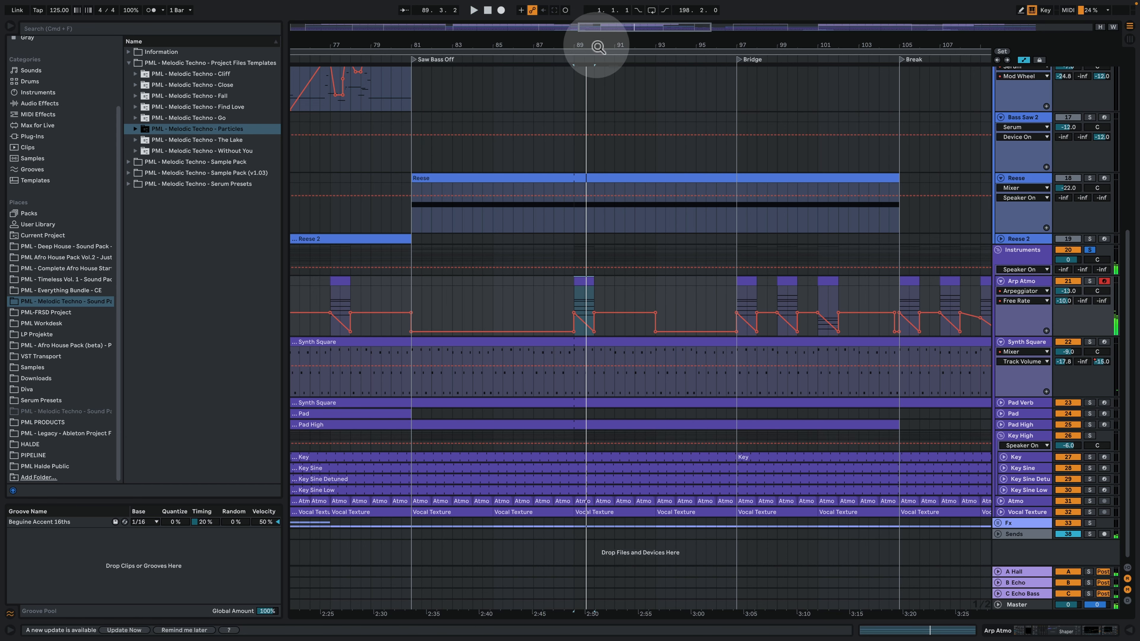
pyautogui.moveTo(590, 45)
pyautogui.mouseDown()
pyautogui.moveTo(590, 13)
pyautogui.moveTo(599, 45)
pyautogui.mouseUp()
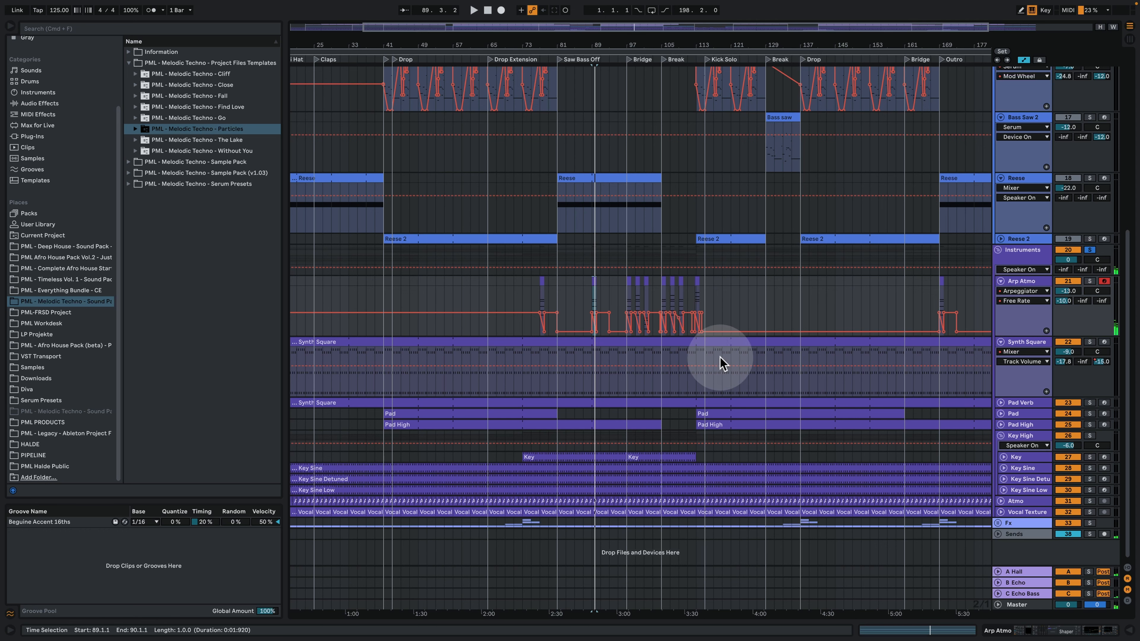
# Expand the Fx group, solo it in place of Instruments and play its crash, downlifter and uplifter around bar 73.
pyautogui.click(998, 523)
pyautogui.scroll(-3, 943, 454)
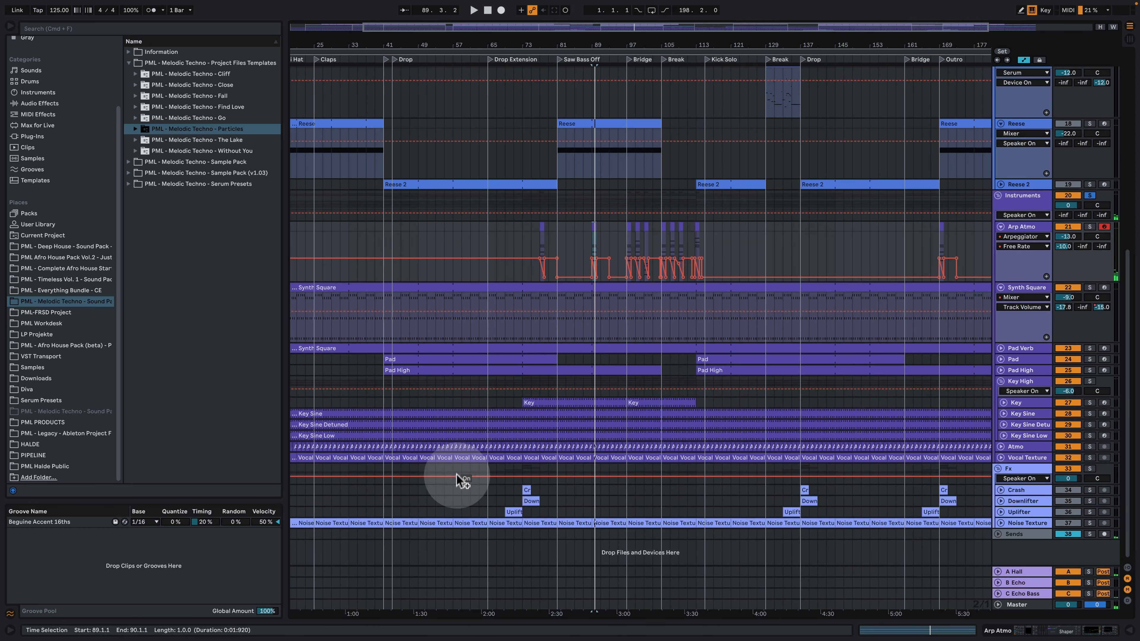
pyautogui.click(527, 490)
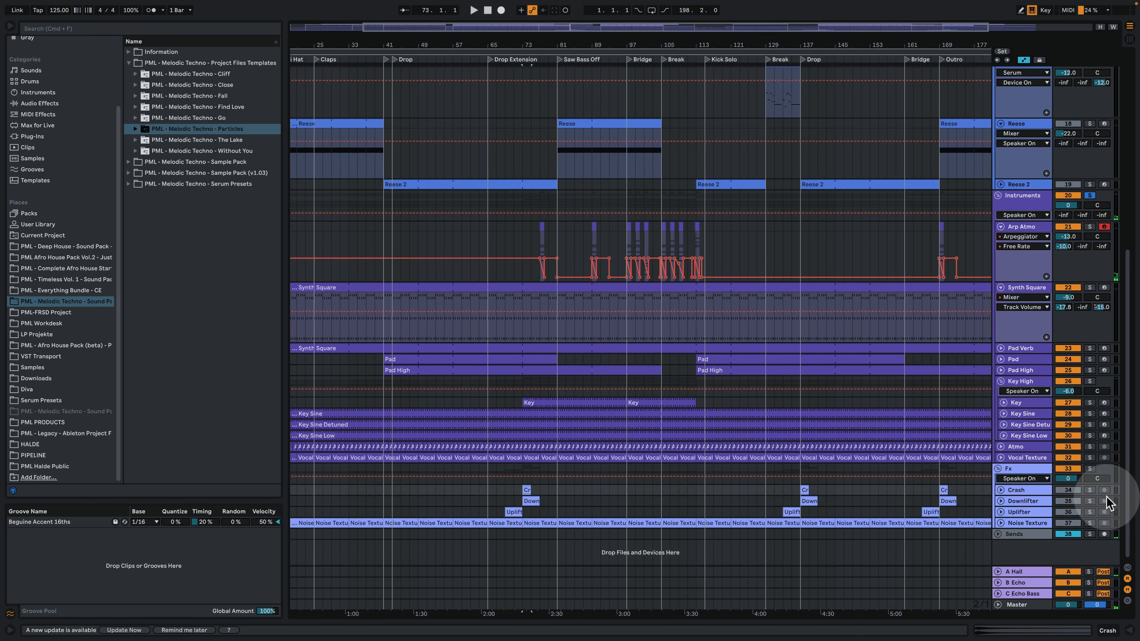
pyautogui.click(1091, 470)
pyautogui.press('space')
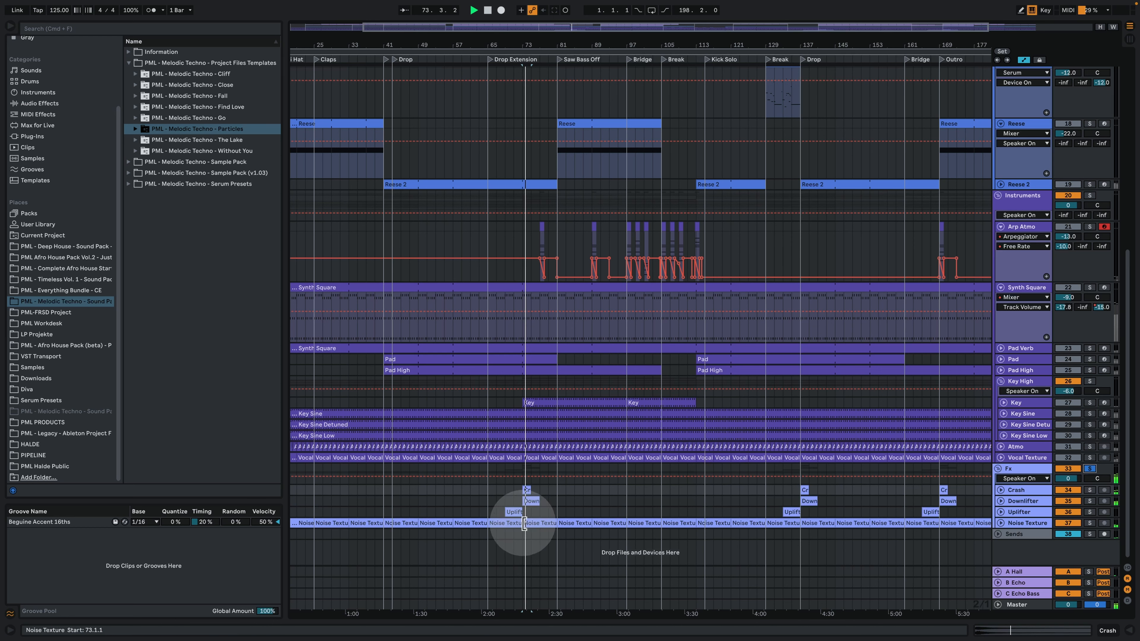
pyautogui.click(515, 502)
pyautogui.press('space')
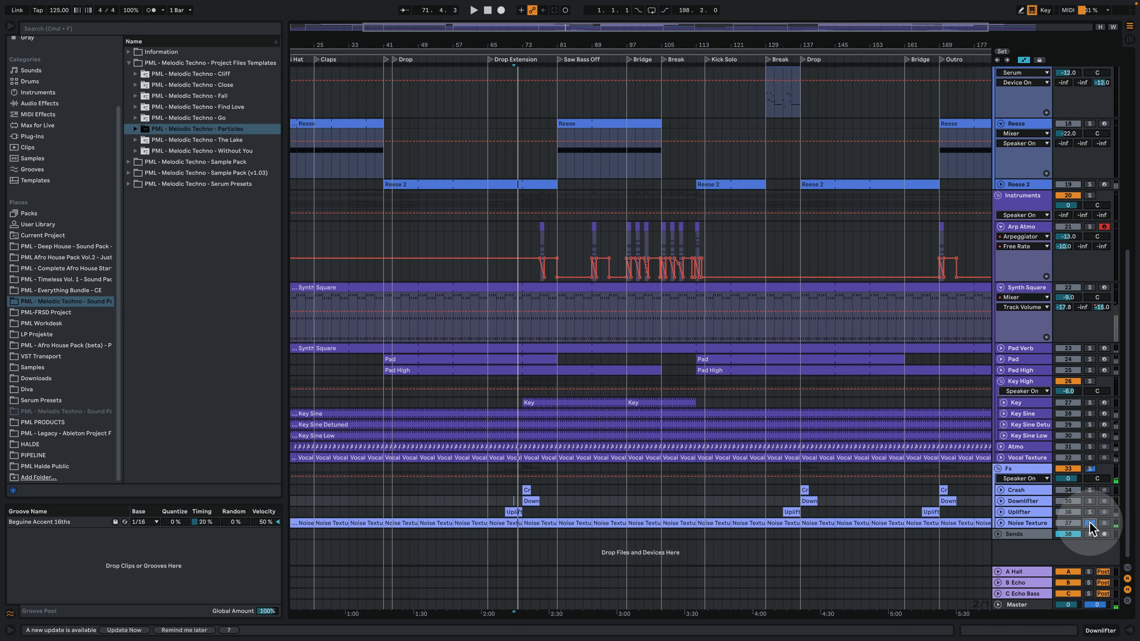
# Inspect the effect chains of the A Hall, B Echo and C Echo Bass returns and the Master track.
pyautogui.click(1028, 534)
pyautogui.click(1024, 573)
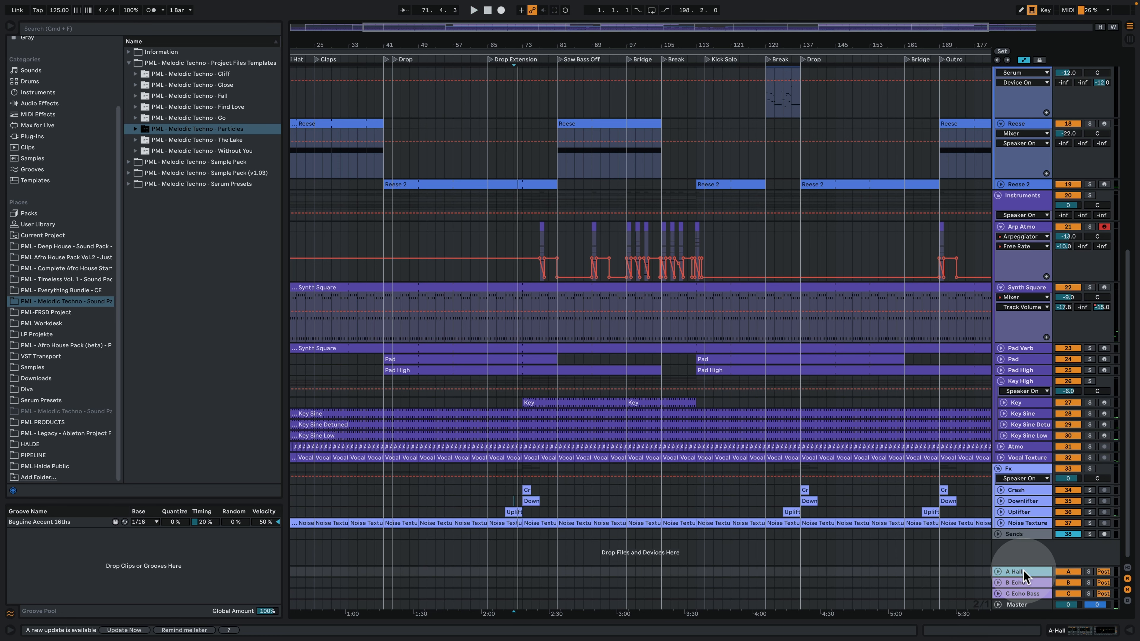
pyautogui.doubleClick(1024, 575)
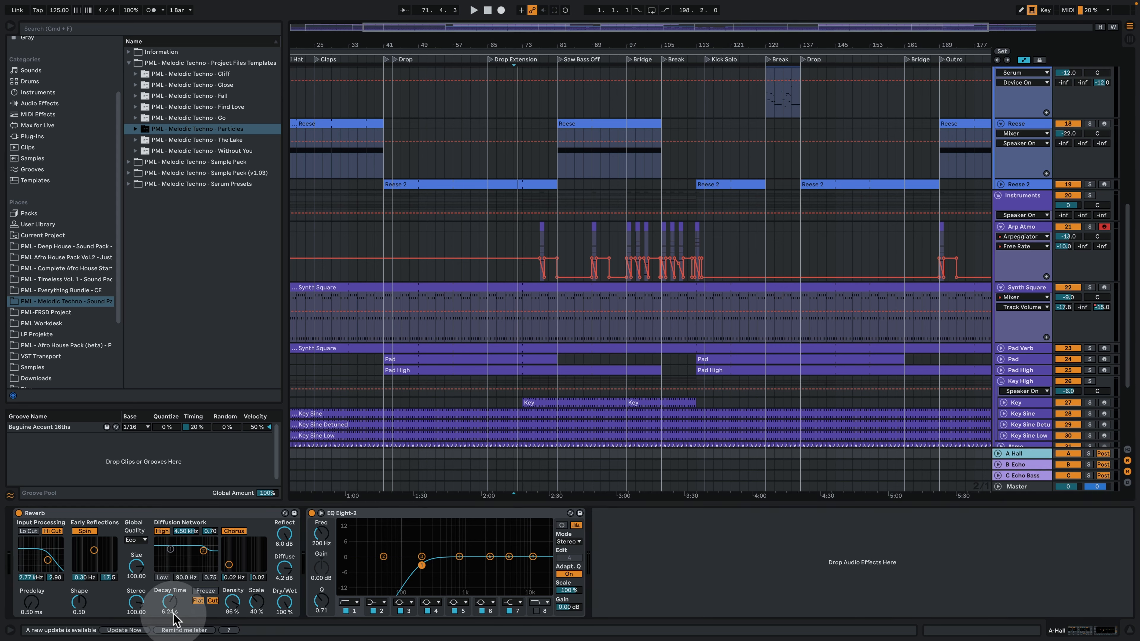
pyautogui.click(1008, 467)
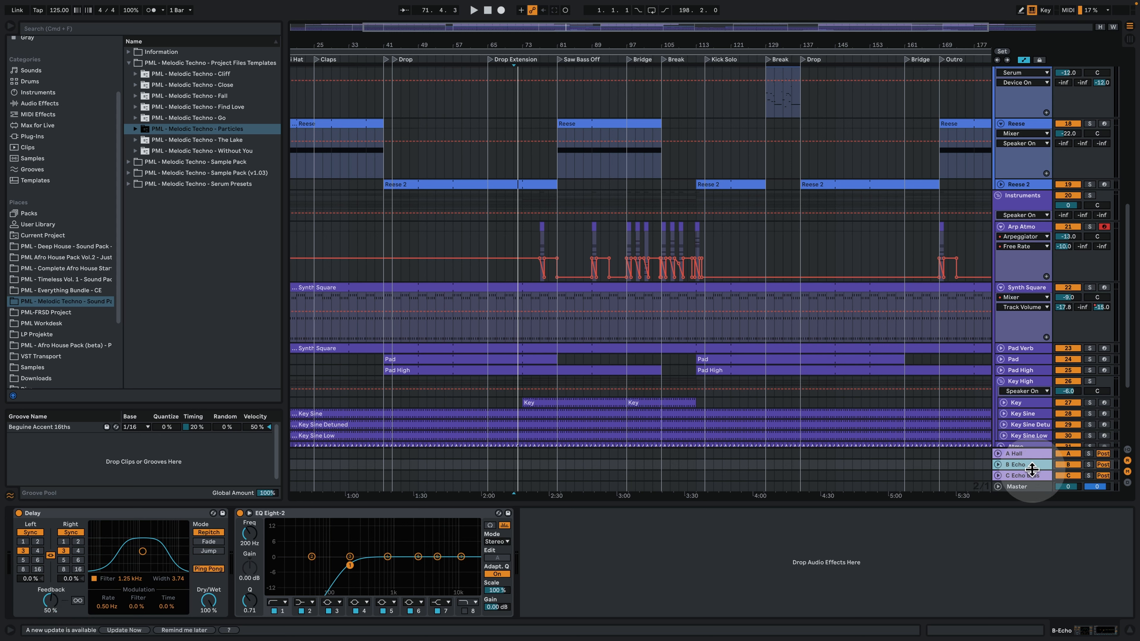
pyautogui.click(1033, 477)
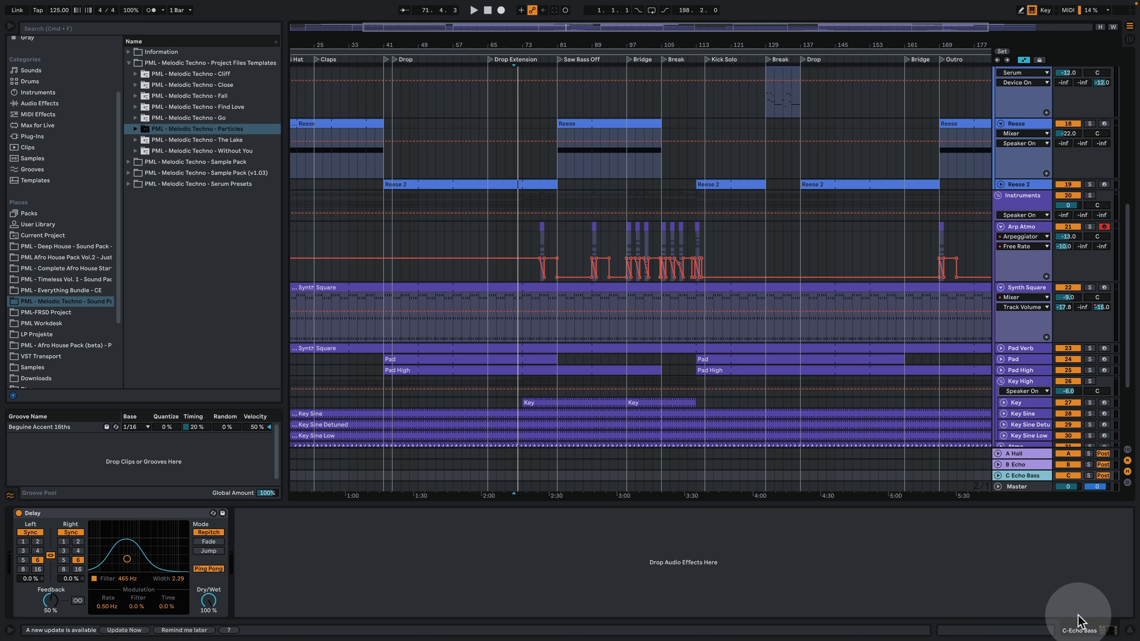
pyautogui.click(1020, 487)
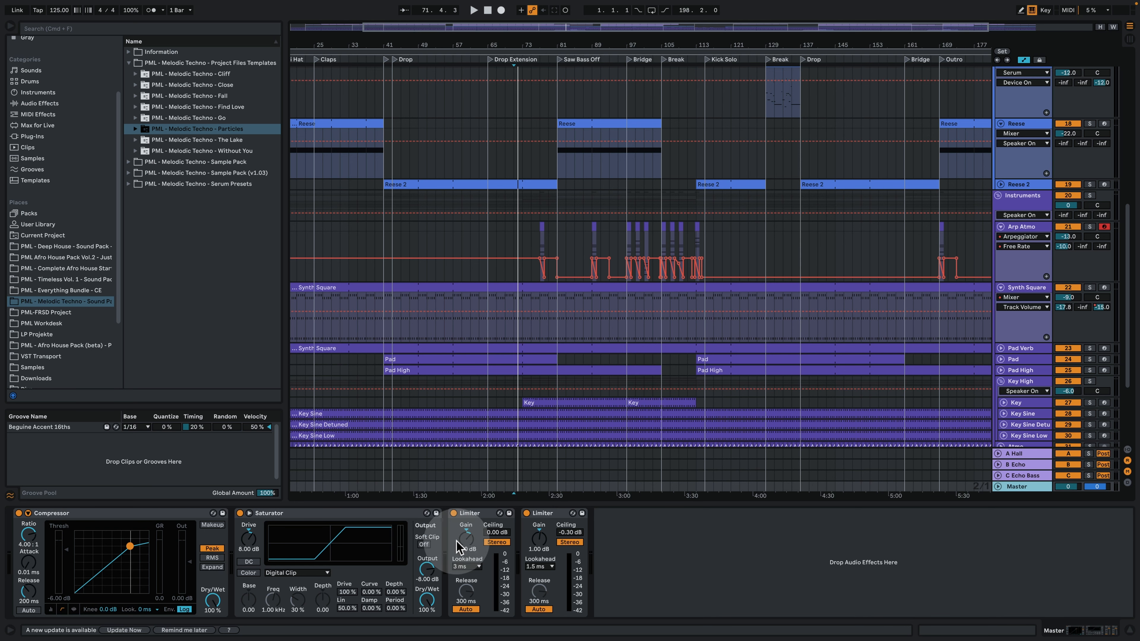
pyautogui.click(1131, 631)
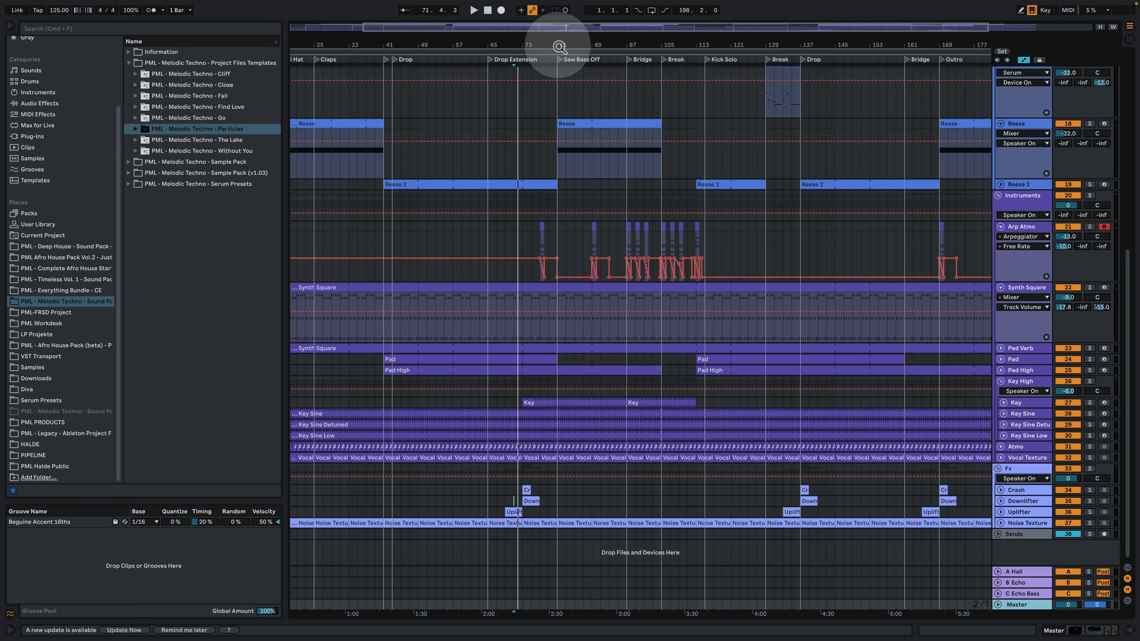
# Solo the Kick Main track and play it from the Drop at bar 137.
pyautogui.moveTo(556, 42); pyautogui.dragTo(556, 18)
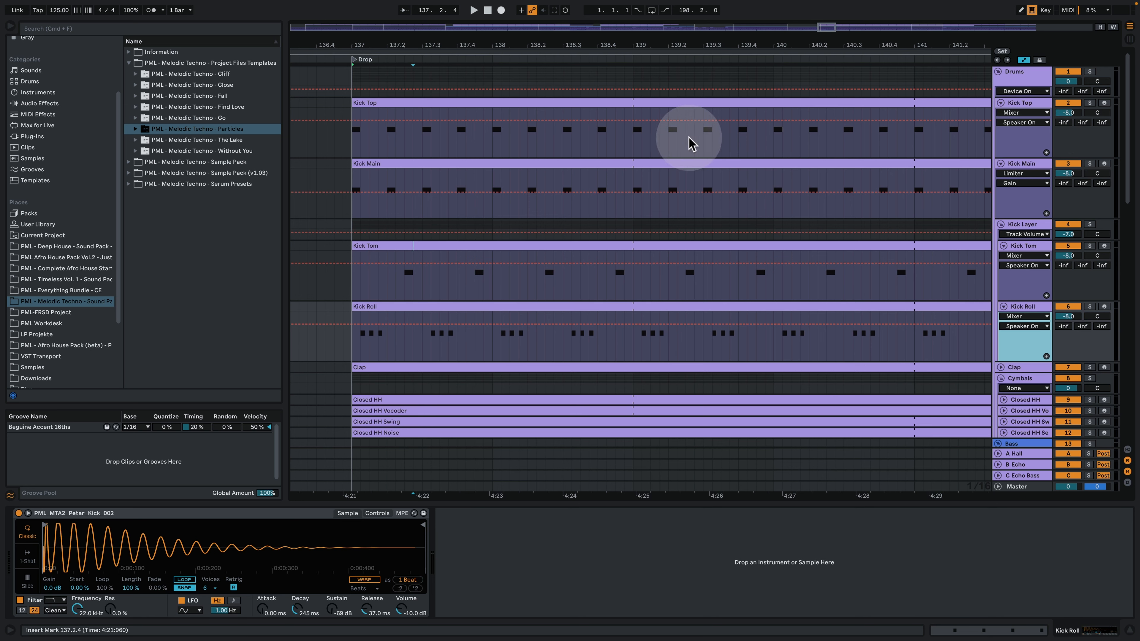
pyautogui.click(1089, 164)
pyautogui.press('space')
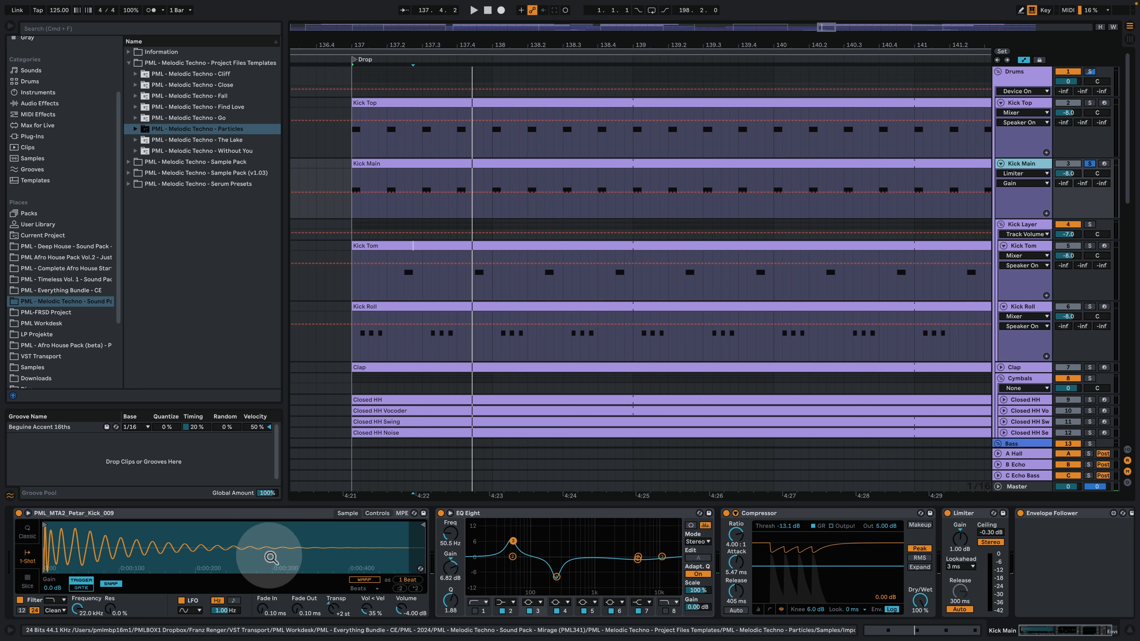
pyautogui.press('space')
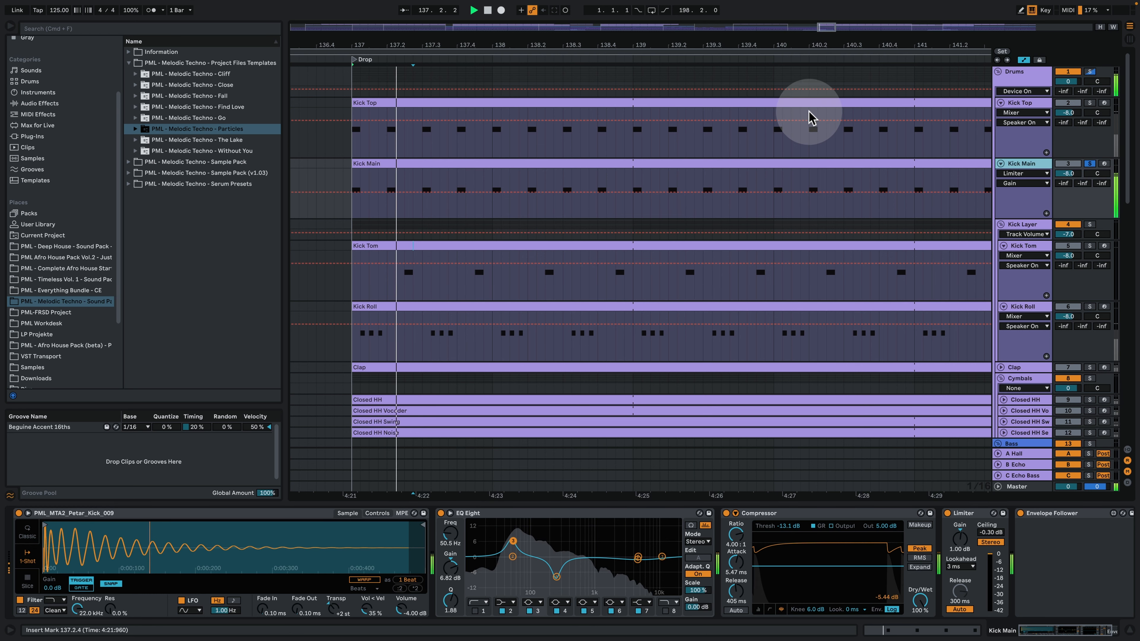
# Solo Kick Top together with Kick Main, play both from bar 137 and inspect the devices of each track.
pyautogui.click(1026, 112)
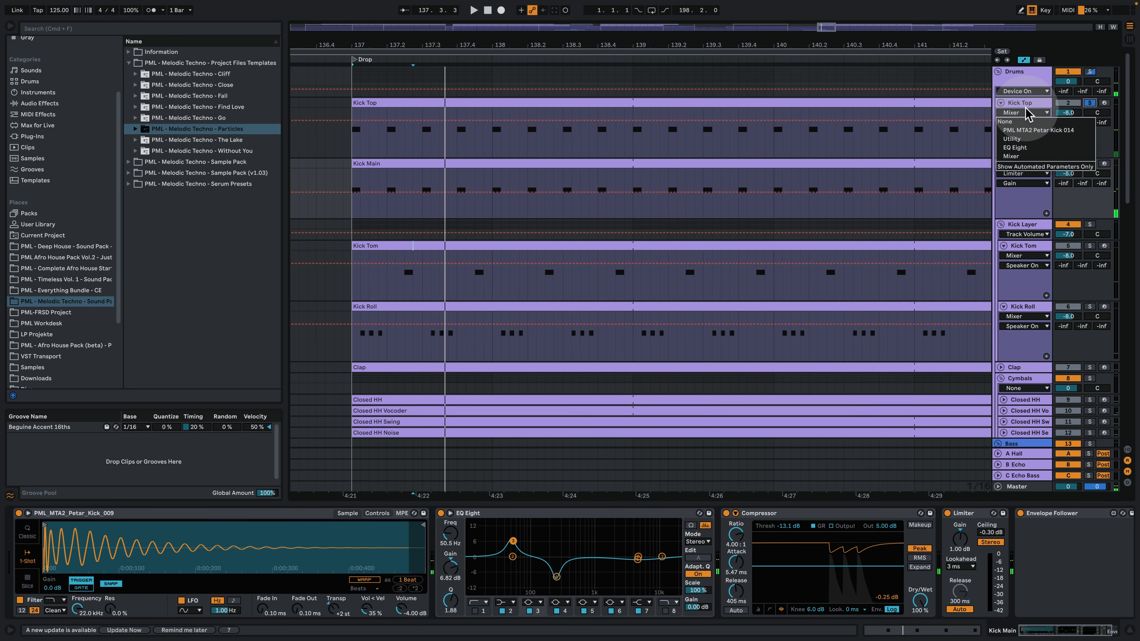
pyautogui.click(1023, 103)
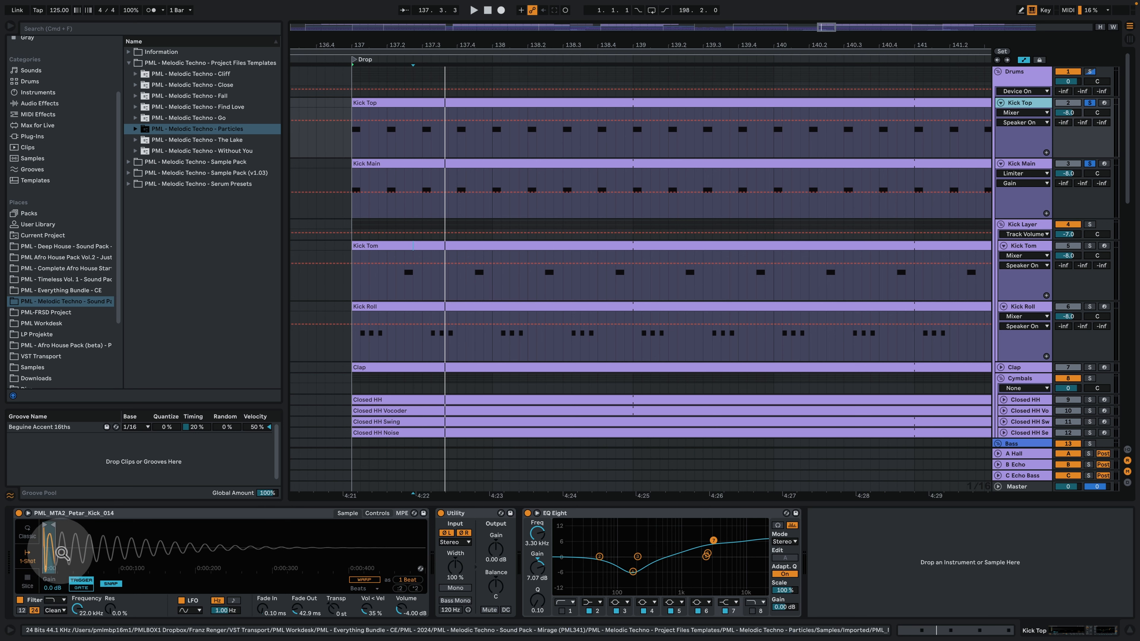
pyautogui.press('space')
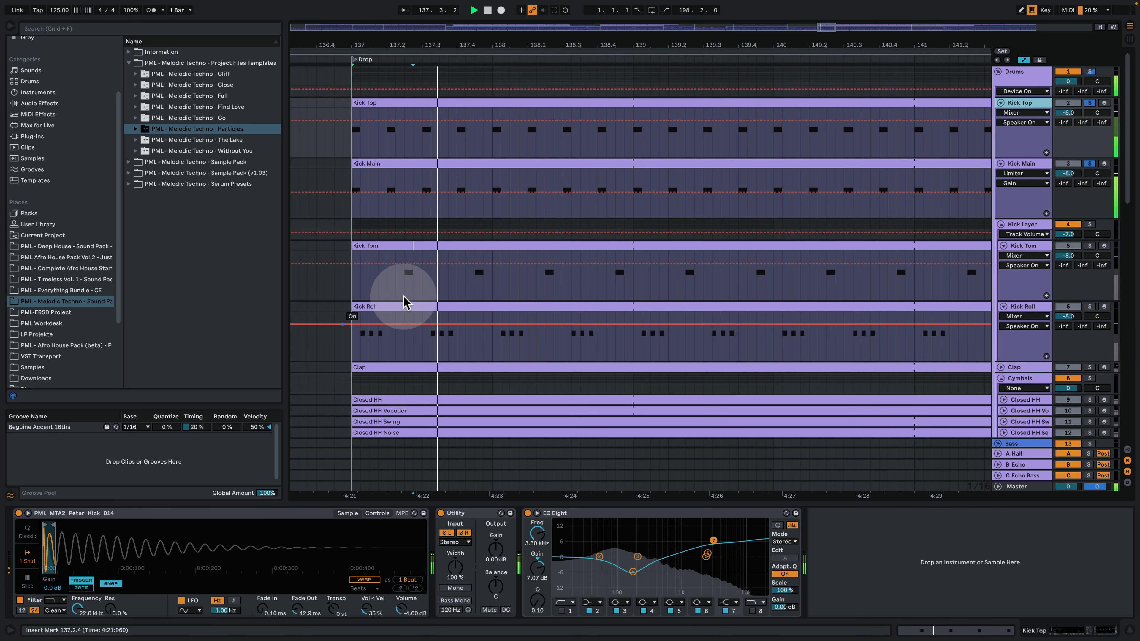
pyautogui.click(1090, 103)
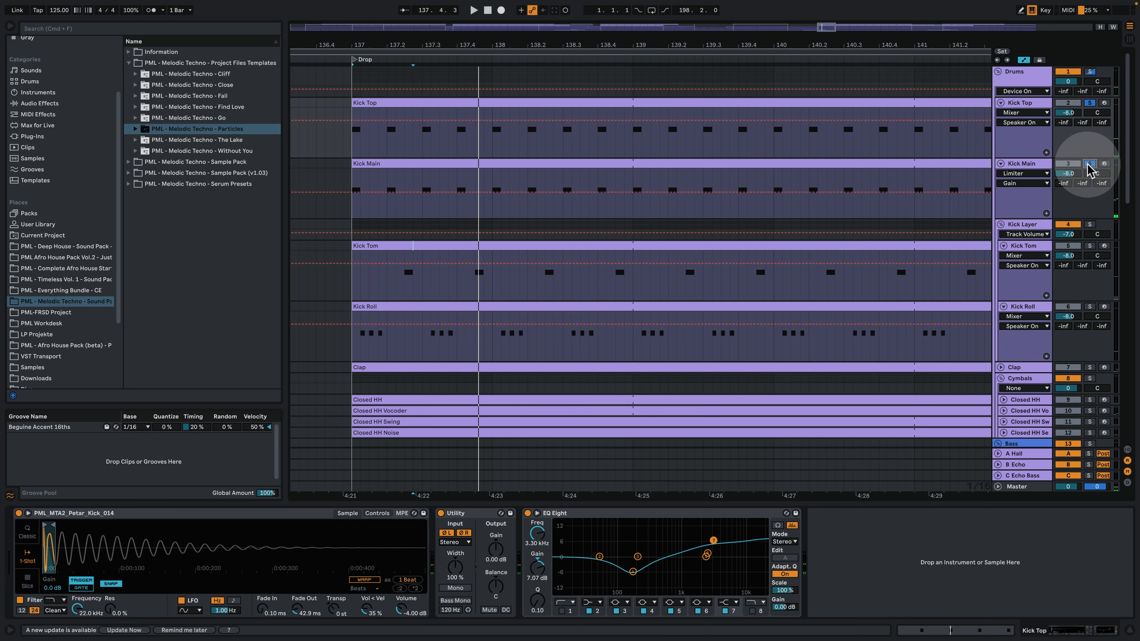
pyautogui.click(1041, 168)
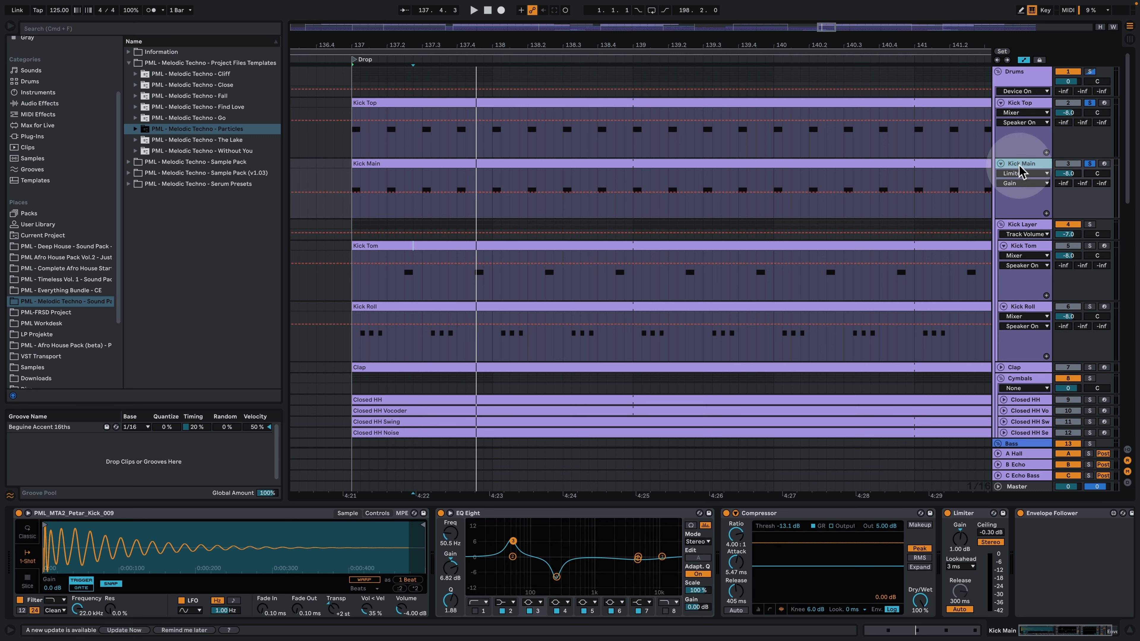
# Solo the Kick Roll track in place of Kick Top and Kick Main and play its clip from bar 137.
pyautogui.click(1032, 310)
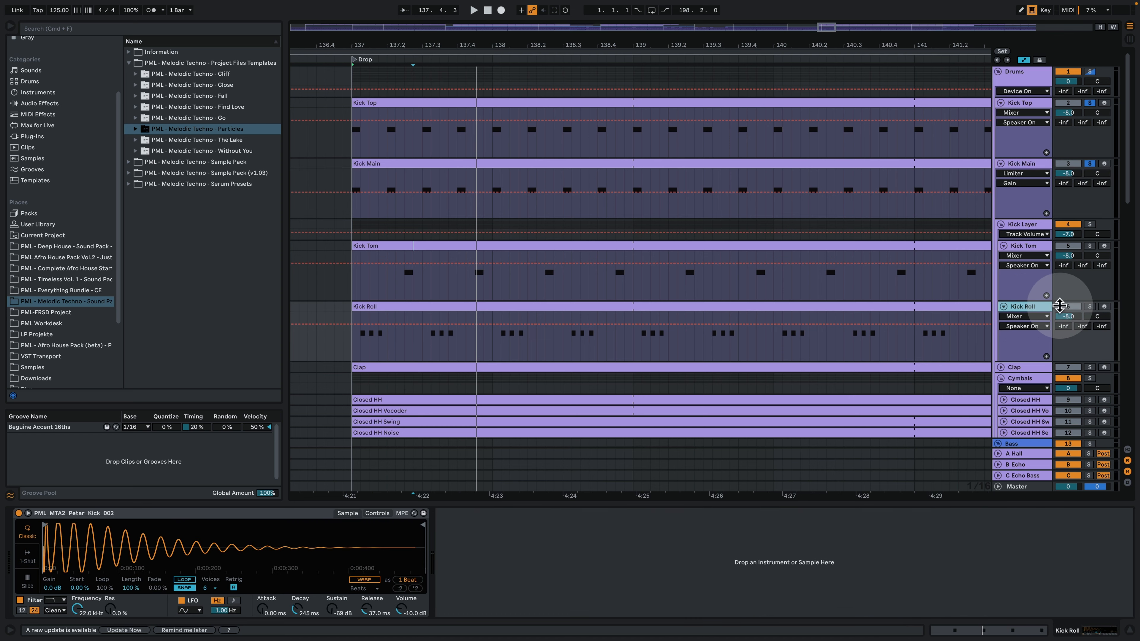
pyautogui.click(422, 337)
pyautogui.moveTo(379, 44); pyautogui.dragTo(442, 103)
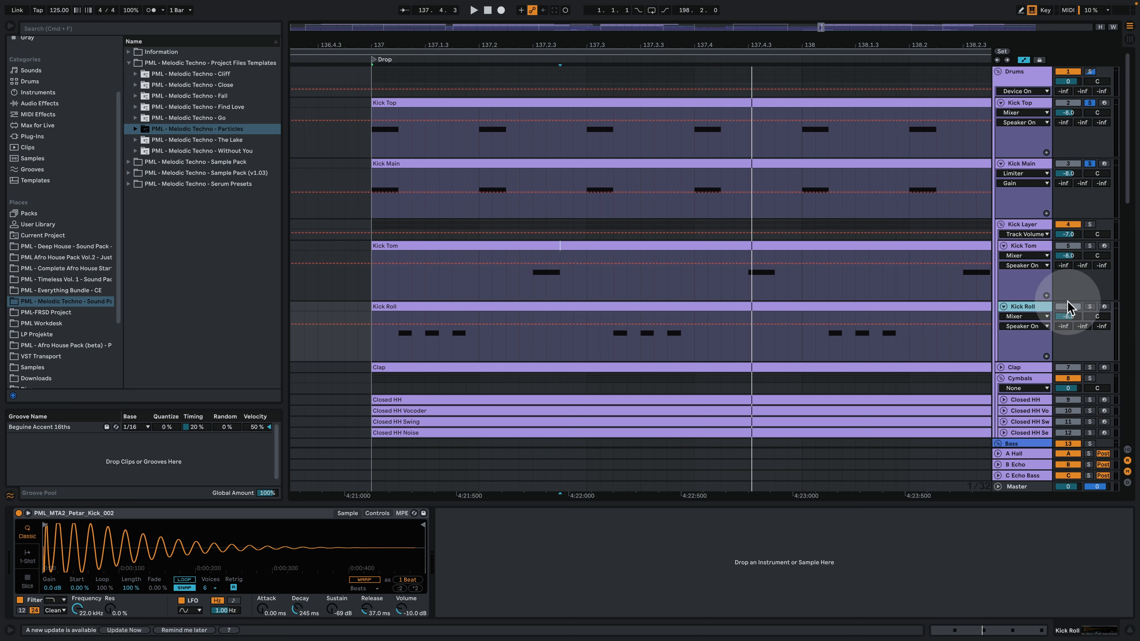
pyautogui.click(1090, 306)
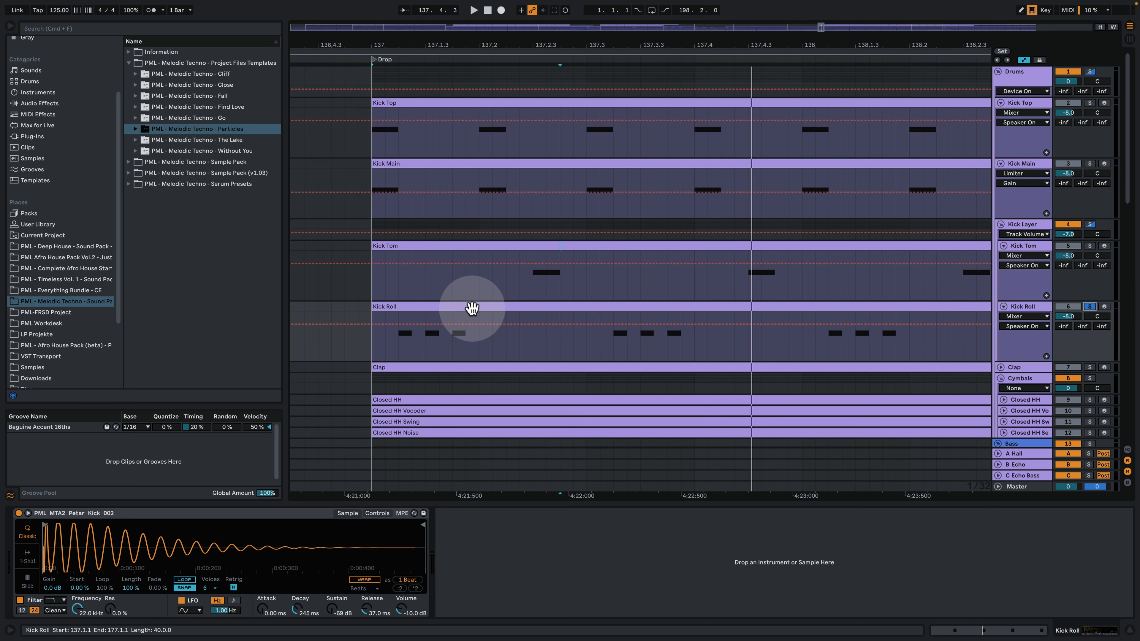
pyautogui.click(476, 320)
pyautogui.click(609, 263)
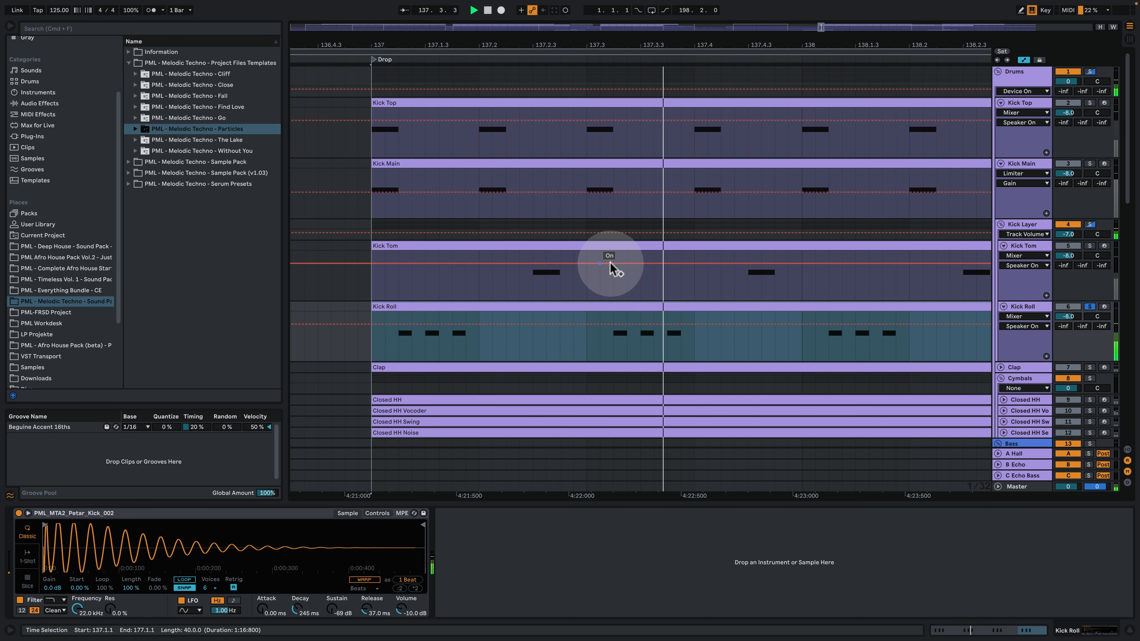
pyautogui.click(1031, 330)
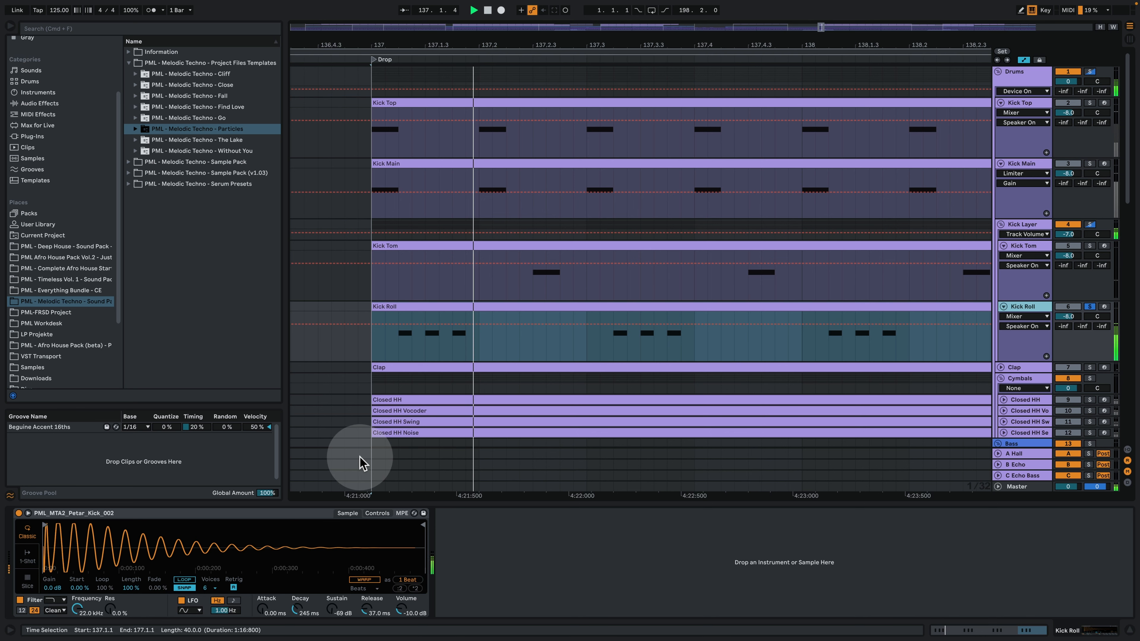
# Inspect the Kick Layer group's EQ Eight, add Kick Tom to the soloed Kick Roll and play both from bar 137.
pyautogui.click(1013, 223)
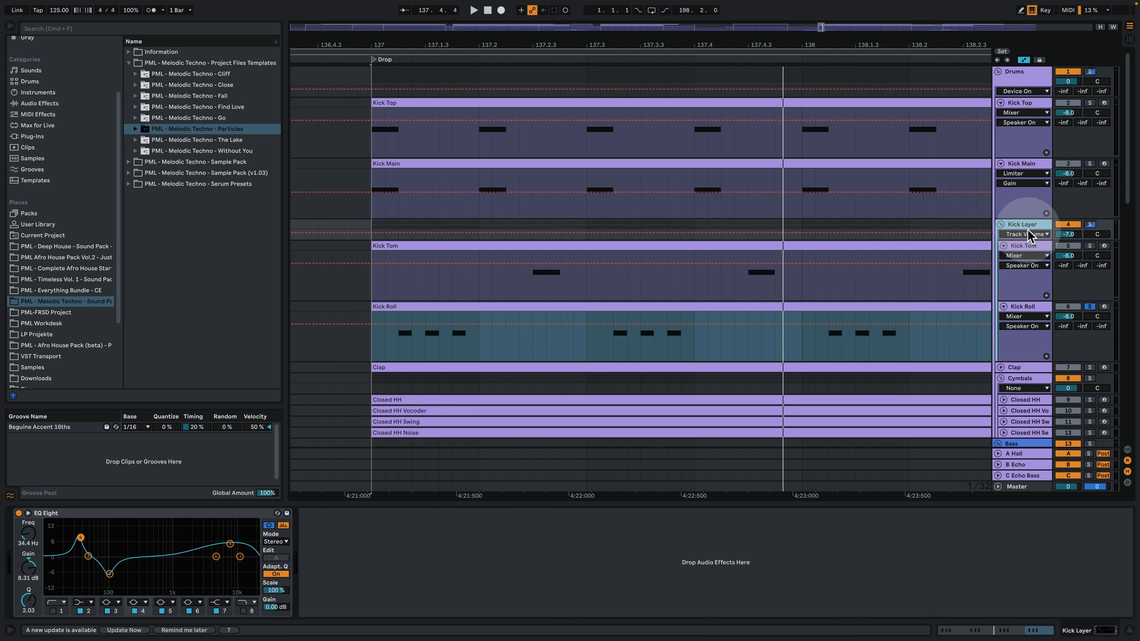
pyautogui.click(1028, 247)
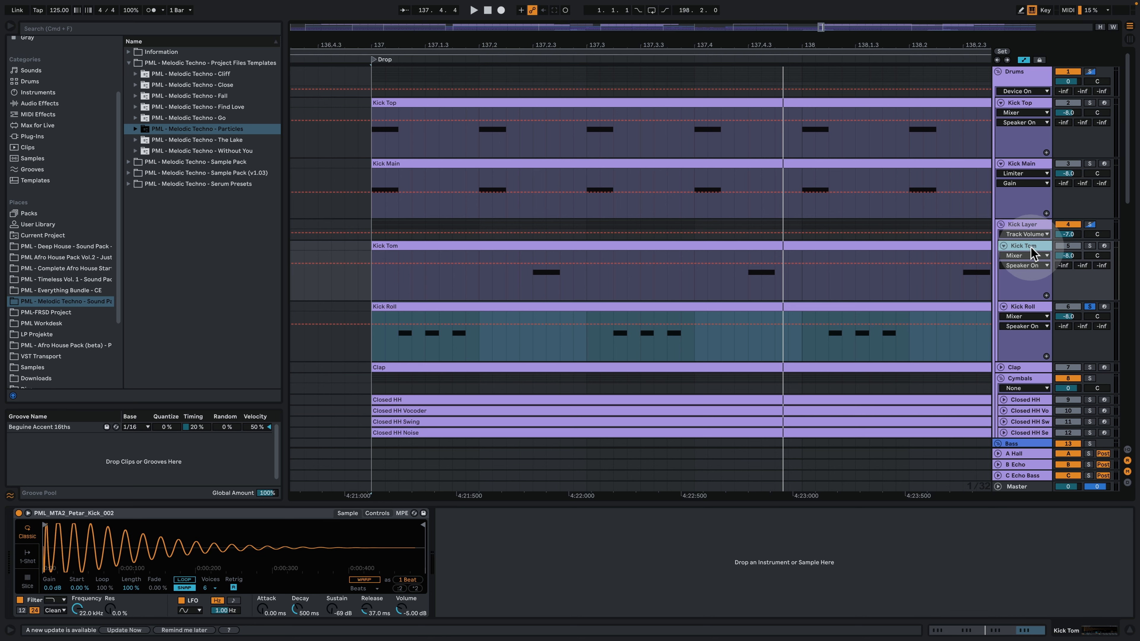
pyautogui.click(1090, 246)
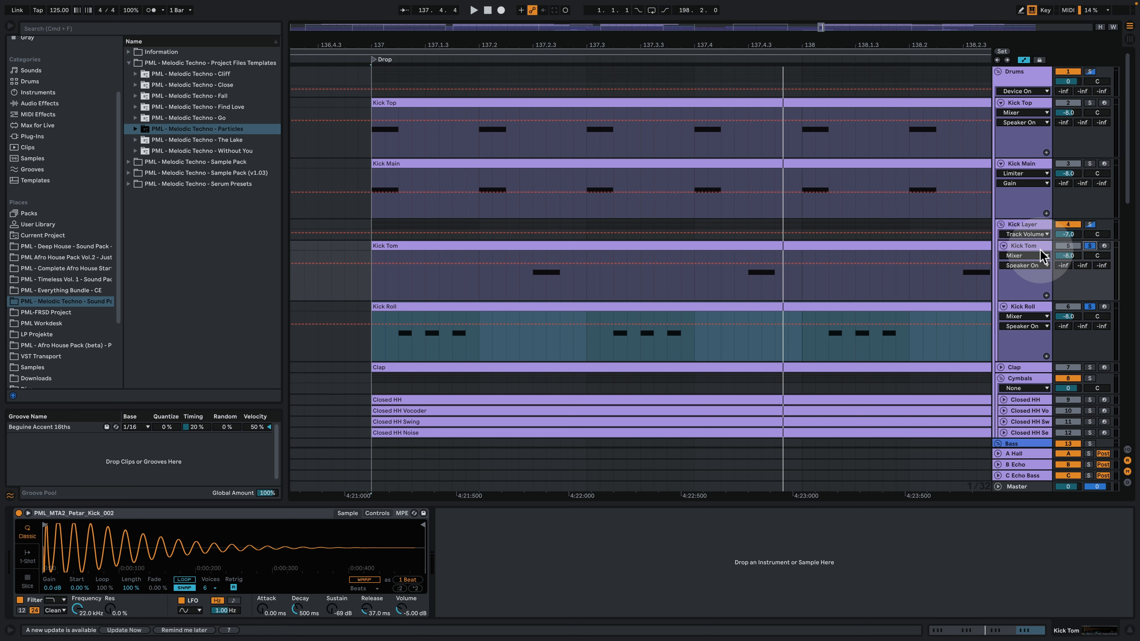
pyautogui.click(1028, 247)
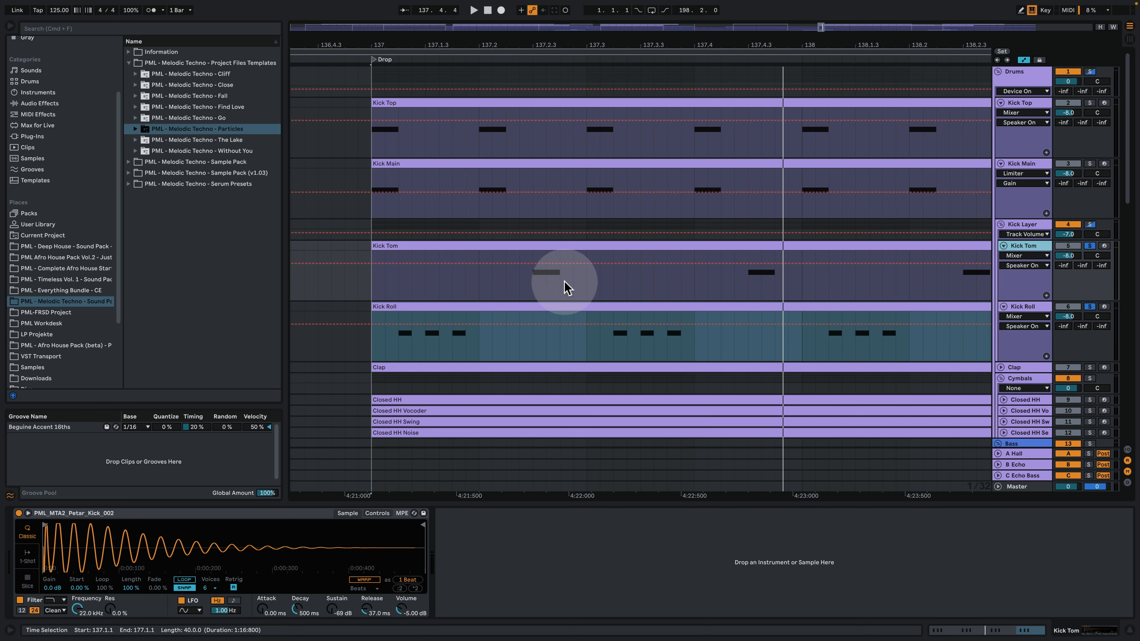
pyautogui.click(376, 284)
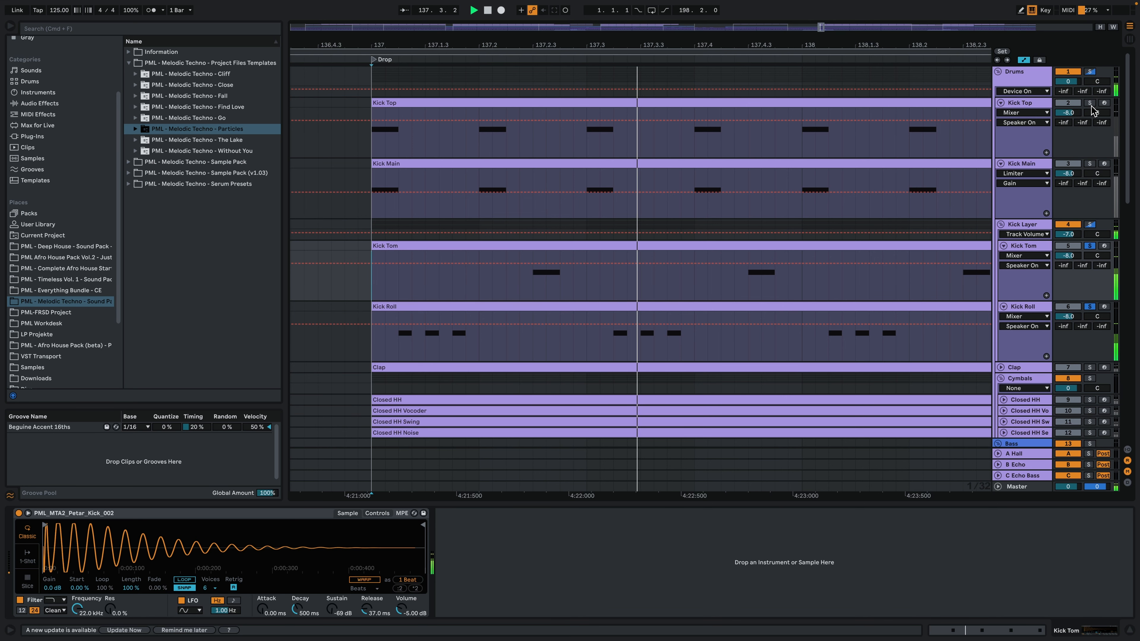
pyautogui.moveTo(690, 46); pyautogui.dragTo(690, 21)
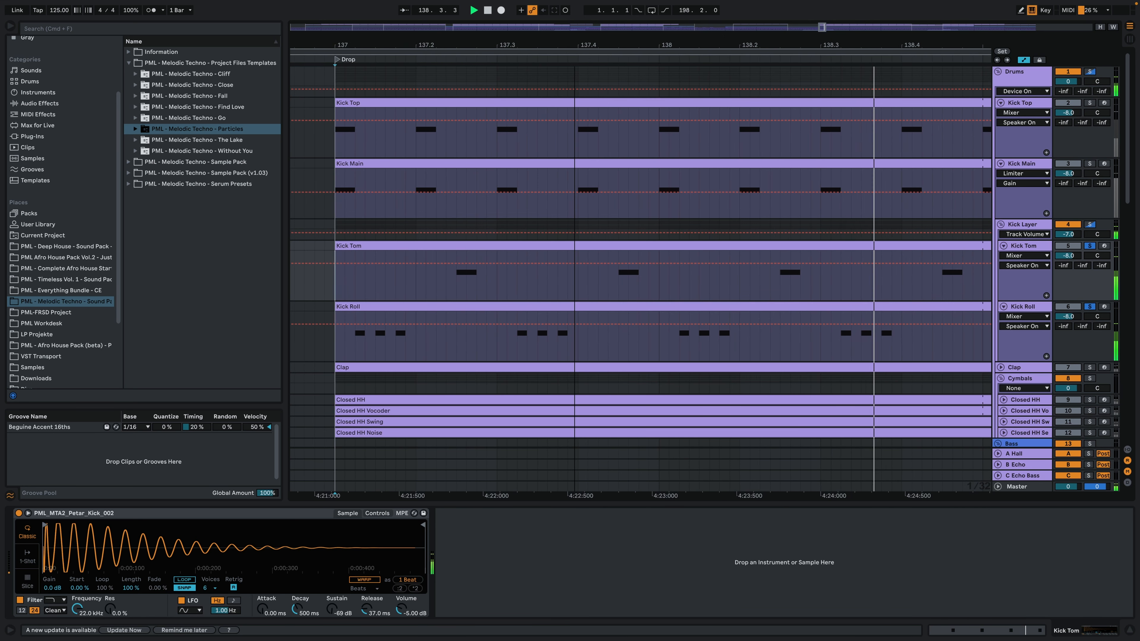
pyautogui.moveTo(574, 46); pyautogui.dragTo(533, 36)
pyautogui.press('space')
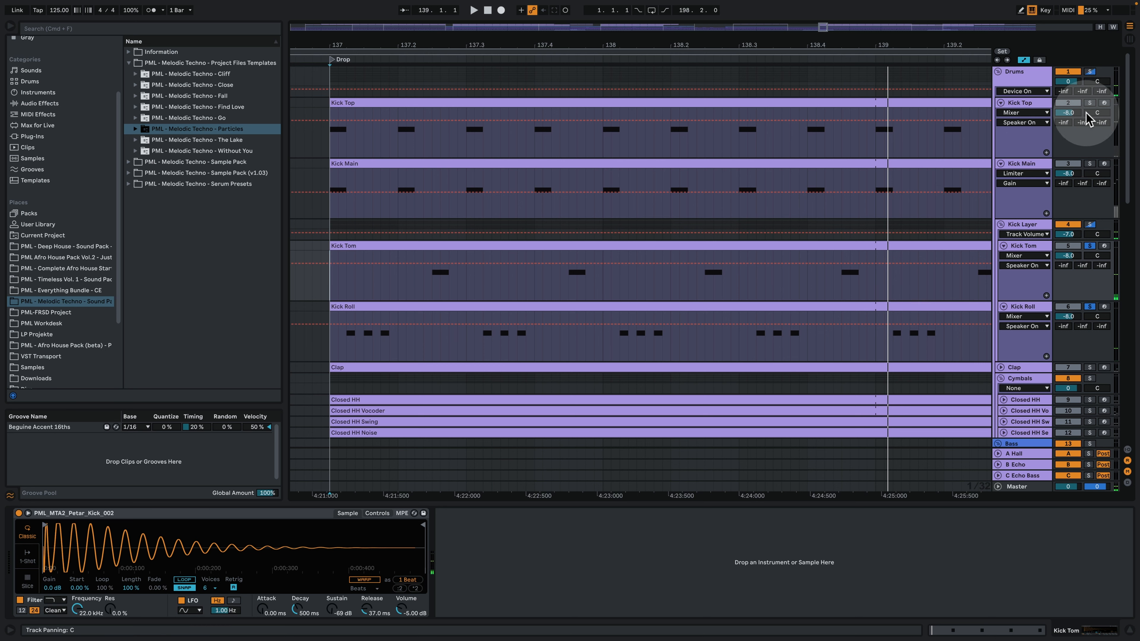
# Add Kick Top and Kick Main to the soloed Kick Tom and Kick Roll and play all four from bar 137.
pyautogui.click(1090, 163)
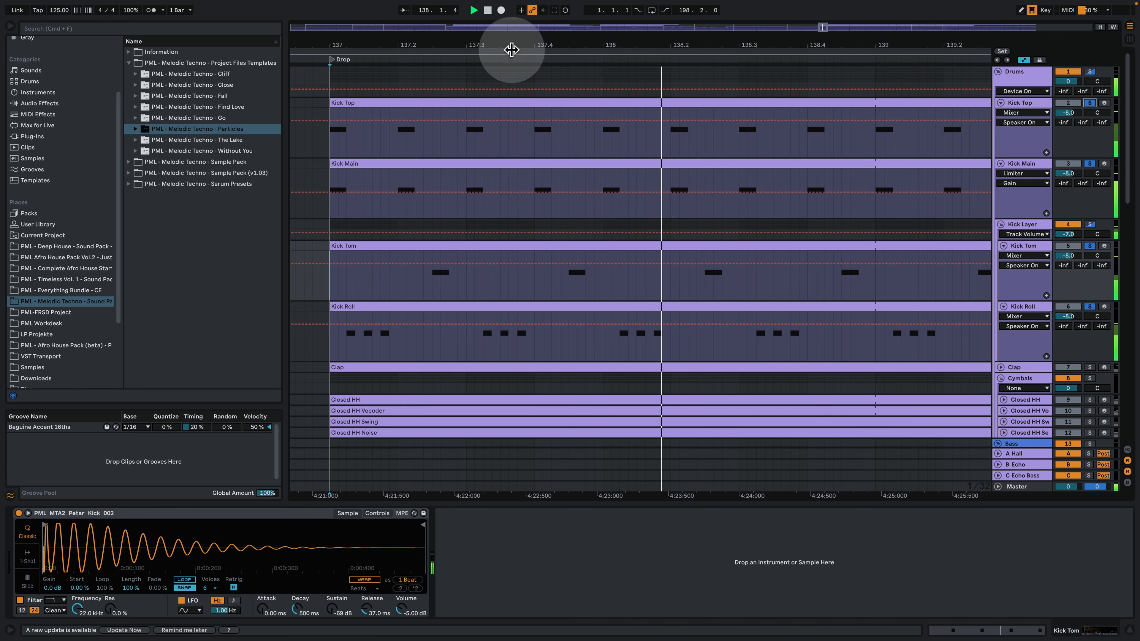
pyautogui.moveTo(511, 49); pyautogui.dragTo(474, 41)
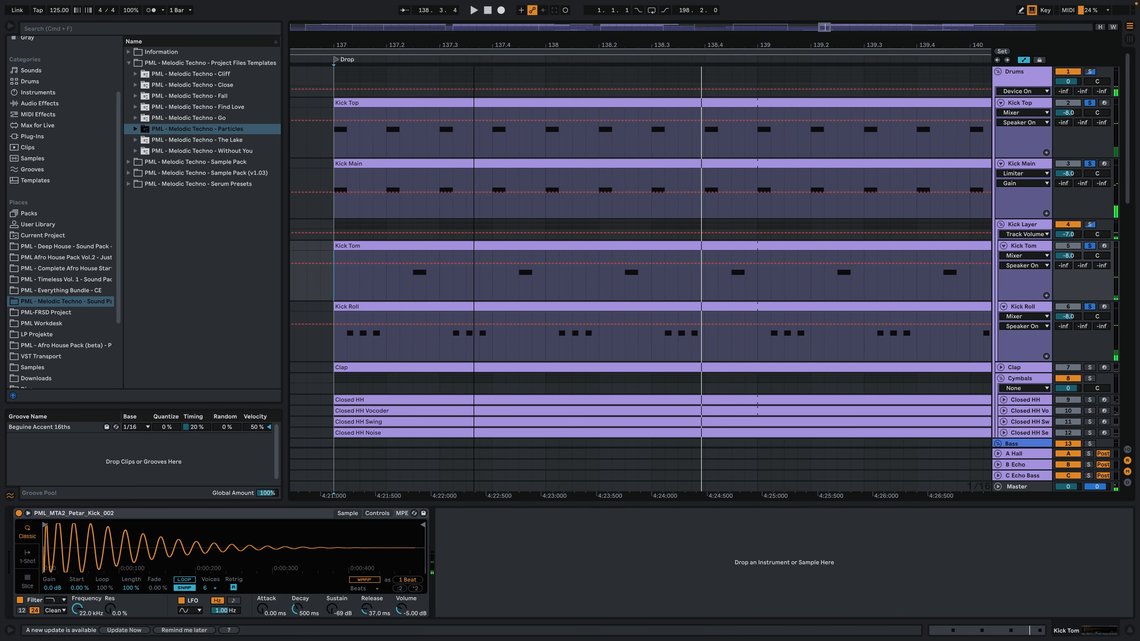
pyautogui.press('space')
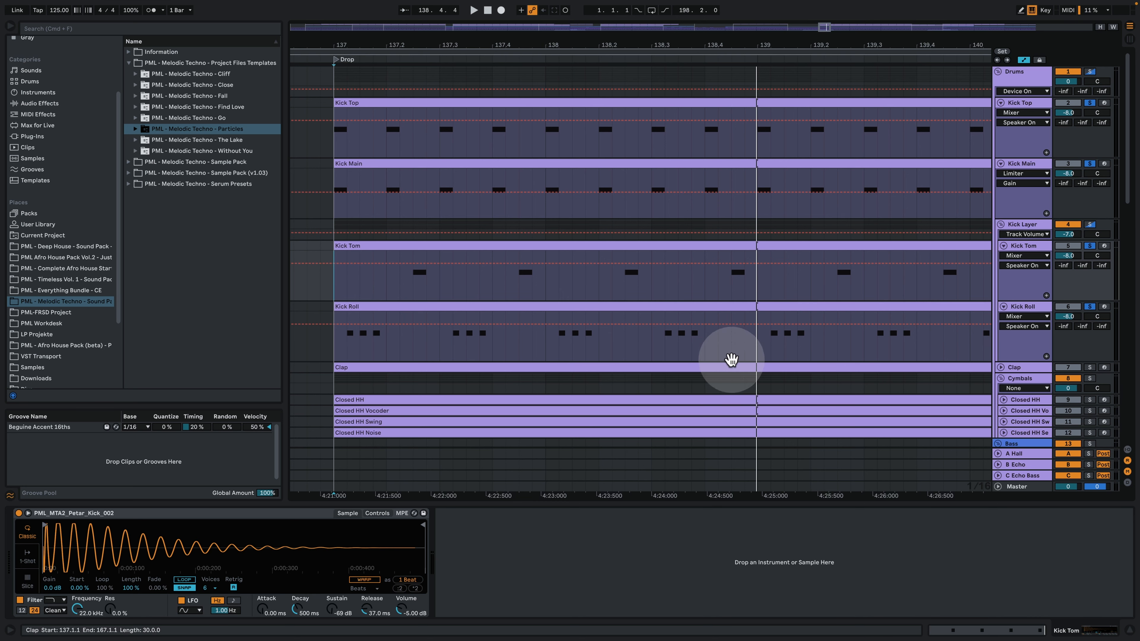
# Open the Bass Saw clip at the drop to examine its notes and return to the arrangement with the Bass Saw devices shown.
pyautogui.click(1127, 633)
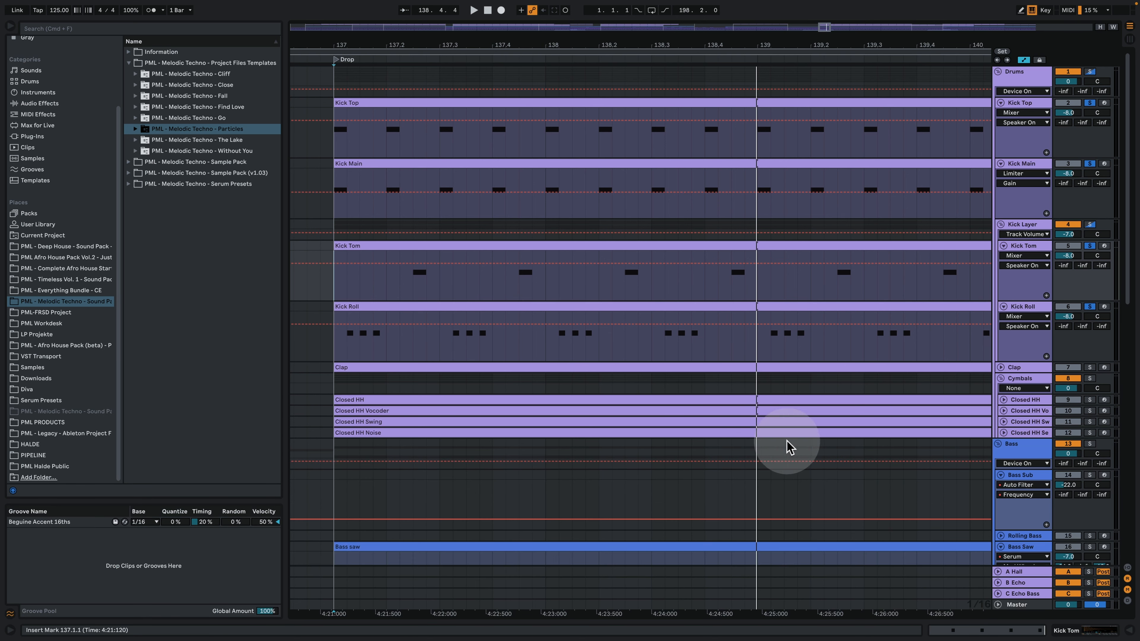
pyautogui.moveTo(509, 46); pyautogui.dragTo(509, 39)
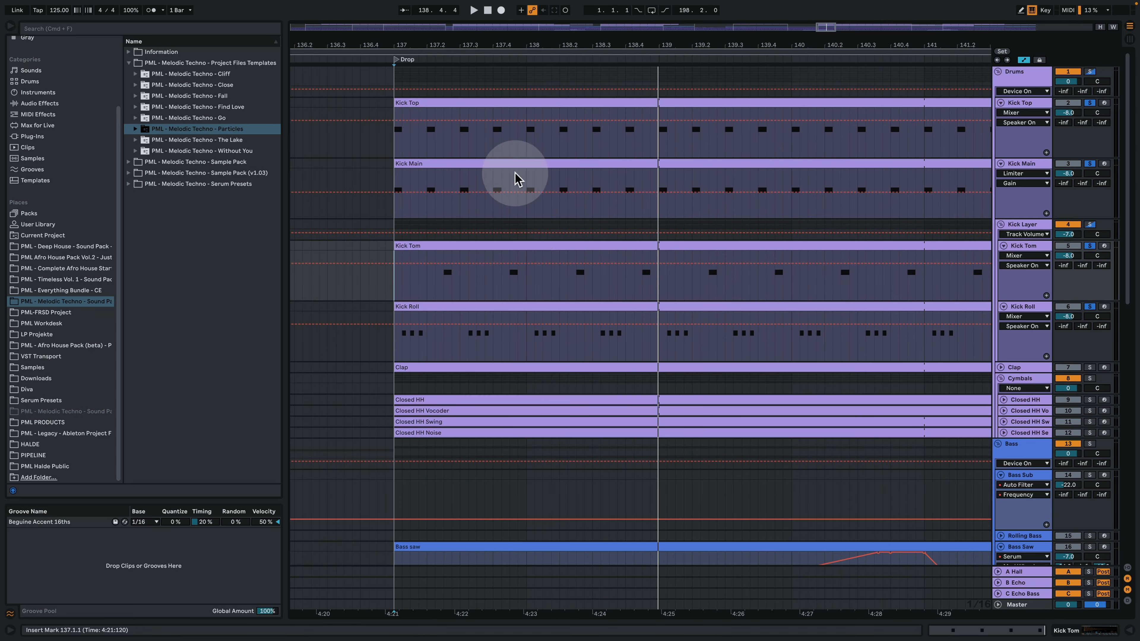
pyautogui.scroll(-2, 525, 215)
pyautogui.scroll(-5, 708, 391)
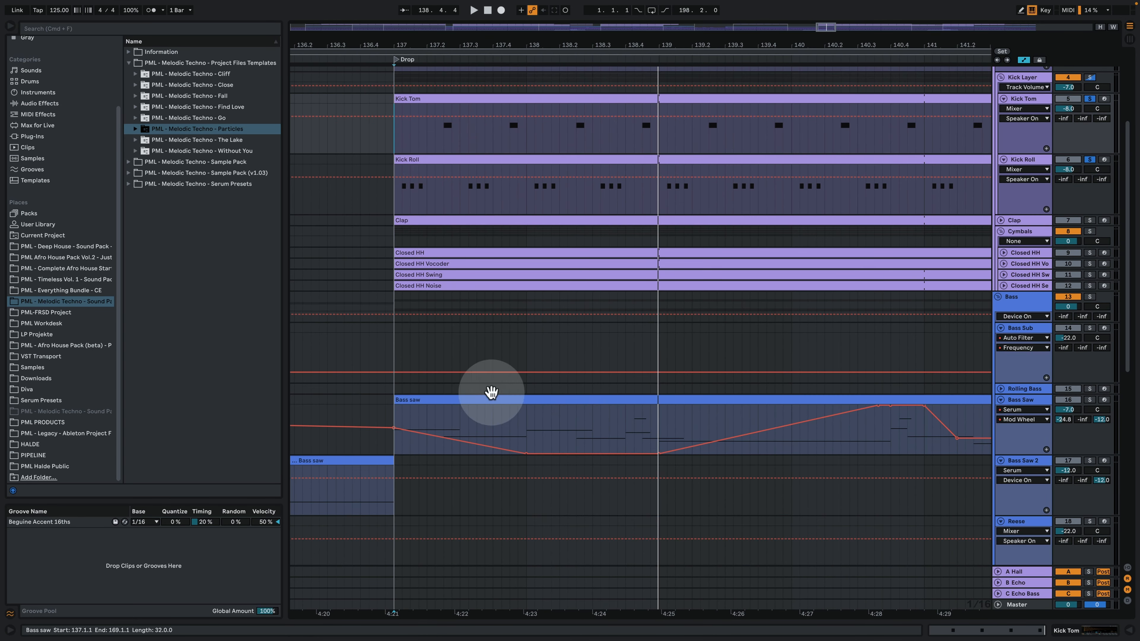
pyautogui.doubleClick(576, 400)
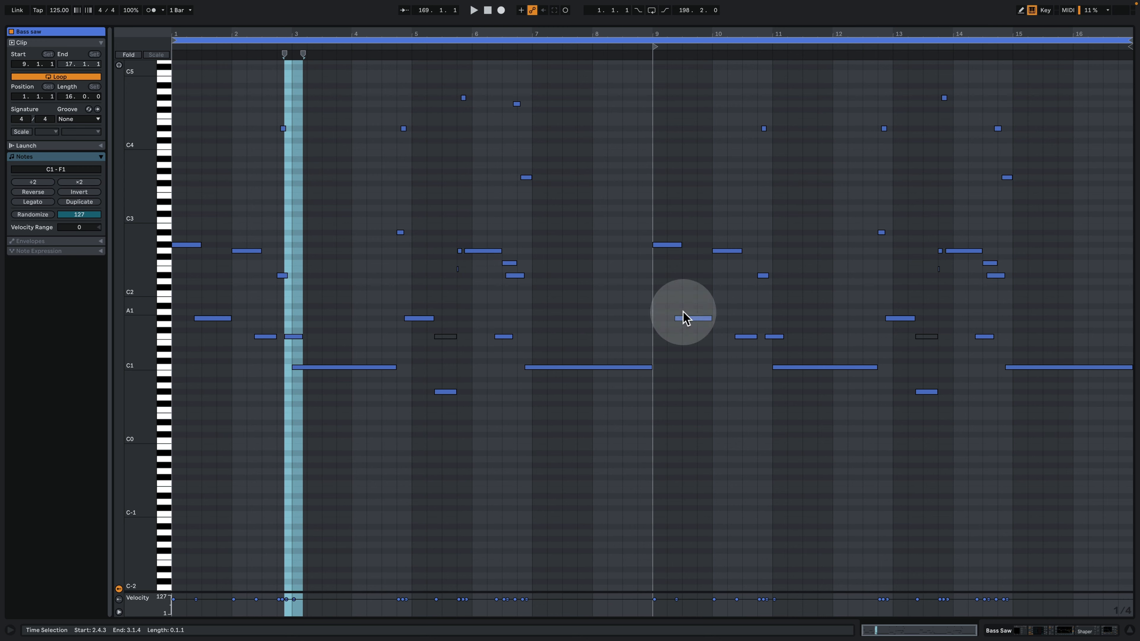
pyautogui.click(1021, 632)
# Add Bass Saw to the four soloed kick layers and play them together from bar 137.
pyautogui.scroll(12, 611, 293)
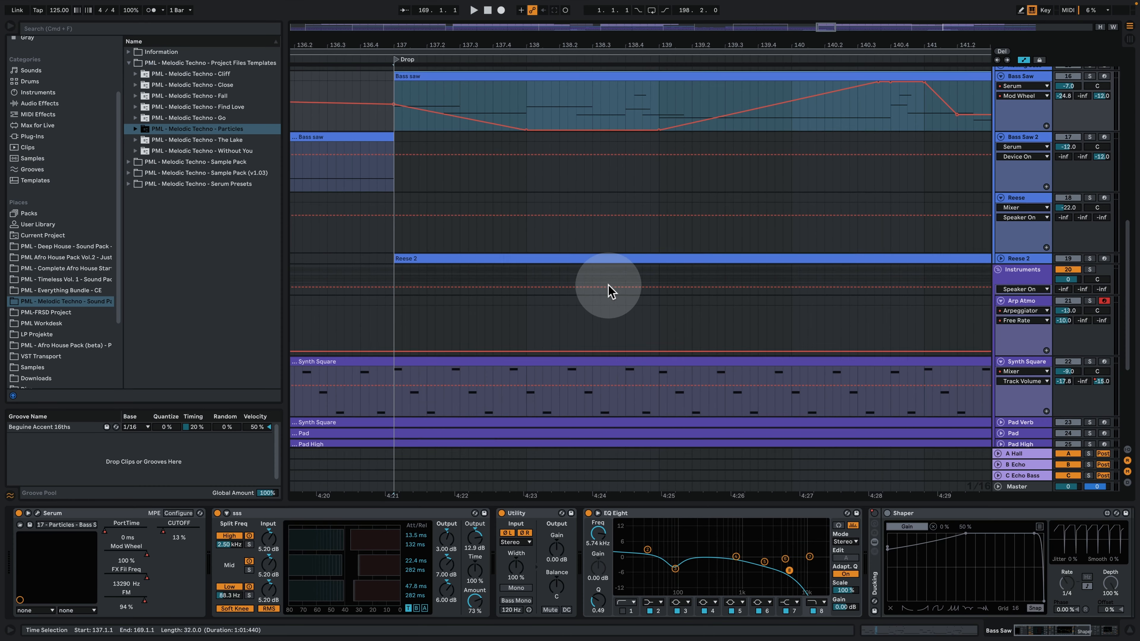
pyautogui.scroll(5, 609, 292)
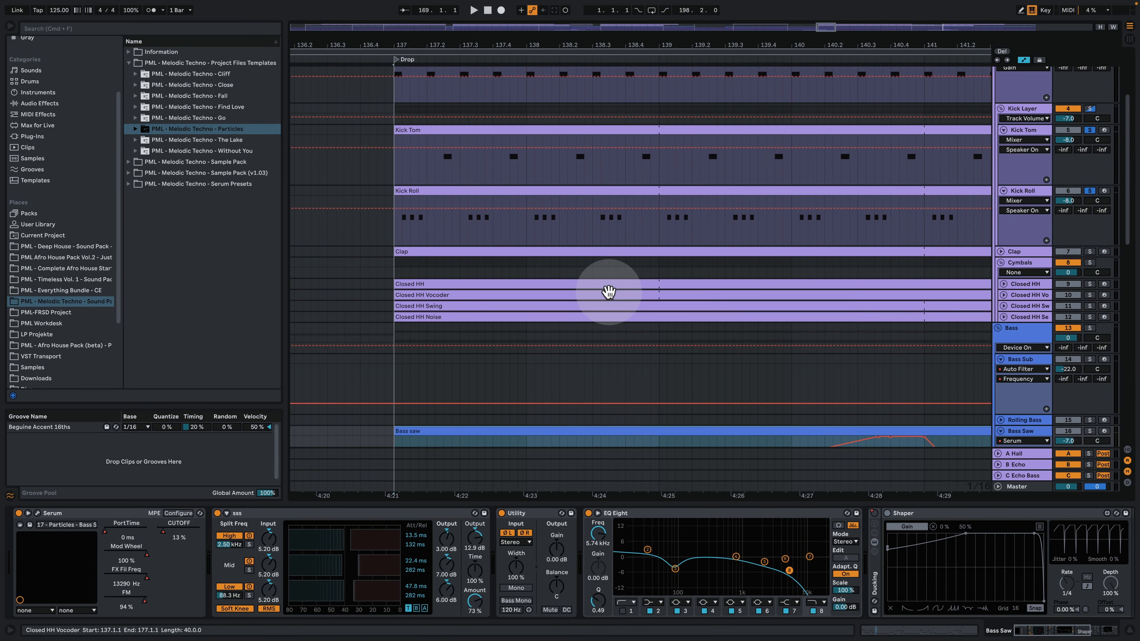
pyautogui.scroll(-3, 539, 391)
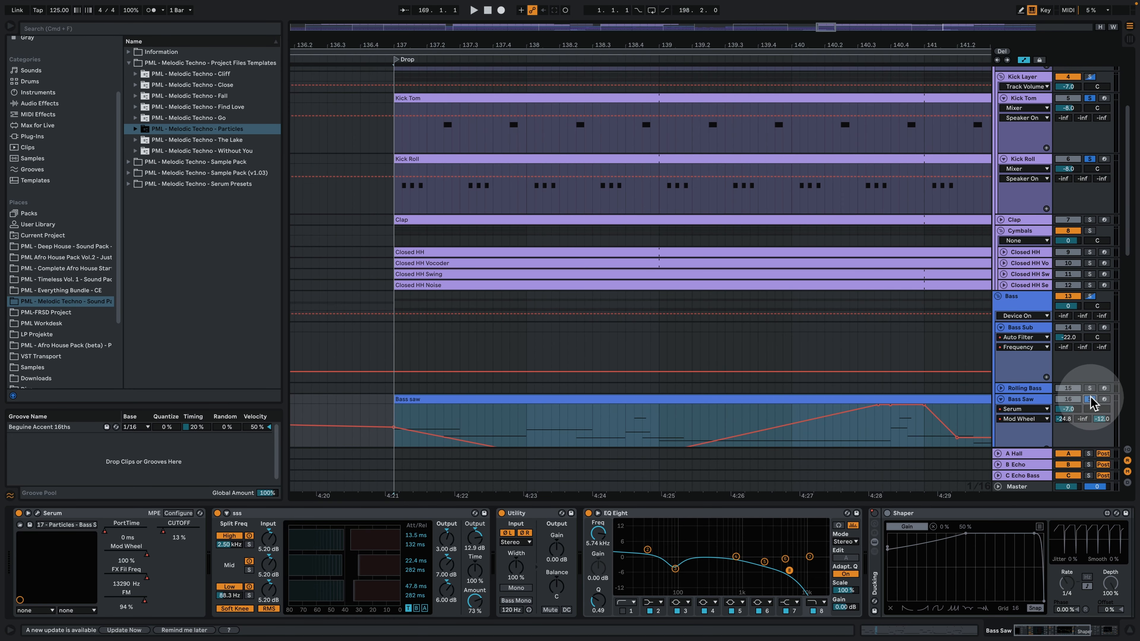
pyautogui.press('space')
pyautogui.scroll(-3, 499, 362)
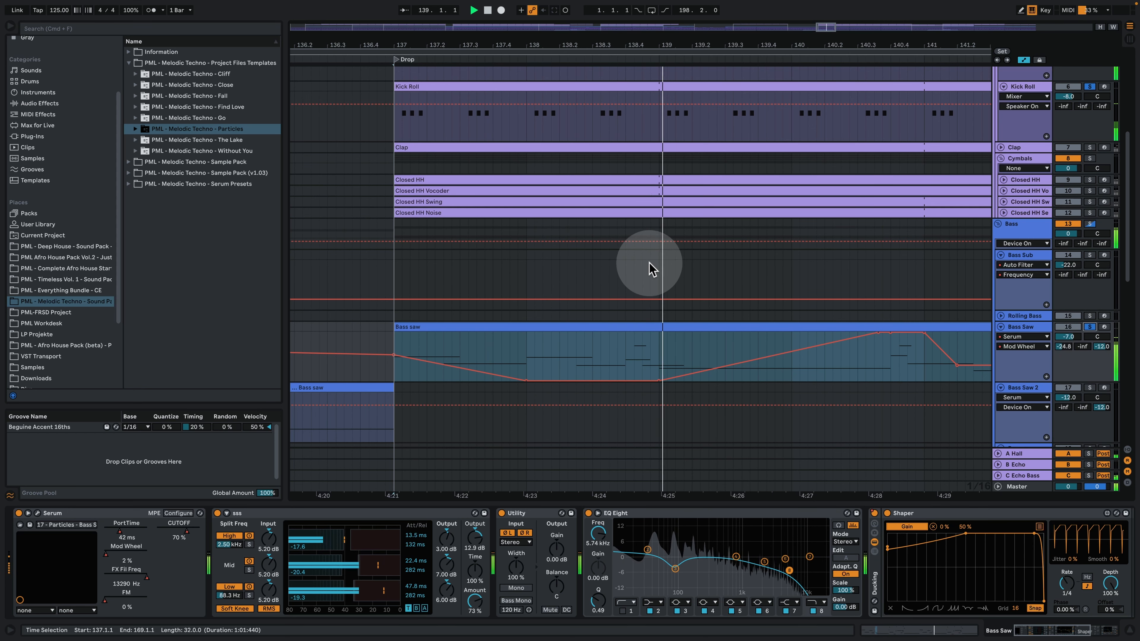
pyautogui.scroll(6, 636, 290)
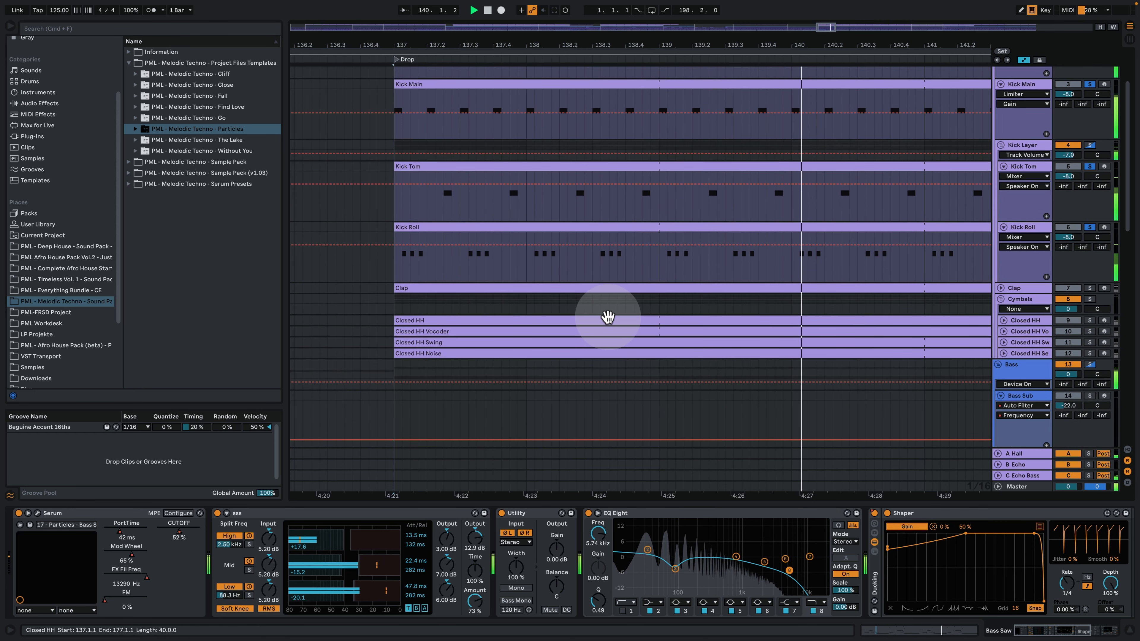
pyautogui.scroll(-3, 731, 316)
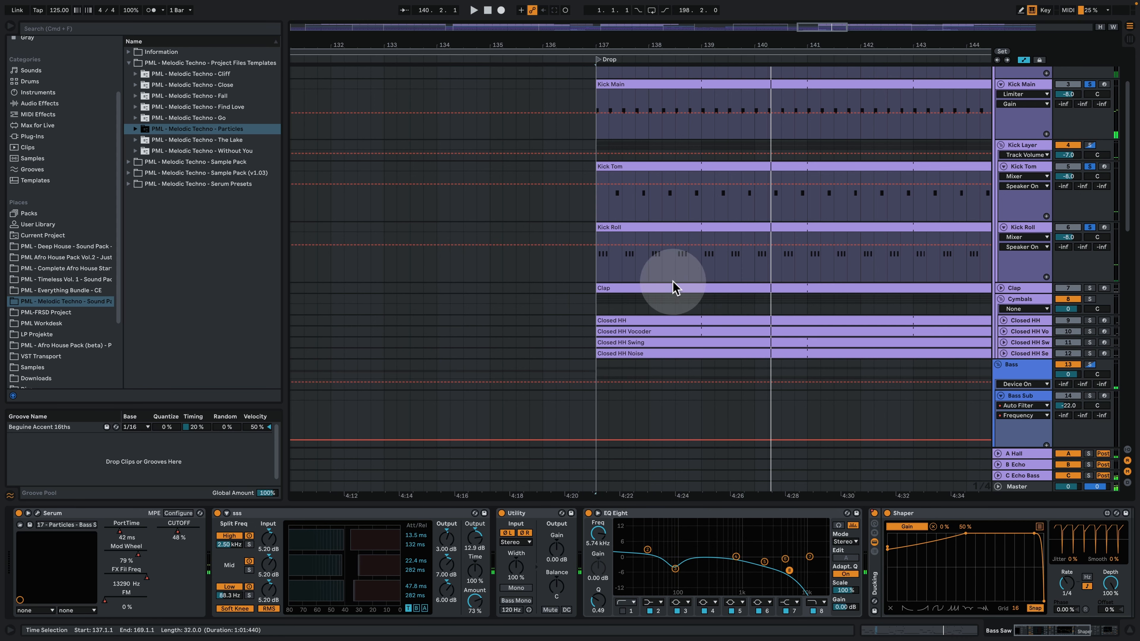
# Unsolo Kick Roll, Kick Tom and Kick Main and play only Kick Top with Bass Saw from bar 137.
pyautogui.moveTo(652, 40); pyautogui.dragTo(411, 26)
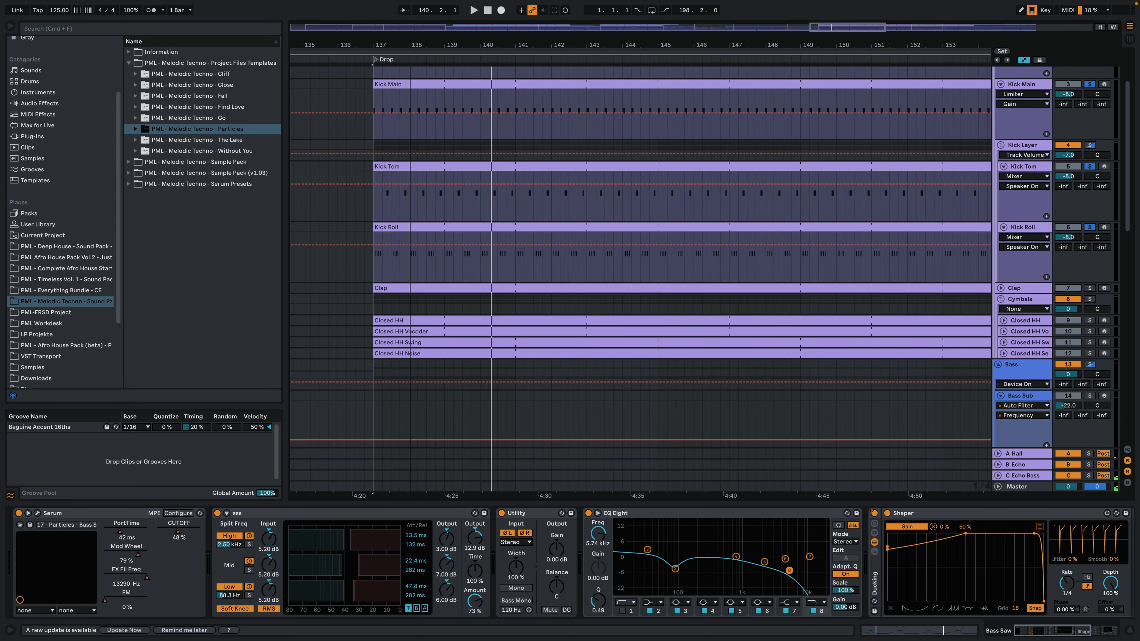
pyautogui.scroll(3, 494, 247)
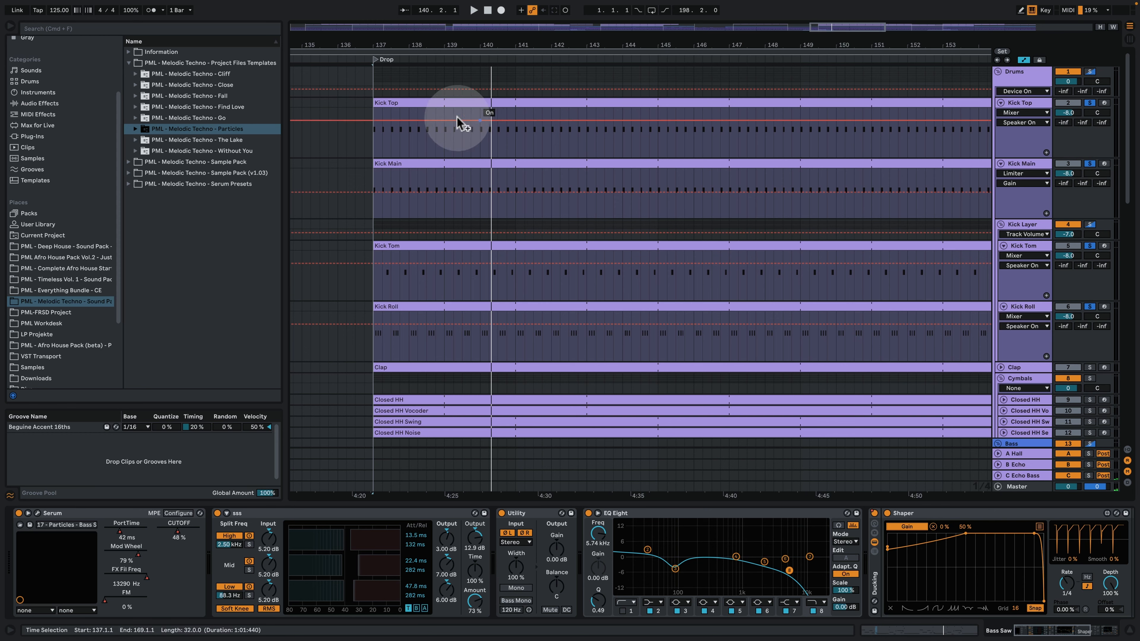
pyautogui.moveTo(394, 40); pyautogui.dragTo(396, 103)
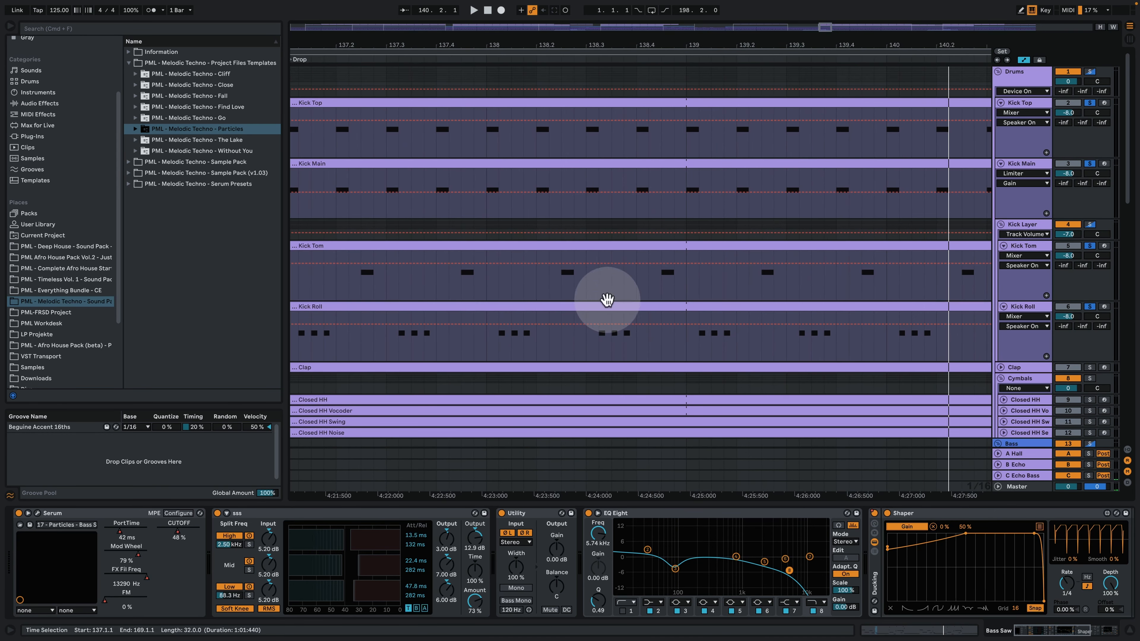
pyautogui.moveTo(581, 42); pyautogui.dragTo(581, 27)
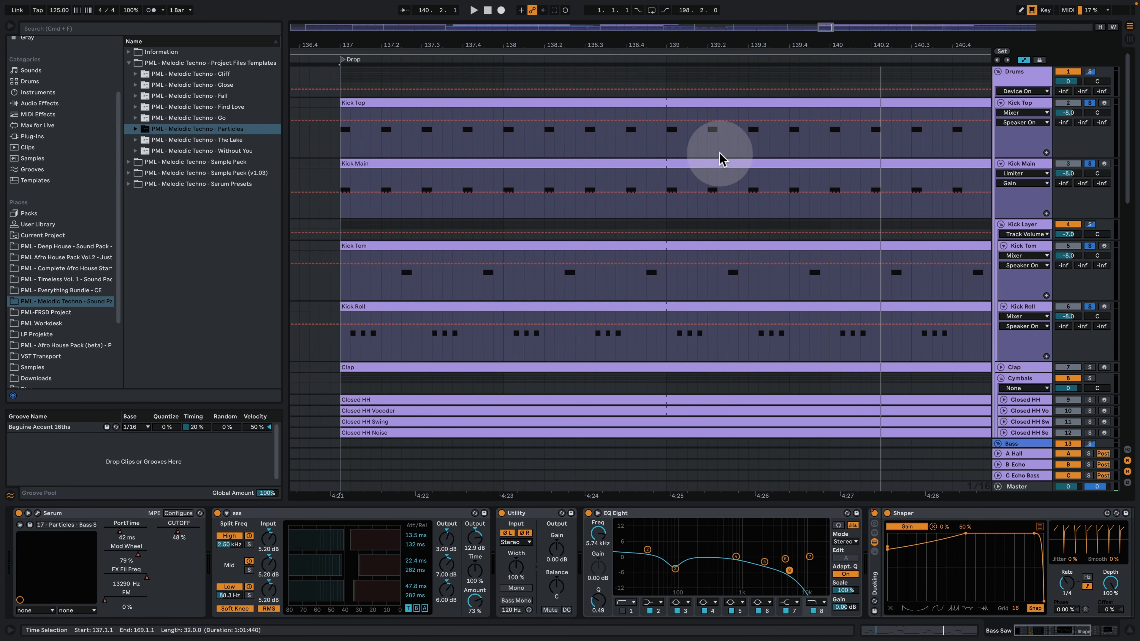
pyautogui.click(1093, 307)
pyautogui.click(1089, 247)
pyautogui.click(1090, 164)
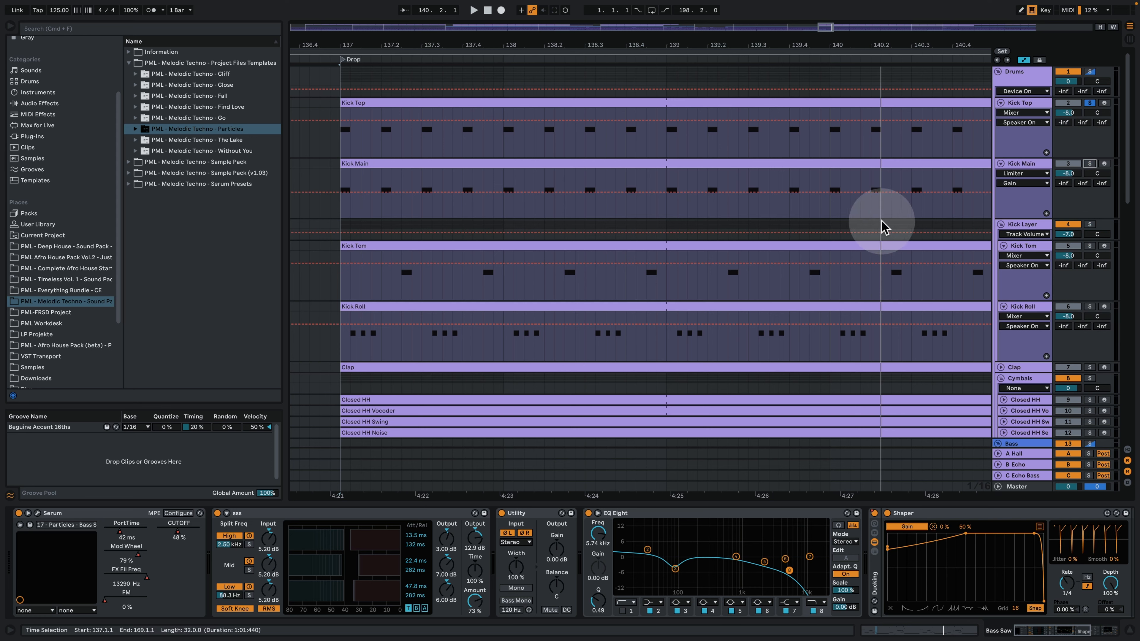
pyautogui.press('space')
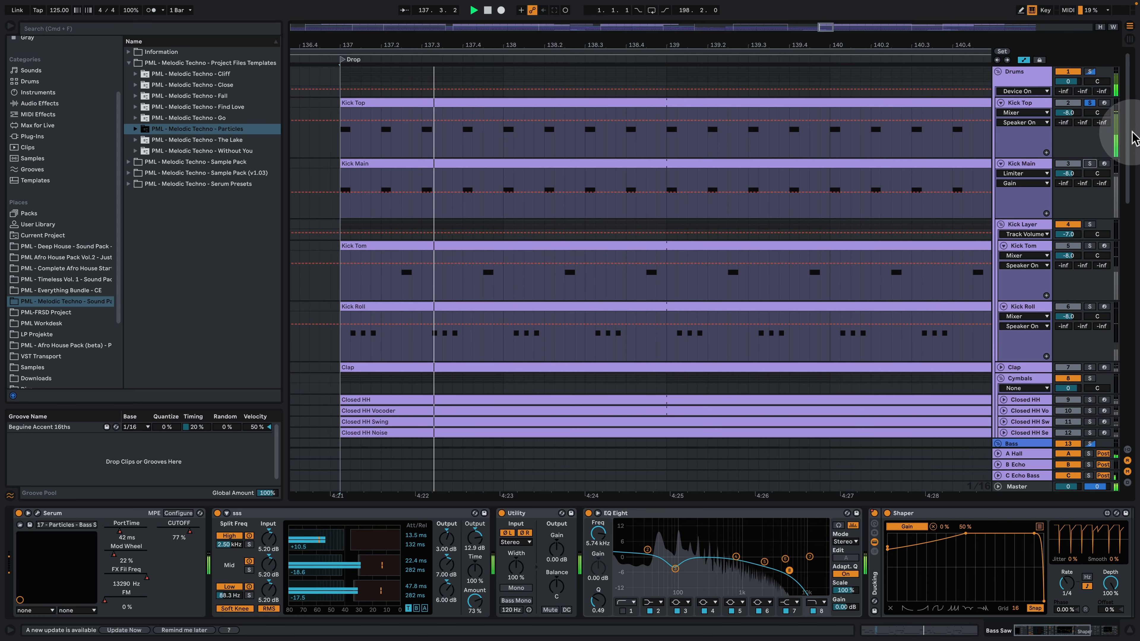
# Solo Kick Main, Kick Tom and Kick Roll again alongside Kick Top and Bass Saw and play from bar 137.
pyautogui.click(1090, 164)
pyautogui.moveTo(554, 40); pyautogui.dragTo(451, 38)
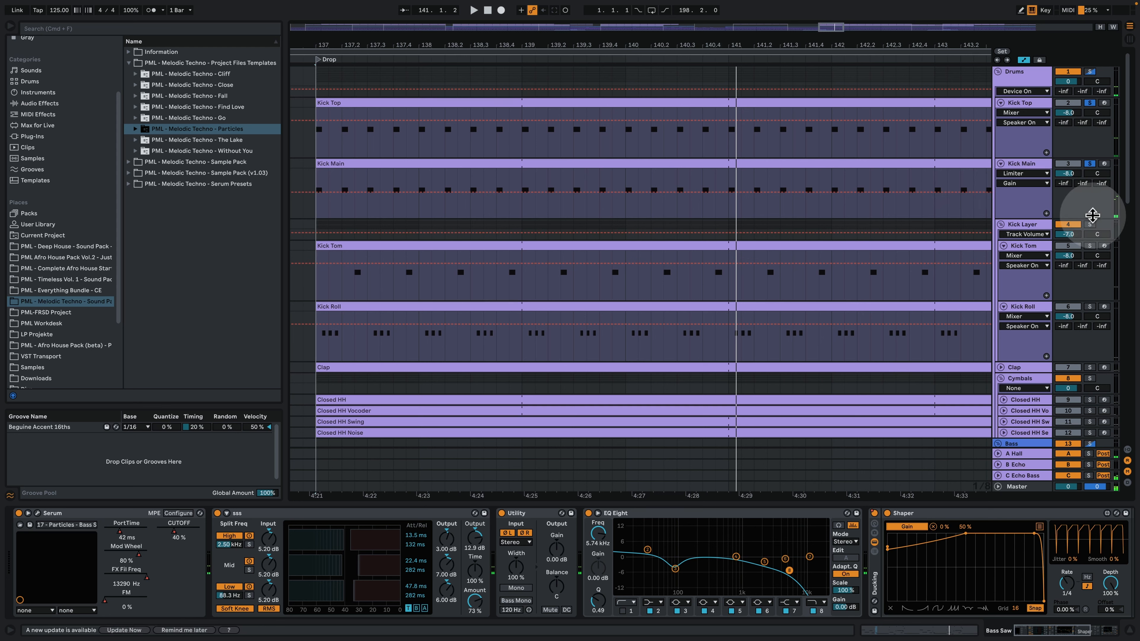
pyautogui.click(1092, 246)
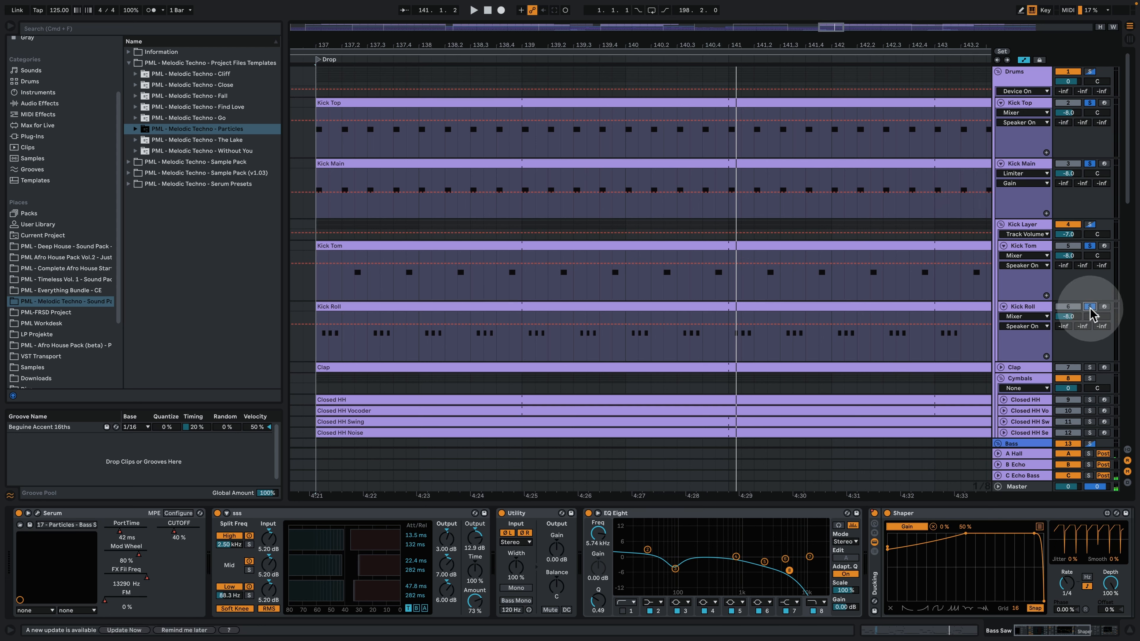
pyautogui.click(1090, 306)
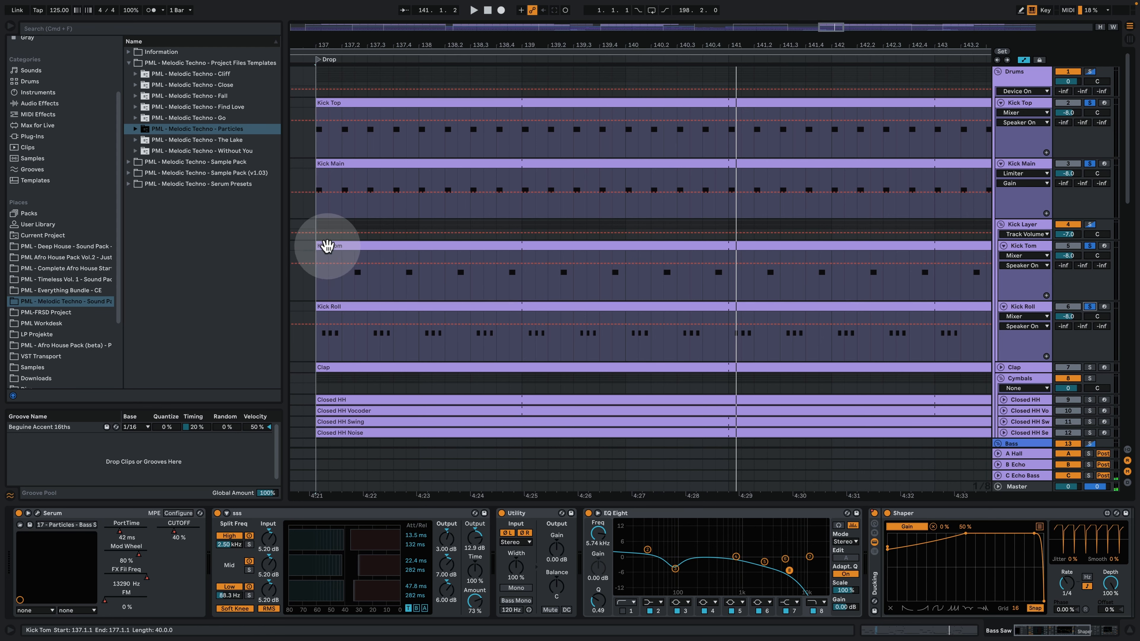
pyautogui.click(327, 245)
pyautogui.press('space')
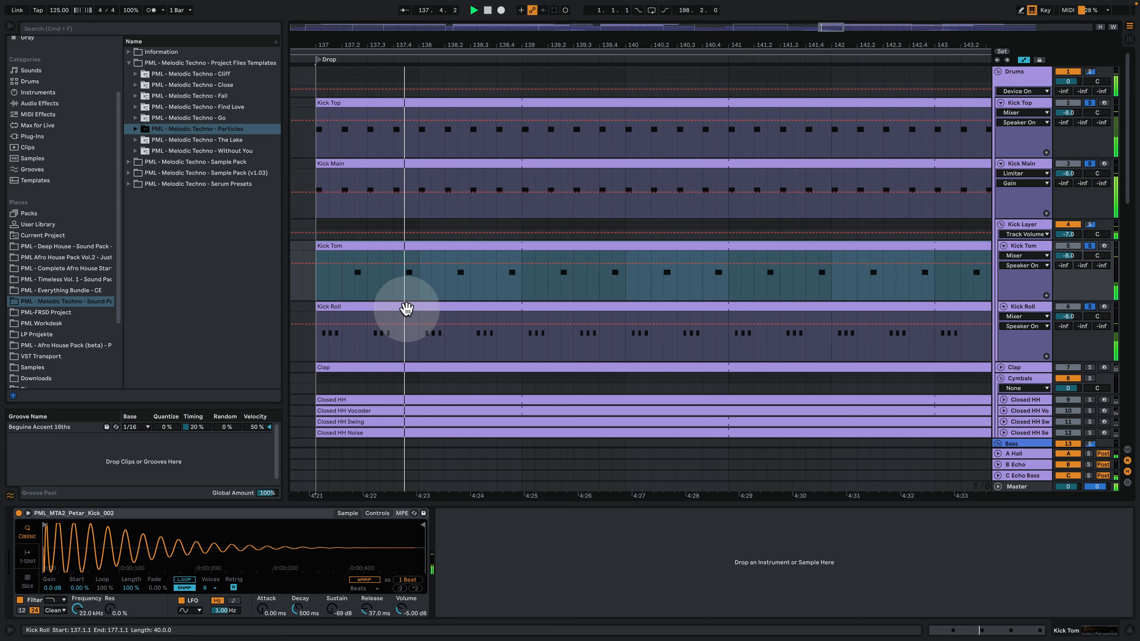
# Open the Kick Roll clip's notes, stop playback and enlarge the velocity lane.
pyautogui.doubleClick(407, 309)
pyautogui.click(516, 321)
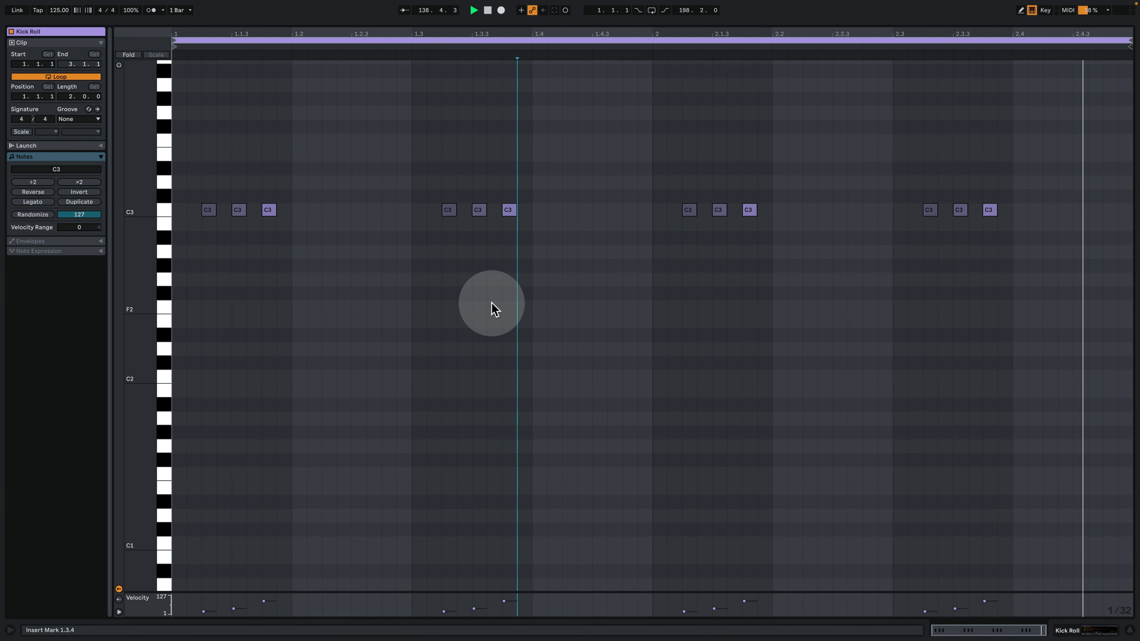
pyautogui.press('space')
pyautogui.moveTo(147, 591); pyautogui.dragTo(157, 444)
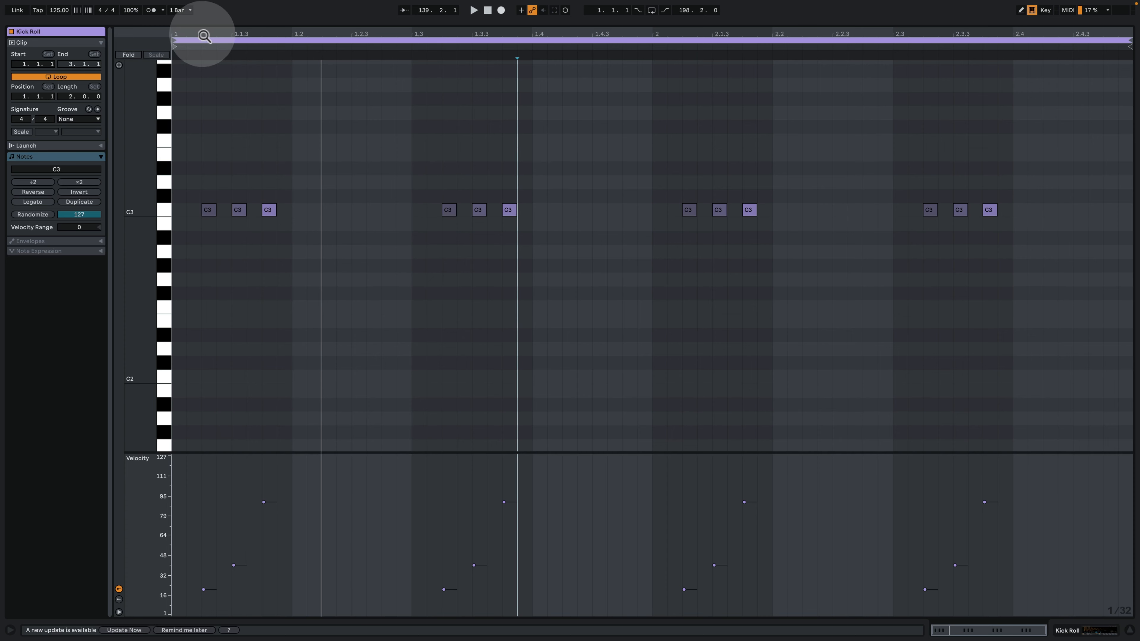
# Set the Kick Roll clip's grid to 1/16, inspect its C3 notes and velocities, and play from bar 137.
pyautogui.rightClick(230, 252)
pyautogui.click(321, 413)
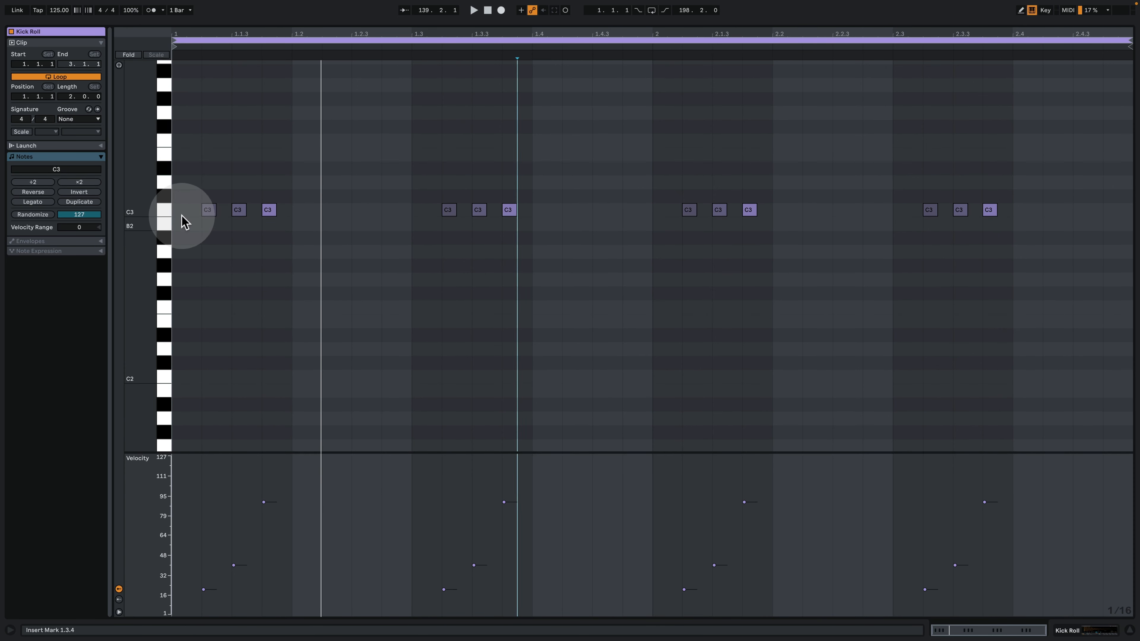
pyautogui.click(209, 211)
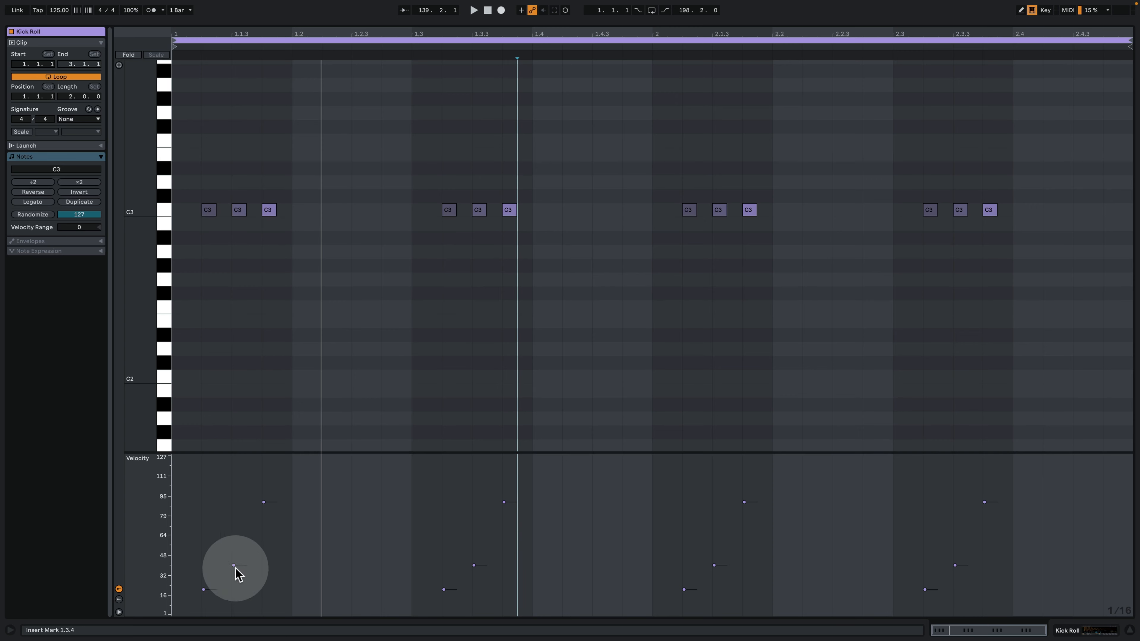
pyautogui.click(209, 198)
pyautogui.press('space')
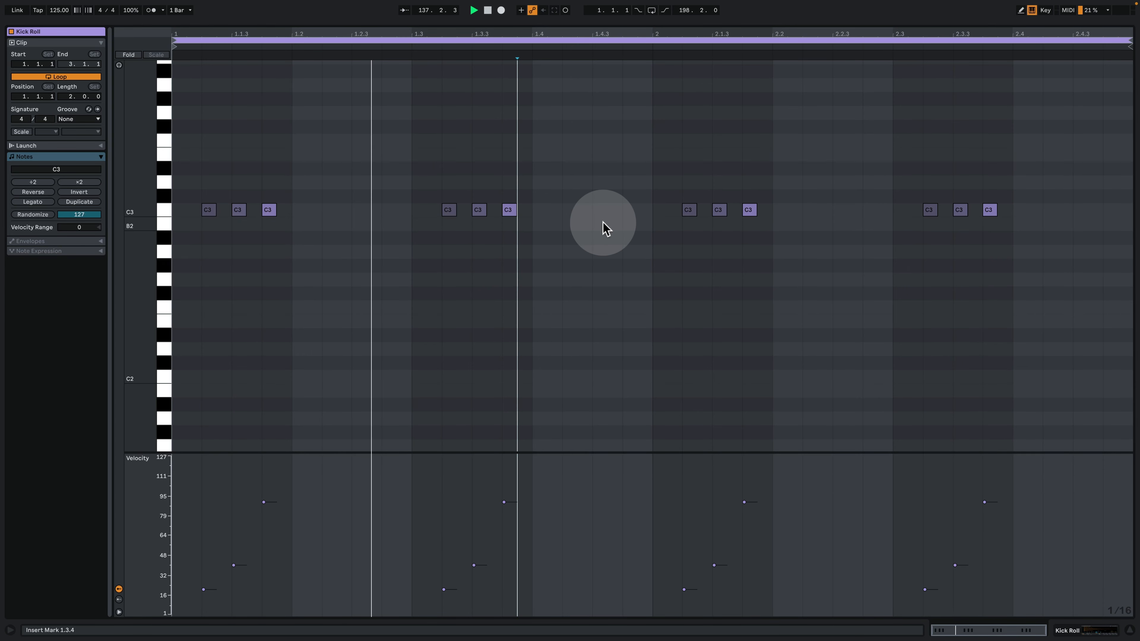
# Return from the Kick Roll clip to the arrangement and select the Kick Tom clip while playing from bar 137.
pyautogui.click(1083, 631)
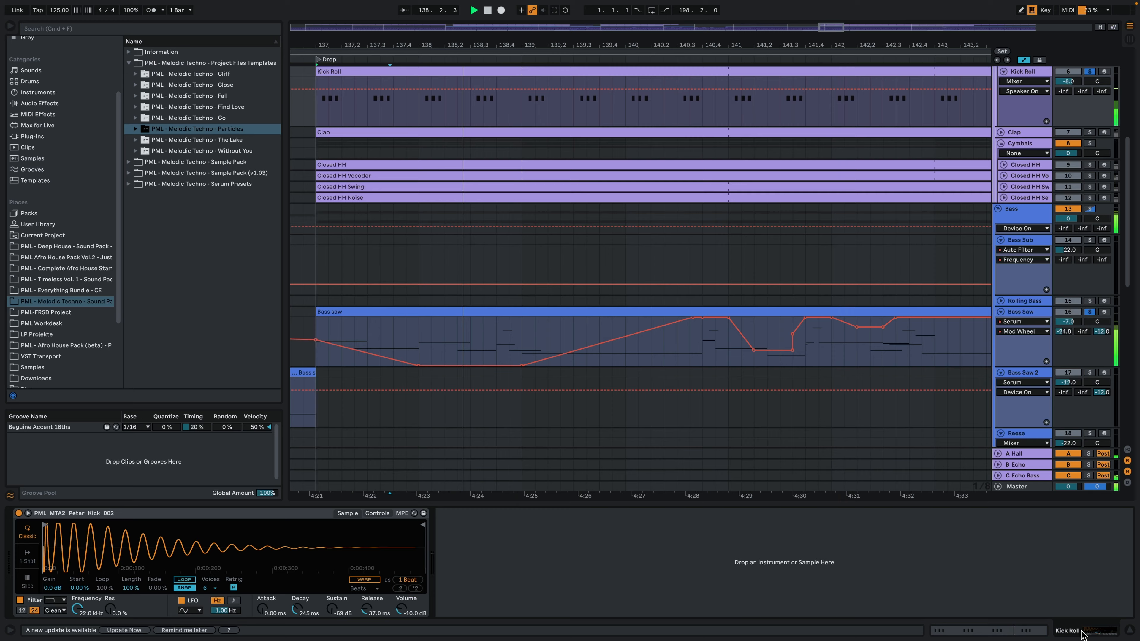
pyautogui.scroll(3, 736, 292)
pyautogui.scroll(2, 724, 323)
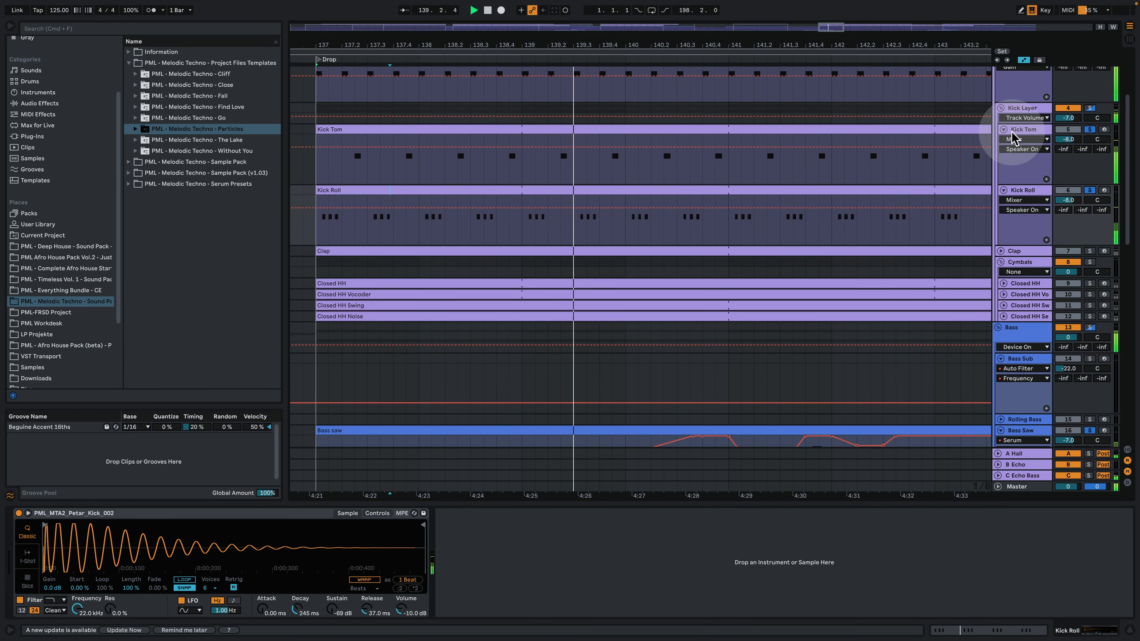
pyautogui.moveTo(332, 39); pyautogui.dragTo(425, 43)
pyautogui.click(498, 167)
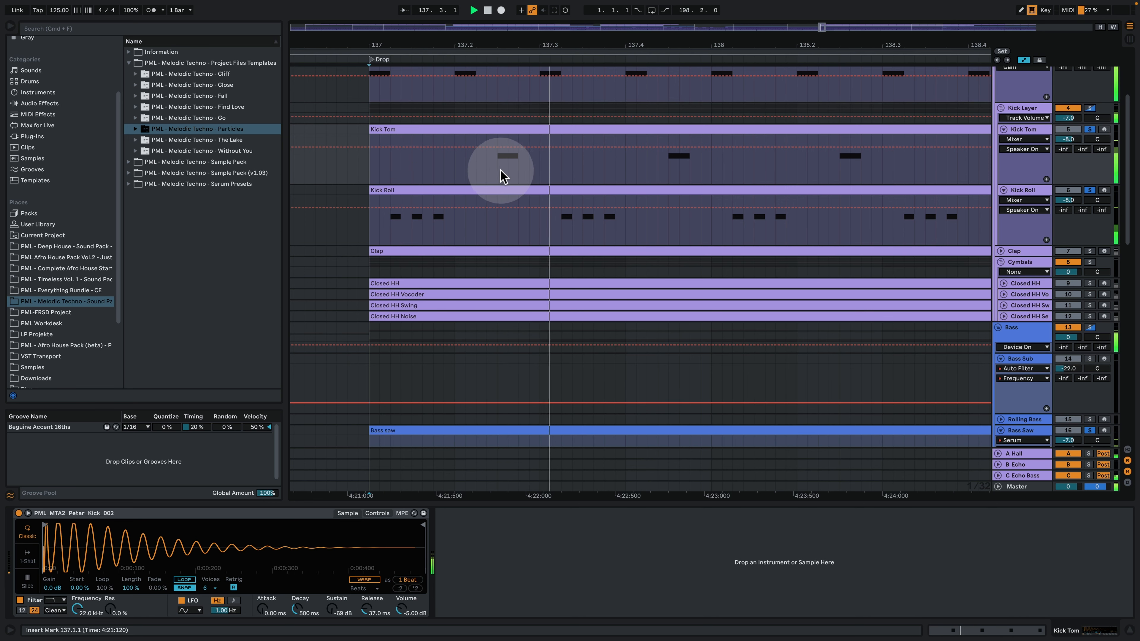
pyautogui.click(520, 129)
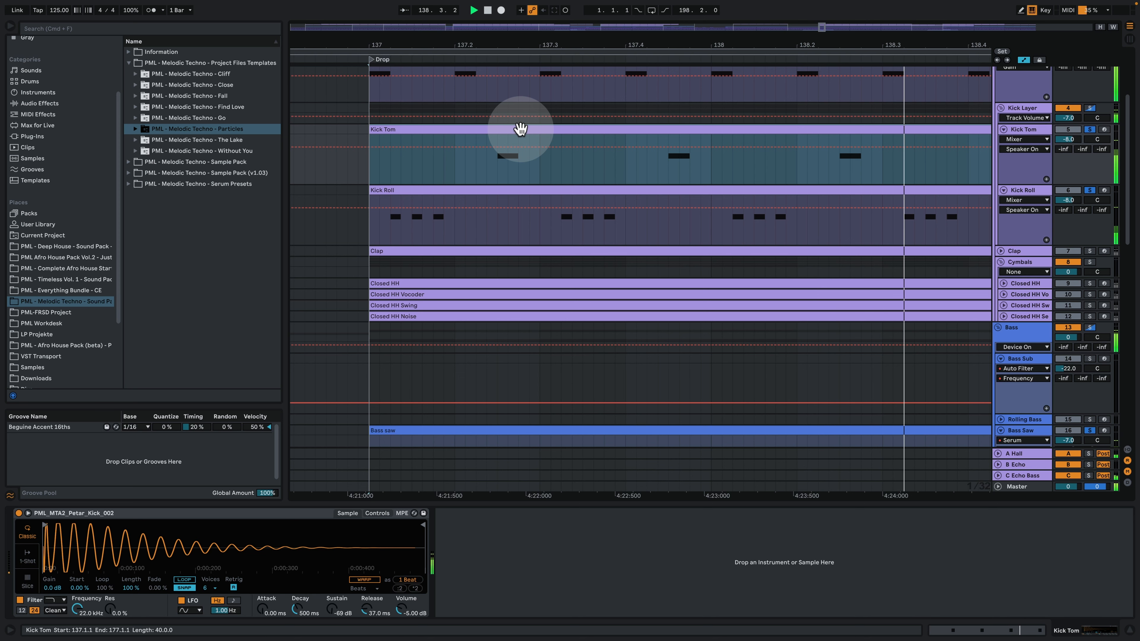
pyautogui.press('space')
# Unfold the Clap track, add it to the soloed kicks and Bass Saw, play from bar 137 and show its devices.
pyautogui.moveTo(533, 44); pyautogui.dragTo(533, 28)
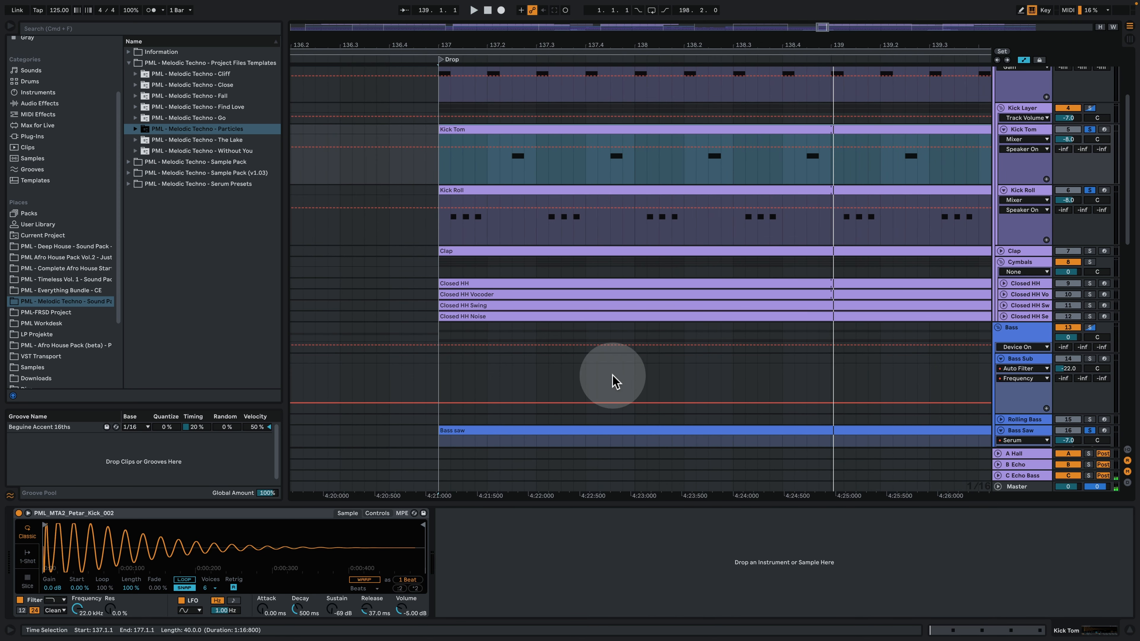
pyautogui.scroll(-5, 651, 375)
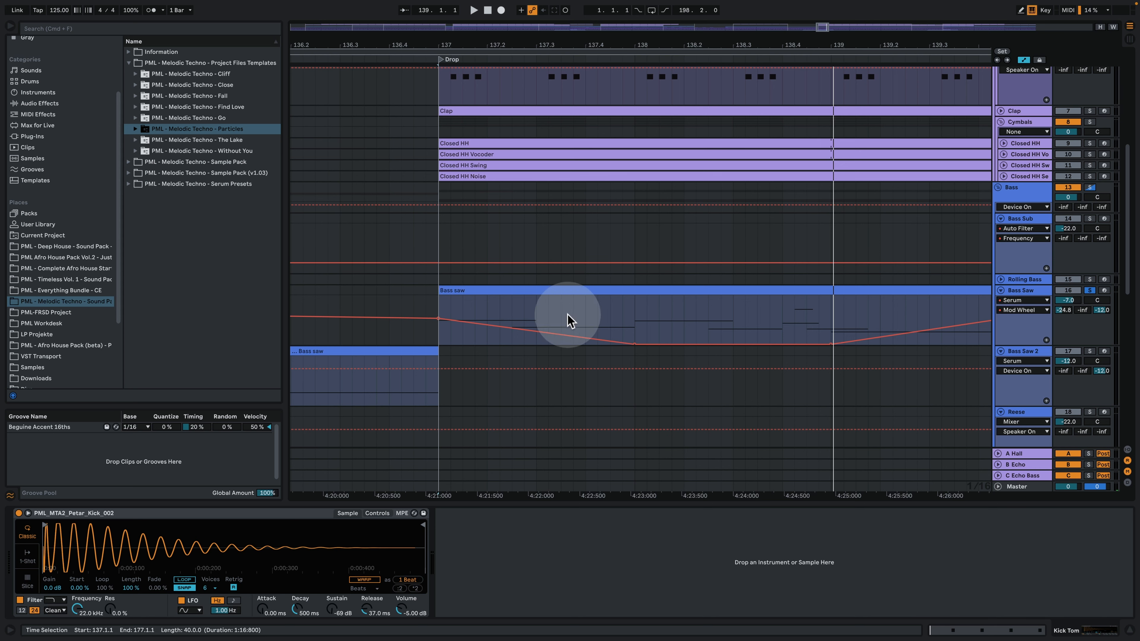
pyautogui.moveTo(589, 43); pyautogui.dragTo(504, 49)
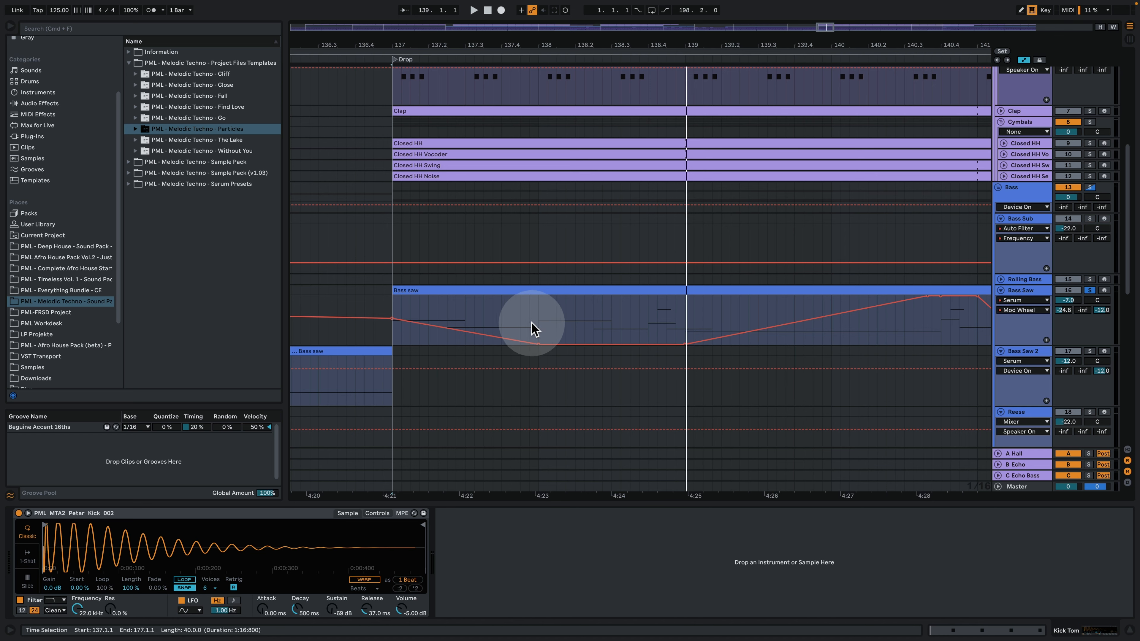
pyautogui.scroll(10, 580, 362)
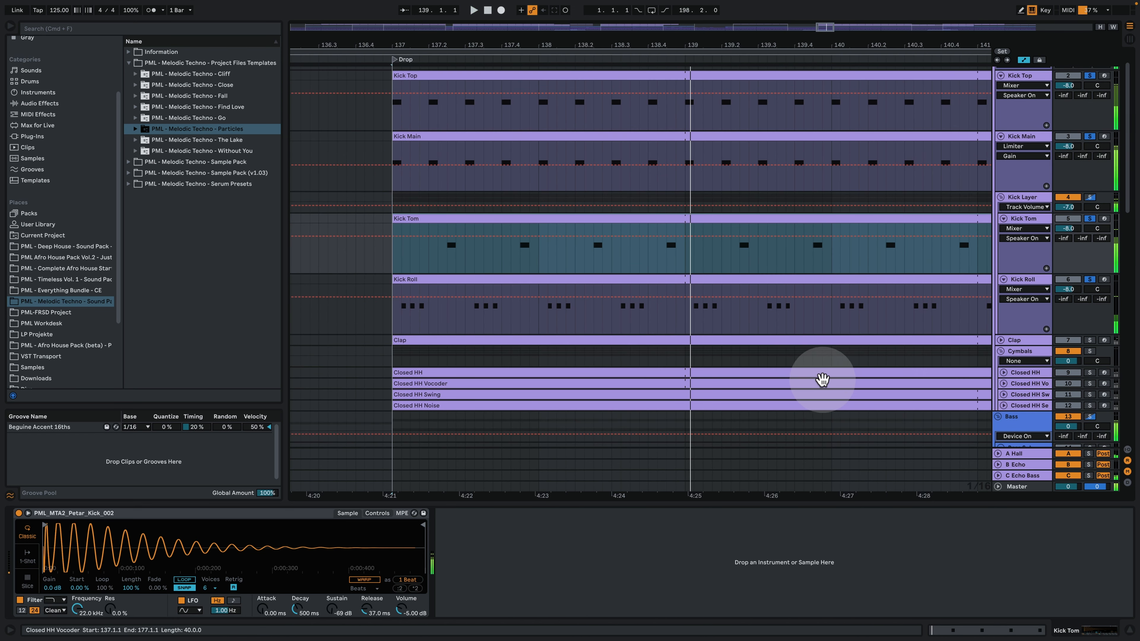
pyautogui.click(1001, 340)
pyautogui.click(1091, 339)
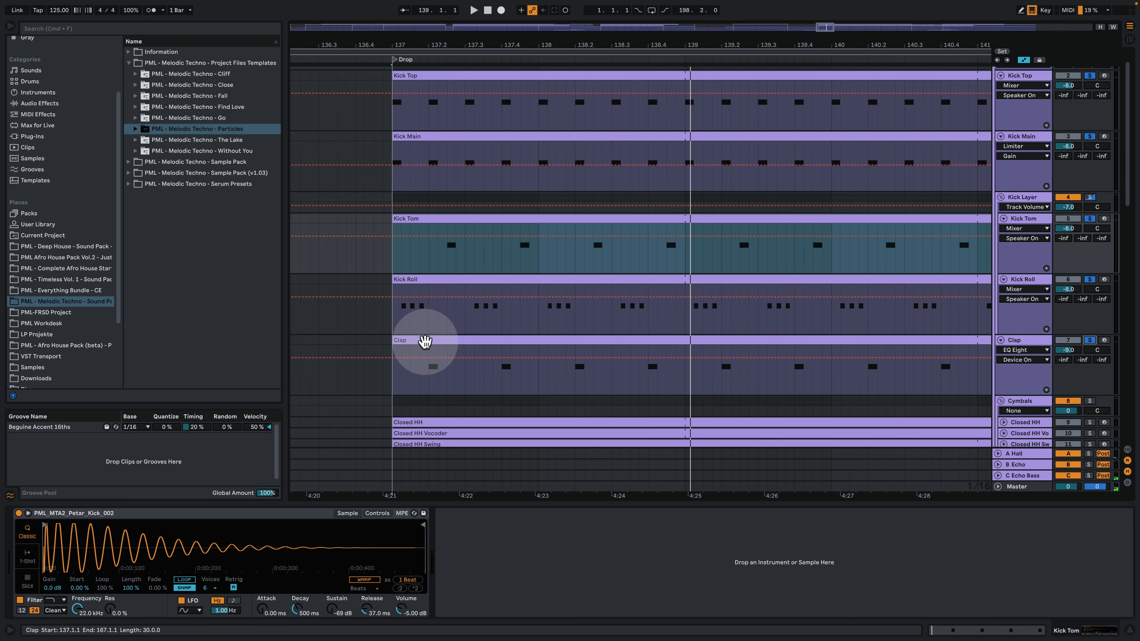
pyautogui.press('space')
pyautogui.click(1022, 341)
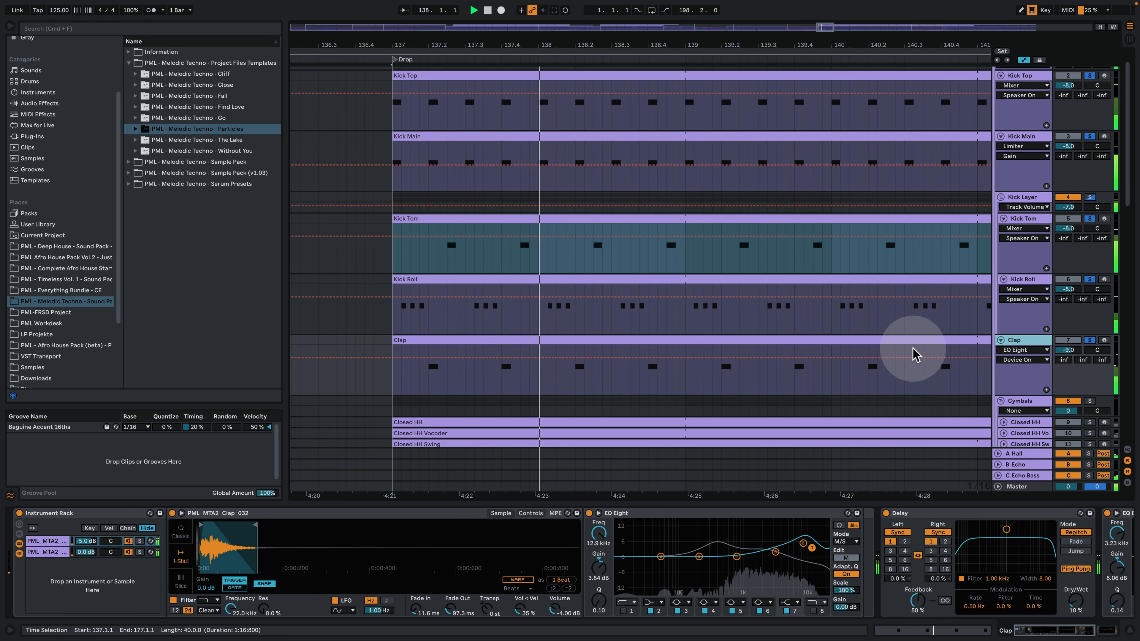
# Solo only the Clap track, play it from 137.2, and audition its rack's PML_MTA2_Clap_007 chain on its own.
pyautogui.moveTo(546, 42); pyautogui.dragTo(442, 23)
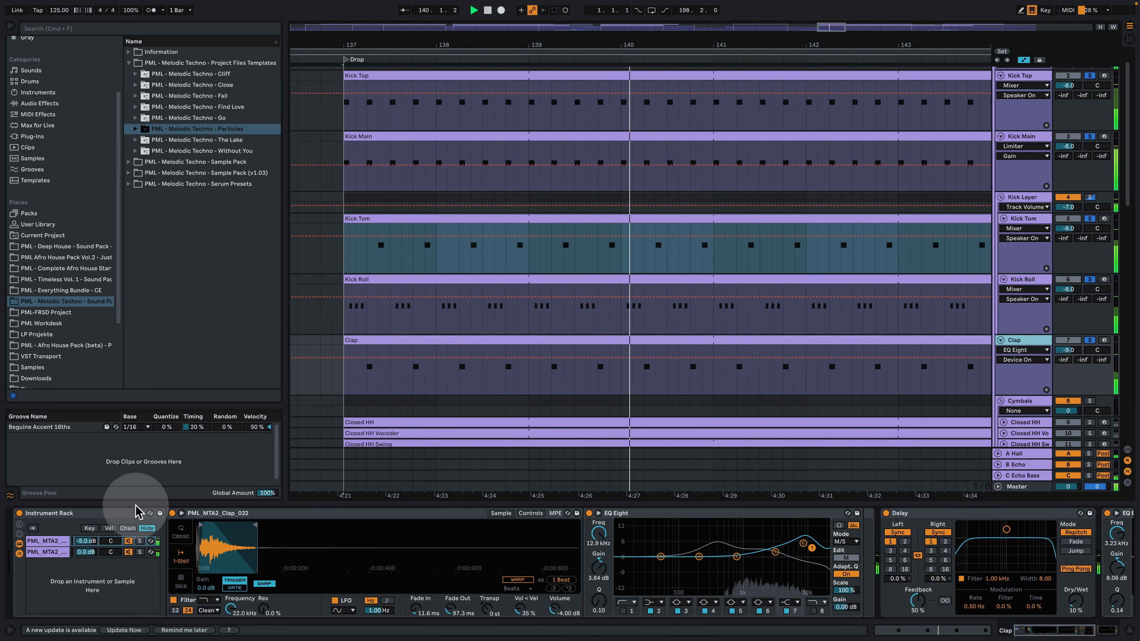
pyautogui.click(1090, 340)
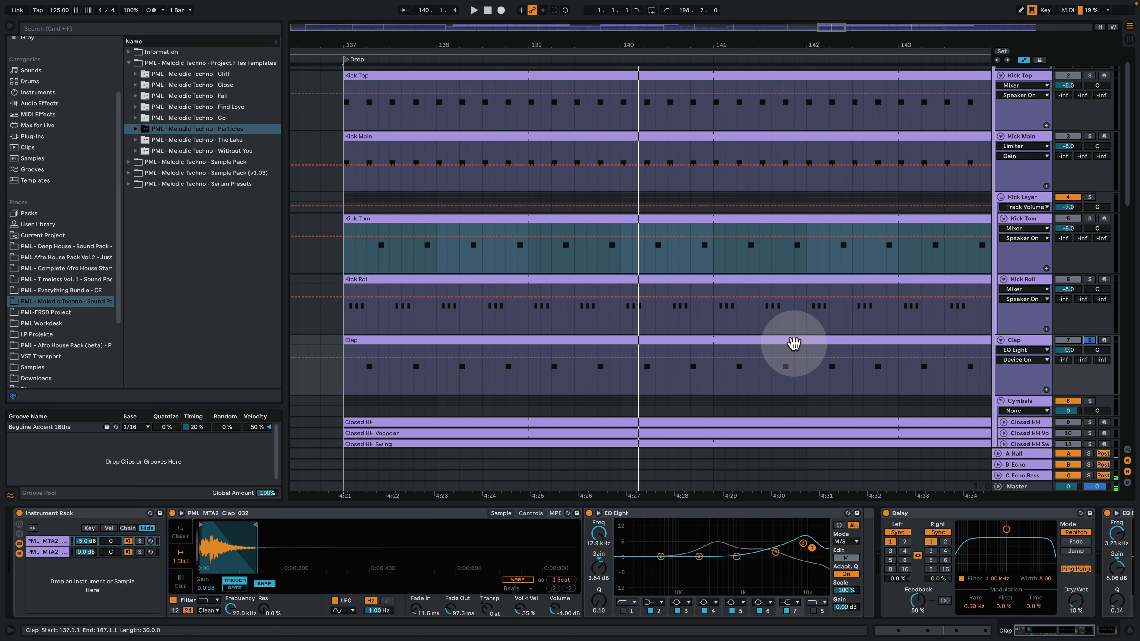
pyautogui.click(369, 381)
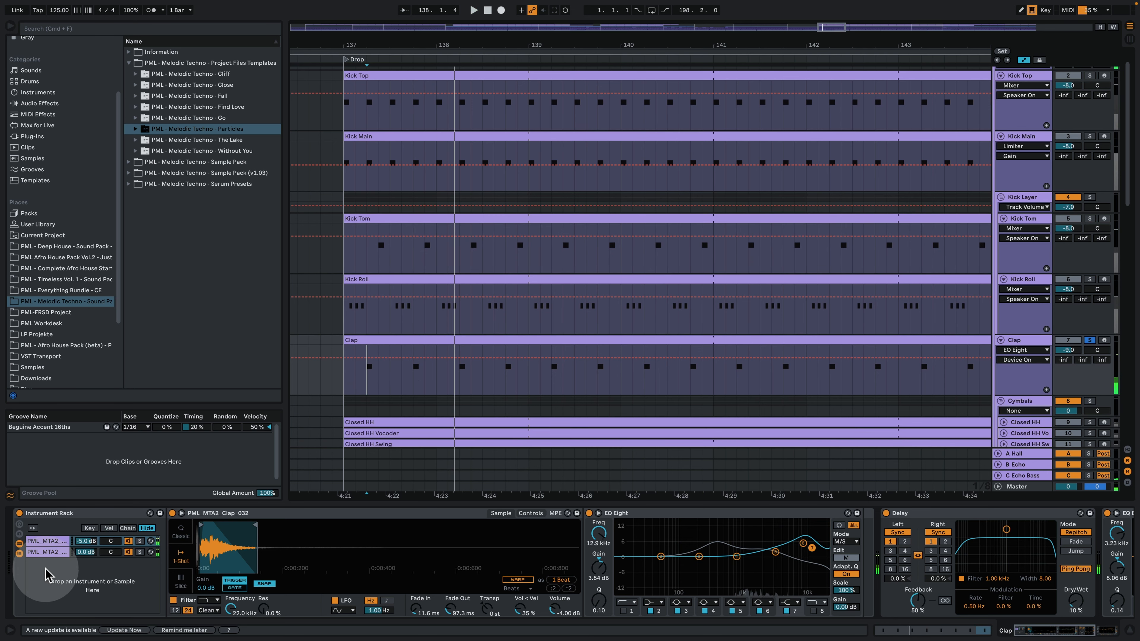
pyautogui.click(141, 552)
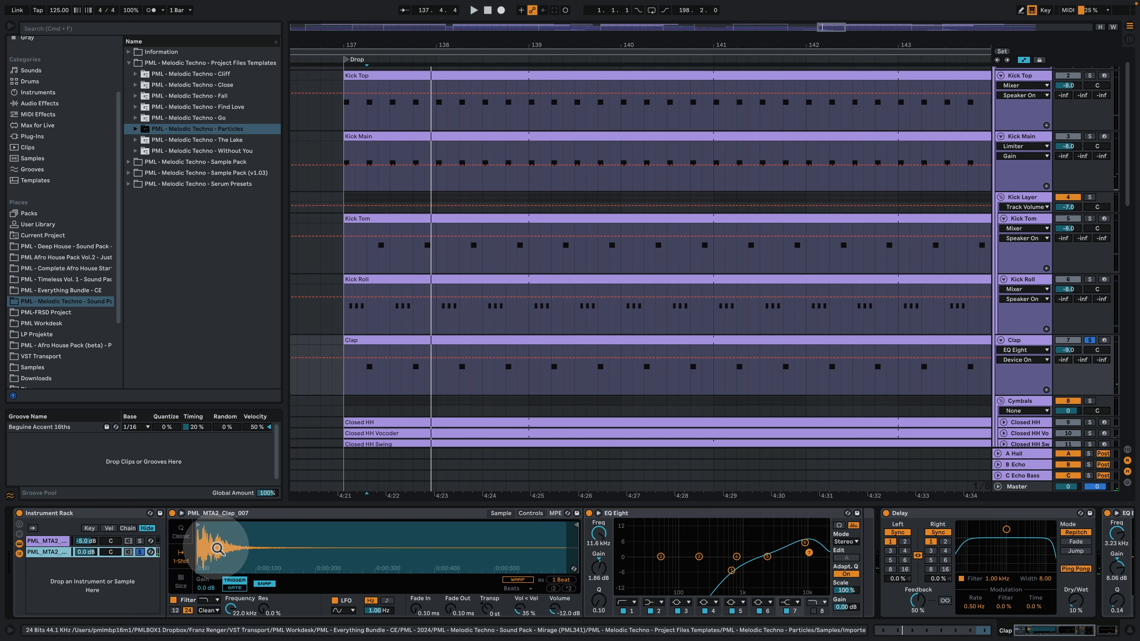
pyautogui.click(140, 553)
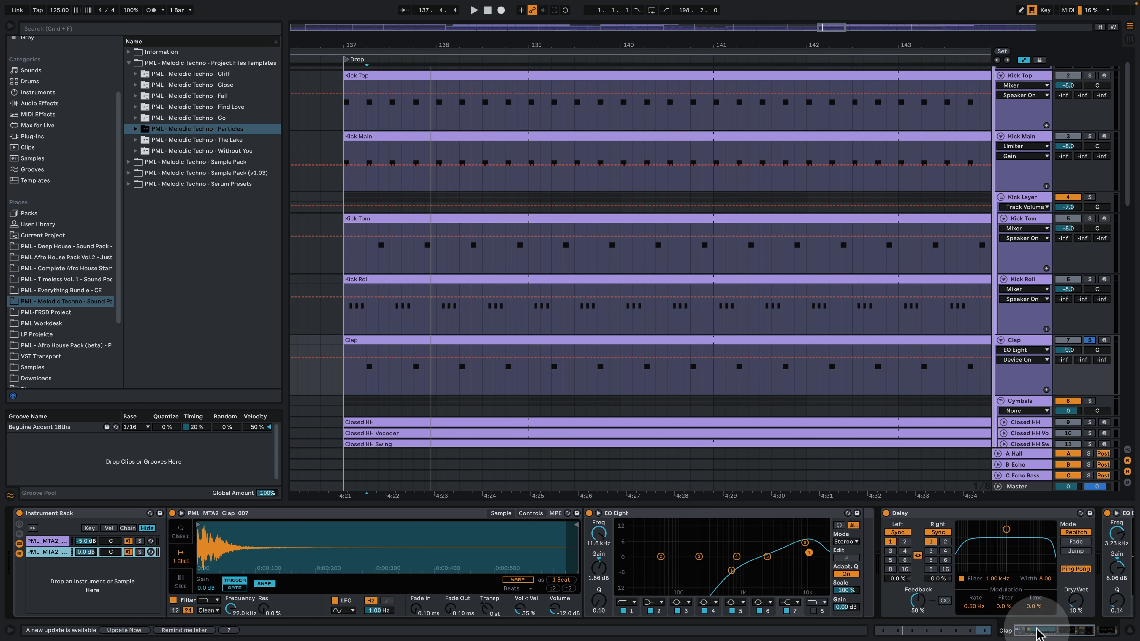
# Bring the Clap's Delay into view, add Kick Top and Kick Main to the soloed tracks, and play from 137.2.
pyautogui.moveTo(1037, 628); pyautogui.dragTo(1054, 628)
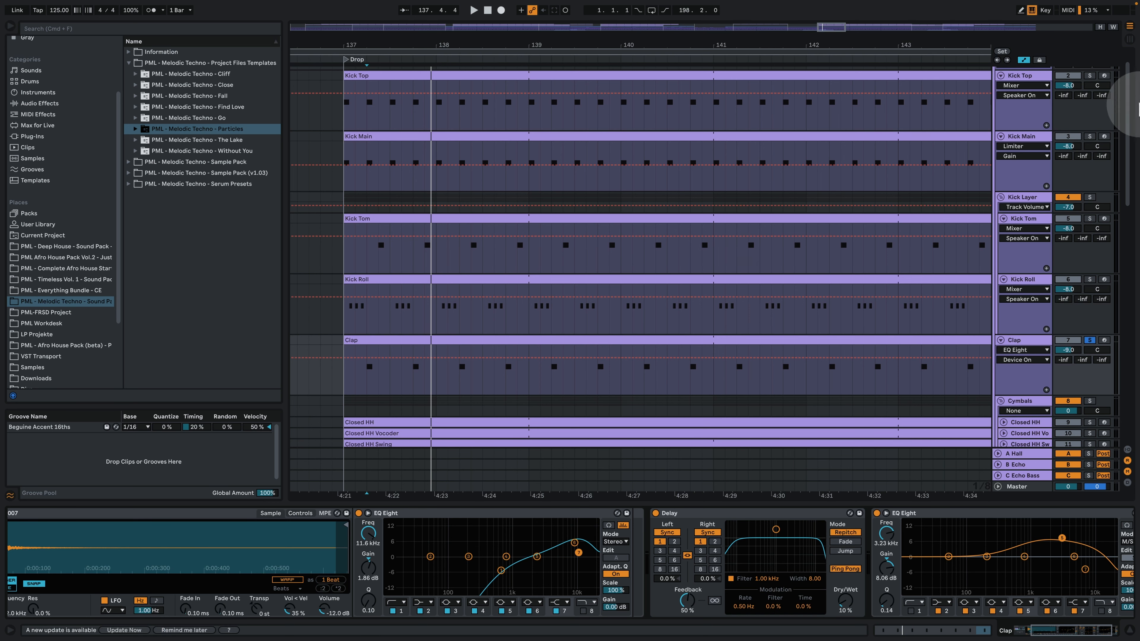
pyautogui.scroll(2, 1071, 115)
pyautogui.click(1089, 103)
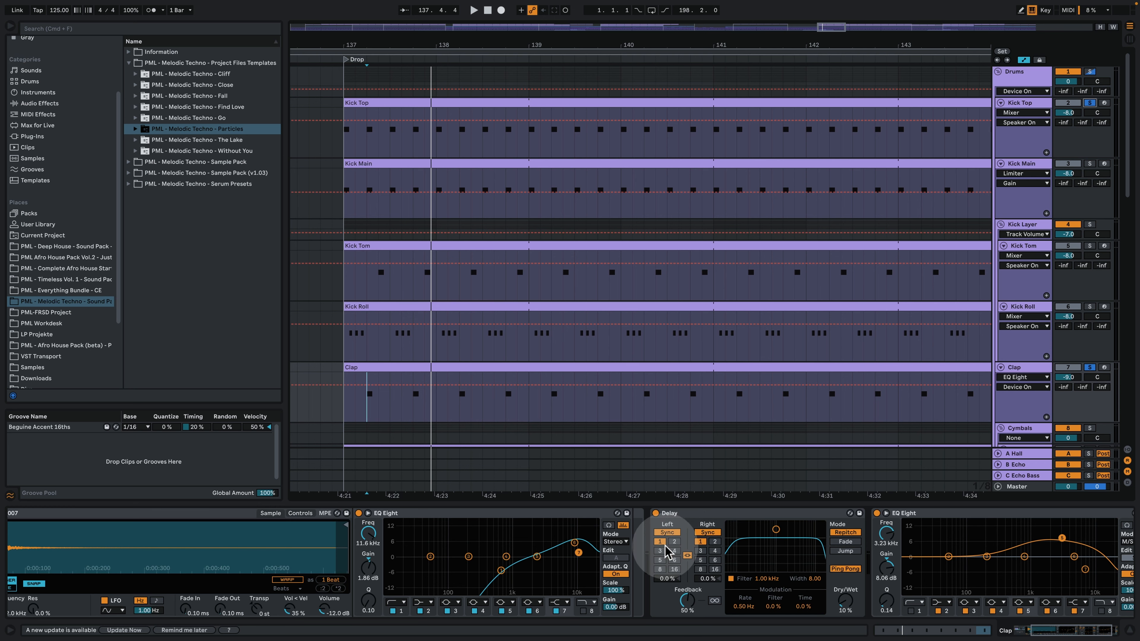
pyautogui.press('space')
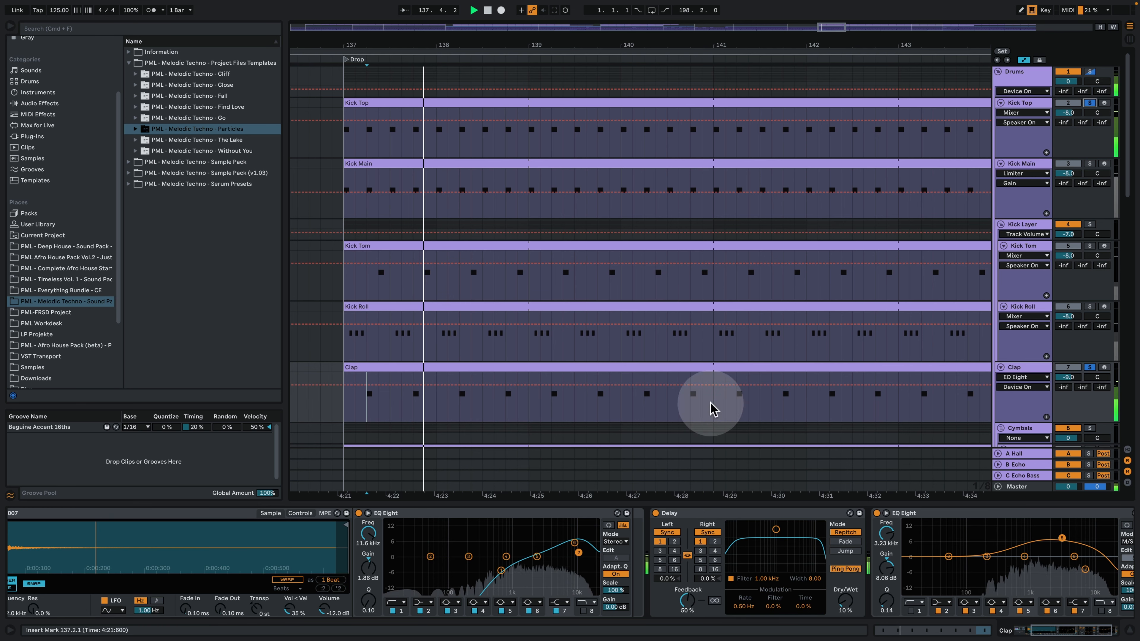
pyautogui.click(1091, 164)
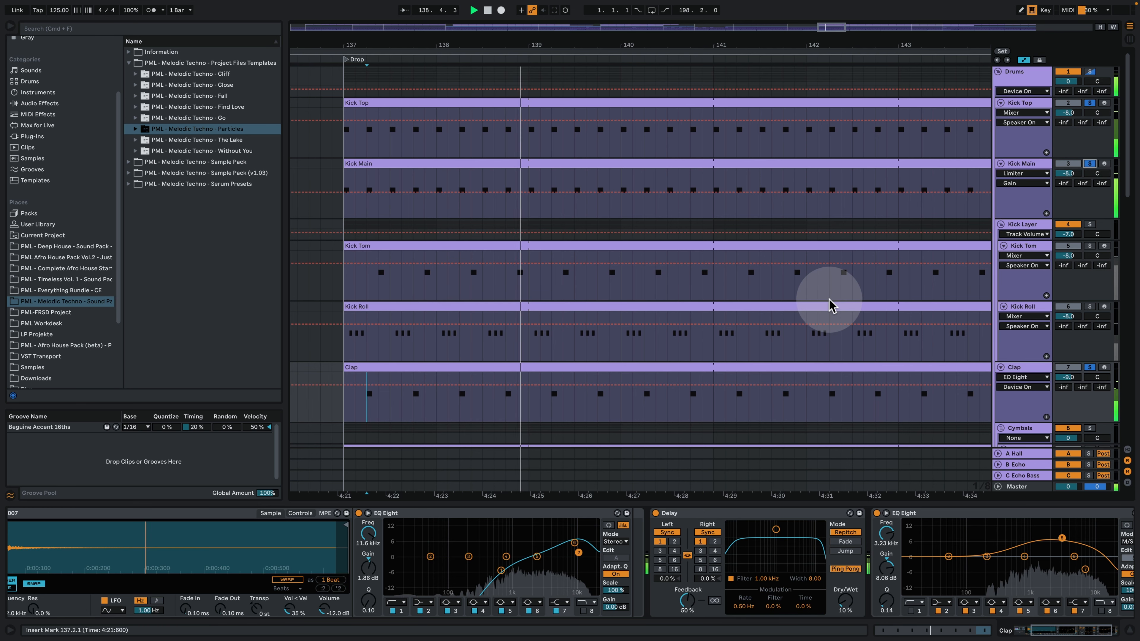
pyautogui.scroll(-3, 826, 270)
pyautogui.press('space')
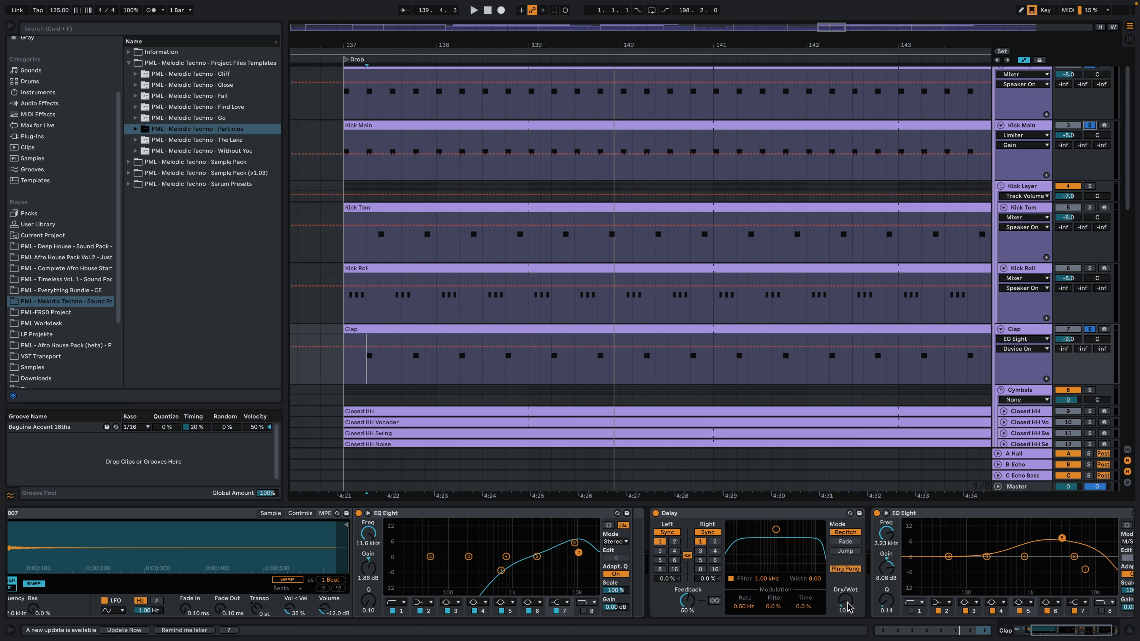
# Try other Dry/Wet amounts on the Clap's Delay while playing from 137.2, and undo the first change.
pyautogui.press('space')
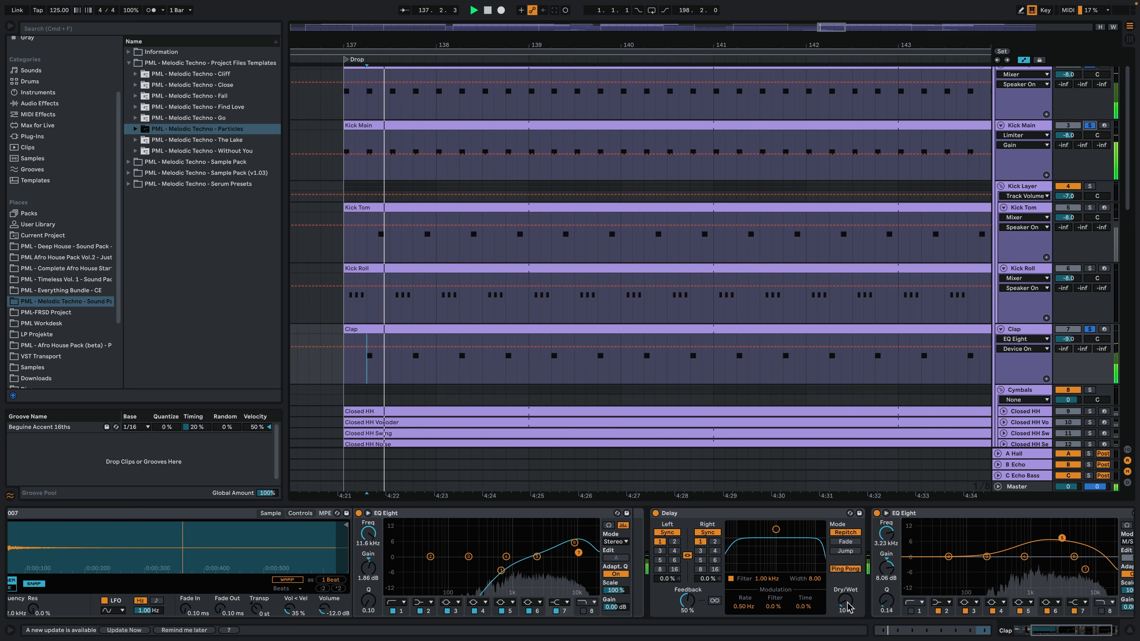
pyautogui.moveTo(847, 603)
pyautogui.mouseDown()
pyautogui.moveTo(847, 570)
pyautogui.moveTo(846, 585)
pyautogui.mouseUp()
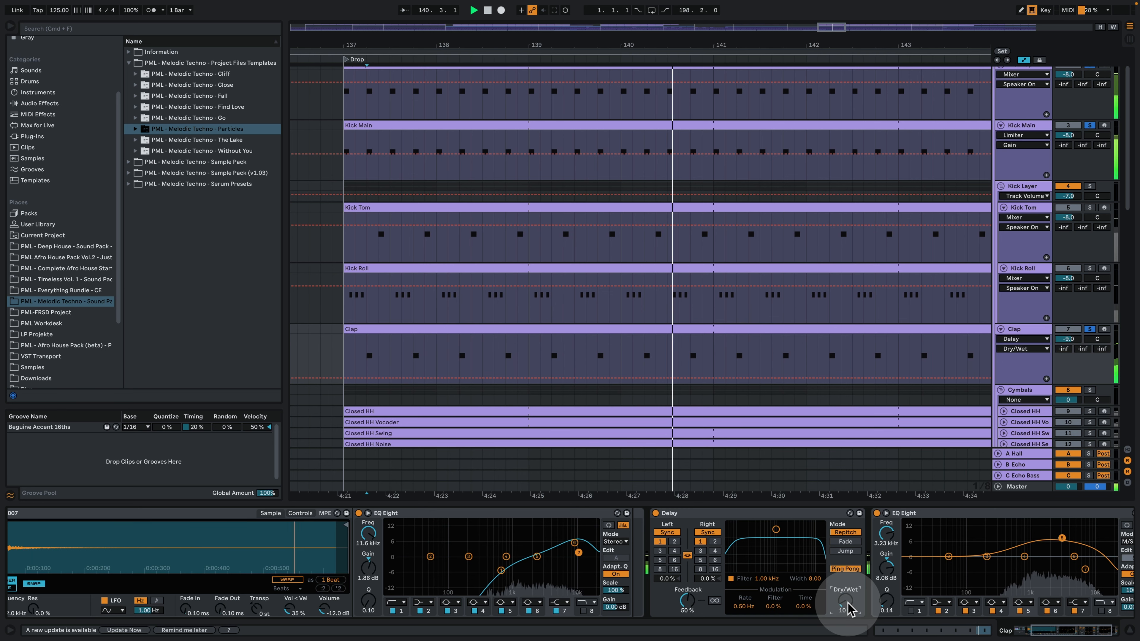
pyautogui.press('space')
pyautogui.press('super+z')
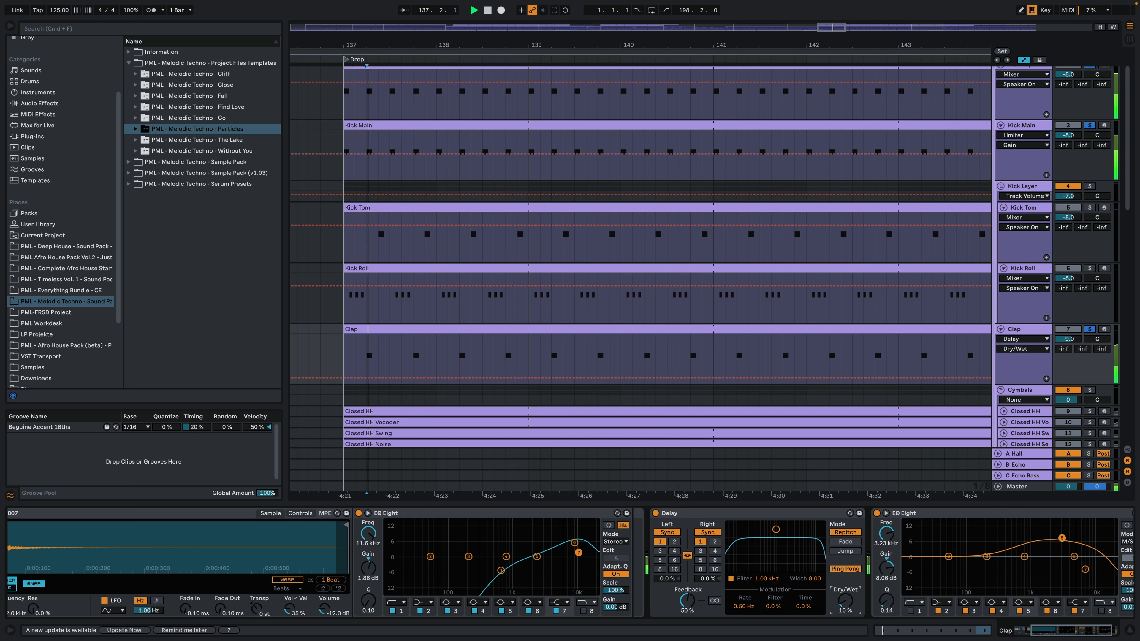
pyautogui.moveTo(846, 601)
pyautogui.mouseDown()
pyautogui.moveTo(846, 556)
pyautogui.moveTo(846, 584)
pyautogui.mouseUp()
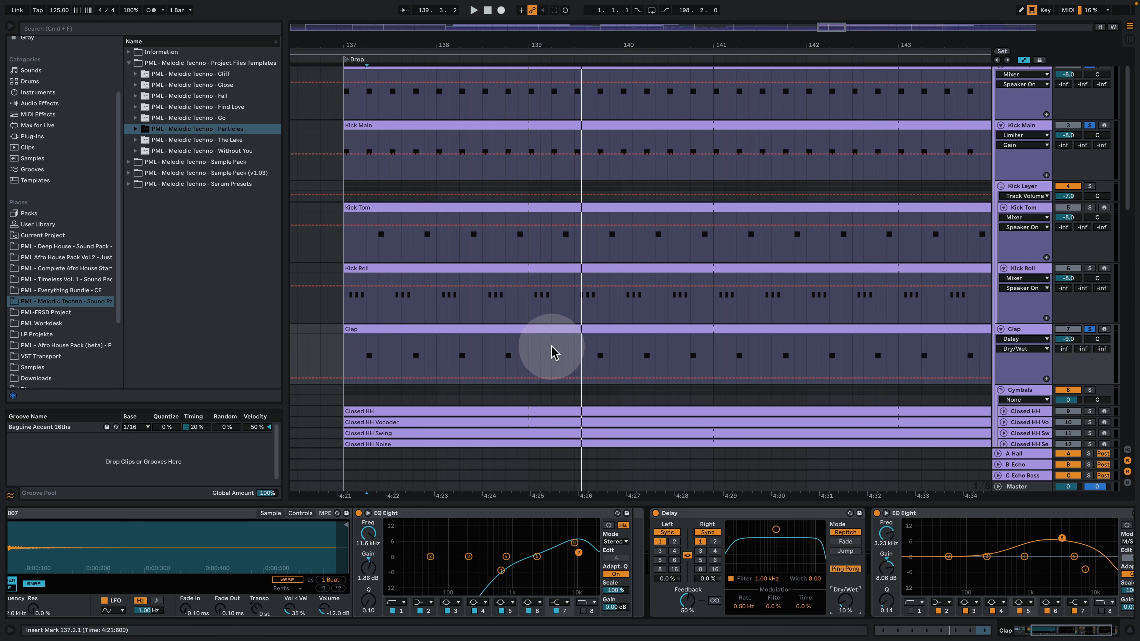
# Hide the device chain, solo the Cymbals group and unfold its Closed HH track.
pyautogui.click(1126, 631)
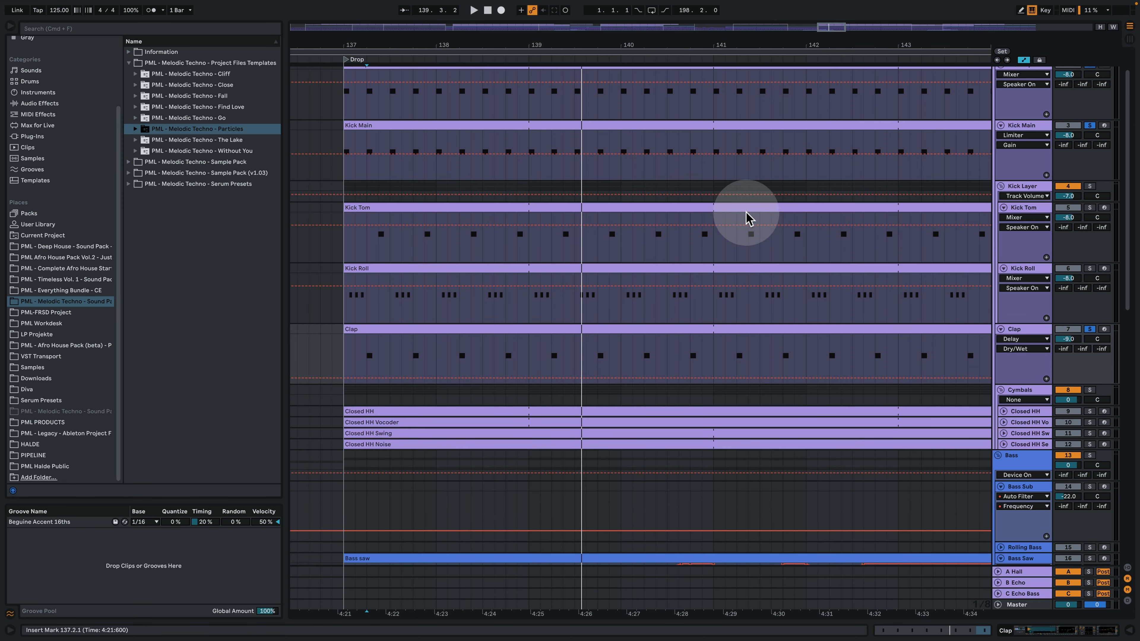
pyautogui.scroll(2, 721, 281)
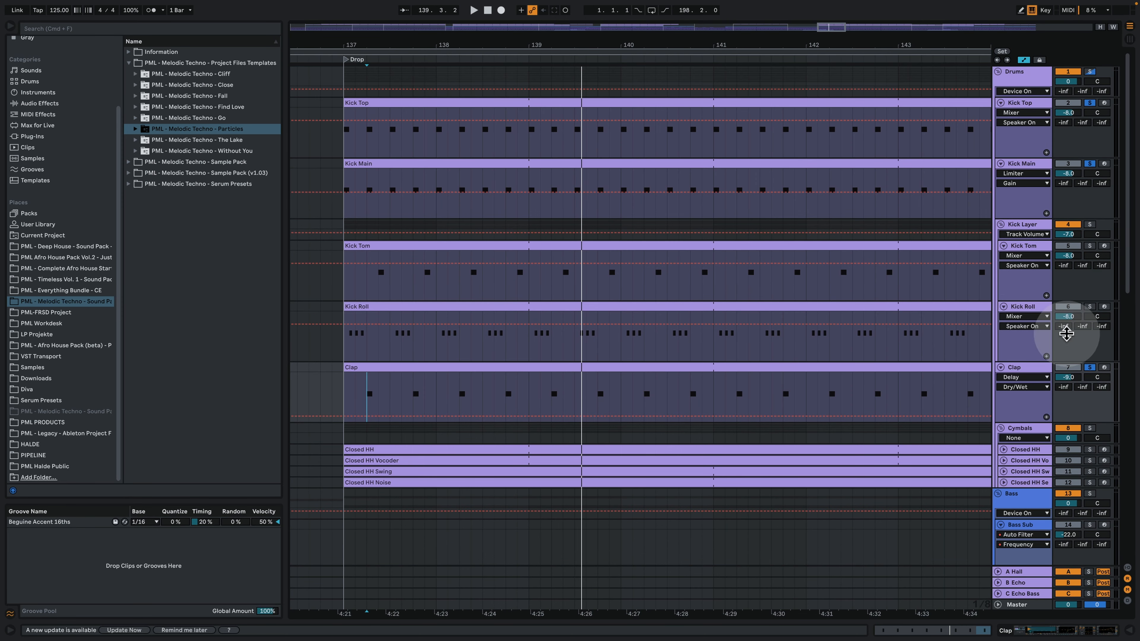
pyautogui.scroll(-4, 835, 399)
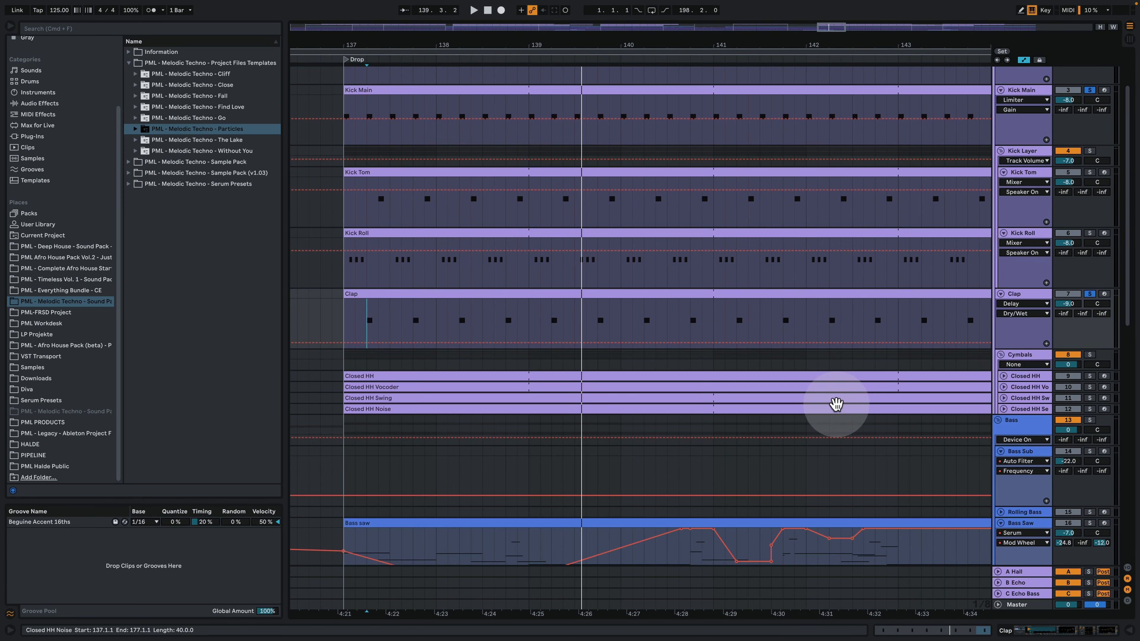
pyautogui.click(1090, 355)
pyautogui.click(1025, 355)
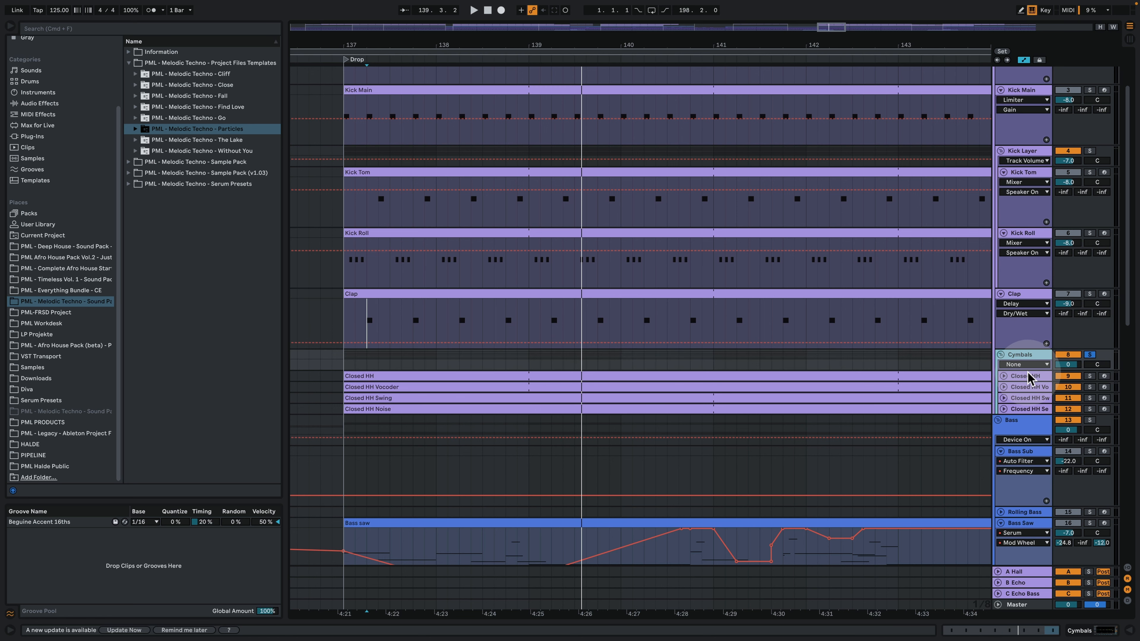
pyautogui.click(1004, 376)
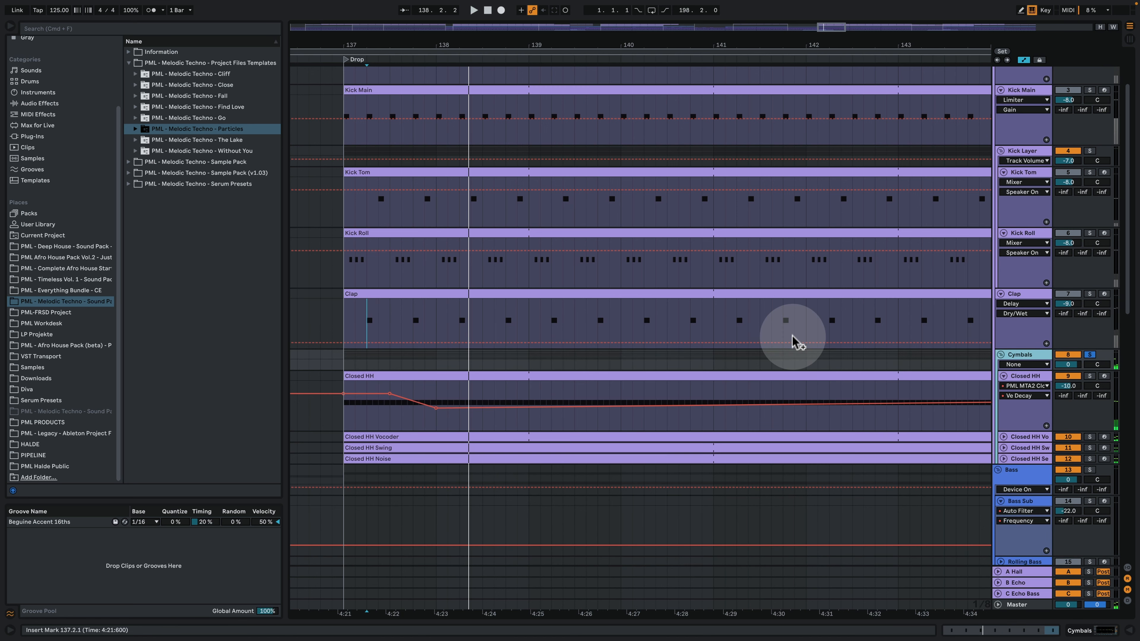
# Open the Closed HH clip, select its C3 notes to inspect them, and return to the arrangement with the track's devices shown.
pyautogui.doubleClick(462, 375)
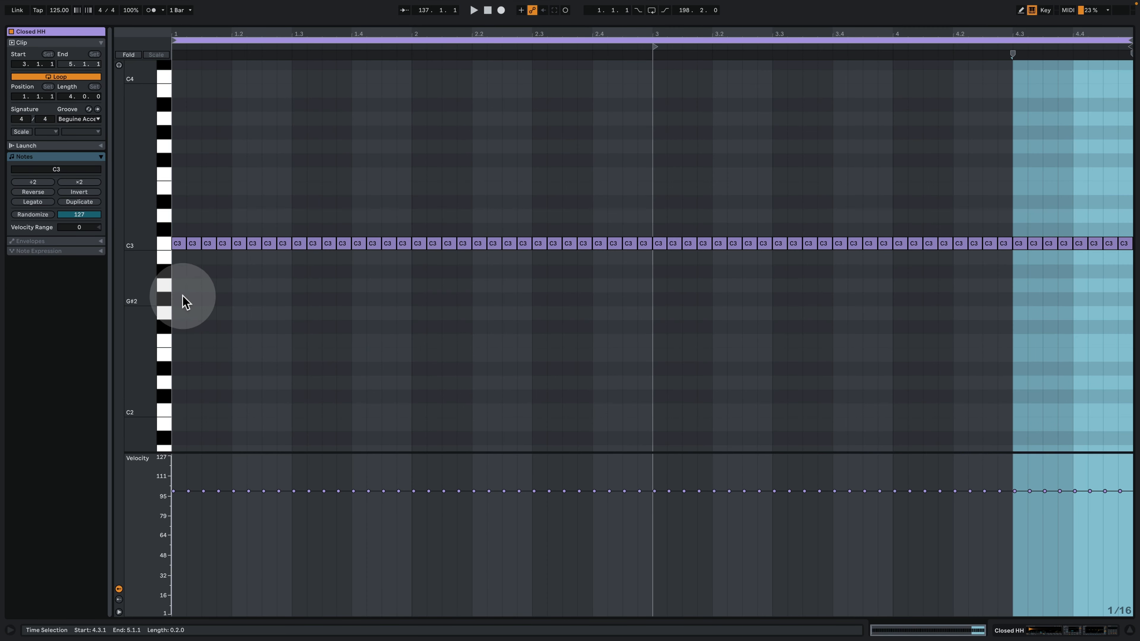
pyautogui.moveTo(191, 285); pyautogui.dragTo(970, 134)
pyautogui.moveTo(256, 142); pyautogui.dragTo(1136, 315)
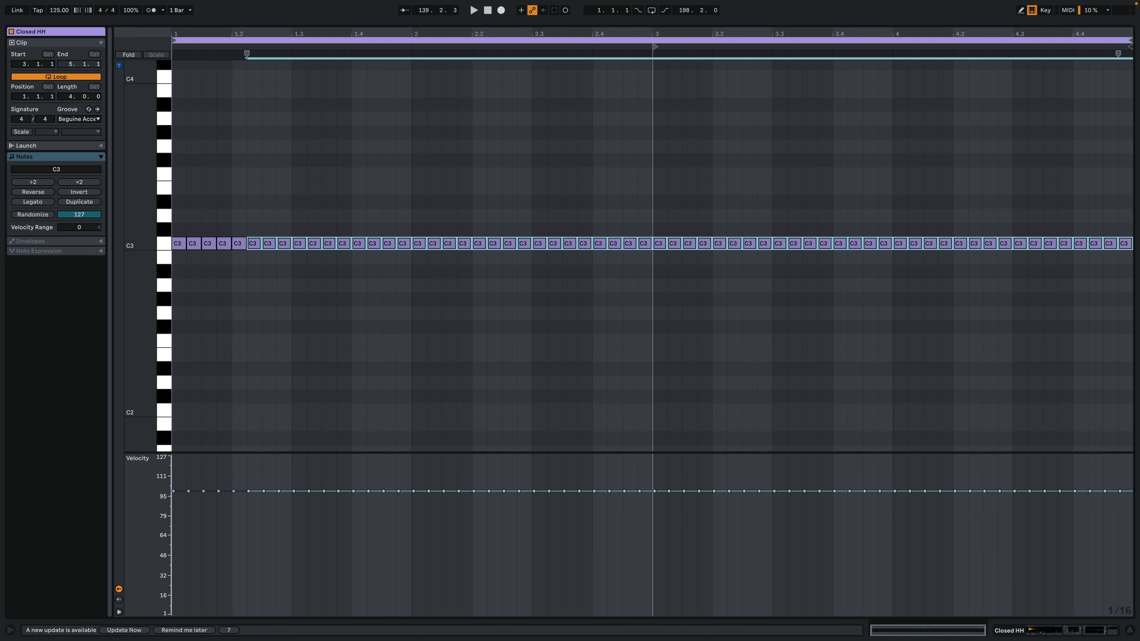
pyautogui.click(1033, 630)
pyautogui.click(98, 514)
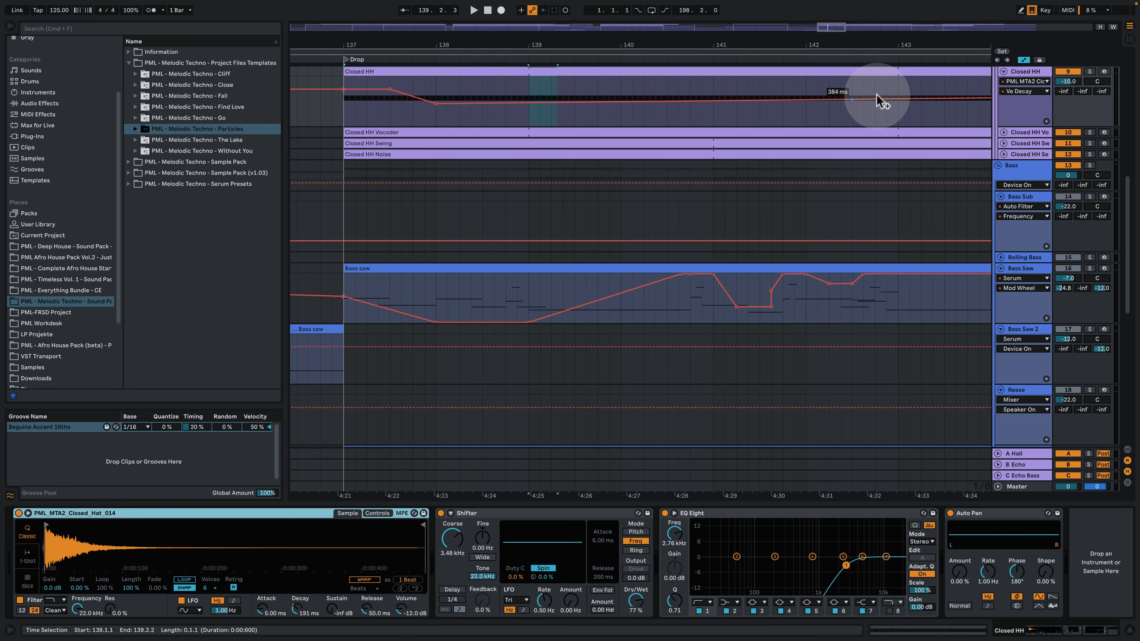
# Solo the Closed HH track within the Cymbals group, play it from bar 137 and select its clip.
pyautogui.scroll(3, 763, 287)
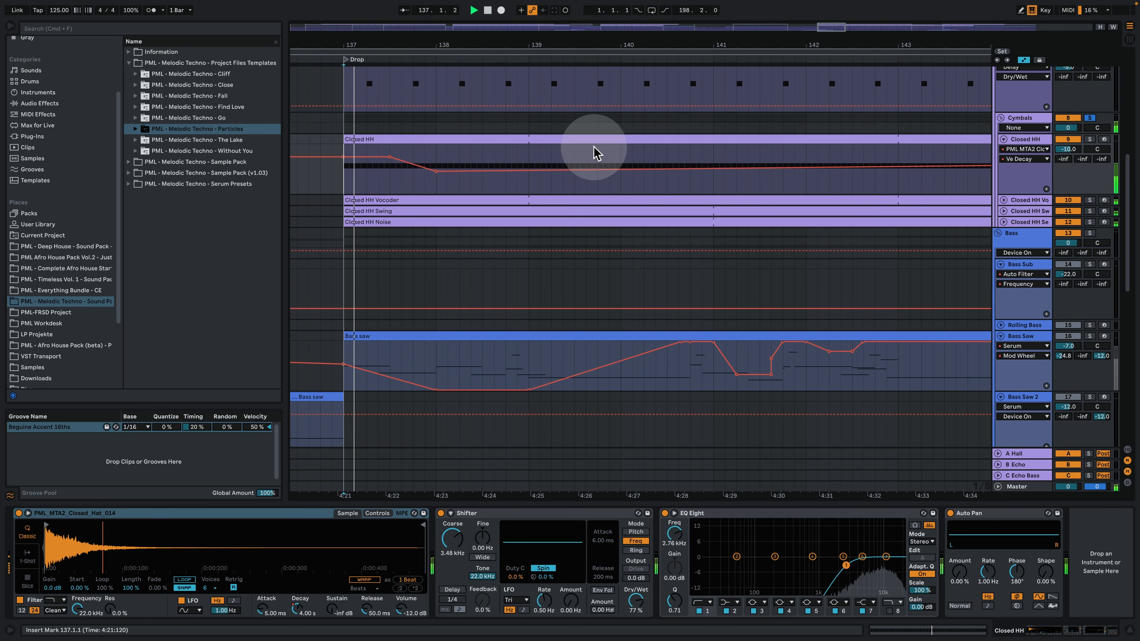
pyautogui.click(1091, 139)
pyautogui.press('space')
pyautogui.click(448, 141)
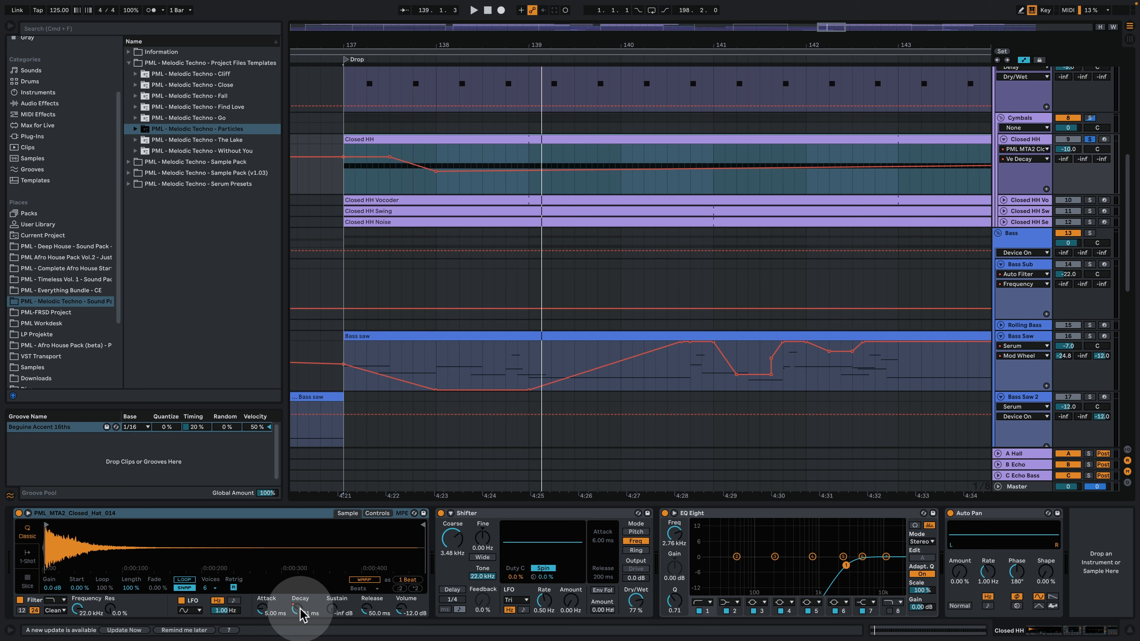
# Try Decay amounts such as 47.8 ms and 150 ms on the Closed HH sampler, and re-enable the overridden automation.
pyautogui.moveTo(300, 616); pyautogui.dragTo(300, 598)
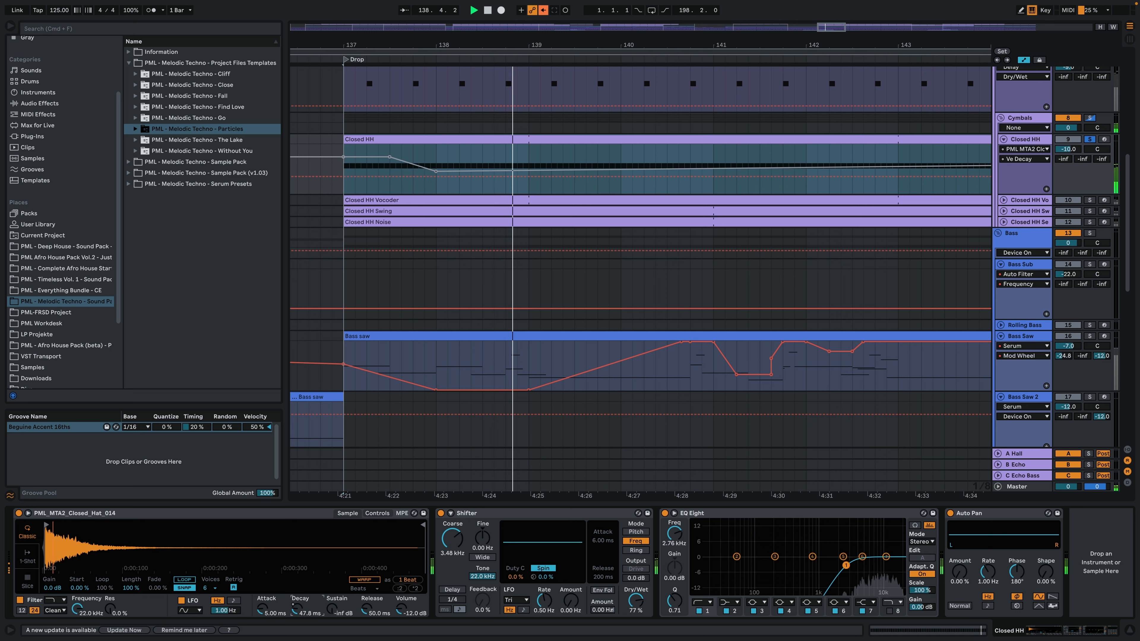
pyautogui.moveTo(298, 611); pyautogui.dragTo(302, 617)
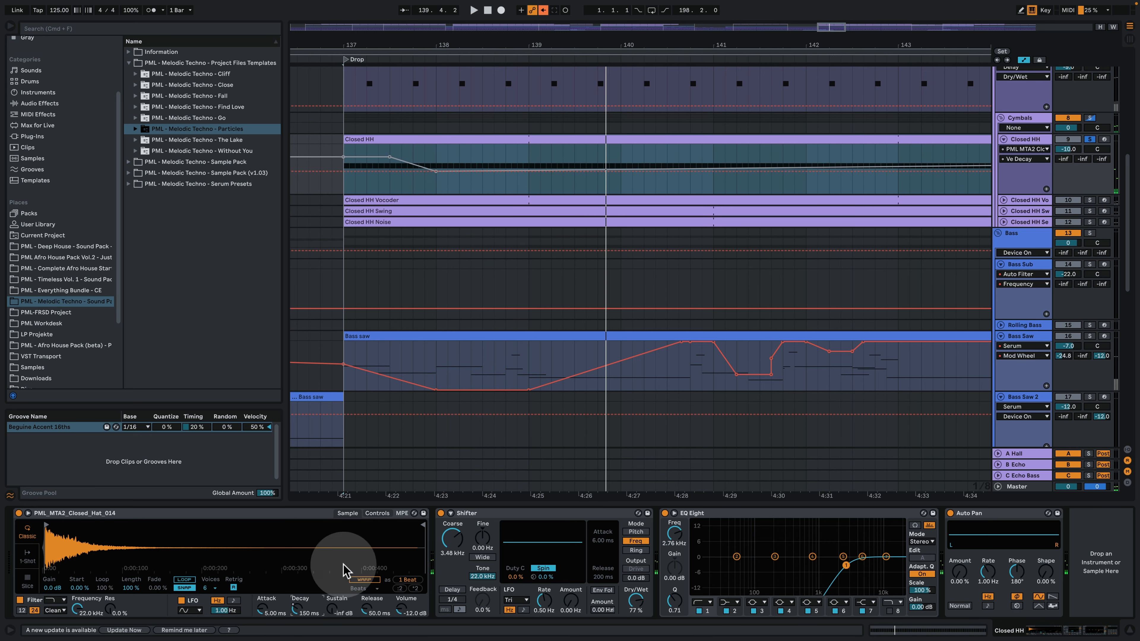
pyautogui.click(543, 10)
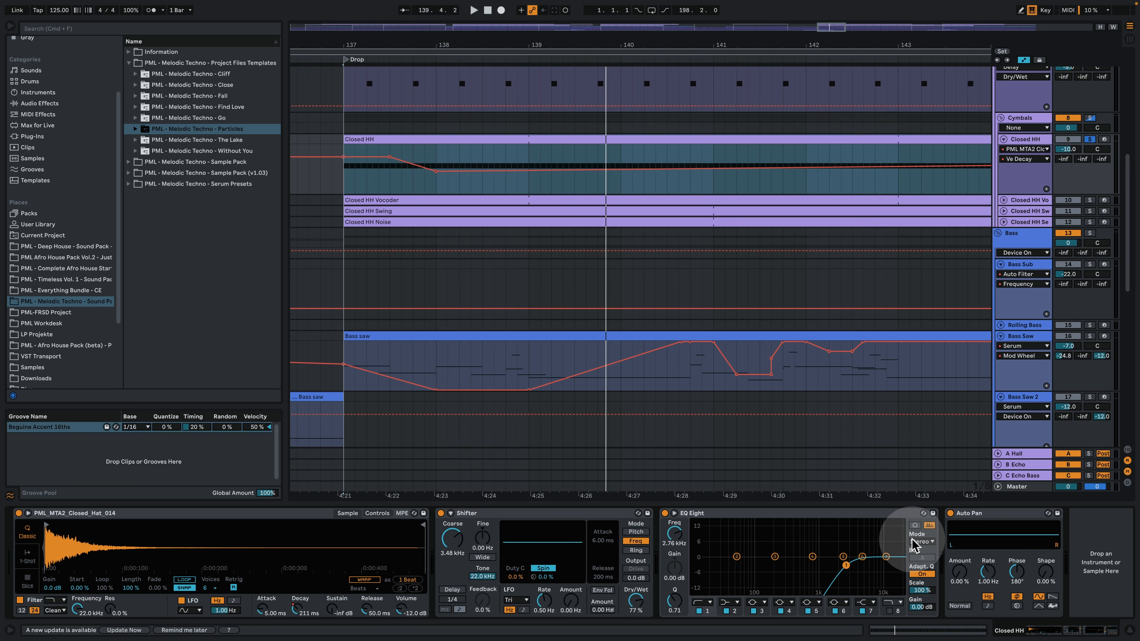
# Unfold and solo the Closed HH Vocoder track, show its devices and play from bar 137.
pyautogui.click(1004, 200)
pyautogui.click(1090, 200)
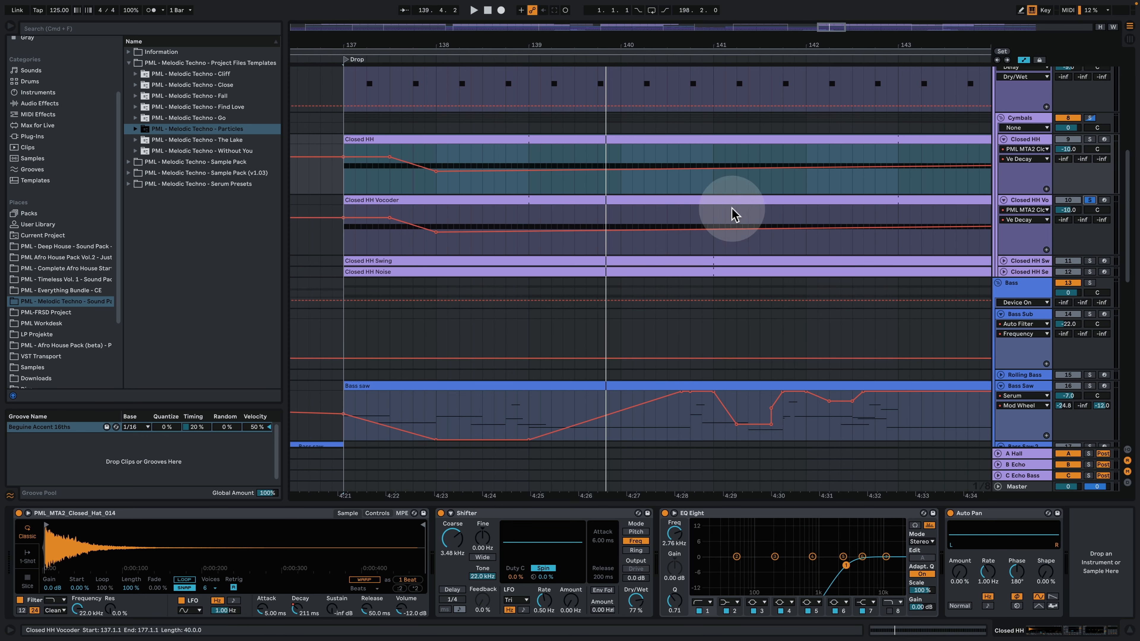
pyautogui.click(1023, 200)
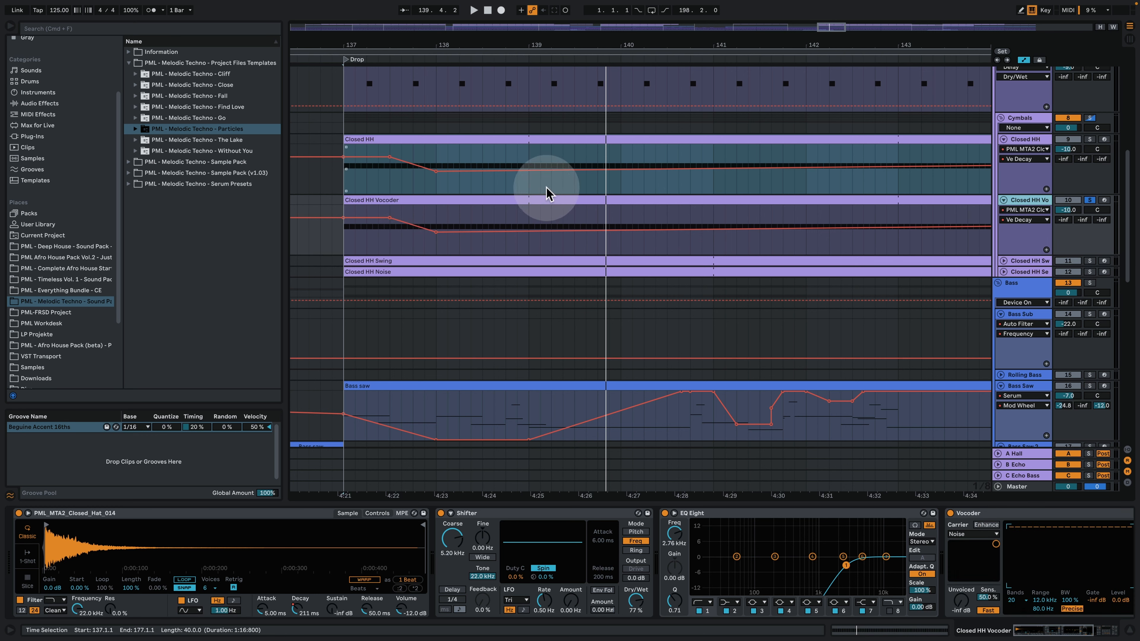
pyautogui.press('space')
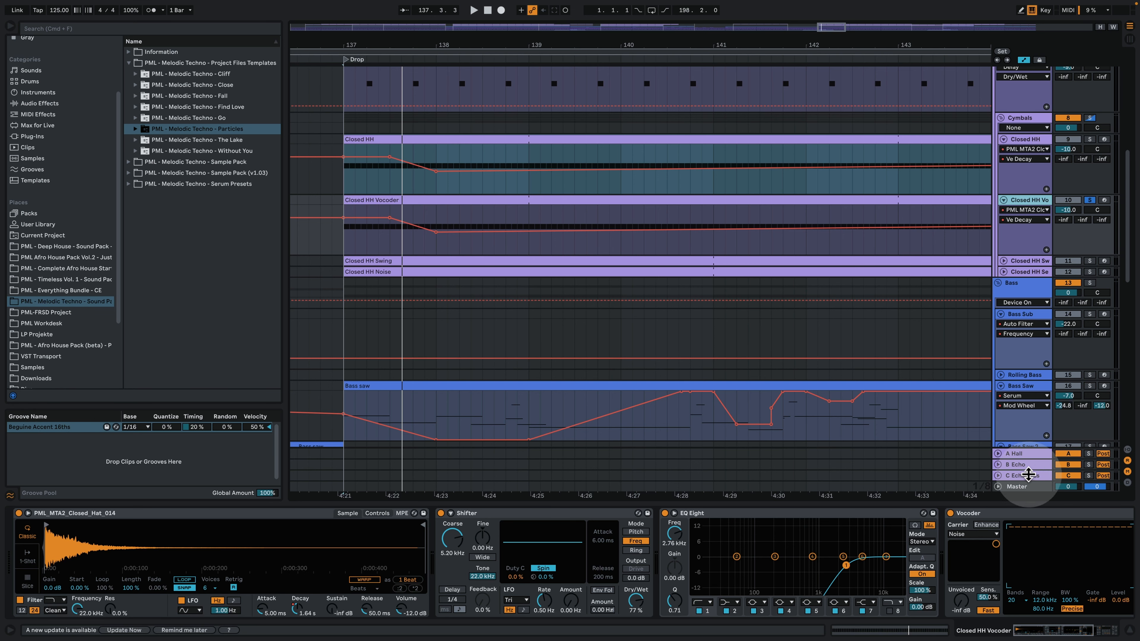
# Display the Vocoder's Dry/Wet automation on the Closed HH Vocoder track and play from bar 137.
pyautogui.click(1079, 634)
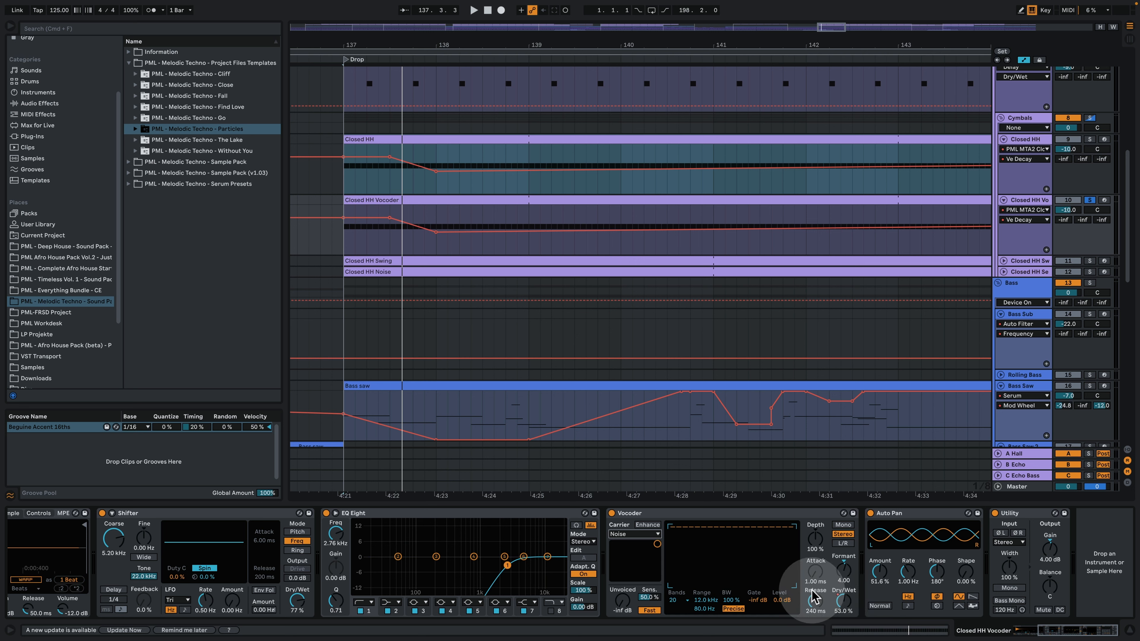
pyautogui.click(849, 610)
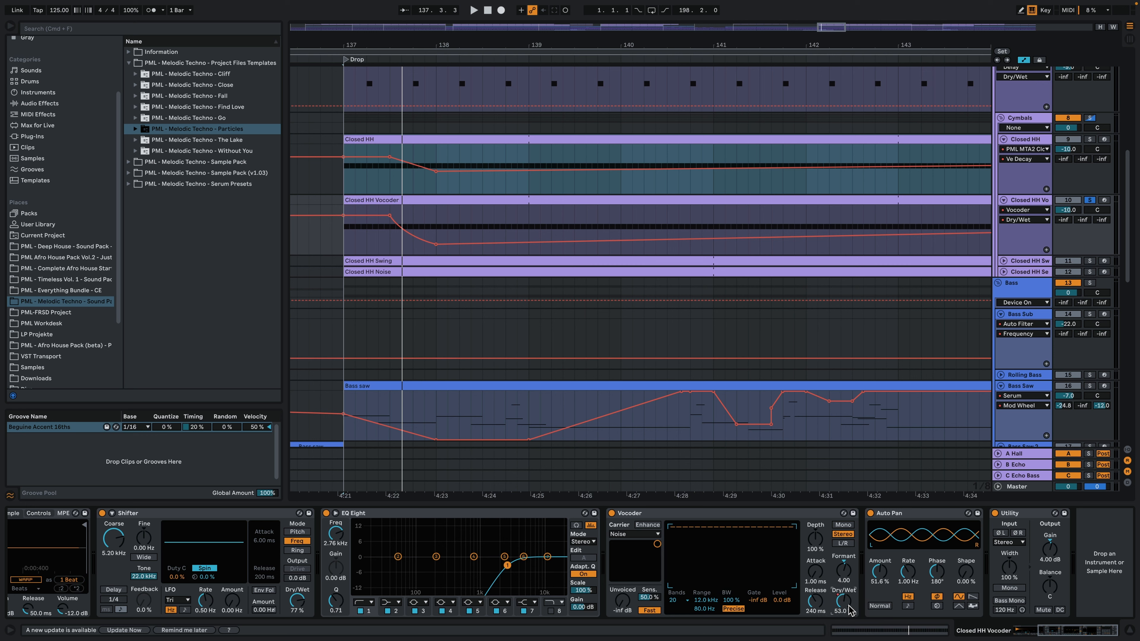
pyautogui.press('space')
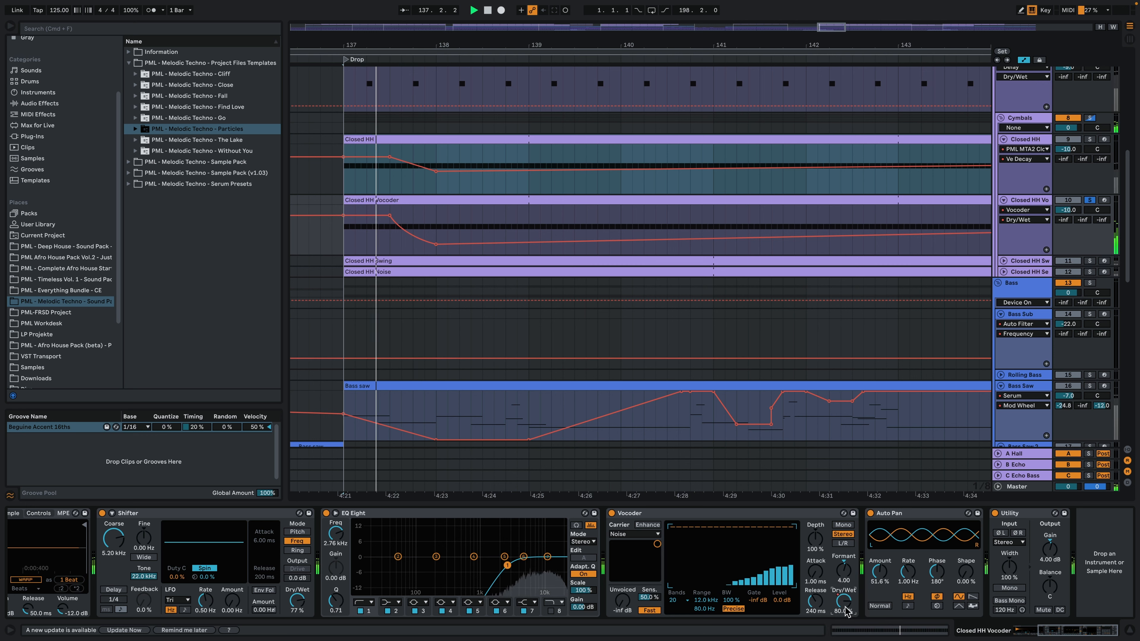
# Lower the Vocoder's Dry/Wet to 1.00 % during playback to compare the sound, and stop playback.
pyautogui.click(847, 611)
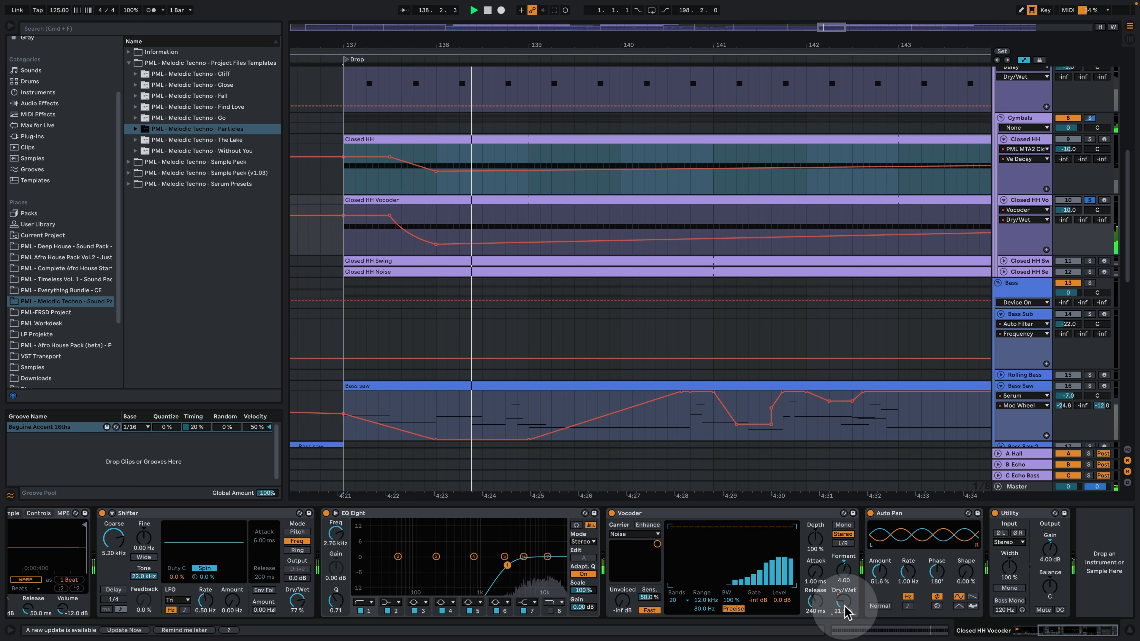
pyautogui.moveTo(846, 612); pyautogui.dragTo(847, 633)
pyautogui.press('space')
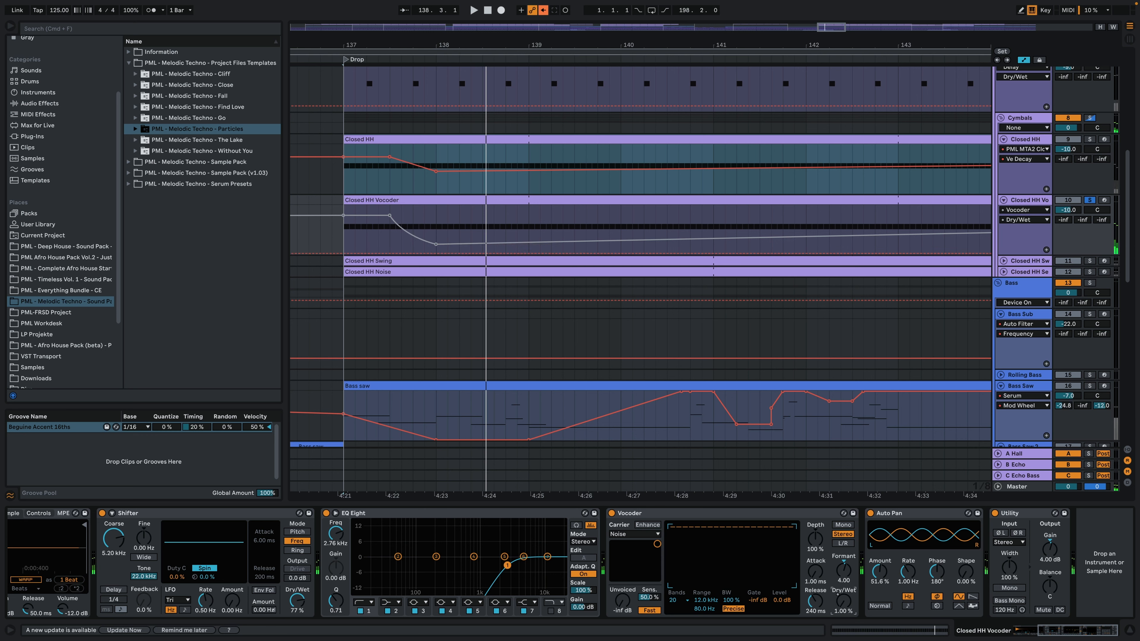
# Try Dry/Wet amounts such as 12.0 % and 7.00 % on the Vocoder during playback, and re-enable the overridden automation.
pyautogui.press('space')
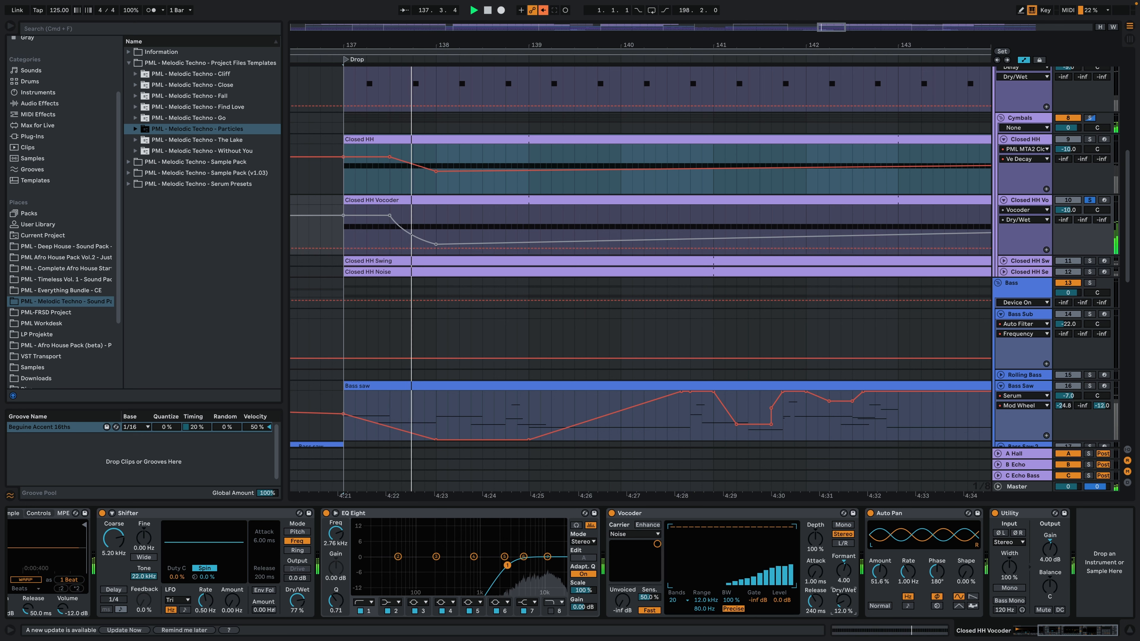
pyautogui.moveTo(844, 602); pyautogui.dragTo(844, 512)
pyautogui.press('space')
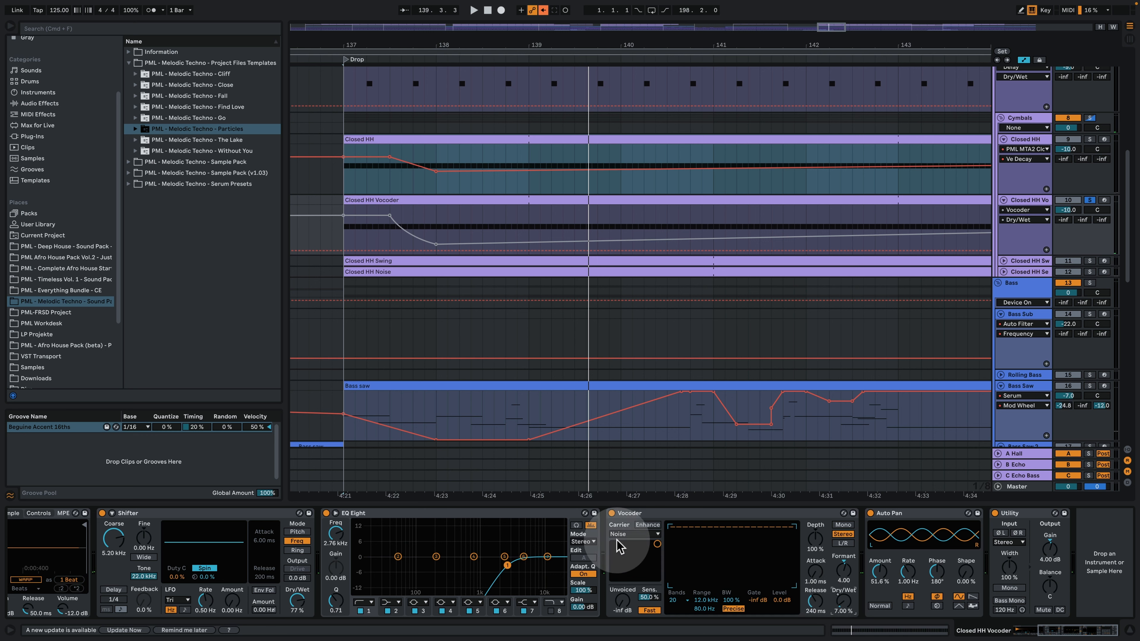
pyautogui.click(543, 11)
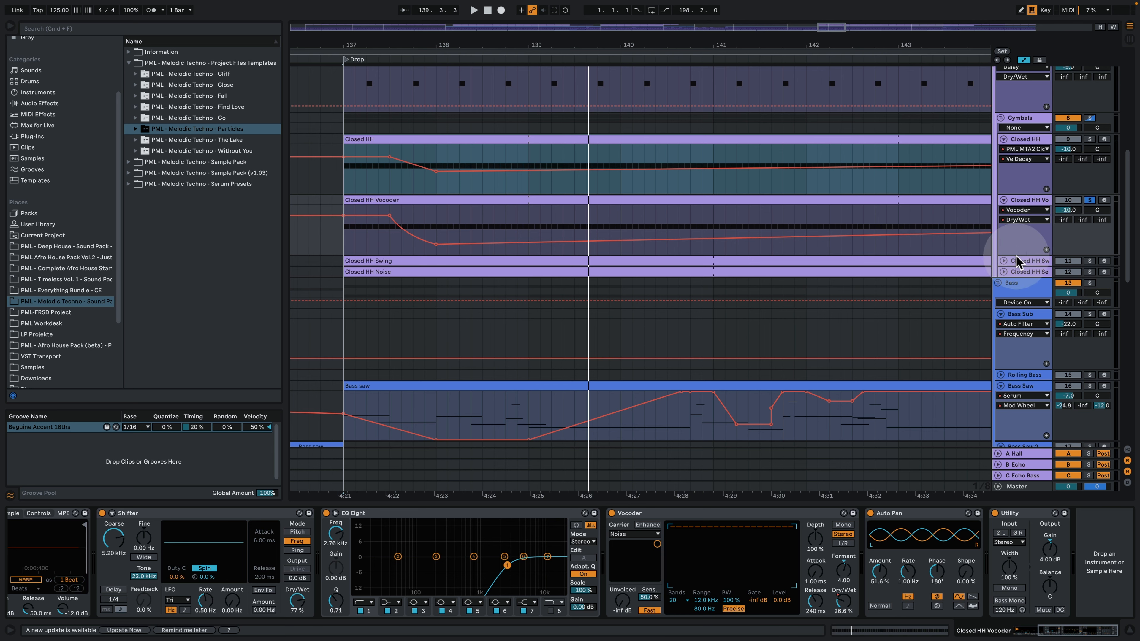
# Unfold and solo the Closed HH Swing track, show its devices and play from bar 137.
pyautogui.click(1004, 262)
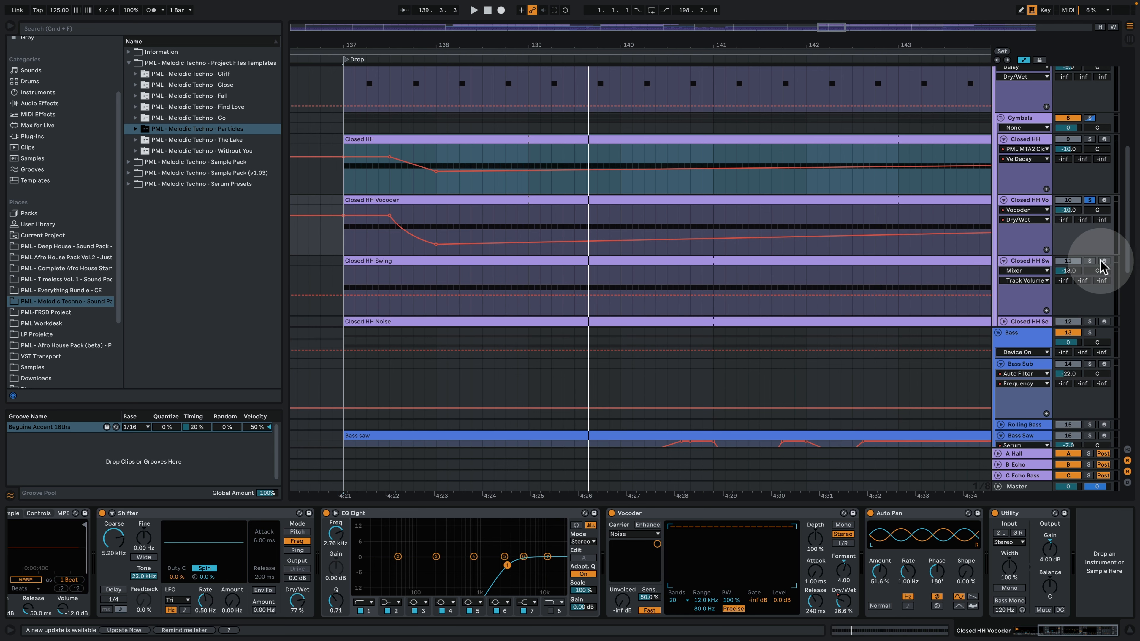
pyautogui.click(1040, 265)
pyautogui.click(386, 263)
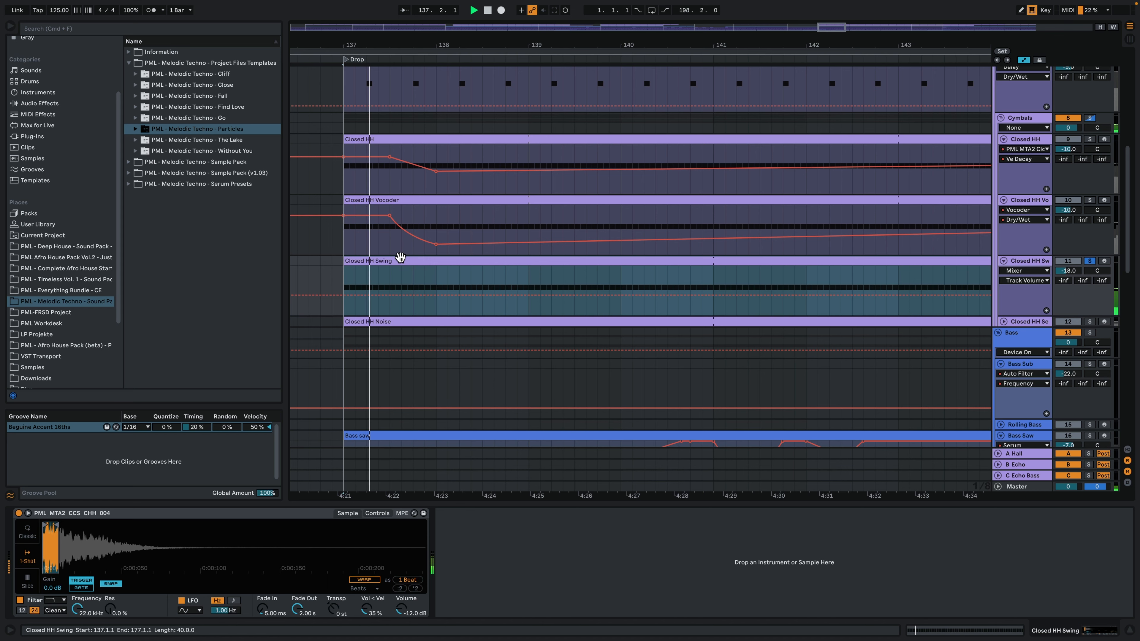
# Open the Closed HH Swing clip, choose the Beguine Accent 16ths groove for it, and return to the track's devices.
pyautogui.click(410, 261)
pyautogui.doubleClick(410, 262)
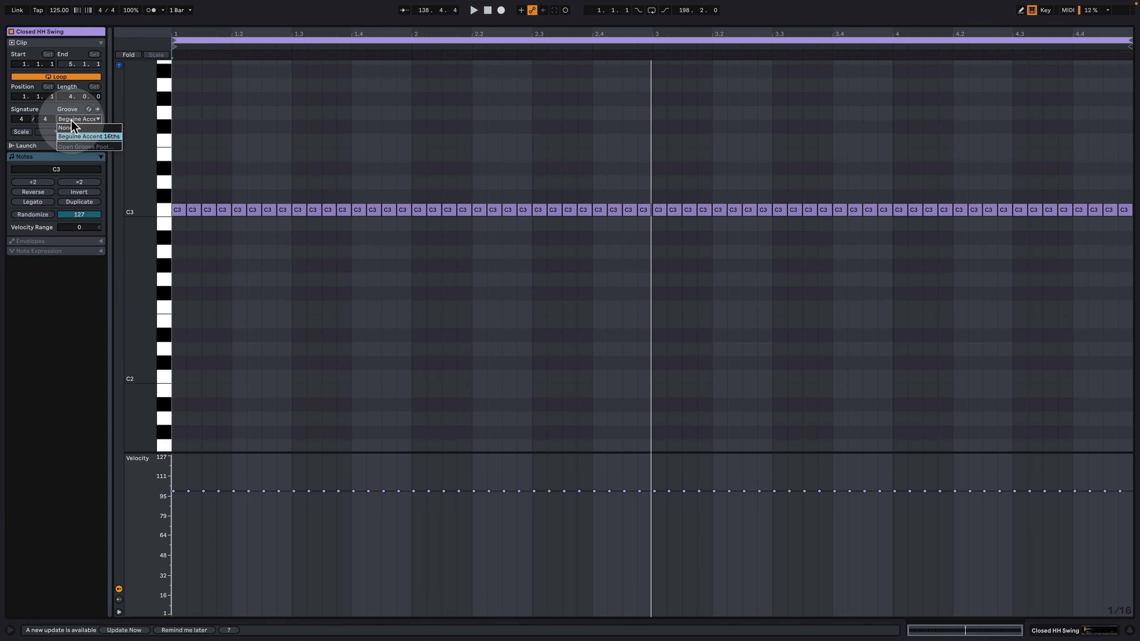
pyautogui.click(95, 135)
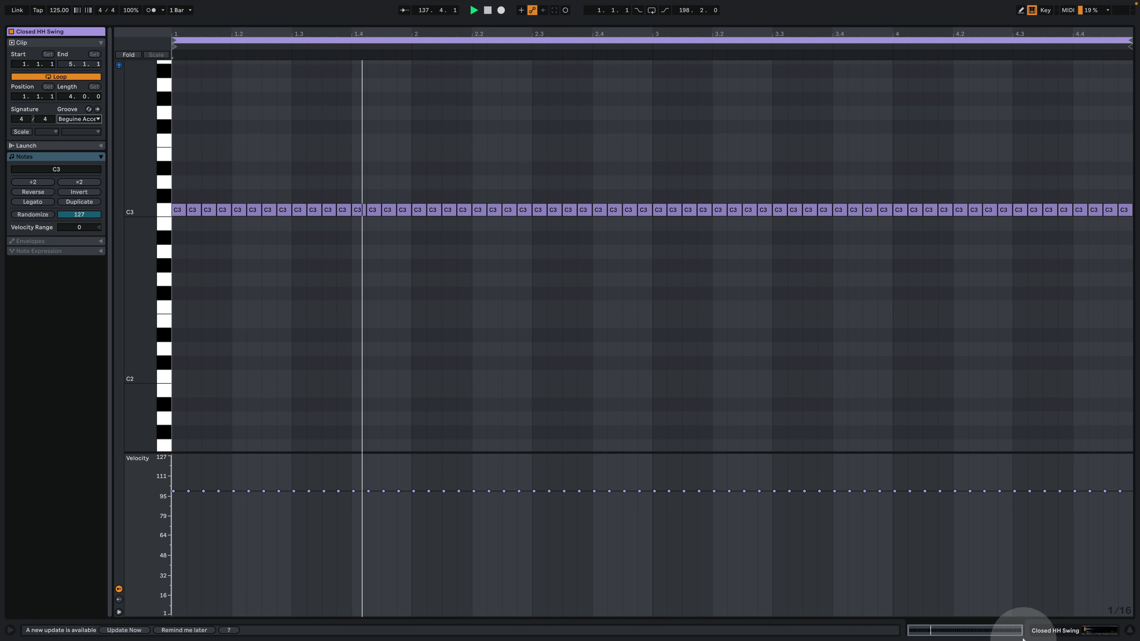
pyautogui.click(1058, 629)
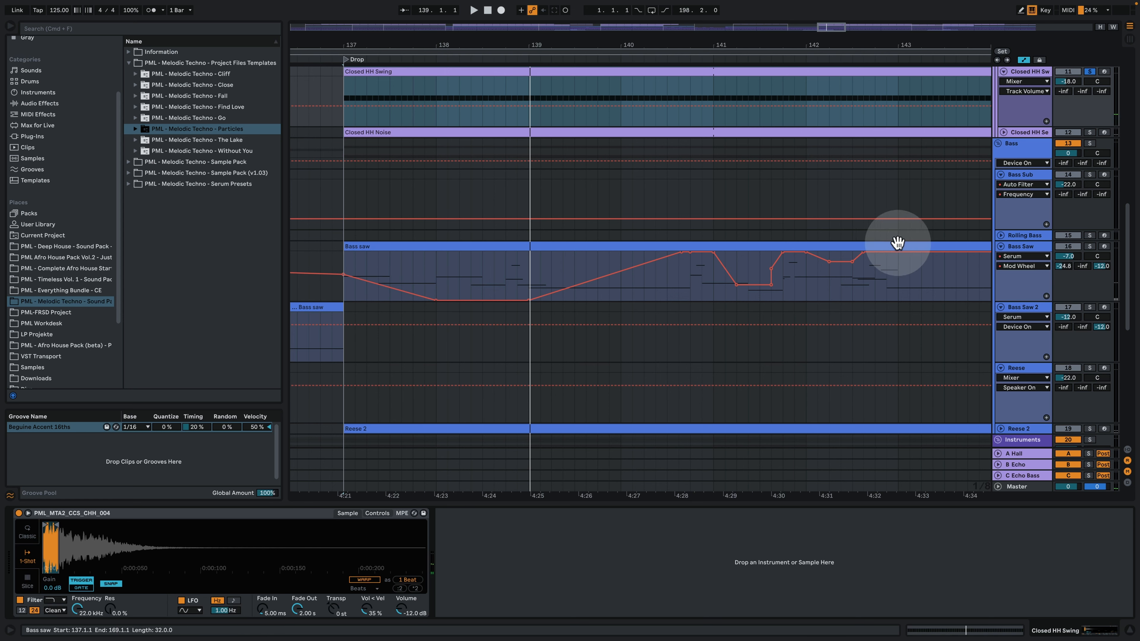
# Unfold the track holding the Closed HH Noise clip to show its Serum Mod Wheel automation.
pyautogui.scroll(3, 577, 250)
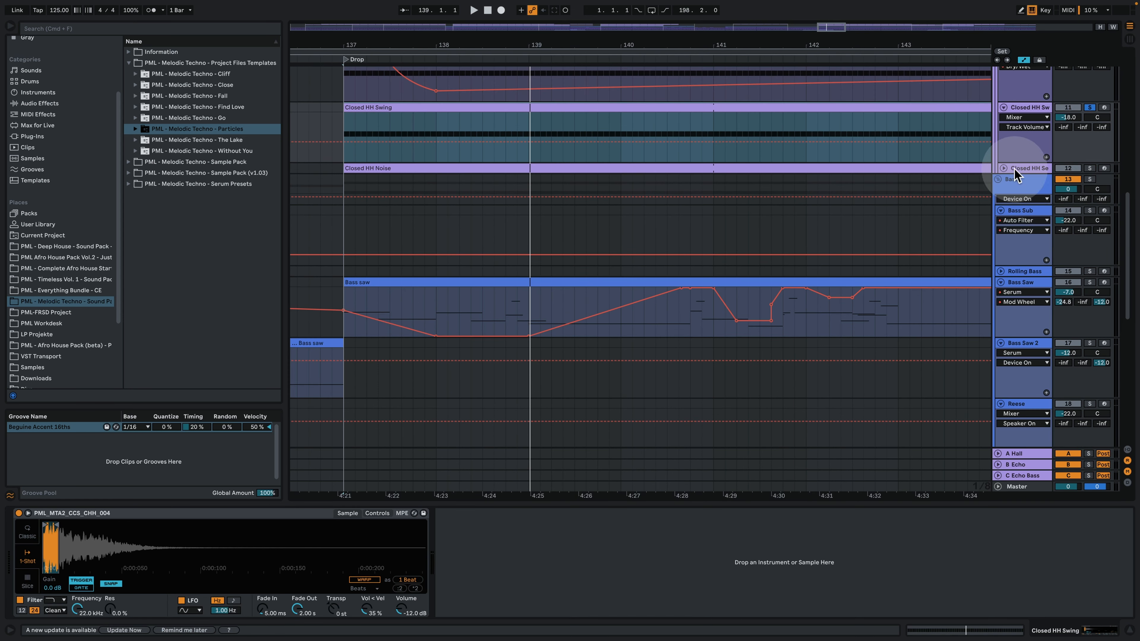
pyautogui.scroll(3, 911, 254)
pyautogui.click(1003, 210)
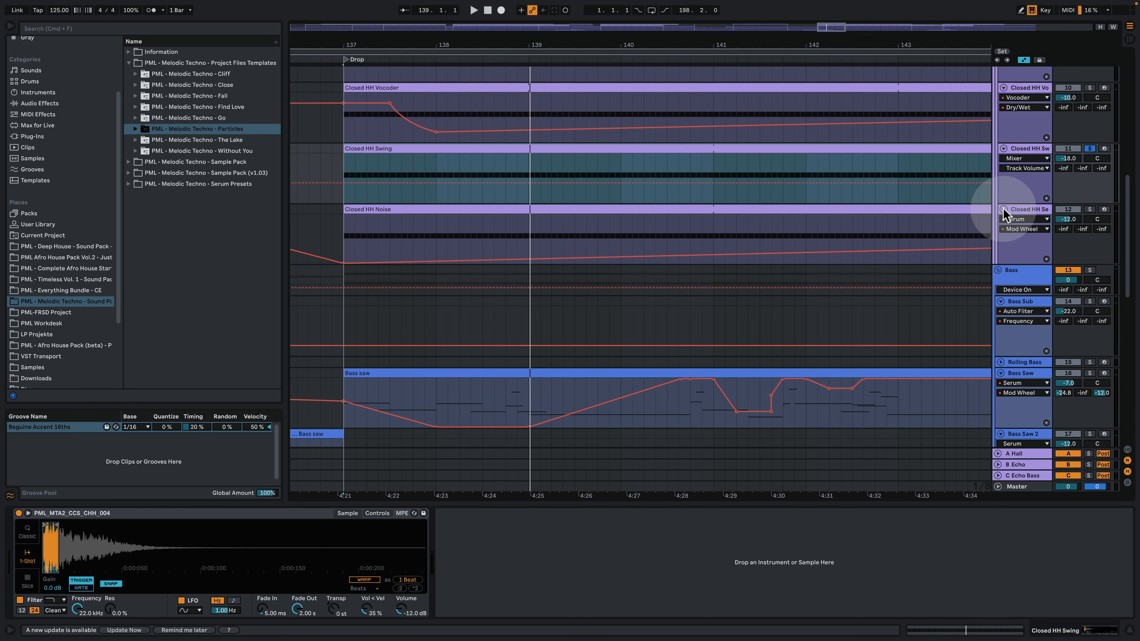
# Solo Kick Main together with Closed HH Swing and listen to the hi-hat groove from bar 137.
pyautogui.scroll(10, 983, 270)
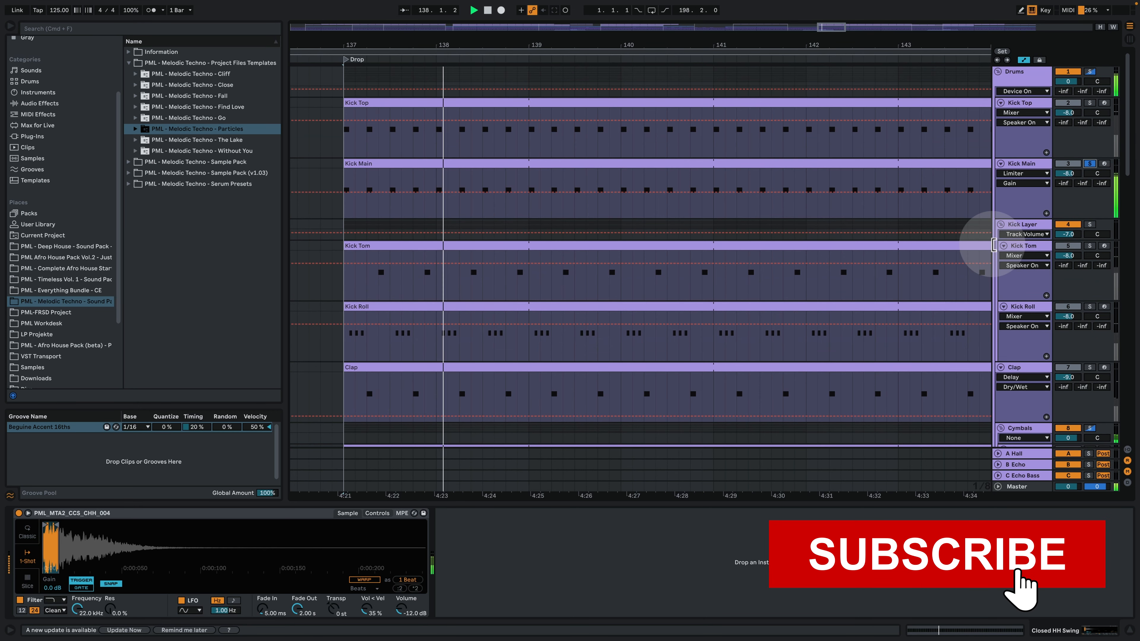
pyautogui.scroll(-8, 994, 245)
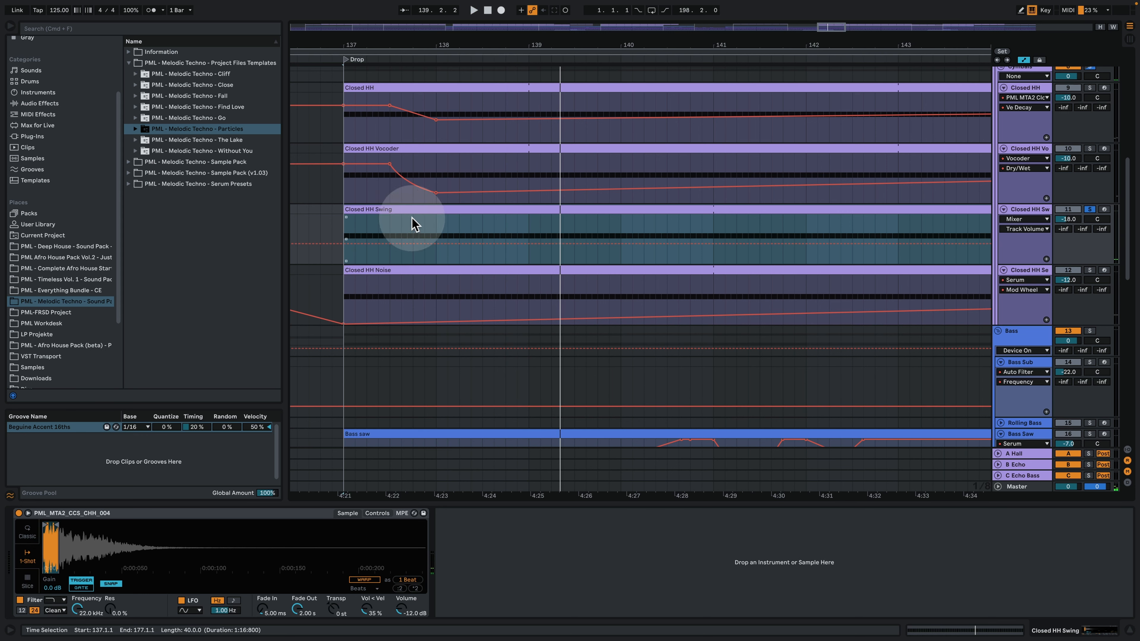
pyautogui.press('space')
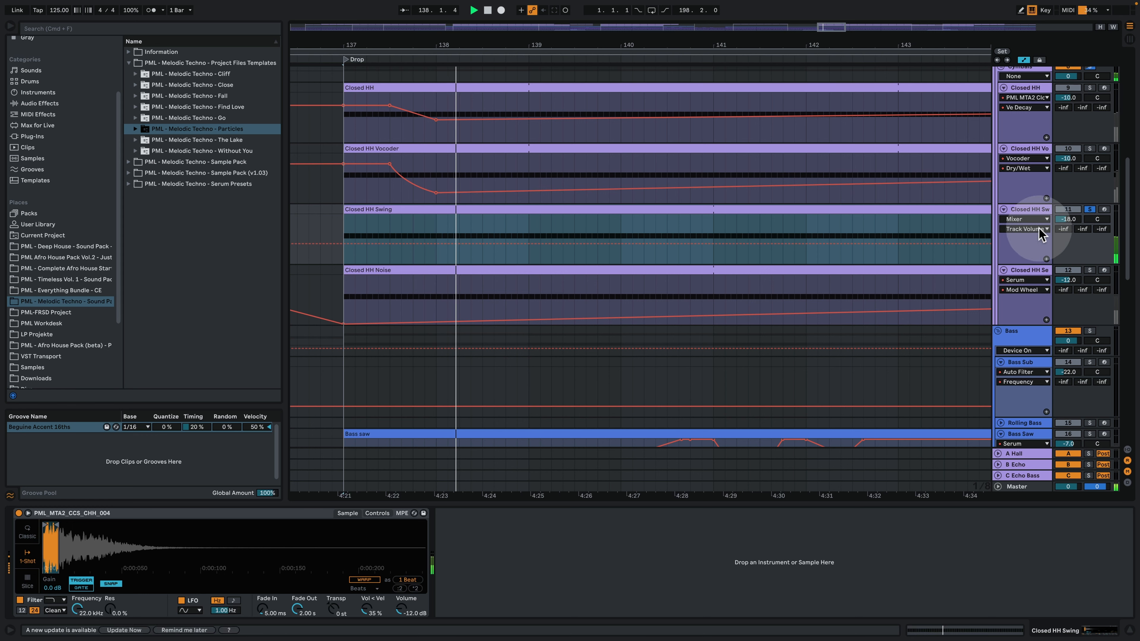
# Solo the Closed HH Serum track, inspect the oscillator and effects pages of its Serum synth, and close the plug-in.
pyautogui.click(1092, 277)
pyautogui.click(705, 267)
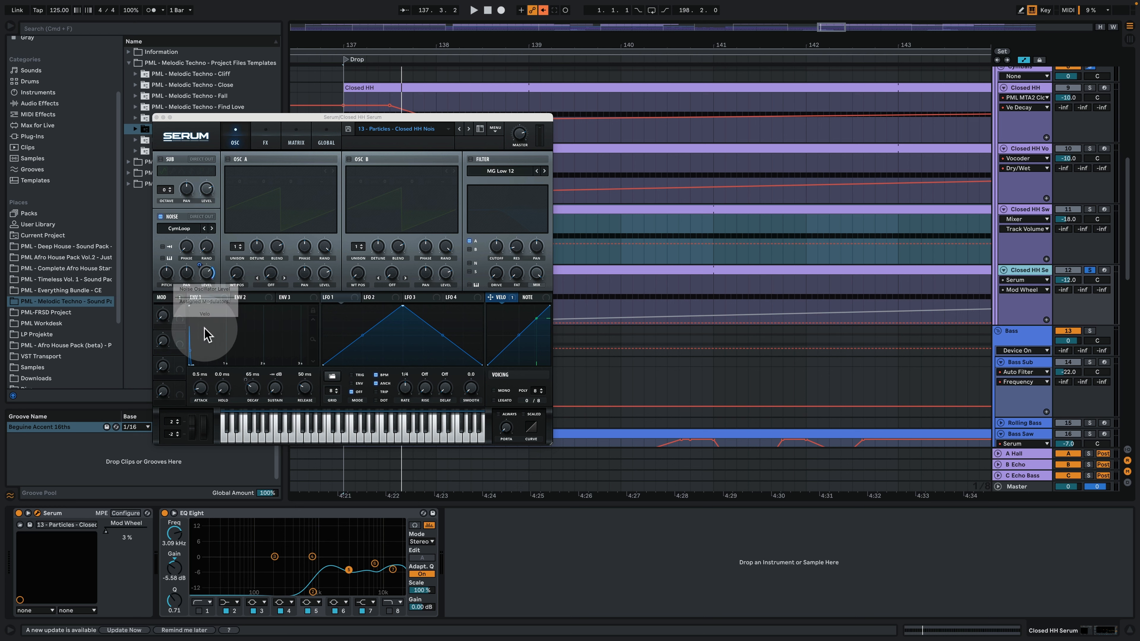
pyautogui.click(265, 137)
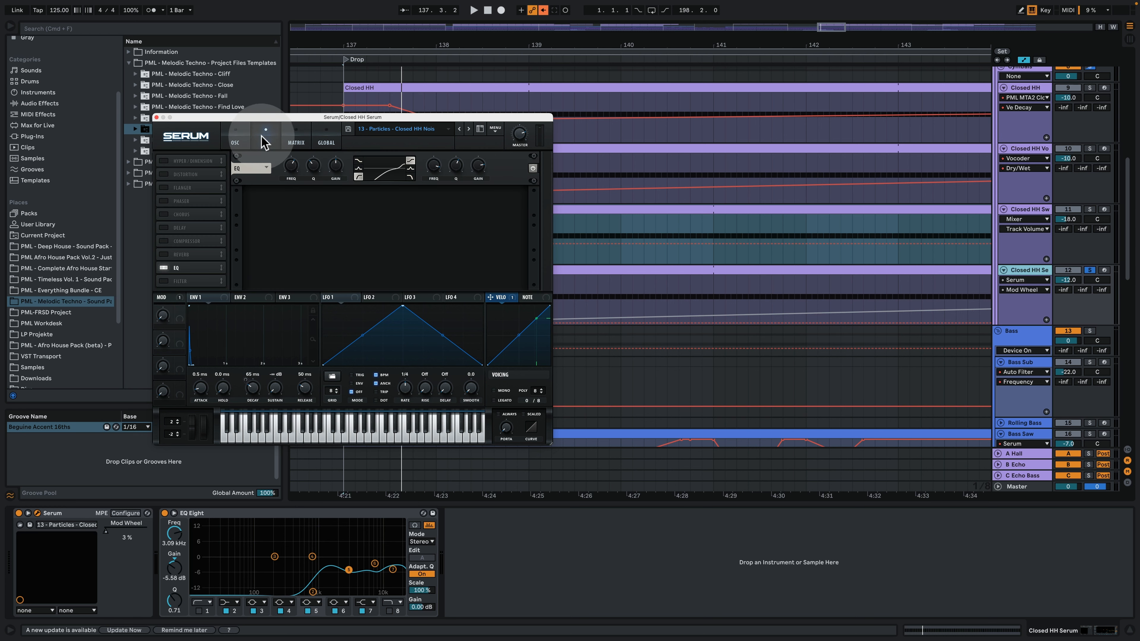
pyautogui.click(157, 117)
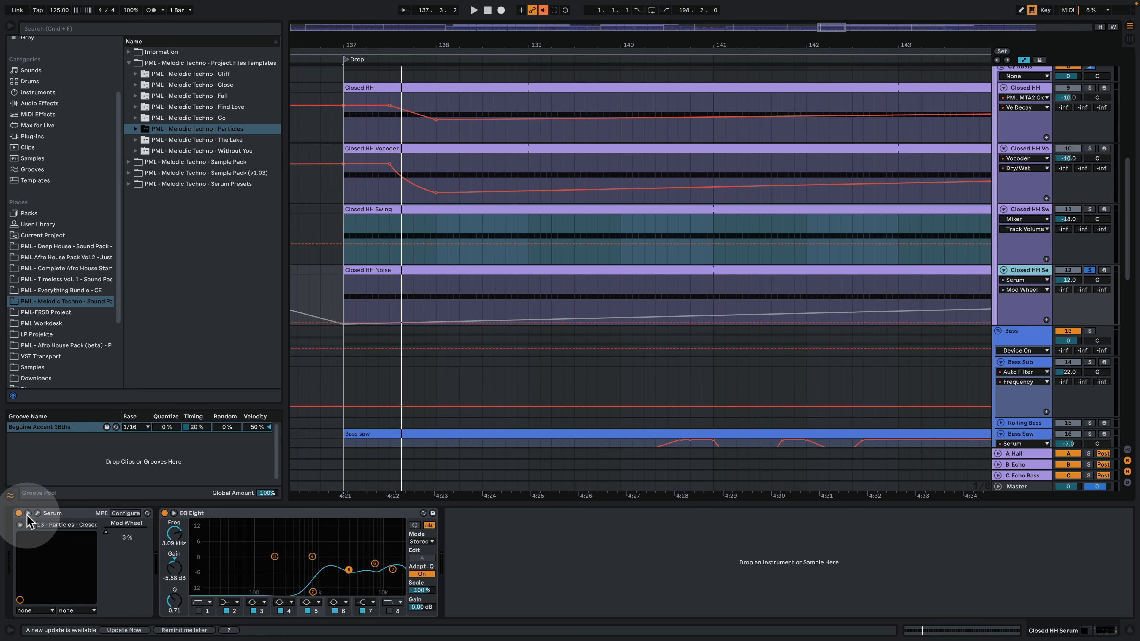
# Reopen Serum on the Closed HH Serum track, examine its modulation matrix and close the plug-in.
pyautogui.click(37, 515)
pyautogui.click(296, 140)
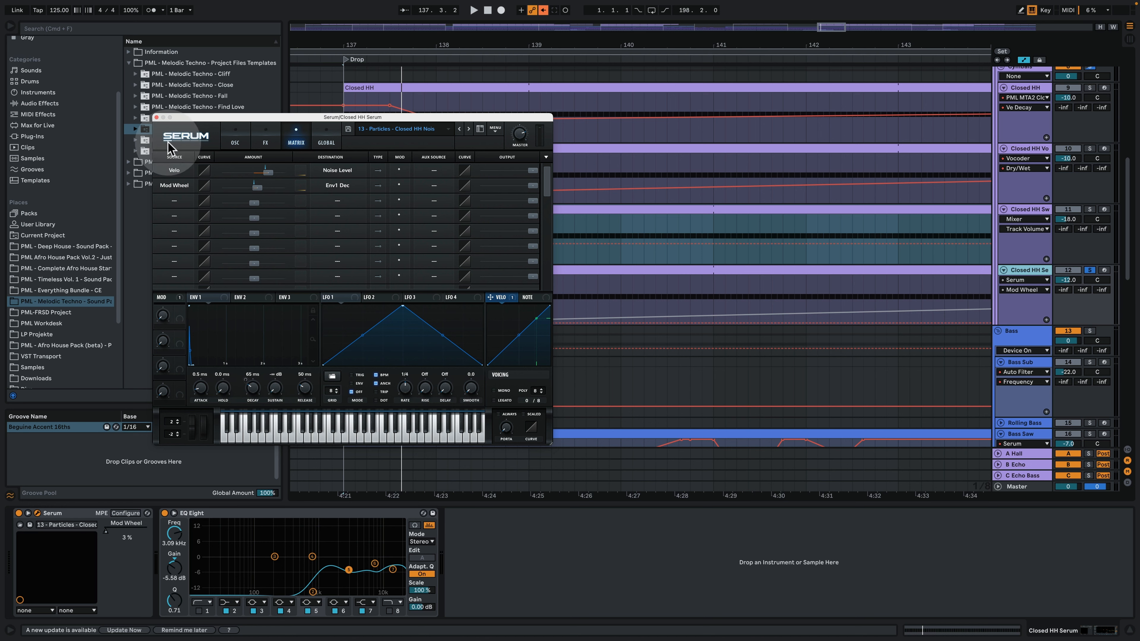
pyautogui.click(157, 118)
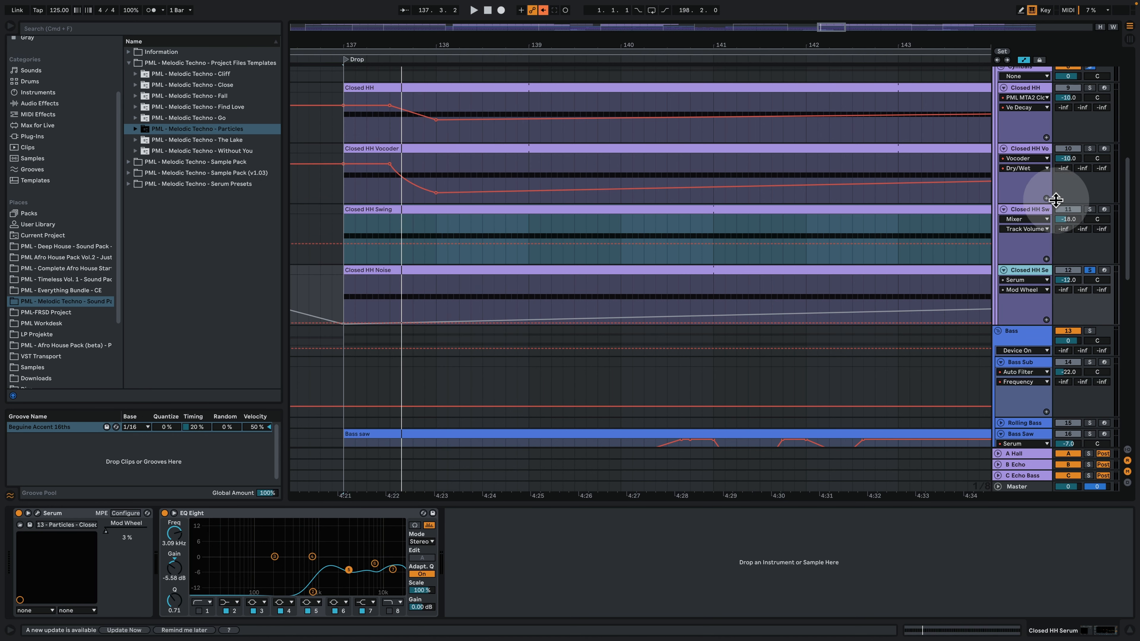
# Inspect the device chains of the Closed HH Swing and Closed HH Vocoder tracks, from the Sampler through the Vocoder.
pyautogui.click(1028, 208)
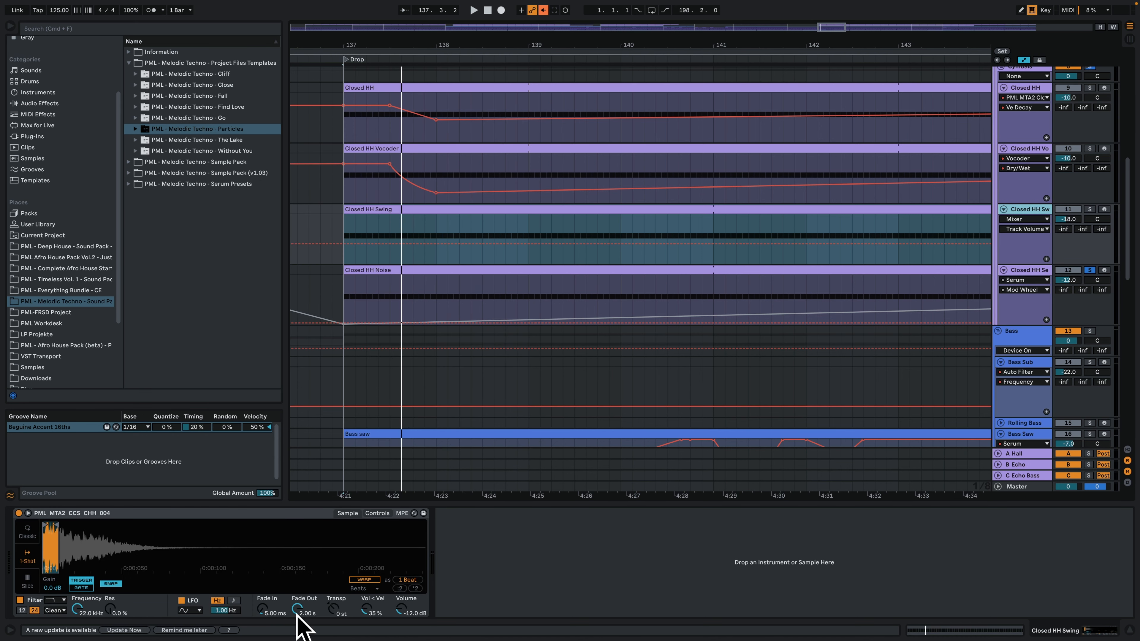
pyautogui.click(1030, 152)
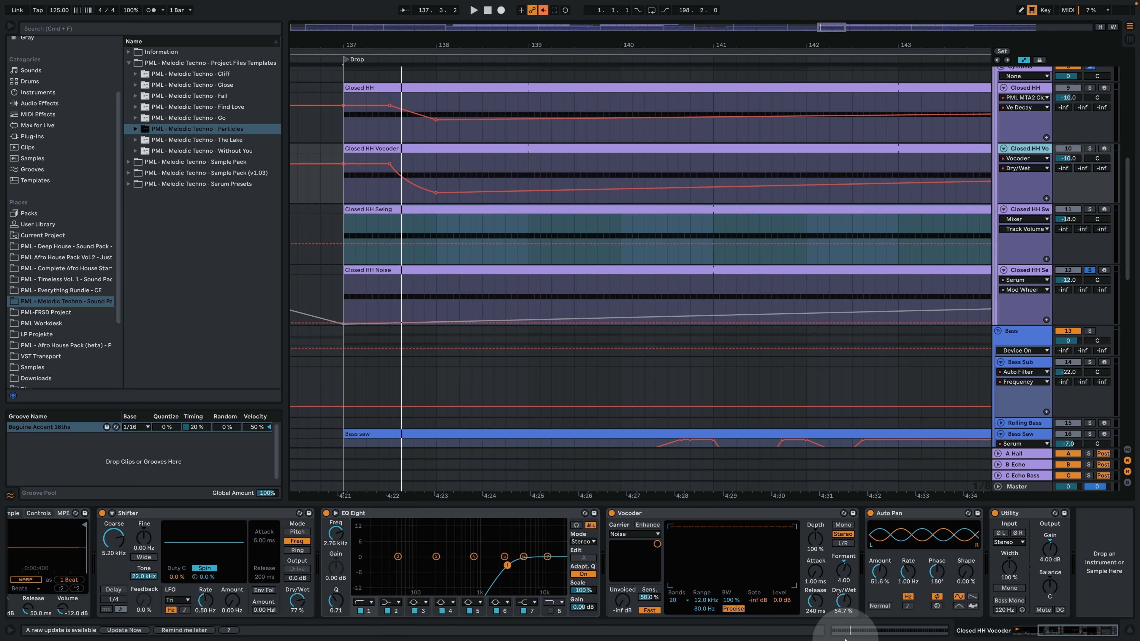
pyautogui.moveTo(1085, 633); pyautogui.dragTo(1055, 631)
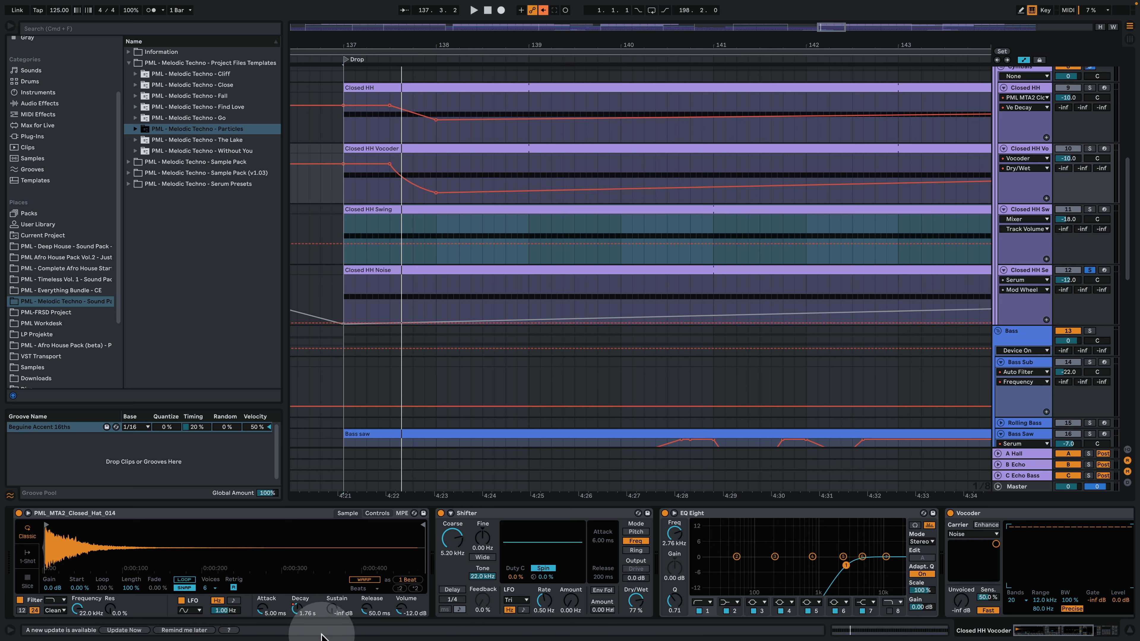
# Open Serum on the Closed HH Serum track, inspect the noise oscillator and Env 1 settings, and close the plug-in.
pyautogui.click(1029, 270)
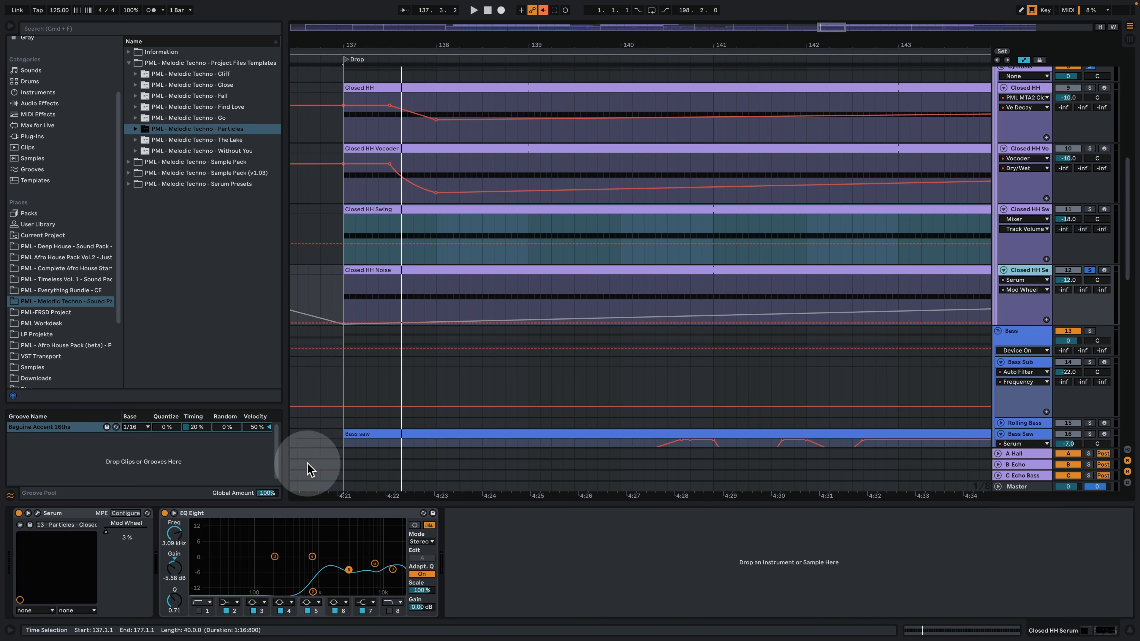
pyautogui.click(38, 514)
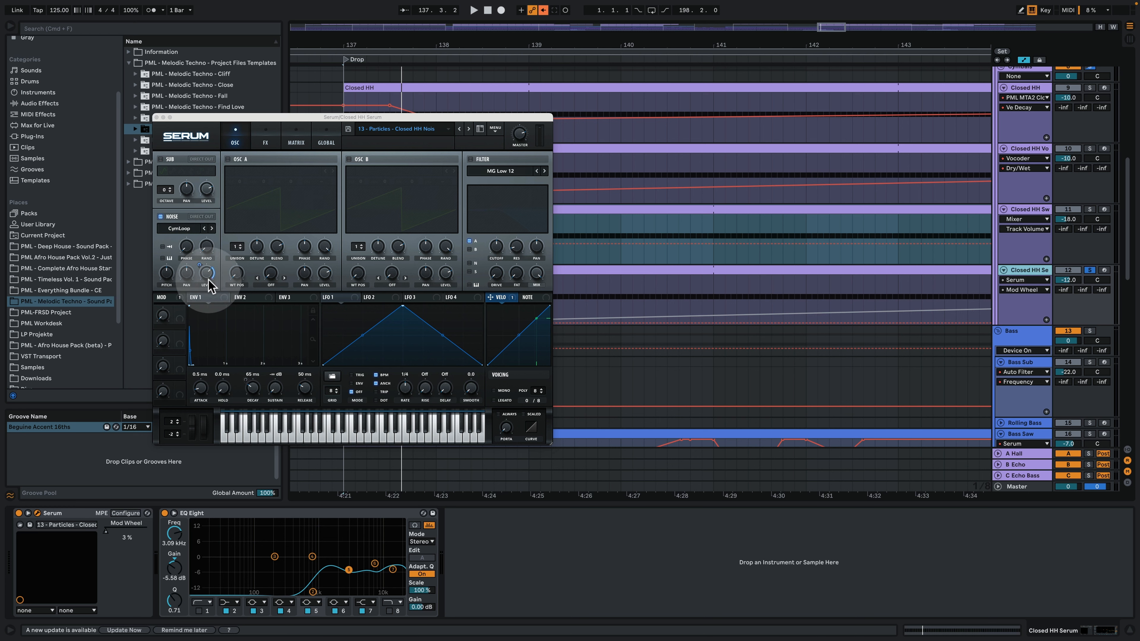
pyautogui.click(202, 297)
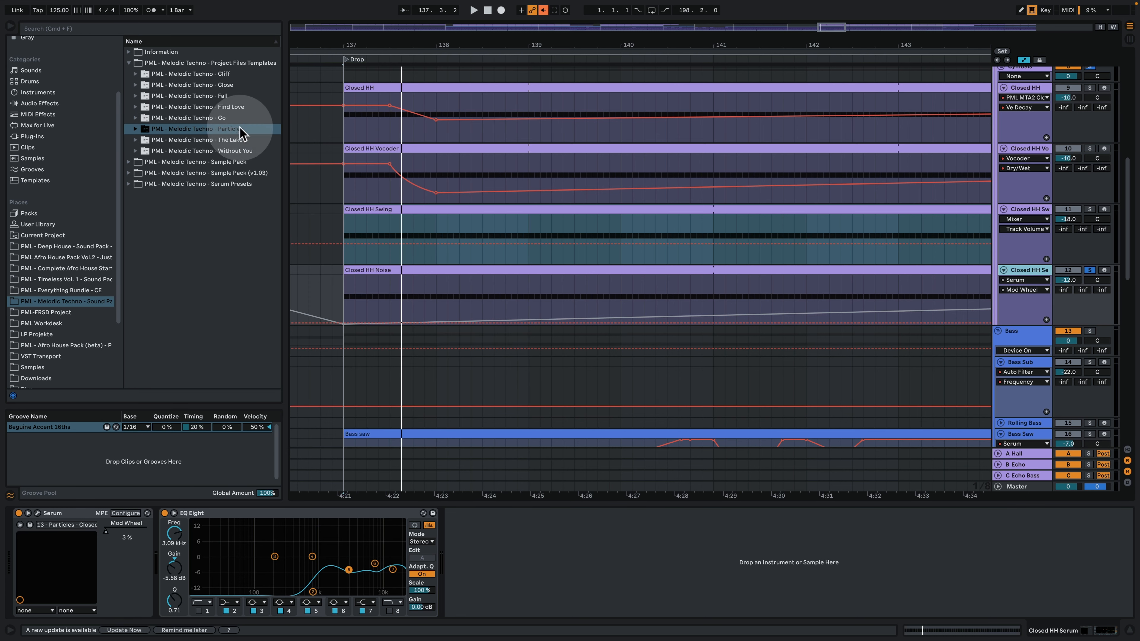
pyautogui.click(156, 117)
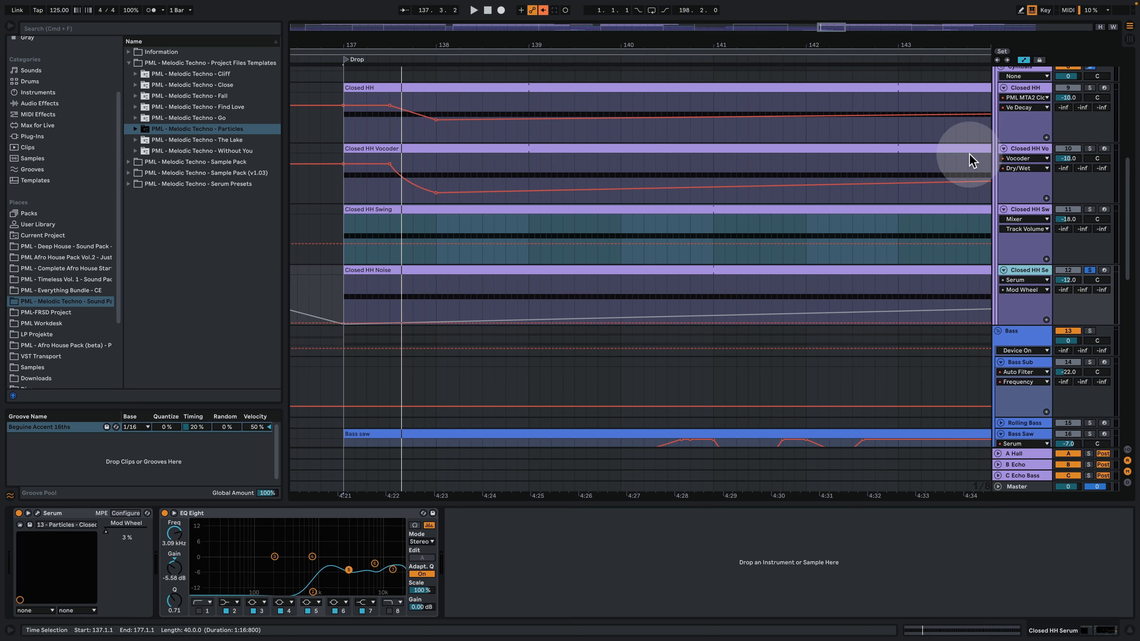
# Turn off the Closed HH Serum solo, solo the whole Drums group and play it from the Drop at bar 137.
pyautogui.click(1026, 153)
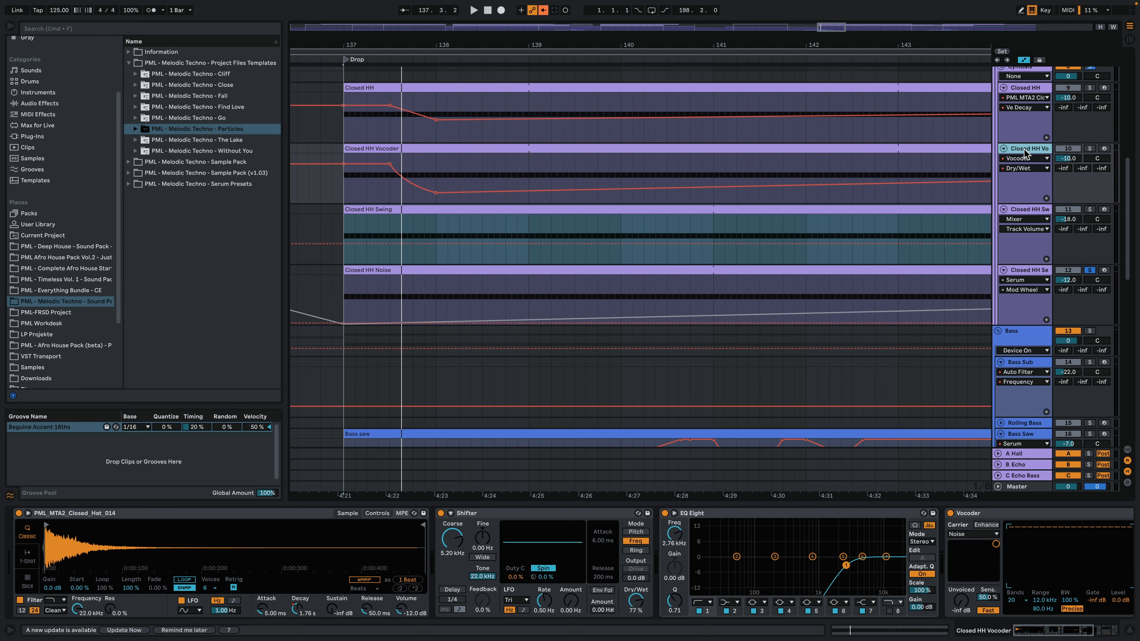
pyautogui.click(1090, 270)
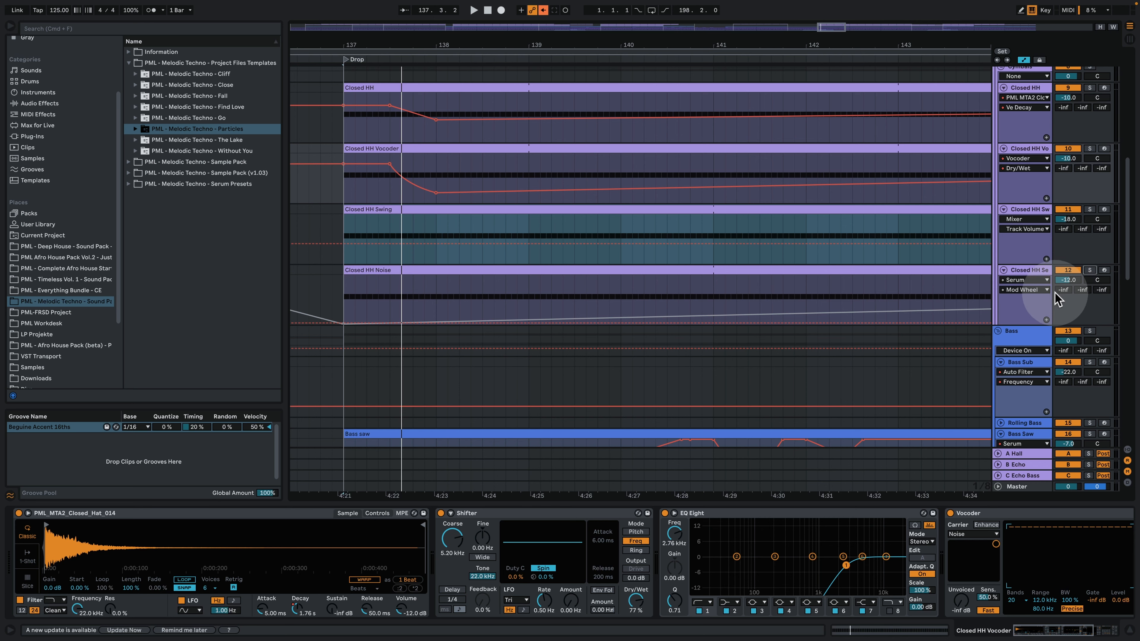
pyautogui.moveTo(539, 51); pyautogui.dragTo(509, 21)
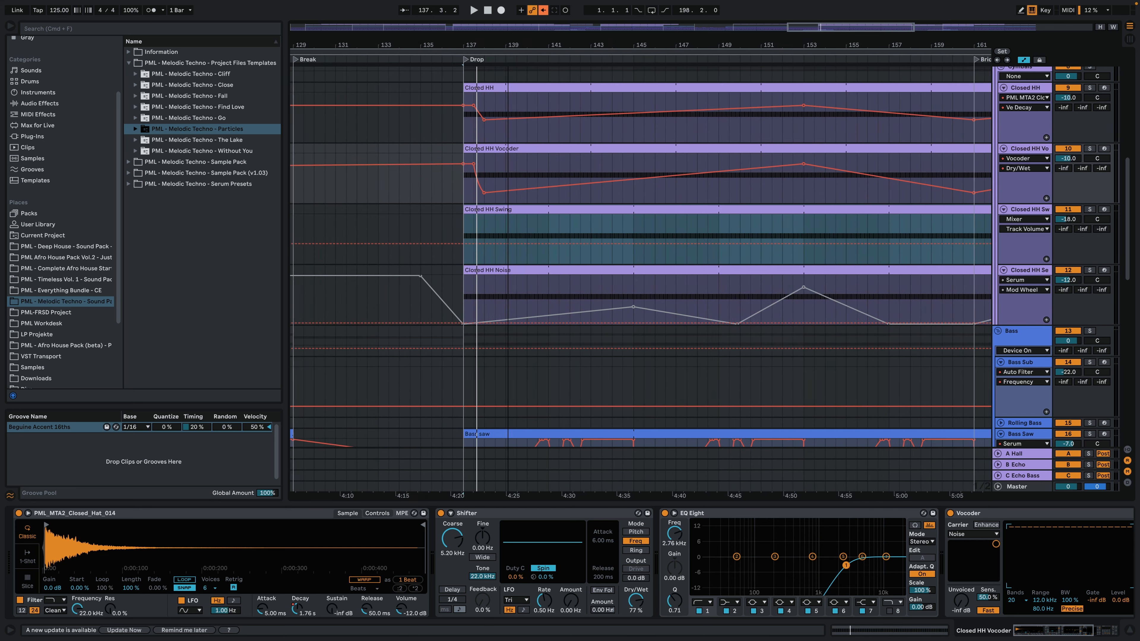
pyautogui.scroll(5, 603, 254)
pyautogui.scroll(-5, 676, 309)
pyautogui.scroll(8, 673, 314)
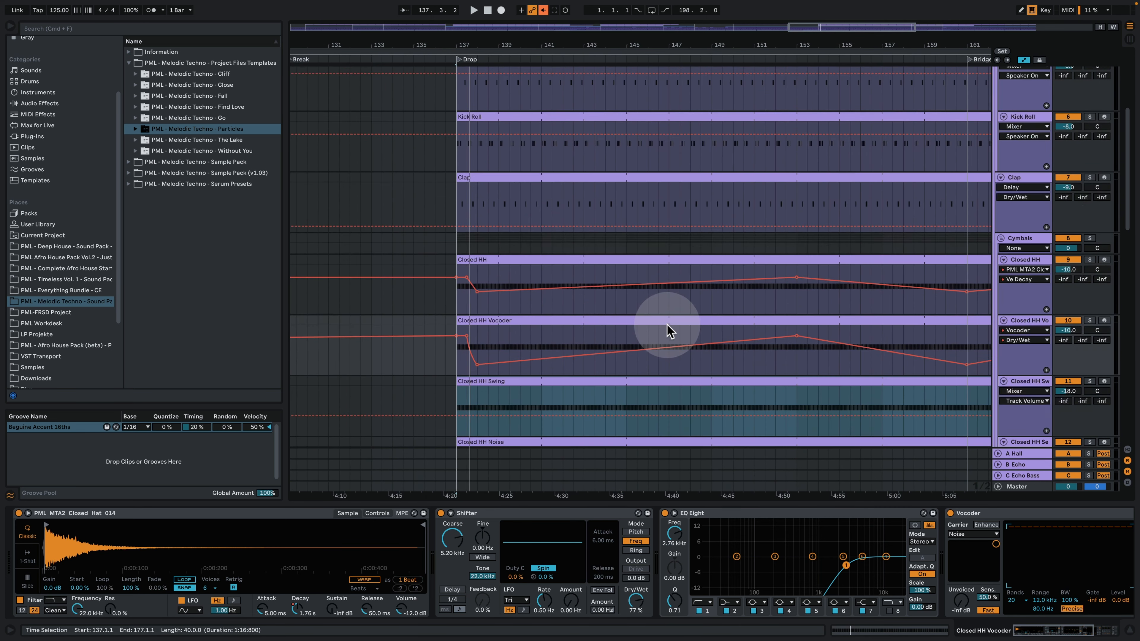
pyautogui.press('w')
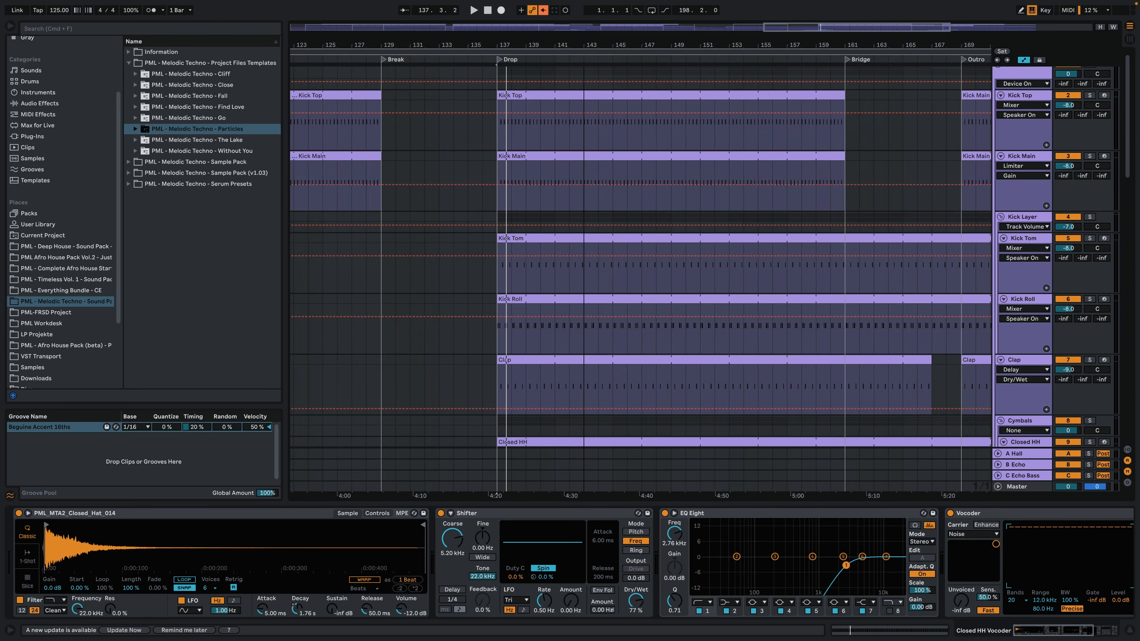
pyautogui.scroll(1, 1077, 91)
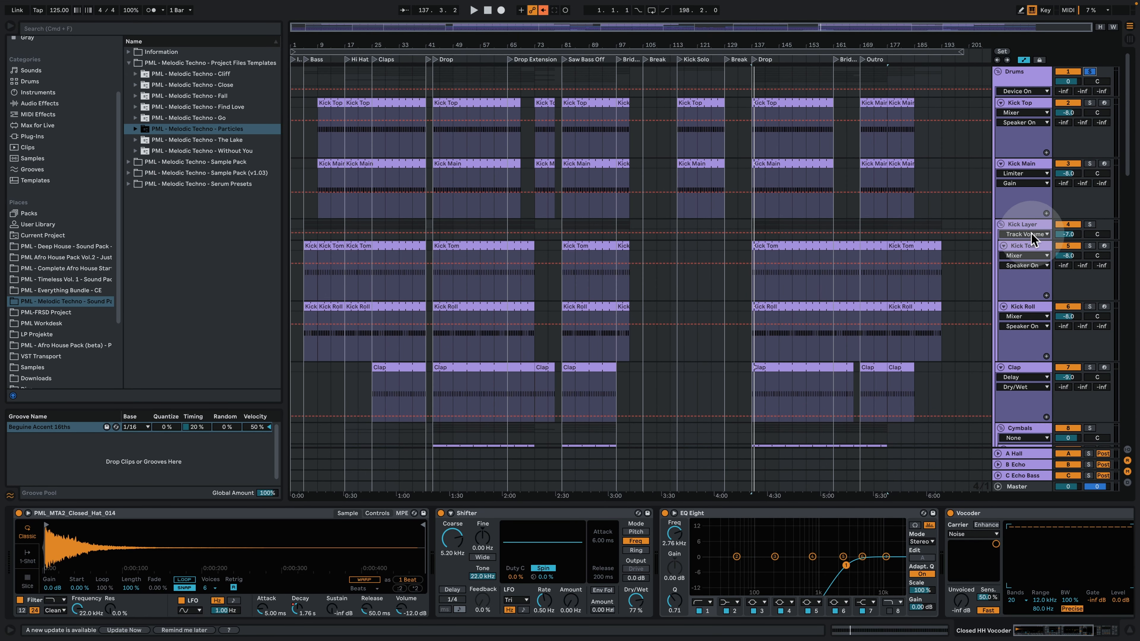
pyautogui.press('space')
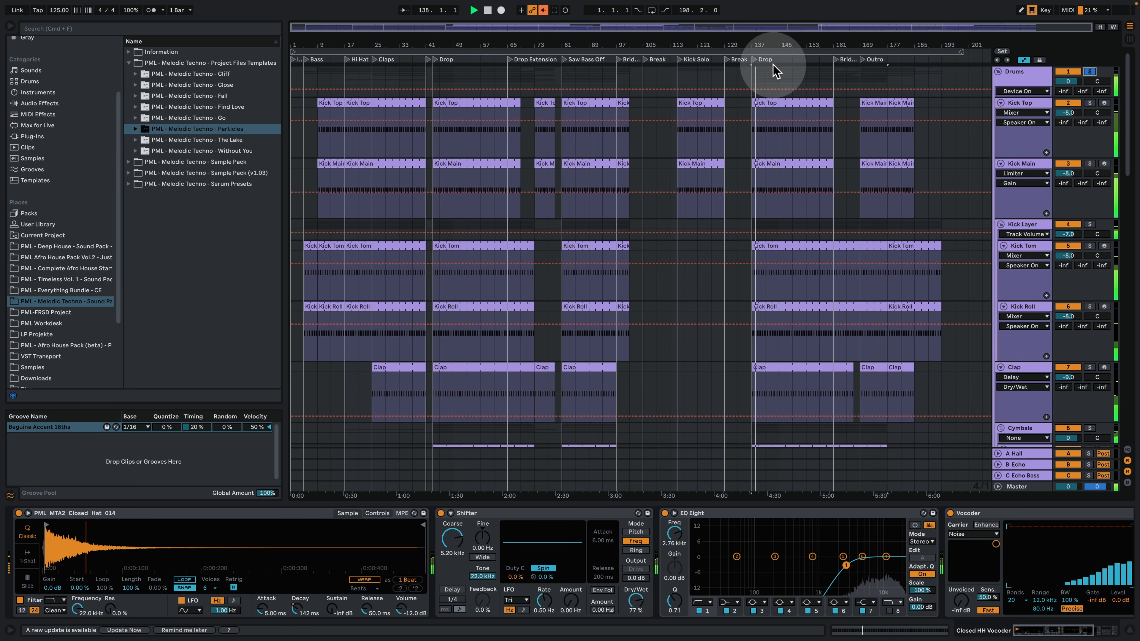
# Focus on the Drop section from bar 137 and restart playback of the soloed Drums group.
pyautogui.moveTo(781, 44); pyautogui.dragTo(544, 114)
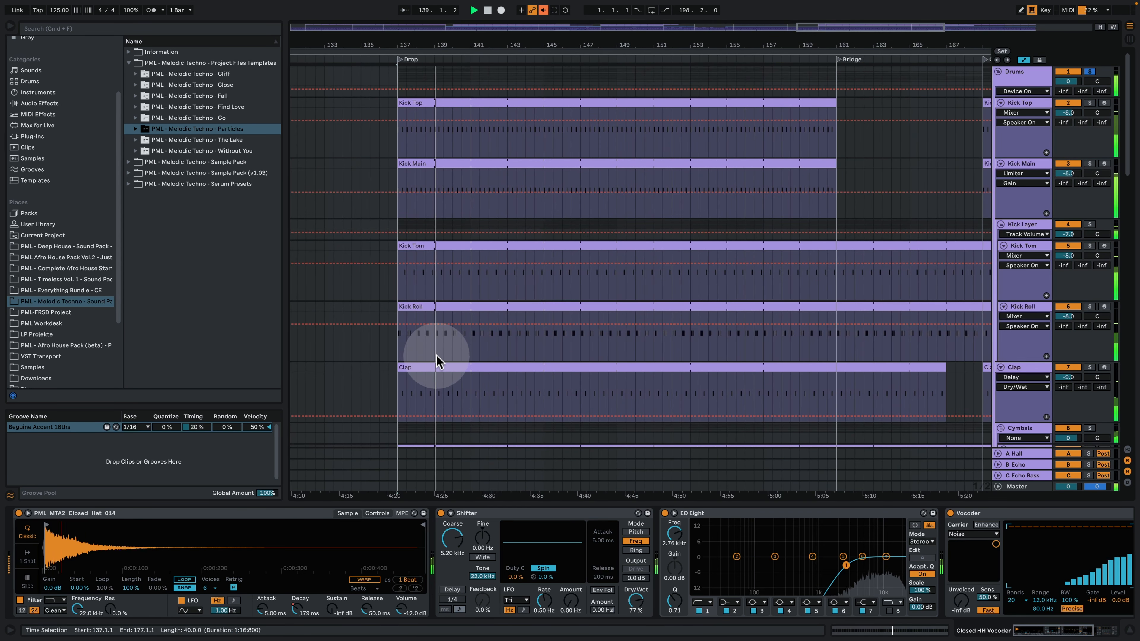
pyautogui.press('space')
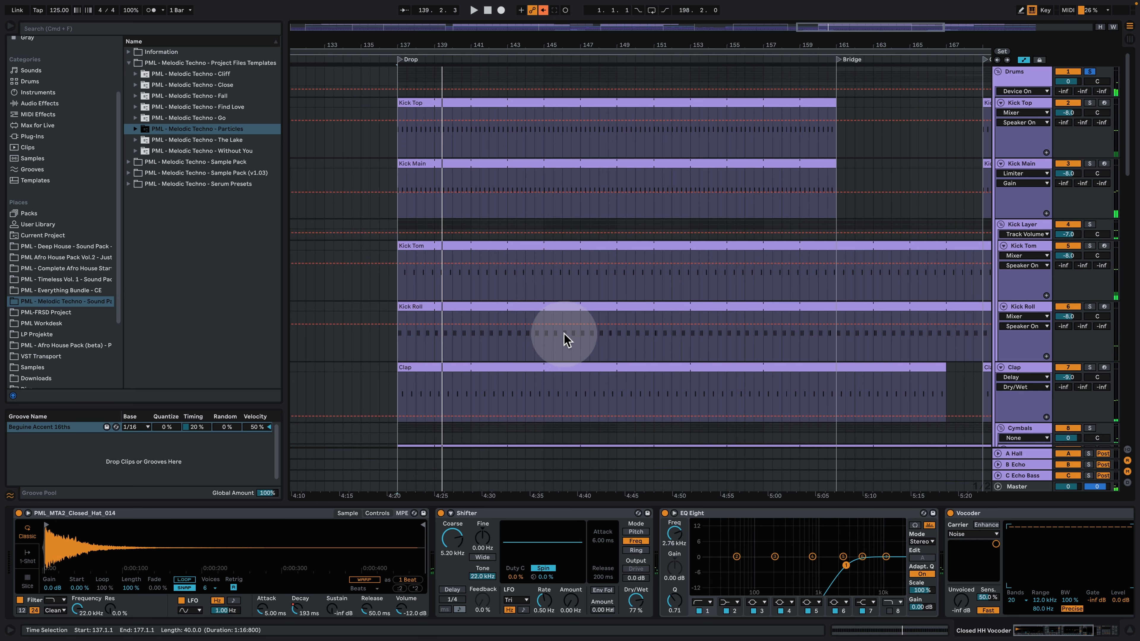
pyautogui.press('space')
pyautogui.scroll(-1, 691, 363)
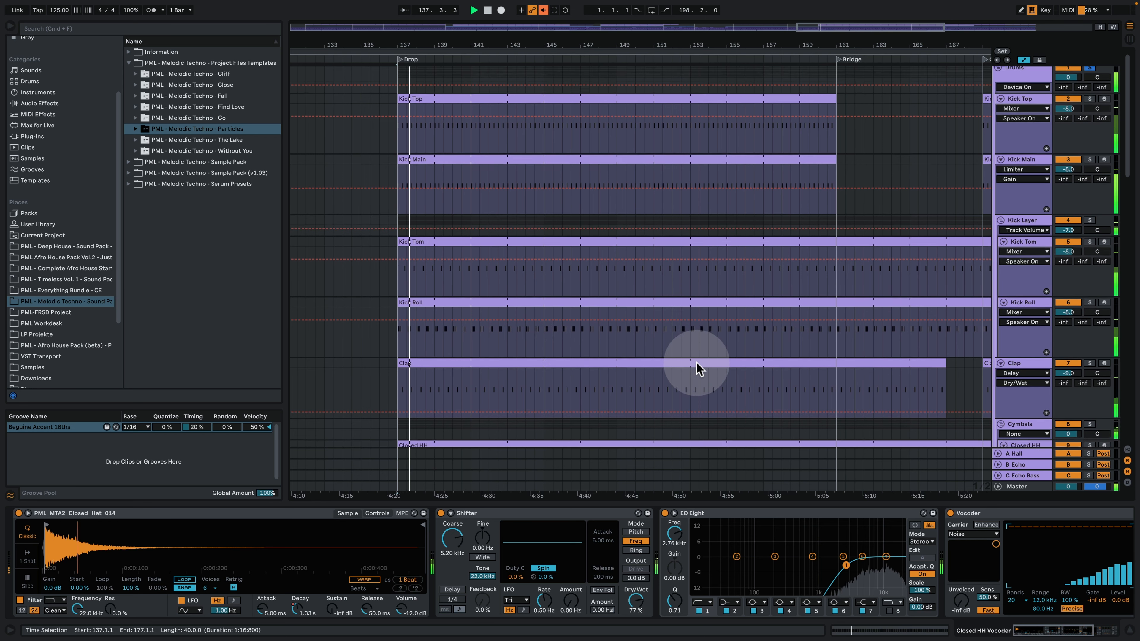
# Stop playback and collapse the Cymbals group beneath the Clap track.
pyautogui.scroll(-3, 699, 368)
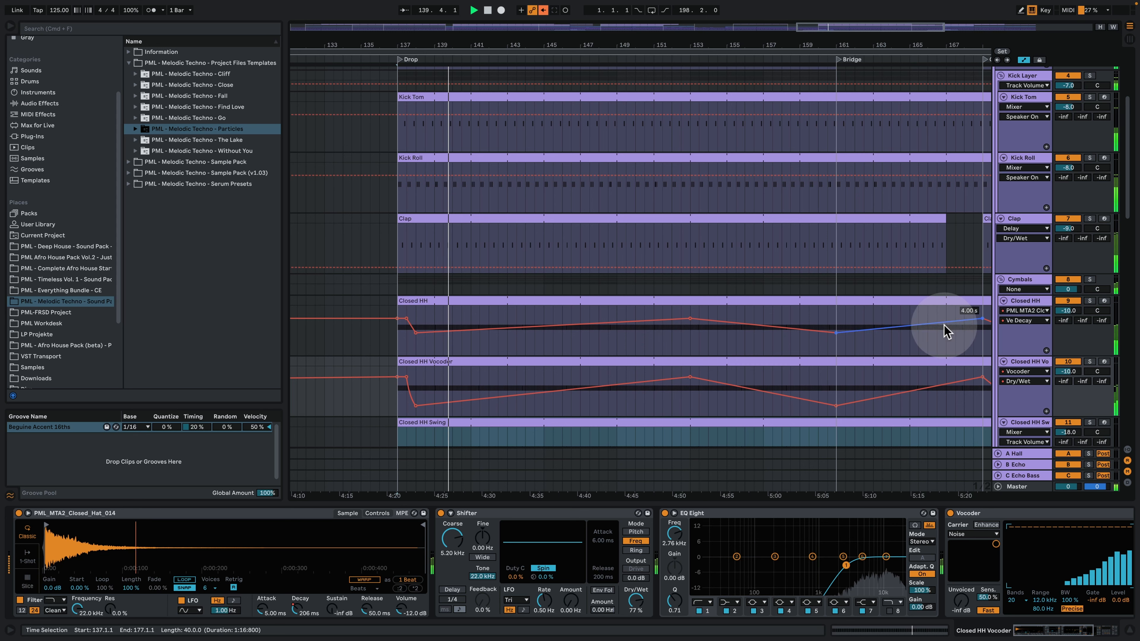
pyautogui.click(1011, 281)
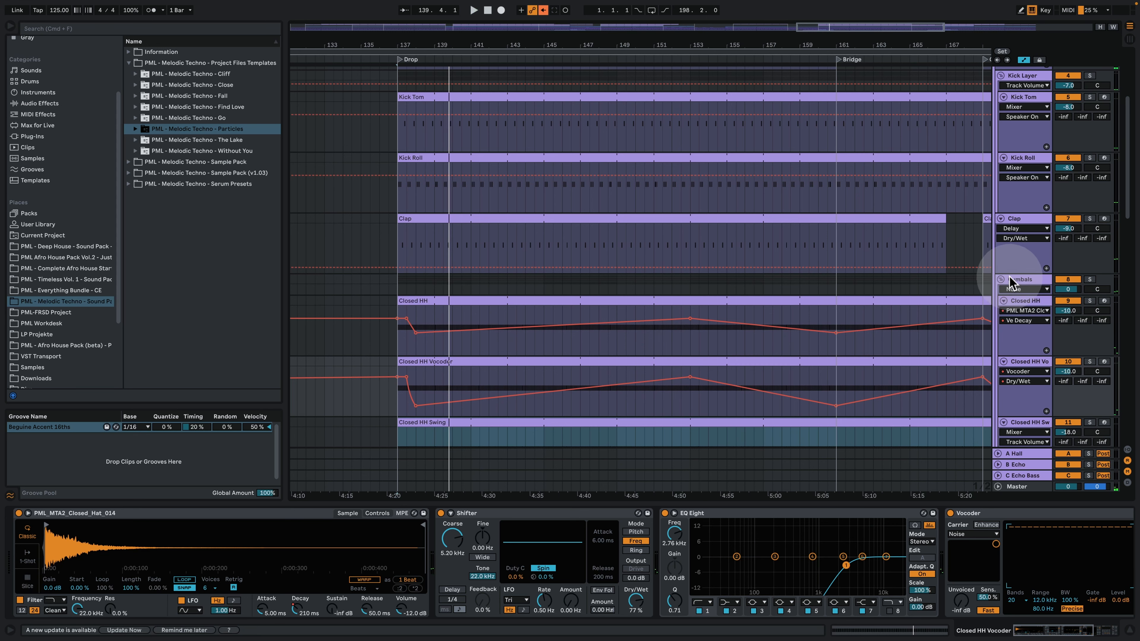
pyautogui.click(1000, 281)
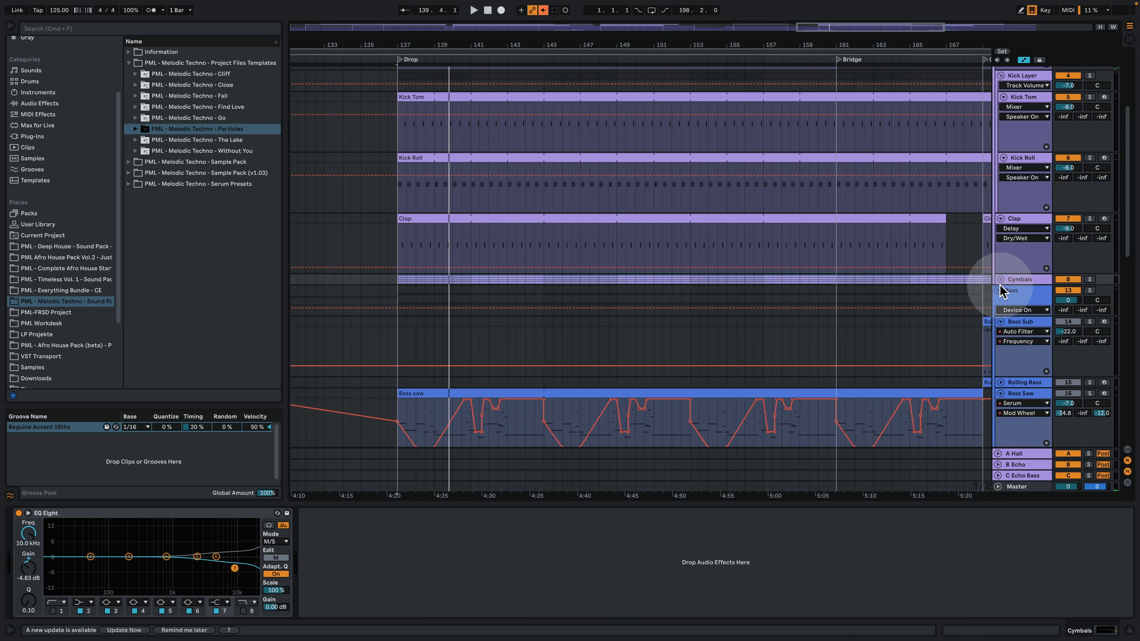
# Play the soloed Drums from bar 137 while inspecting the device chains of the Clap track and the Kick Layer group.
pyautogui.click(1010, 219)
pyautogui.scroll(2, 1008, 252)
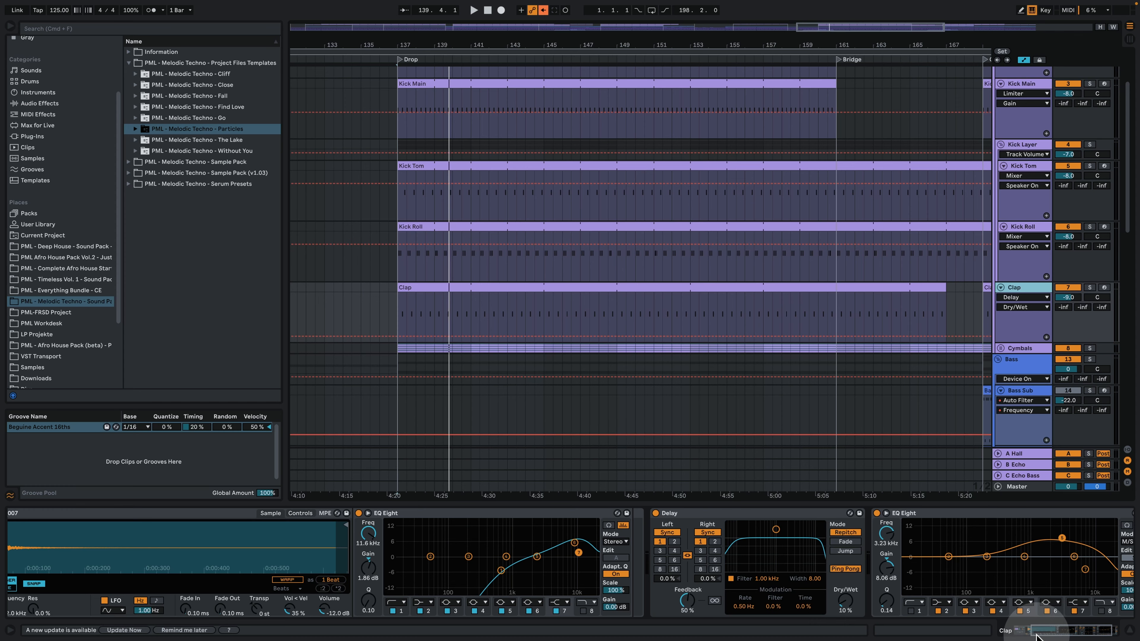
pyautogui.click(1037, 637)
pyautogui.press('space')
pyautogui.scroll(1, 988, 236)
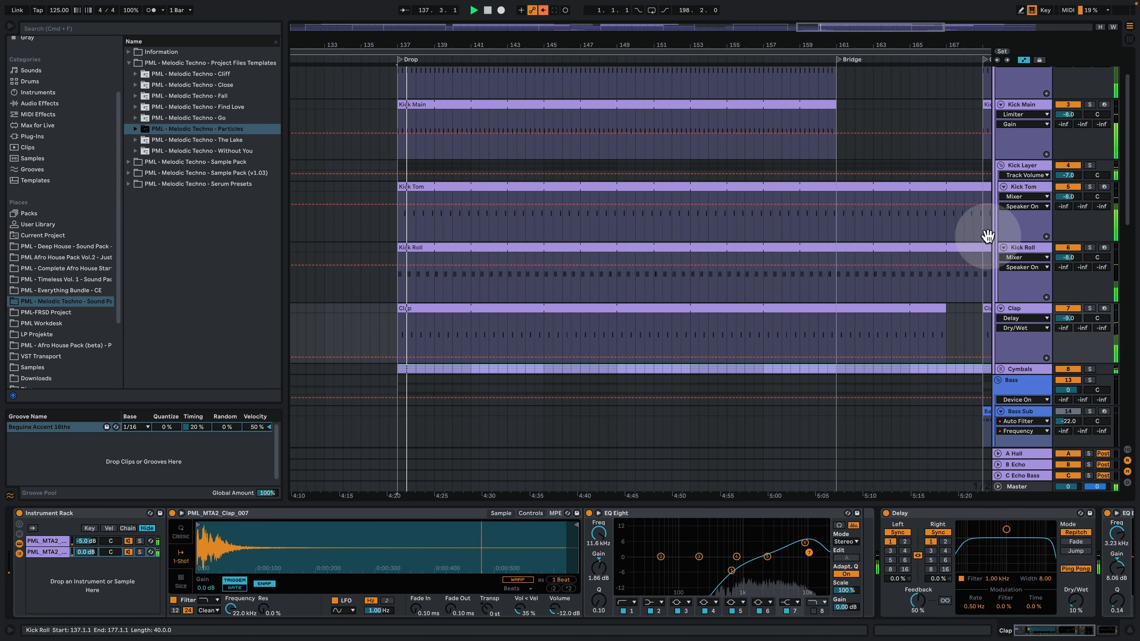
pyautogui.click(1037, 165)
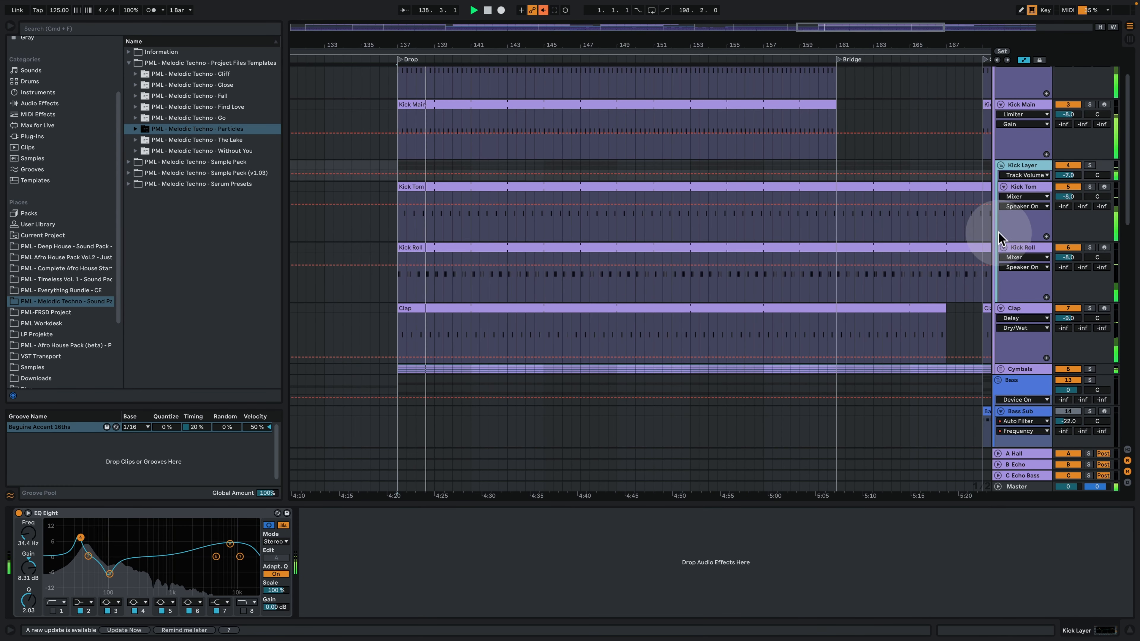
pyautogui.scroll(3, 999, 236)
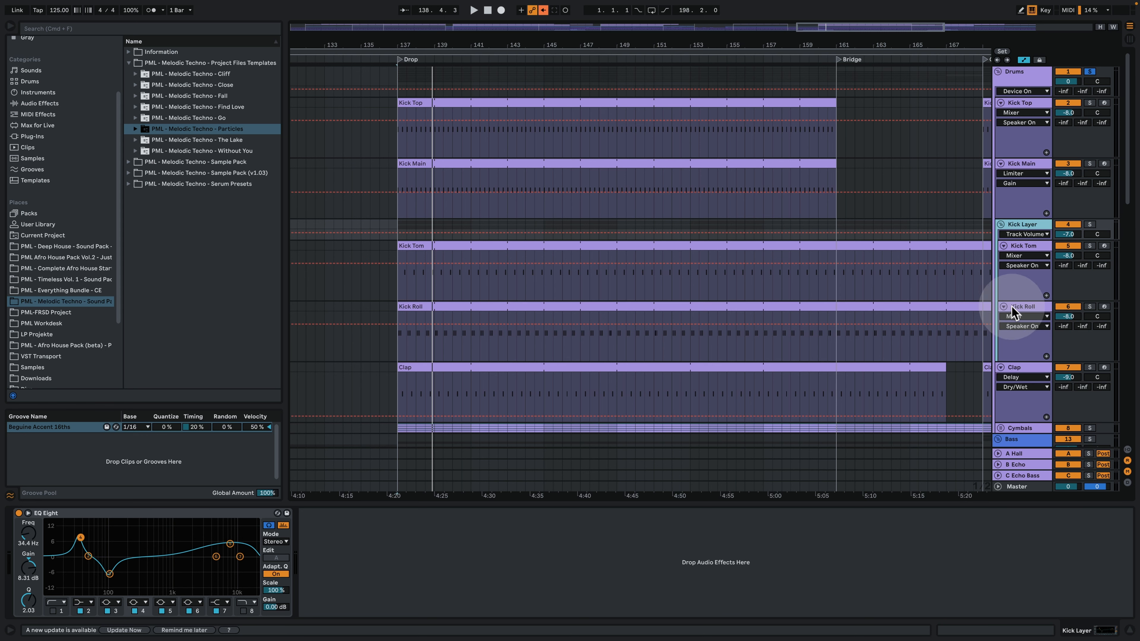
# Collapse the Kick Tom, Kick Roll and Clap tracks.
pyautogui.click(1004, 246)
pyautogui.click(1004, 257)
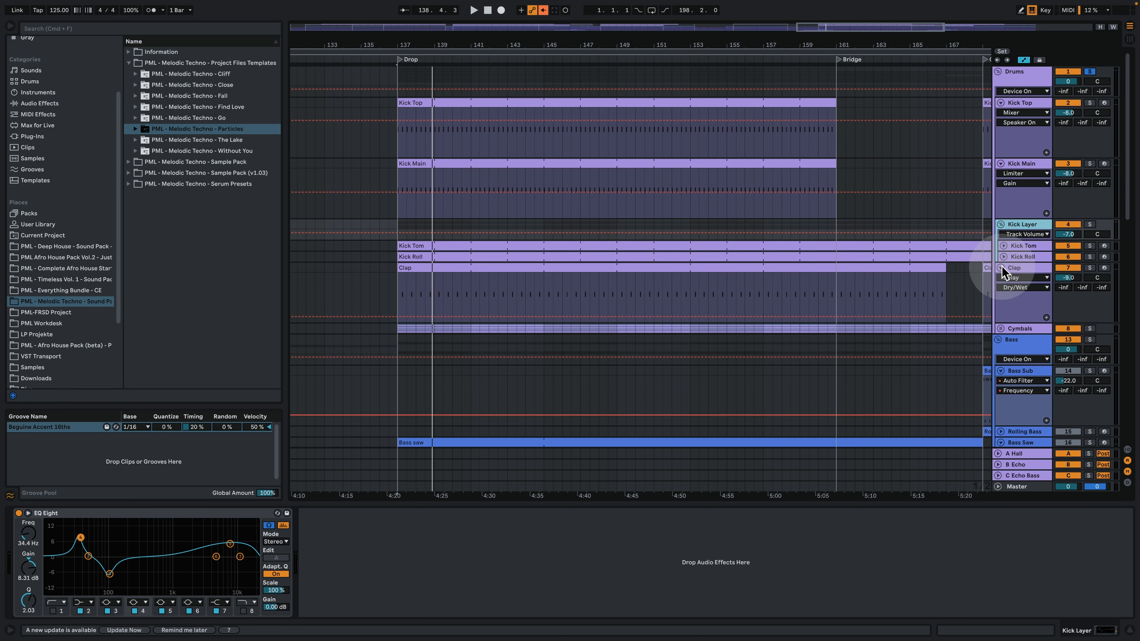
pyautogui.click(1004, 268)
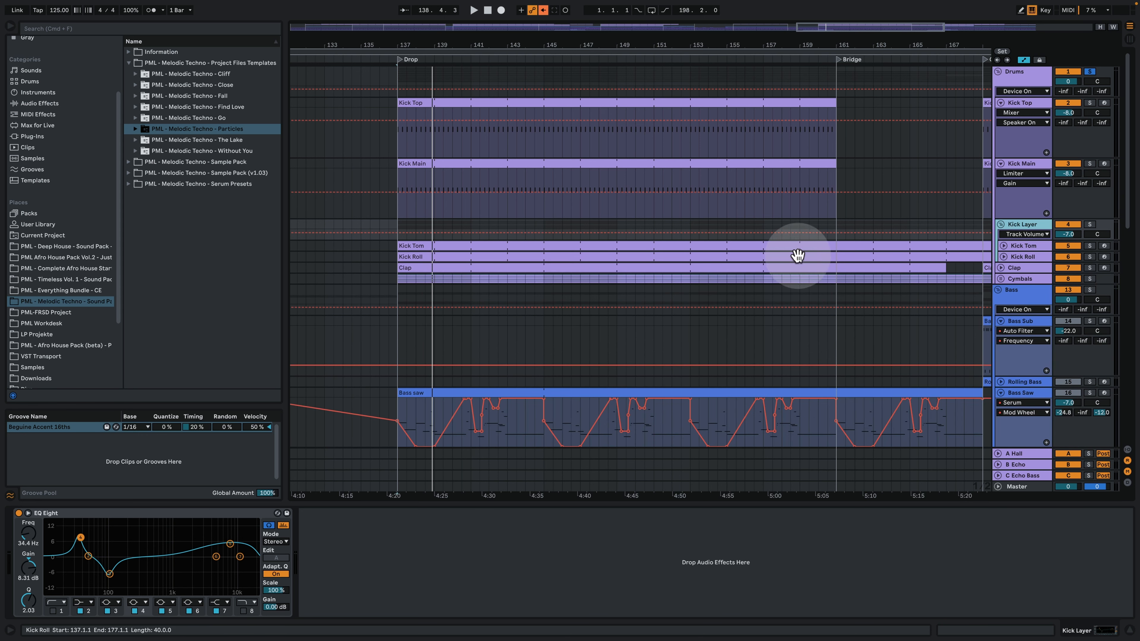
# Select the Kick Top and Kick Main tracks, optimize the arrangement height and hide the automation lanes.
pyautogui.click(1027, 132)
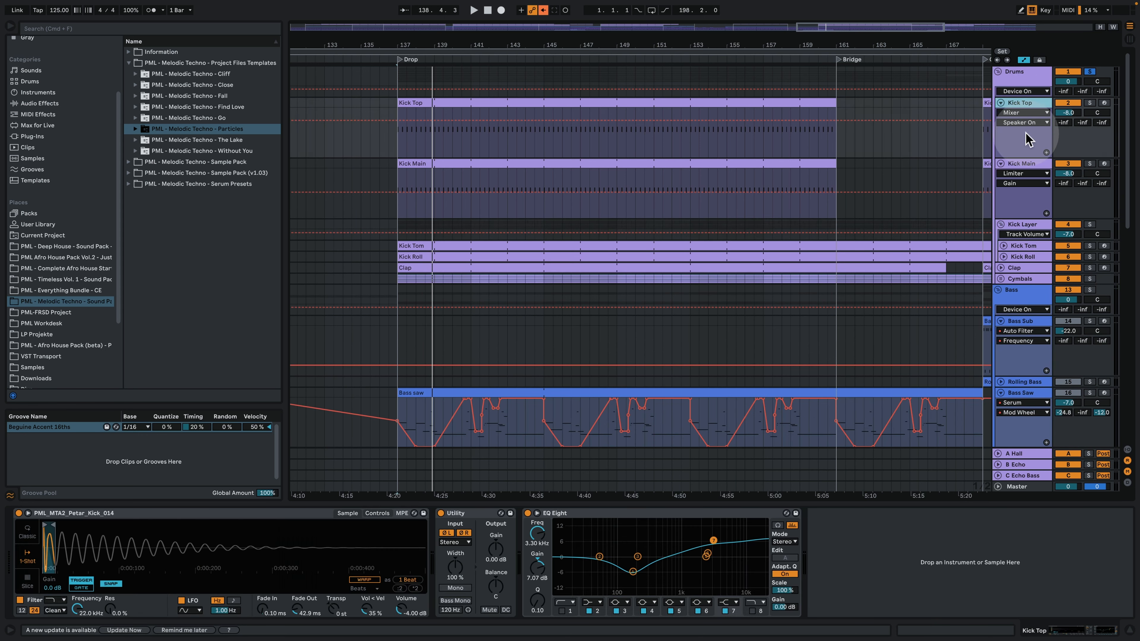
pyautogui.click(1025, 168)
pyautogui.click(1100, 28)
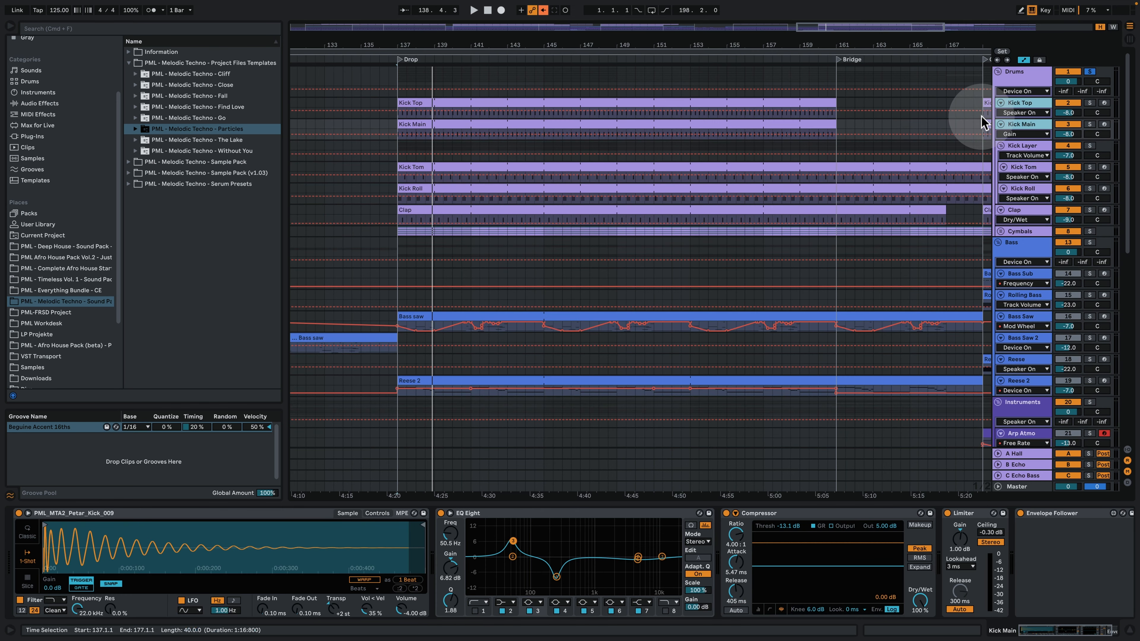
pyautogui.click(1025, 60)
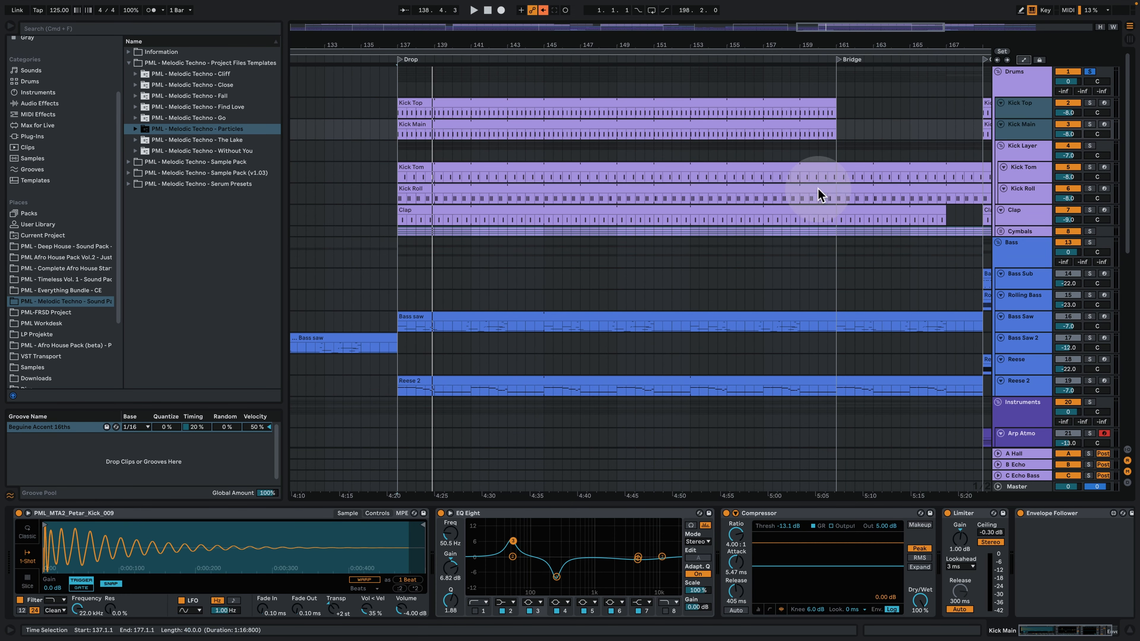
# Solo the Bass Sub track in the Outro and play its first clip from bar 169.
pyautogui.moveTo(617, 48); pyautogui.dragTo(652, 13)
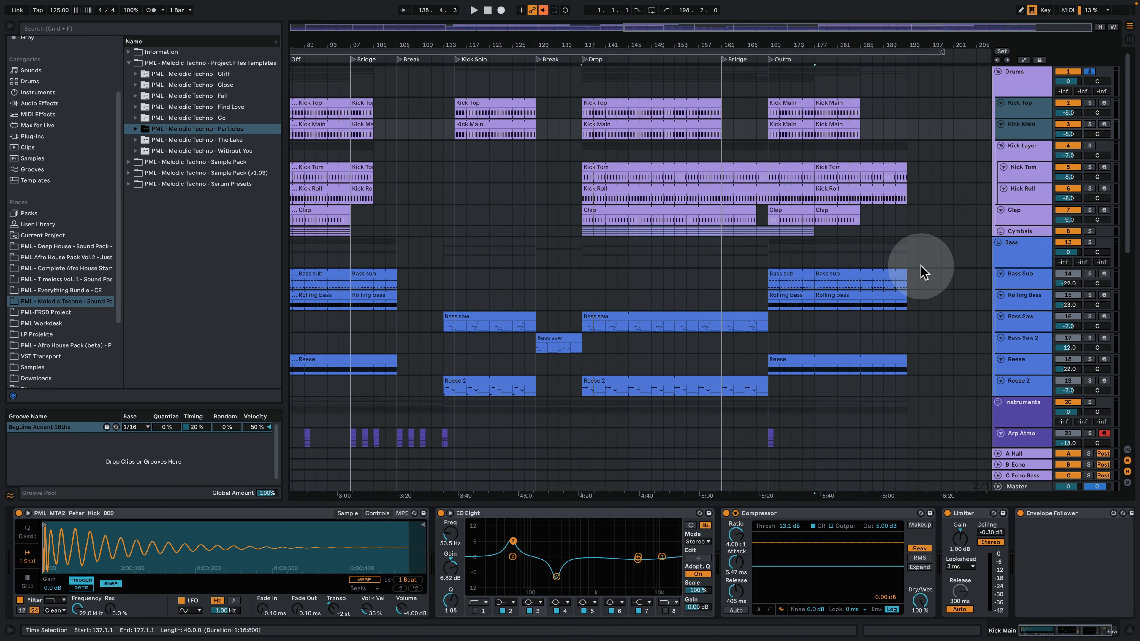
pyautogui.click(771, 267)
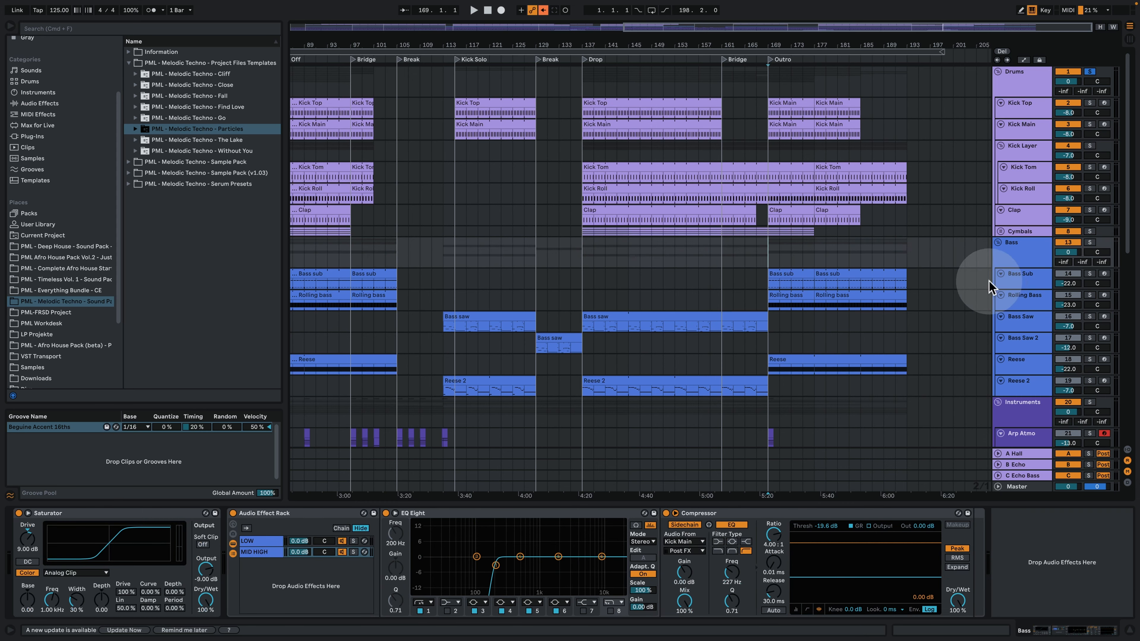
pyautogui.click(1030, 280)
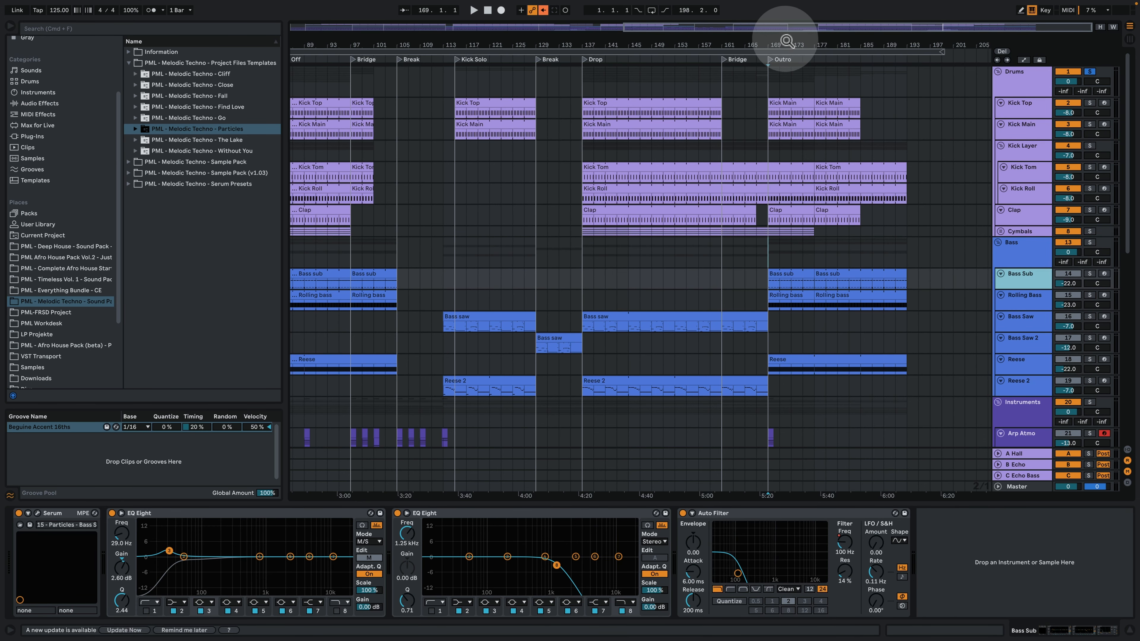
pyautogui.moveTo(787, 44); pyautogui.dragTo(590, 108)
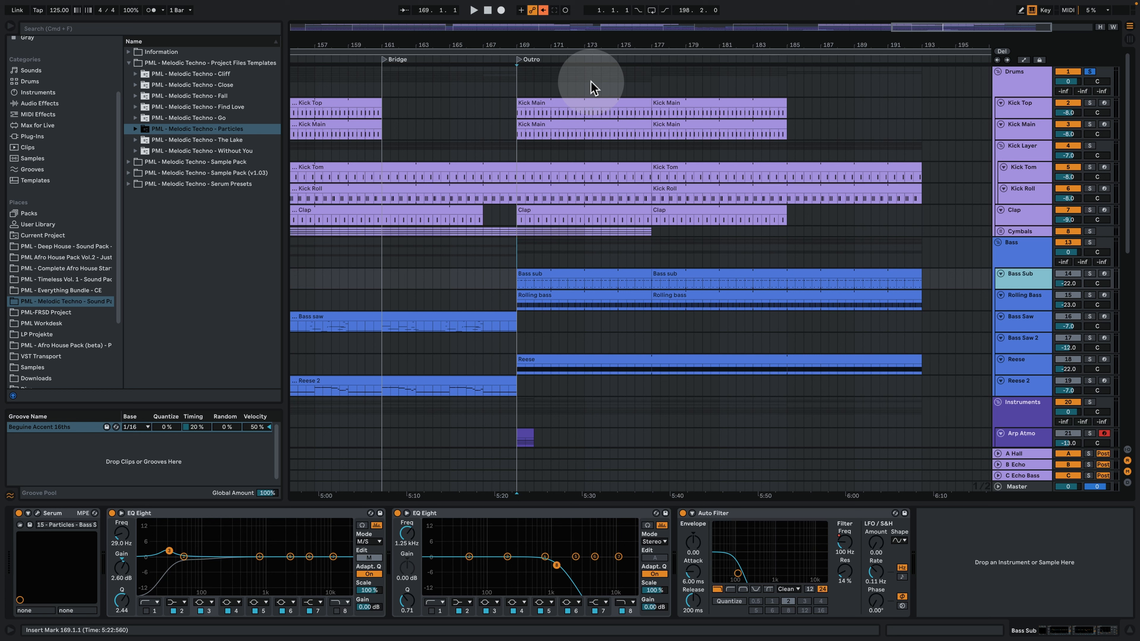
pyautogui.click(535, 274)
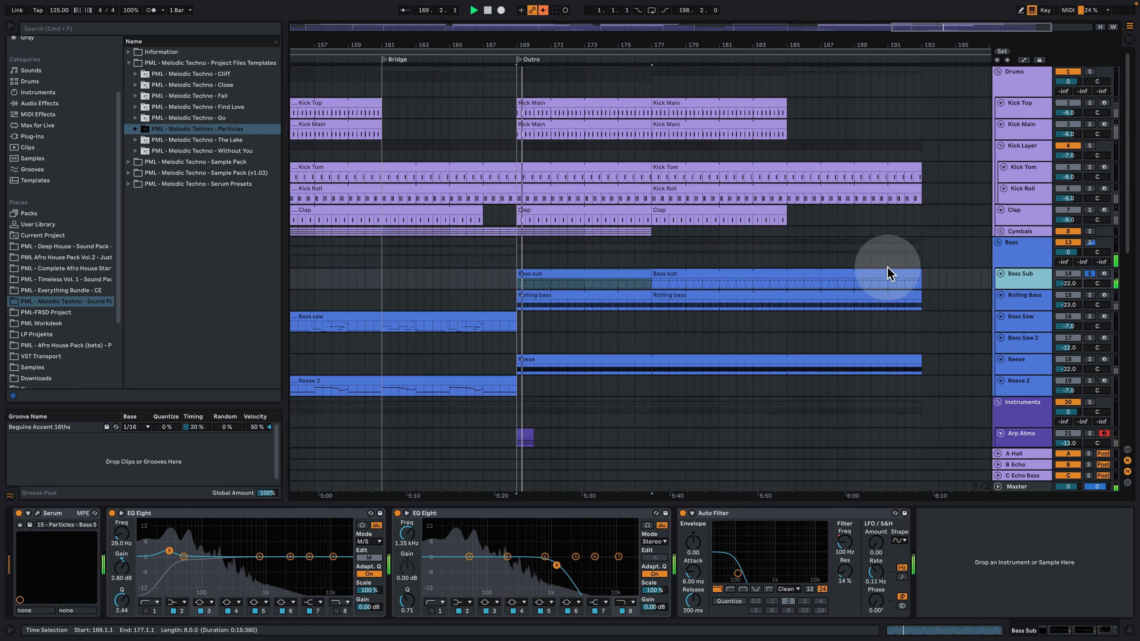
# Open the Bass sub clip's MIDI notes, play them back, and return to the track's device chain.
pyautogui.click(585, 276)
pyautogui.doubleClick(584, 276)
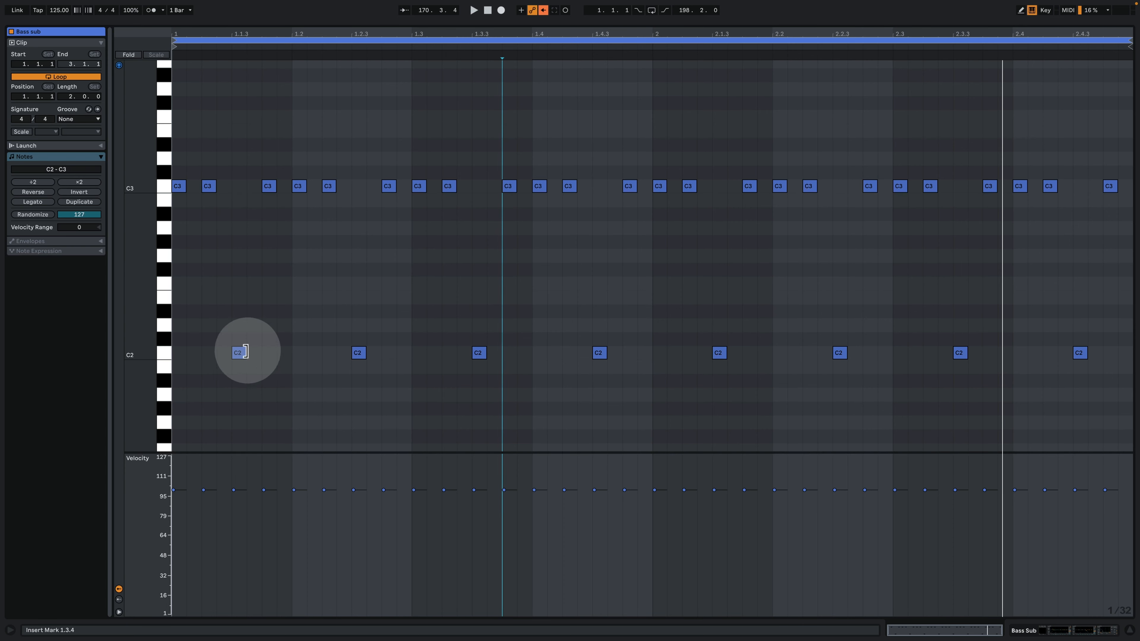
pyautogui.press('space')
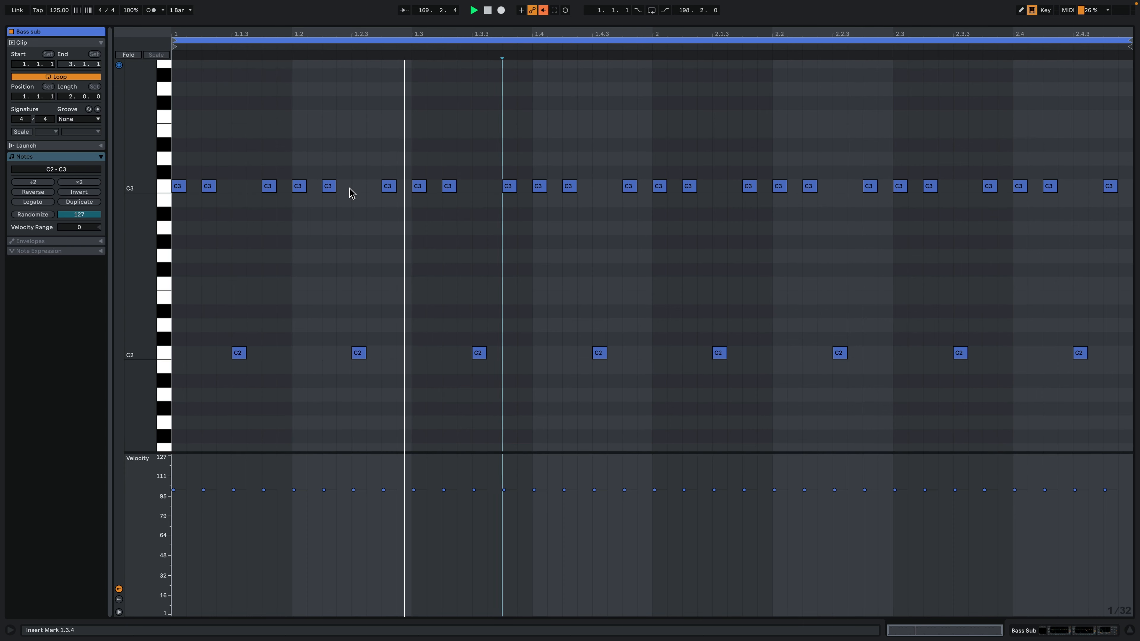
pyautogui.press('space')
pyautogui.click(1042, 634)
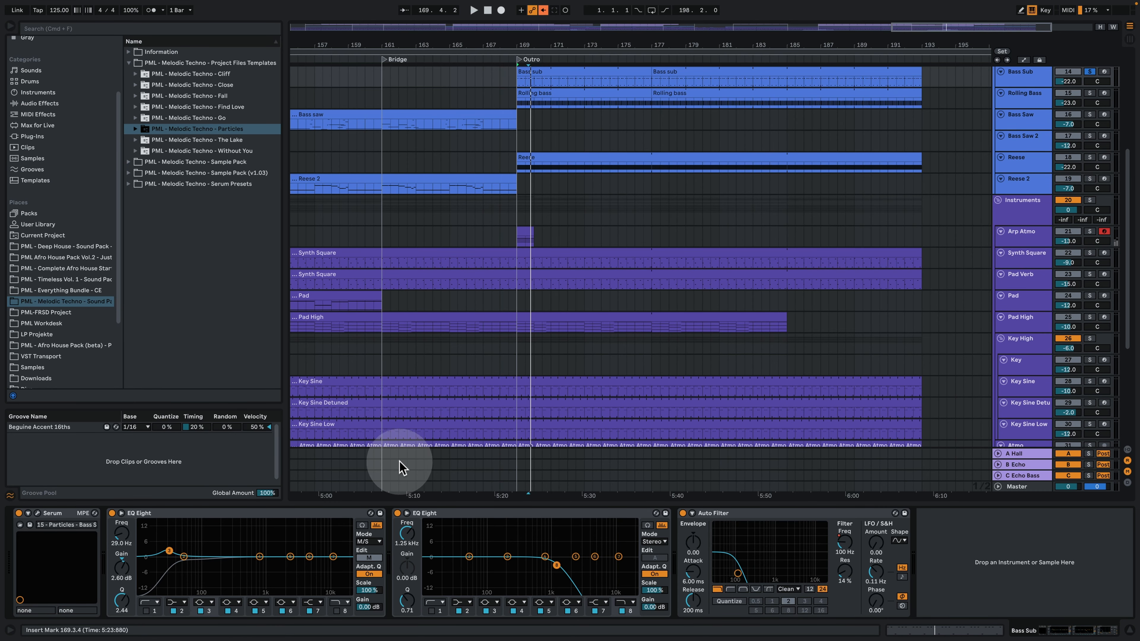
# Solo Kick Main alongside Bass Sub and play the two together in the Outro.
pyautogui.scroll(3, 641, 321)
pyautogui.scroll(2, 638, 322)
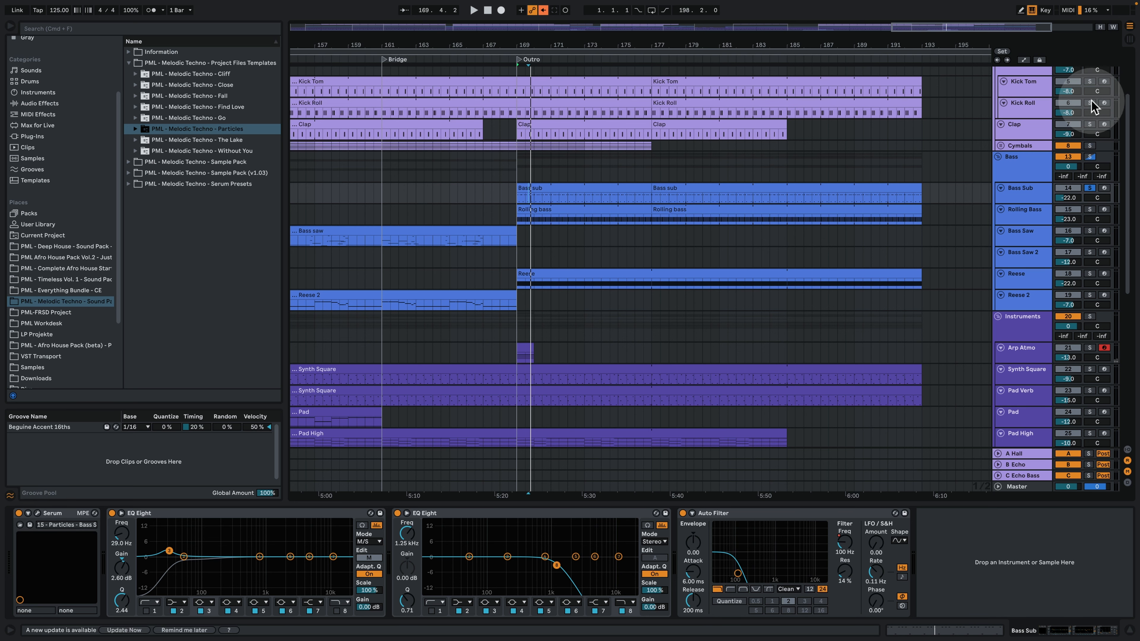
pyautogui.scroll(2, 1081, 144)
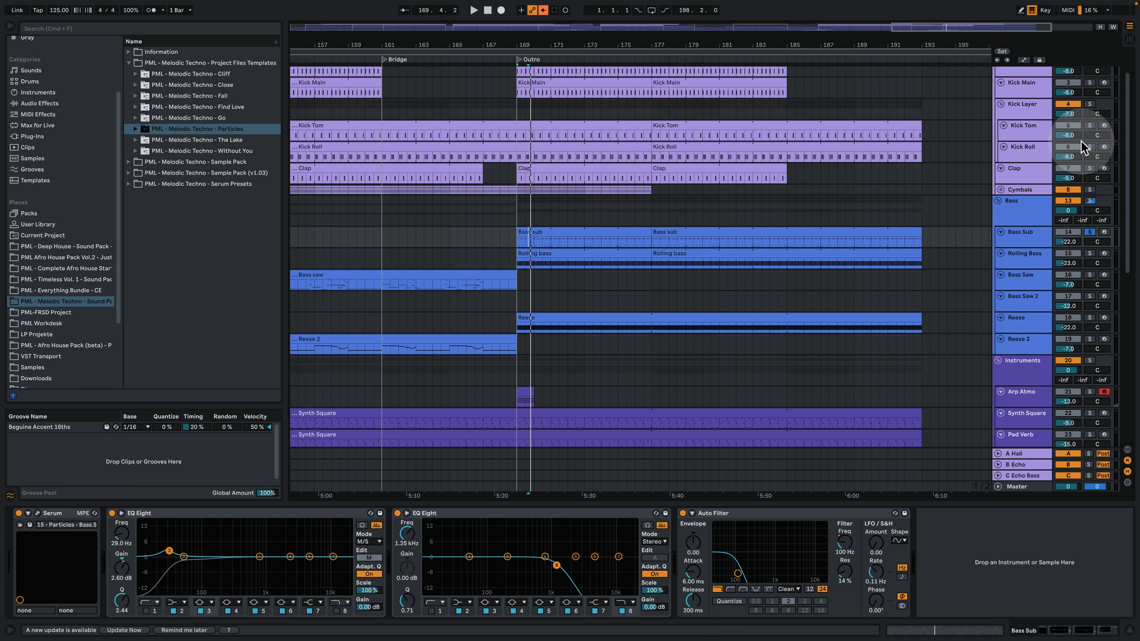
pyautogui.click(1091, 83)
pyautogui.press('space')
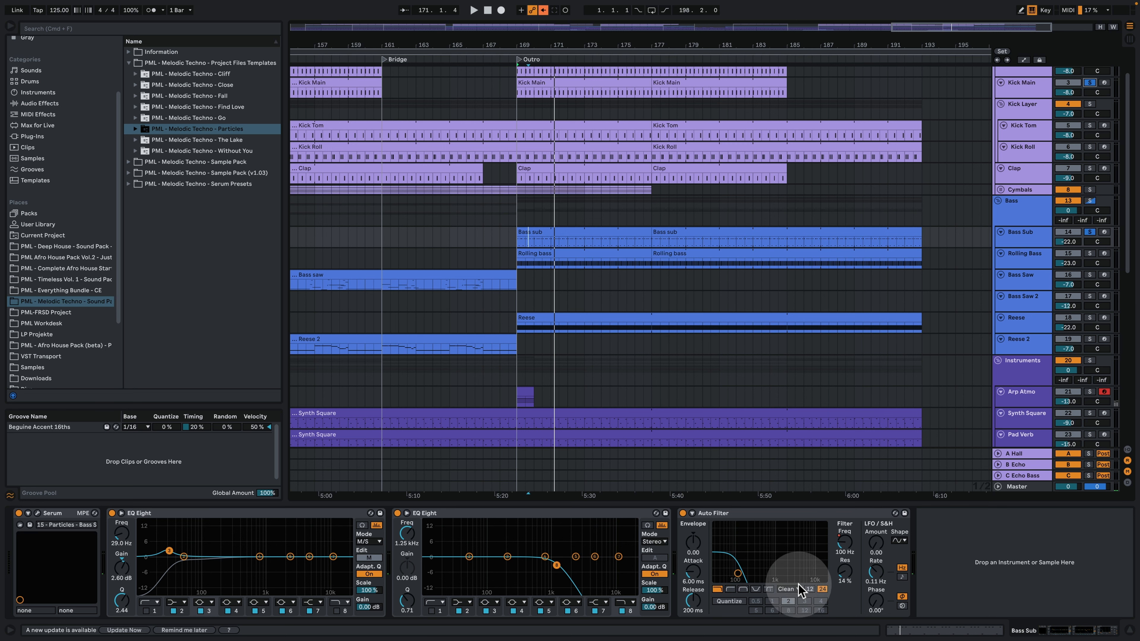
# Show automation, enlarge the Bass Sub track, and play its Auto Filter frequency rise from bar 181.
pyautogui.click(1024, 60)
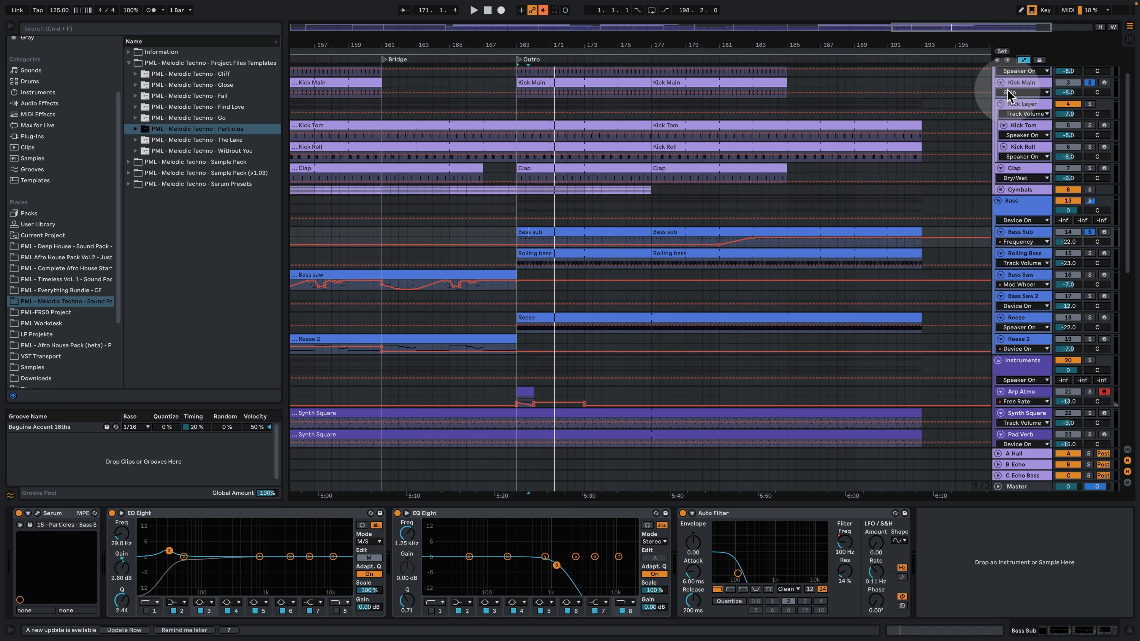
pyautogui.moveTo(1031, 245); pyautogui.dragTo(1031, 295)
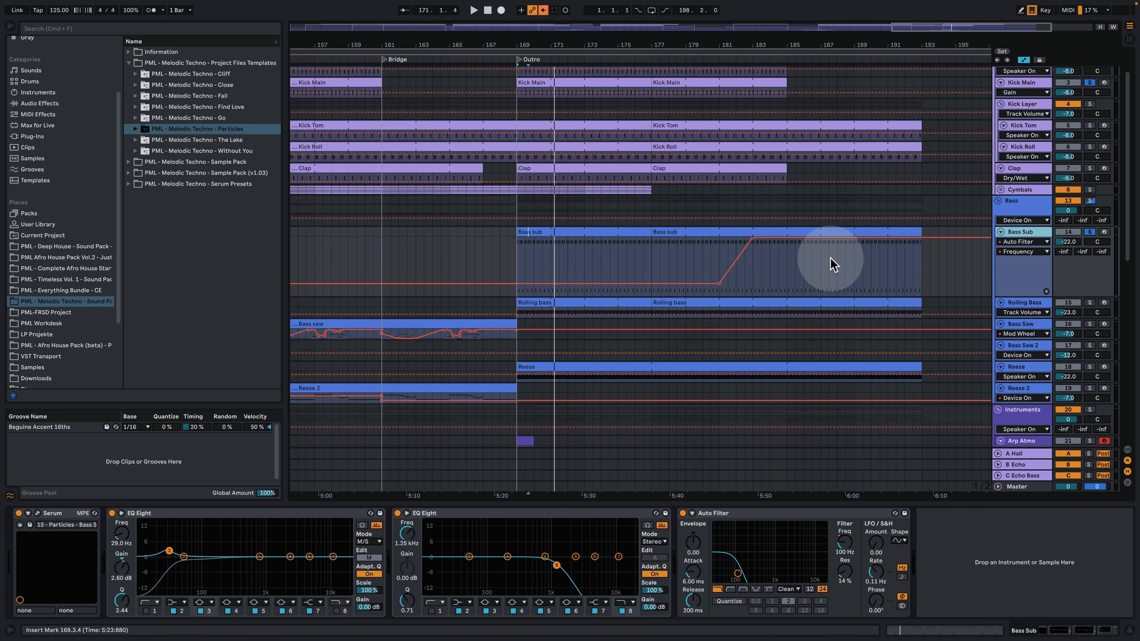
pyautogui.click(729, 246)
pyautogui.press('space')
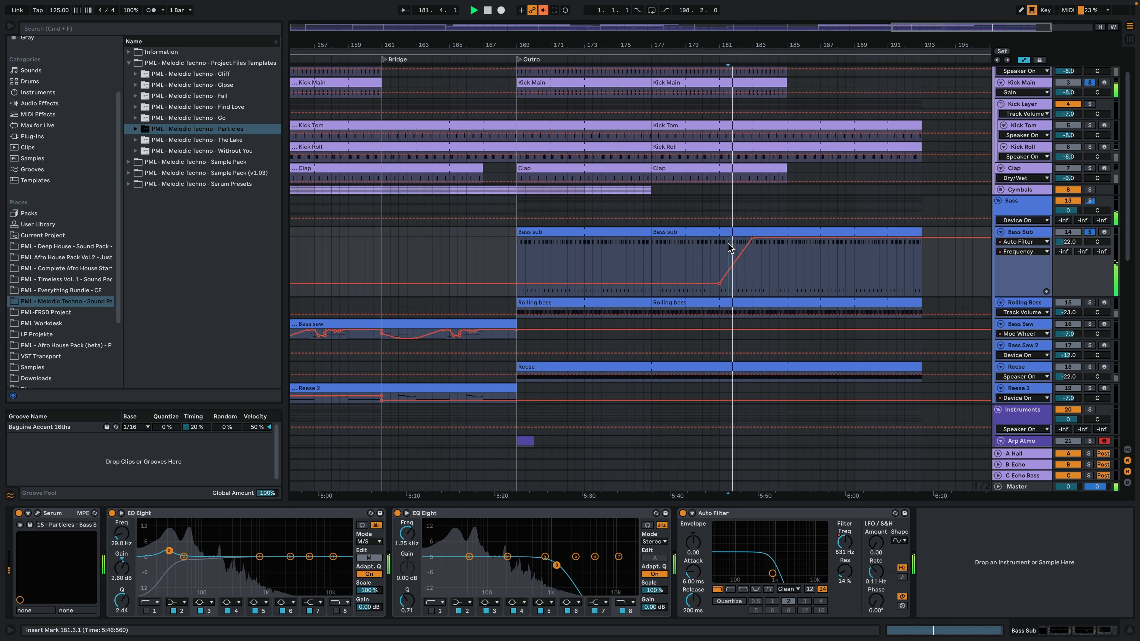
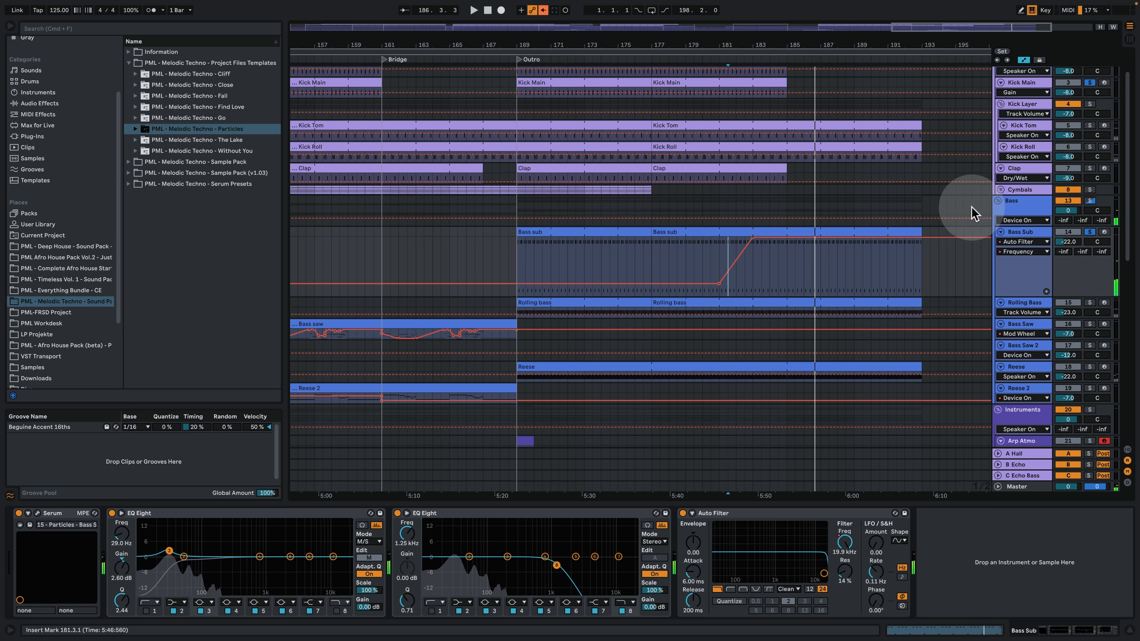
# Solo only the Rolling Bass track and play its first Outro clip from bar 169.
pyautogui.click(1019, 309)
pyautogui.click(1091, 302)
pyautogui.click(530, 302)
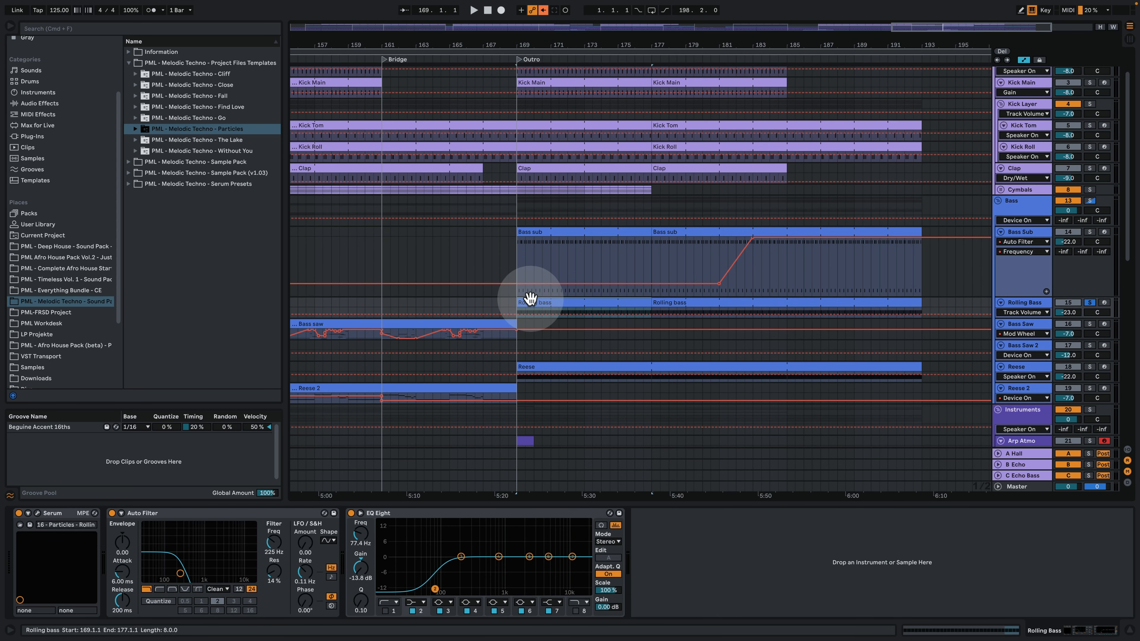
pyautogui.press('space')
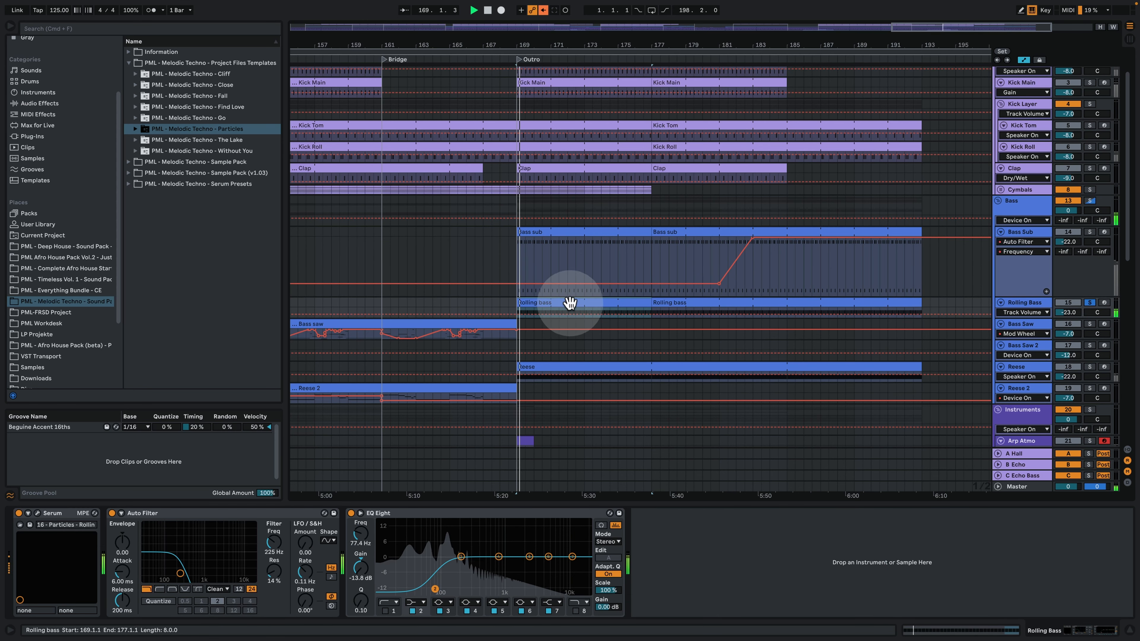
# Open the Rolling bass clip's MIDI notes, examine the pattern during playback, and stop.
pyautogui.doubleClick(568, 304)
pyautogui.click(487, 366)
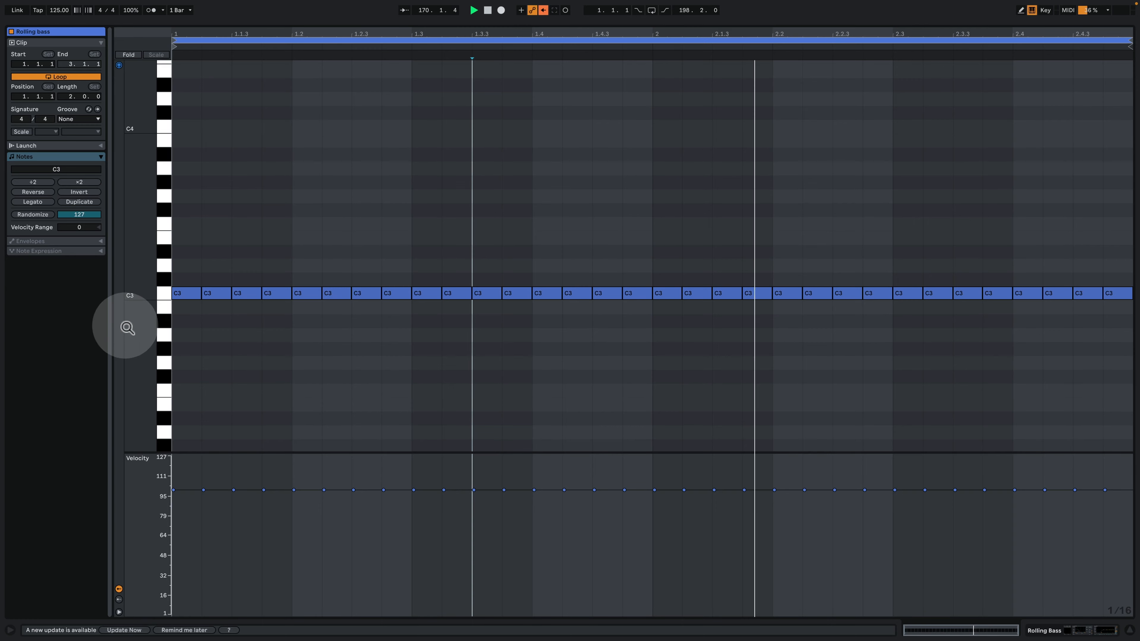
pyautogui.moveTo(122, 326); pyautogui.dragTo(119, 365)
pyautogui.press('space')
pyautogui.moveTo(140, 279); pyautogui.dragTo(151, 286)
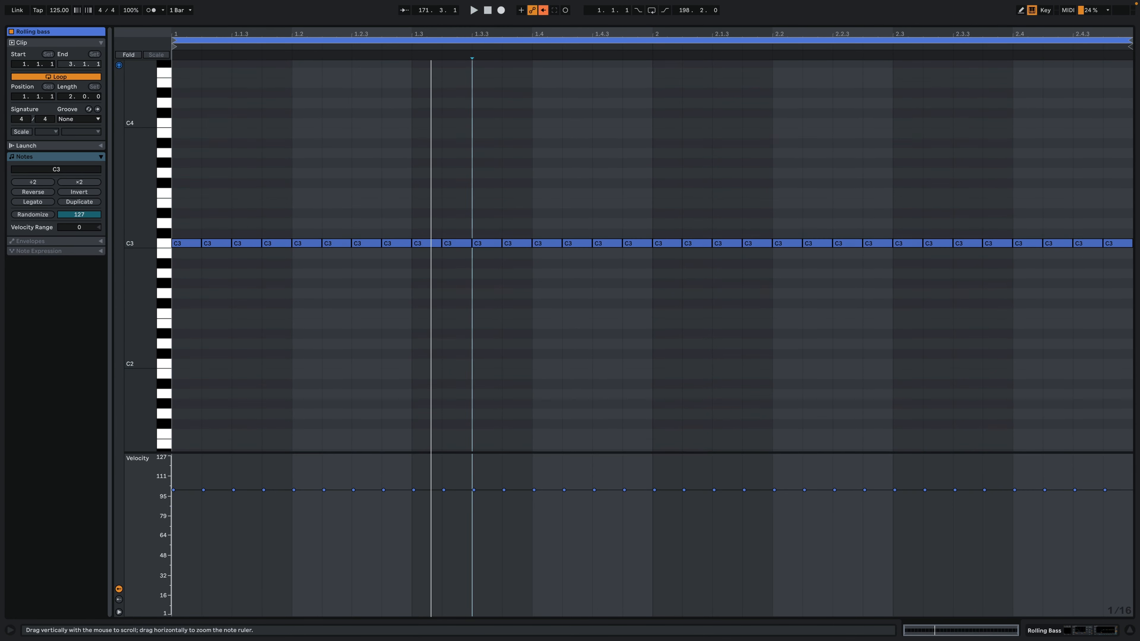
# Return to the Rolling Bass device chain and open its Serum plug-in to inspect the oscillators, filter and Env 1.
pyautogui.click(1105, 632)
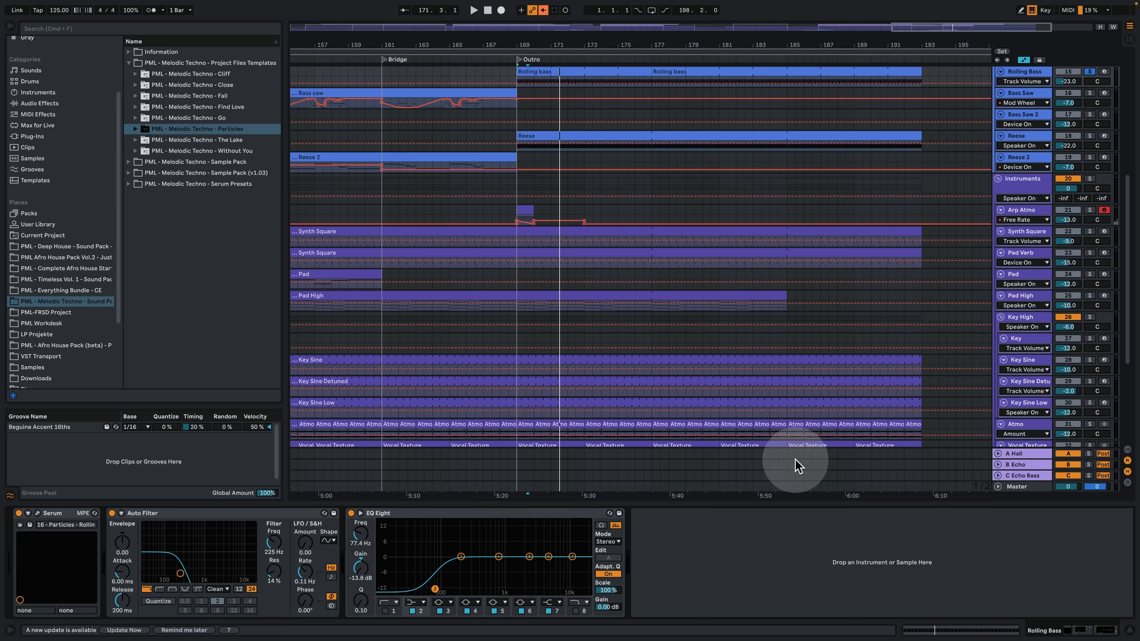
pyautogui.click(55, 517)
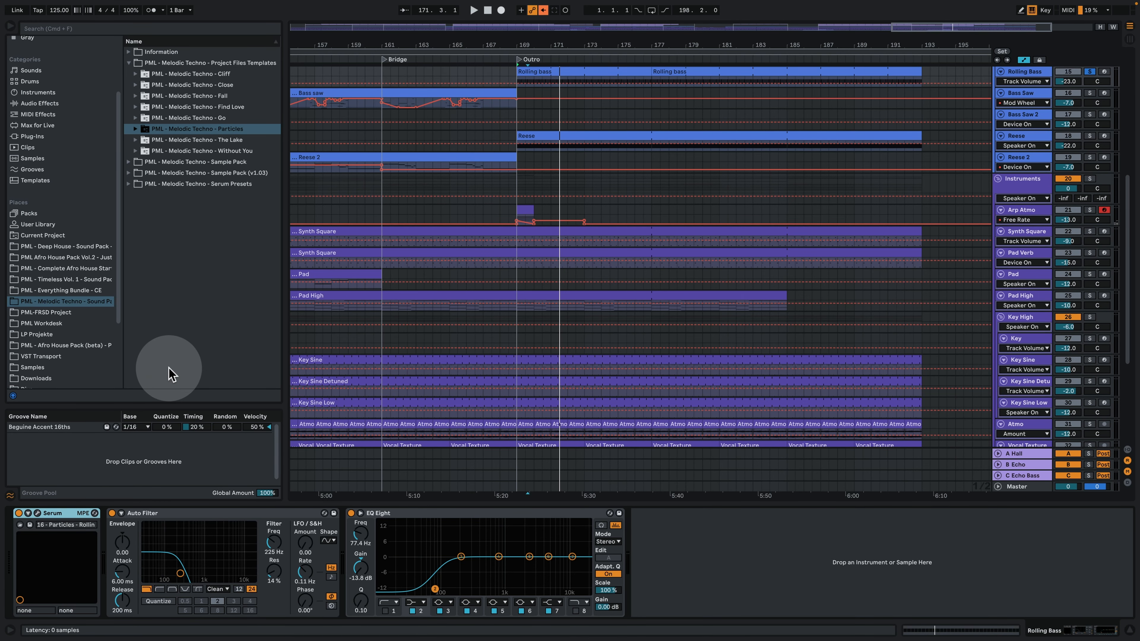
pyautogui.press('super+alt+p')
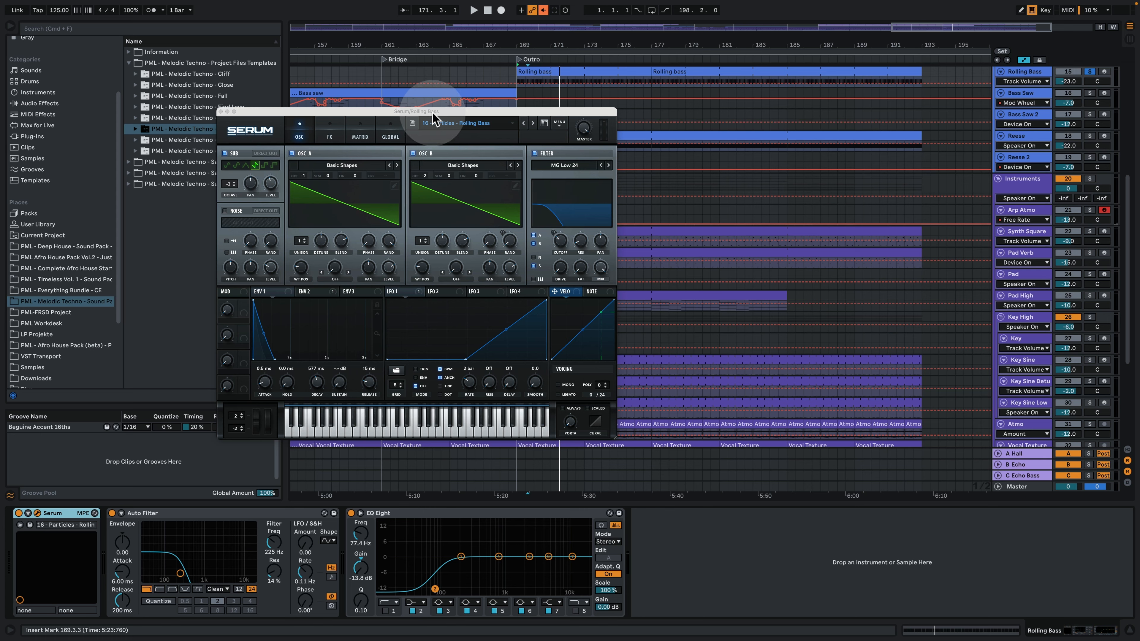
pyautogui.moveTo(431, 112); pyautogui.dragTo(356, 198)
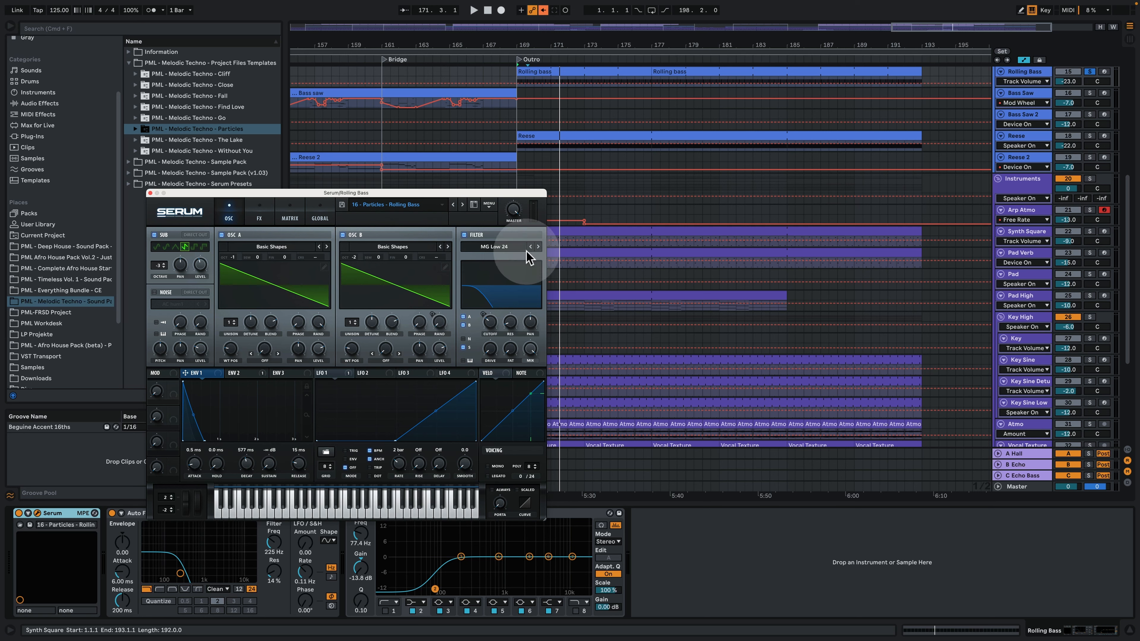
# Examine the Rolling Bass Serum patch's effects, modulation matrix and oscillators, play the sound briefly, and close the plug-in.
pyautogui.click(261, 211)
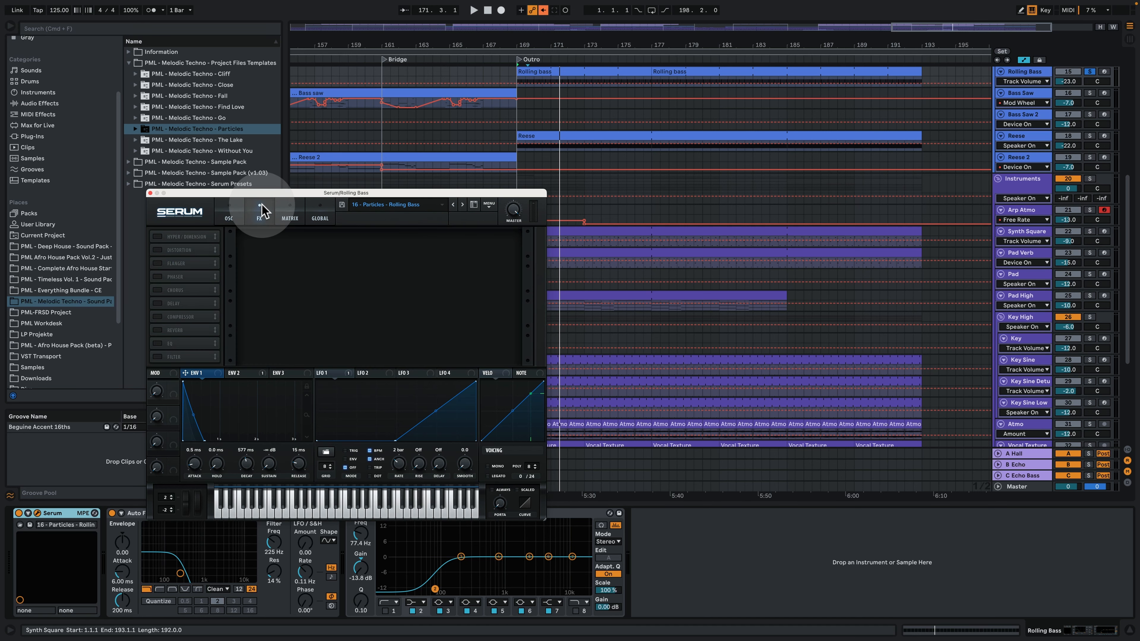
pyautogui.click(285, 211)
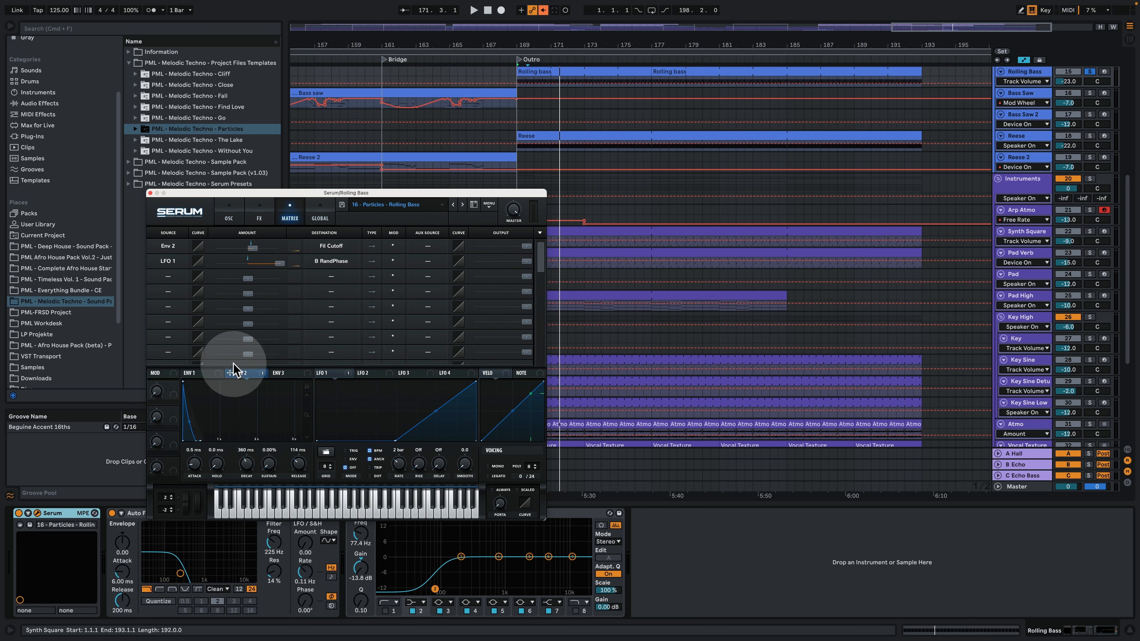
pyautogui.click(229, 219)
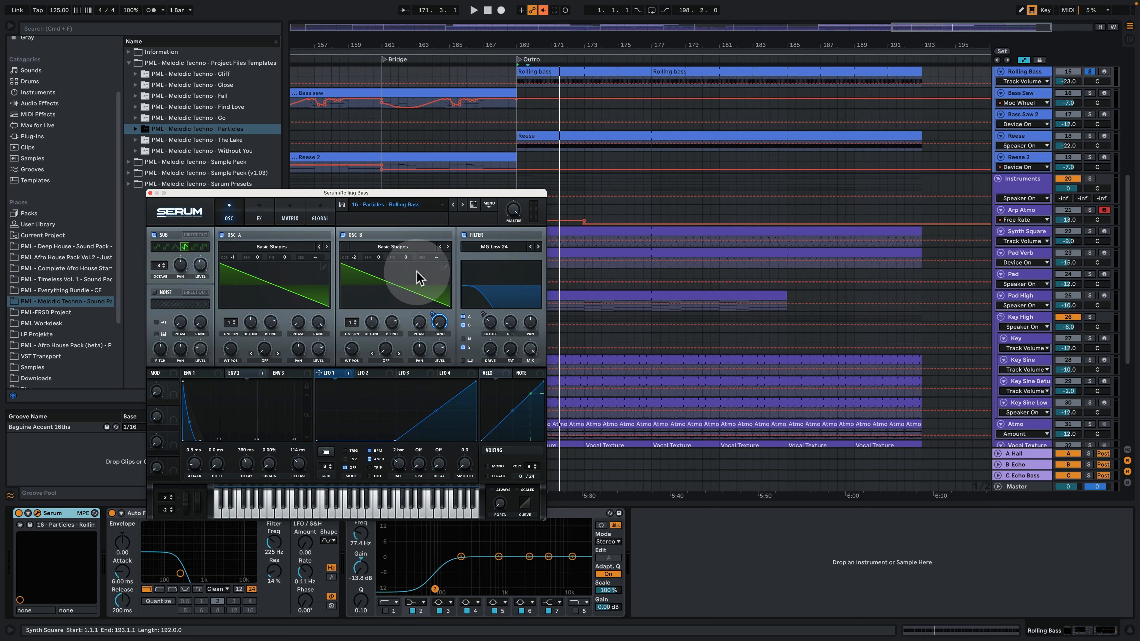
pyautogui.press('space')
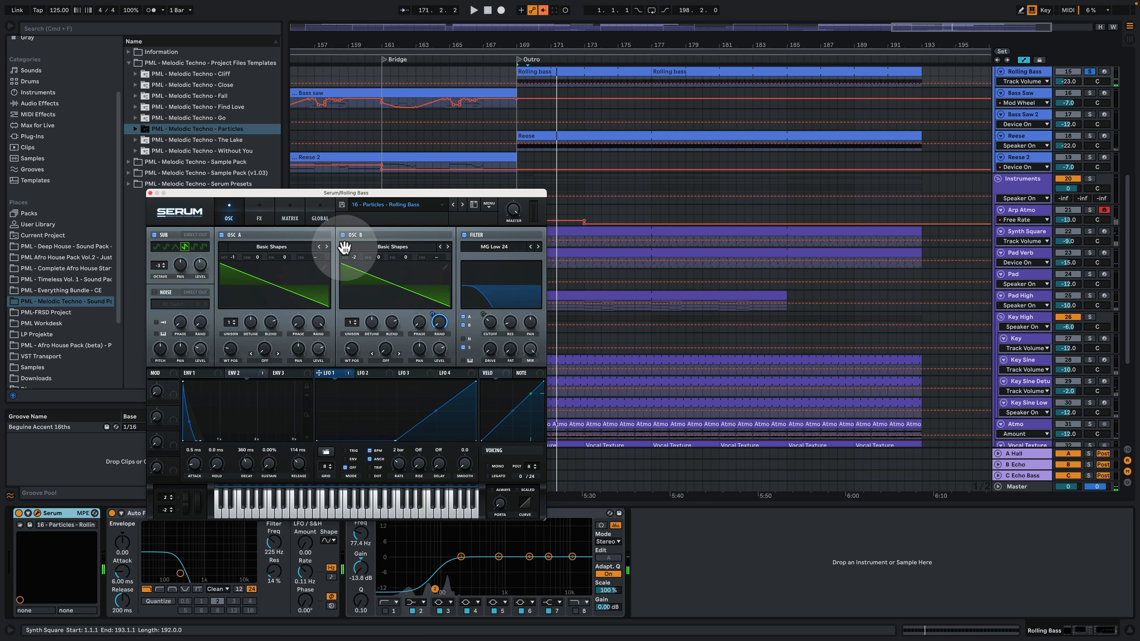
pyautogui.click(150, 193)
# Solo only the Bass Sub track and examine its Serum oscillators, sub shape and filter during playback.
pyautogui.scroll(5, 827, 122)
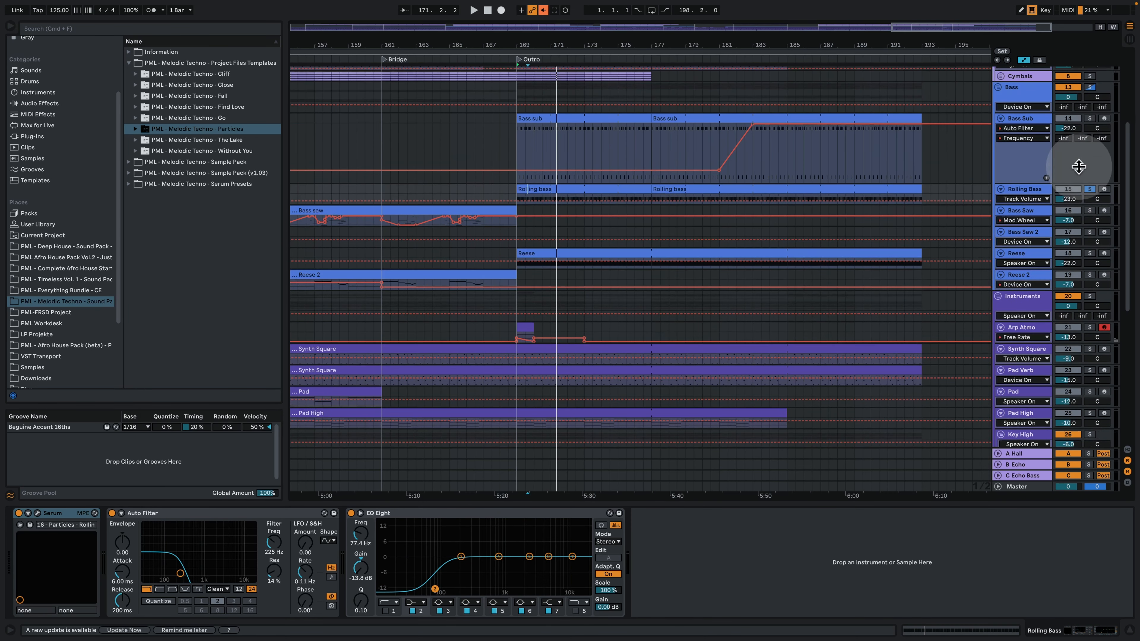
pyautogui.click(1090, 118)
pyautogui.click(1015, 121)
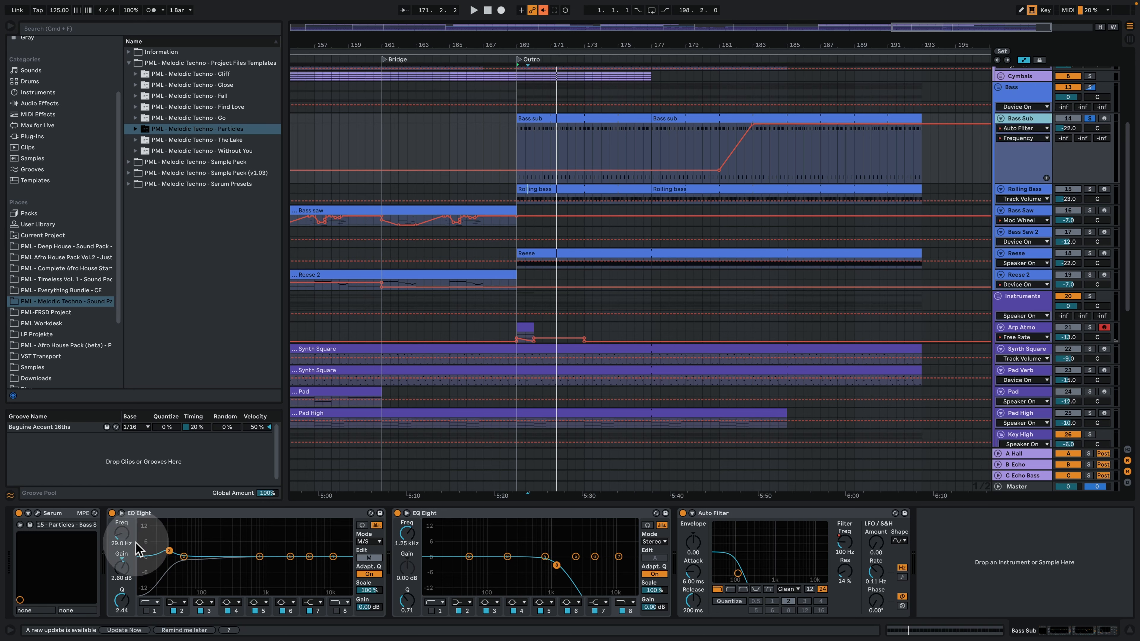
pyautogui.click(38, 517)
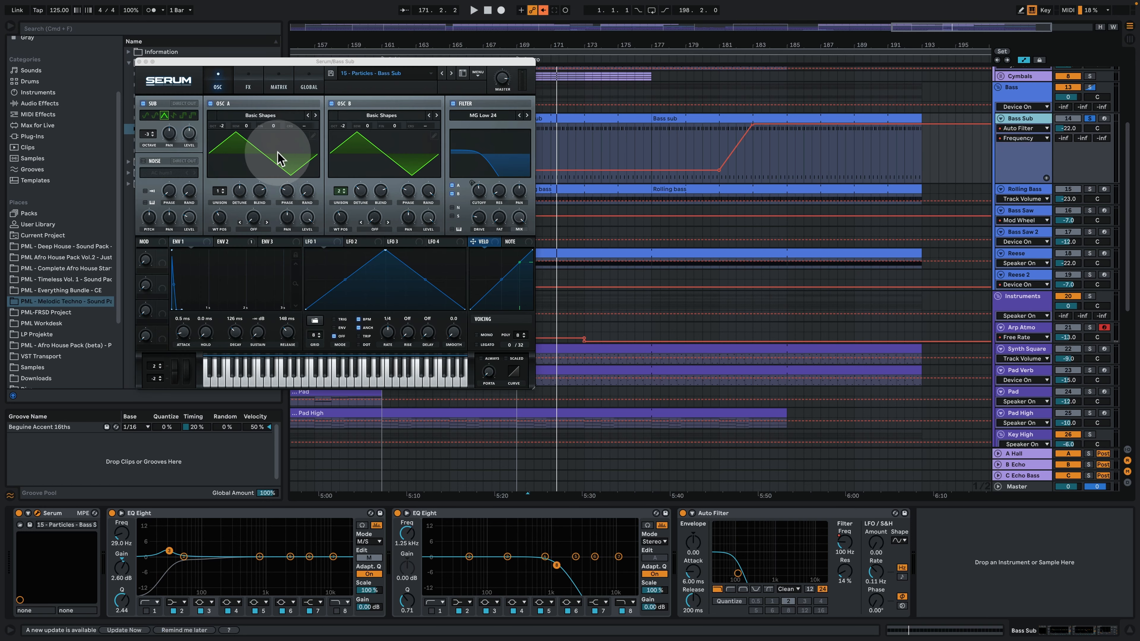
pyautogui.press('space')
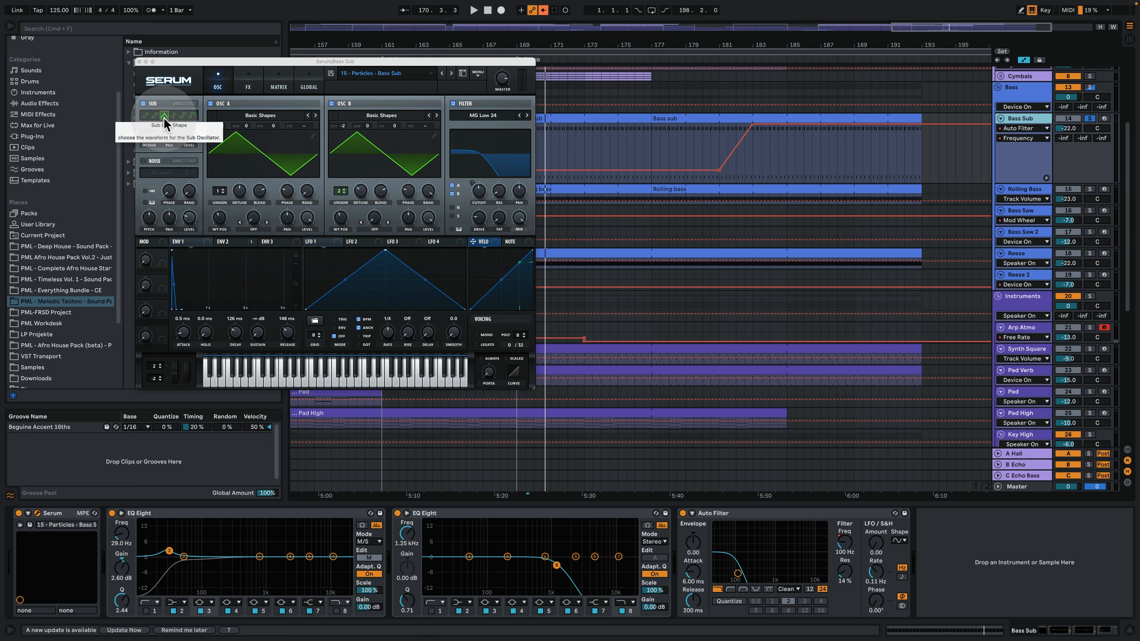
pyautogui.press('space')
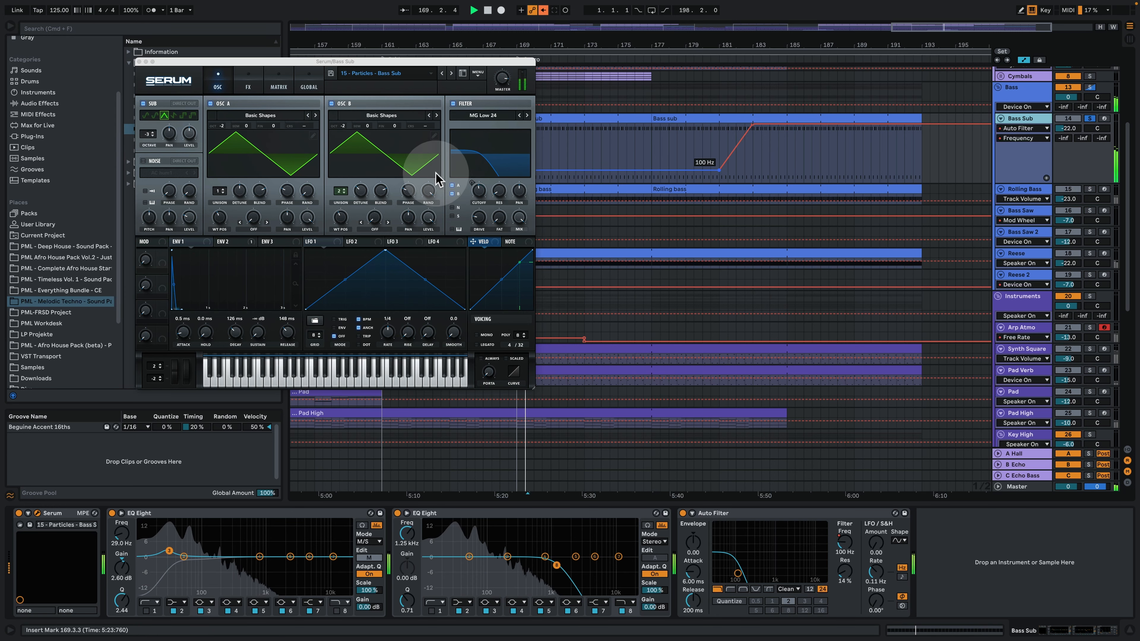
pyautogui.click(433, 172)
# Examine the Bass Sub Serum patch's distortion and filter effects, stop playback, recheck the oscillators, and close the plug-in.
pyautogui.click(252, 85)
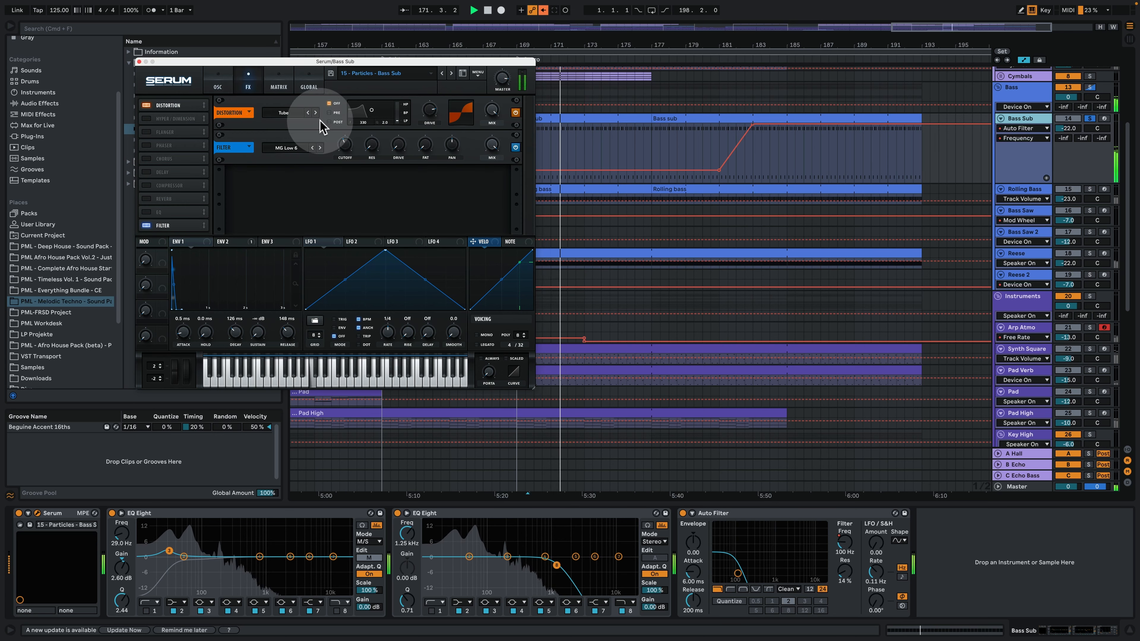
pyautogui.press('space')
pyautogui.click(218, 85)
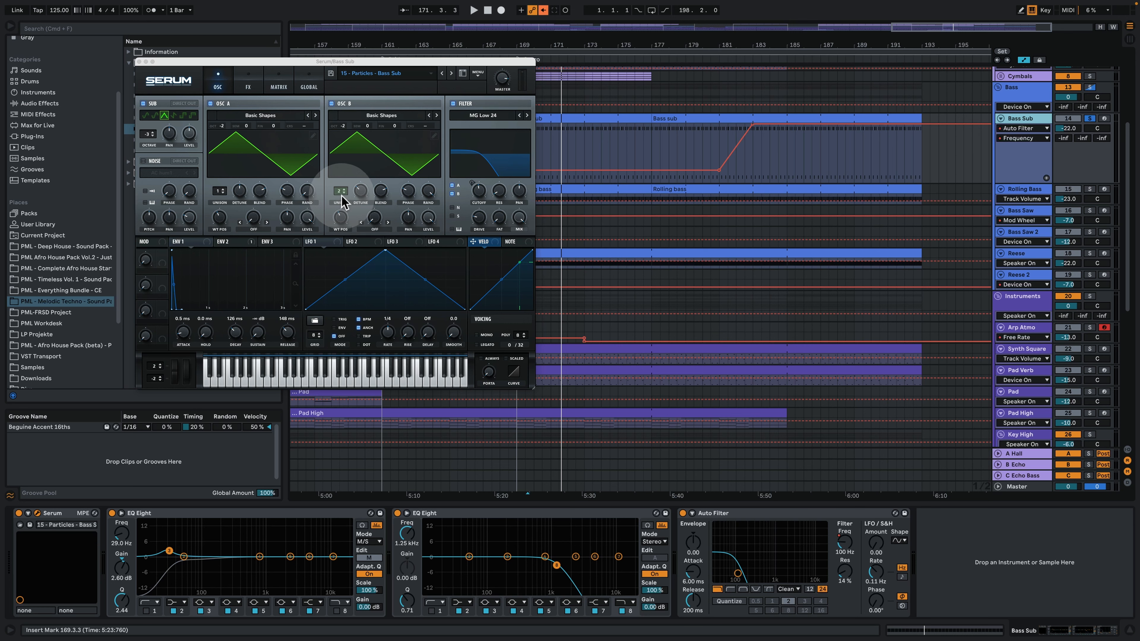
pyautogui.click(139, 62)
# Display the Bass group's effect chain during playback and examine its Saturator, Audio Effect Rack and sidechain Compressor.
pyautogui.press('space')
pyautogui.click(1024, 100)
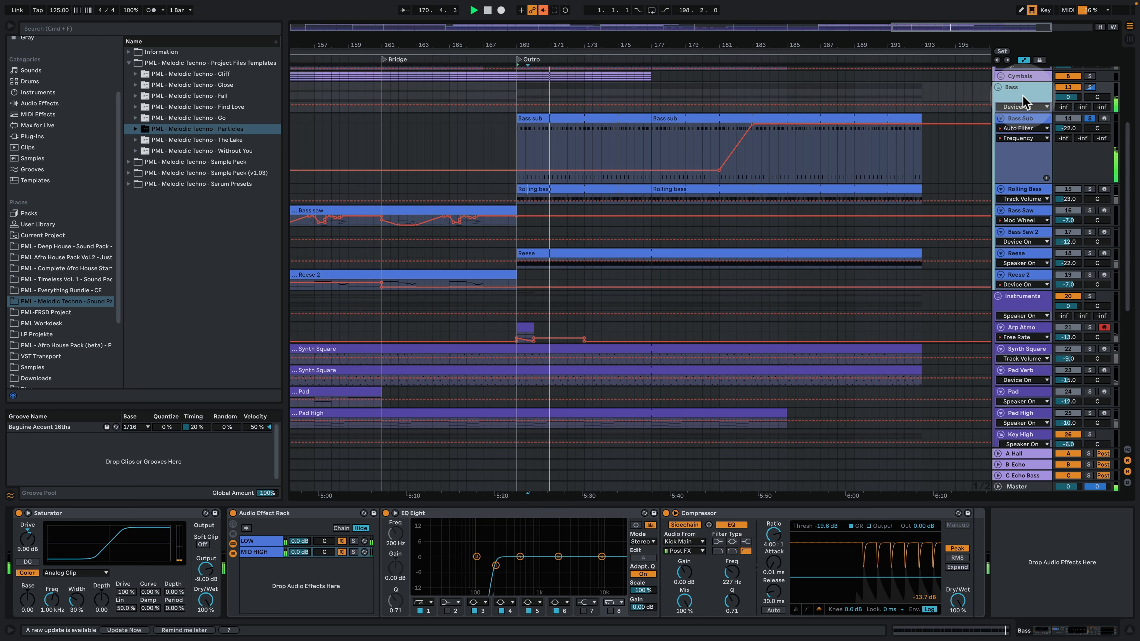
pyautogui.press('space')
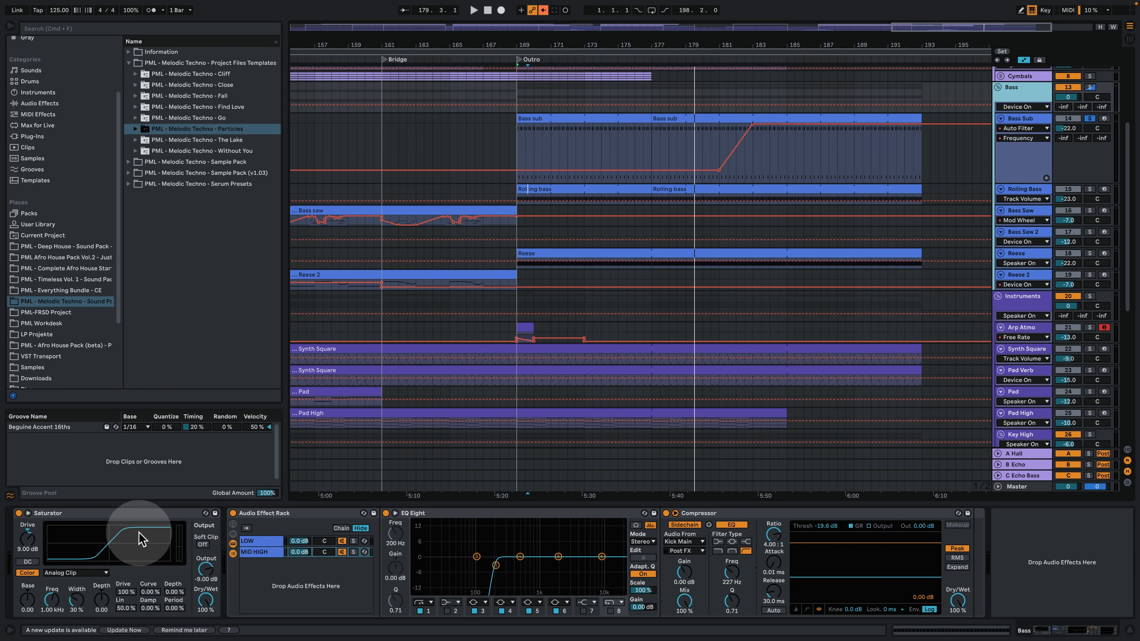
# Compare the LOW and MID HIGH chains in the Bass group's Audio Effect Rack, playing the section from bar 169.
pyautogui.click(262, 541)
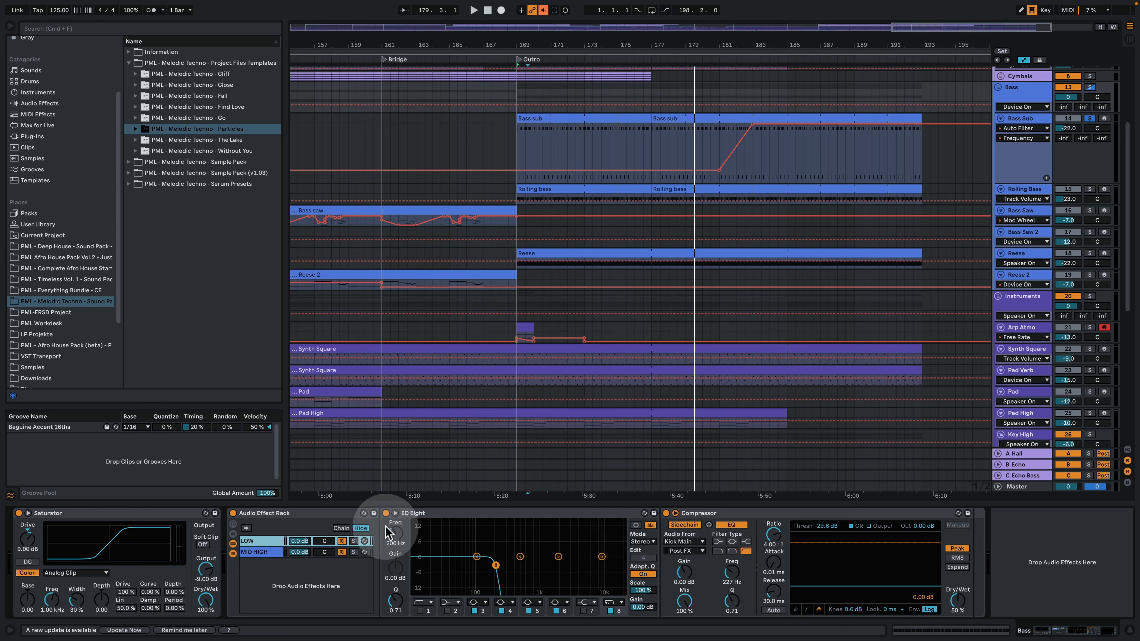
pyautogui.press('space')
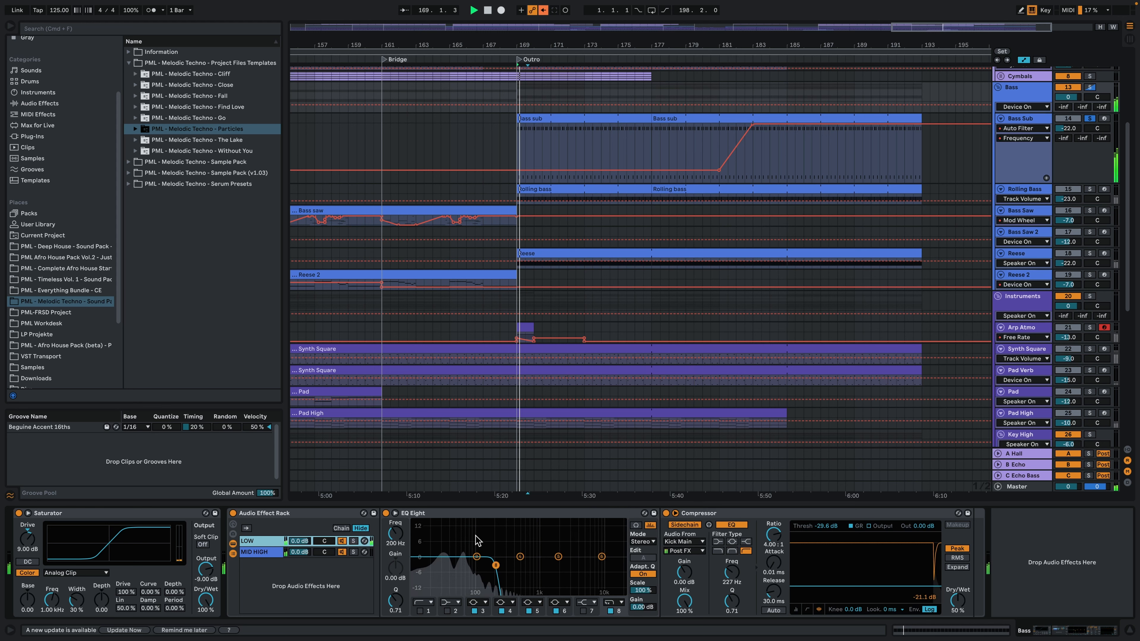
pyautogui.press('space')
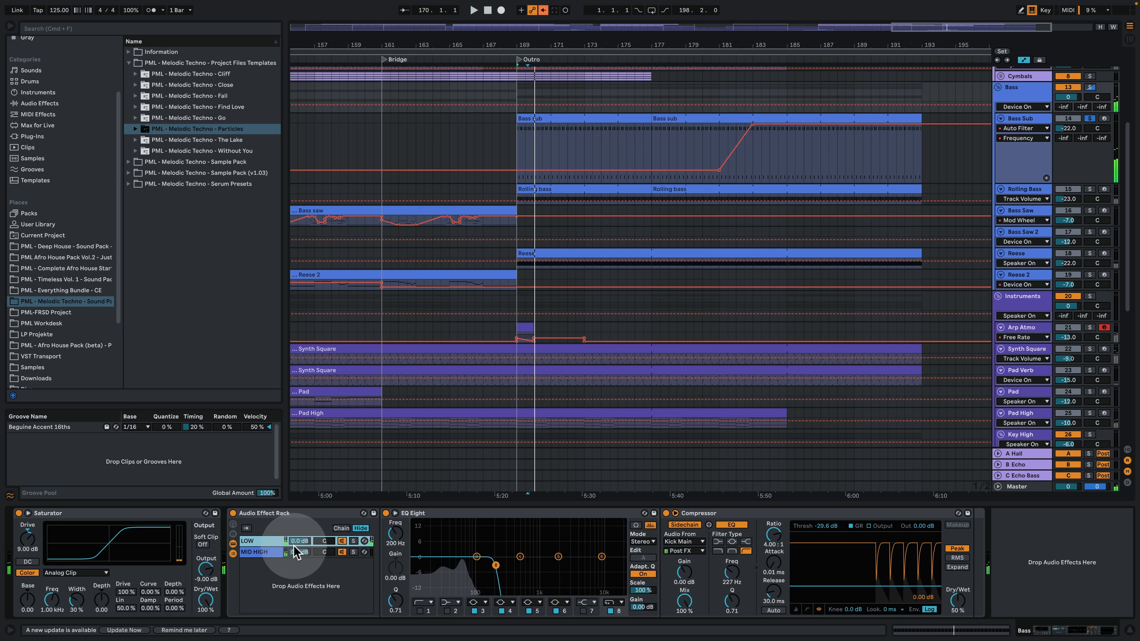
pyautogui.click(260, 553)
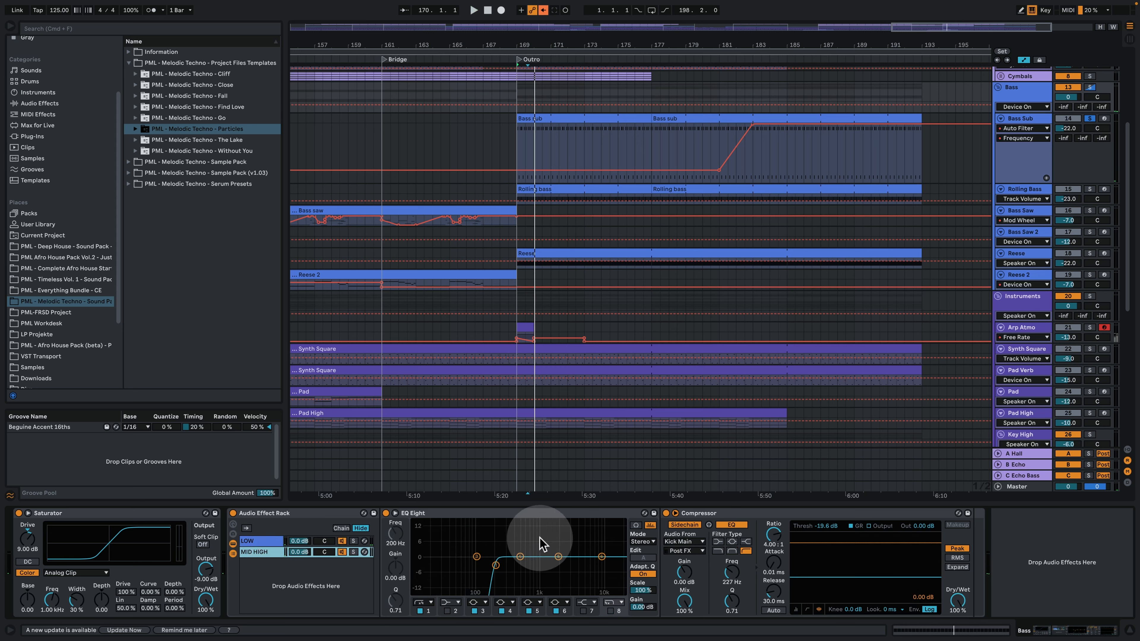
pyautogui.press('space')
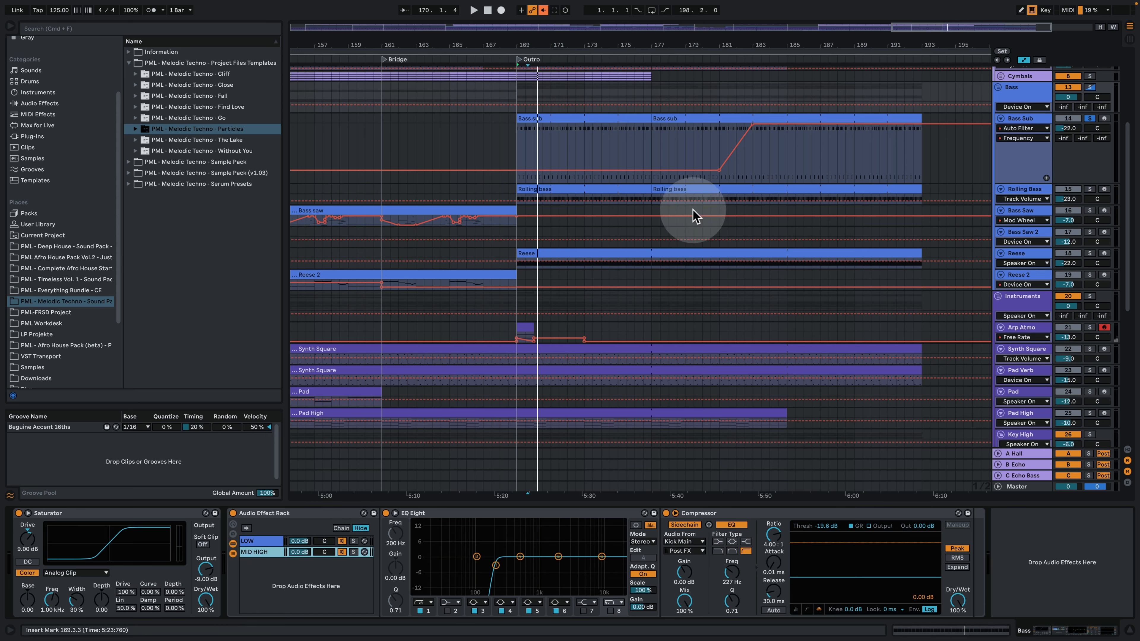
# Solo only the Reese track and play its Outro clip from bar 169.
pyautogui.click(1090, 119)
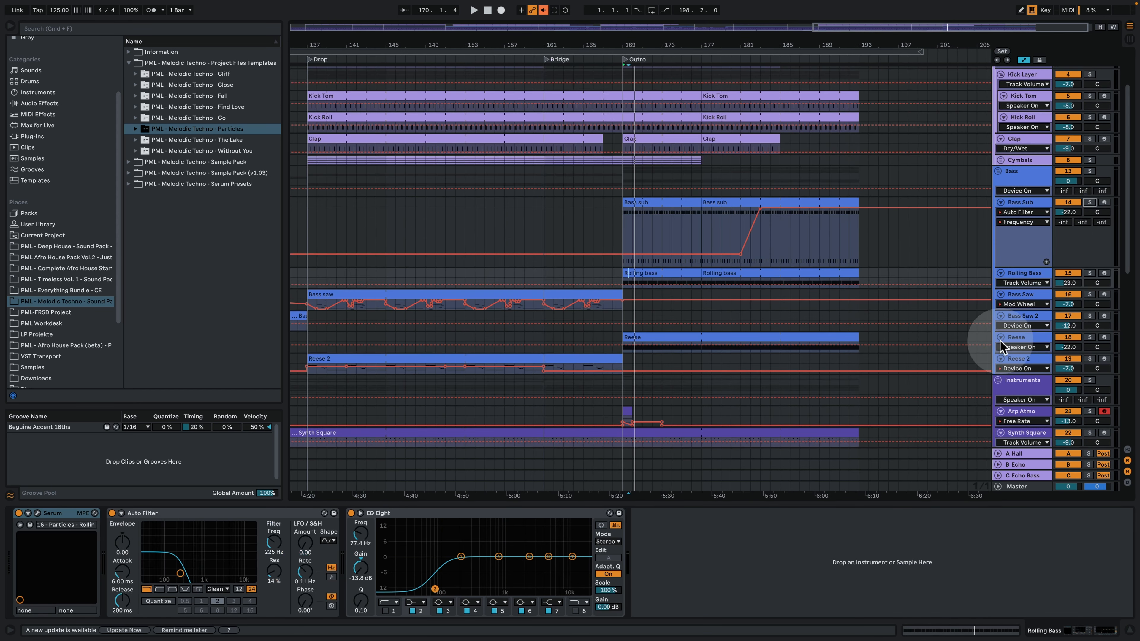
pyautogui.click(1041, 339)
pyautogui.click(1091, 338)
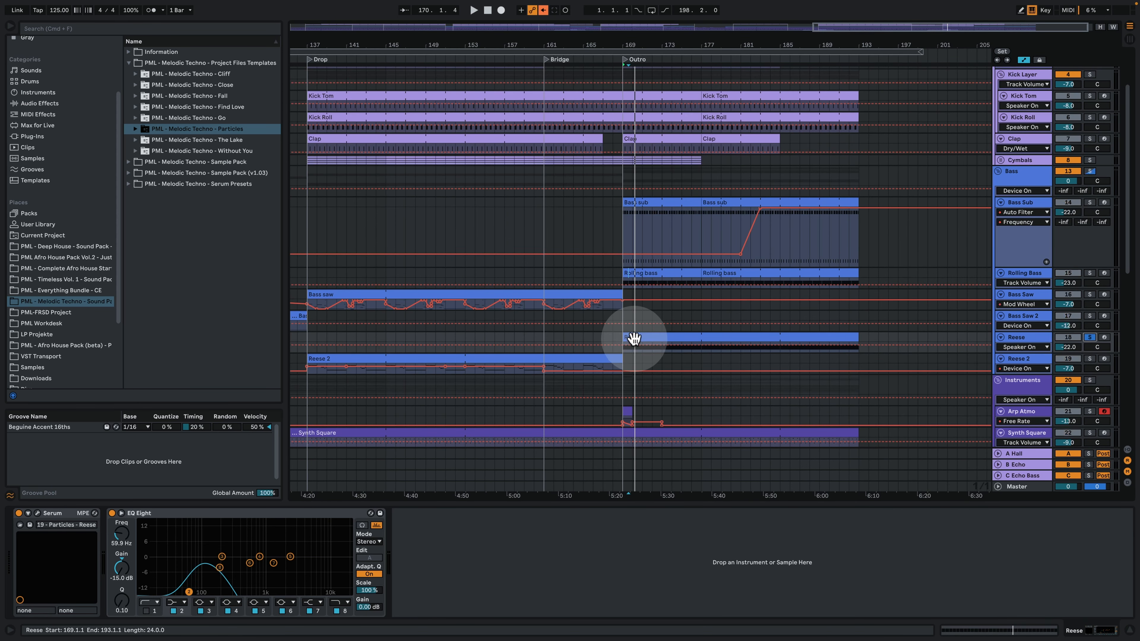
pyautogui.press('space')
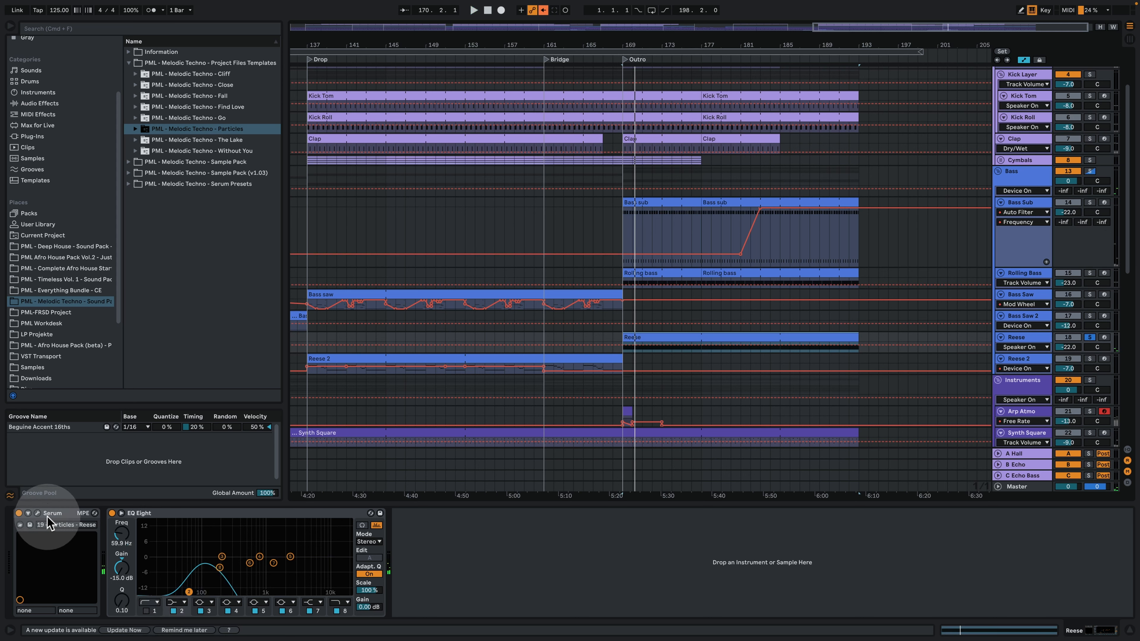
# Open the Reese track's Serum, examine its oscillator and effects during playback, and close the plug-in.
pyautogui.click(38, 514)
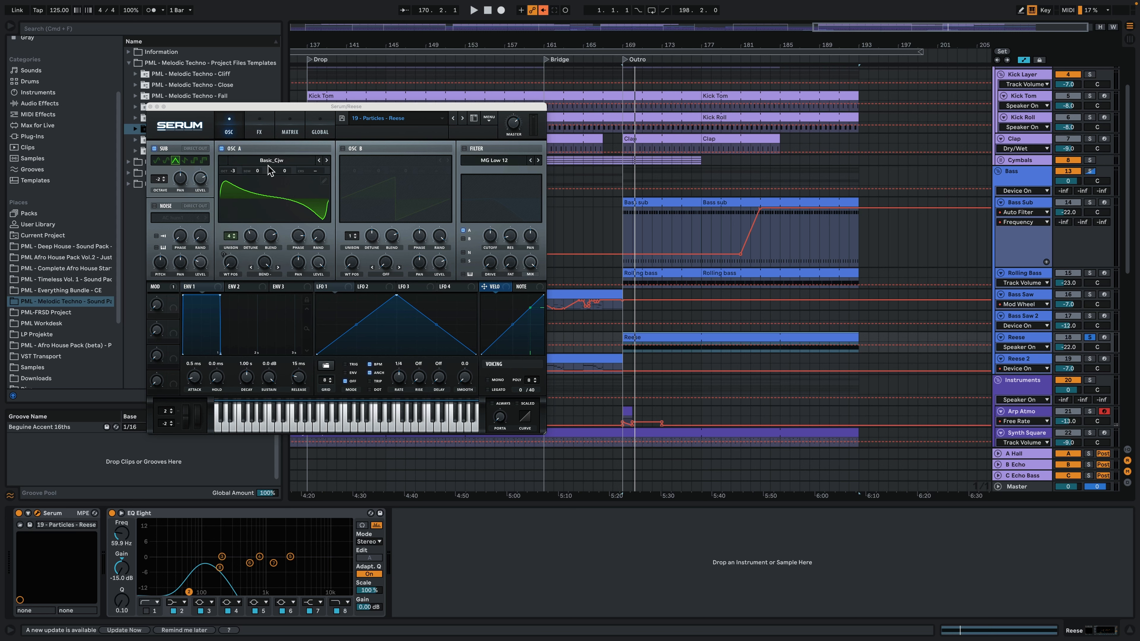
pyautogui.click(258, 133)
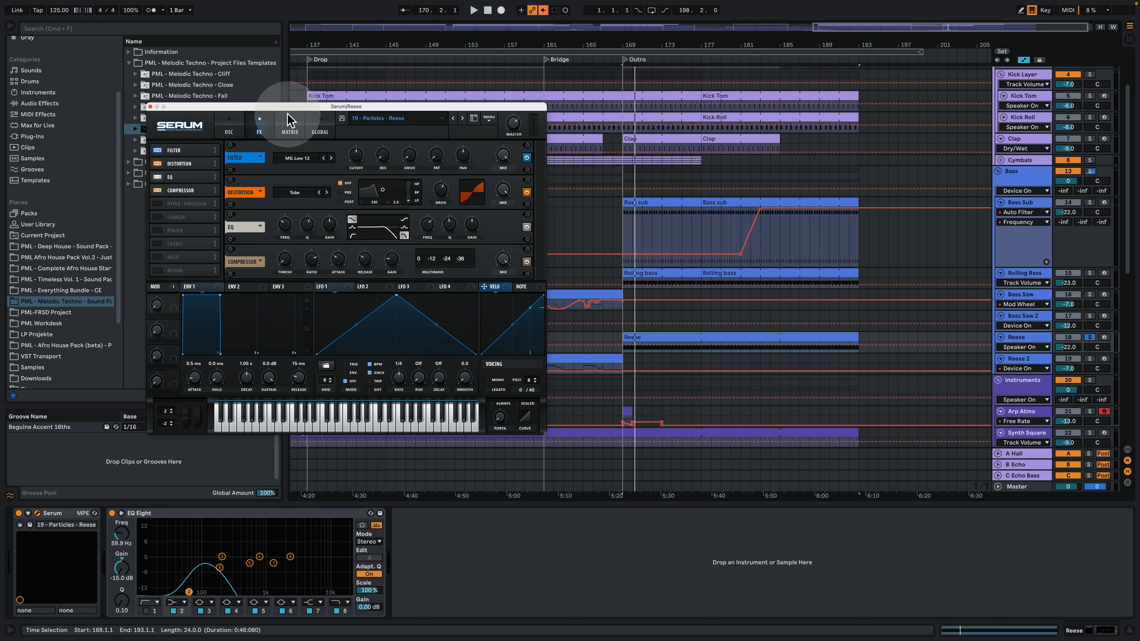
pyautogui.press('space')
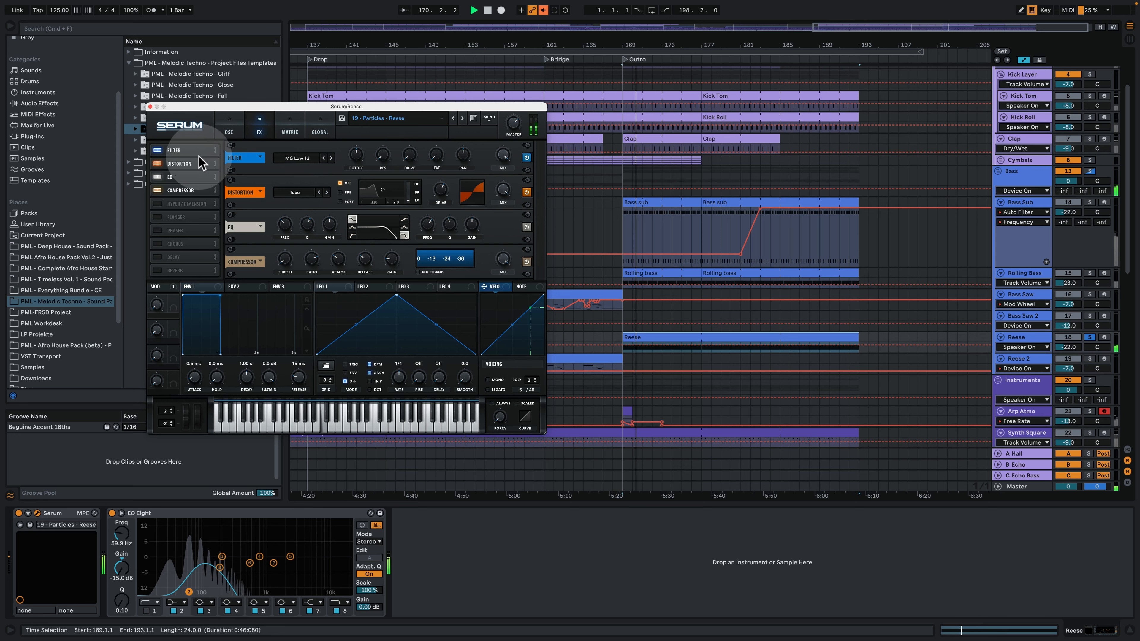
pyautogui.click(151, 107)
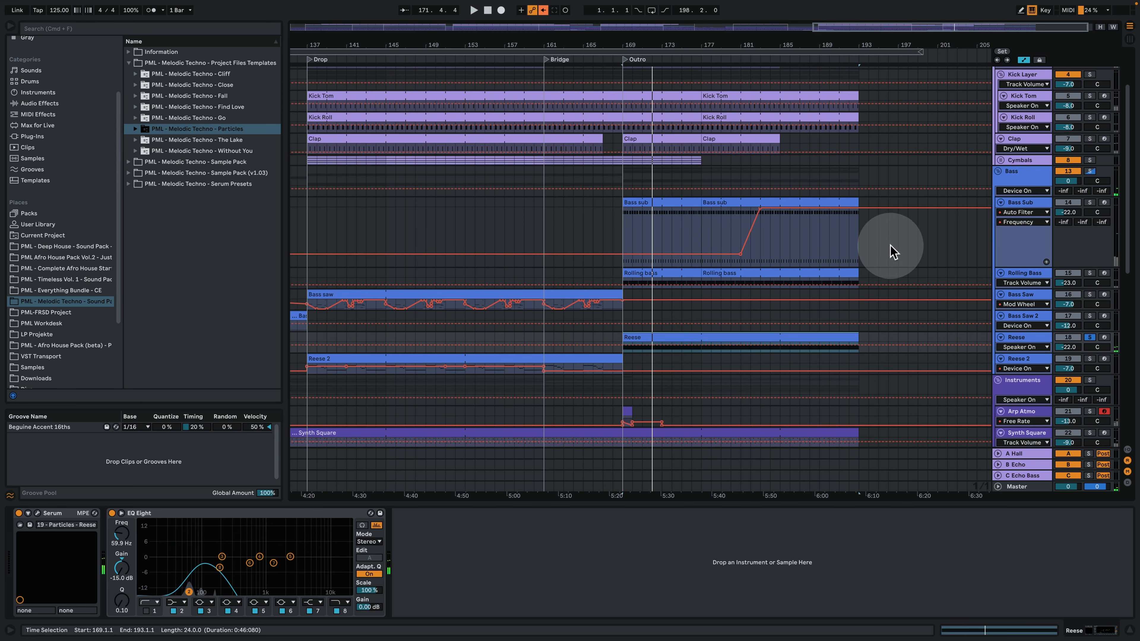
# Solo the whole Bass group together with Kick Top and Kick Main, and play the Outro.
pyautogui.scroll(3, 1092, 269)
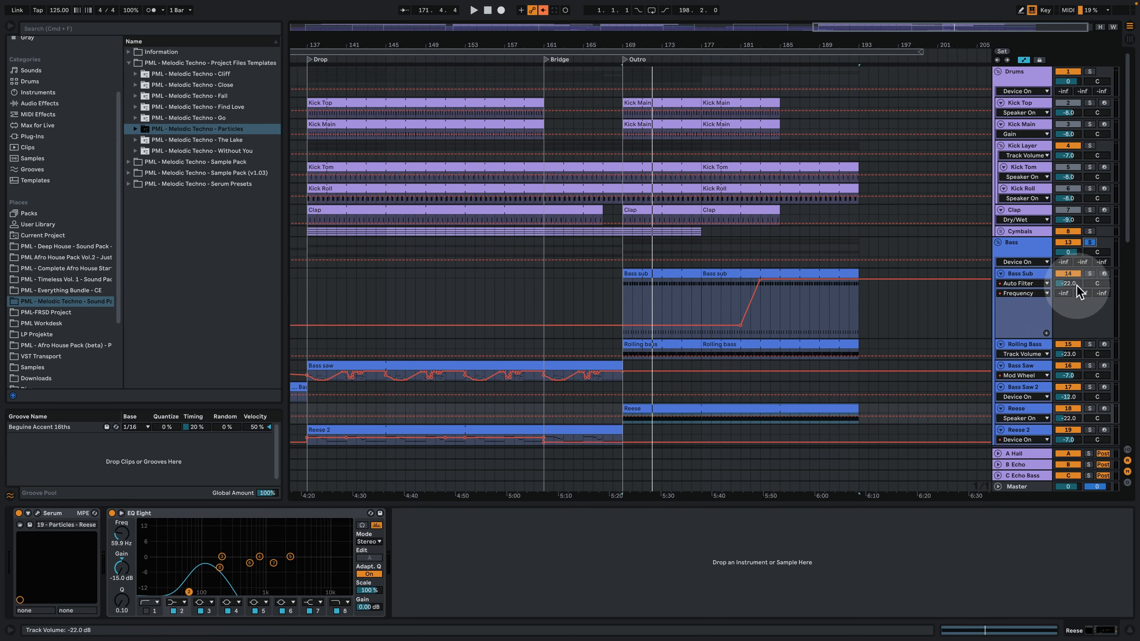
pyautogui.keyDown('super'); pyautogui.click(1091, 102); pyautogui.keyUp('super')
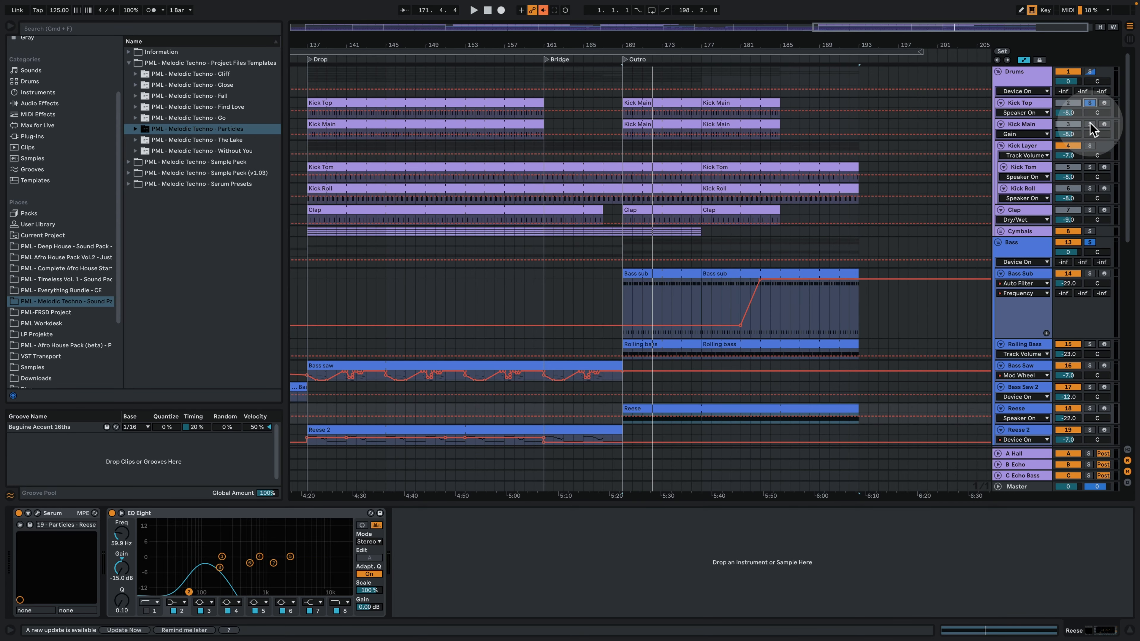
pyautogui.keyDown('super'); pyautogui.click(1090, 124); pyautogui.keyUp('super')
pyautogui.press('space')
pyautogui.moveTo(642, 47); pyautogui.dragTo(575, 86)
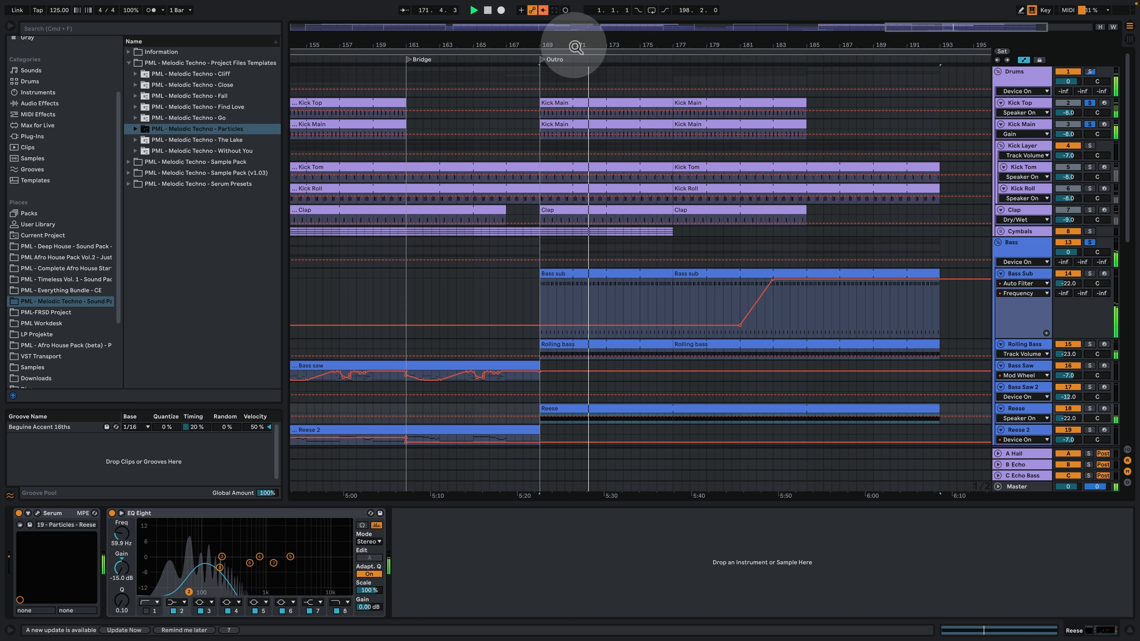
pyautogui.press('space')
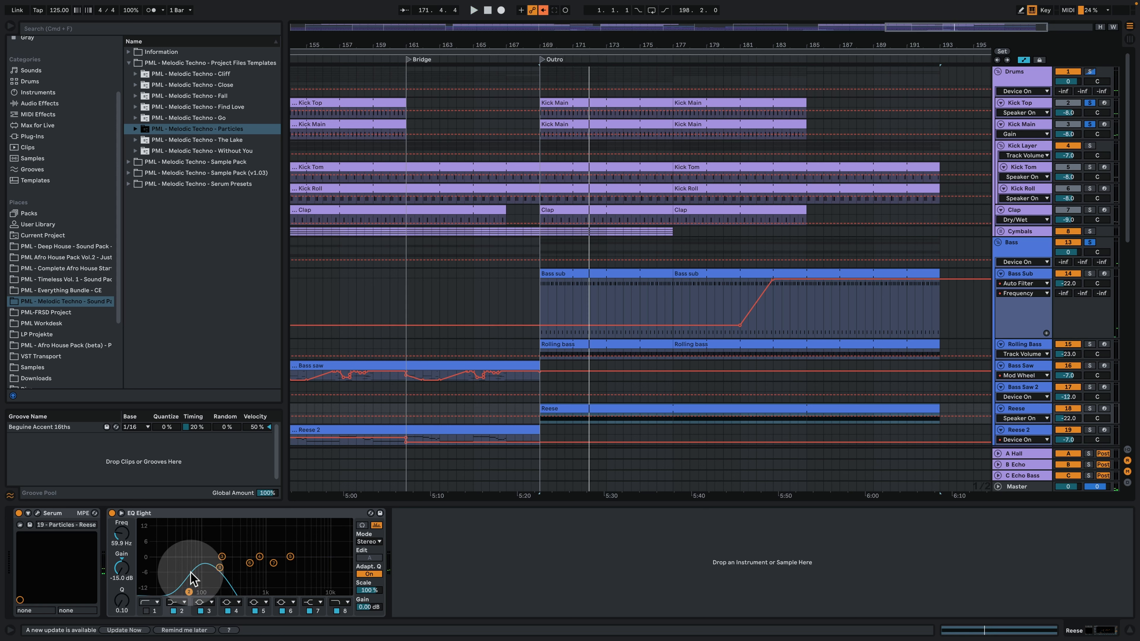
# Replay the Outro from bar 169 while adding Kick Layer, Clap and Cymbals to the soloed tracks, and stop.
pyautogui.click(571, 91)
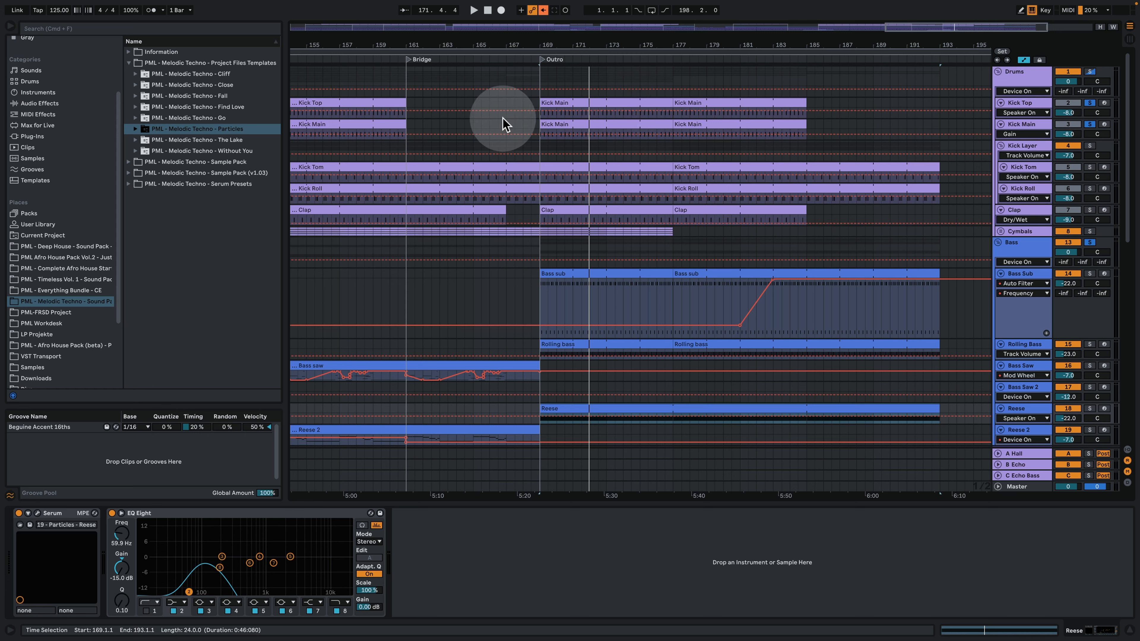
pyautogui.press('space')
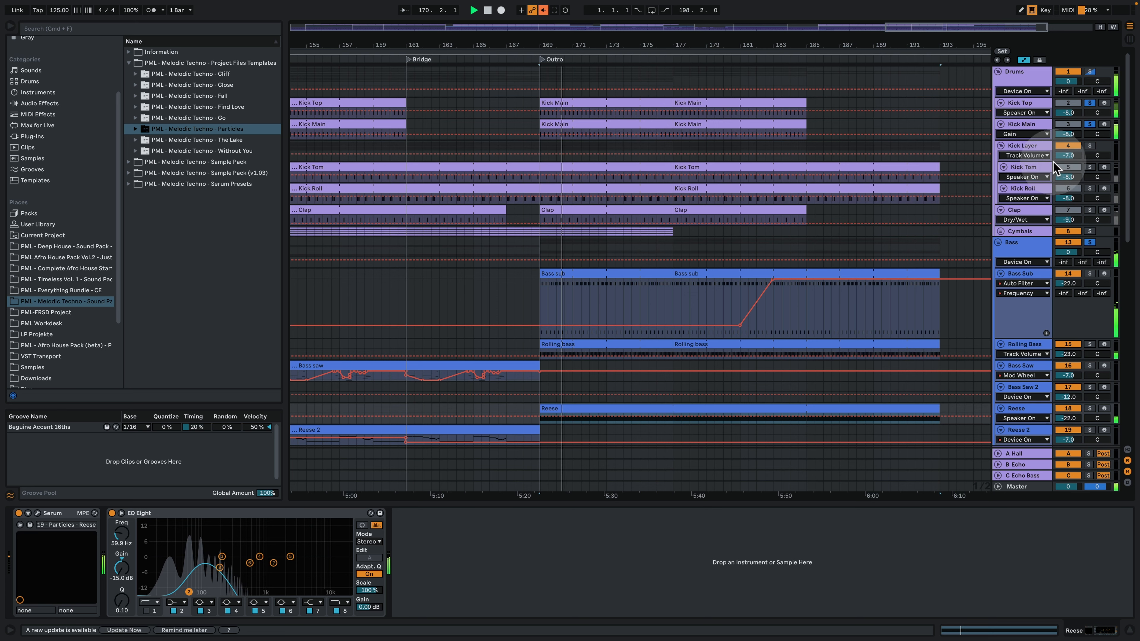
pyautogui.click(1090, 146)
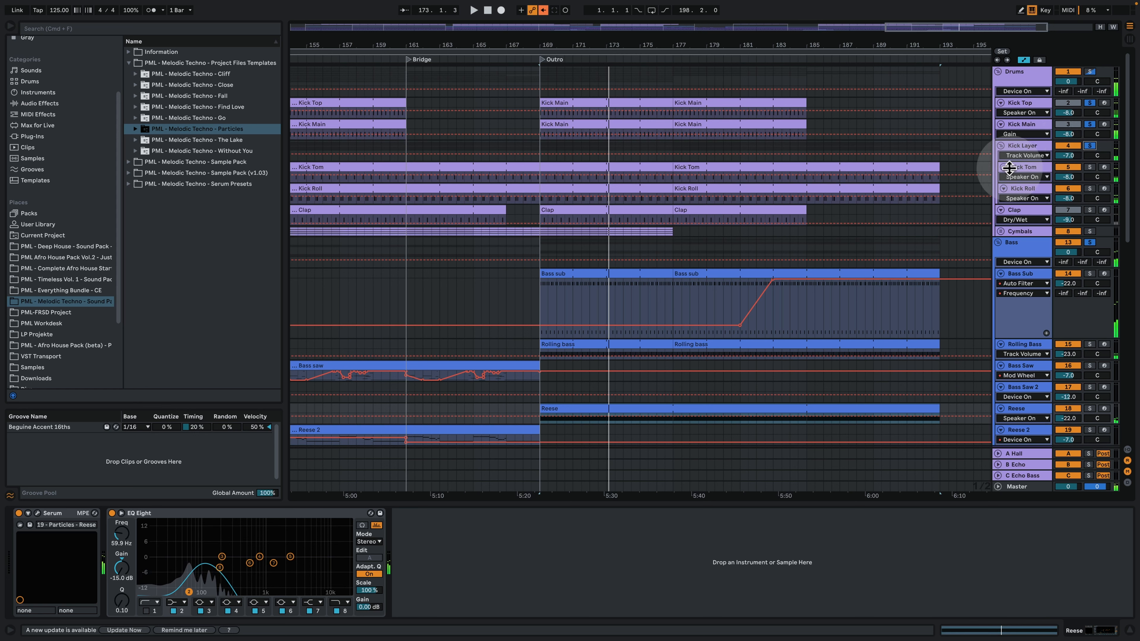
pyautogui.press('space')
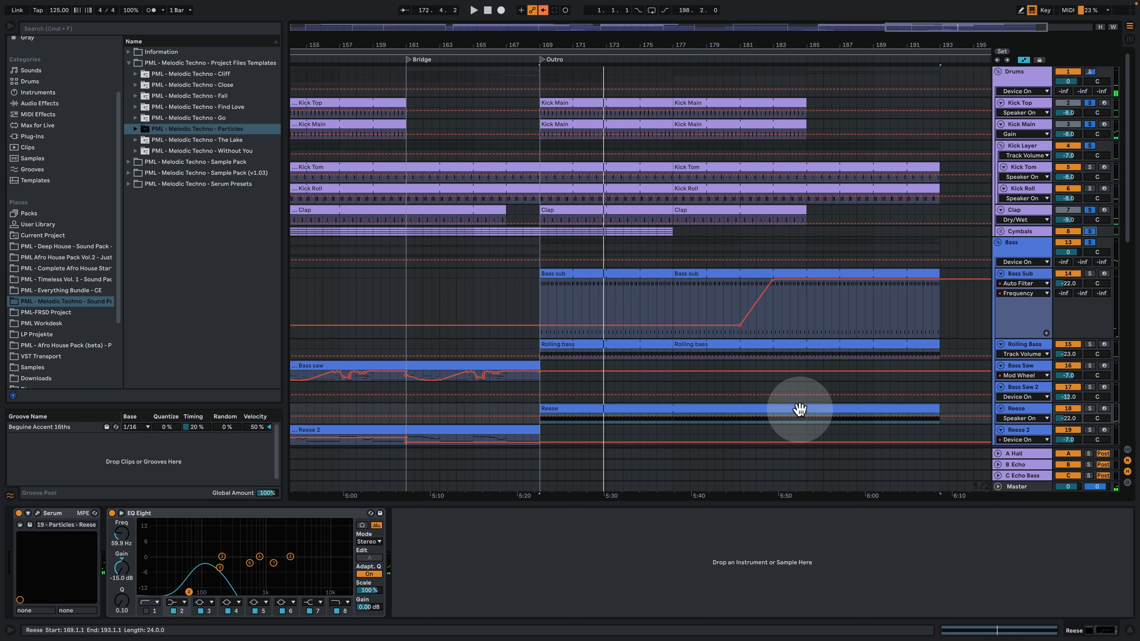
# Place the insert marker at bar 137 on the Rolling Bass track, at the start of the Drop.
pyautogui.scroll(-2, 653, 296)
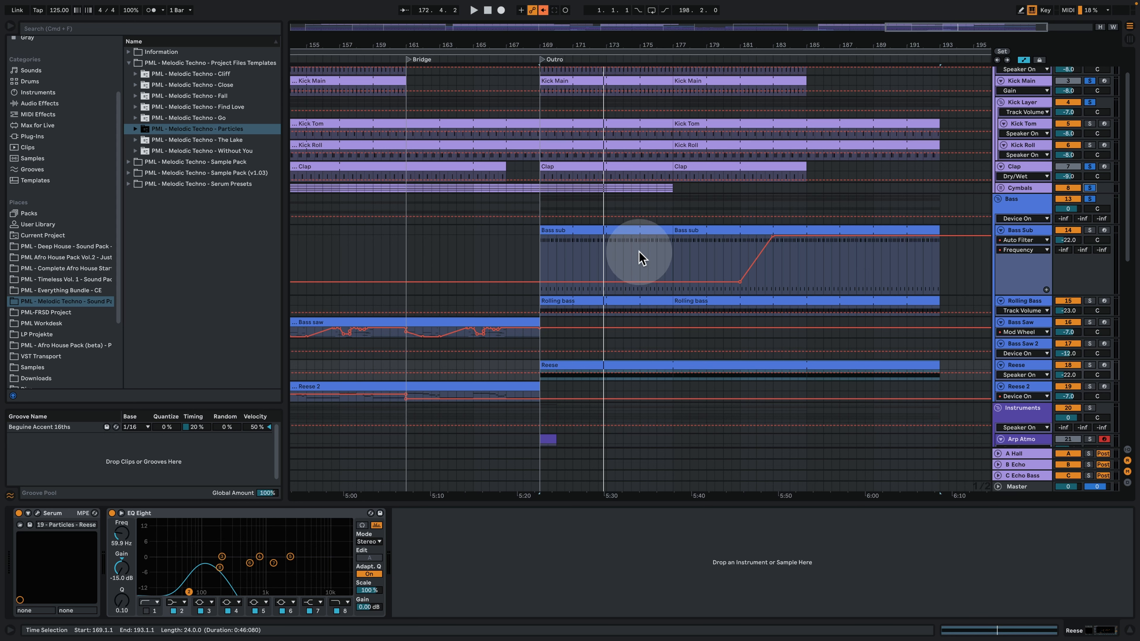
pyautogui.moveTo(578, 46); pyautogui.dragTo(754, 45)
pyautogui.click(531, 310)
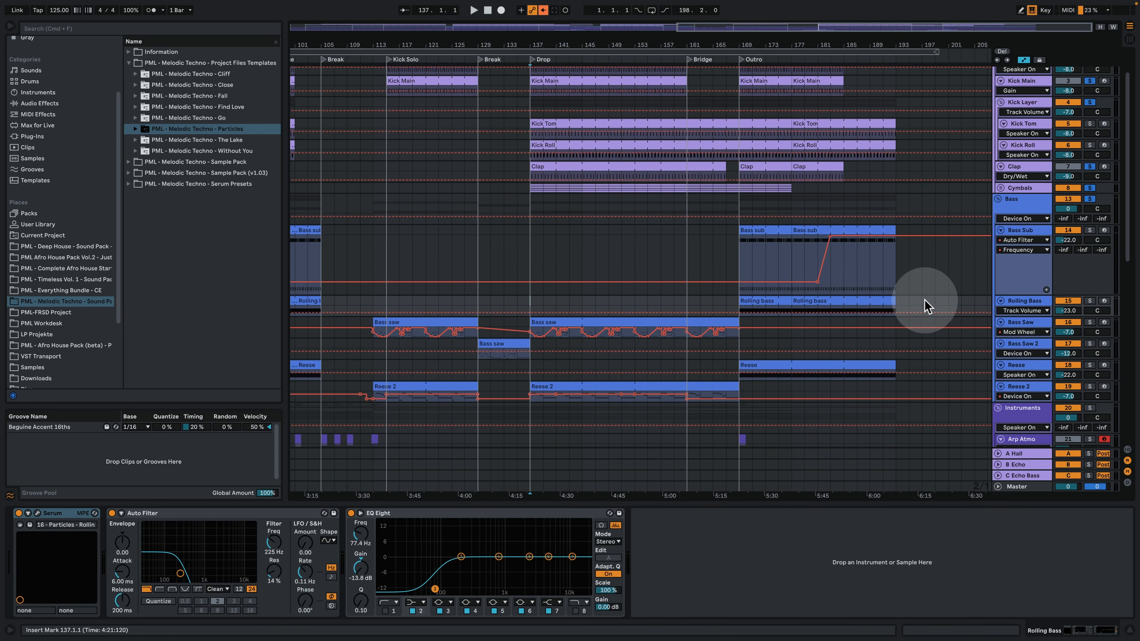
# Play the Drop with the Bass group soloed, enlarge the Bass Saw and Reese 2 tracks to view their clips, and stop.
pyautogui.scroll(-5, 802, 318)
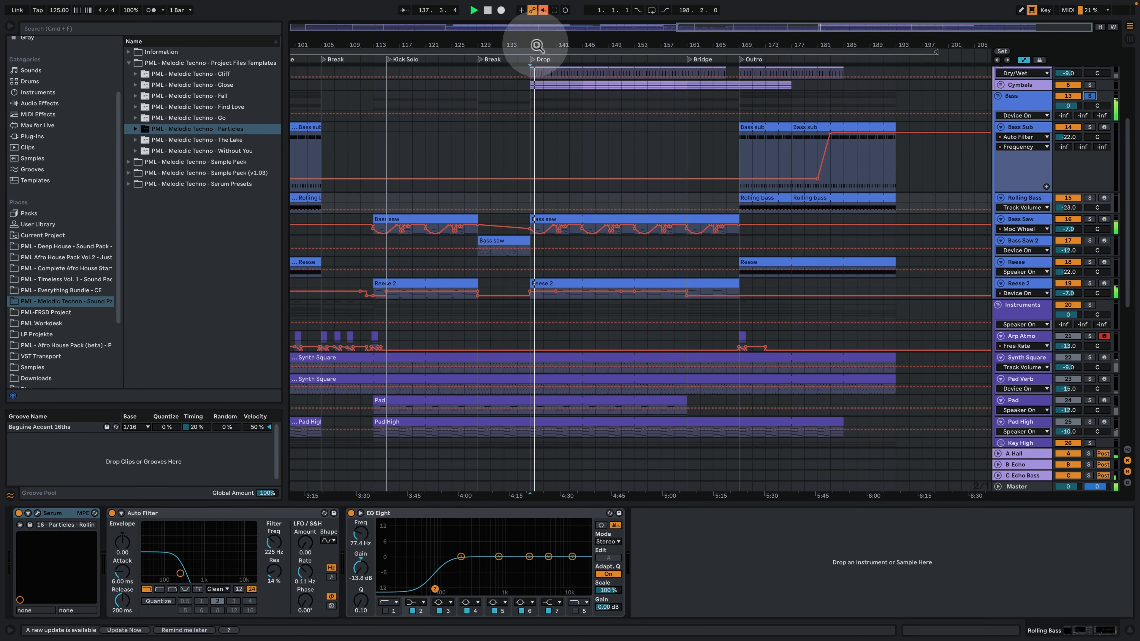
pyautogui.moveTo(534, 43)
pyautogui.mouseDown()
pyautogui.moveTo(674, 112)
pyautogui.moveTo(855, 155)
pyautogui.mouseUp()
pyautogui.moveTo(1026, 235); pyautogui.dragTo(1026, 295)
pyautogui.moveTo(1018, 358); pyautogui.dragTo(1007, 403)
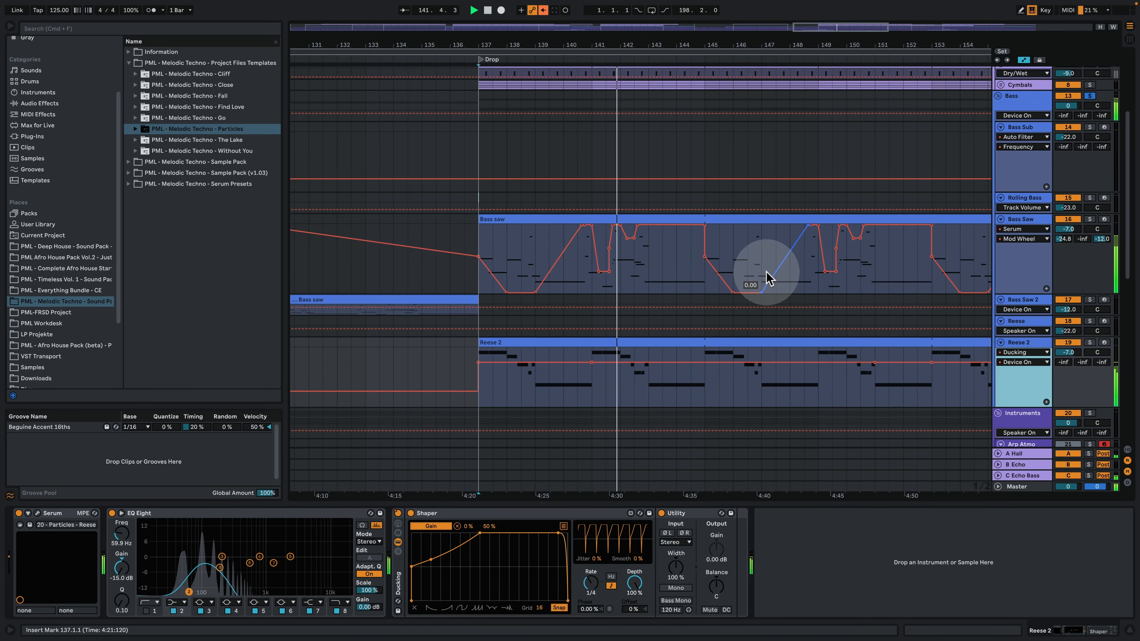
pyautogui.moveTo(575, 41); pyautogui.dragTo(472, 27)
pyautogui.press('space')
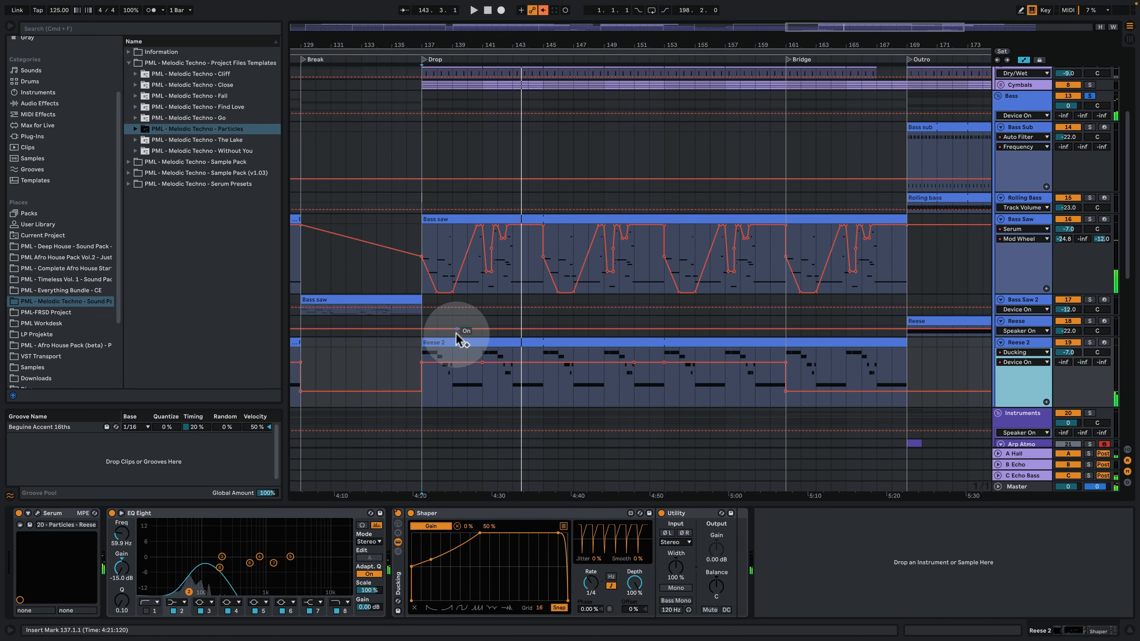
# Solo the Reese 2 track and play its Drop clip from bar 137.
pyautogui.click(454, 343)
pyautogui.click(1090, 342)
pyautogui.click(901, 359)
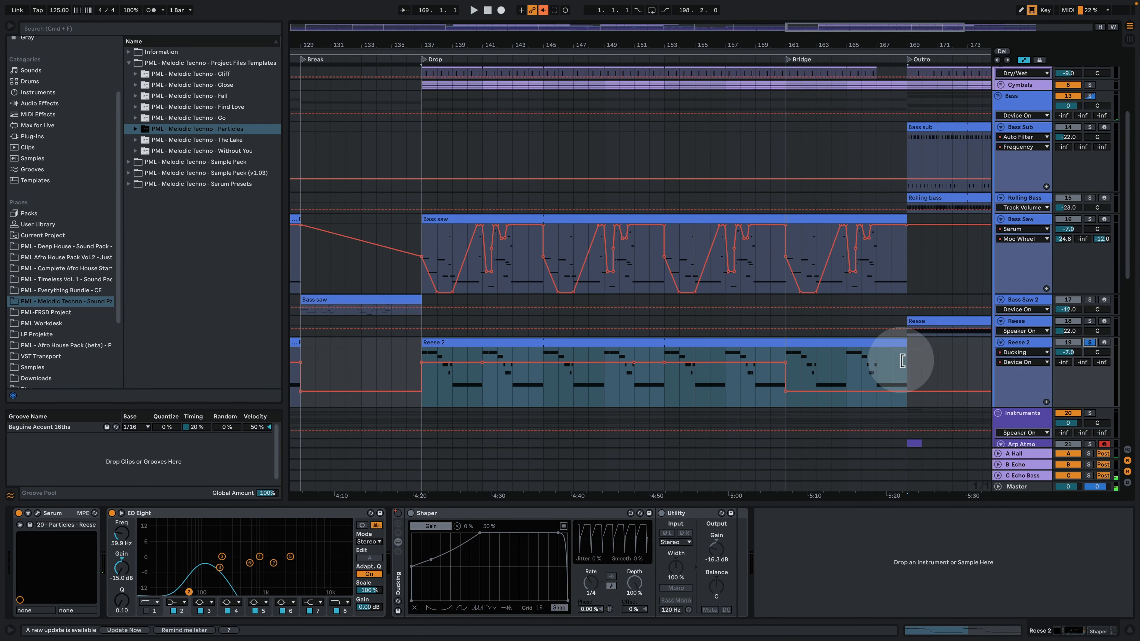
pyautogui.click(447, 342)
pyautogui.press('space')
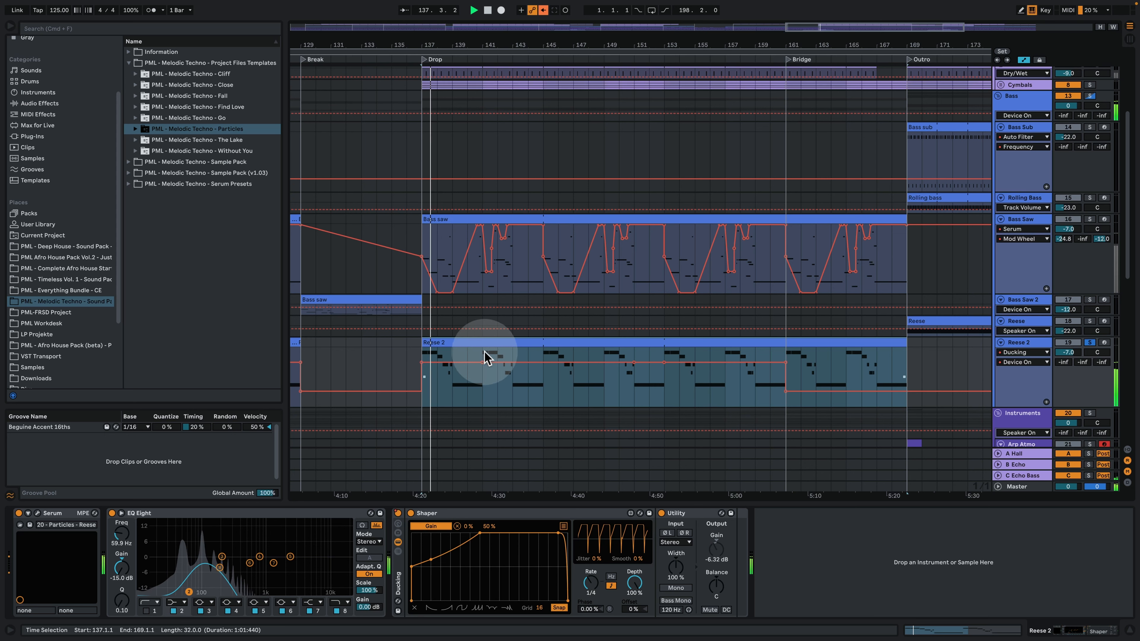
# Open the Reese 2 track's Serum, examine its oscillator settings, stop playback, and close the plug-in.
pyautogui.click(38, 514)
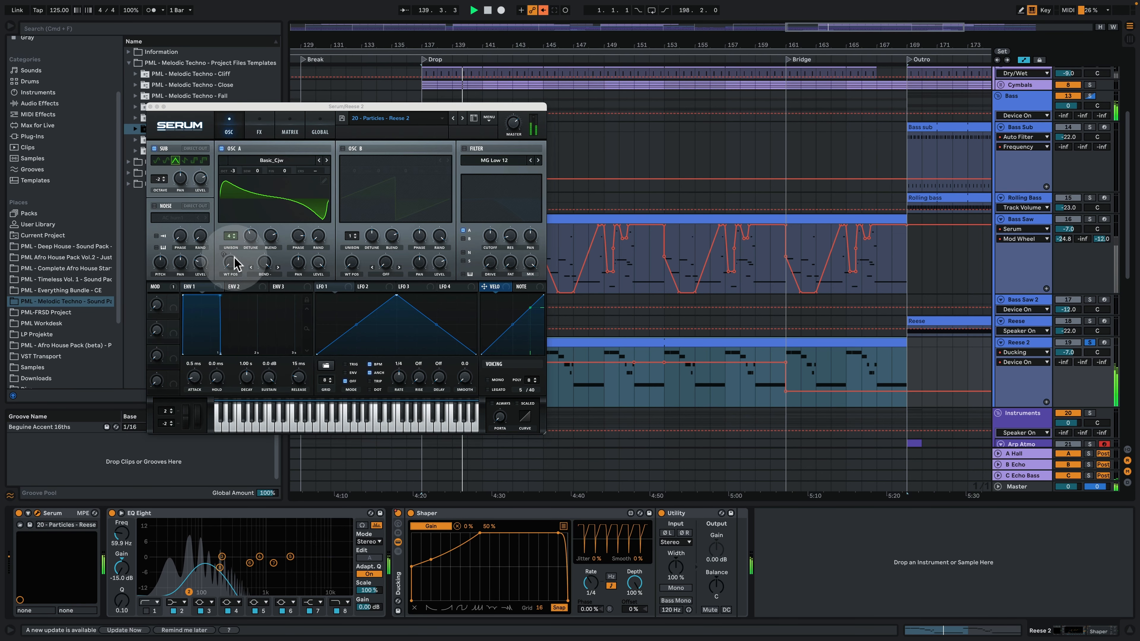
pyautogui.press('space')
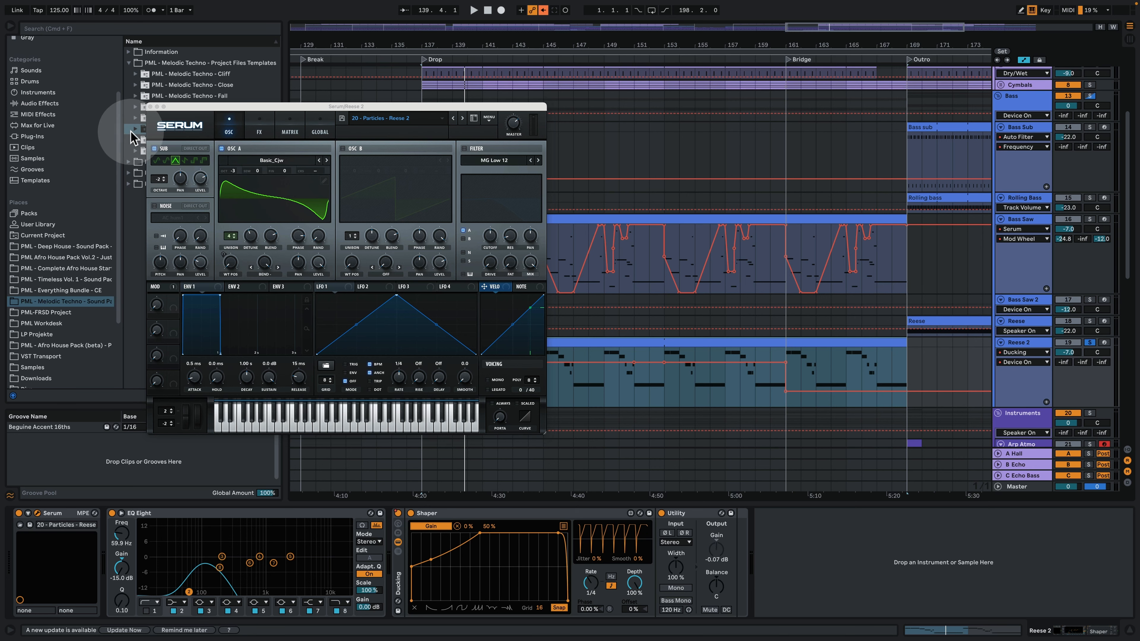
pyautogui.click(151, 107)
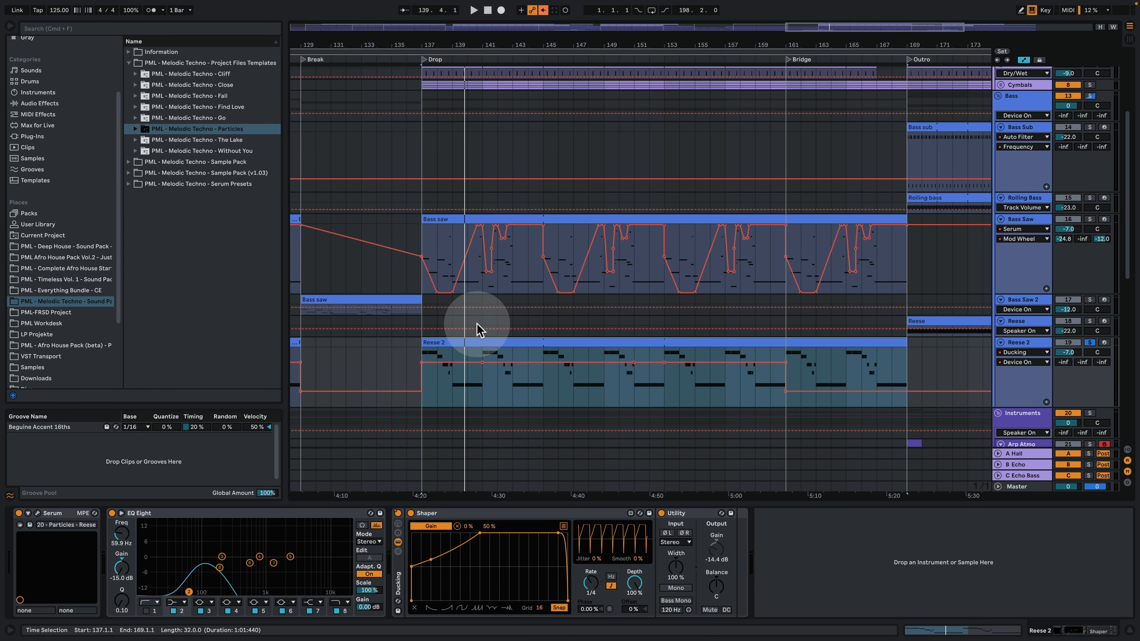
# Open the Reese 2 clip's notes, examine the pattern while playing it, and return to the arrangement.
pyautogui.doubleClick(470, 340)
pyautogui.scroll(2, 265, 297)
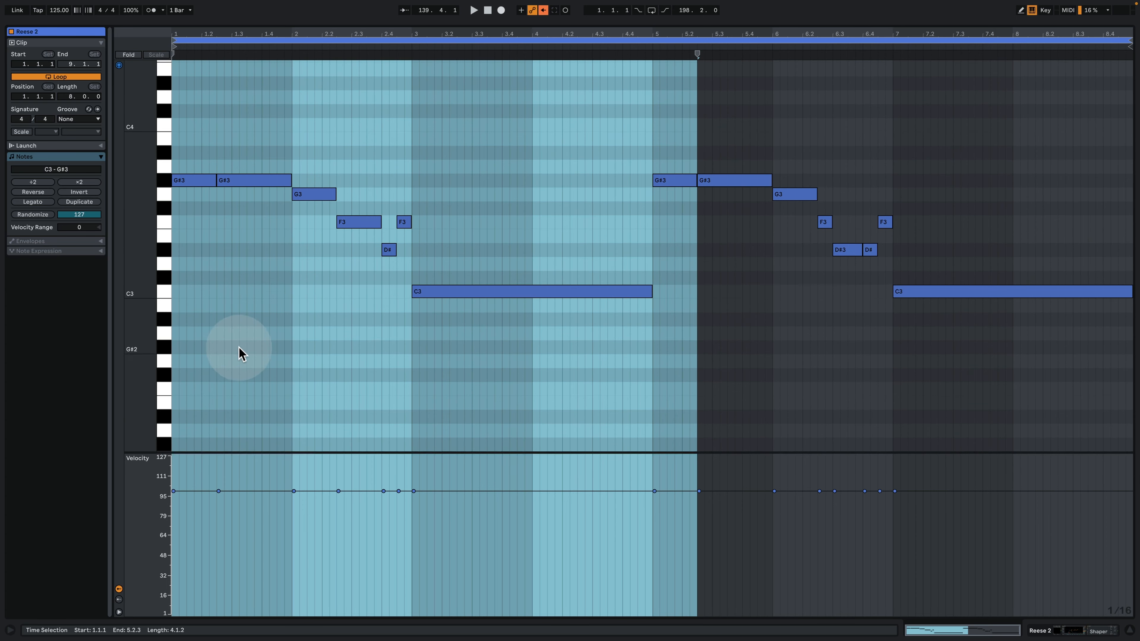
pyautogui.moveTo(246, 209); pyautogui.dragTo(154, 142)
pyautogui.click(318, 194)
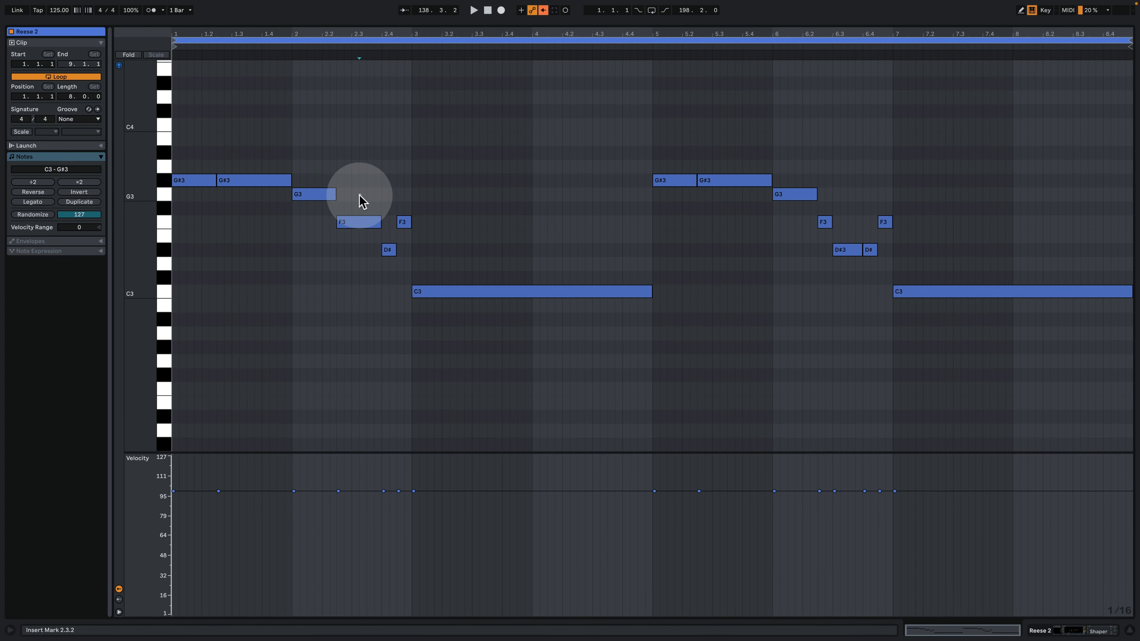
pyautogui.moveTo(361, 194); pyautogui.dragTo(370, 229)
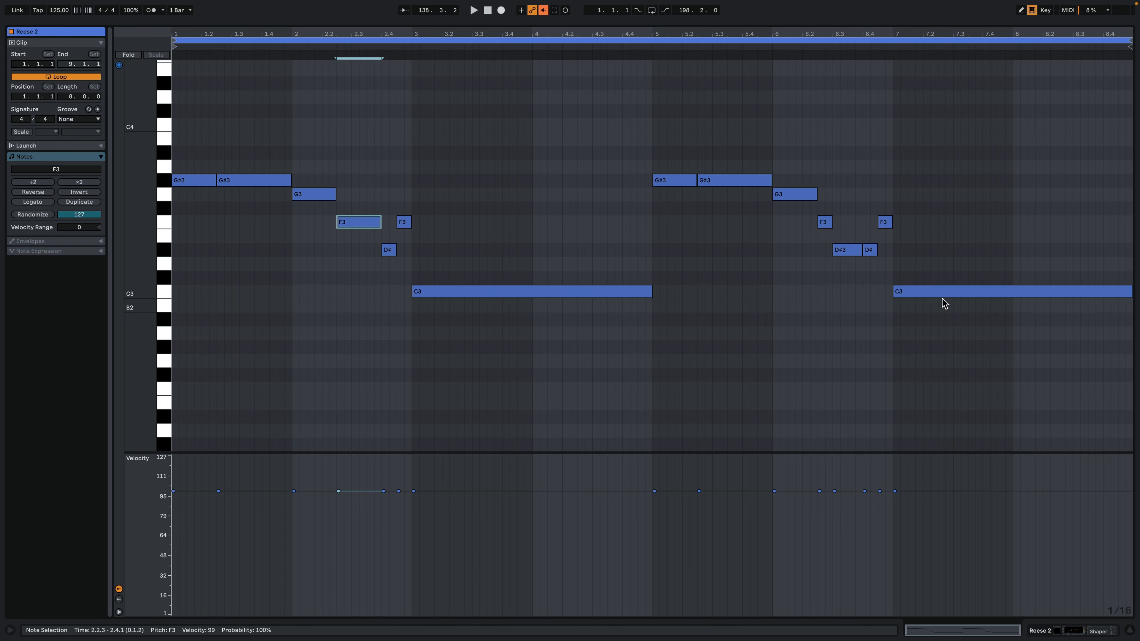
pyautogui.press('space')
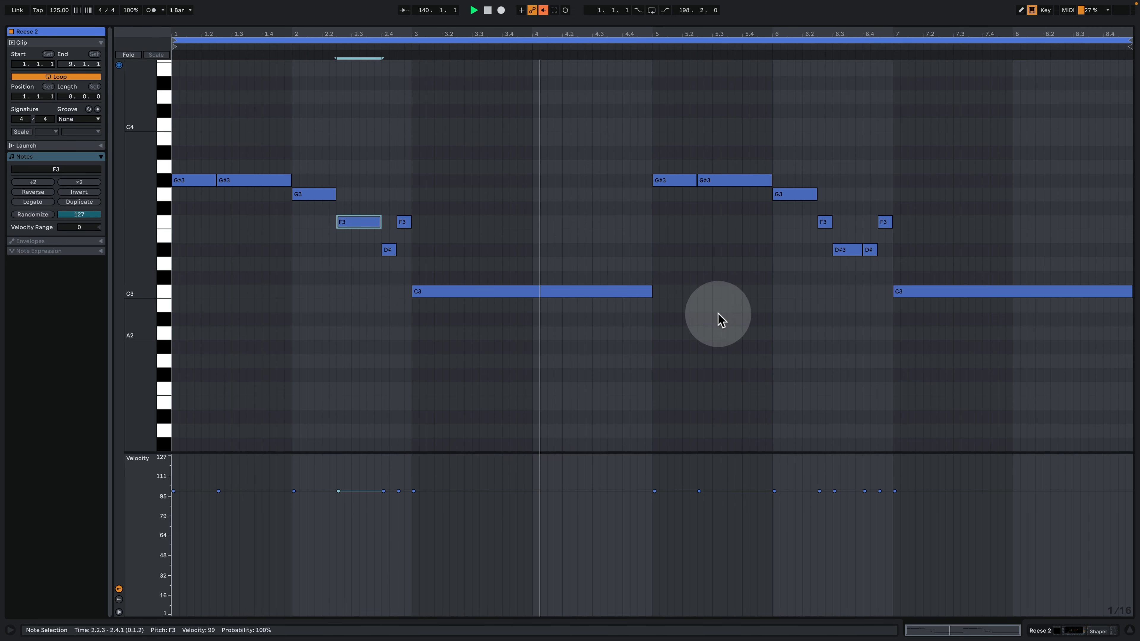
pyautogui.press('space')
pyautogui.click(327, 265)
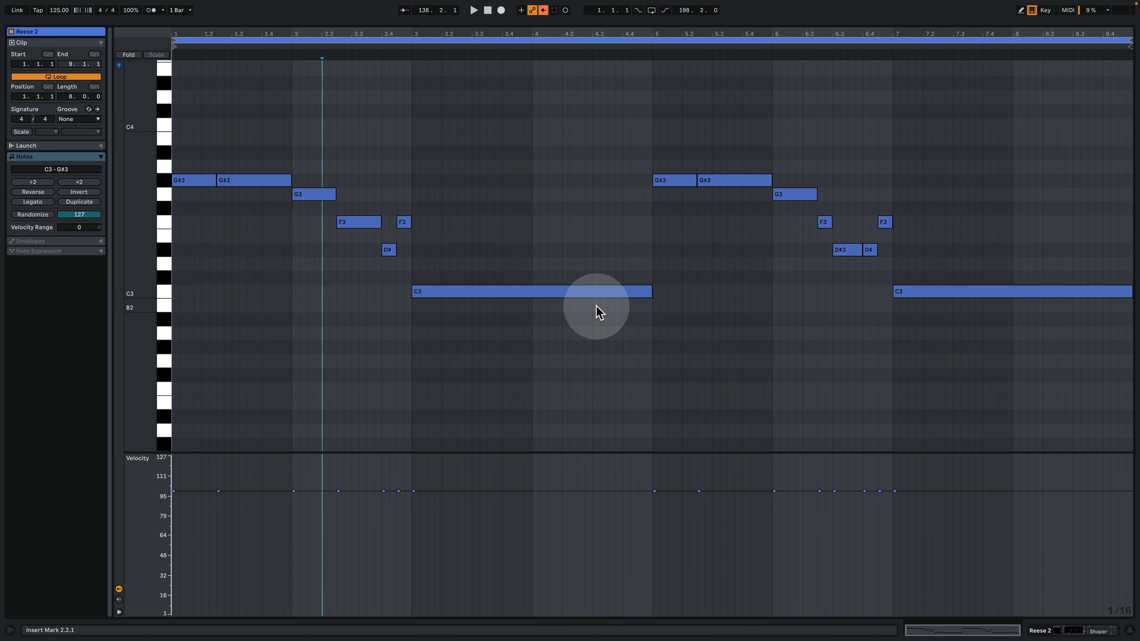
pyautogui.press('space')
pyautogui.click(1079, 626)
# Solo the Bass Saw track instead of Reese 2 and select its clip at the start of the Drop.
pyautogui.scroll(1, 735, 367)
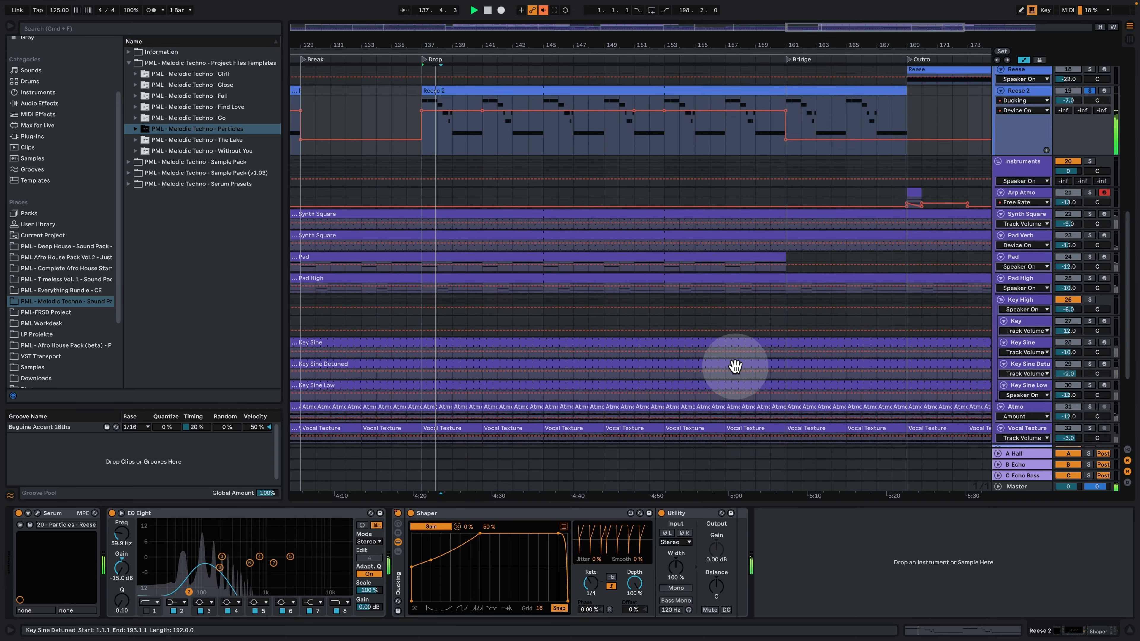
pyautogui.scroll(5, 736, 367)
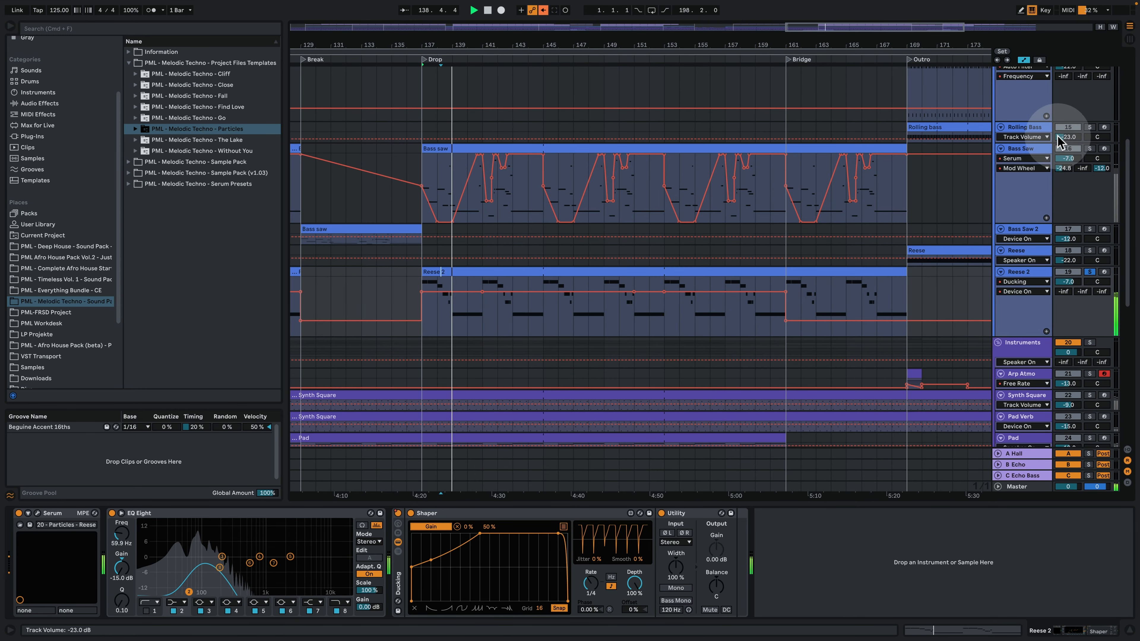
pyautogui.click(1076, 152)
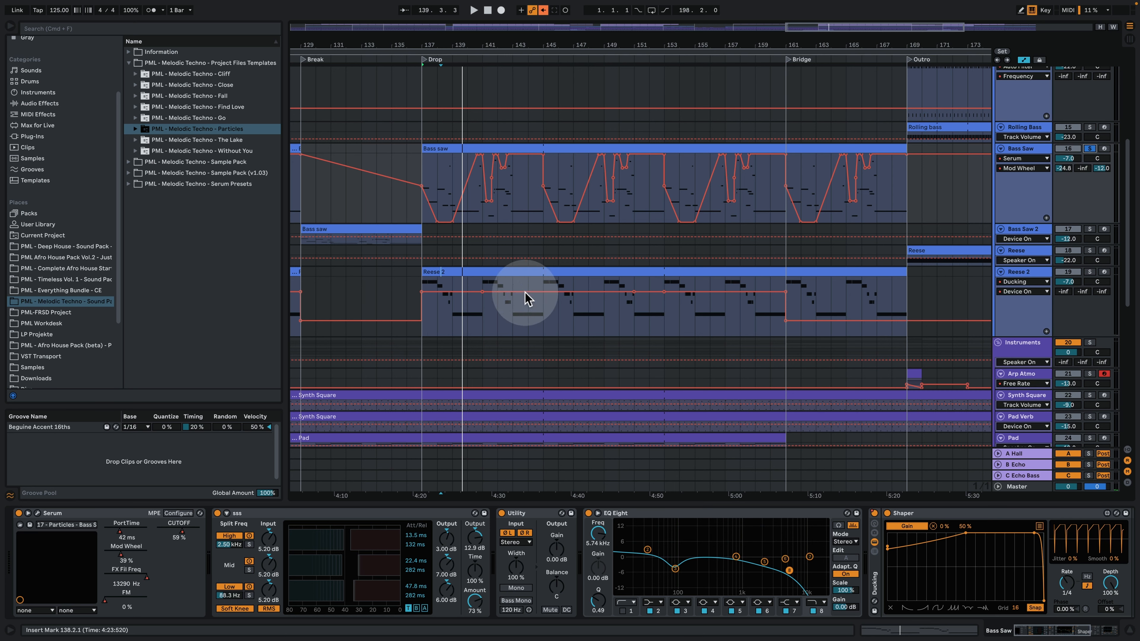
pyautogui.moveTo(448, 43); pyautogui.dragTo(448, 72)
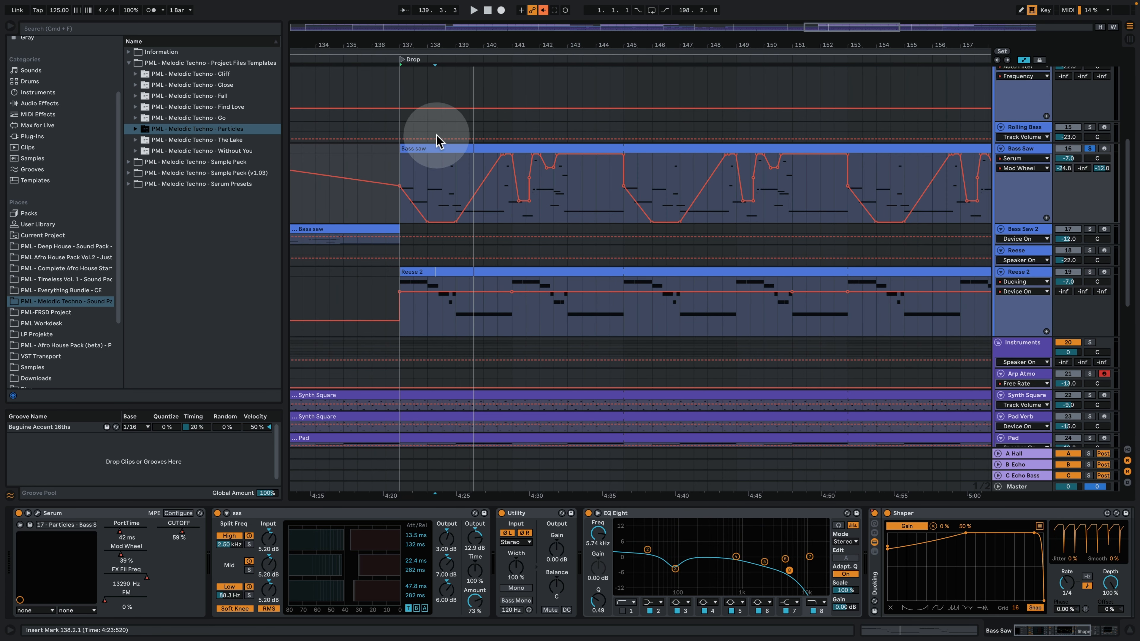
pyautogui.click(431, 151)
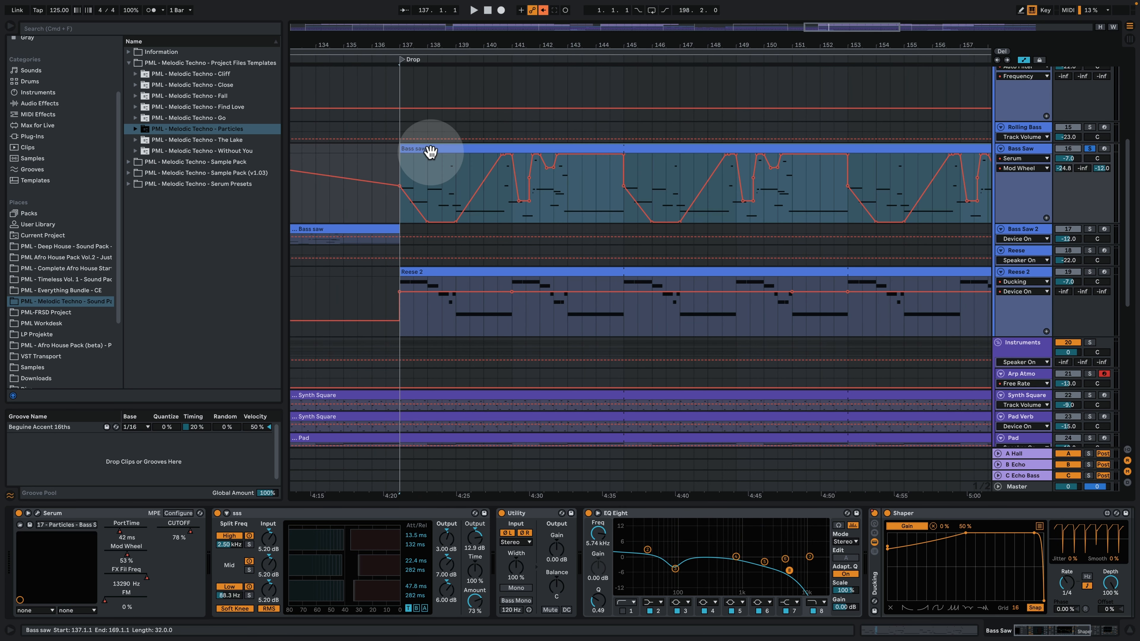
# Open the Bass Saw track's Serum beside its clip, examine the oscillators while playing the Drop, and stop.
pyautogui.click(38, 513)
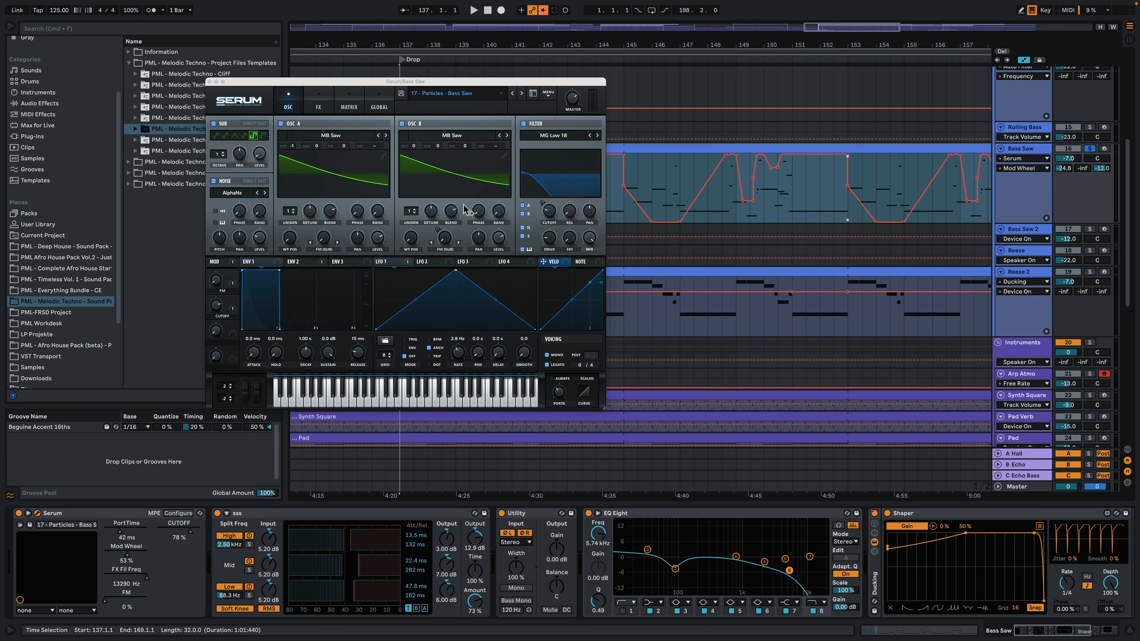
pyautogui.moveTo(431, 82); pyautogui.dragTo(338, 131)
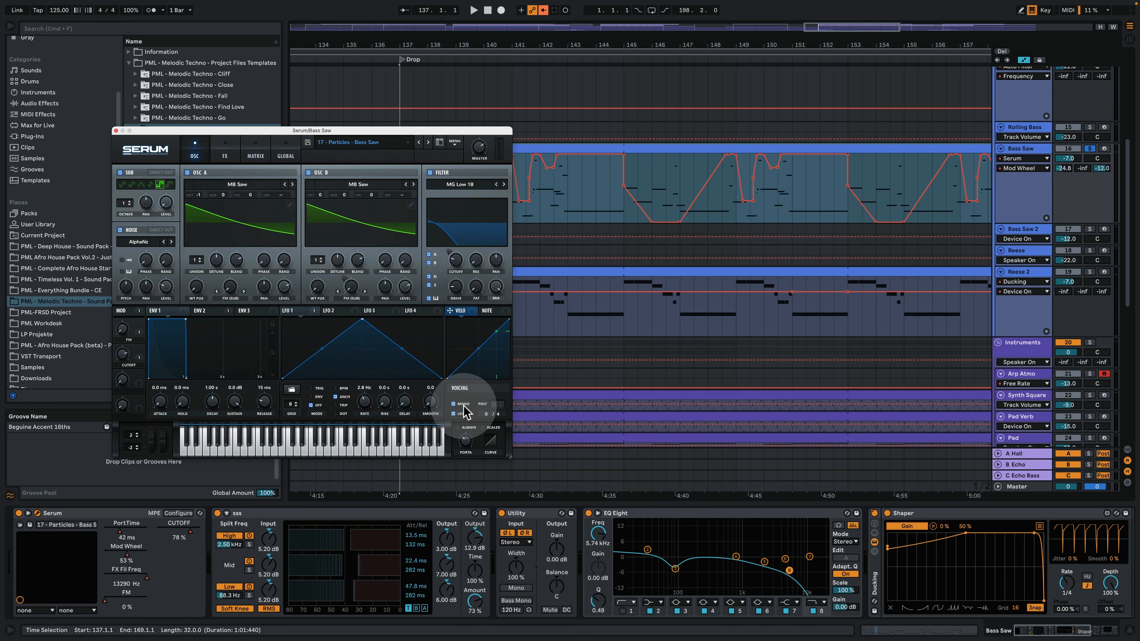
pyautogui.press('space')
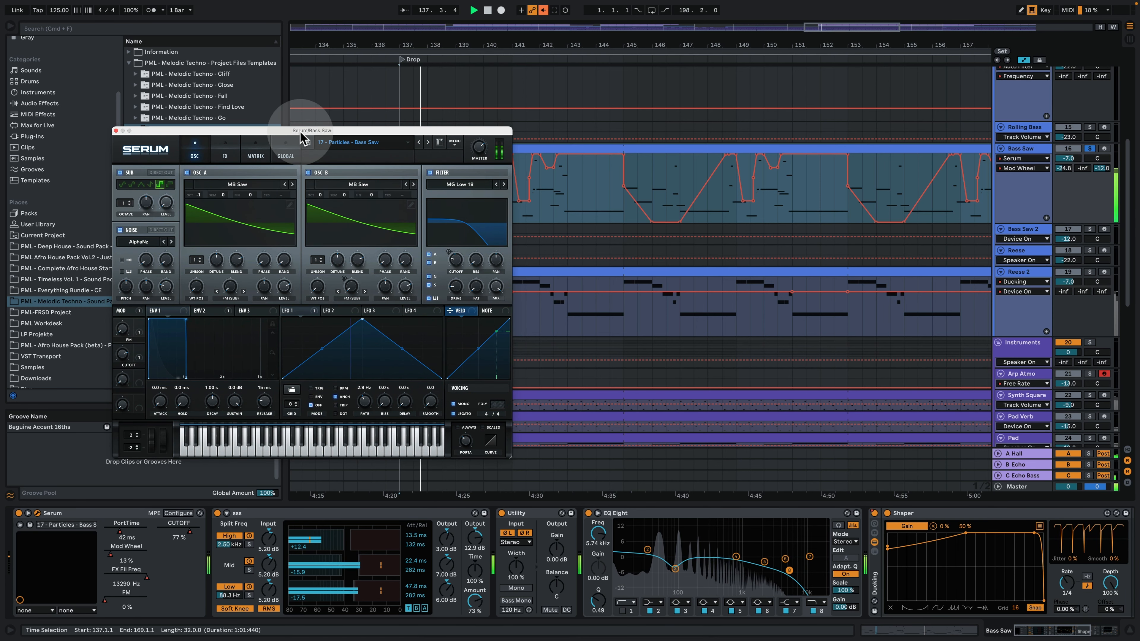
pyautogui.moveTo(300, 131); pyautogui.dragTo(226, 98)
pyautogui.moveTo(411, 38); pyautogui.dragTo(583, 44)
pyautogui.moveTo(221, 99); pyautogui.dragTo(275, 105)
pyautogui.press('space')
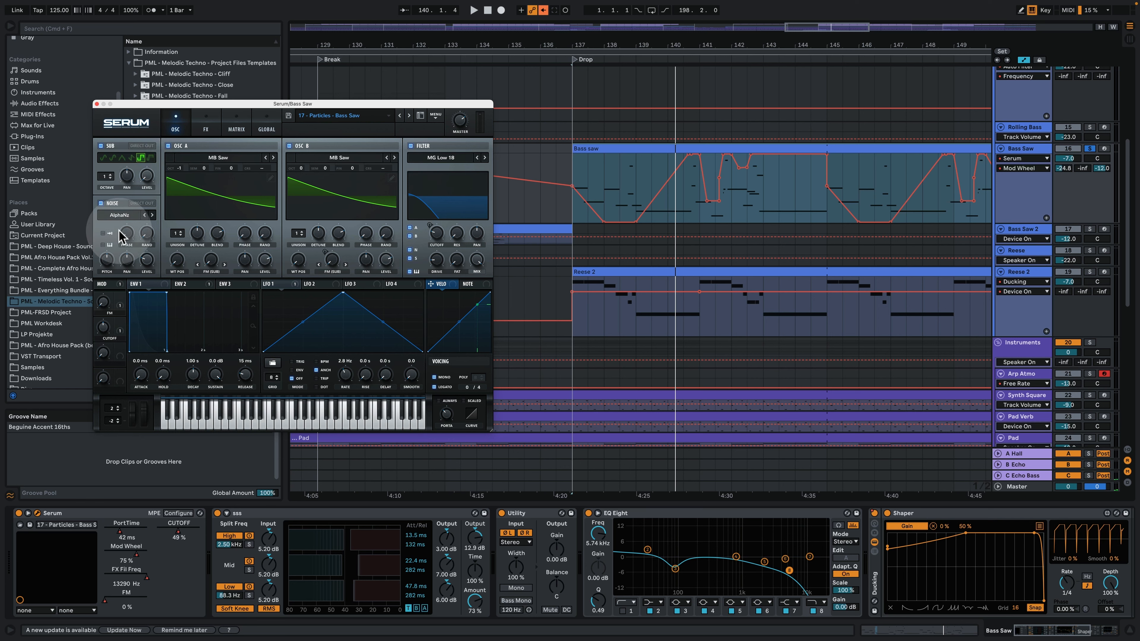
# Inspect the Bass Saw patch's Analog noise sources, keeping AlphaNz, and review Serum's effects during playback.
pyautogui.click(119, 216)
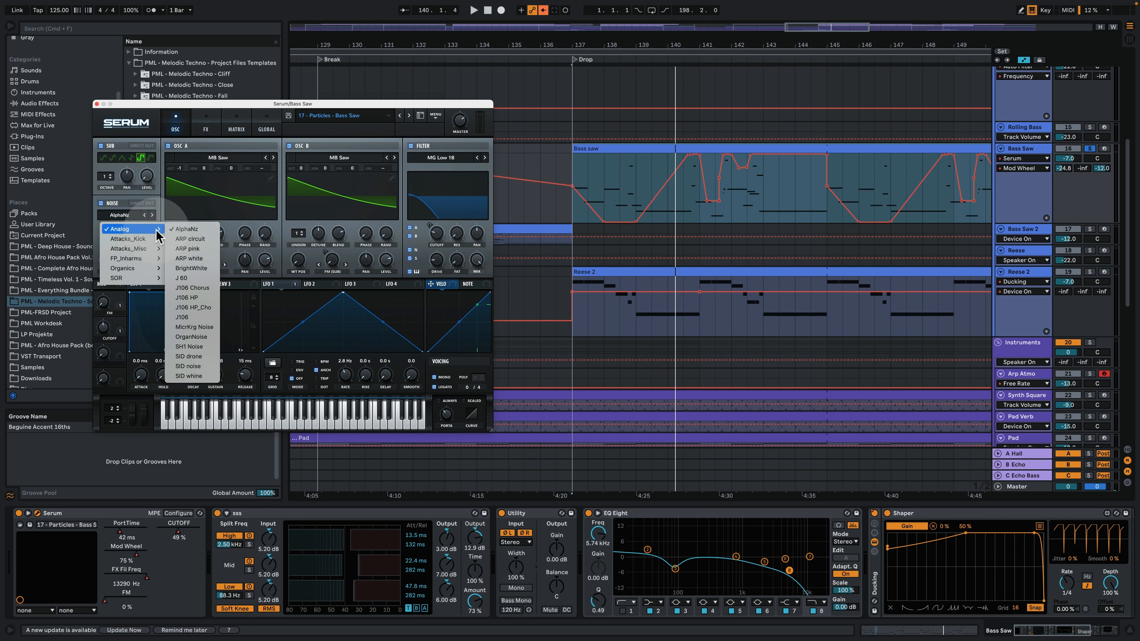
pyautogui.click(188, 230)
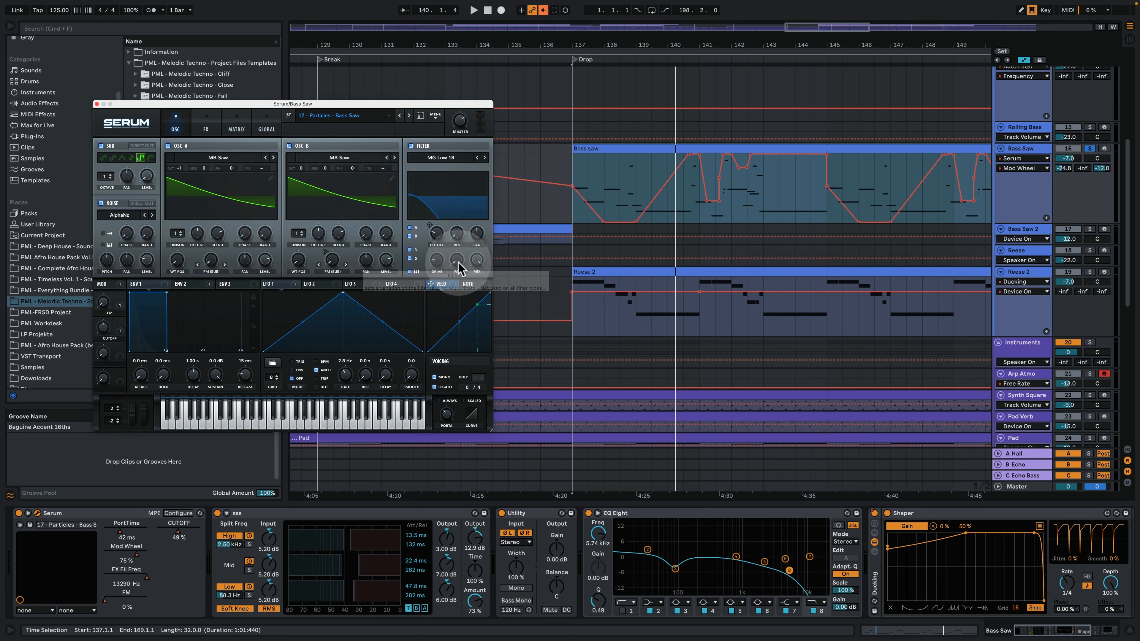
pyautogui.press('space')
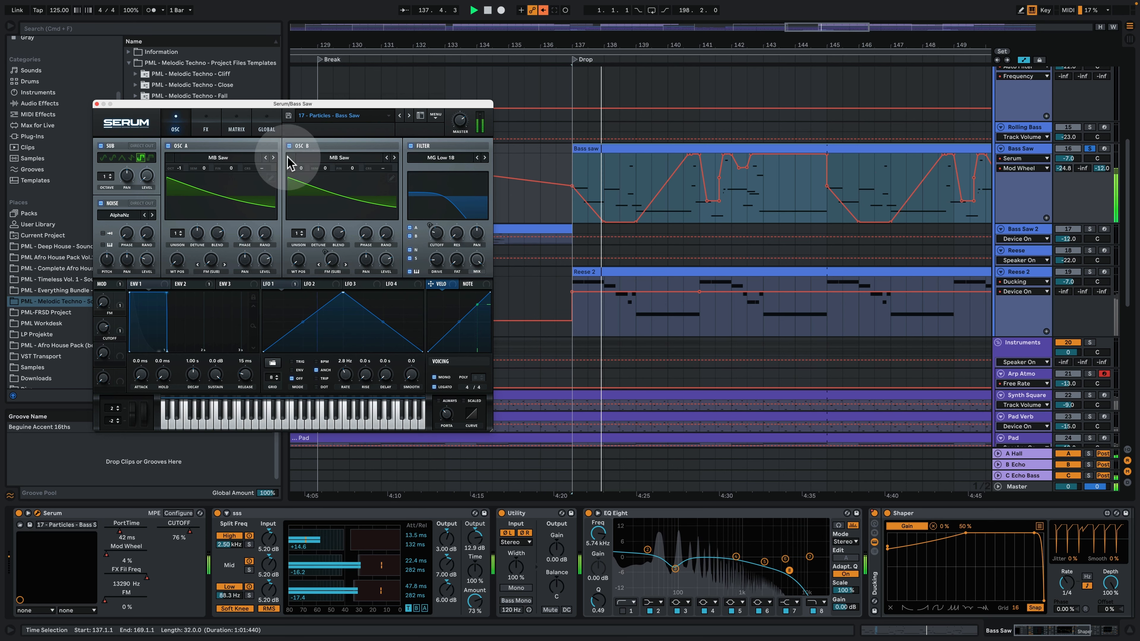
pyautogui.click(208, 125)
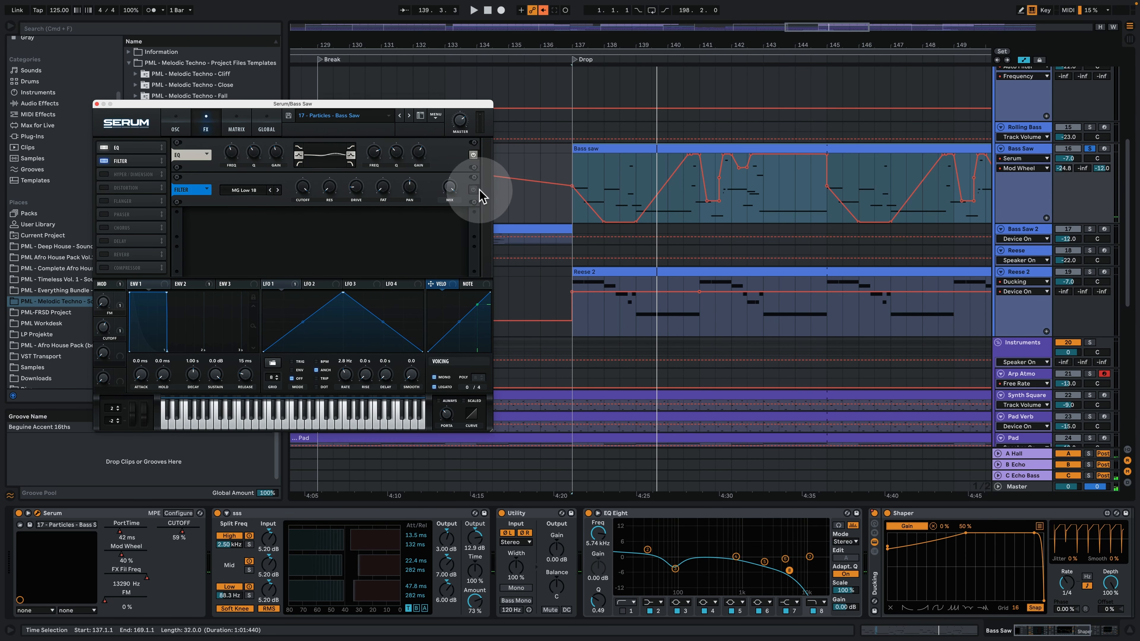
# Review Serum's modulation matrix and macros, play the Bass Saw clip, and re-enable the overridden automation.
pyautogui.click(236, 128)
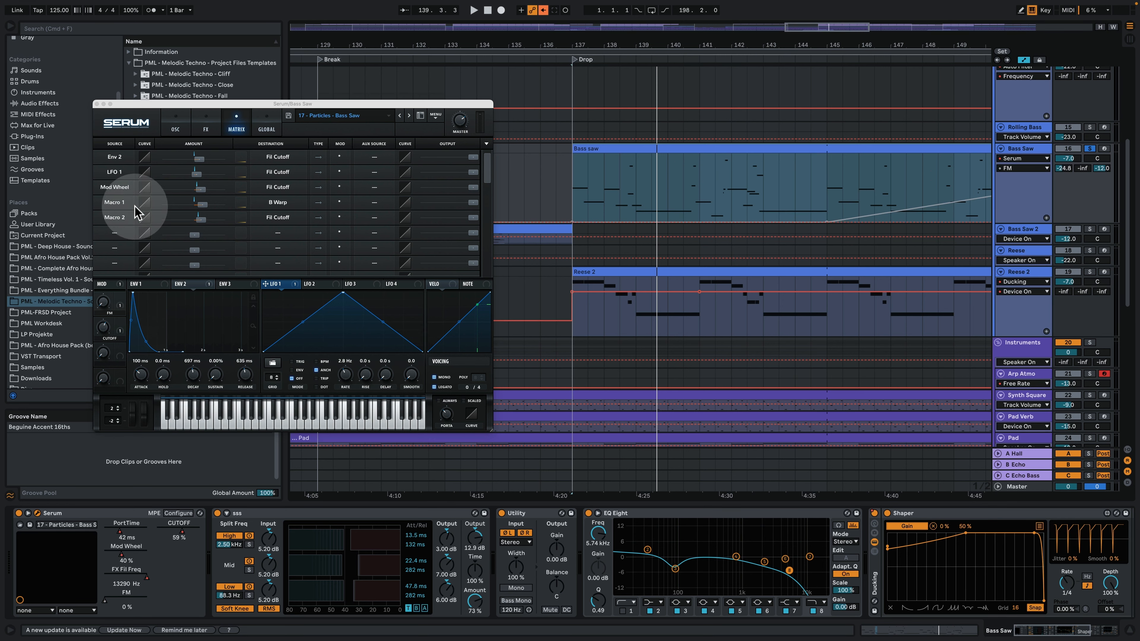
pyautogui.click(175, 129)
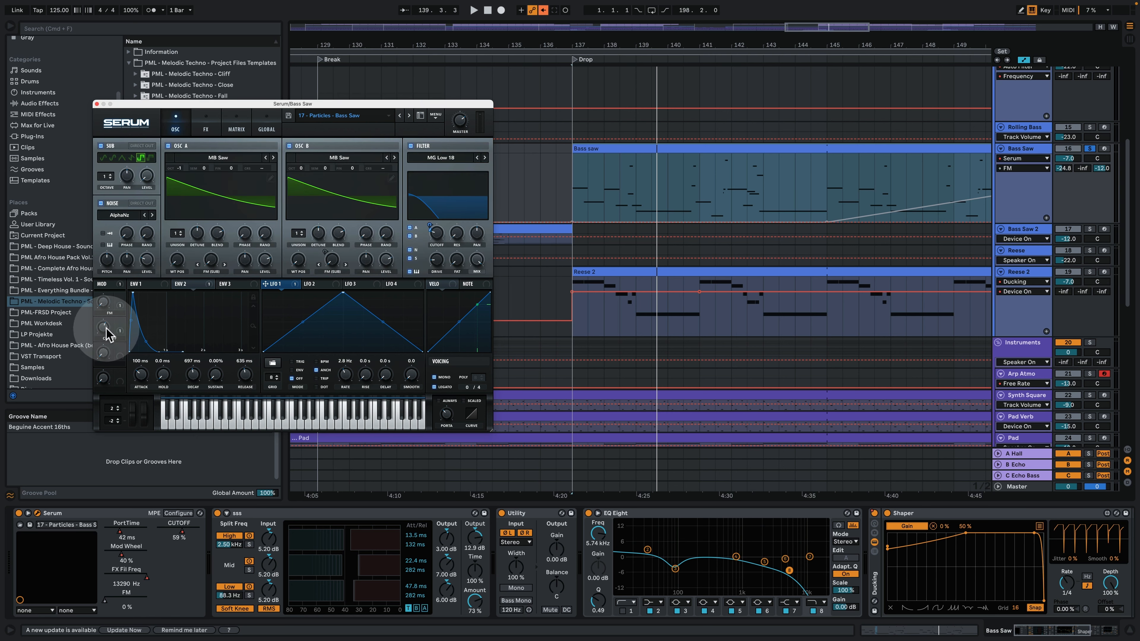
pyautogui.press('space')
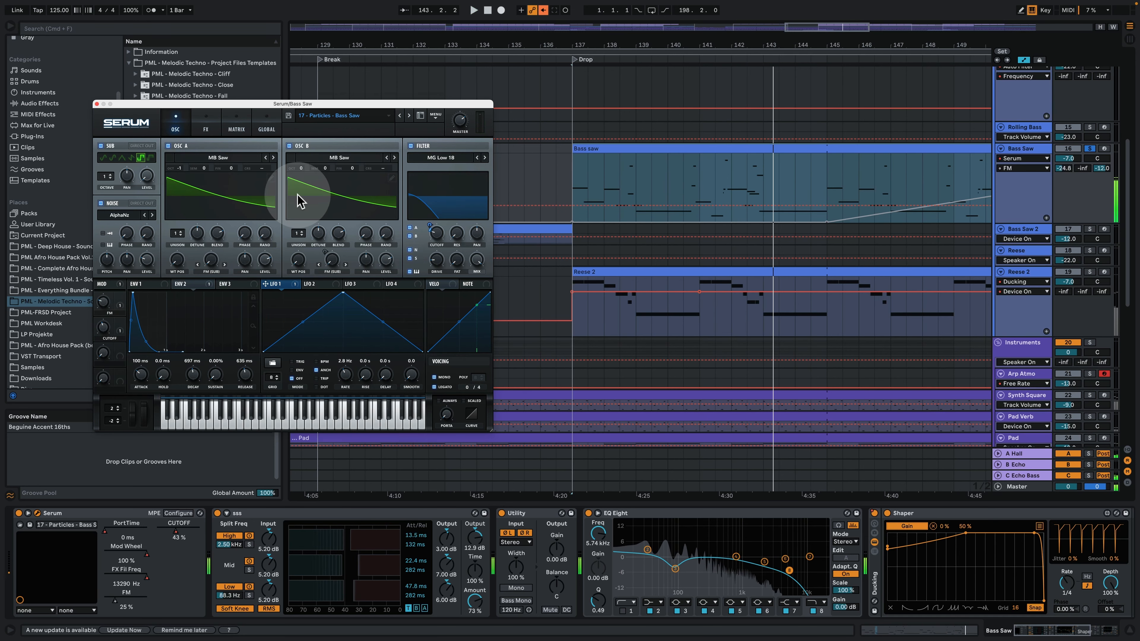
pyautogui.click(543, 10)
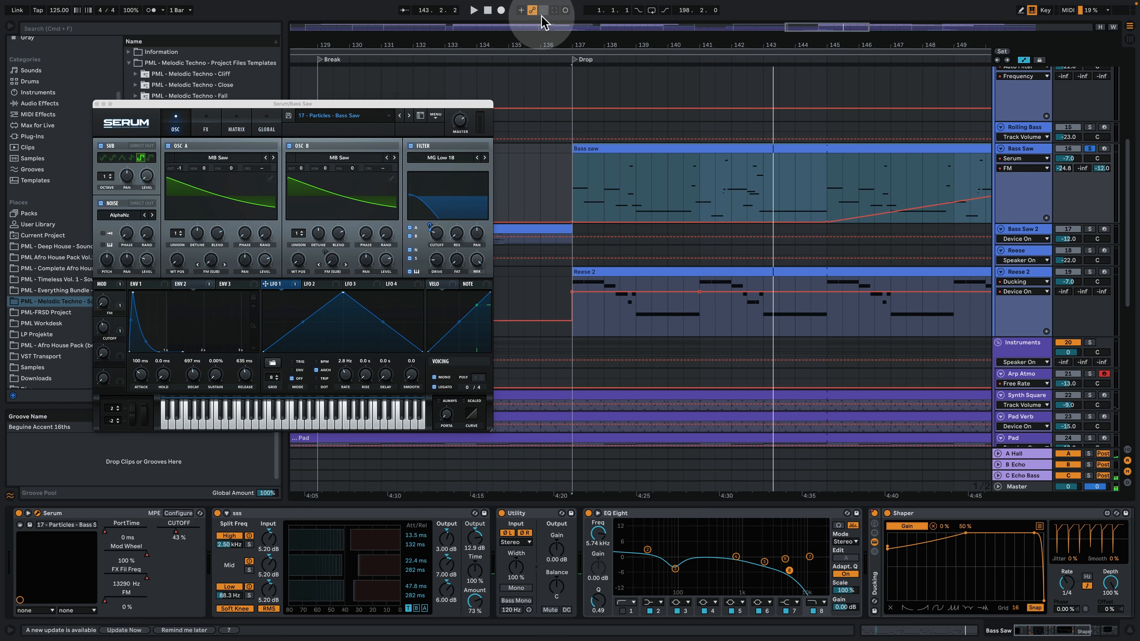
# Open the Bass Saw clip's notes, move the Serum window aside, and examine the first bars of the pattern up close.
pyautogui.click(630, 150)
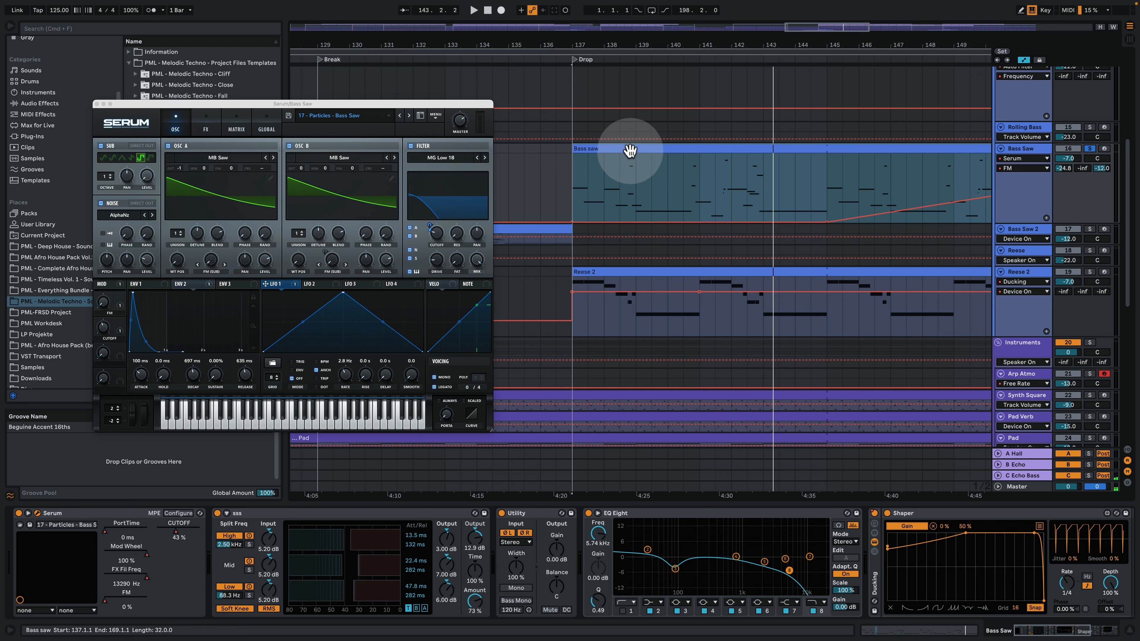
pyautogui.doubleClick(630, 150)
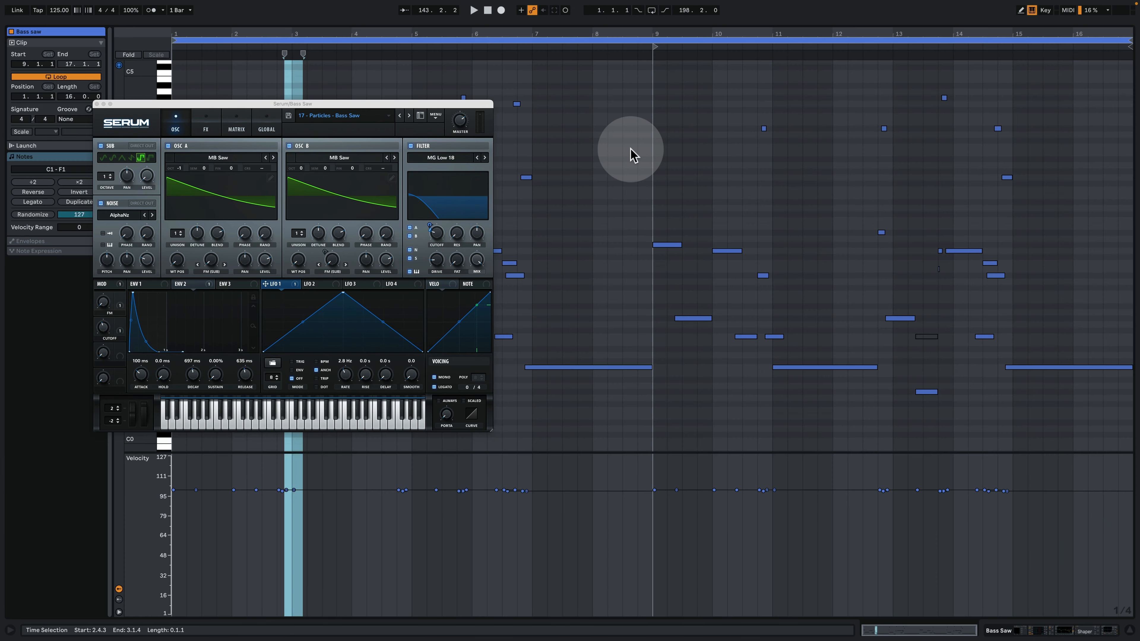
pyautogui.moveTo(240, 105); pyautogui.dragTo(793, 149)
pyautogui.click(255, 145)
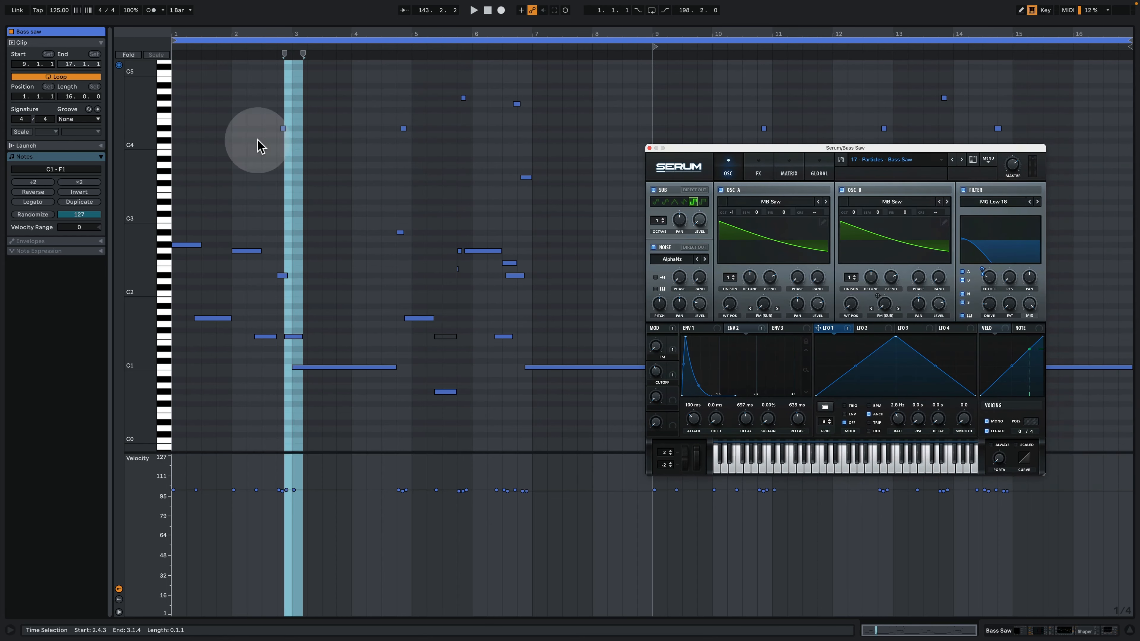
pyautogui.moveTo(185, 35); pyautogui.dragTo(185, 152)
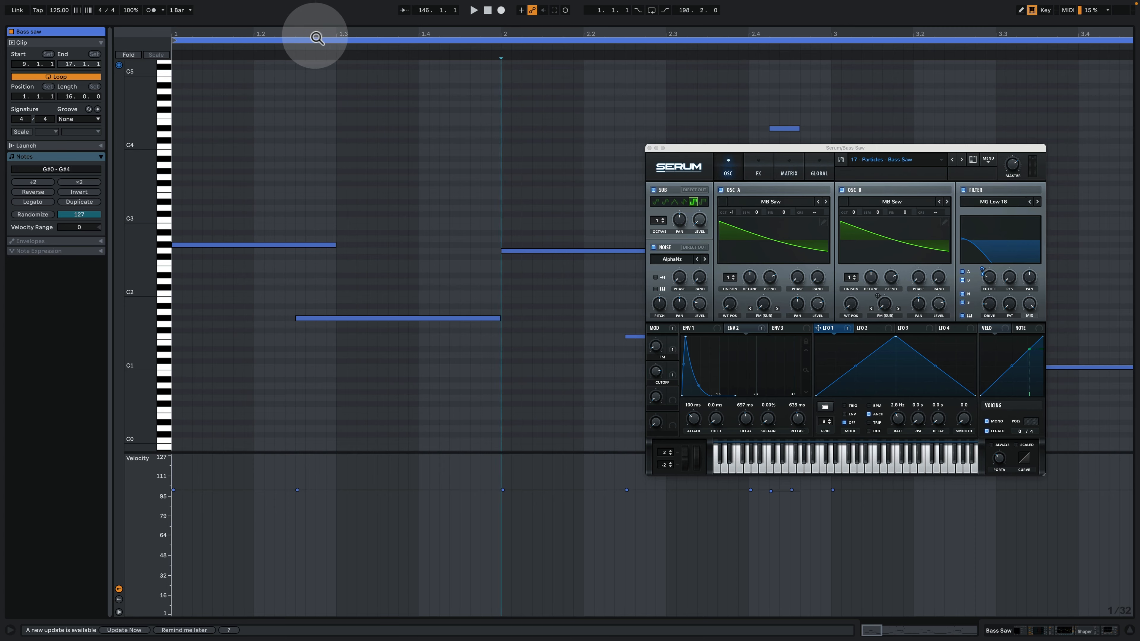
pyautogui.moveTo(312, 37); pyautogui.dragTo(253, 9)
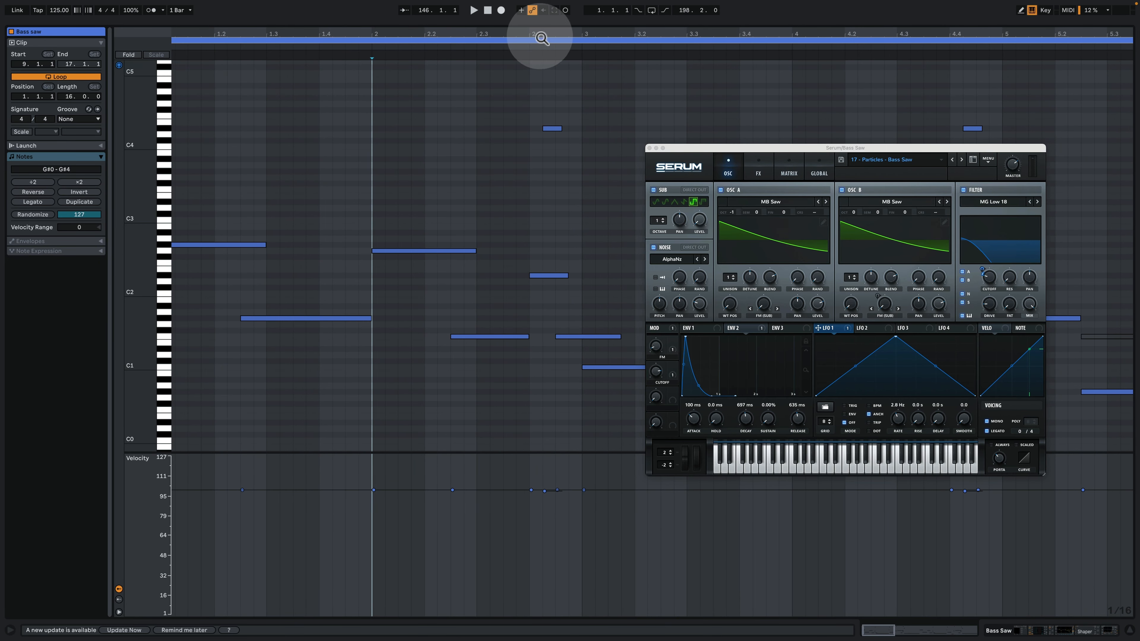
# Select the overlapping D#2 and D#4 notes at beat 2.4 of the Bass Saw pattern to inspect them up close.
pyautogui.moveTo(537, 33); pyautogui.dragTo(496, 351)
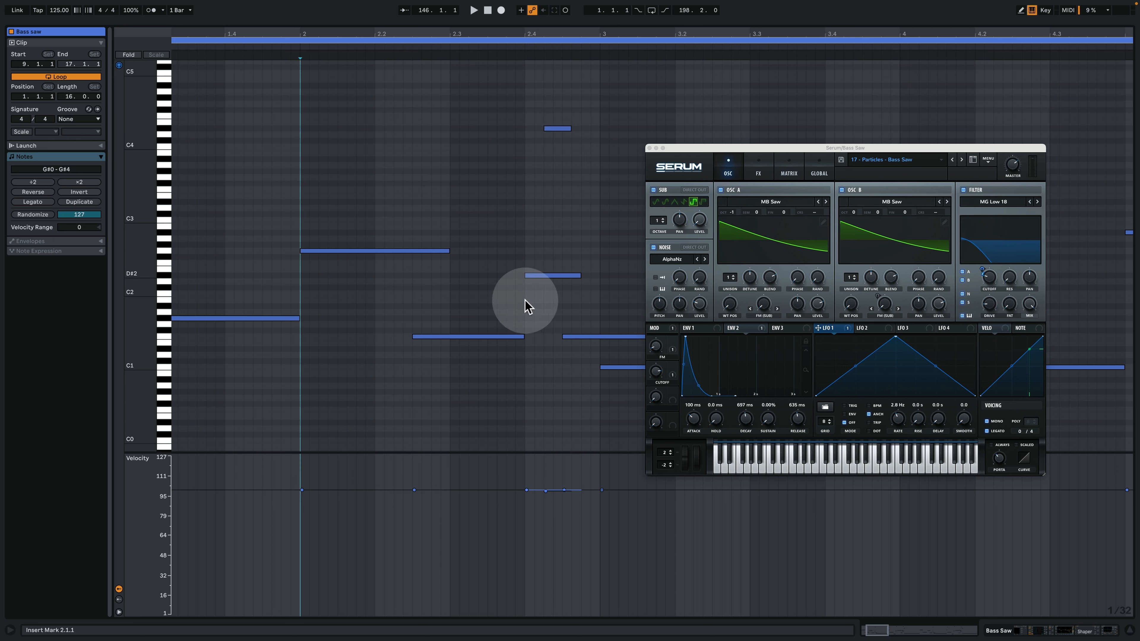
pyautogui.moveTo(544, 314); pyautogui.dragTo(544, 88)
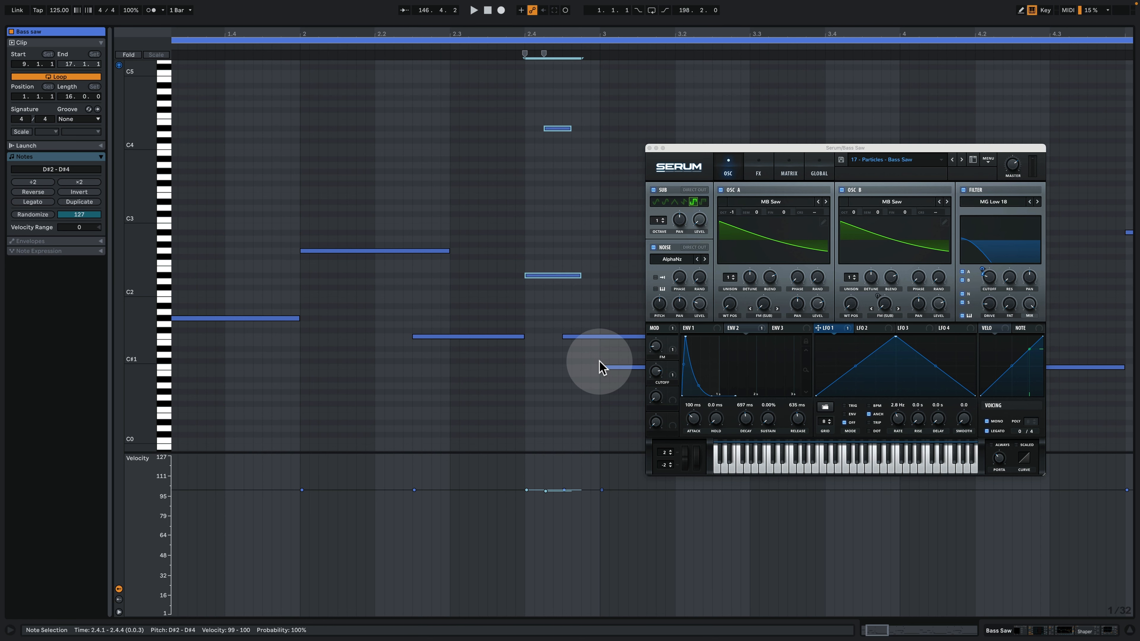
pyautogui.moveTo(536, 34); pyautogui.dragTo(536, 26)
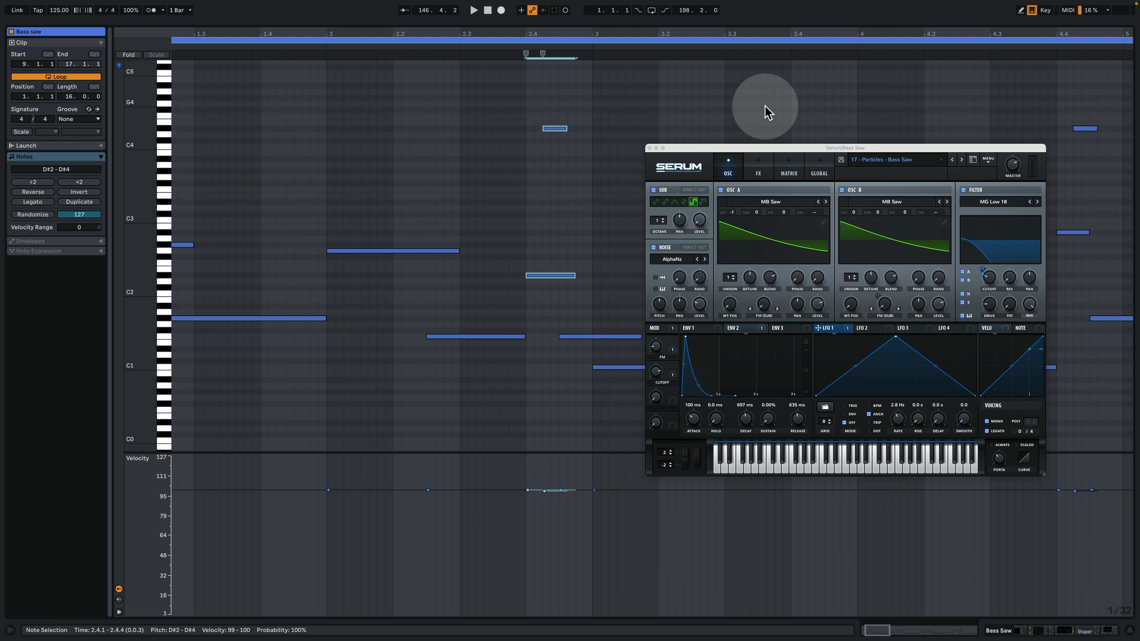
# Move the Serum window clear of the opening notes, listen to the Bass Saw pattern, and clear the note selection.
pyautogui.moveTo(768, 152); pyautogui.dragTo(798, 152)
pyautogui.moveTo(418, 36)
pyautogui.mouseDown()
pyautogui.moveTo(461, 37)
pyautogui.moveTo(428, 34)
pyautogui.mouseUp()
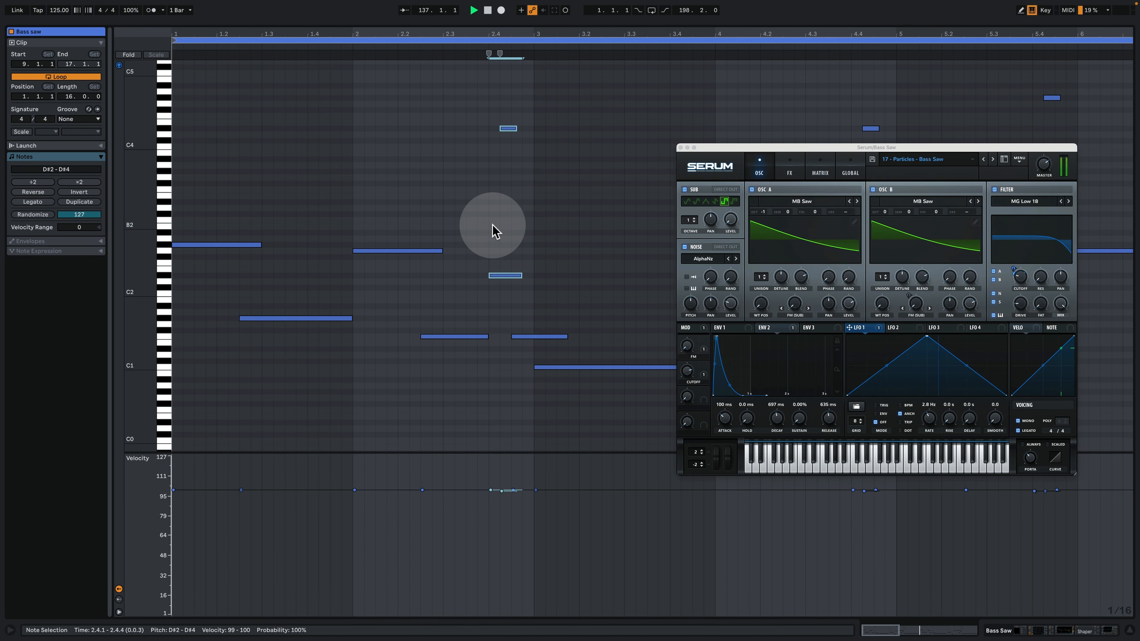
pyautogui.press('space')
pyautogui.click(167, 182)
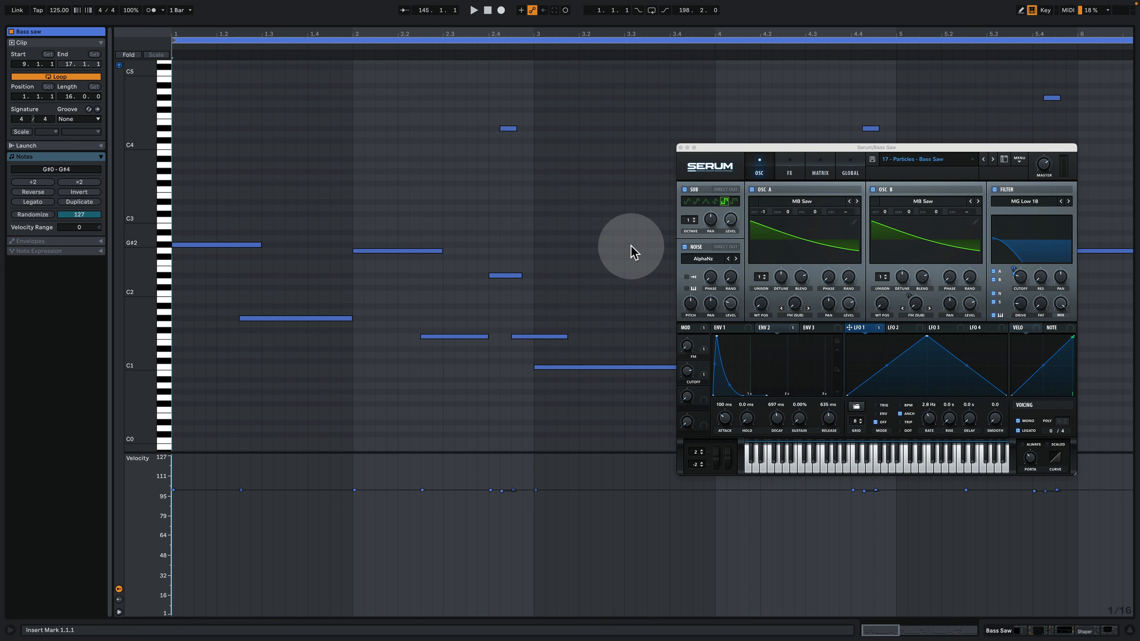
# Play the Drop from the arrangement with the Bass Saw clip reopened, following its second half from bar 9 beside the moved Serum window, and stop.
pyautogui.click(1008, 630)
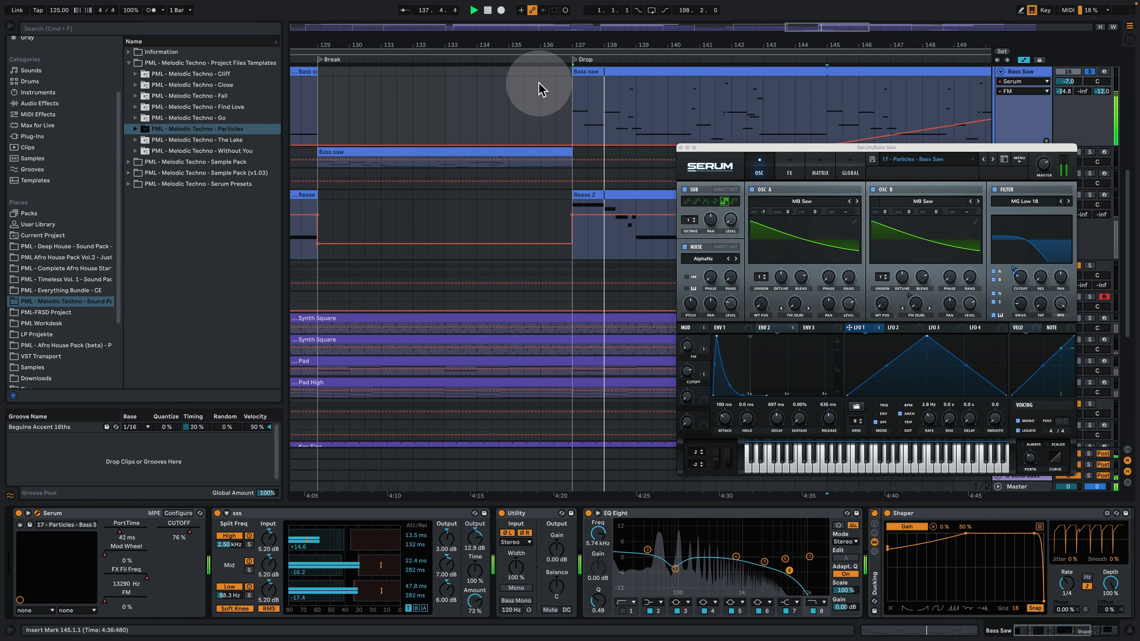
pyautogui.doubleClick(592, 68)
pyautogui.moveTo(759, 148); pyautogui.dragTo(161, 97)
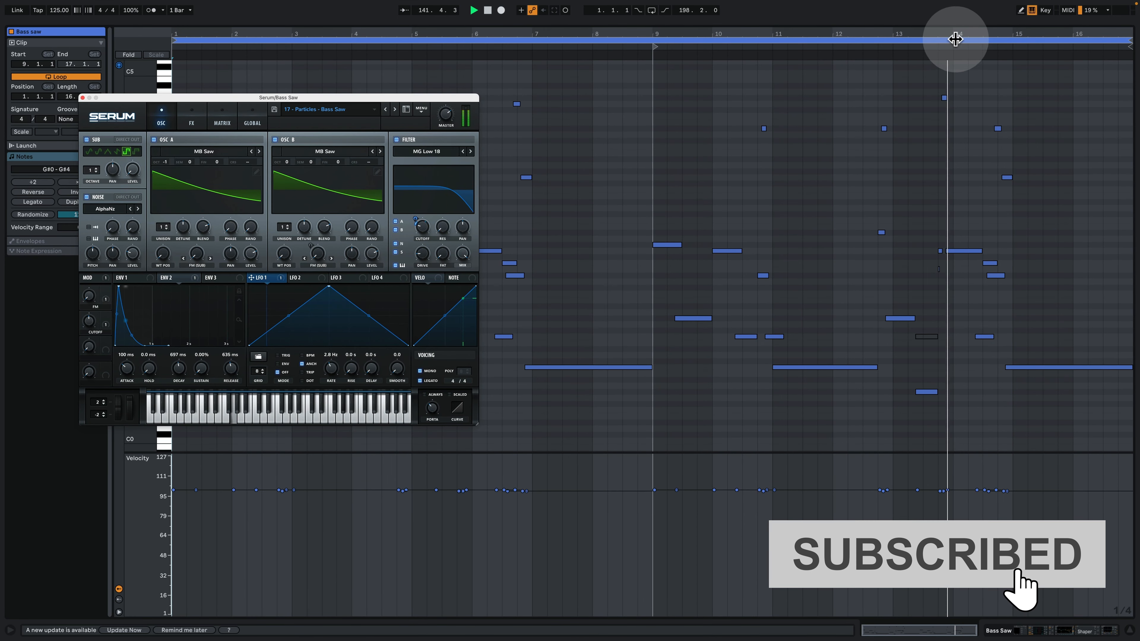
pyautogui.moveTo(954, 31); pyautogui.dragTo(809, 38)
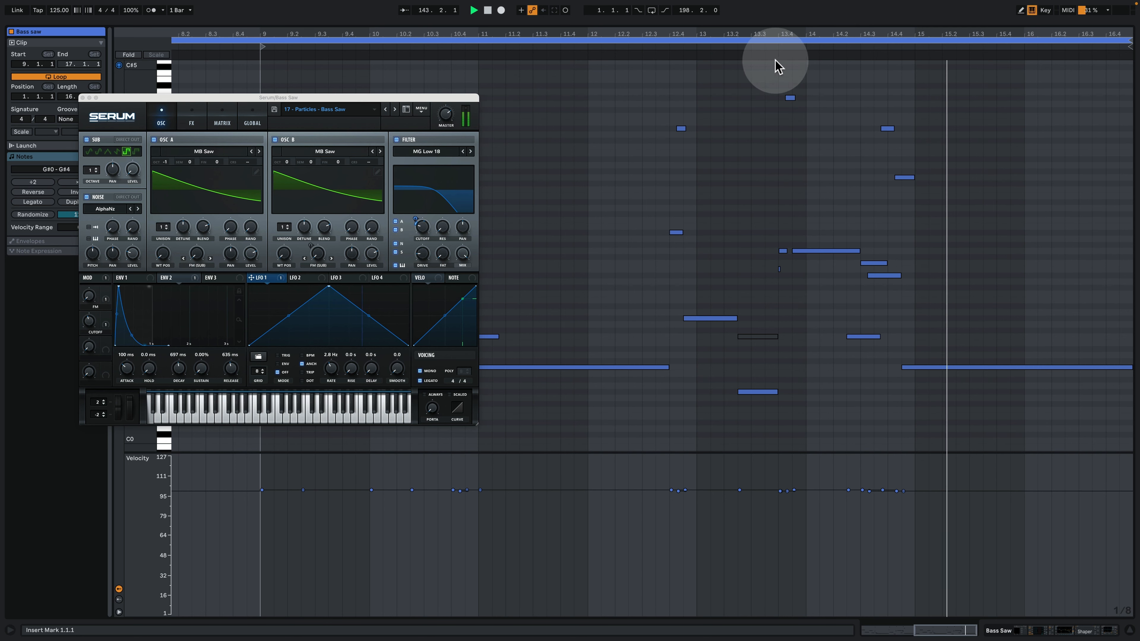
pyautogui.press('space')
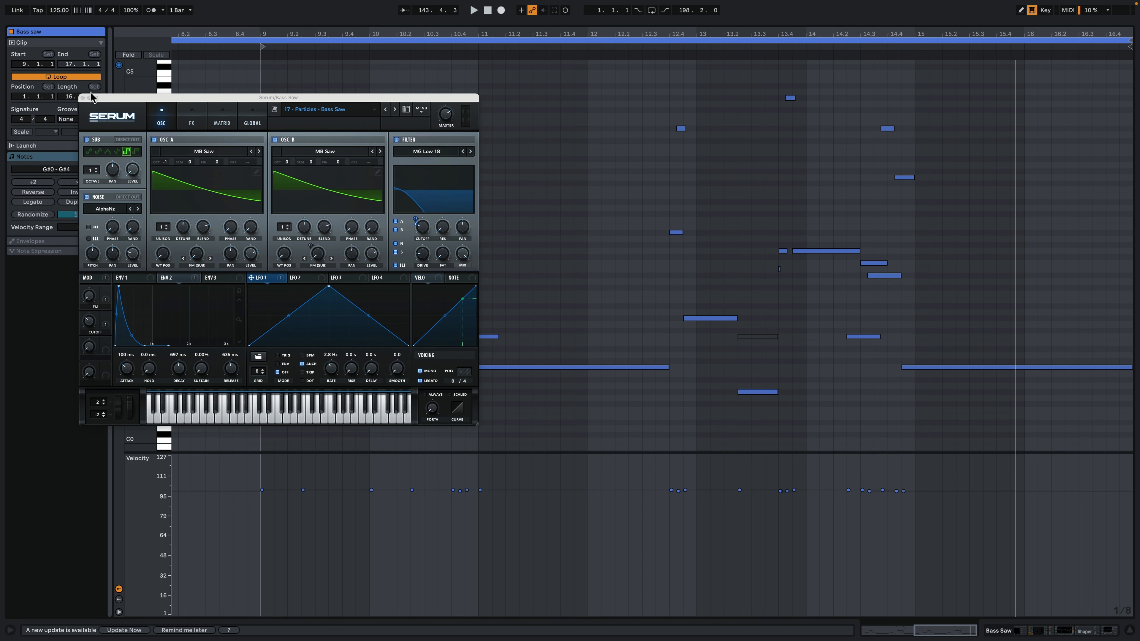
# Close the Serum window and examine the Bass Saw clip's notes from bar 9, selecting the two notes in that bar.
pyautogui.click(83, 98)
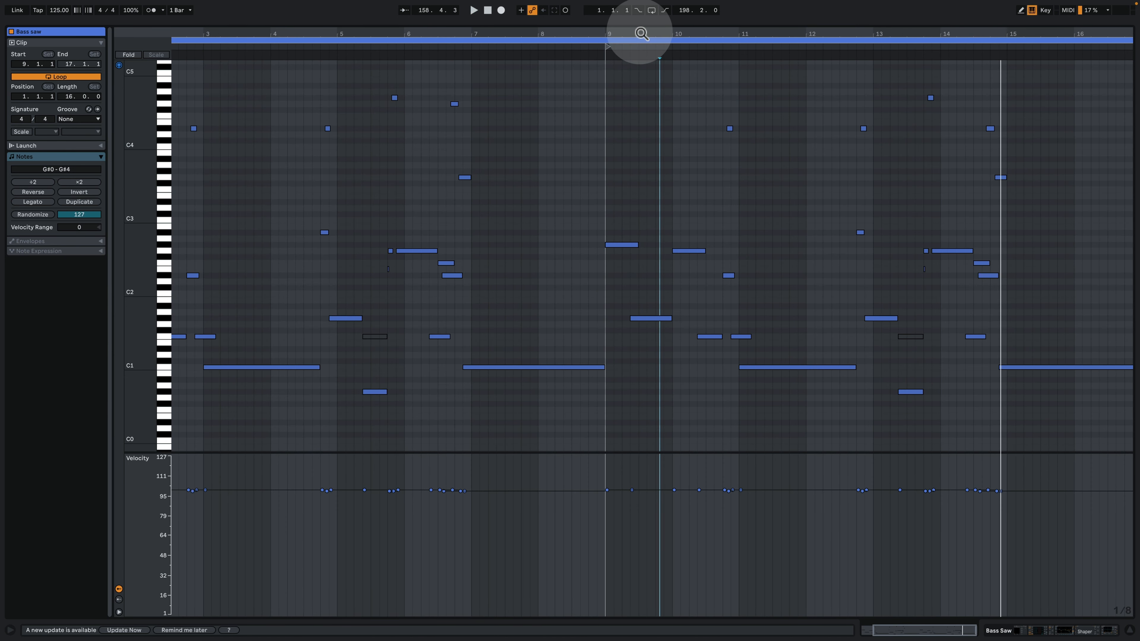
pyautogui.moveTo(640, 36); pyautogui.dragTo(555, 81)
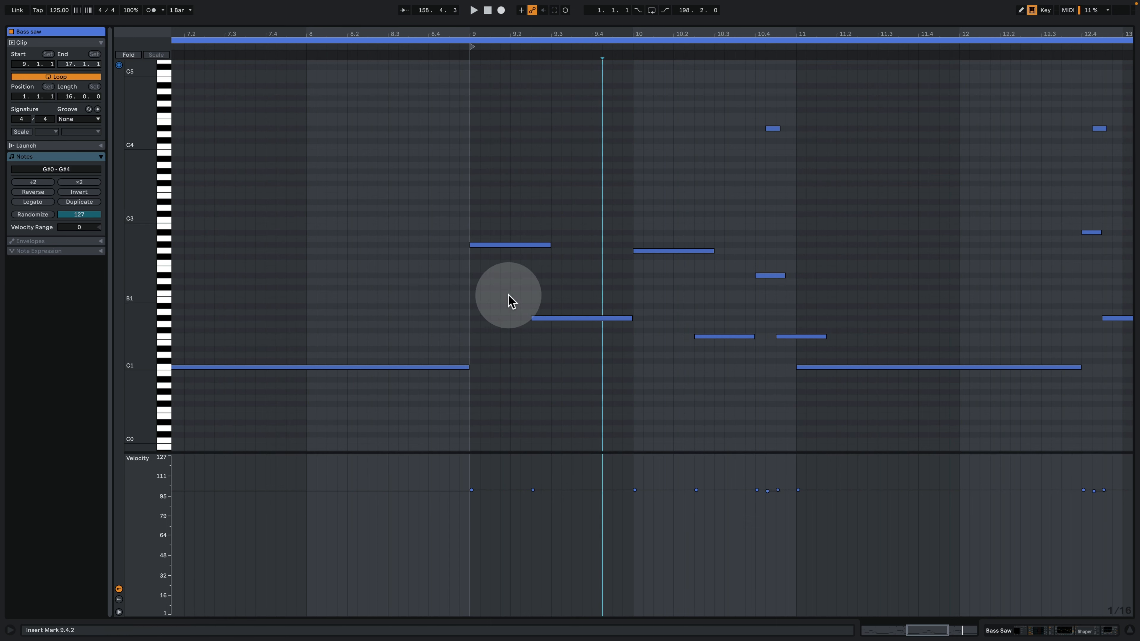
pyautogui.moveTo(565, 374); pyautogui.dragTo(527, 234)
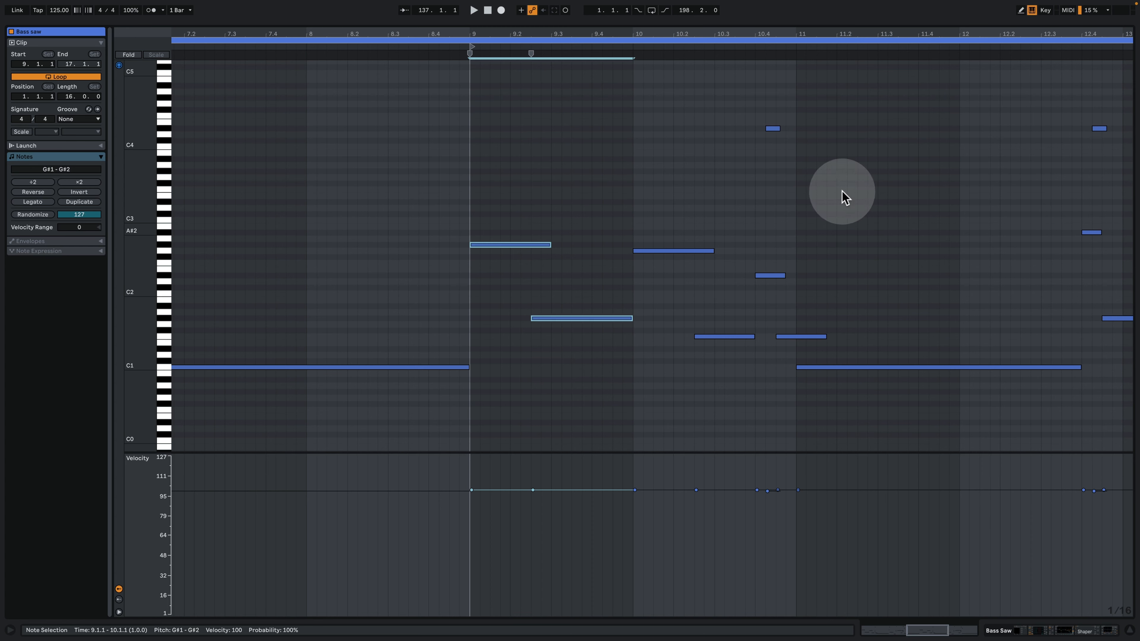
pyautogui.moveTo(808, 34); pyautogui.dragTo(651, 28)
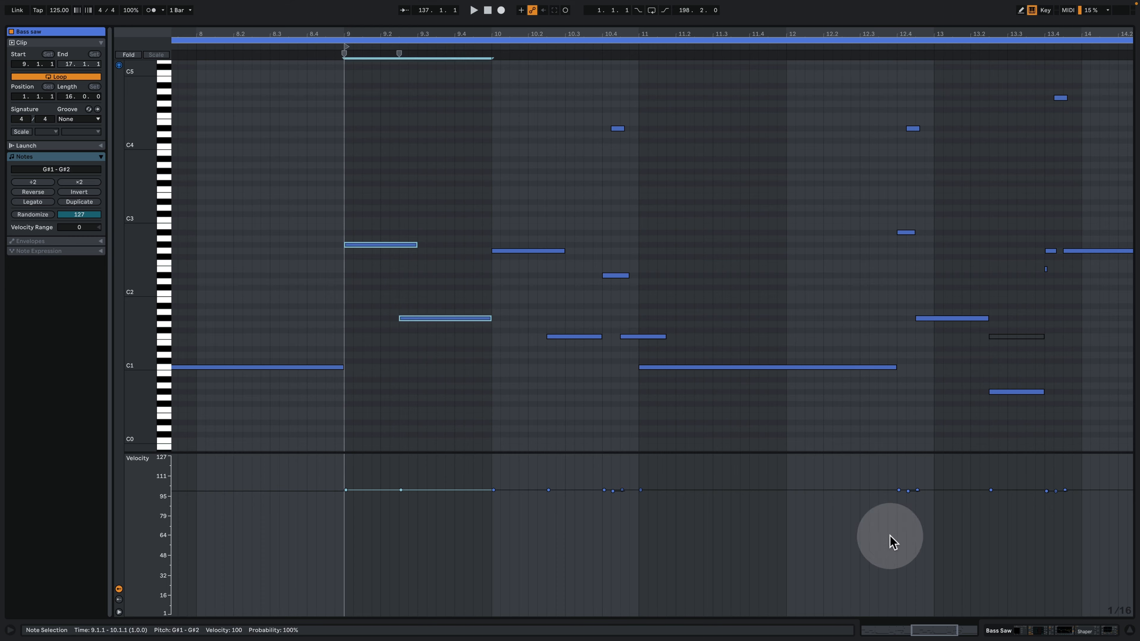
pyautogui.click(1046, 633)
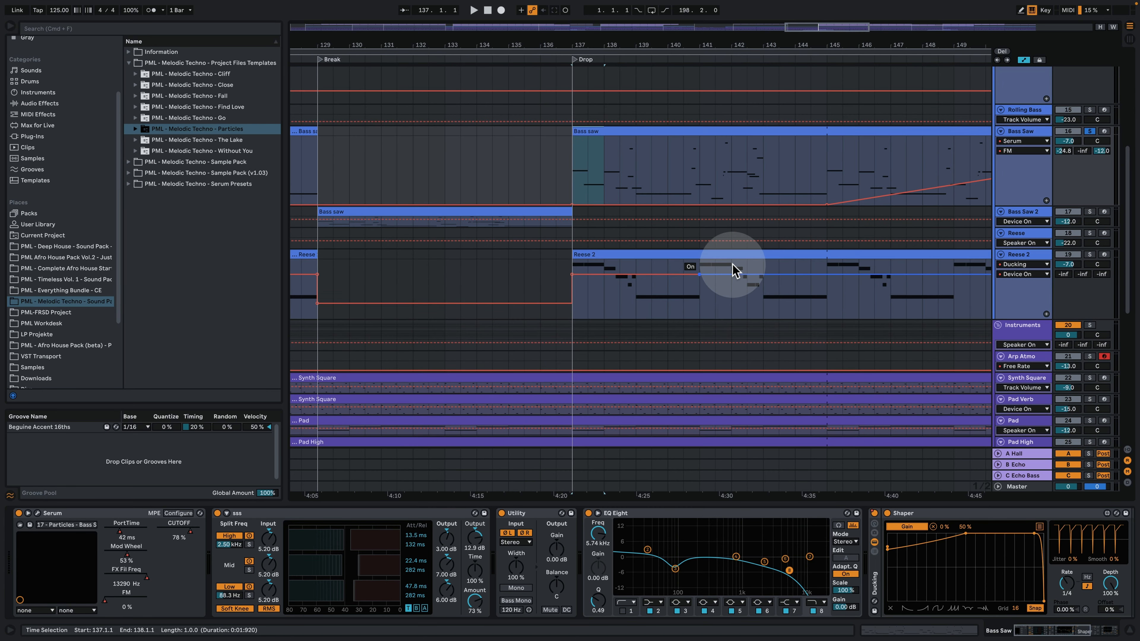
# Enlarge the Pad High track in the arrangement and examine the note pattern of the upper Synth Square clip.
pyautogui.scroll(3, 763, 265)
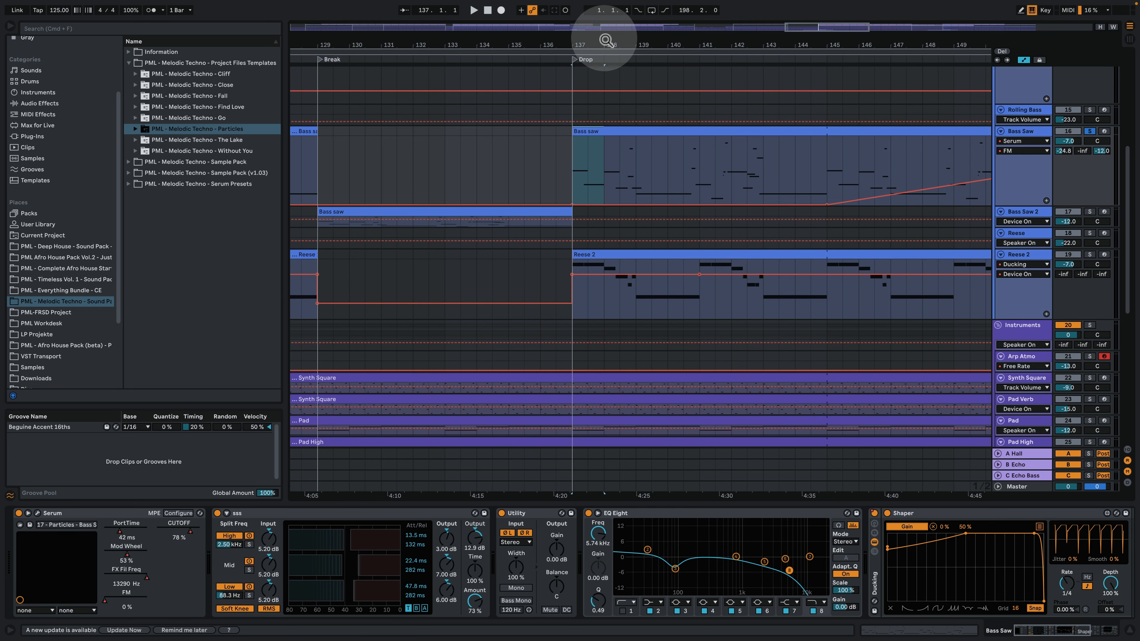
pyautogui.moveTo(605, 38); pyautogui.dragTo(575, 39)
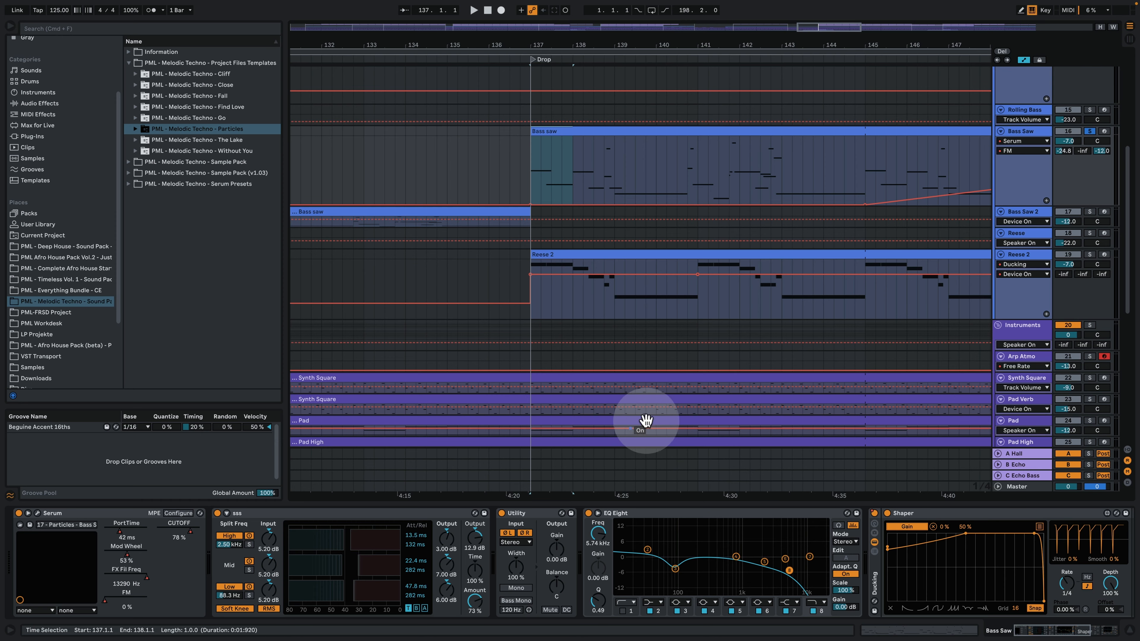
pyautogui.scroll(-2, 647, 420)
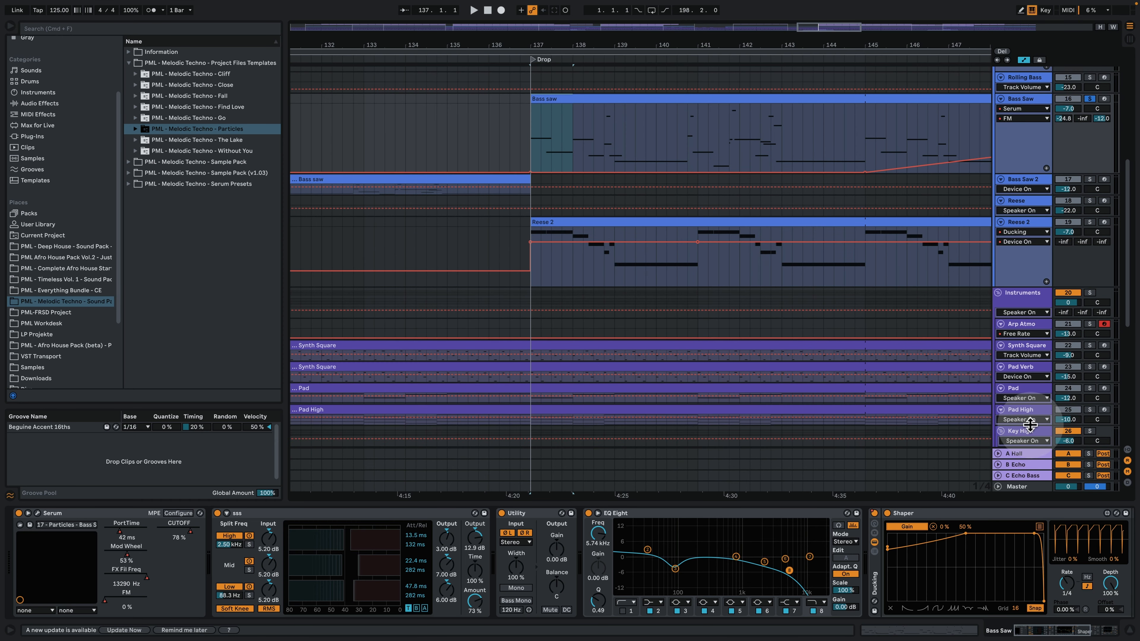
pyautogui.moveTo(1031, 425); pyautogui.dragTo(1029, 454)
pyautogui.scroll(-1, 856, 345)
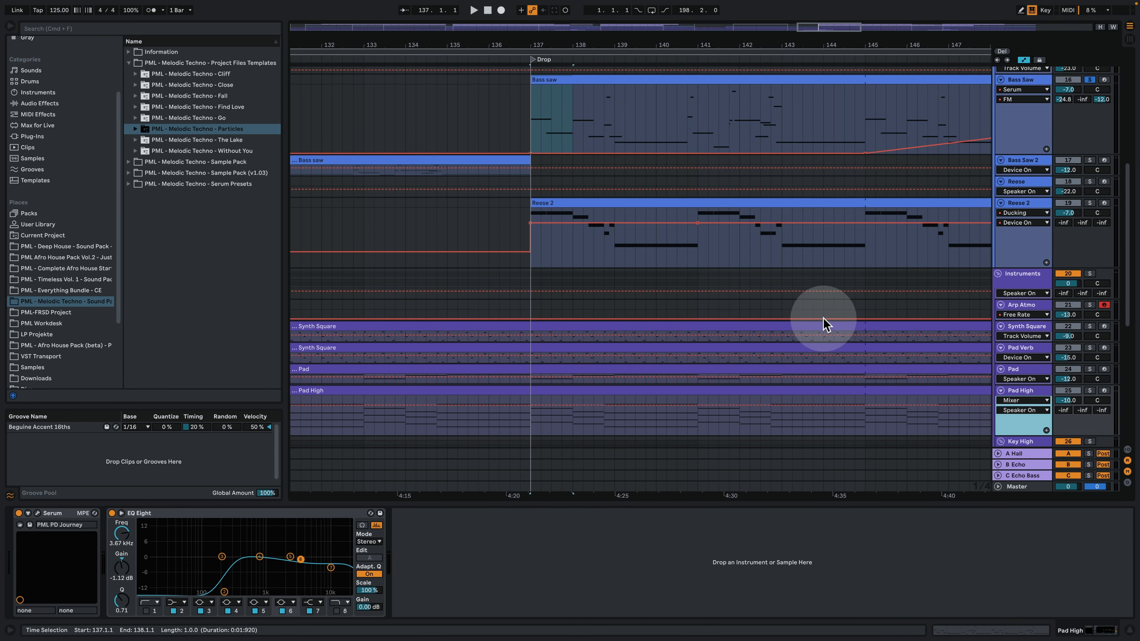
pyautogui.doubleClick(669, 332)
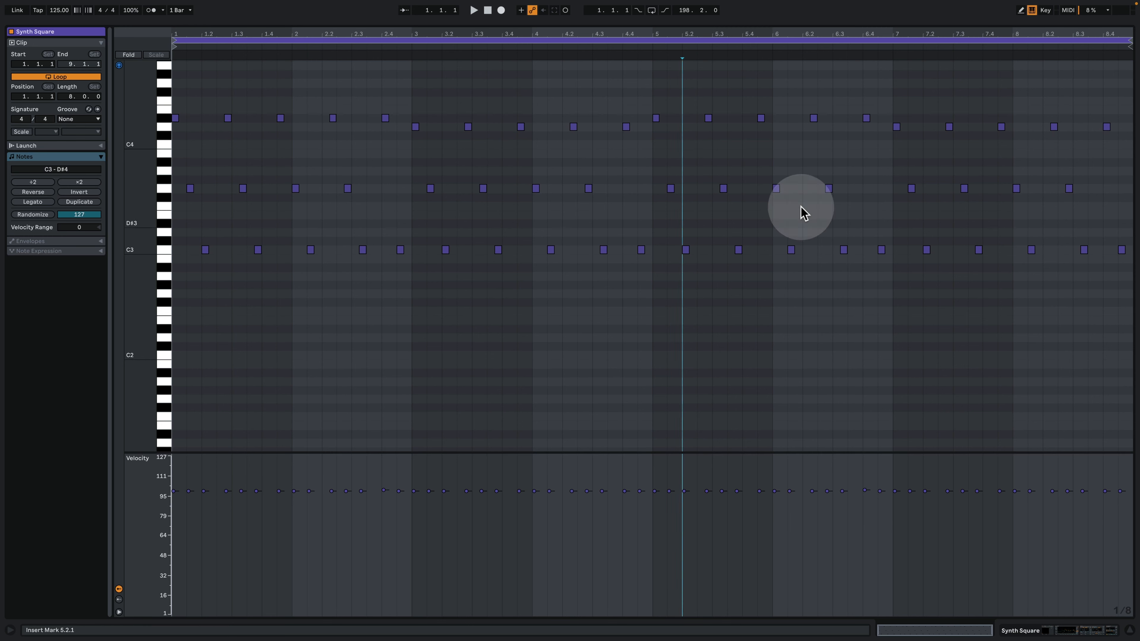
pyautogui.click(1032, 626)
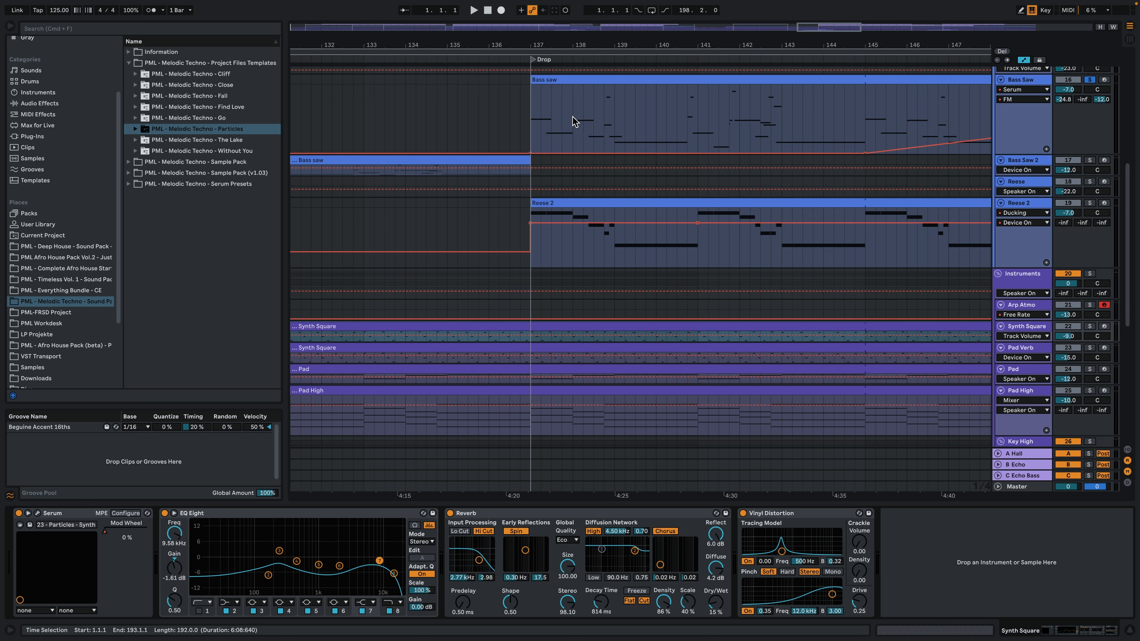
# Show the Bass Saw track's PortTime automation and play the drop from about bar 141.
pyautogui.click(615, 97)
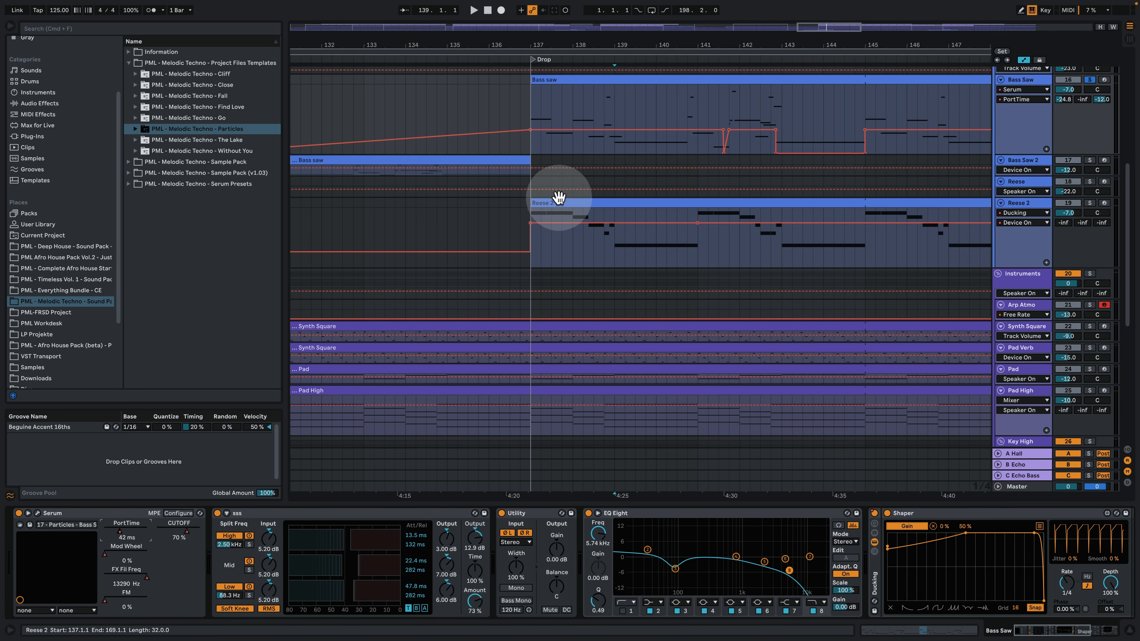
pyautogui.click(711, 104)
pyautogui.moveTo(740, 40); pyautogui.dragTo(620, 44)
pyautogui.click(500, 102)
pyautogui.press('space')
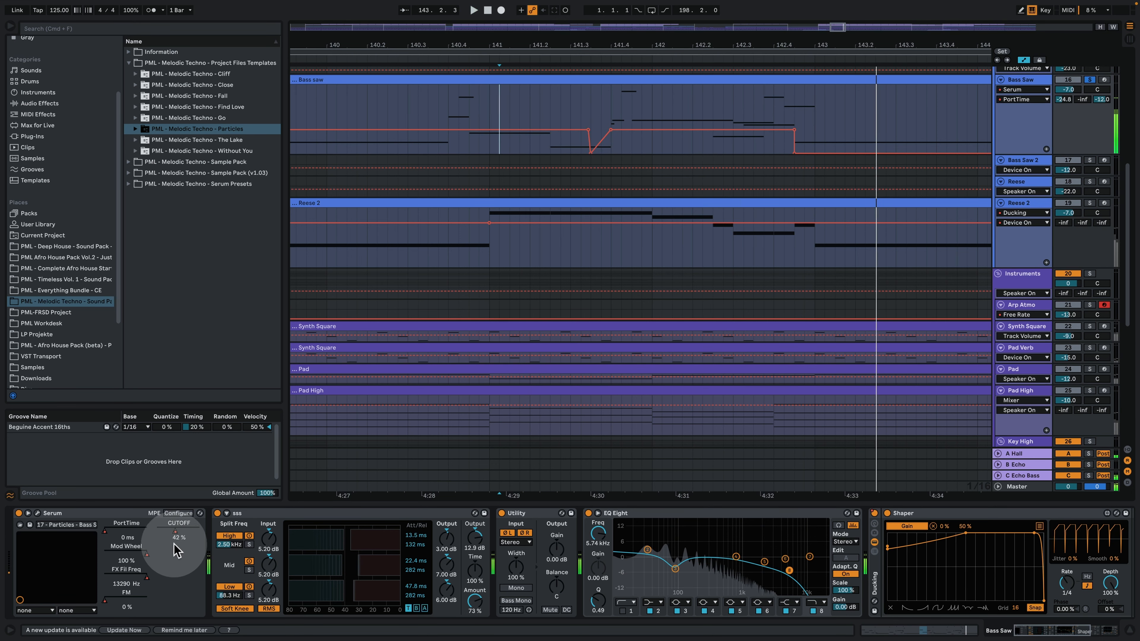
# Show the Serum CUTOFF automation on the Bass Saw track and examine its curve through the drop.
pyautogui.moveTo(588, 46); pyautogui.dragTo(588, 9)
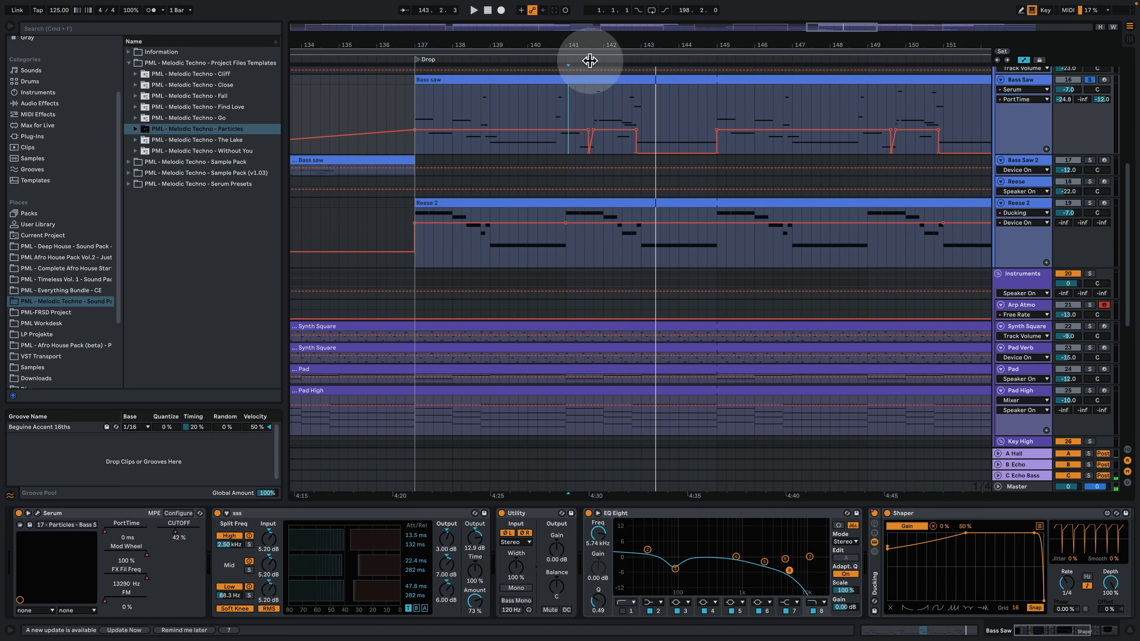
pyautogui.click(175, 535)
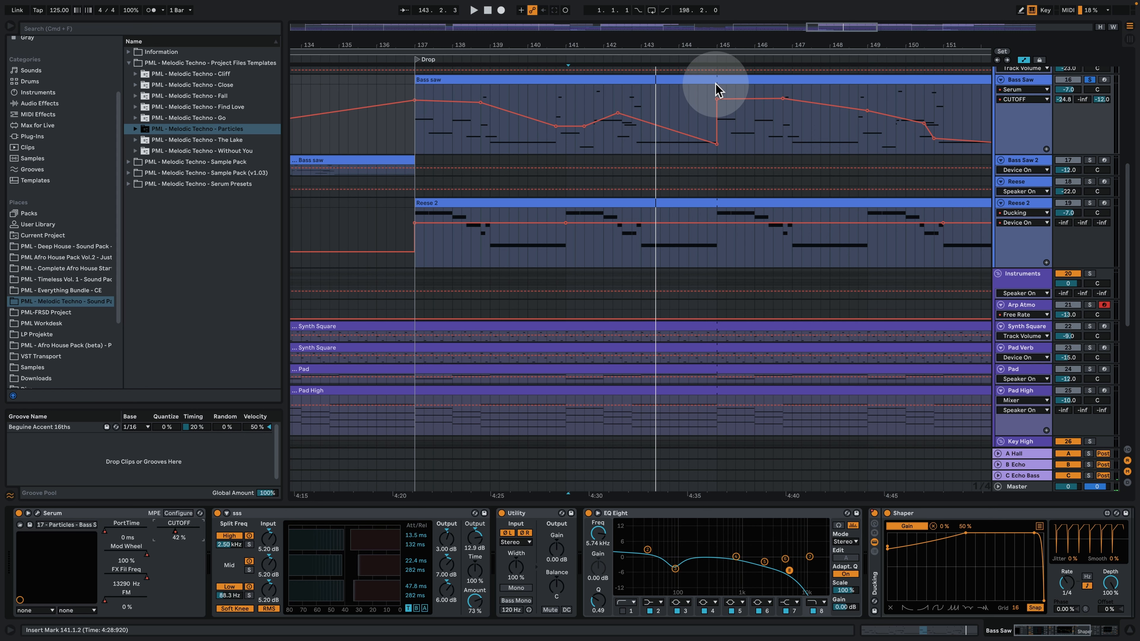
pyautogui.moveTo(706, 44); pyautogui.dragTo(633, 47)
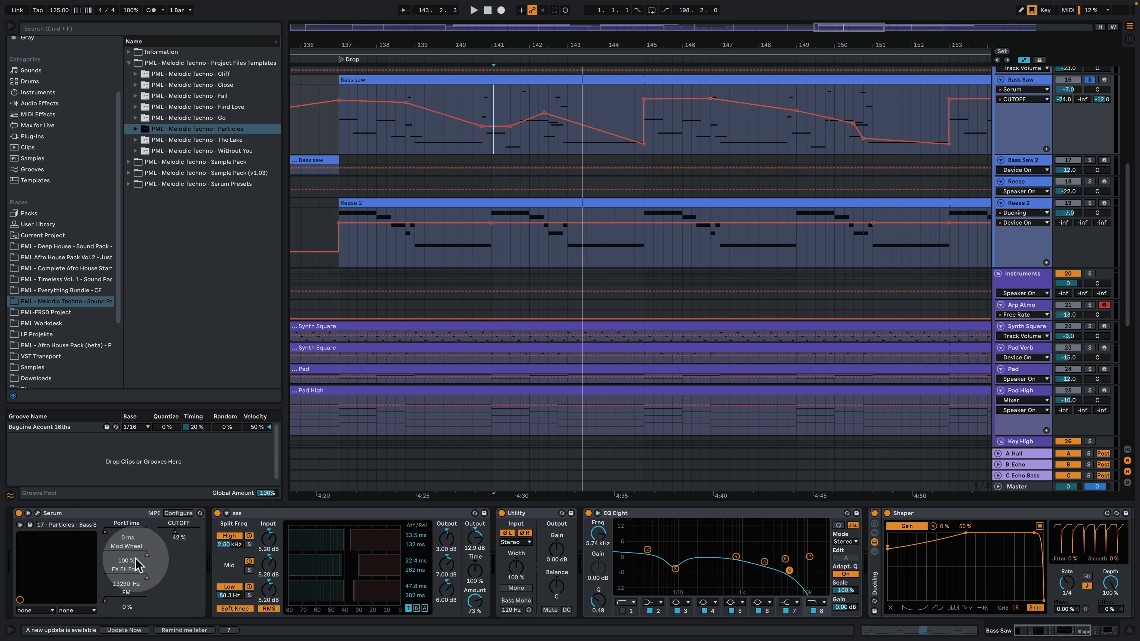
# Show the Bass Saw track's Mod Wheel automation and play the drop from bar 137.
pyautogui.click(148, 560)
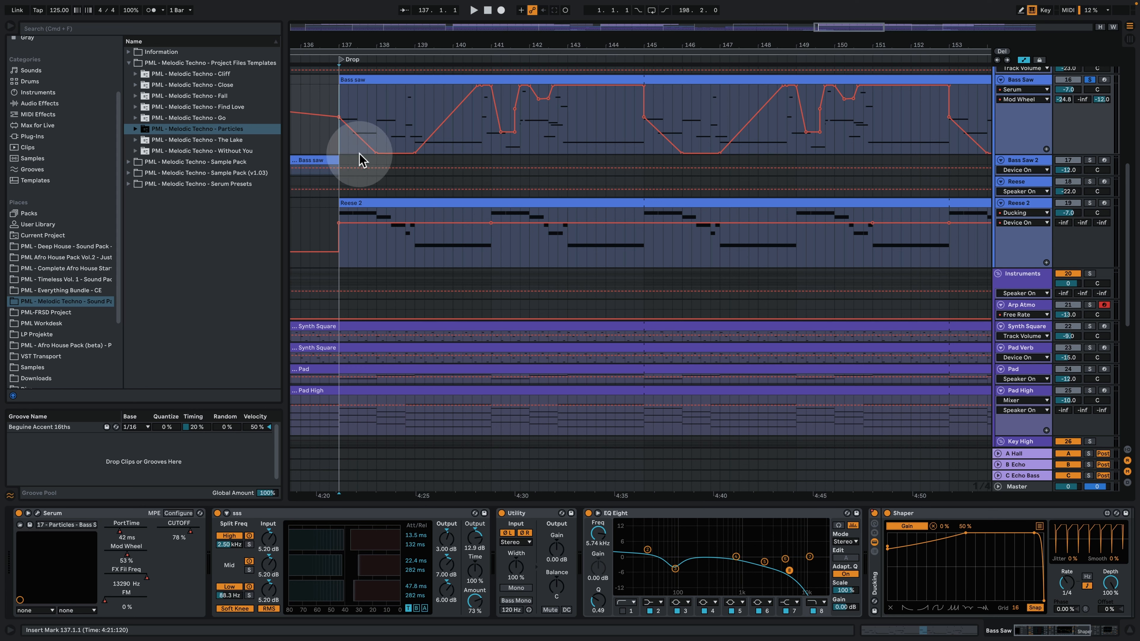
pyautogui.press('space')
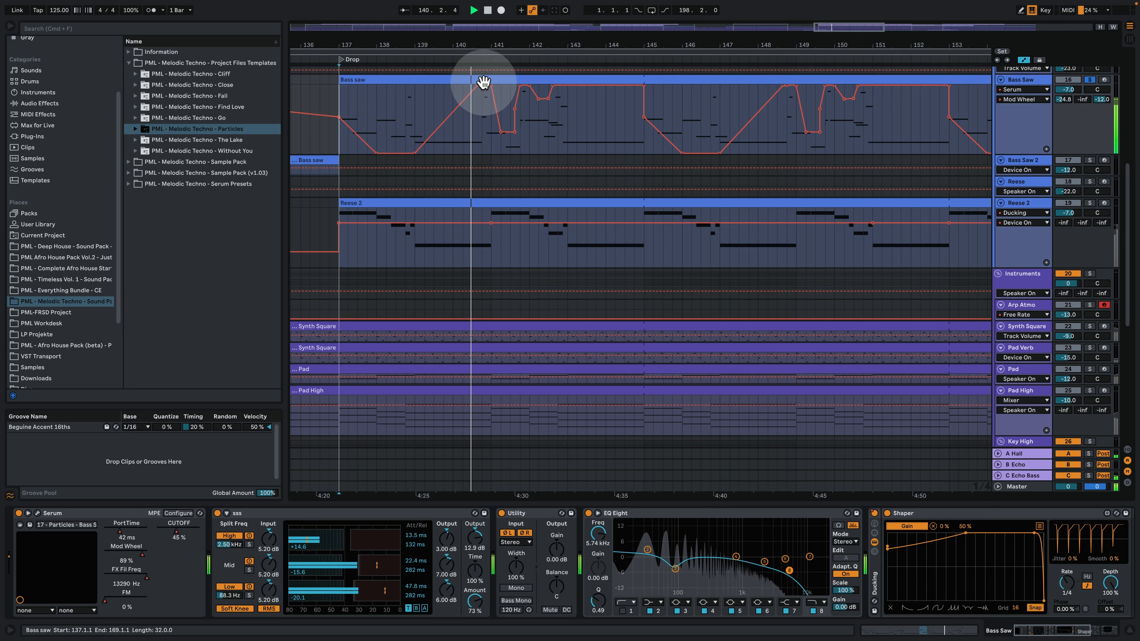
pyautogui.press('space')
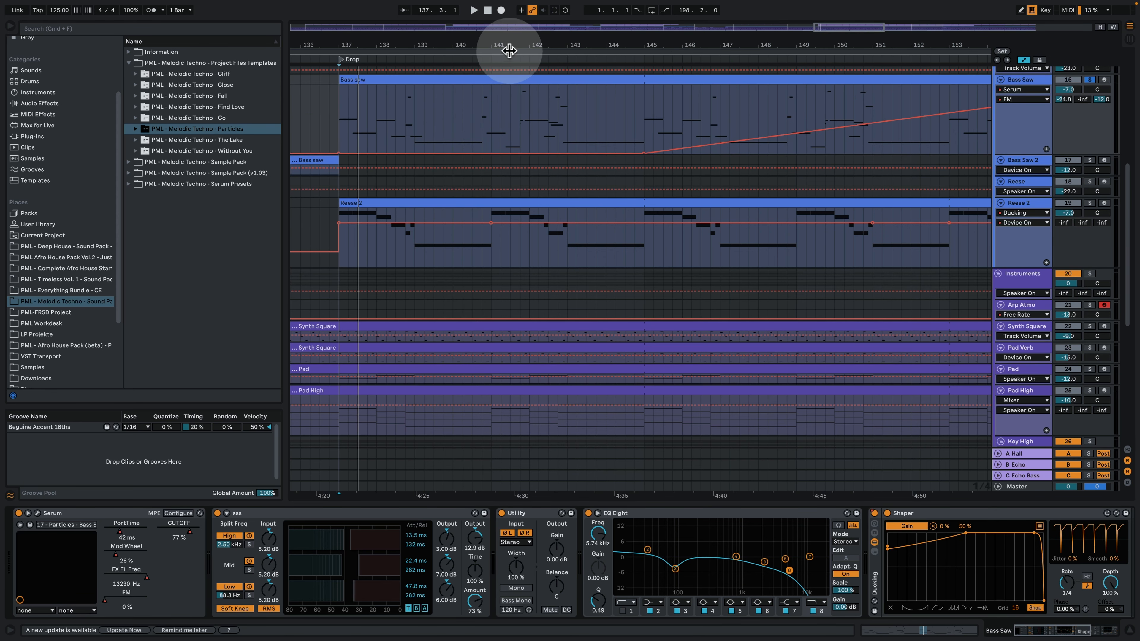
# Play the rising FM automation on the Bass Saw track from bar 149, with Reese 2 soloed alongside it.
pyautogui.moveTo(509, 48); pyautogui.dragTo(446, 13)
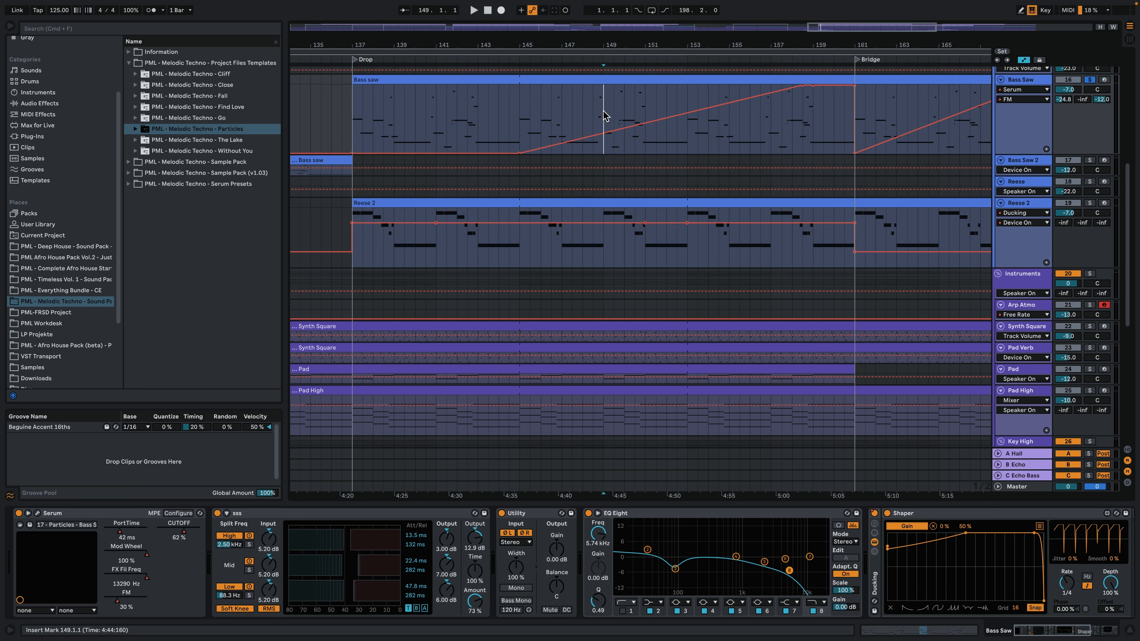
pyautogui.press('space')
pyautogui.press('space')
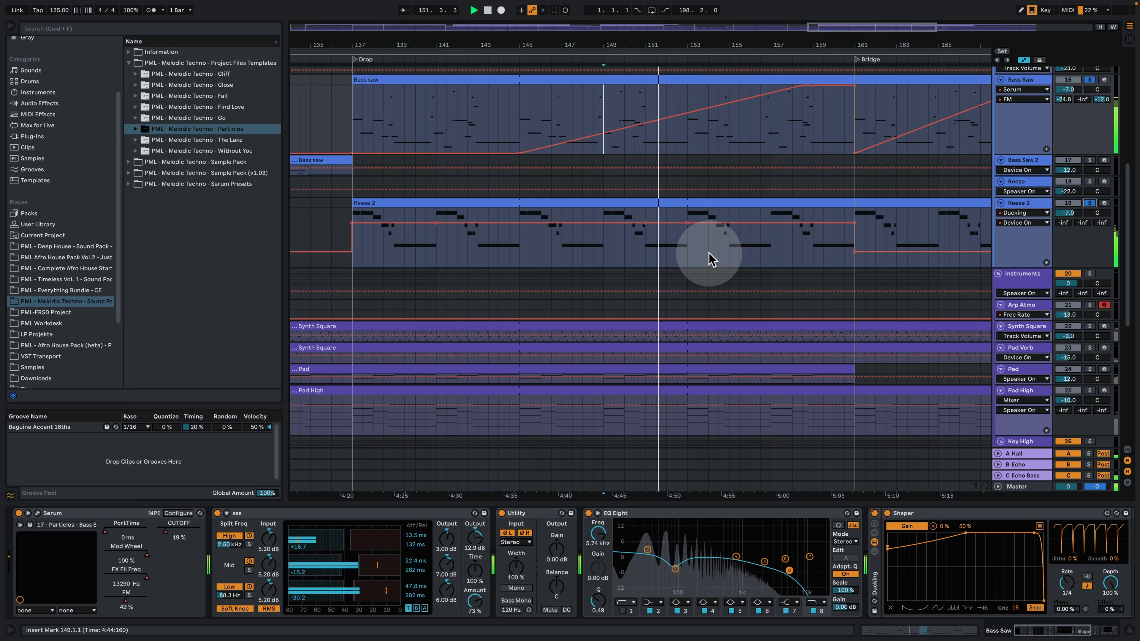
pyautogui.press('space')
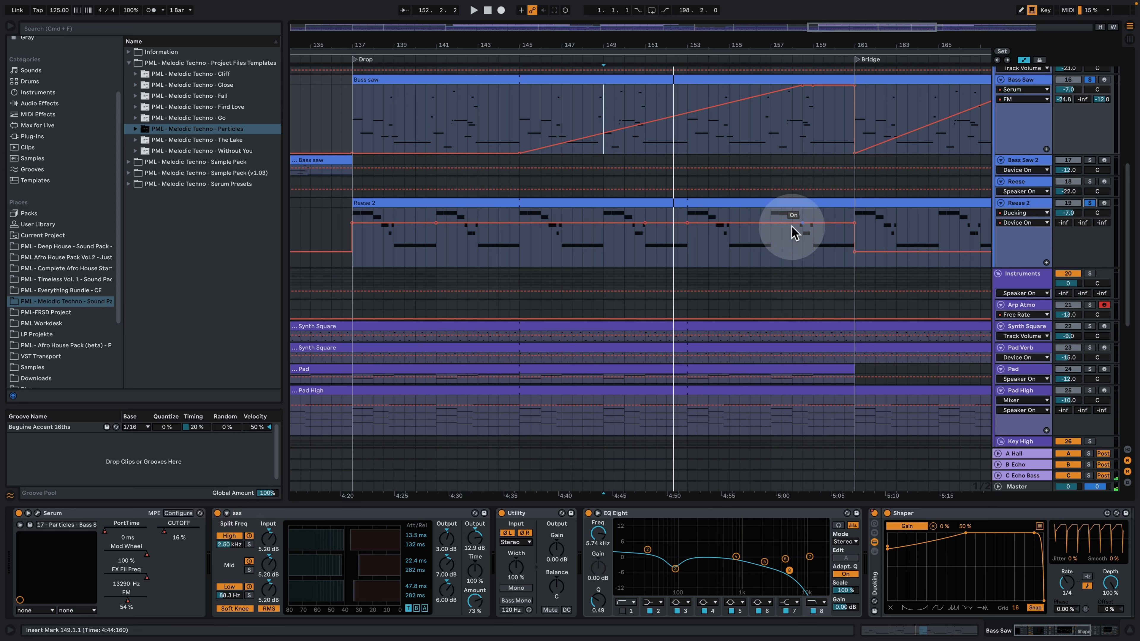
# Solo only the Bass Saw track and compare its sound with the sss multiband compressor off and on from bar 149.
pyautogui.click(1092, 81)
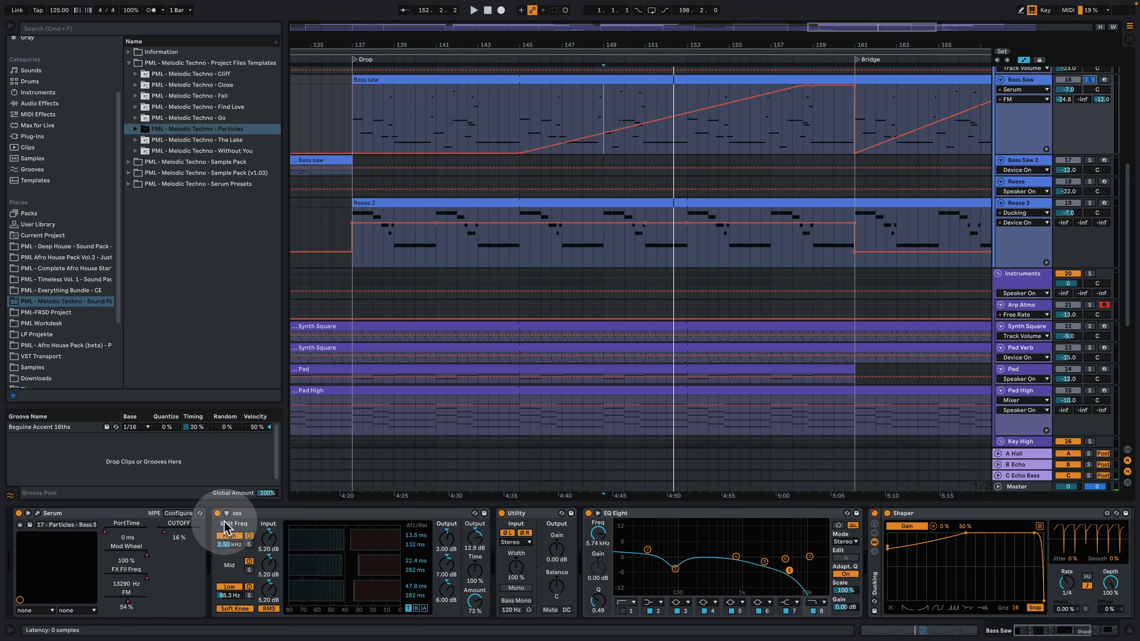
pyautogui.click(218, 513)
pyautogui.press('space')
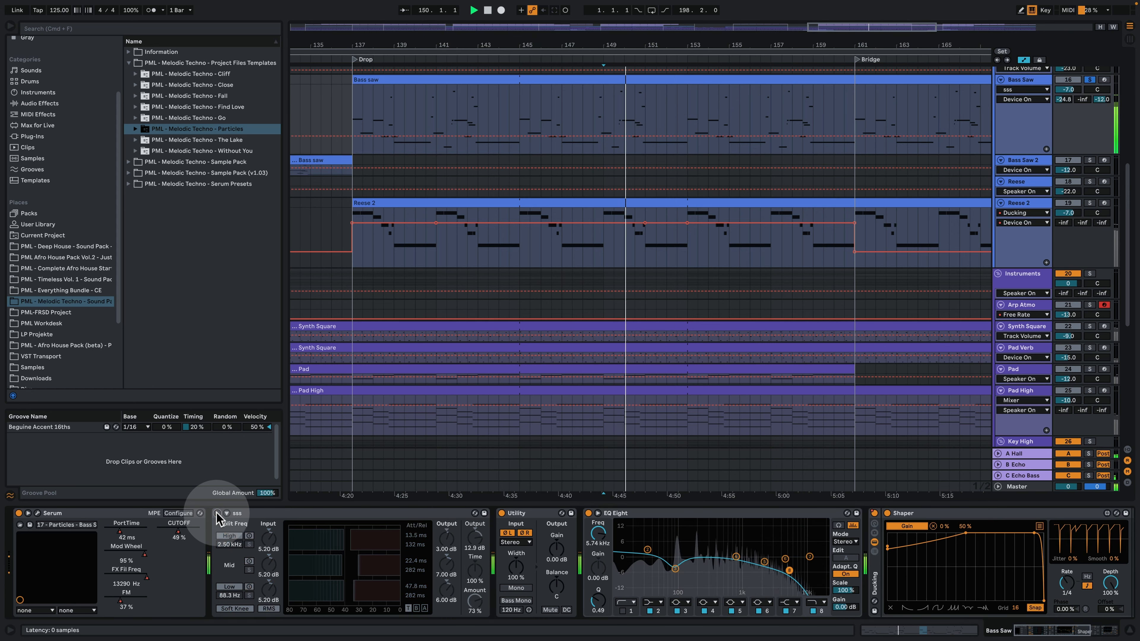
pyautogui.click(218, 513)
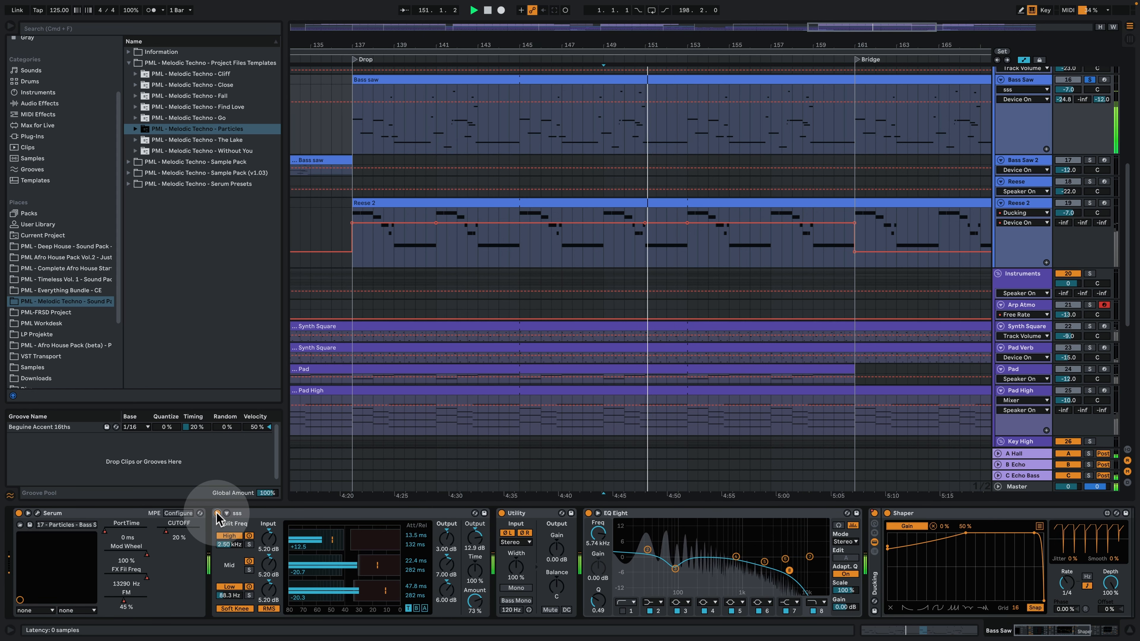
pyautogui.click(218, 513)
pyautogui.click(218, 513)
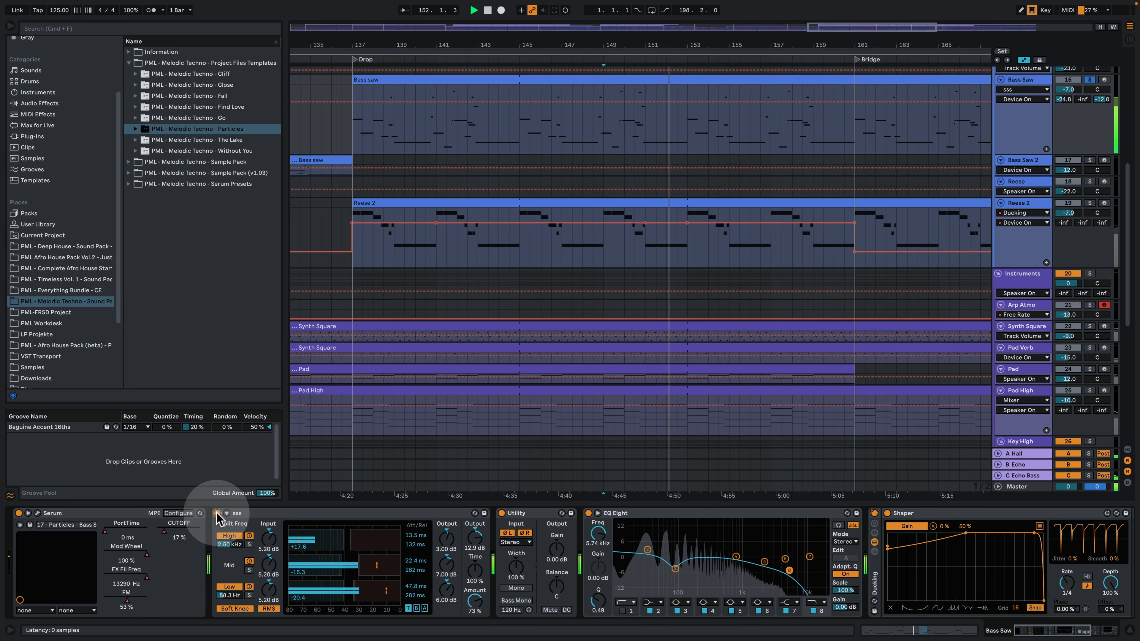
pyautogui.click(217, 513)
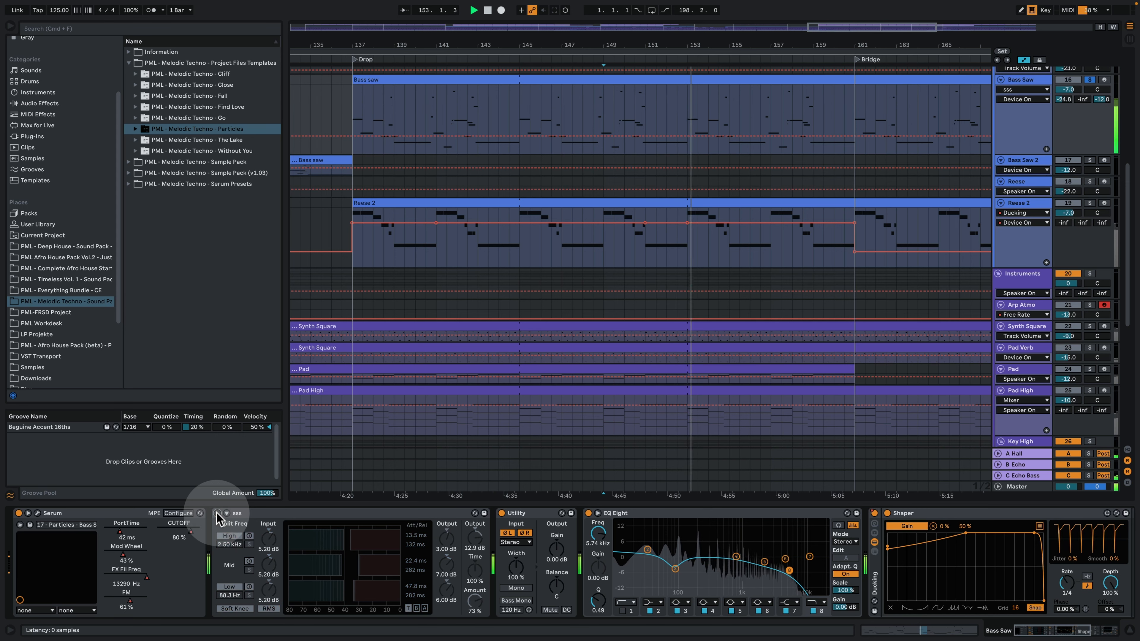
pyautogui.click(218, 513)
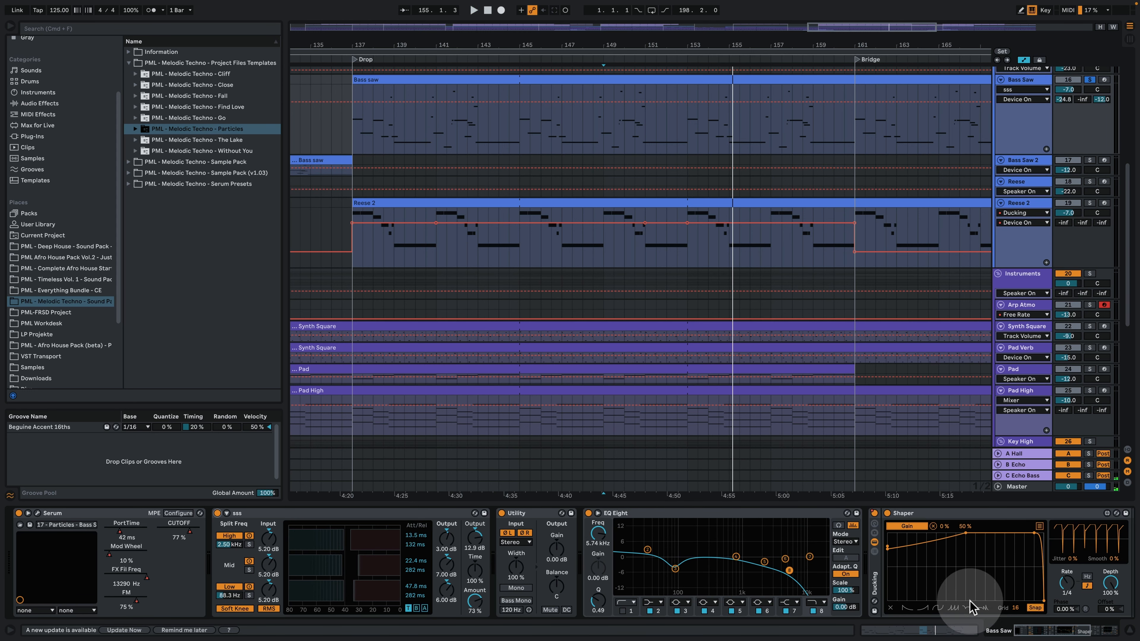
# Examine the end of the Bass Saw device chain and its Auto Filter Frequency automation through the Bridge and Outro.
pyautogui.hscroll(10, 970, 606)
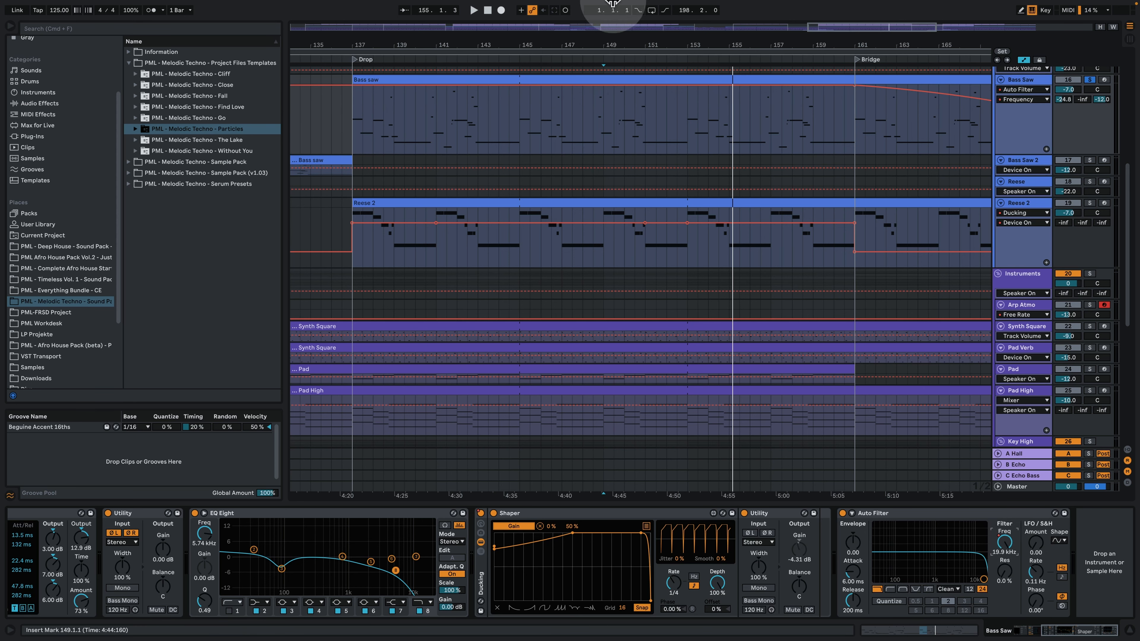
pyautogui.moveTo(620, 41); pyautogui.dragTo(720, 45)
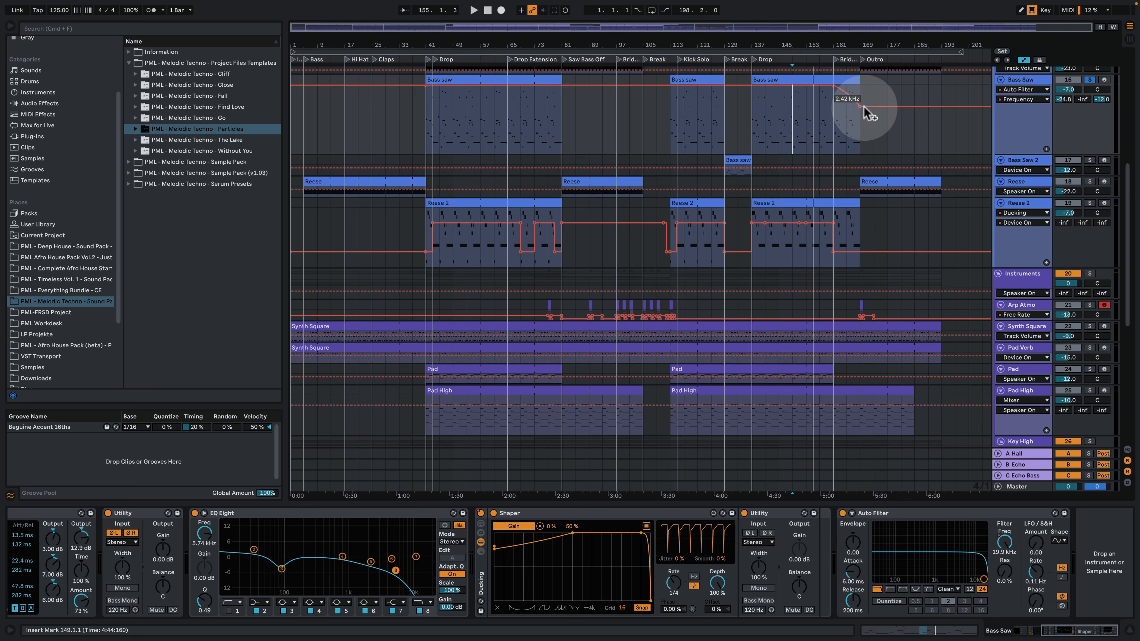
pyautogui.moveTo(795, 39); pyautogui.dragTo(657, 76)
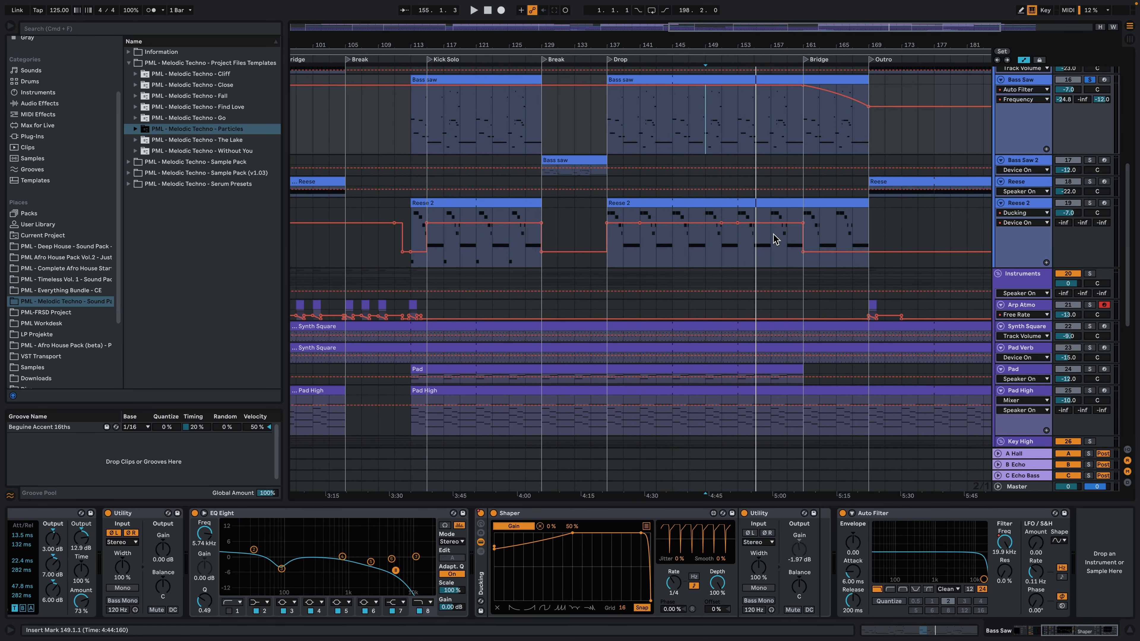
pyautogui.moveTo(1061, 631); pyautogui.dragTo(1023, 631)
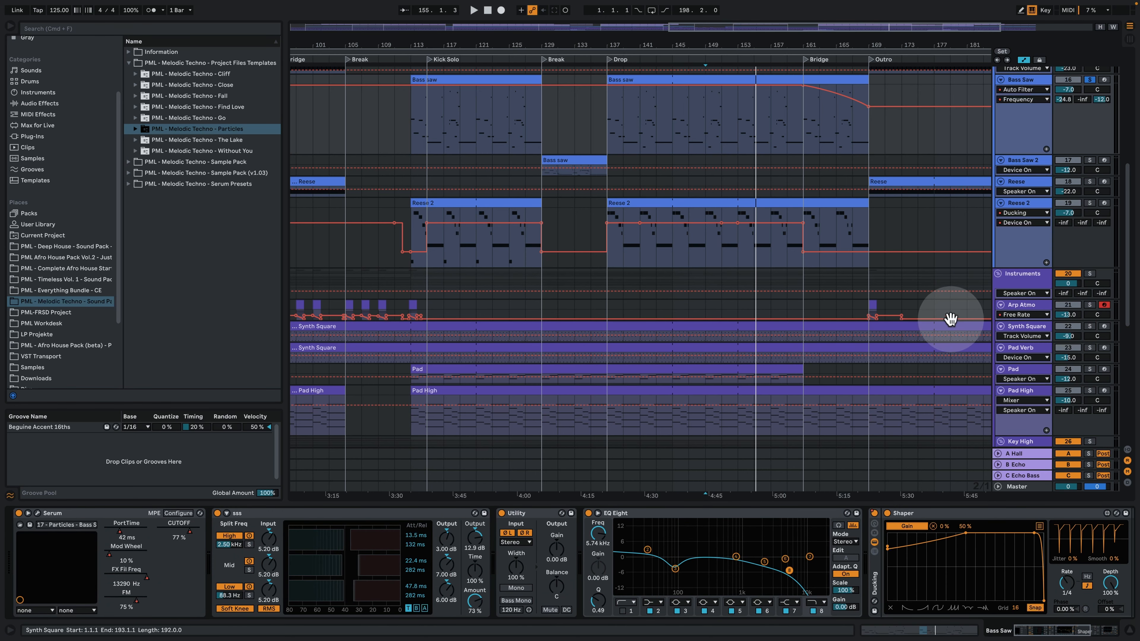
# Enlarge the upper Synth Square track and solo it, with the playback start set to the drop at bar 137.
pyautogui.click(1023, 341)
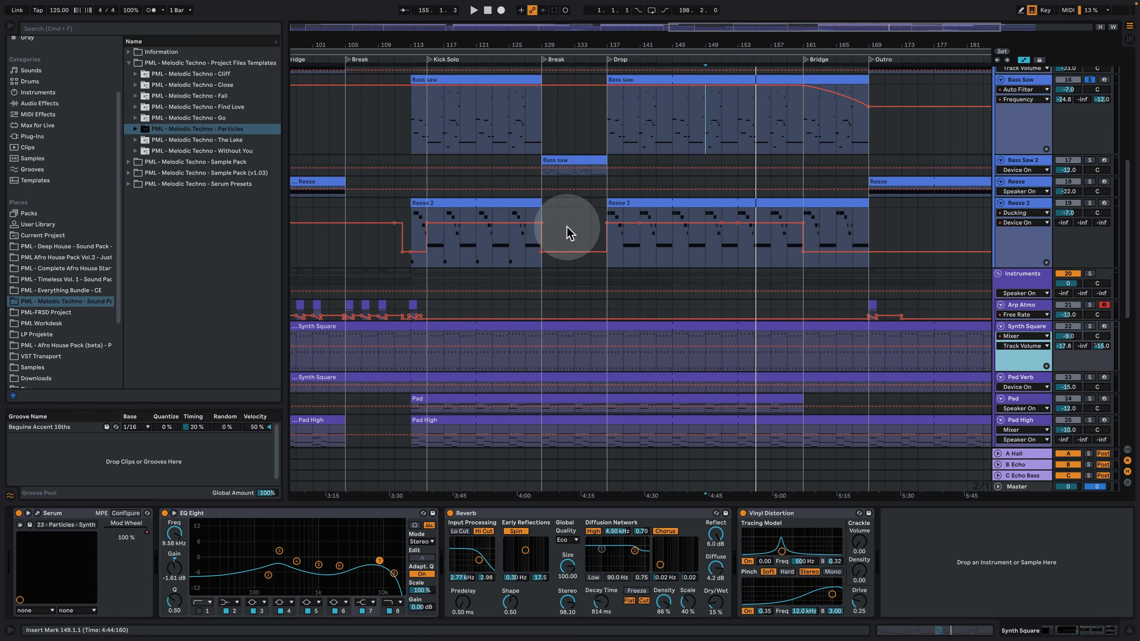
pyautogui.moveTo(620, 44); pyautogui.dragTo(470, 416)
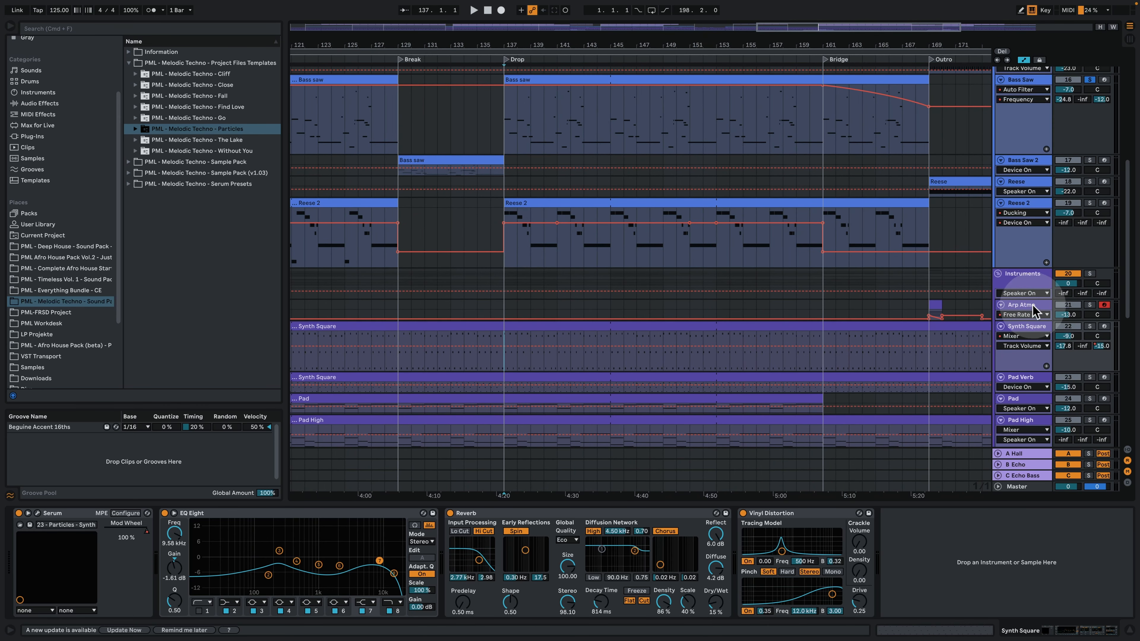
pyautogui.click(1090, 326)
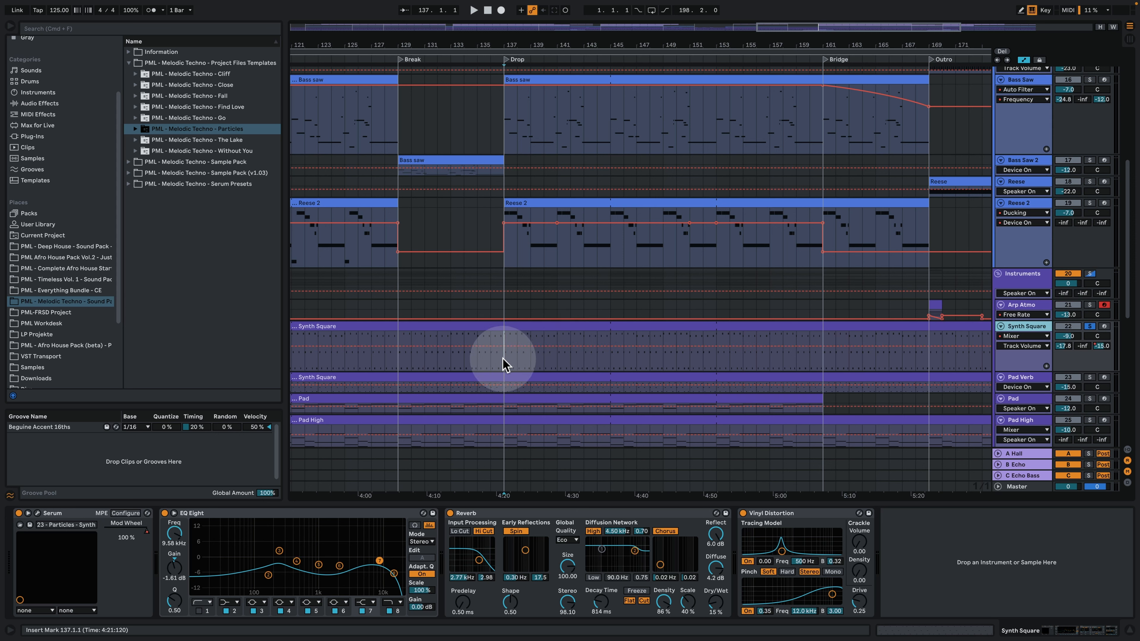
# Play the soloed Synth Square track and review the EQ and filter effects in its Serum patch.
pyautogui.press('space')
pyautogui.click(526, 327)
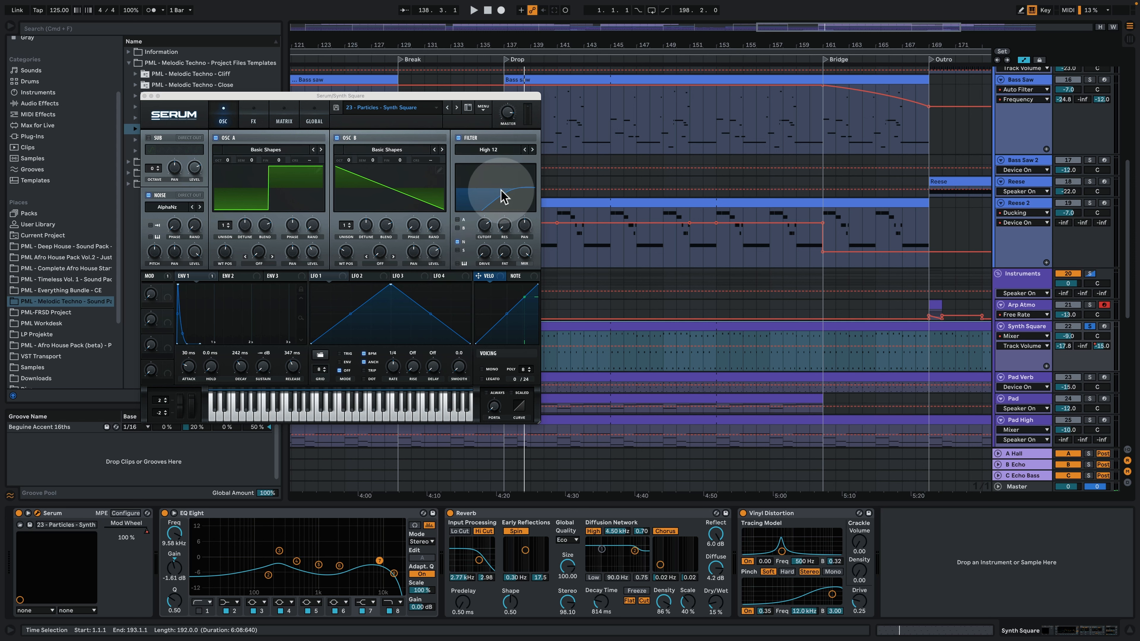
pyautogui.click(254, 115)
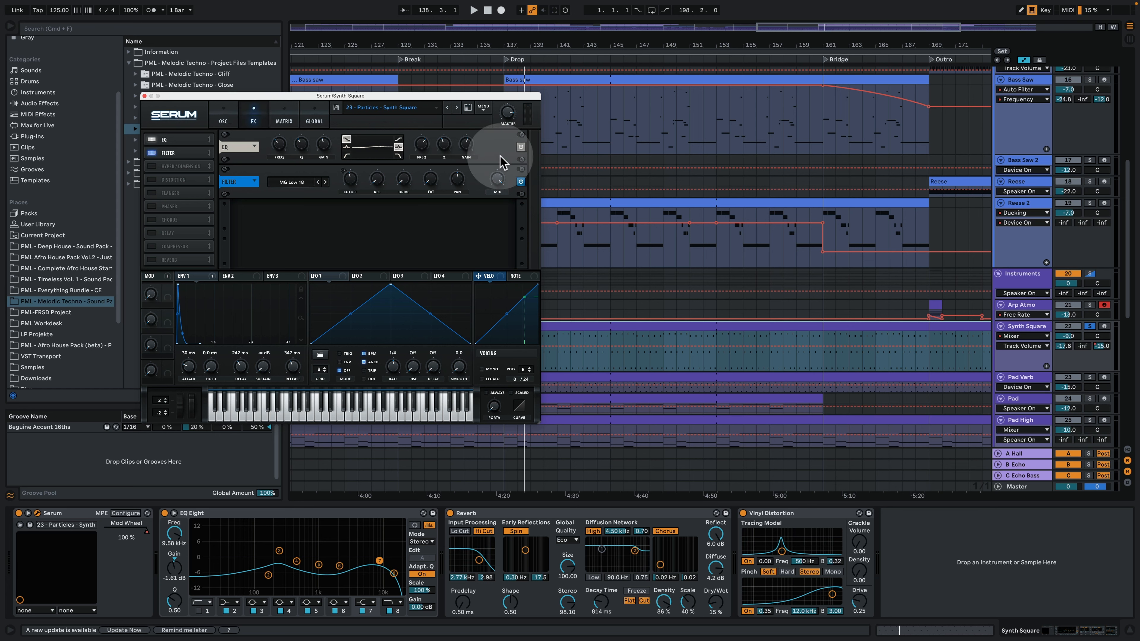
pyautogui.press('space')
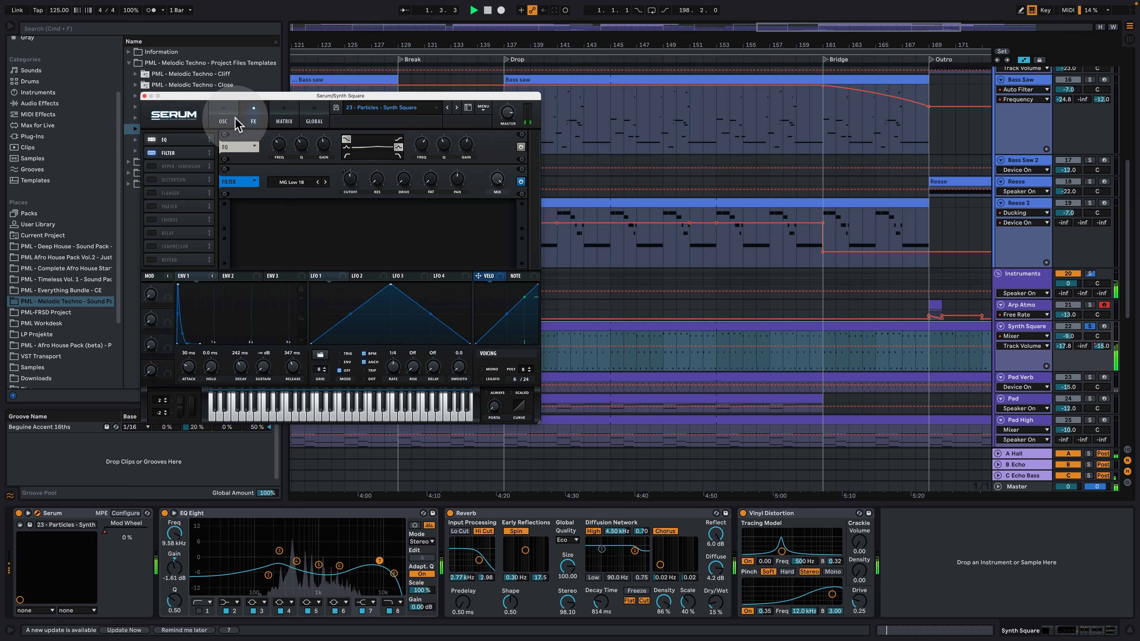
# Examine the Synth Square Serum patch's oscillators, Env 1 and modulation matrix while it plays, then stop playback.
pyautogui.click(233, 118)
pyautogui.click(197, 275)
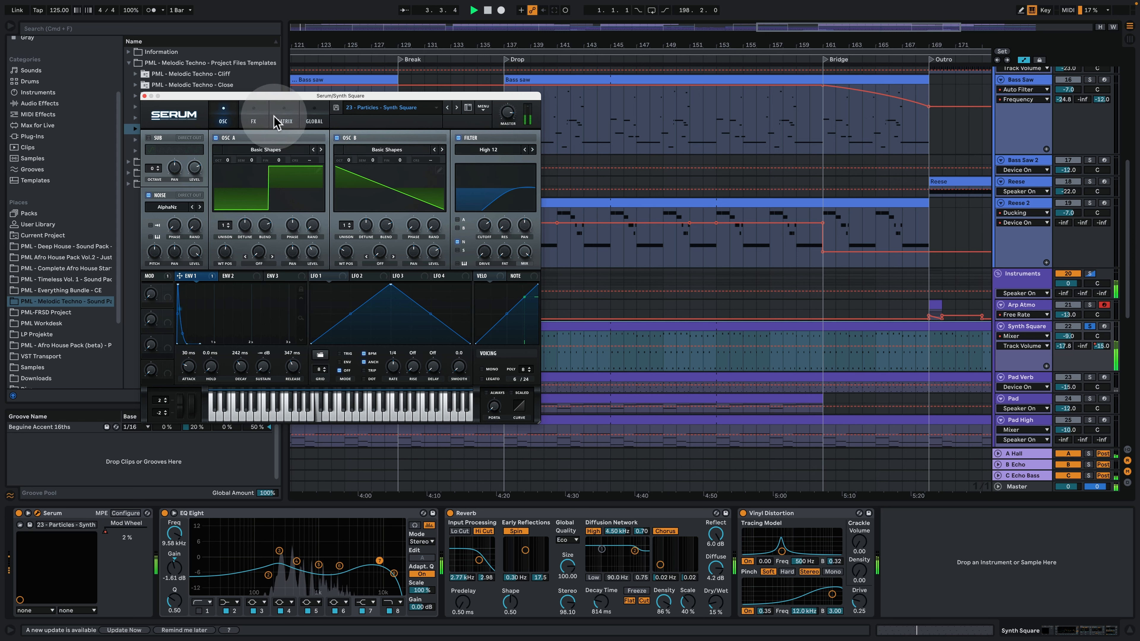
pyautogui.click(284, 117)
pyautogui.press('space')
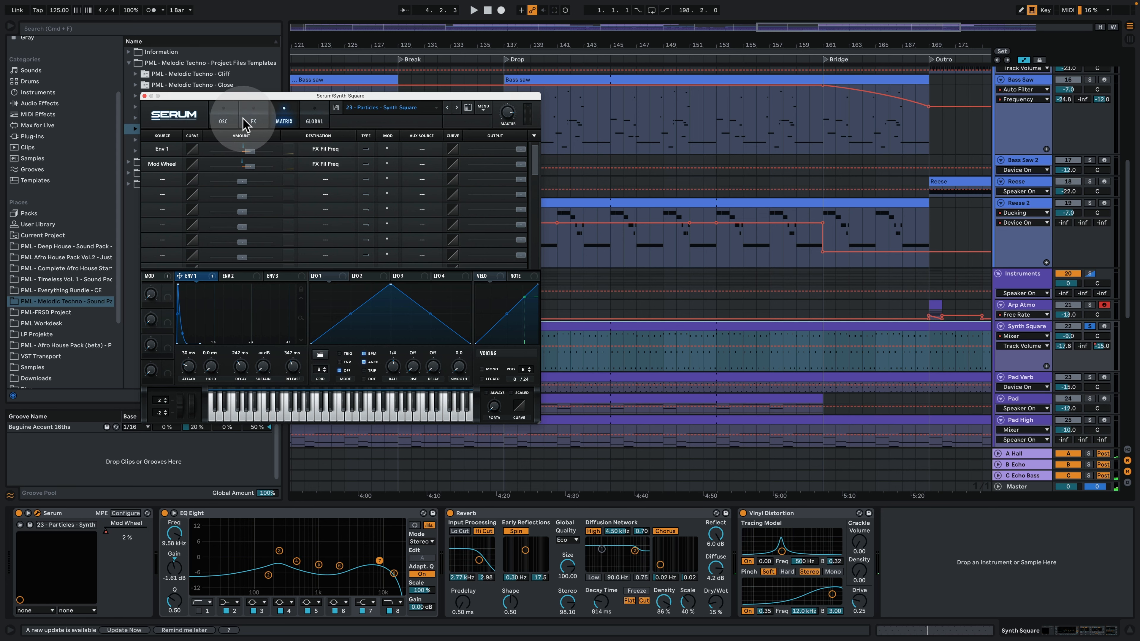
# Review the Serum effects filter, show the Mod Wheel automation on the Synth Square track, and close the synth window.
pyautogui.click(253, 119)
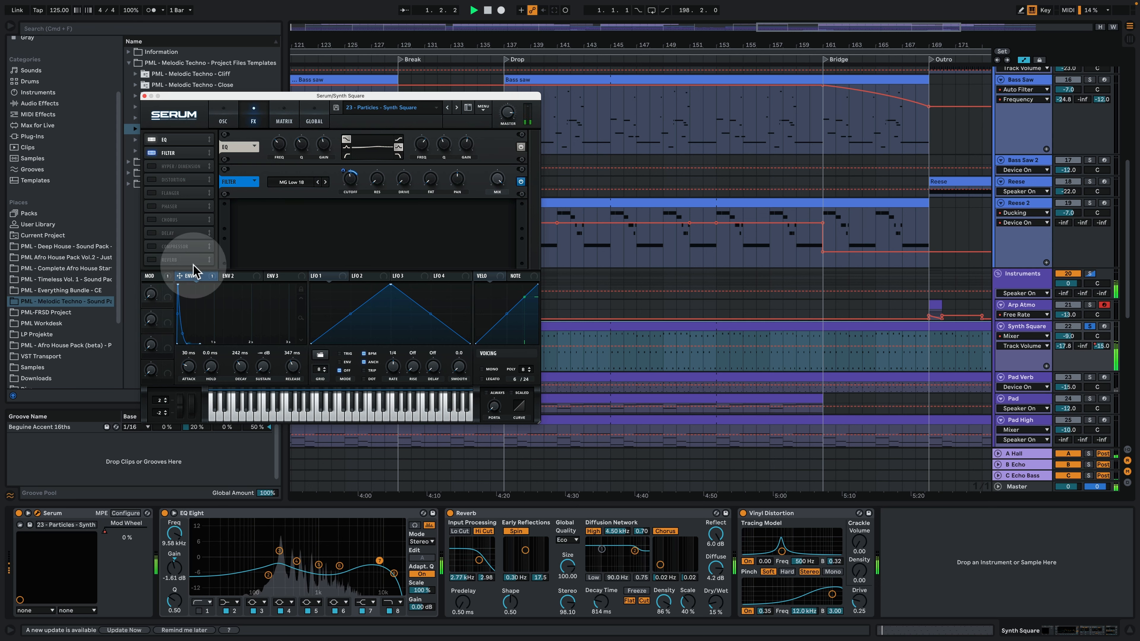
pyautogui.click(110, 536)
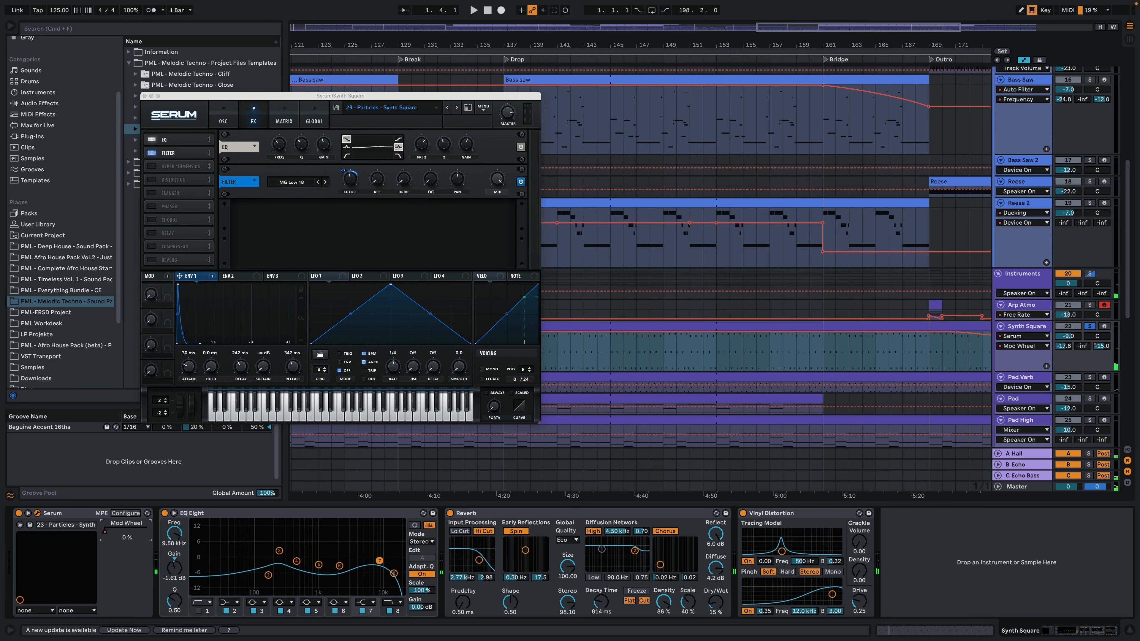
pyautogui.click(149, 96)
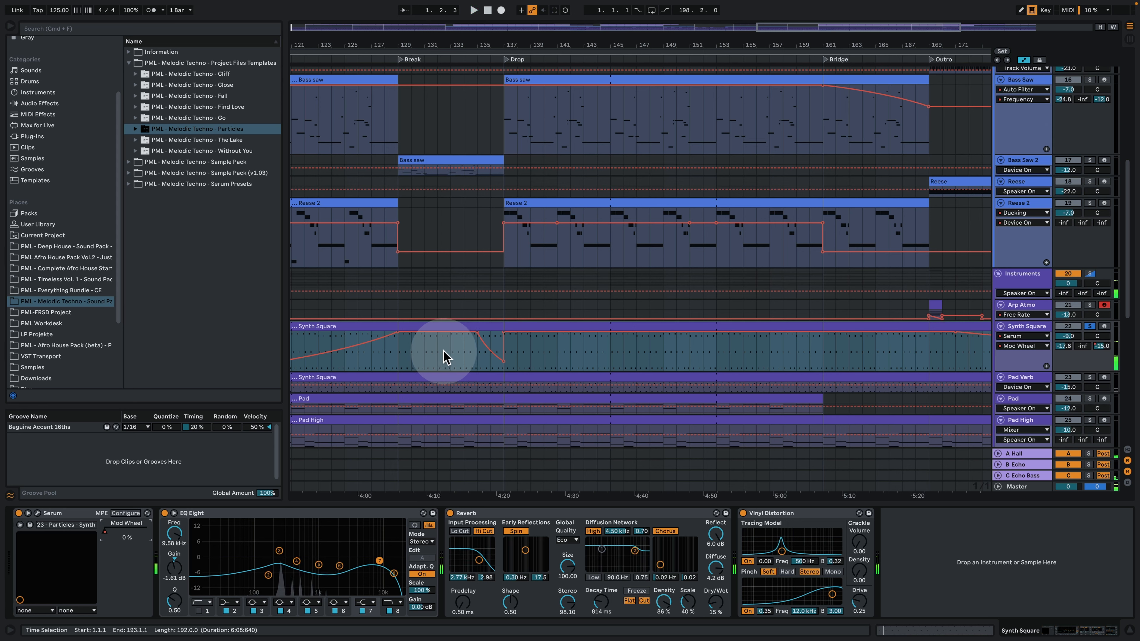
# Play Synth Square from just before the drop and examine its clip's notes up close, ending back at its devices.
pyautogui.click(499, 351)
pyautogui.press('space')
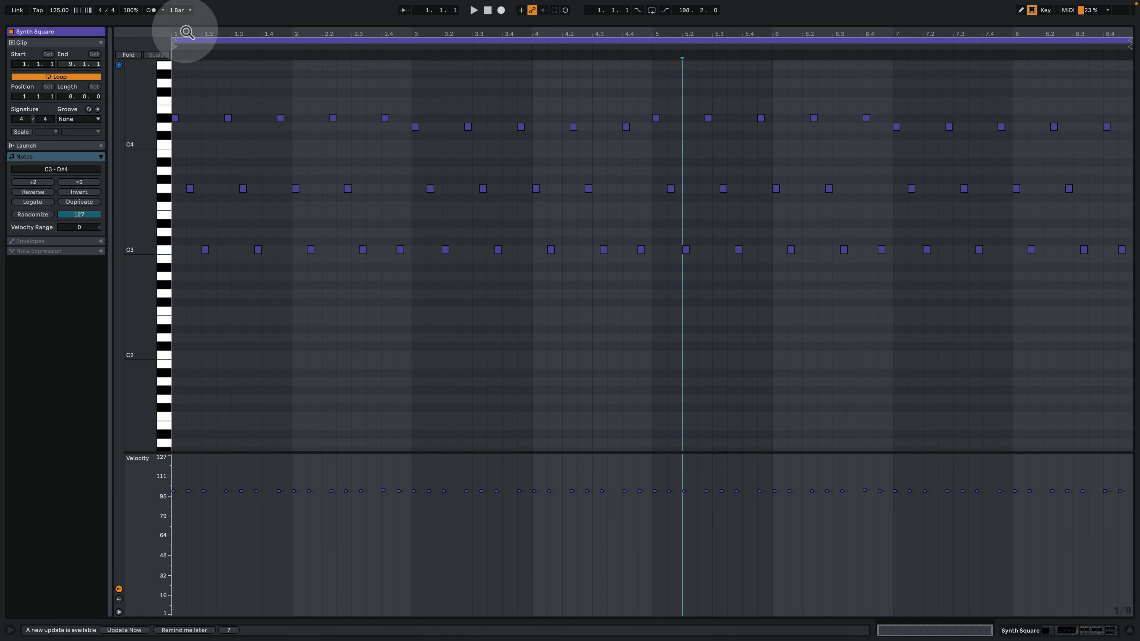
pyautogui.moveTo(185, 31); pyautogui.dragTo(185, 67)
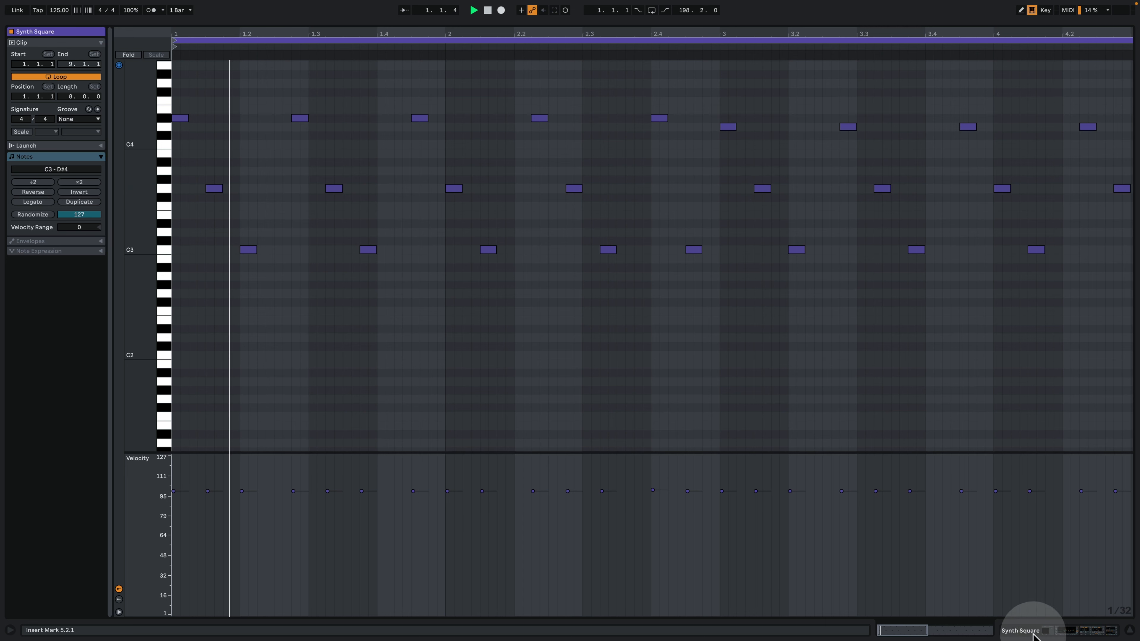
pyautogui.click(1052, 631)
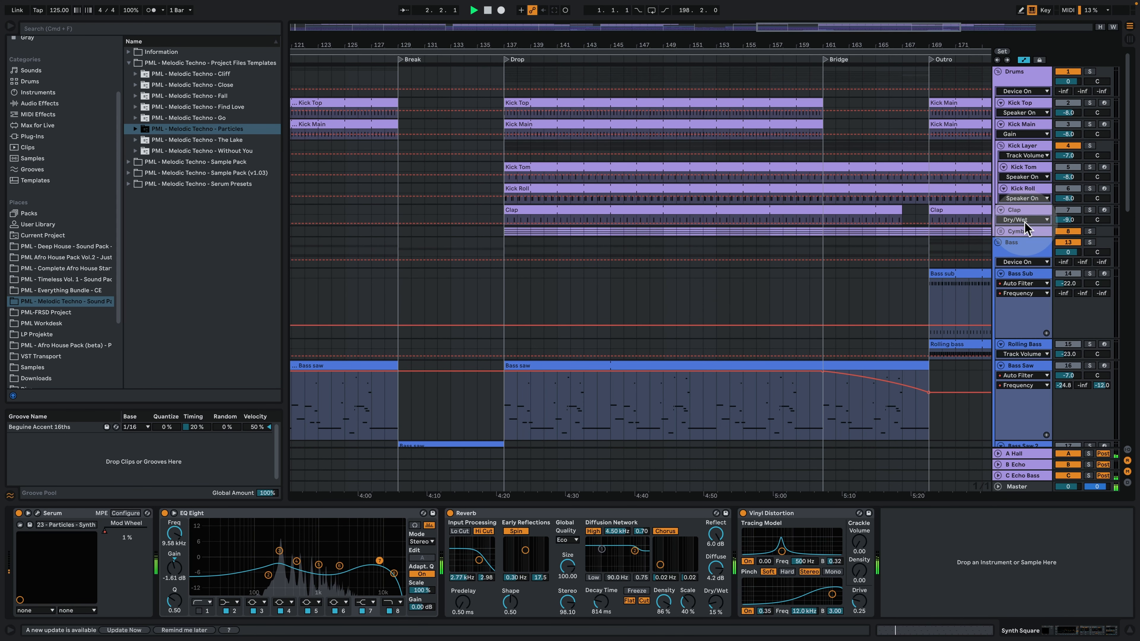
pyautogui.scroll(2, 1015, 222)
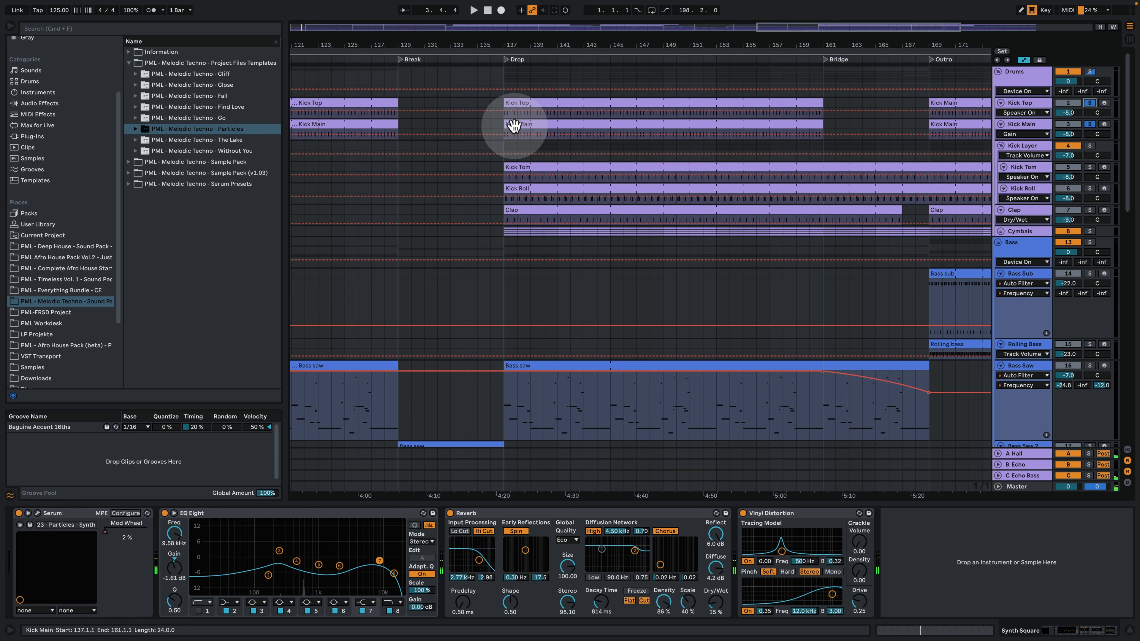
pyautogui.click(520, 125)
pyautogui.scroll(-15, 546, 225)
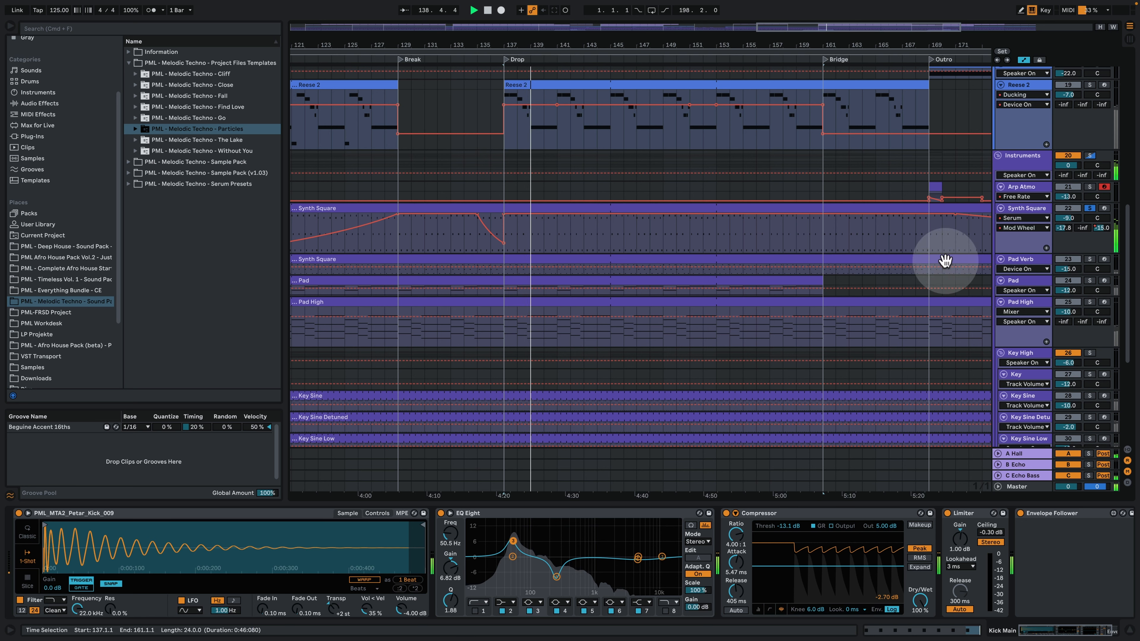
pyautogui.click(1025, 208)
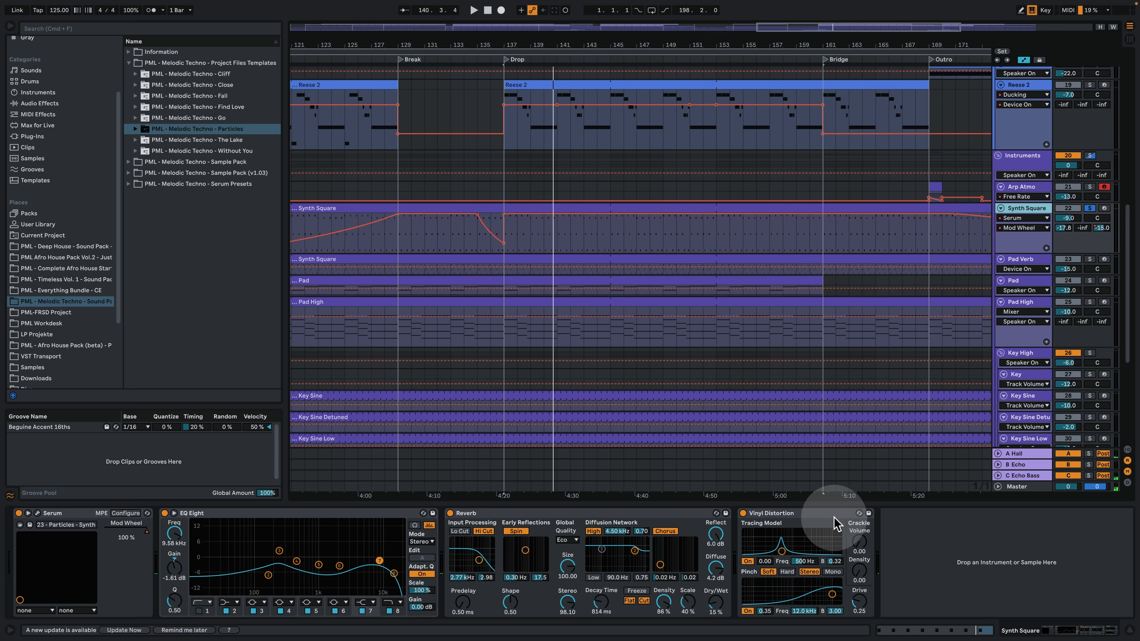
# Solo the enlarged Pad Verb track, play it from bar 137, and view its PML PL Paralysed Piano Serum patch.
pyautogui.click(1020, 266)
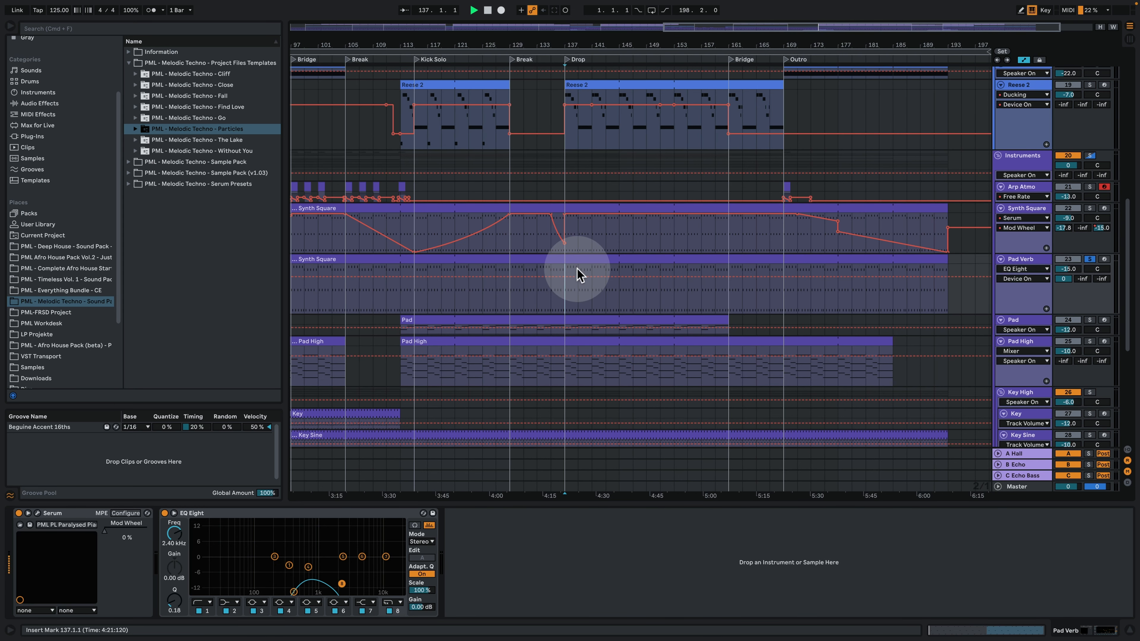
pyautogui.click(38, 513)
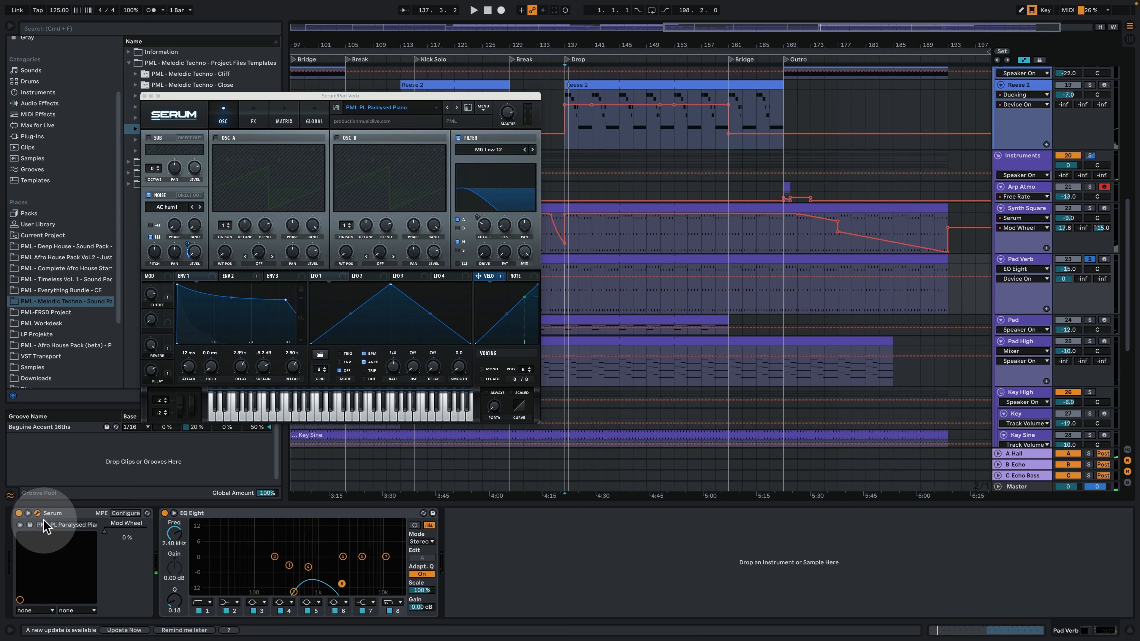
pyautogui.click(144, 96)
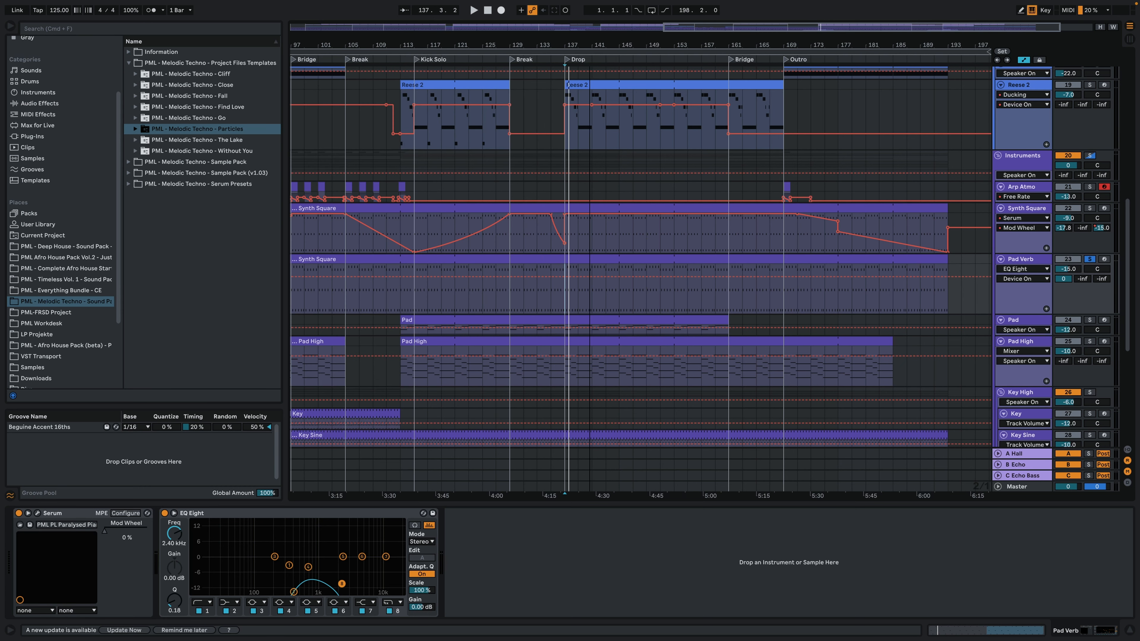
# Enlarge the Pad track so its notes are readable and bring up its device chain.
pyautogui.moveTo(590, 45); pyautogui.dragTo(590, 68)
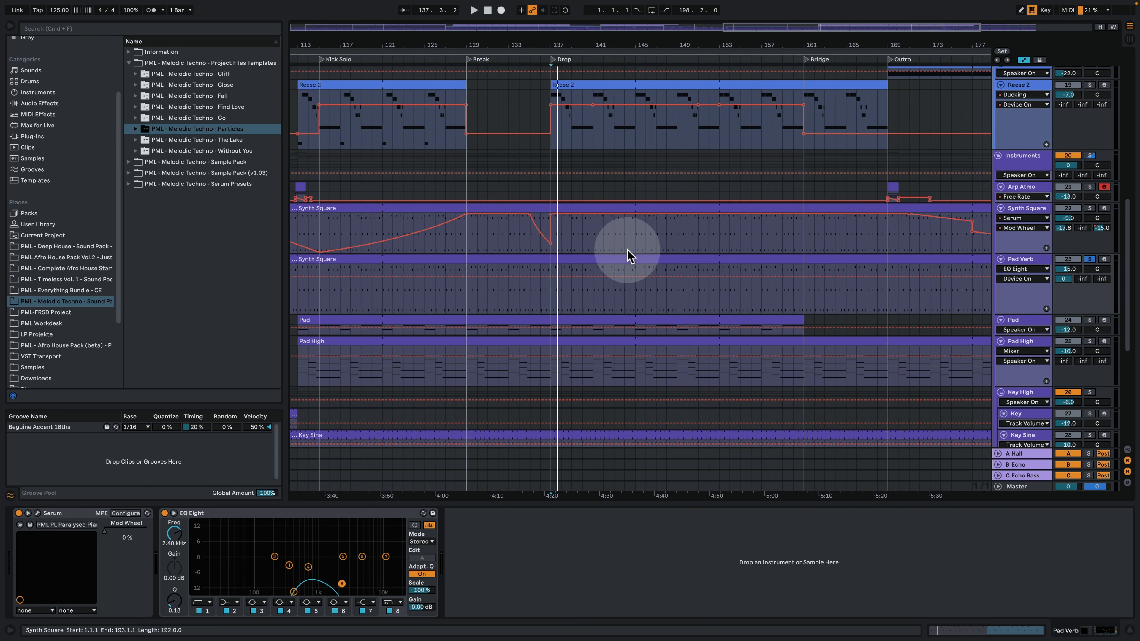
pyautogui.click(1022, 331)
pyautogui.click(1028, 322)
pyautogui.moveTo(1030, 333); pyautogui.dragTo(1031, 372)
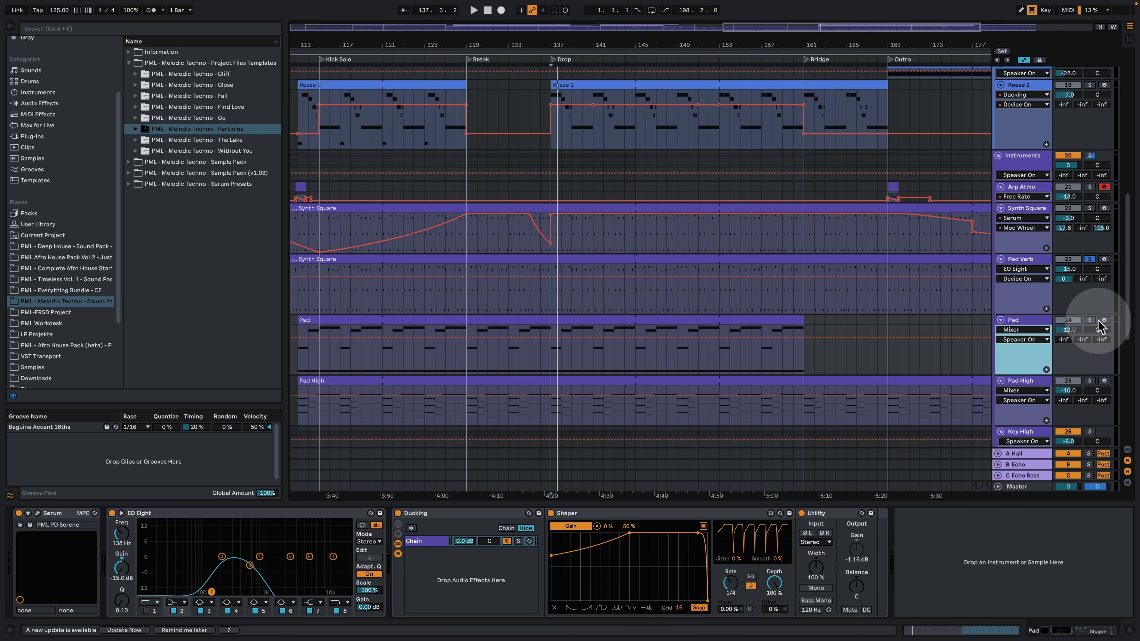
# Solo the Pad track and play it from bars 137, 138 and 139 in turn, then stop playback.
pyautogui.click(1090, 320)
pyautogui.press('space')
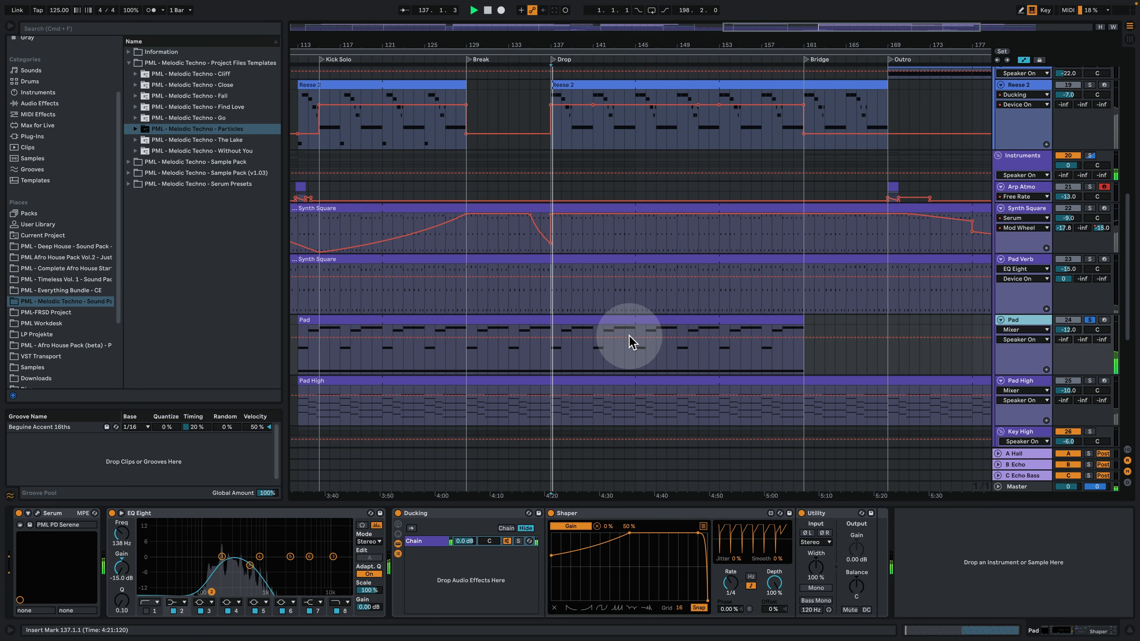
pyautogui.click(566, 359)
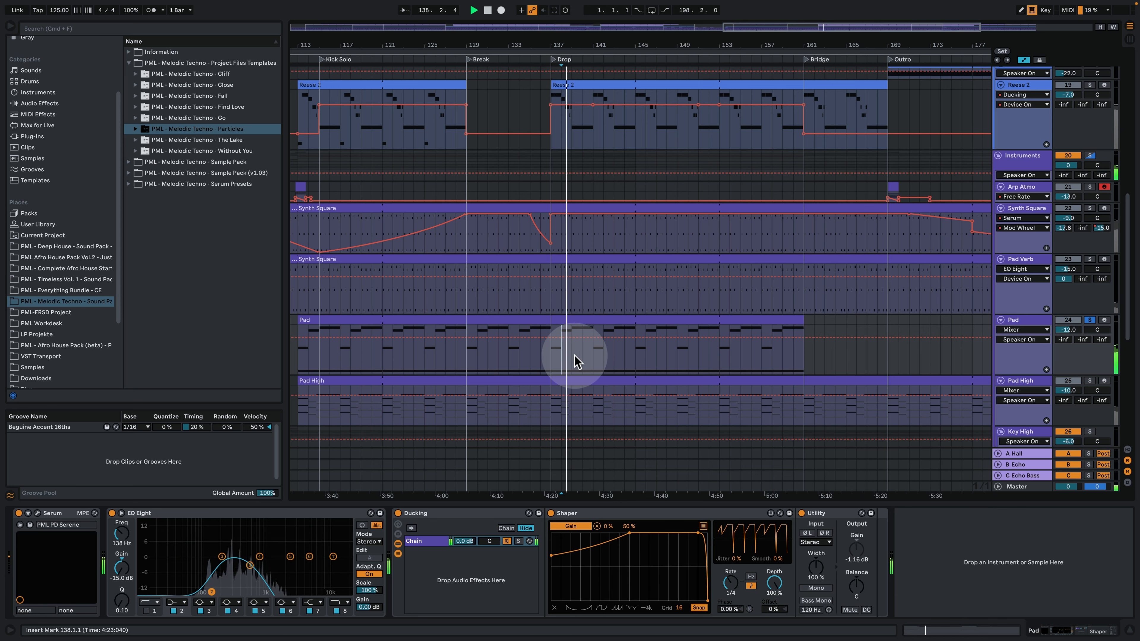
pyautogui.click(575, 356)
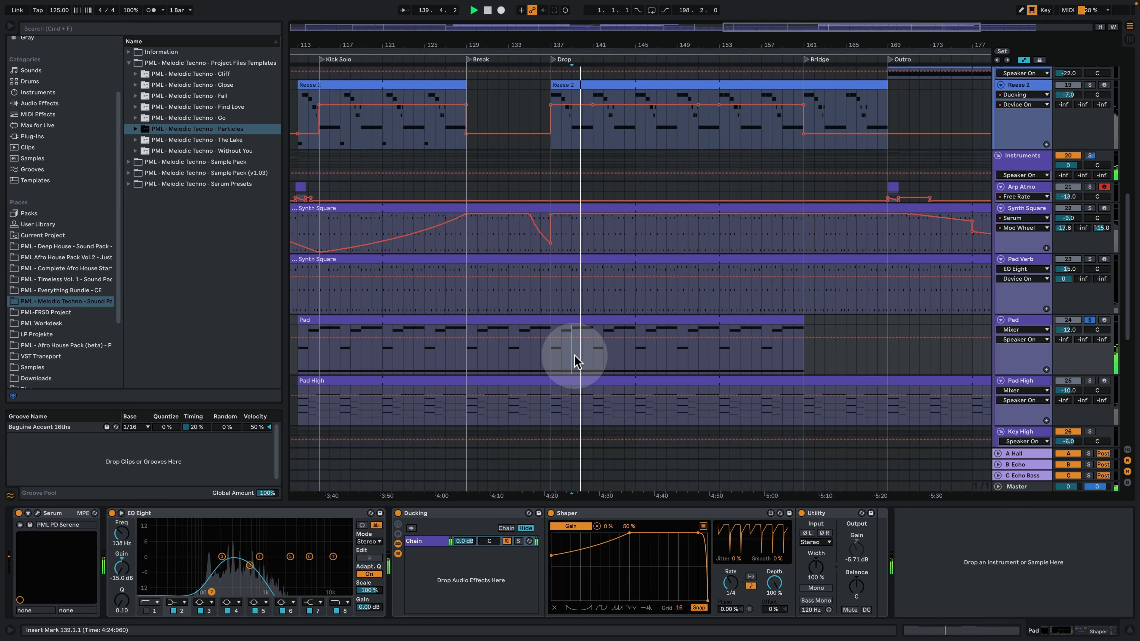
pyautogui.press('space')
# Open the Pad clip's notes and select the stacked notes of its first, second and third chords in turn.
pyautogui.doubleClick(578, 322)
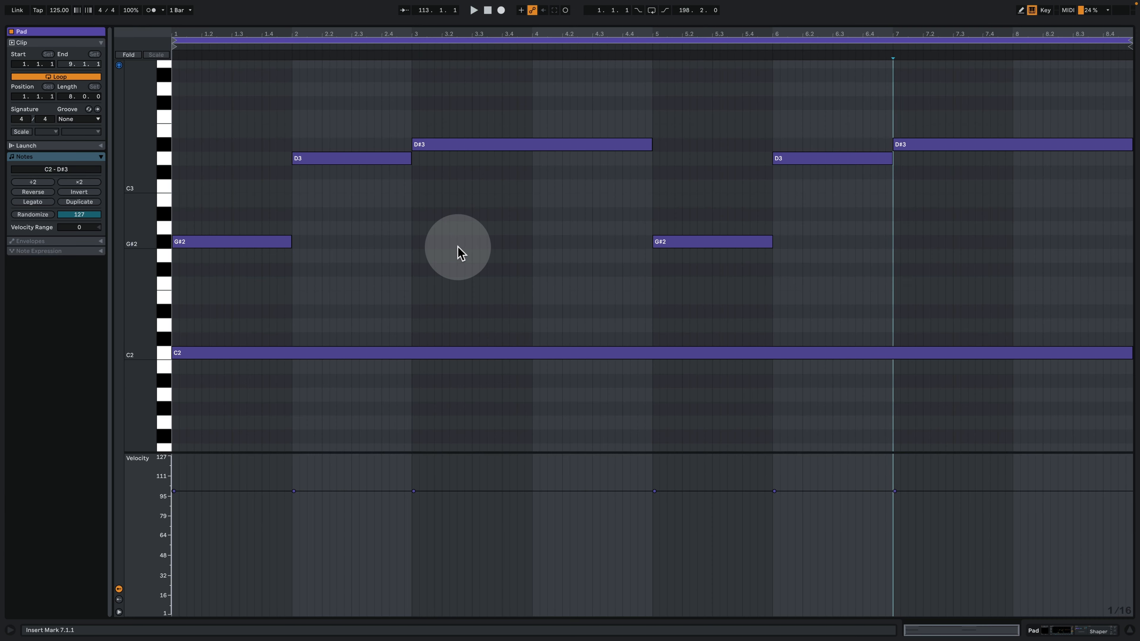
pyautogui.click(457, 280)
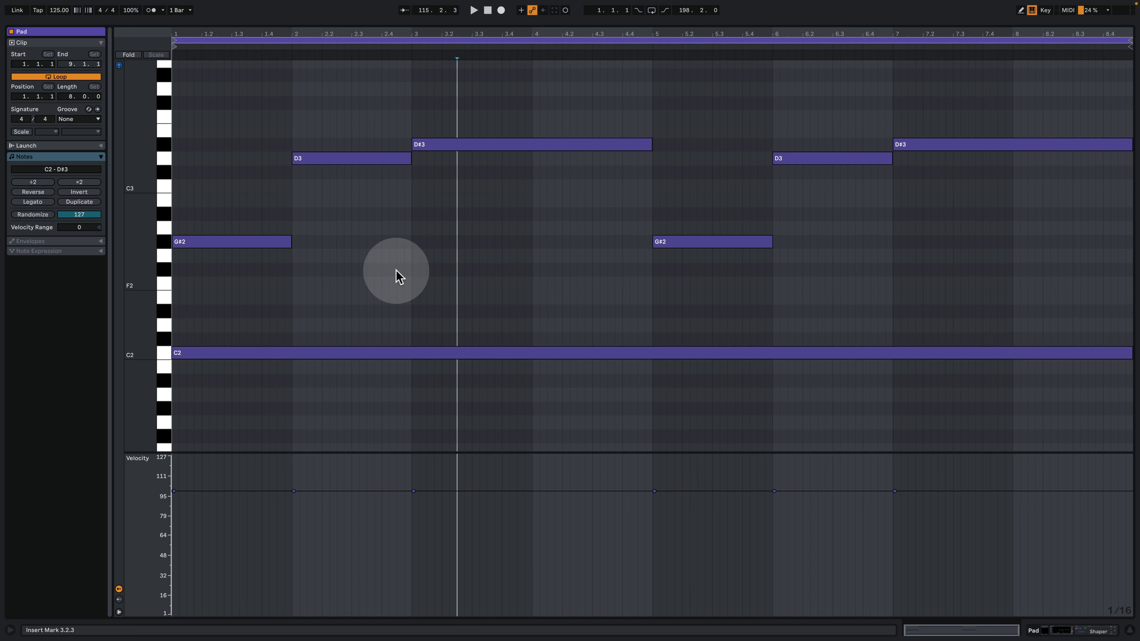
pyautogui.moveTo(217, 404); pyautogui.dragTo(203, 131)
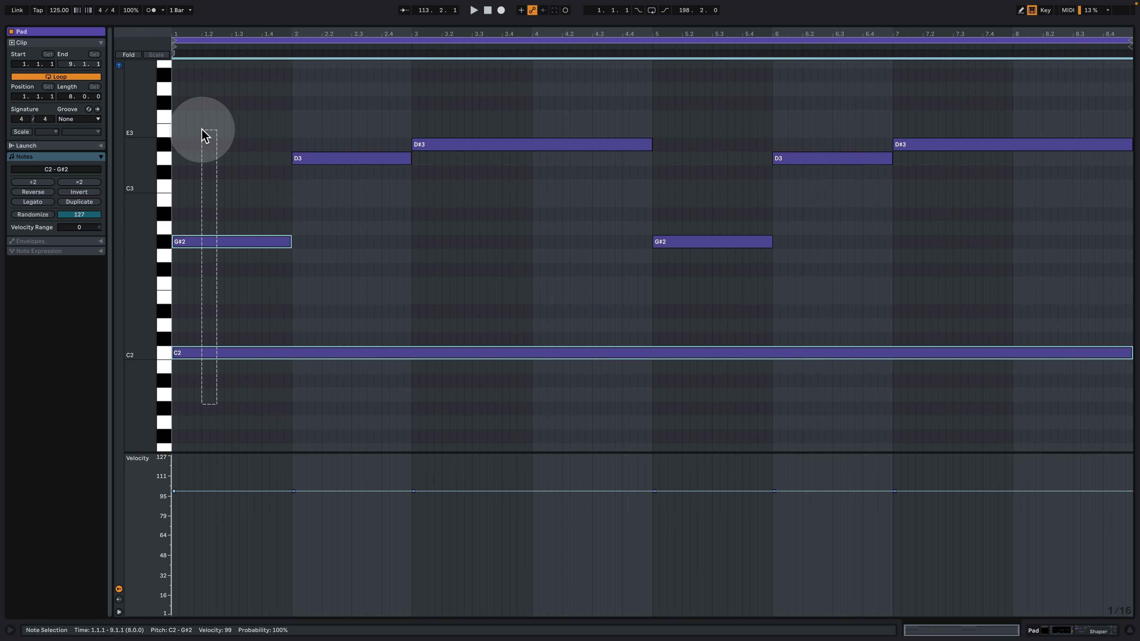
pyautogui.moveTo(349, 429); pyautogui.dragTo(349, 89)
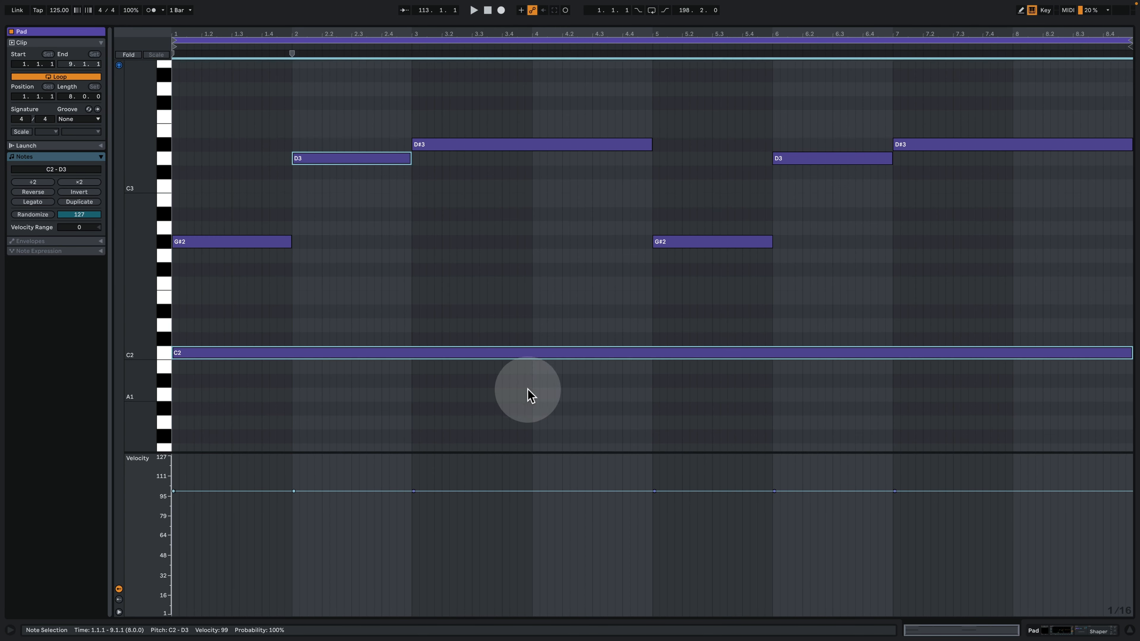
pyautogui.moveTo(527, 395); pyautogui.dragTo(517, 133)
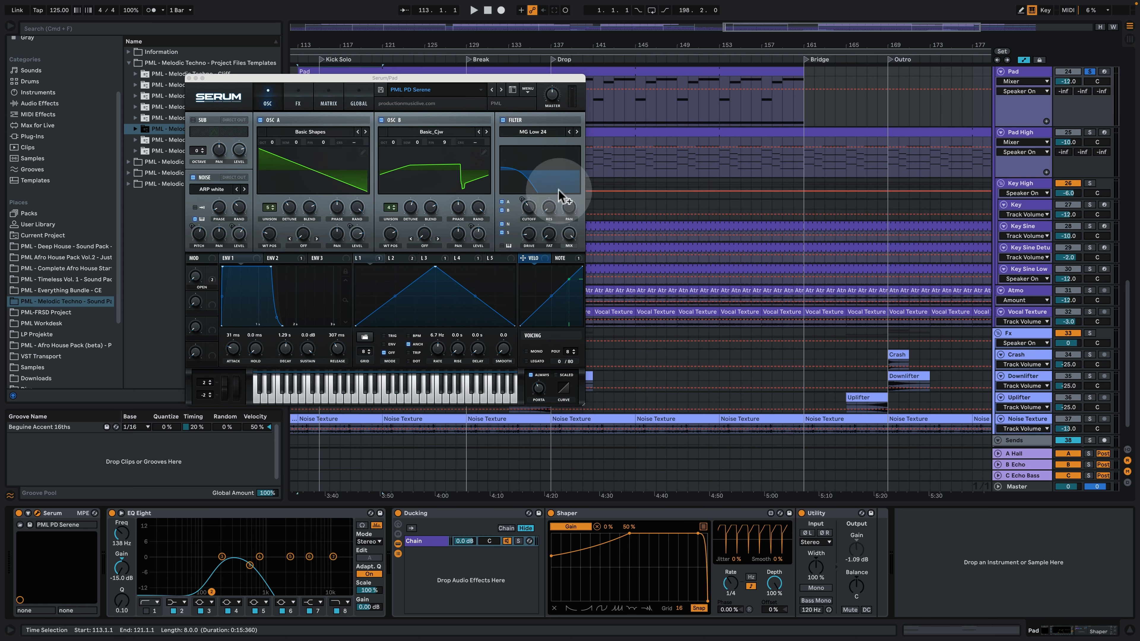
# Close the Pad's Serum window and play the Pad from bar 113, then from the drop at bar 137.
pyautogui.click(189, 79)
pyautogui.press('space')
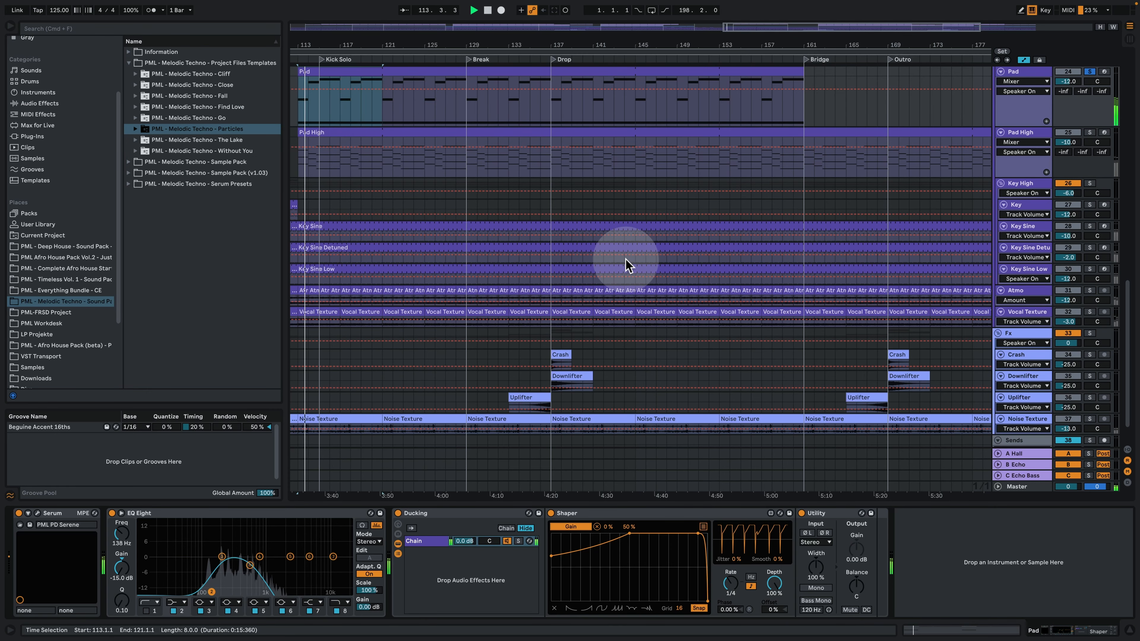
pyautogui.click(553, 107)
# Solo the Pad High track instead of Pad and open its PML PD Journey Serum patch.
pyautogui.scroll(3, 738, 258)
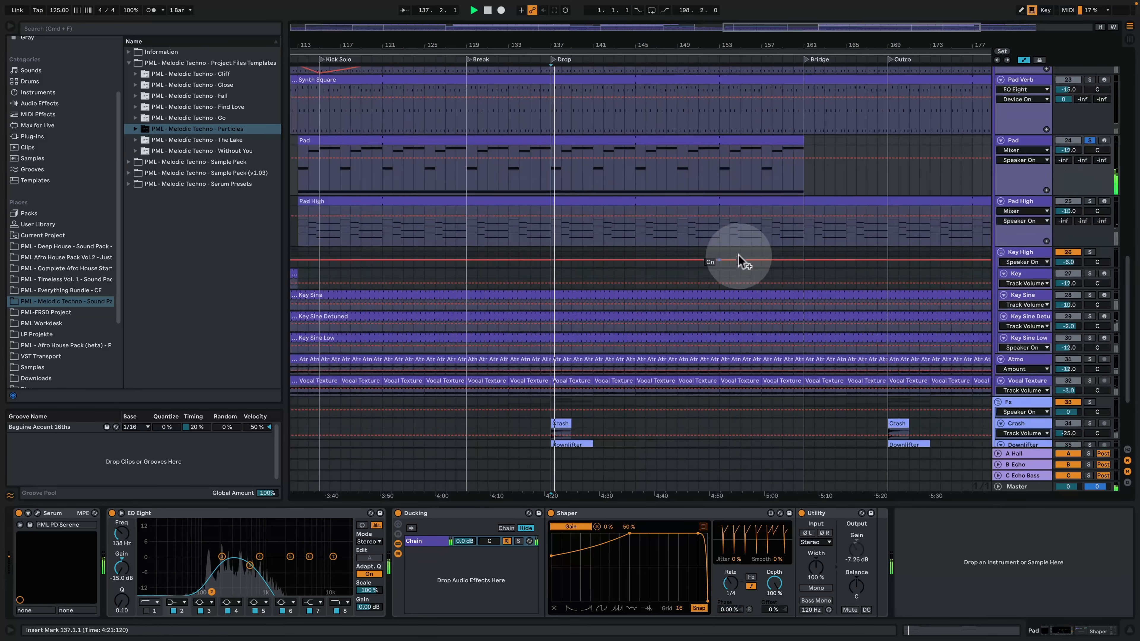
pyautogui.click(1090, 201)
pyautogui.click(1020, 201)
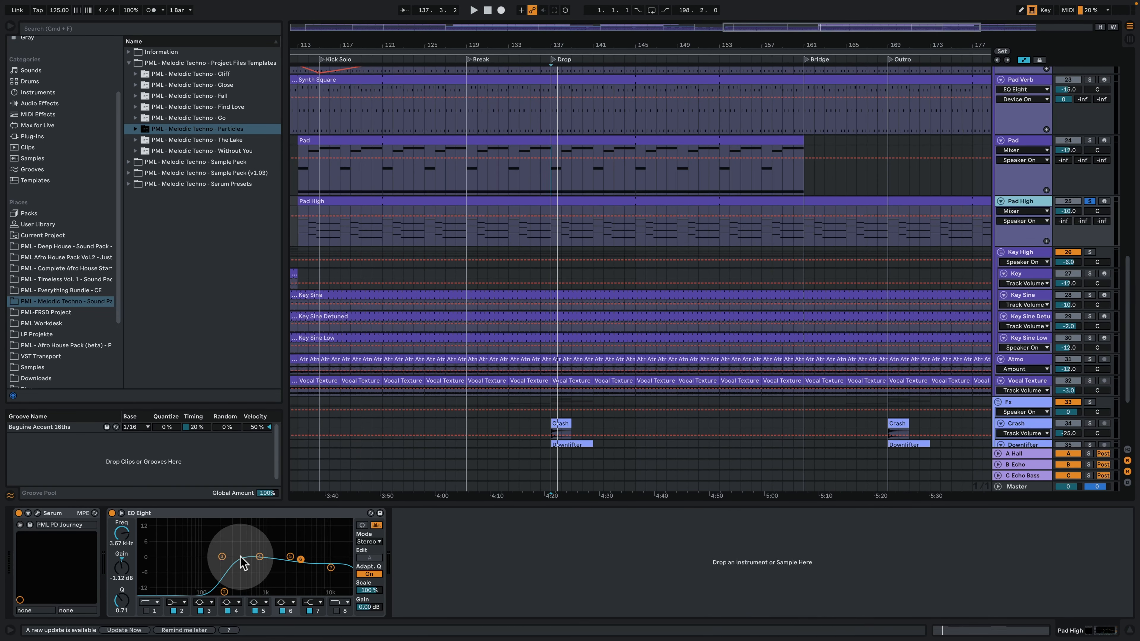
pyautogui.click(38, 514)
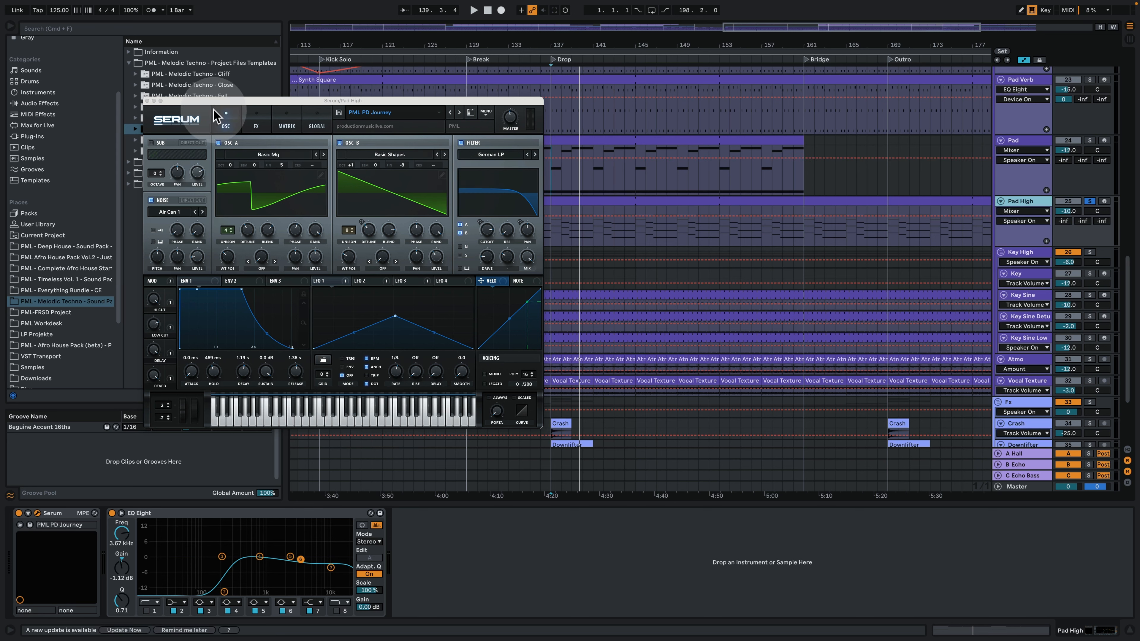
# Examine the full effects rack and the modulation matrix of Pad High's Serum patch.
pyautogui.click(248, 127)
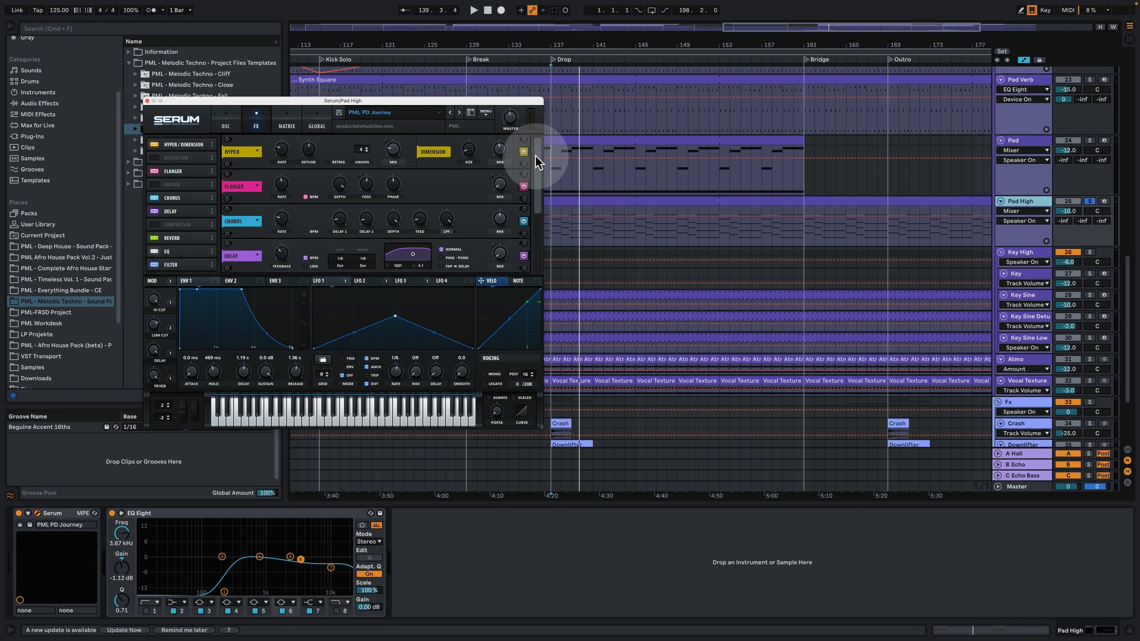
pyautogui.moveTo(537, 161); pyautogui.dragTo(541, 229)
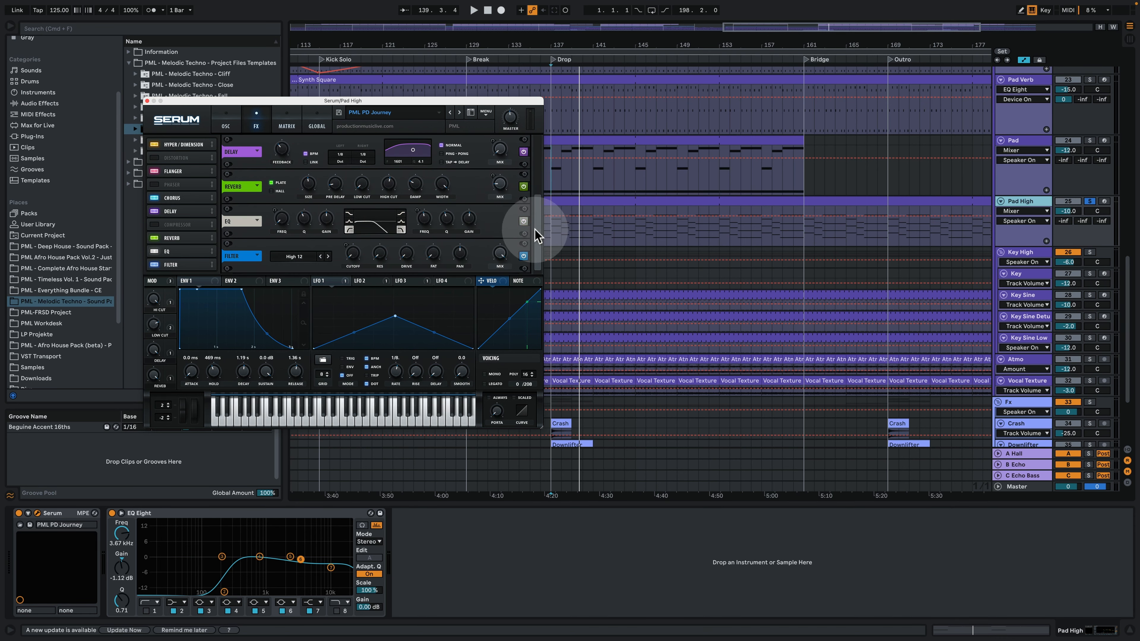
pyautogui.click(286, 121)
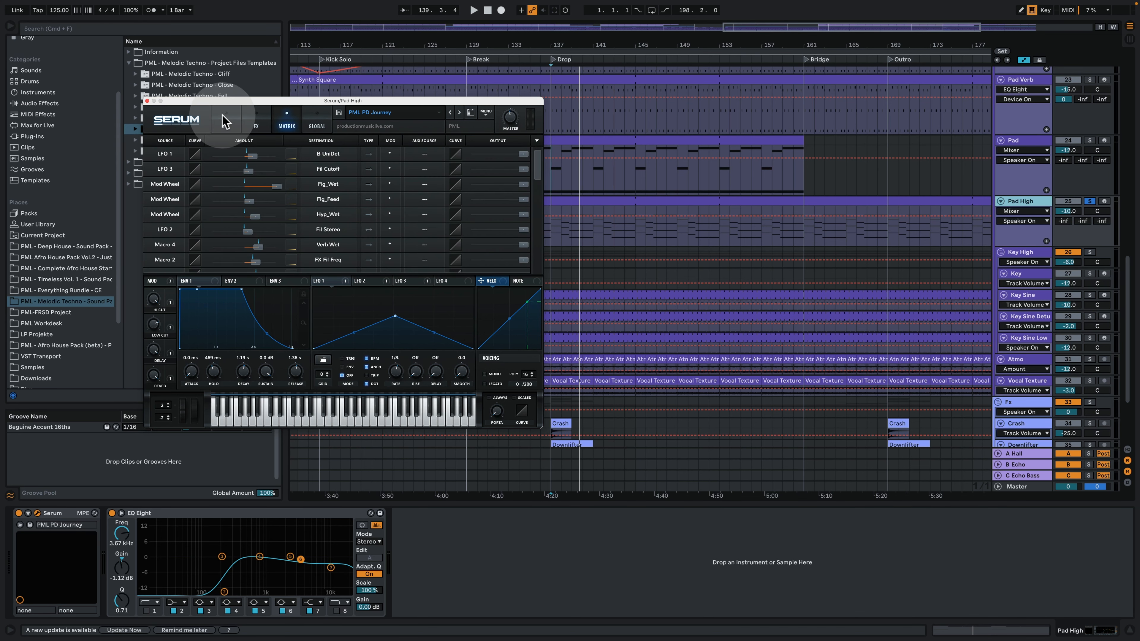
pyautogui.moveTo(538, 165)
pyautogui.mouseDown()
pyautogui.moveTo(538, 185)
pyautogui.moveTo(538, 164)
pyautogui.mouseUp()
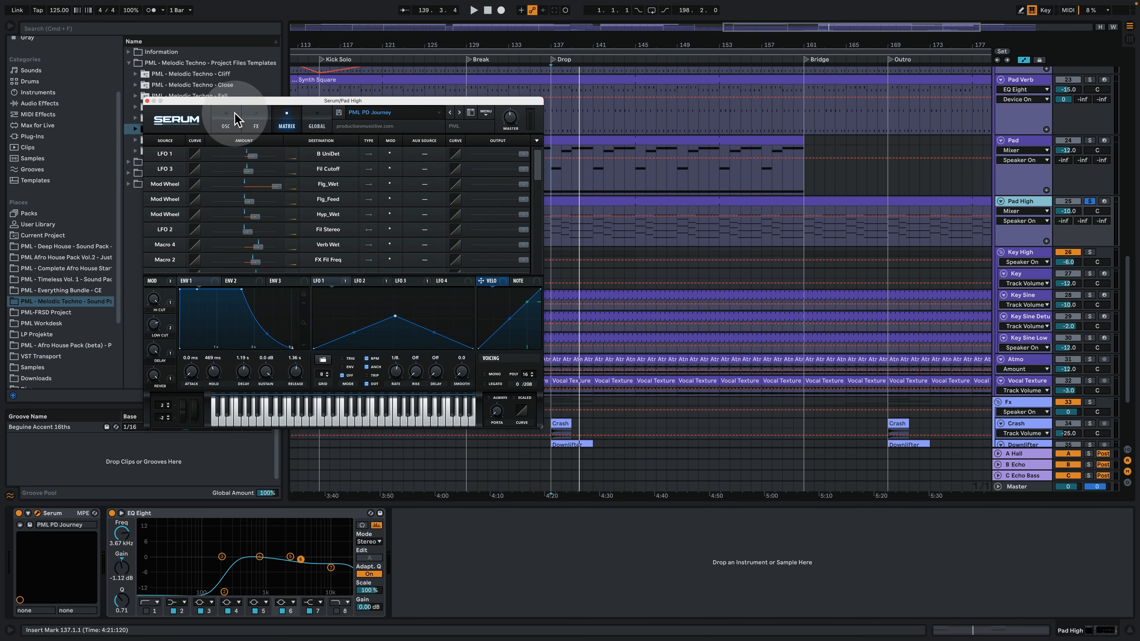
# Close Pad High's Serum window from its oscillator page, open the Pad High clip and examine its chord notes up close during playback.
pyautogui.click(222, 130)
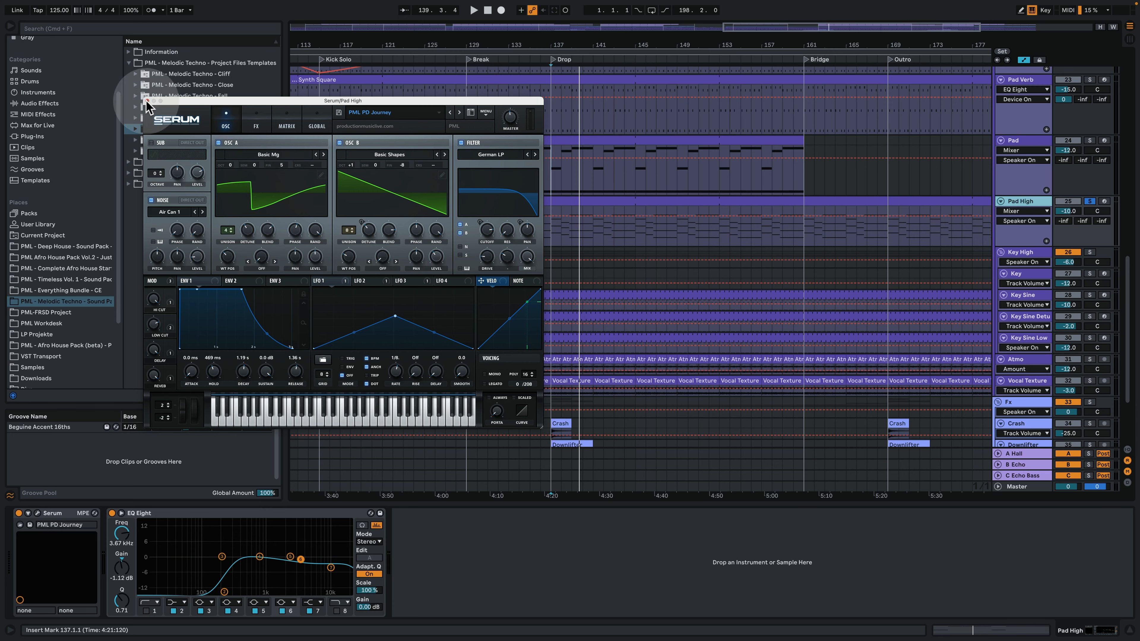
pyautogui.click(148, 101)
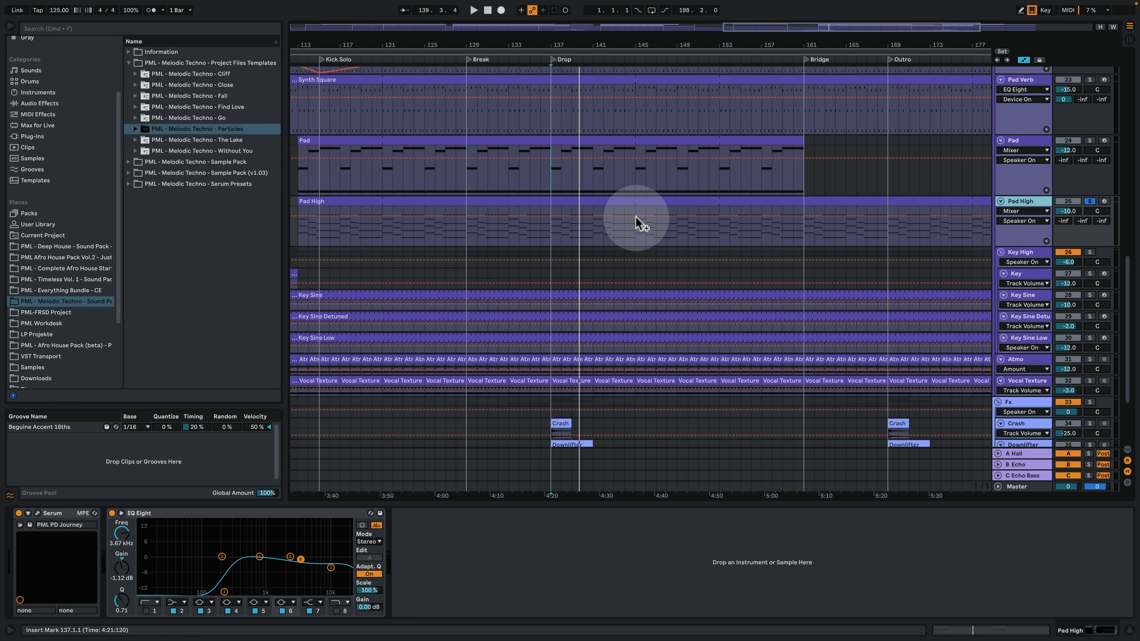
pyautogui.doubleClick(605, 204)
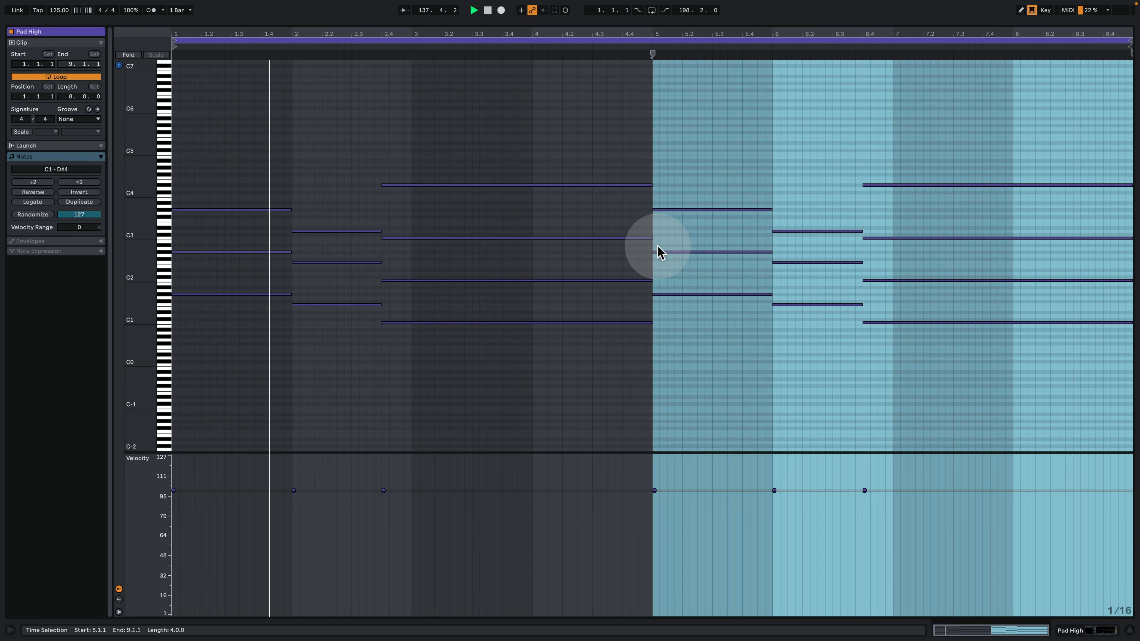
pyautogui.click(556, 396)
pyautogui.moveTo(138, 280)
pyautogui.mouseDown()
pyautogui.moveTo(178, 278)
pyautogui.moveTo(174, 288)
pyautogui.moveTo(189, 293)
pyautogui.mouseUp()
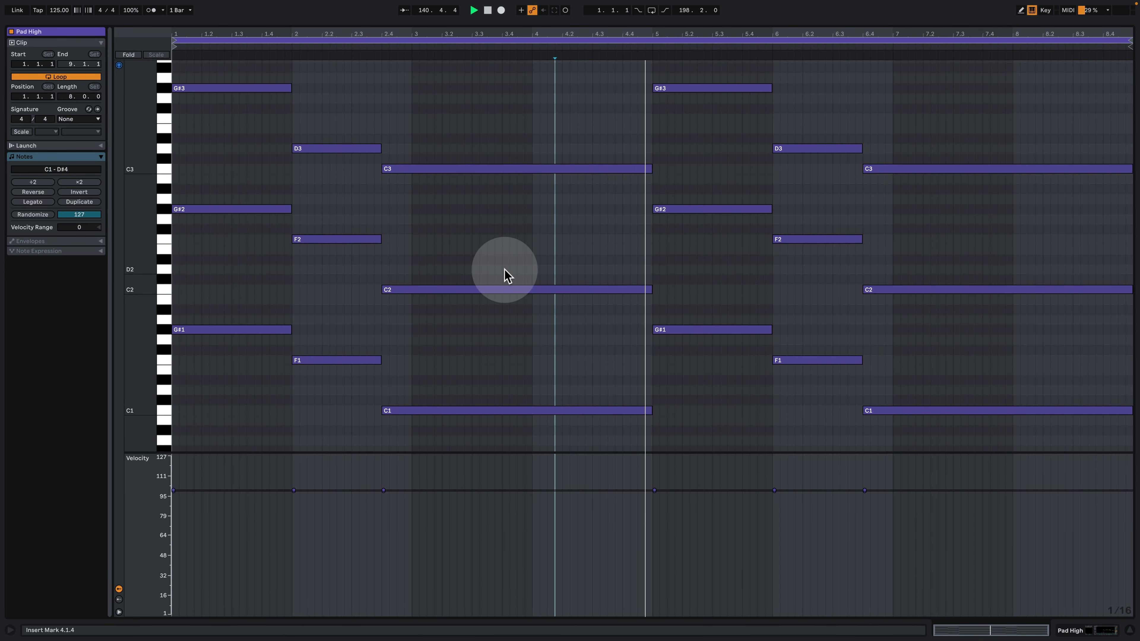
pyautogui.scroll(4, 484, 274)
pyautogui.scroll(-4, 484, 274)
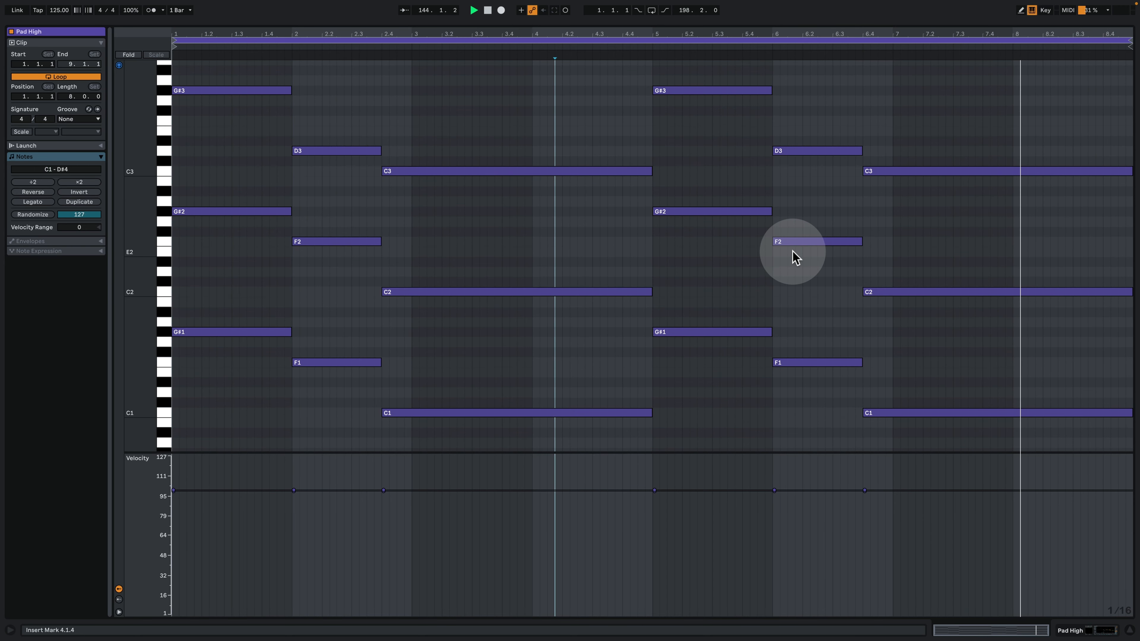
# Leave the clip notes, solo the Key High group and its enlarged Key Sine track instead of Pad High, and play from bar 129.
pyautogui.click(1107, 631)
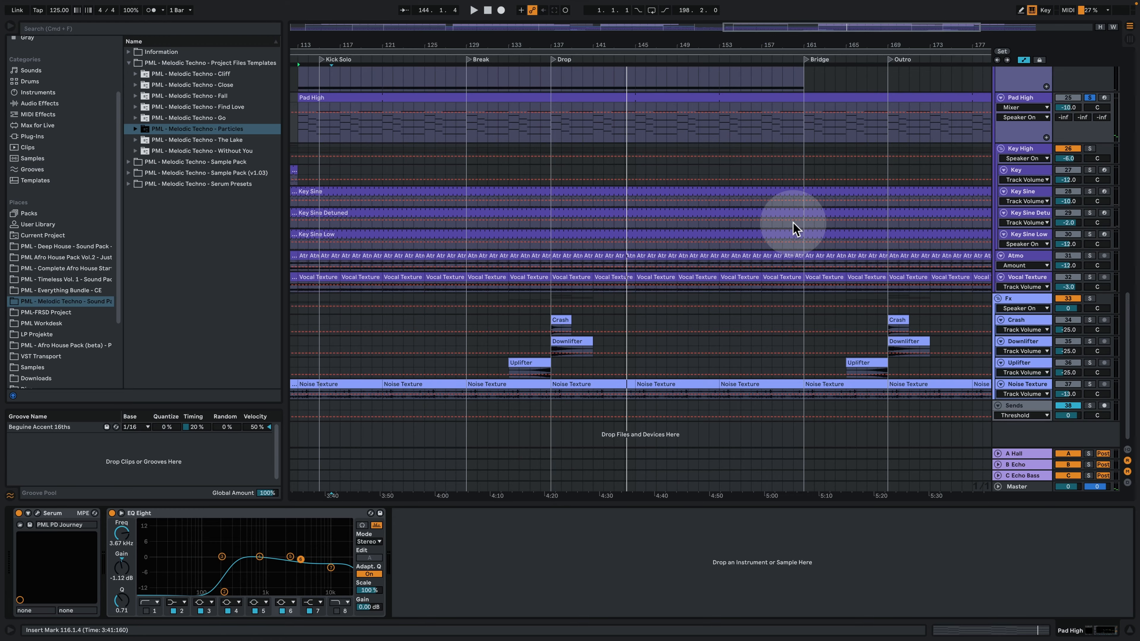
pyautogui.scroll(3, 790, 287)
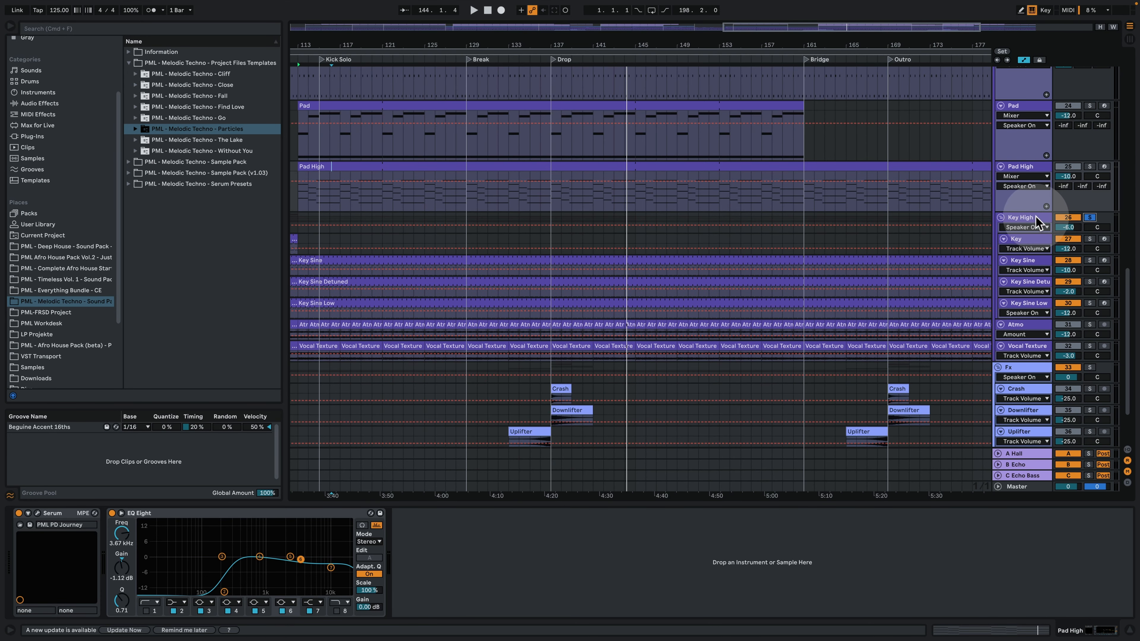
pyautogui.click(1091, 219)
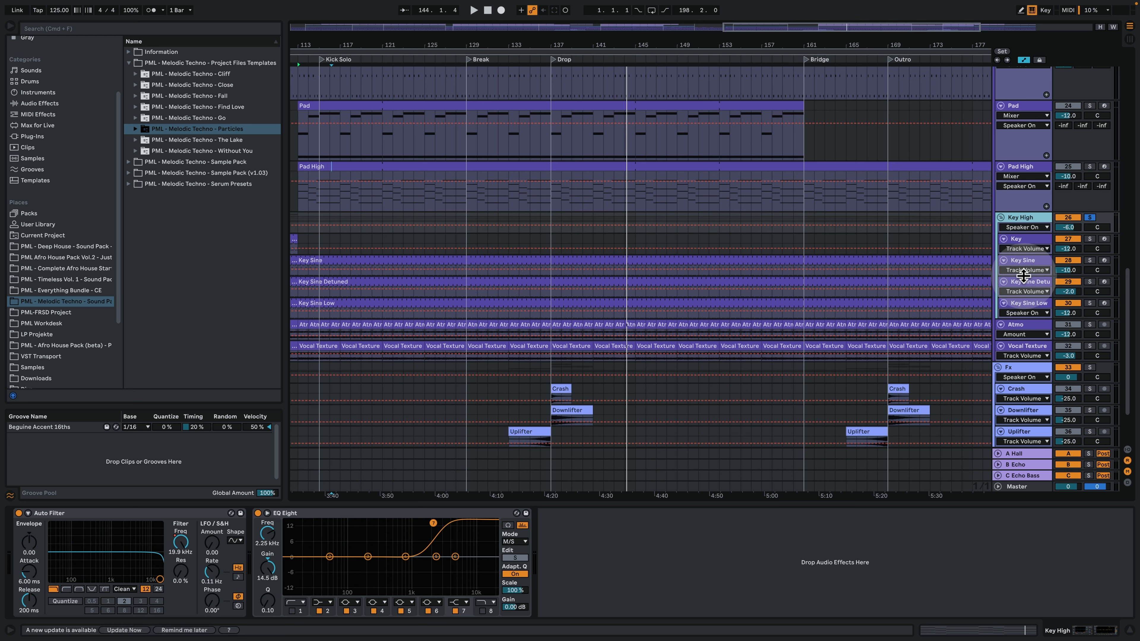
pyautogui.moveTo(1023, 275); pyautogui.dragTo(1024, 314)
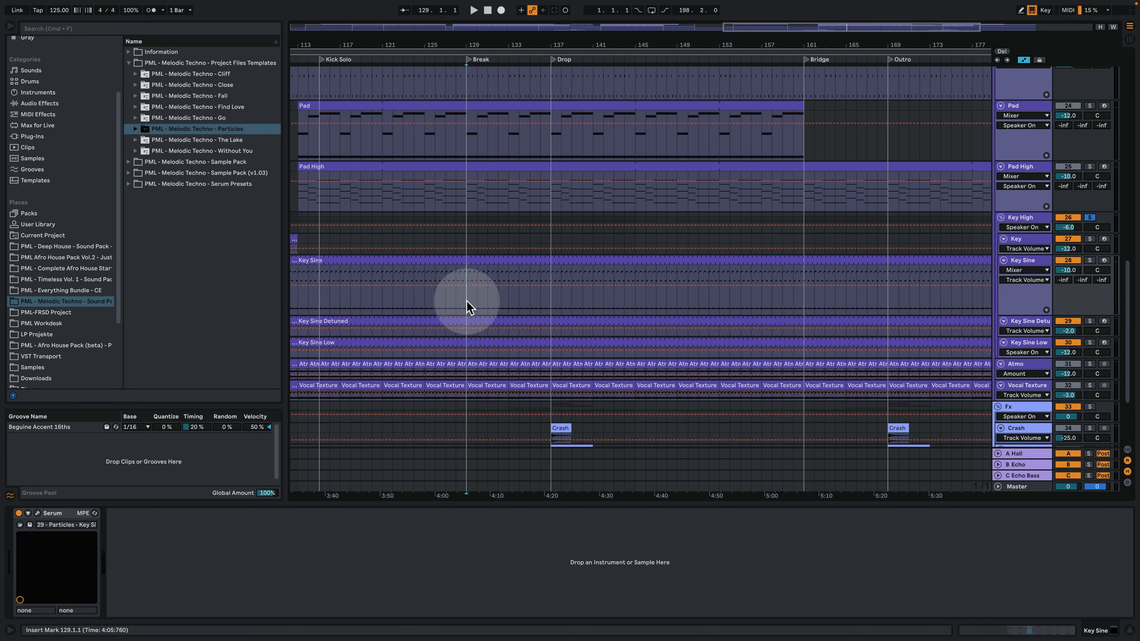
pyautogui.press('space')
pyautogui.click(1090, 260)
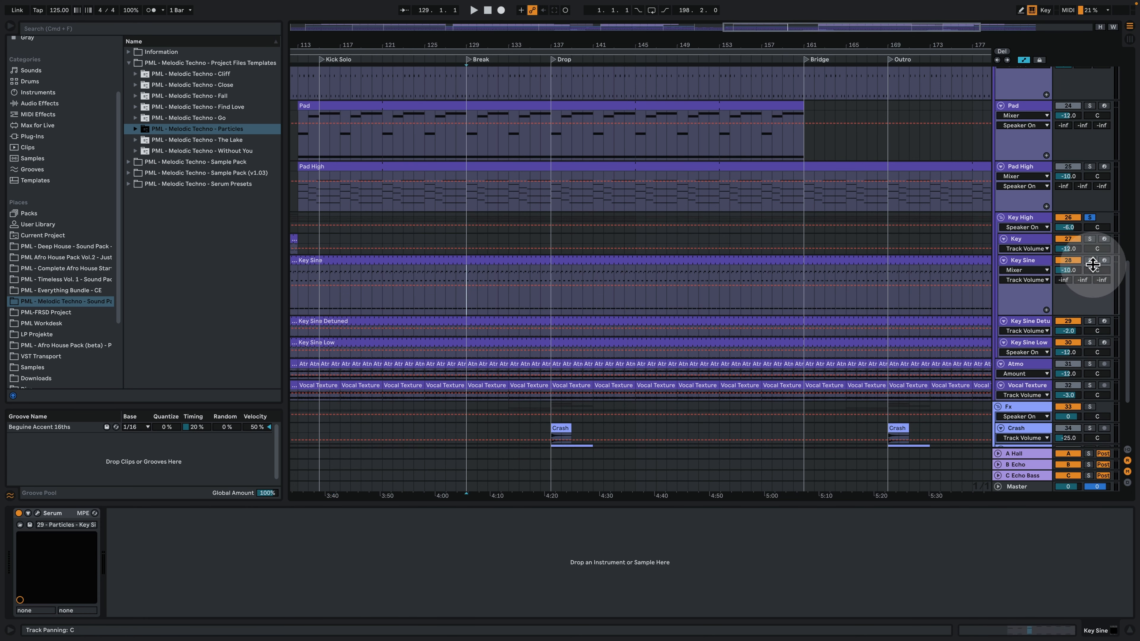
pyautogui.click(1028, 261)
# Open the Key Sine clip's notes, set the grid to 1/16, review the low and high notes and return to the devices.
pyautogui.doubleClick(522, 261)
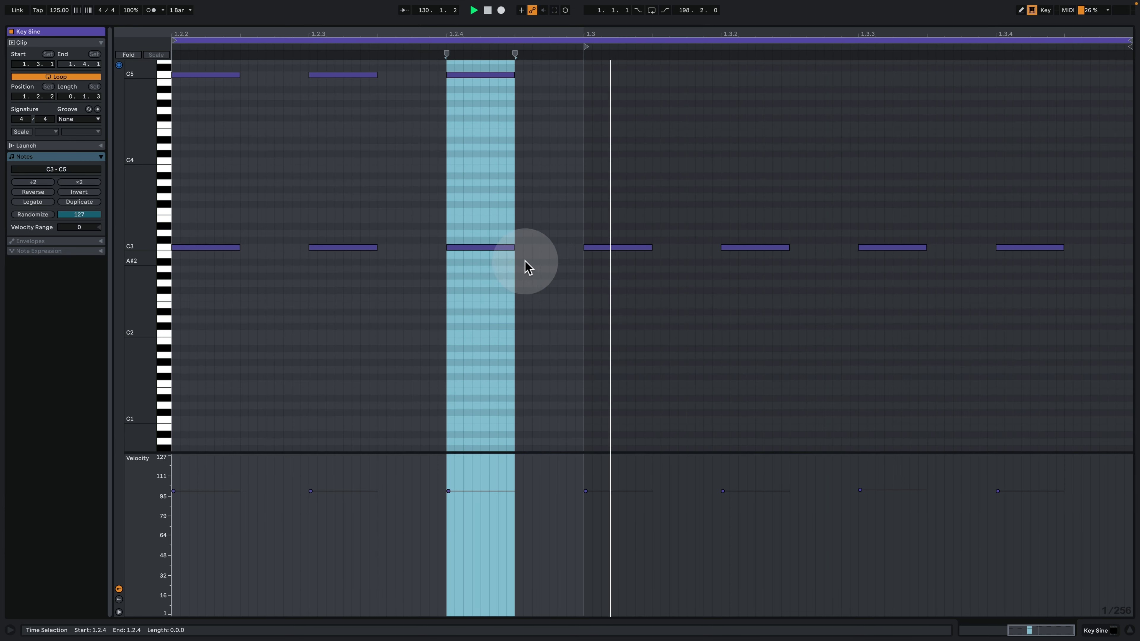
pyautogui.click(542, 295)
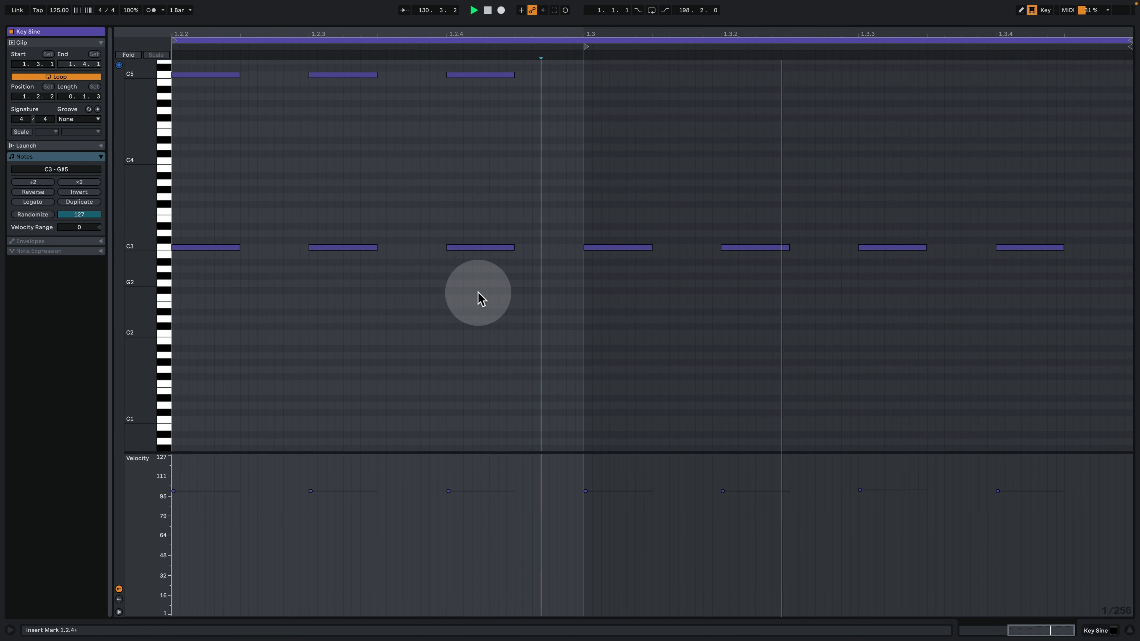
pyautogui.rightClick(358, 334)
pyautogui.click(432, 483)
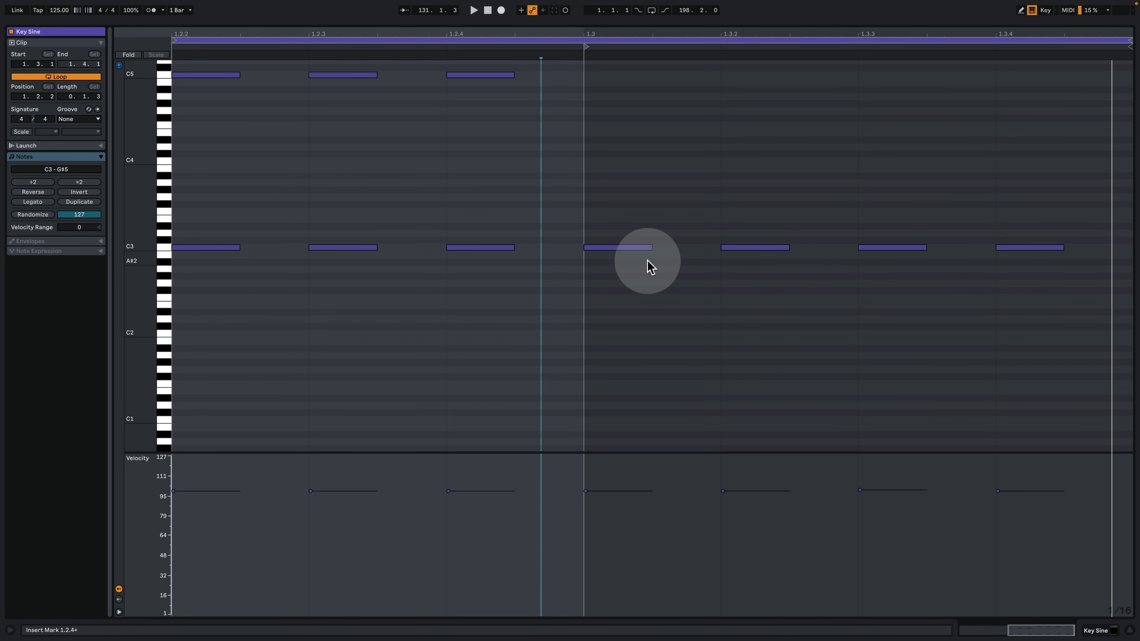
pyautogui.scroll(3, 631, 356)
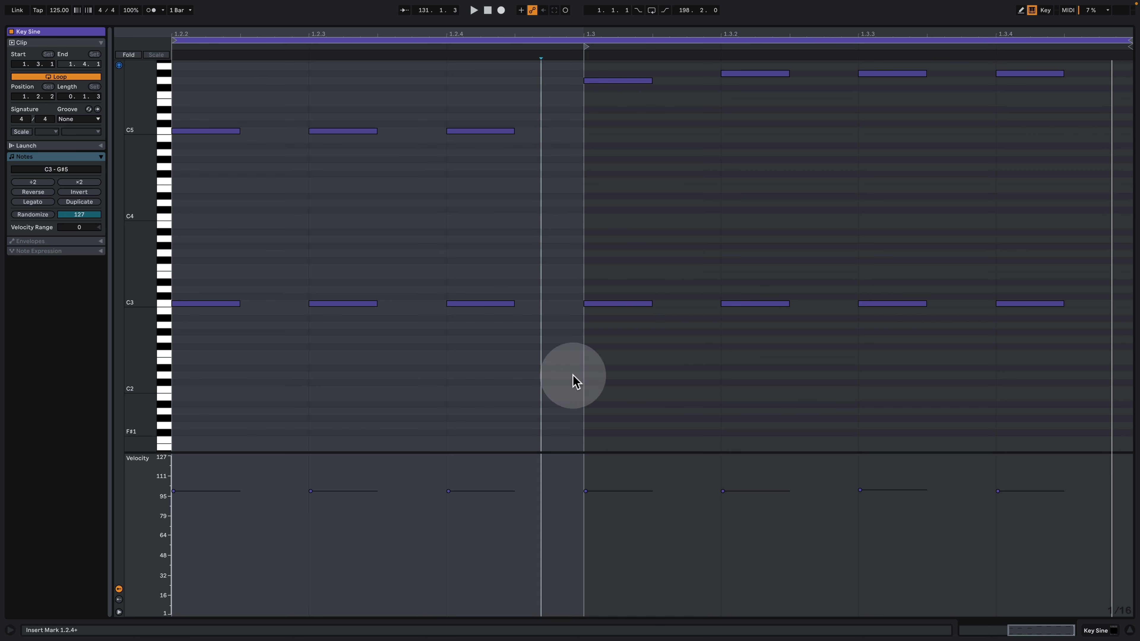
pyautogui.click(1095, 632)
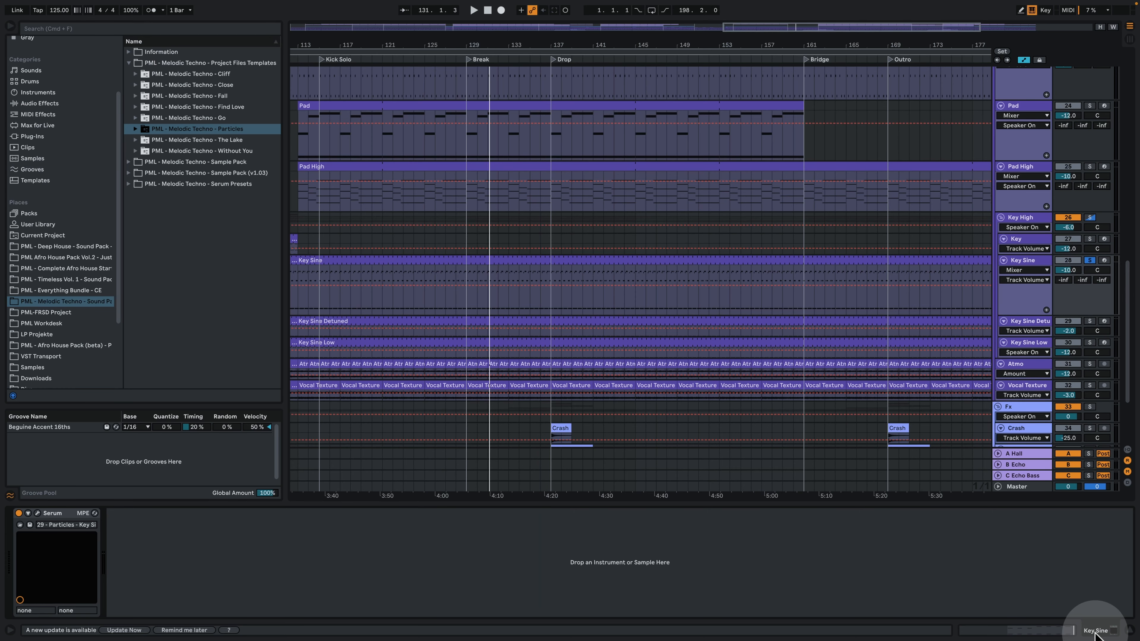
# Select the Key Sine track during playback and open its Particles - Key Sine Serum patch.
pyautogui.scroll(5, 861, 337)
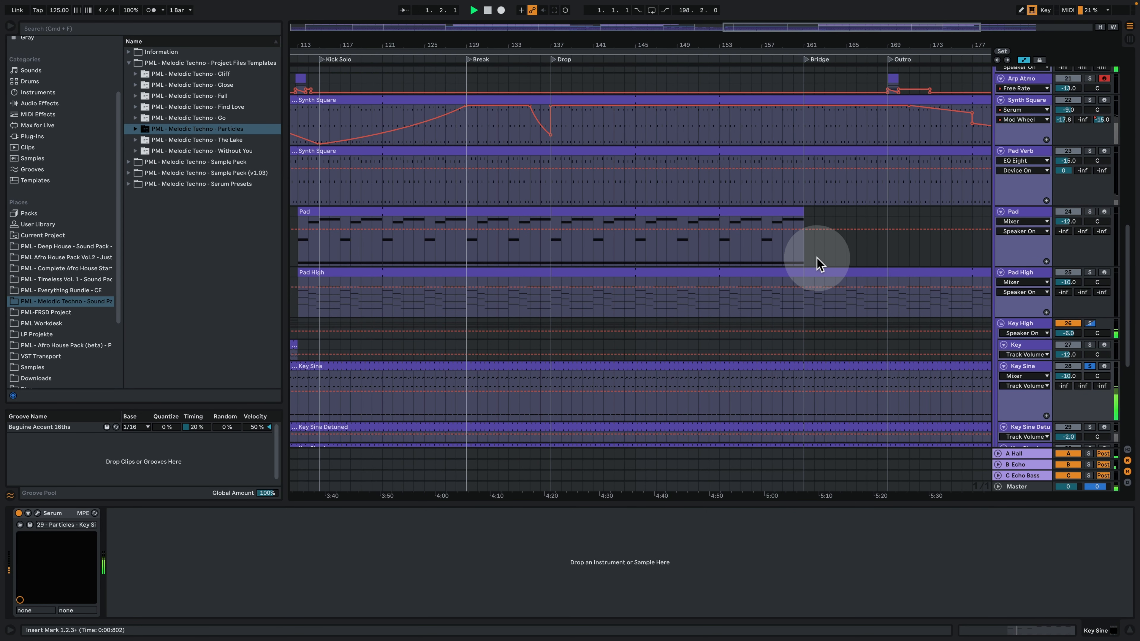
pyautogui.click(1010, 373)
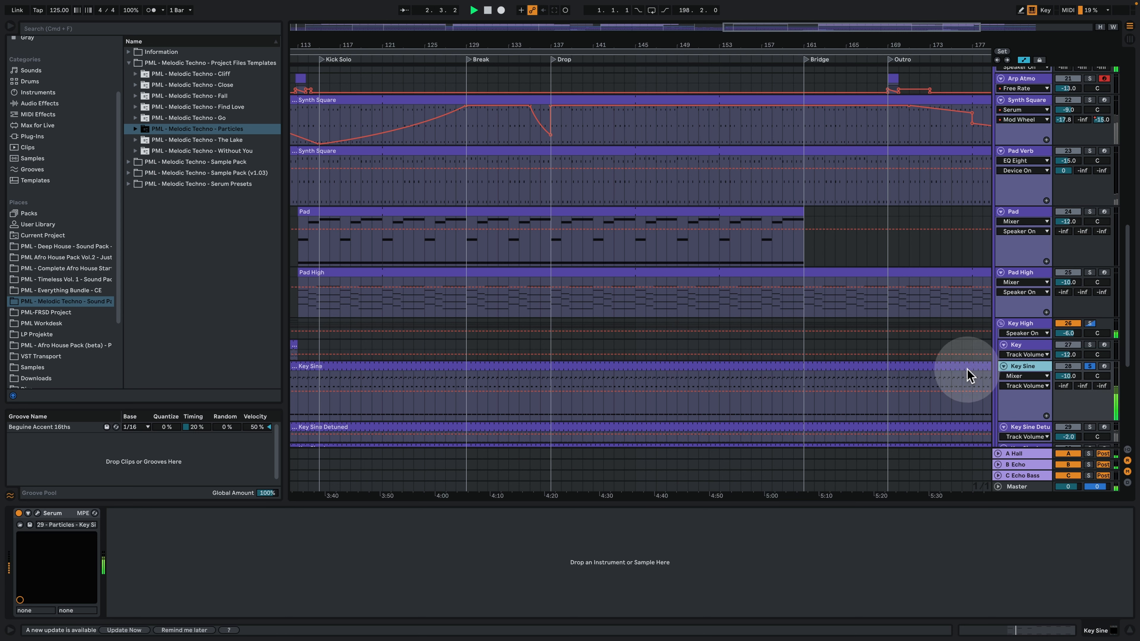
pyautogui.click(37, 513)
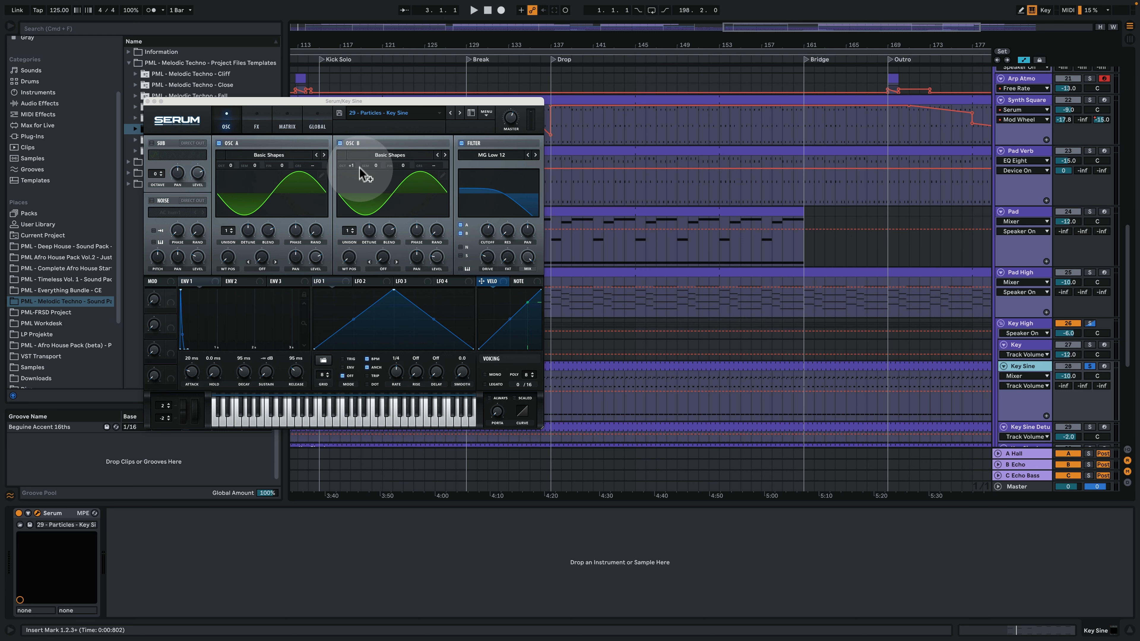
# Check the effects page and the oscillators of Key Sine's Serum patch while playing the track, and close the Serum window.
pyautogui.press('space')
pyautogui.click(263, 120)
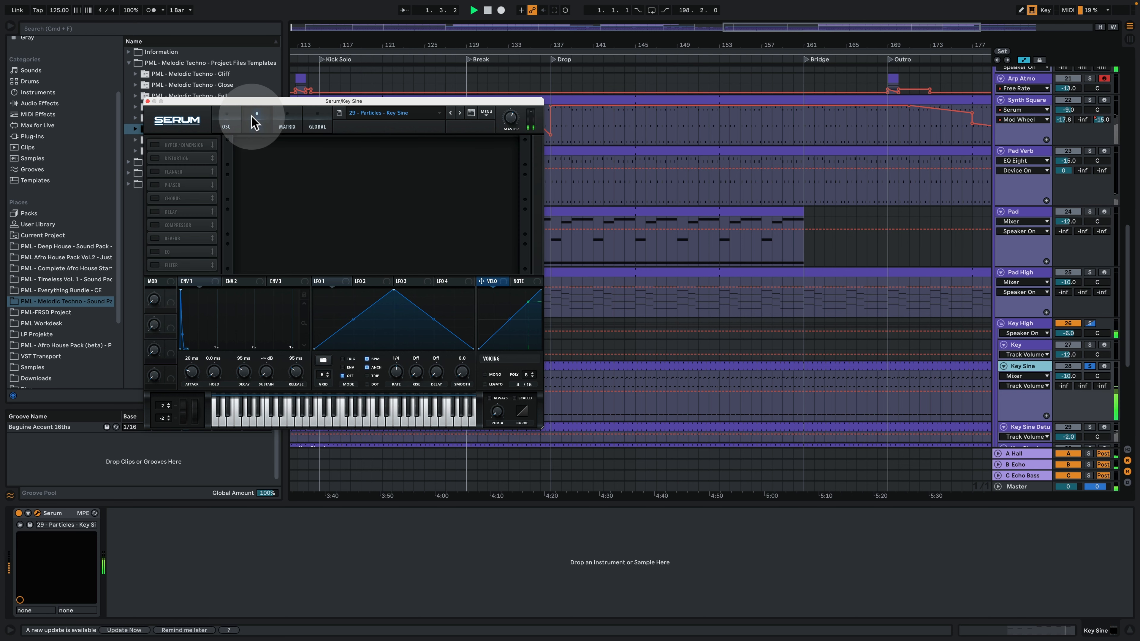
pyautogui.click(227, 121)
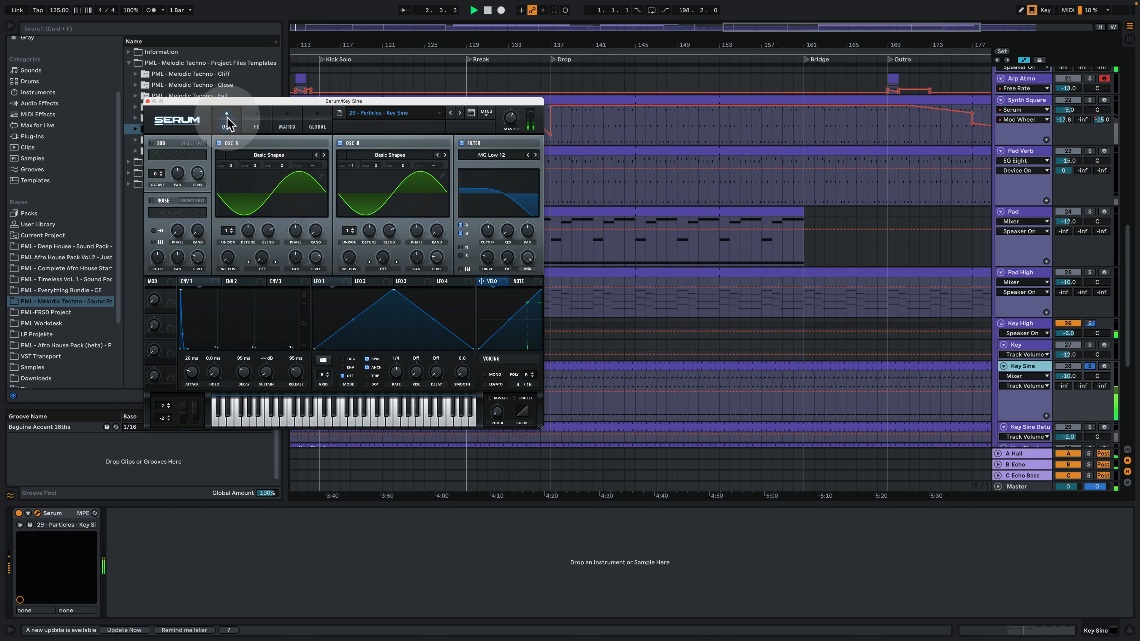
pyautogui.press('space')
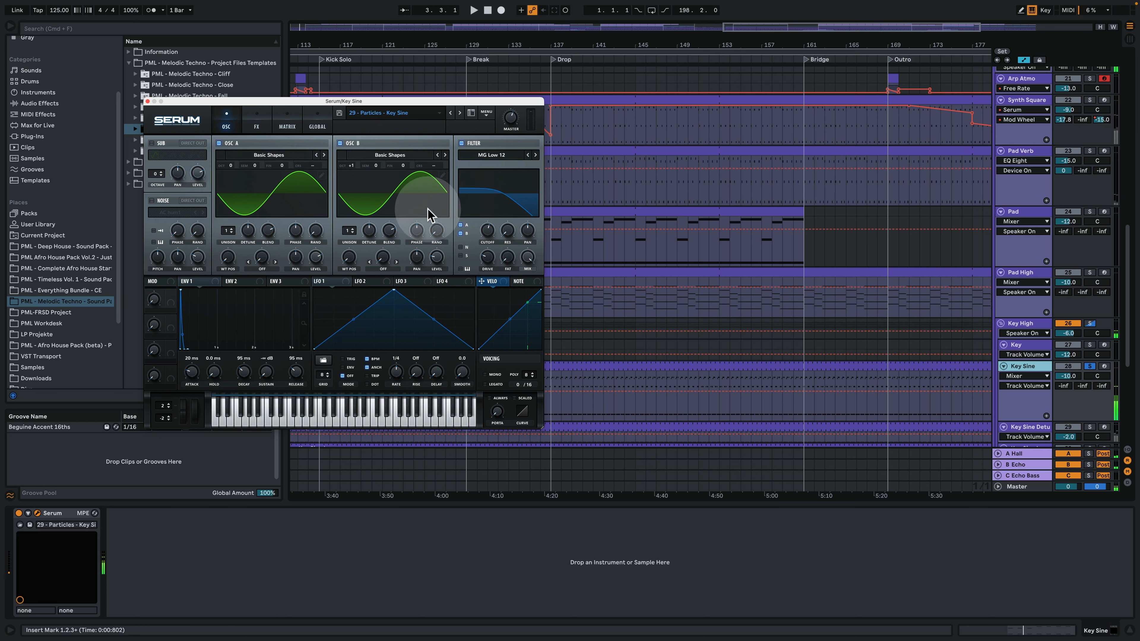
pyautogui.press('space')
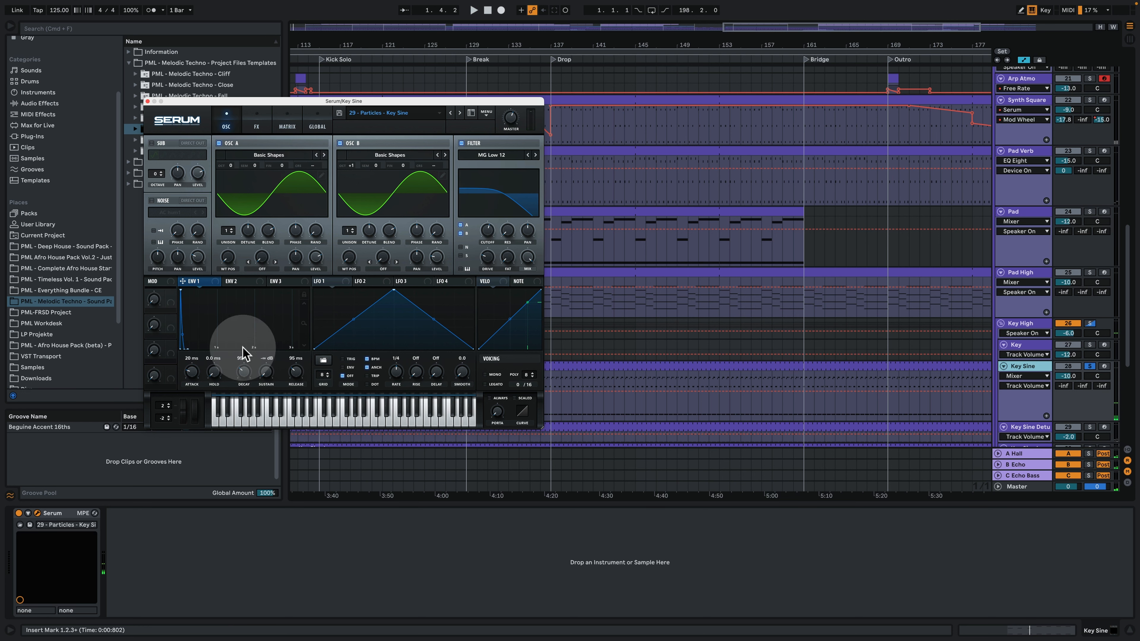
pyautogui.click(147, 102)
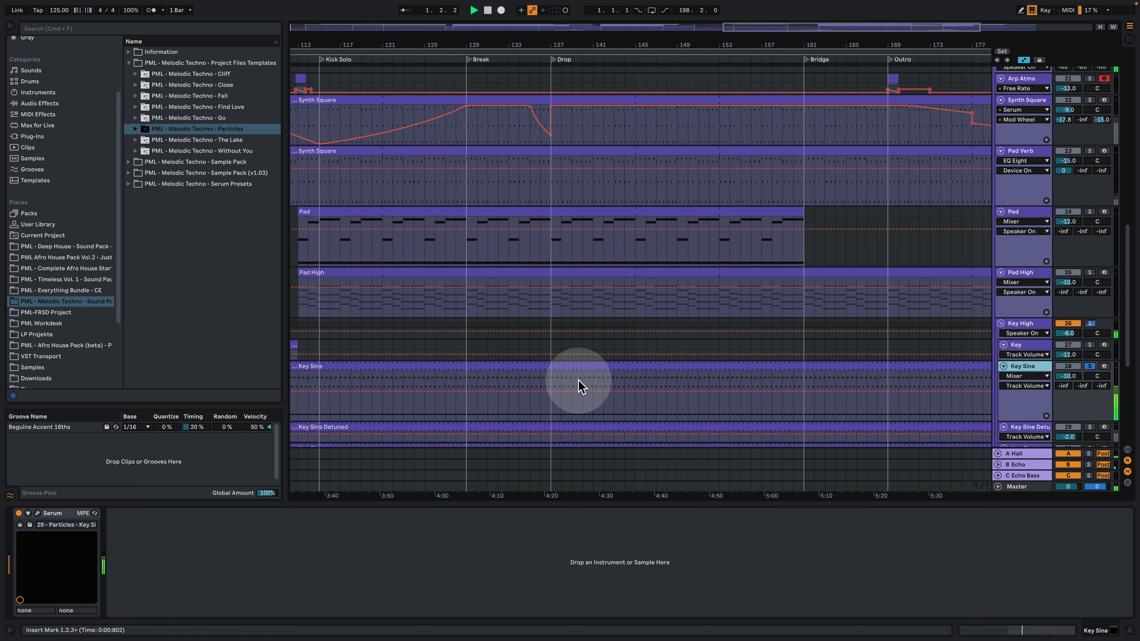
# Enlarge the Key Sine Detuned track, solo it in place of Key Sine, and play it from the drop and from bar 140.
pyautogui.scroll(-3, 572, 363)
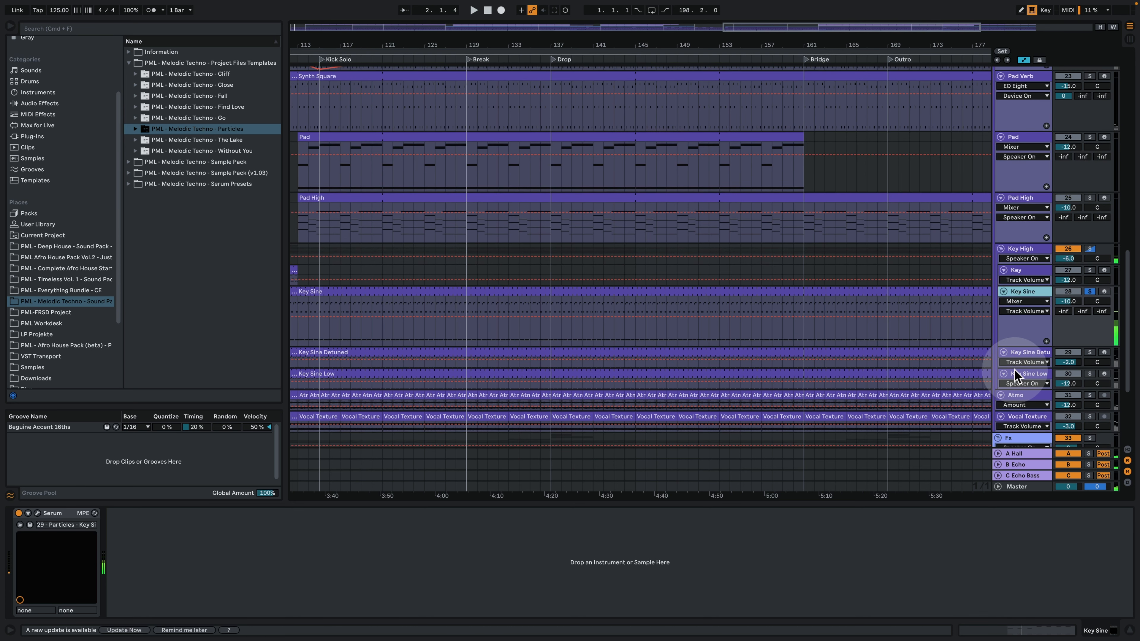
pyautogui.moveTo(1018, 366); pyautogui.dragTo(1020, 405)
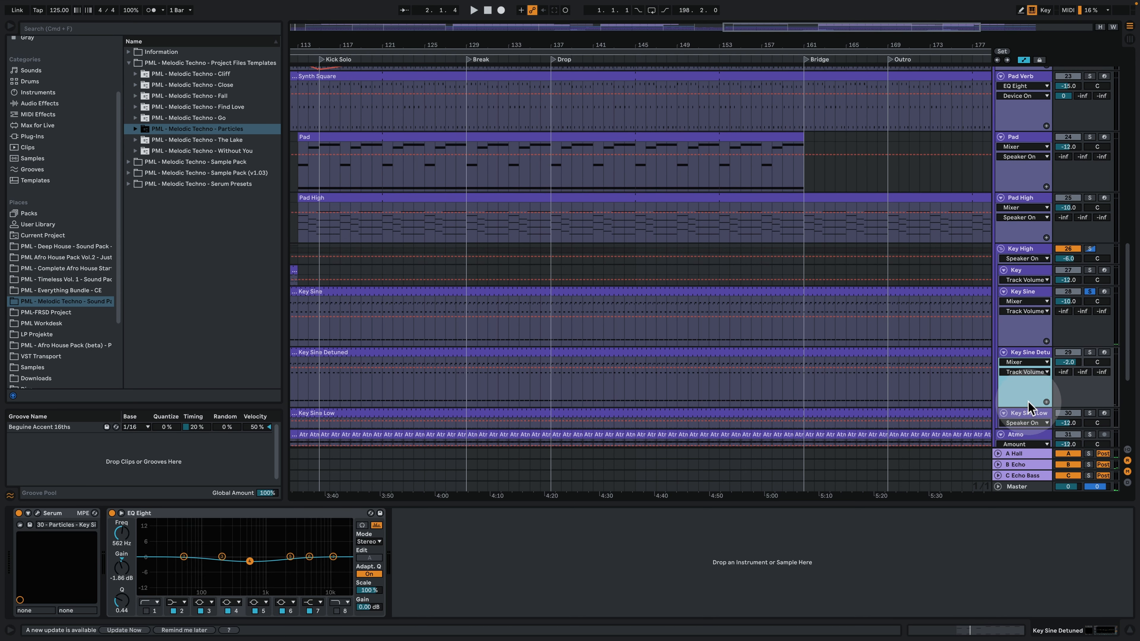
pyautogui.press('space')
pyautogui.click(471, 396)
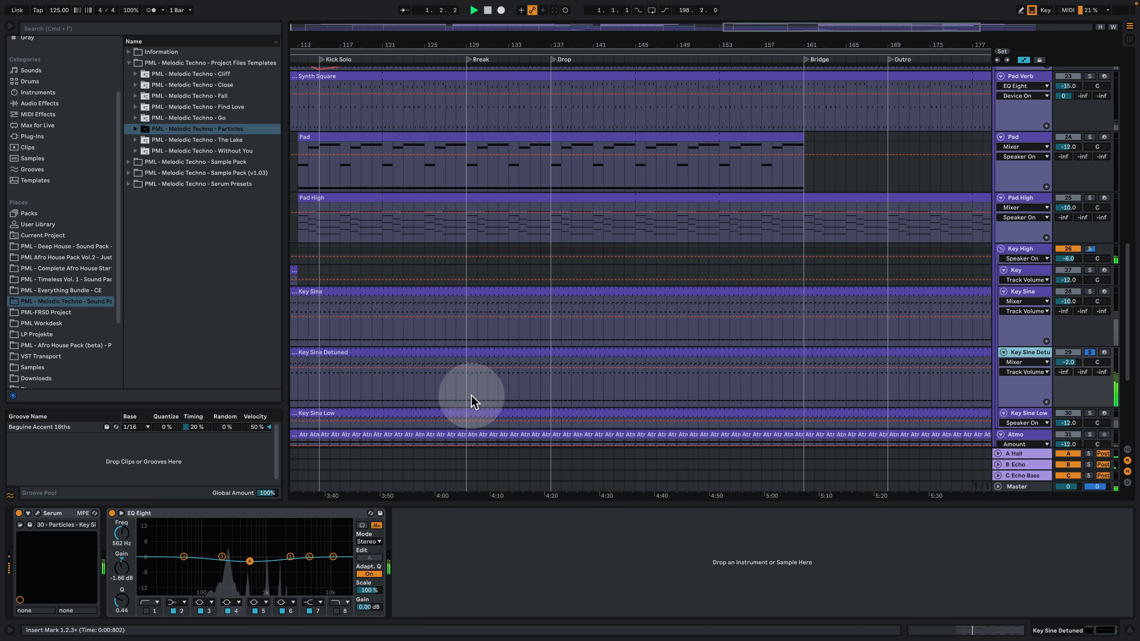
pyautogui.click(552, 384)
pyautogui.press('space')
pyautogui.press('space')
pyautogui.click(584, 381)
pyautogui.press('space')
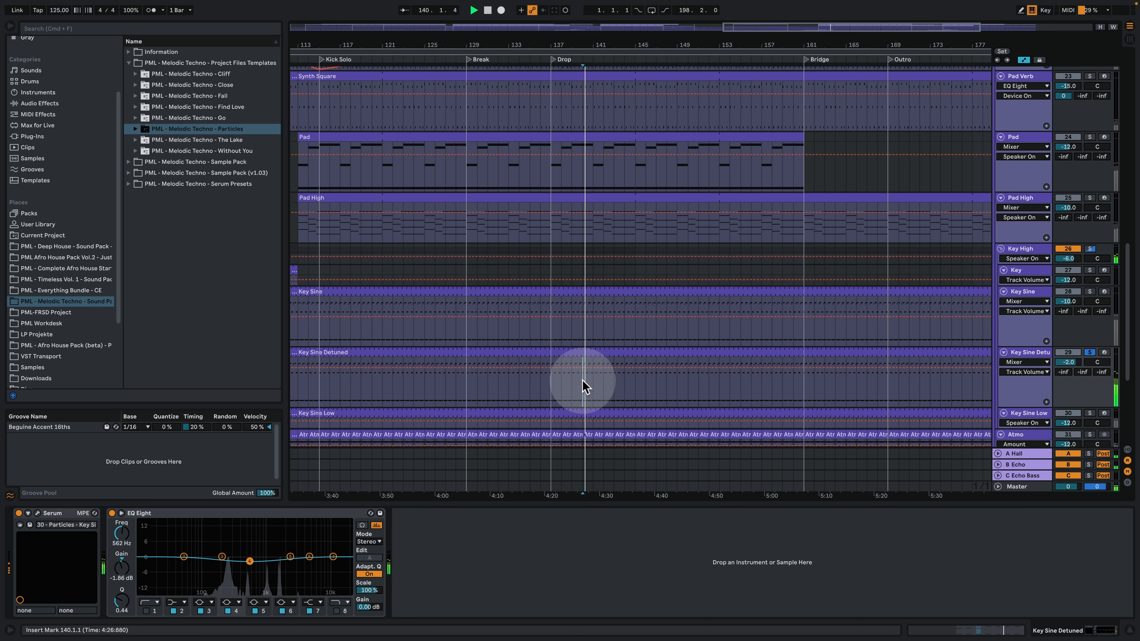
pyautogui.click(552, 379)
# View the Key Sine Detuned clip's notes and the oscillators of its Serum patch, closing each view again.
pyautogui.doubleClick(566, 354)
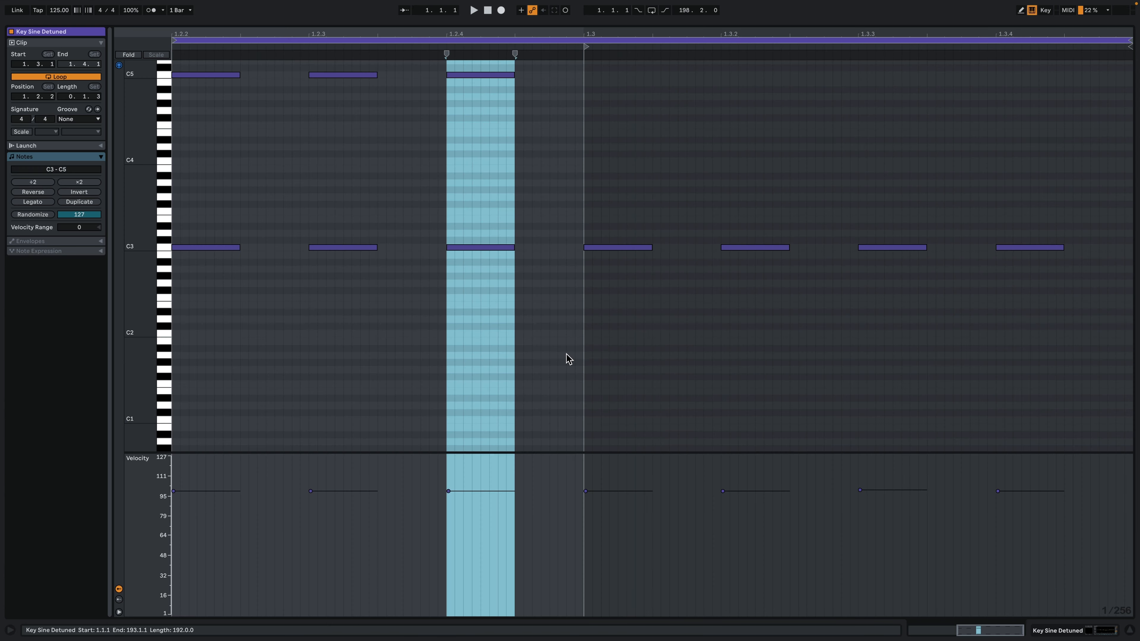
pyautogui.click(1025, 629)
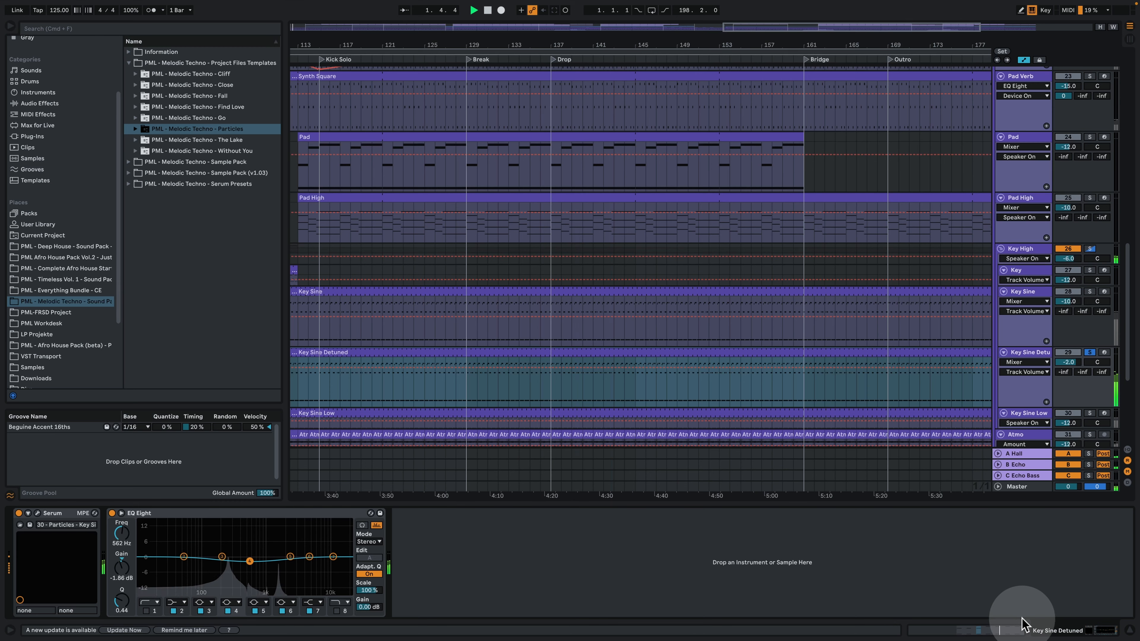
pyautogui.click(30, 525)
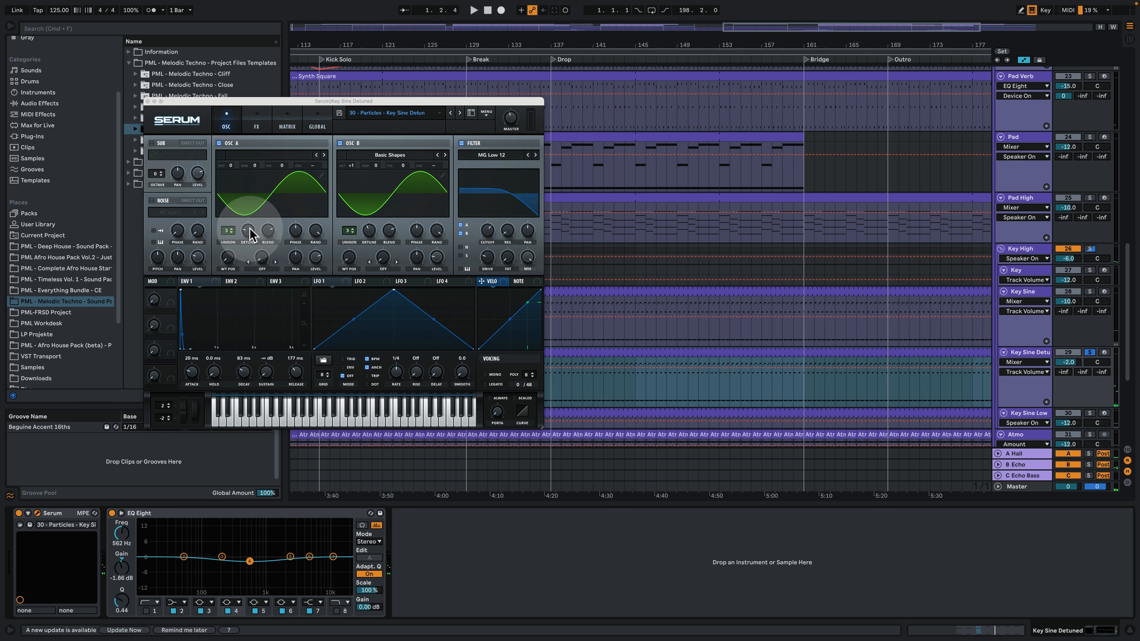
pyautogui.click(148, 101)
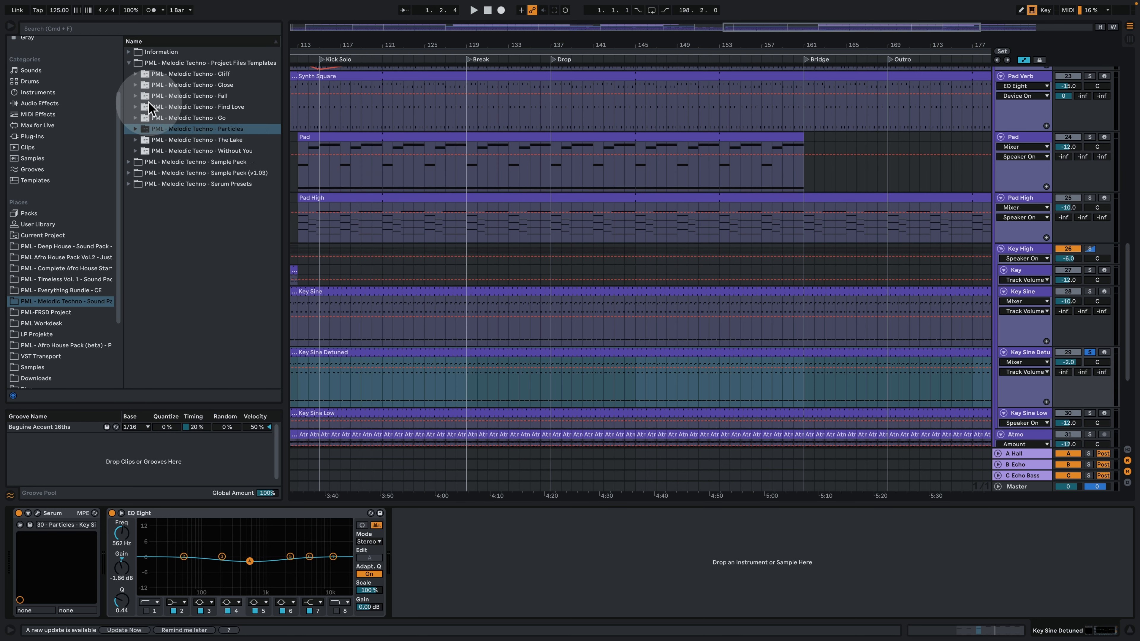
# Show the Auto Filter frequency automation of the Key High group and place the insert marker at bar 139.
pyautogui.click(581, 382)
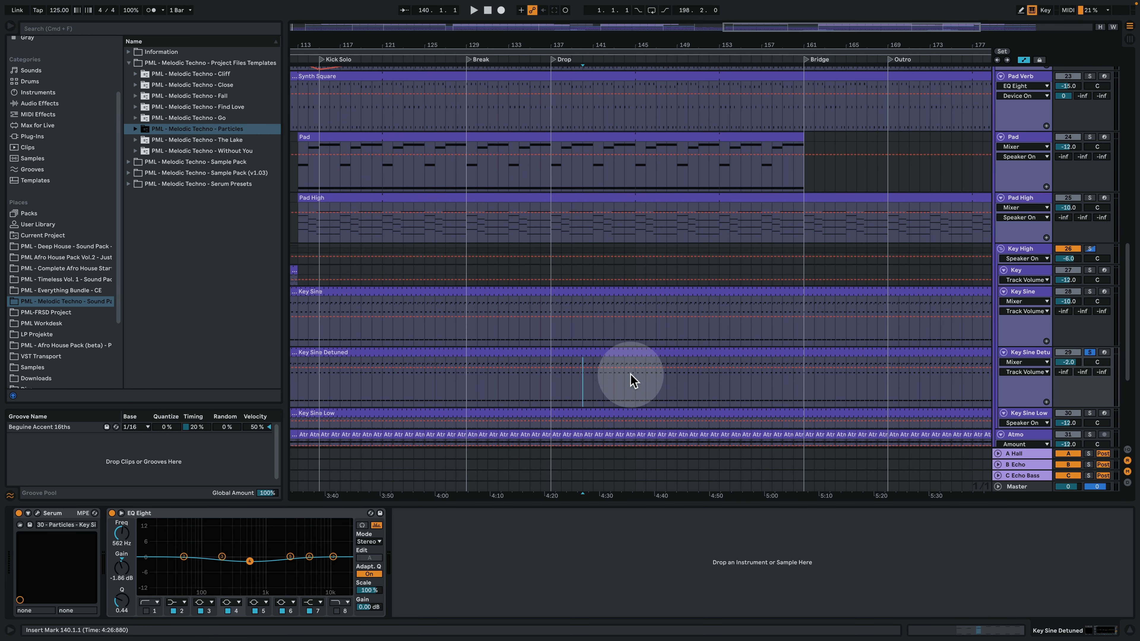
pyautogui.click(1033, 253)
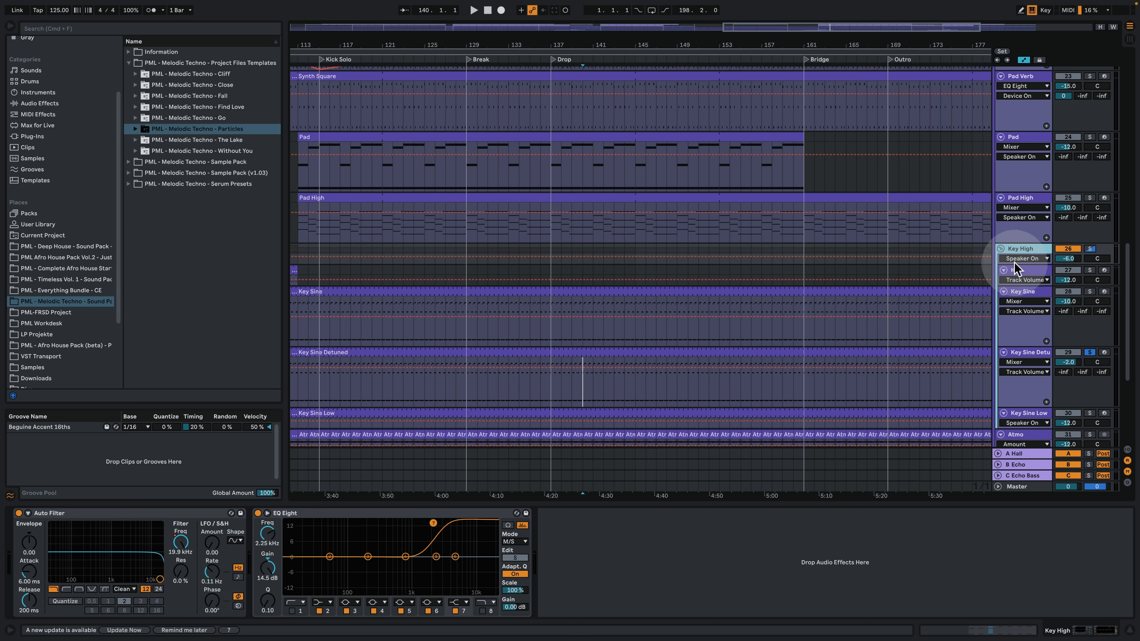
pyautogui.click(180, 543)
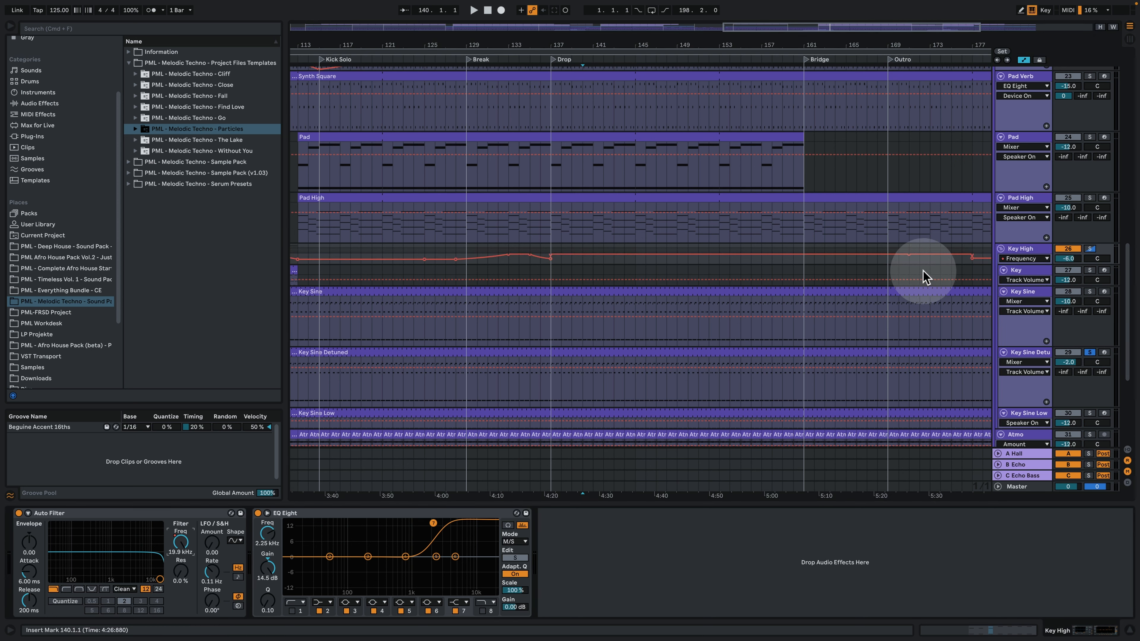
pyautogui.click(574, 272)
pyautogui.click(575, 265)
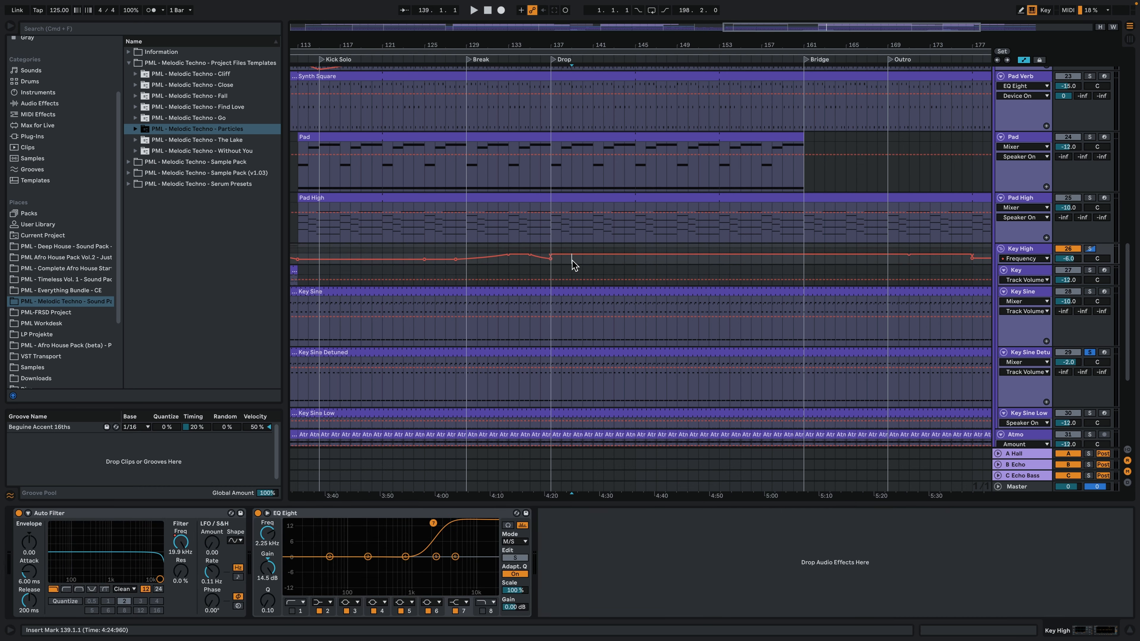
# Solo the Cymbals together with Key Sine Detuned and play them from bar 139.
pyautogui.click(1033, 354)
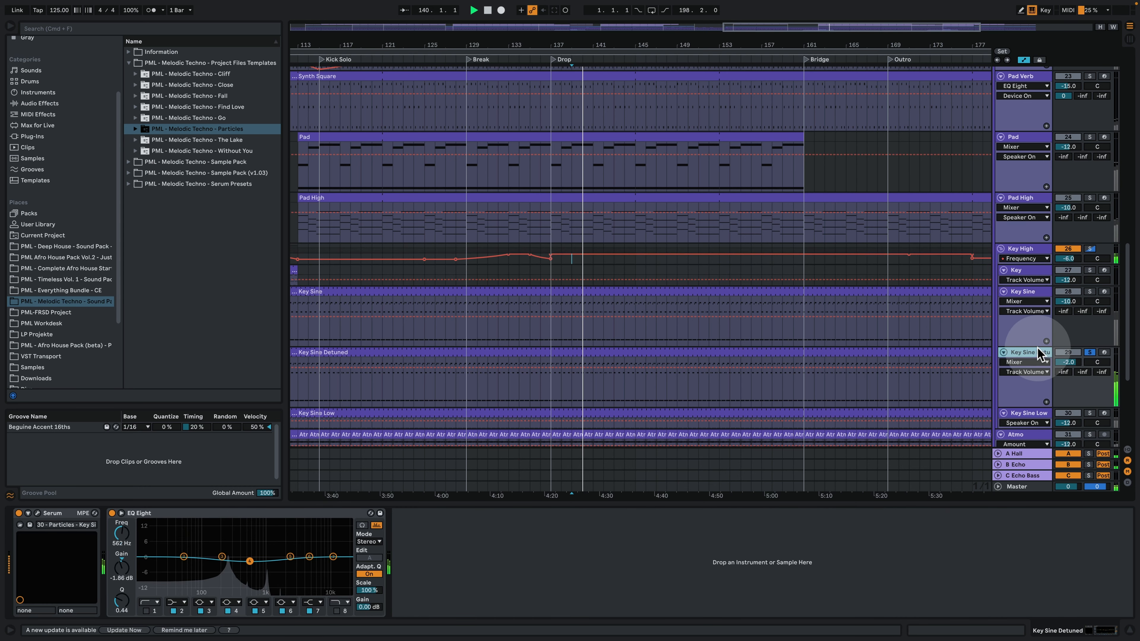
pyautogui.scroll(15, 1057, 293)
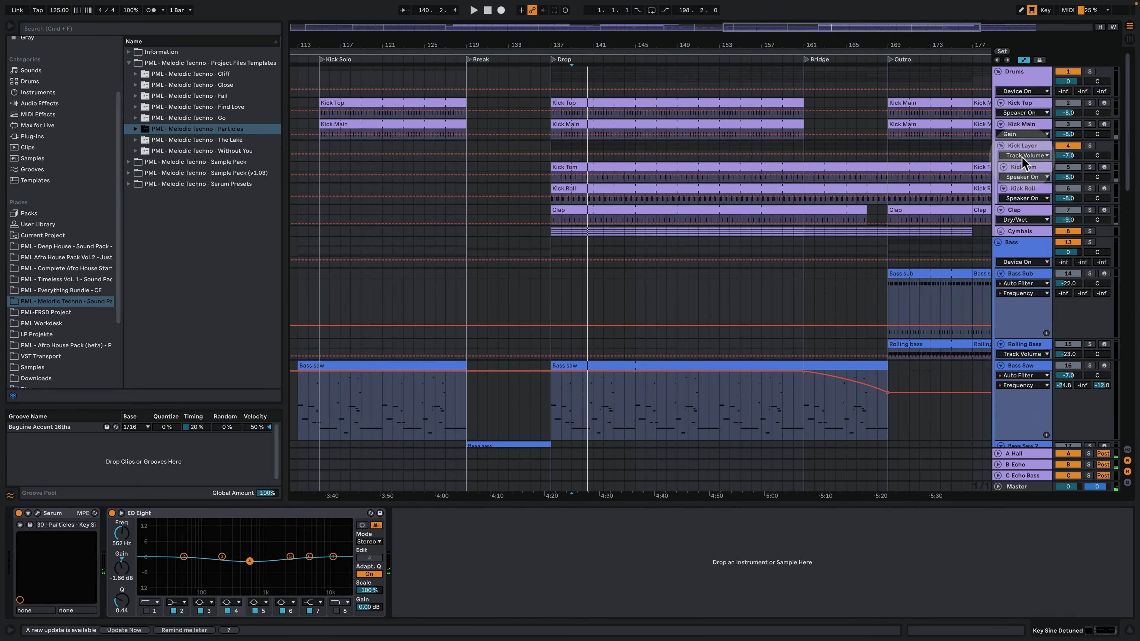
pyautogui.click(1090, 231)
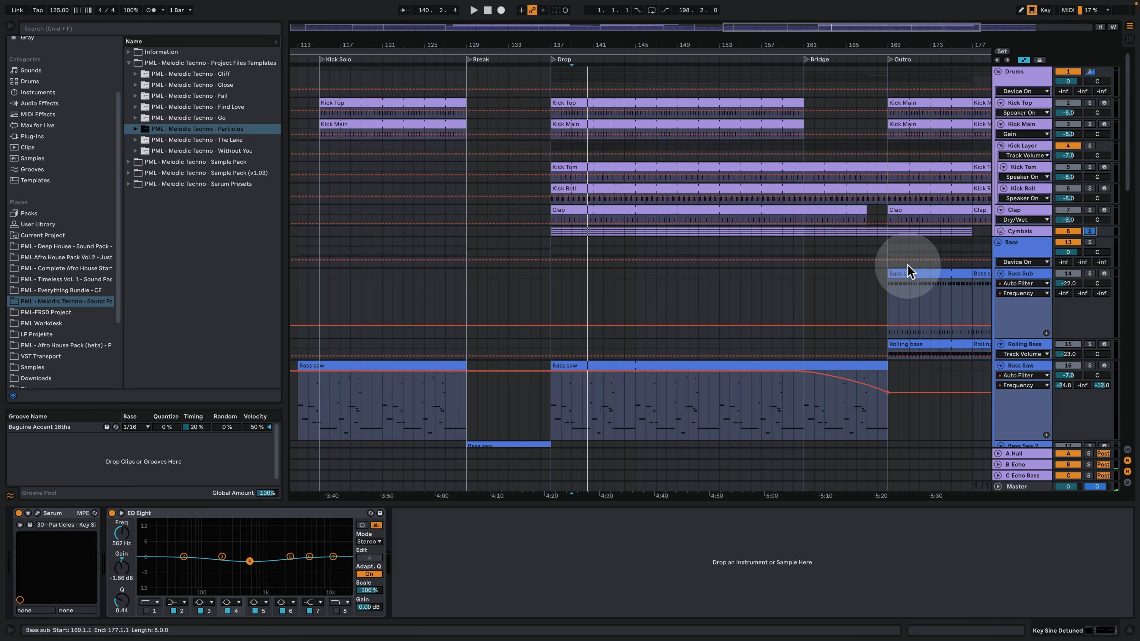
pyautogui.press('space')
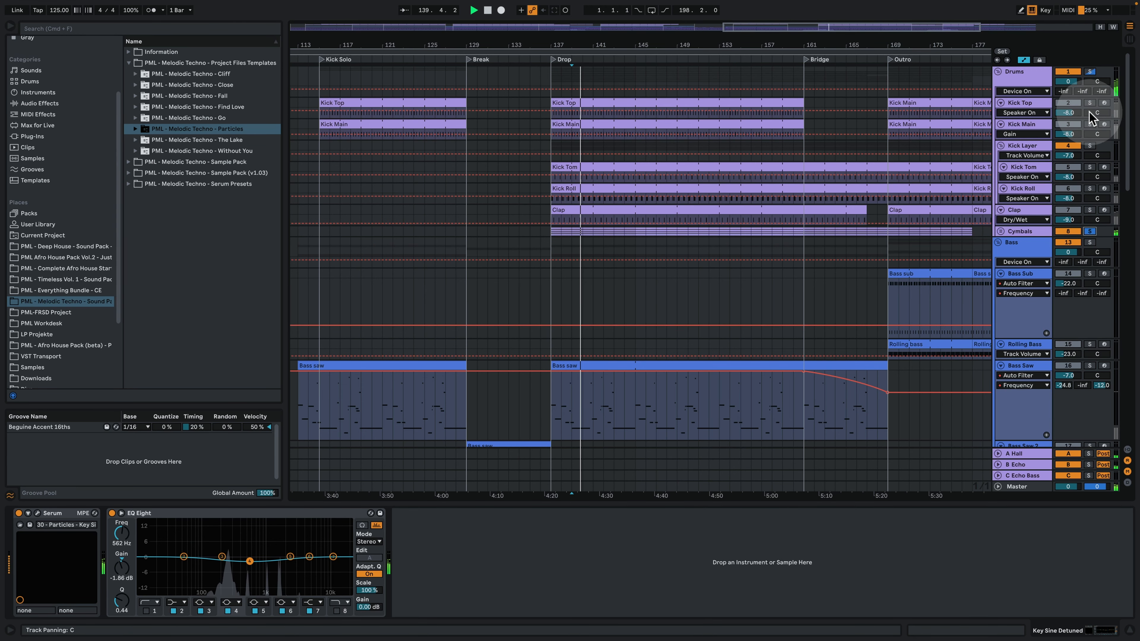
pyautogui.scroll(-5, 987, 260)
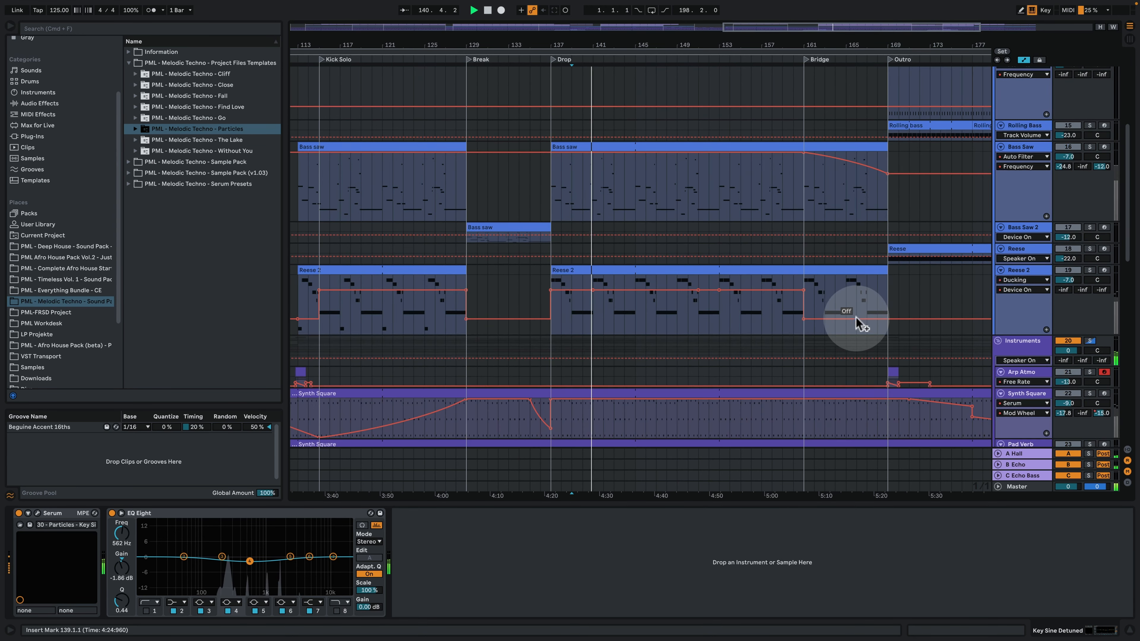
pyautogui.scroll(-10, 856, 317)
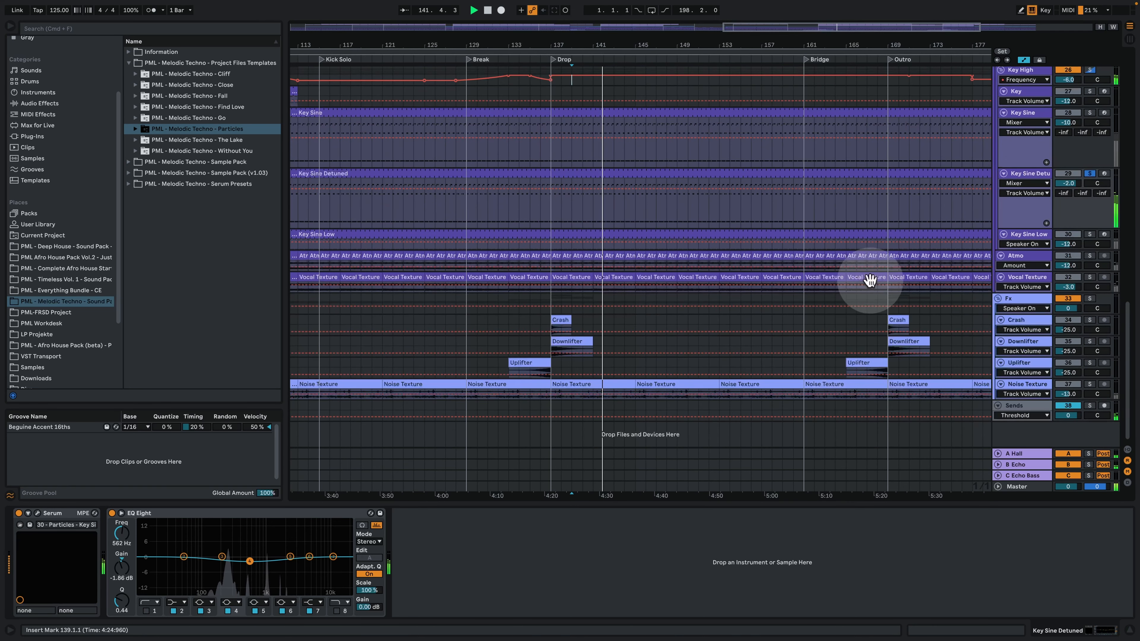
pyautogui.press('space')
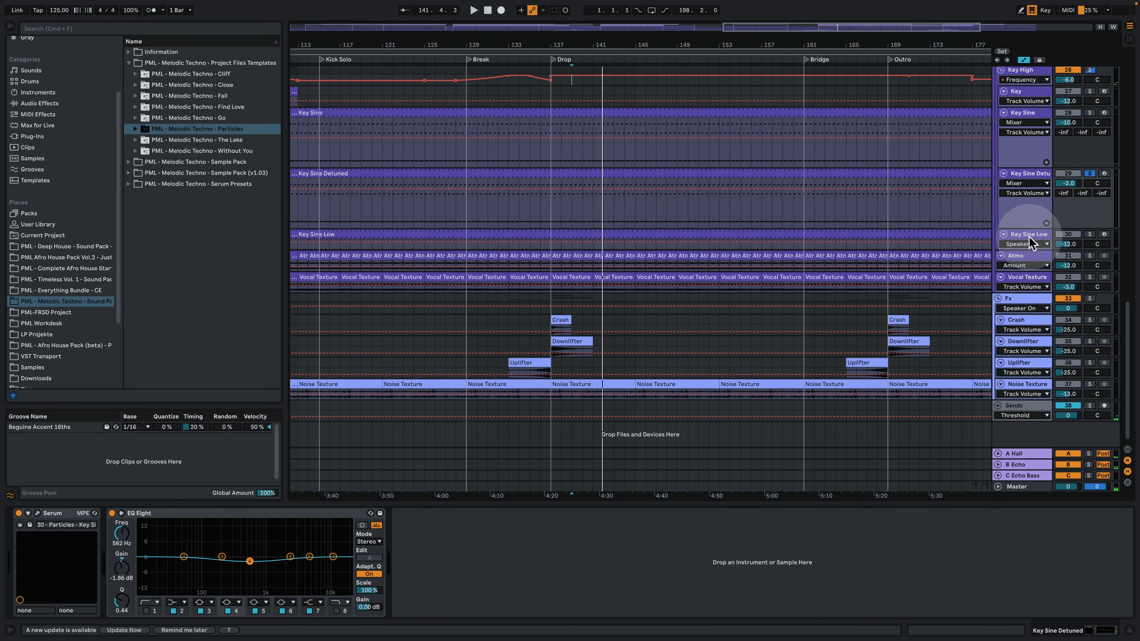
# Enlarge the Key Sine Low track, solo it and play it from bar 139, and open its Serum patch.
pyautogui.moveTo(1028, 247); pyautogui.dragTo(1025, 316)
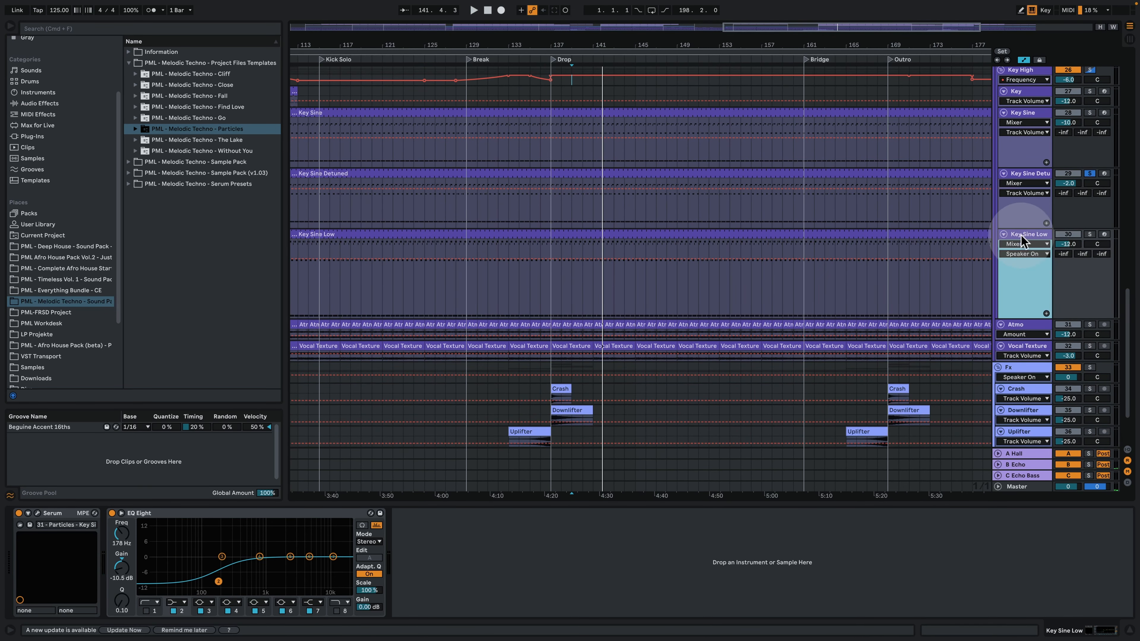
pyautogui.click(1090, 234)
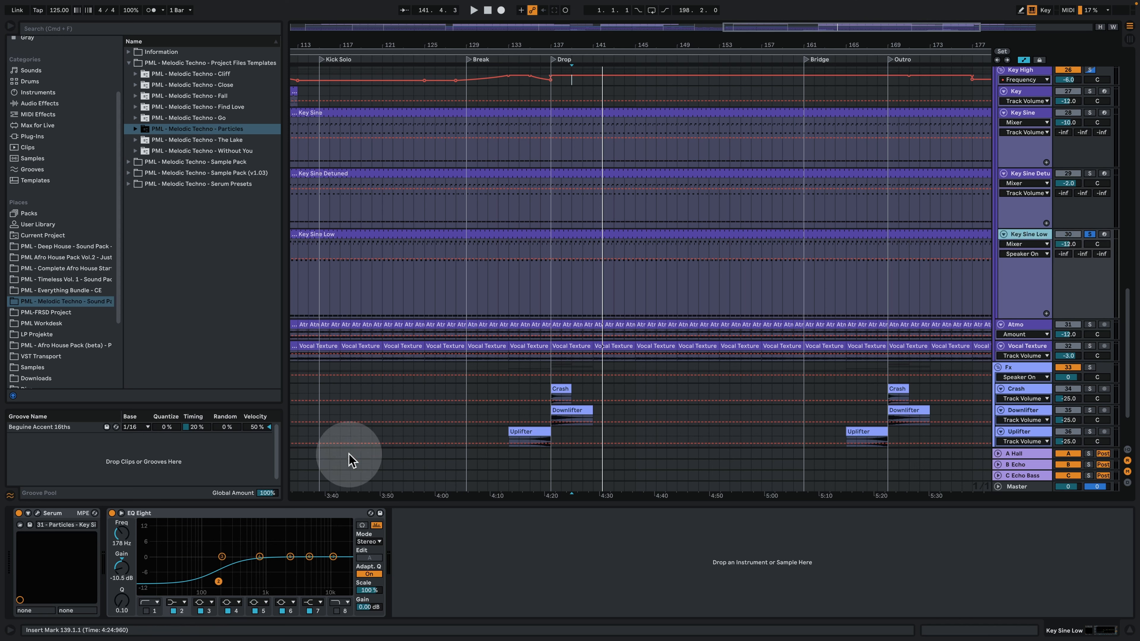
pyautogui.press('space')
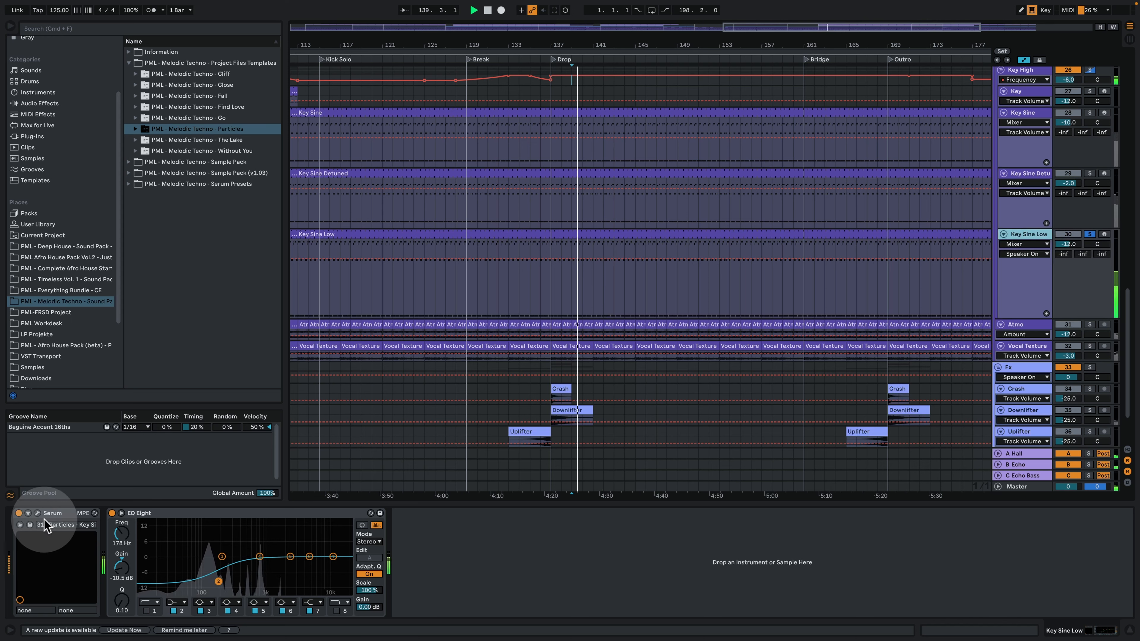
pyautogui.click(38, 513)
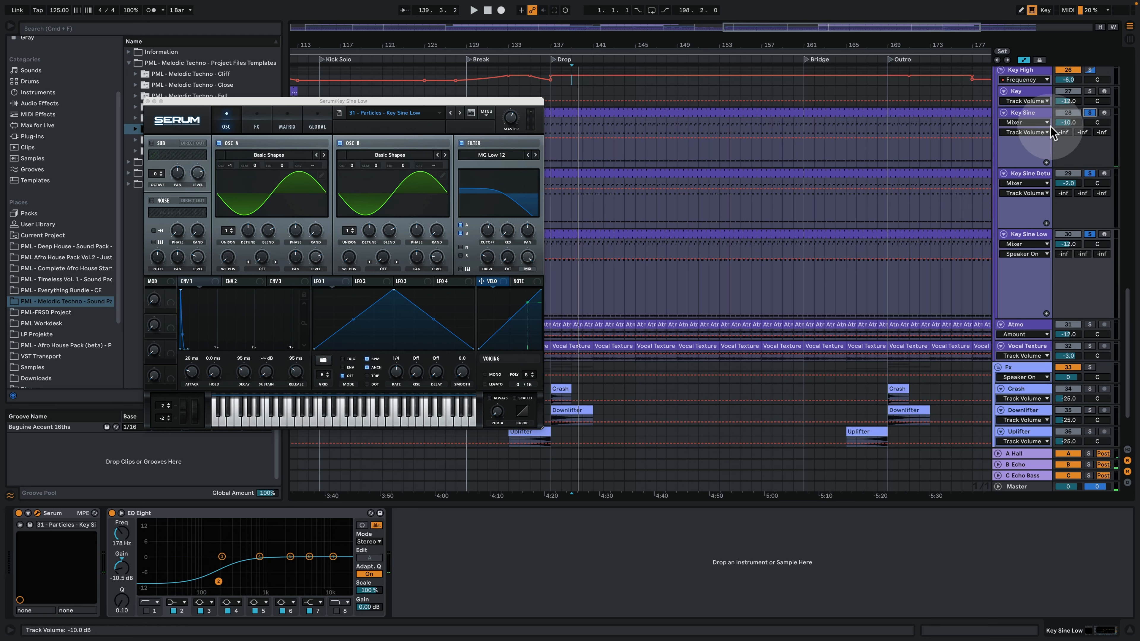
# Play Key Sine, Key Sine Detuned and Key Sine Low together from bar 139, and close the Serum window.
pyautogui.press('space')
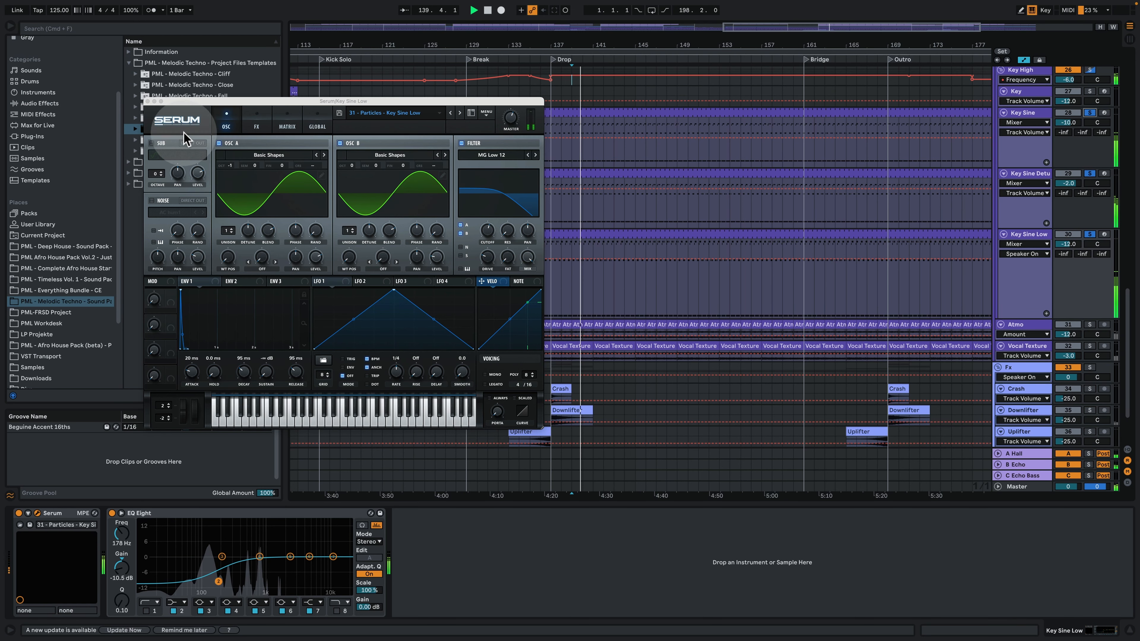
pyautogui.click(148, 102)
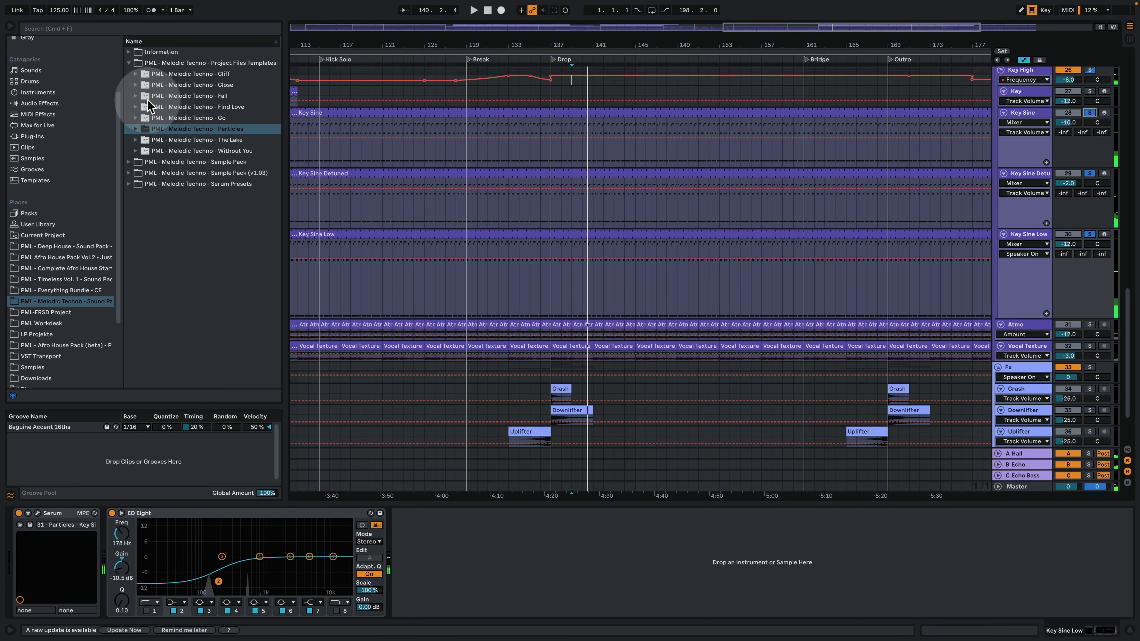
pyautogui.press('space')
pyautogui.press('space')
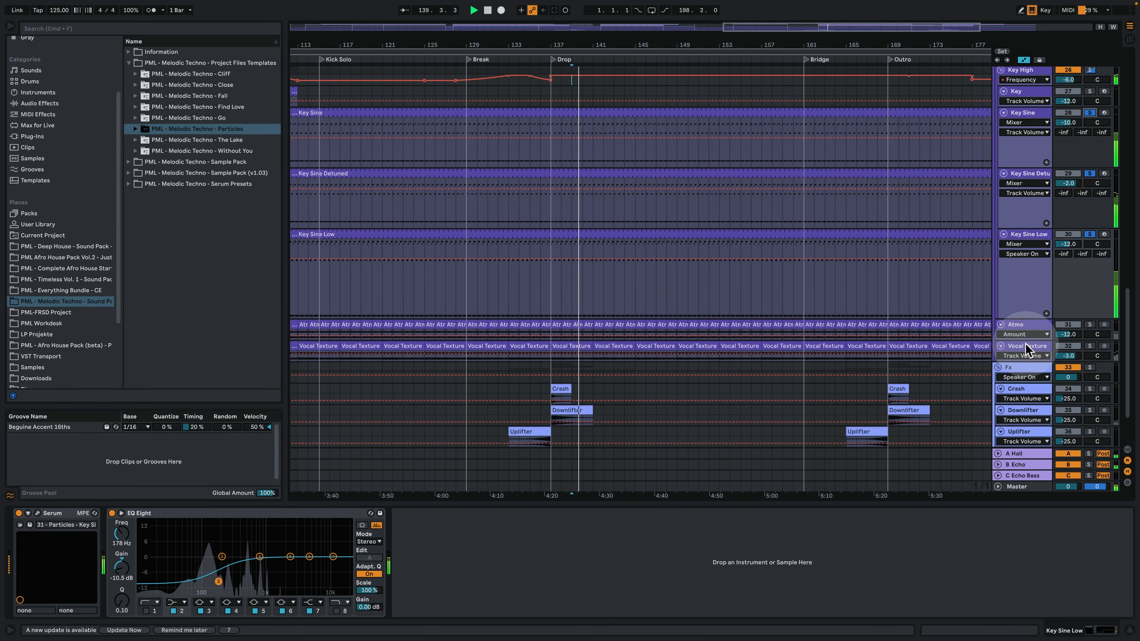
# Enlarge and solo the Atmo track, and play its repeating clips from bar 139.
pyautogui.click(1025, 340)
pyautogui.moveTo(1025, 341); pyautogui.dragTo(1031, 405)
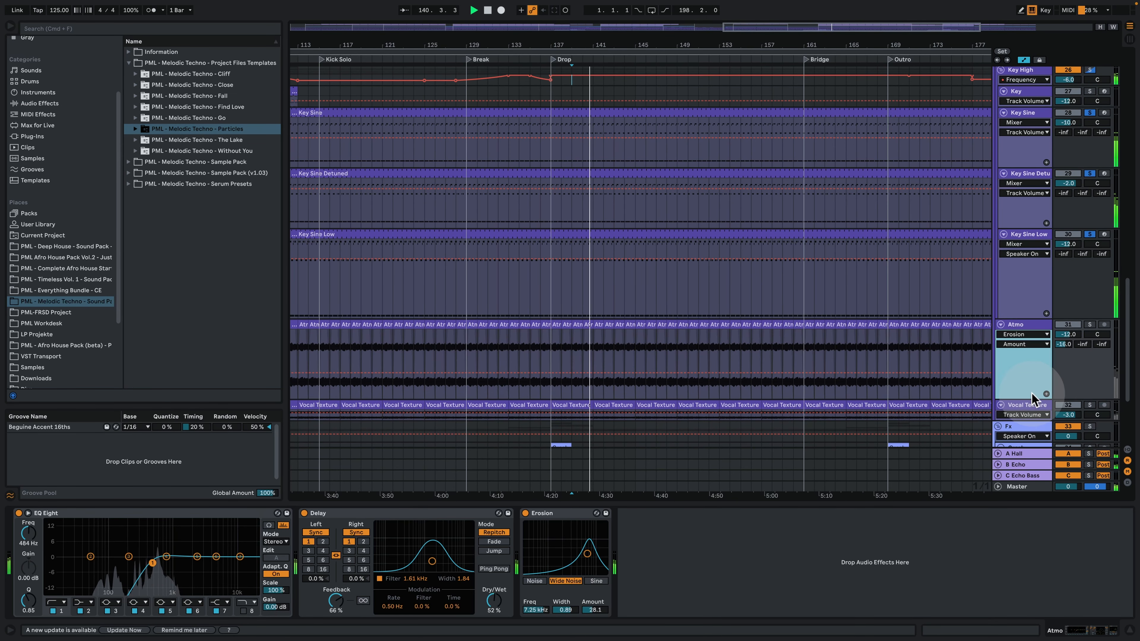
pyautogui.scroll(-5, 1039, 341)
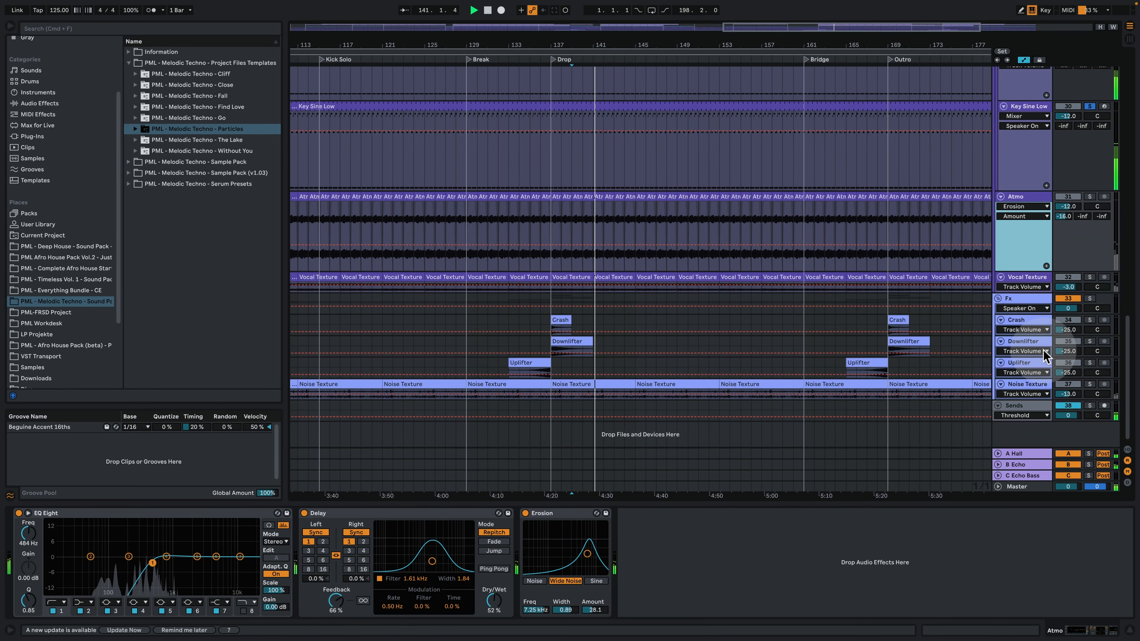
pyautogui.click(1095, 194)
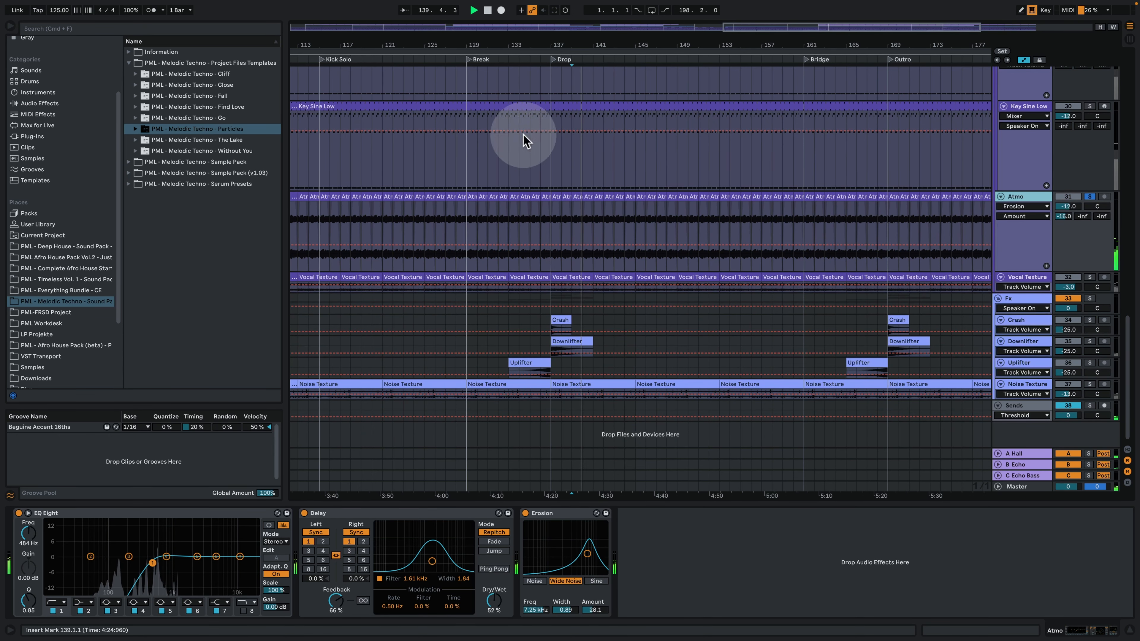
pyautogui.moveTo(585, 46); pyautogui.dragTo(488, 44)
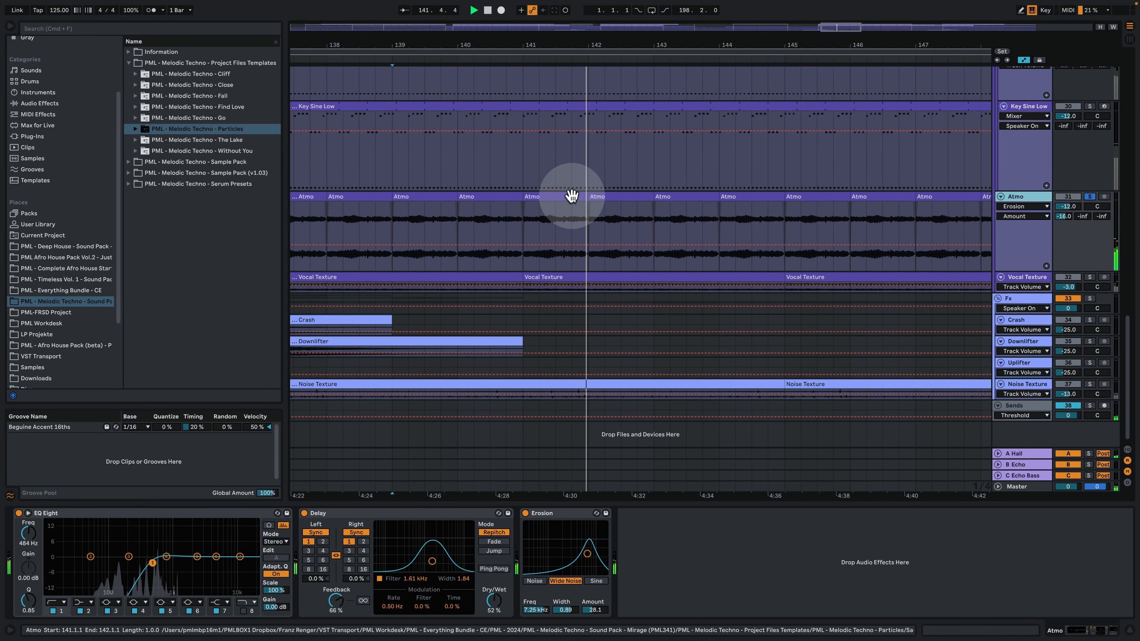
pyautogui.press('space')
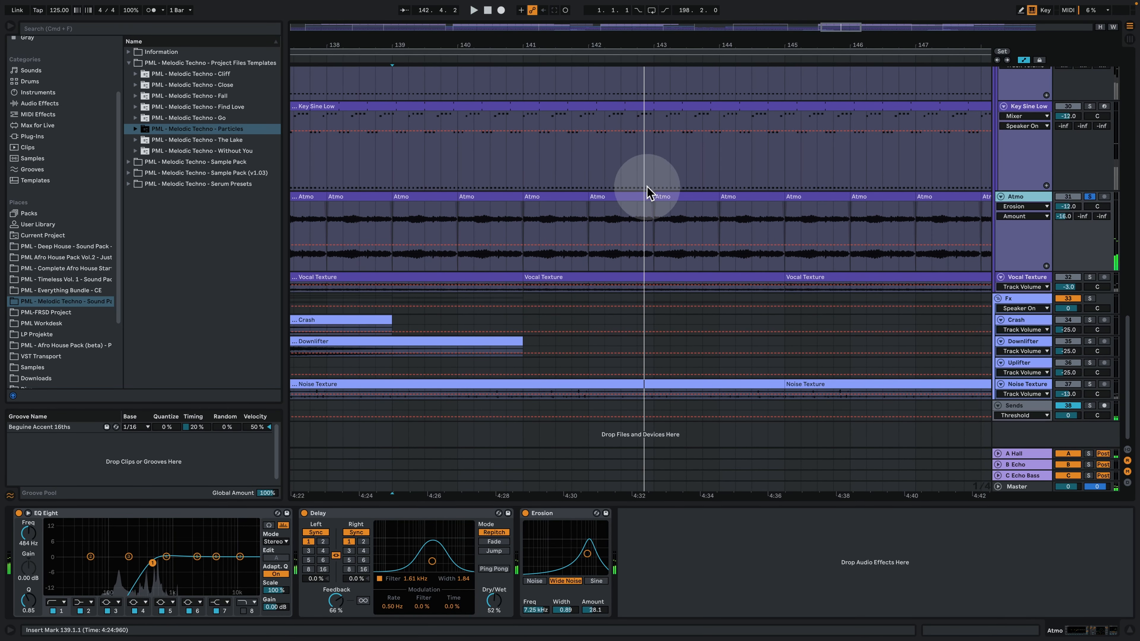
pyautogui.moveTo(674, 37); pyautogui.dragTo(674, 45)
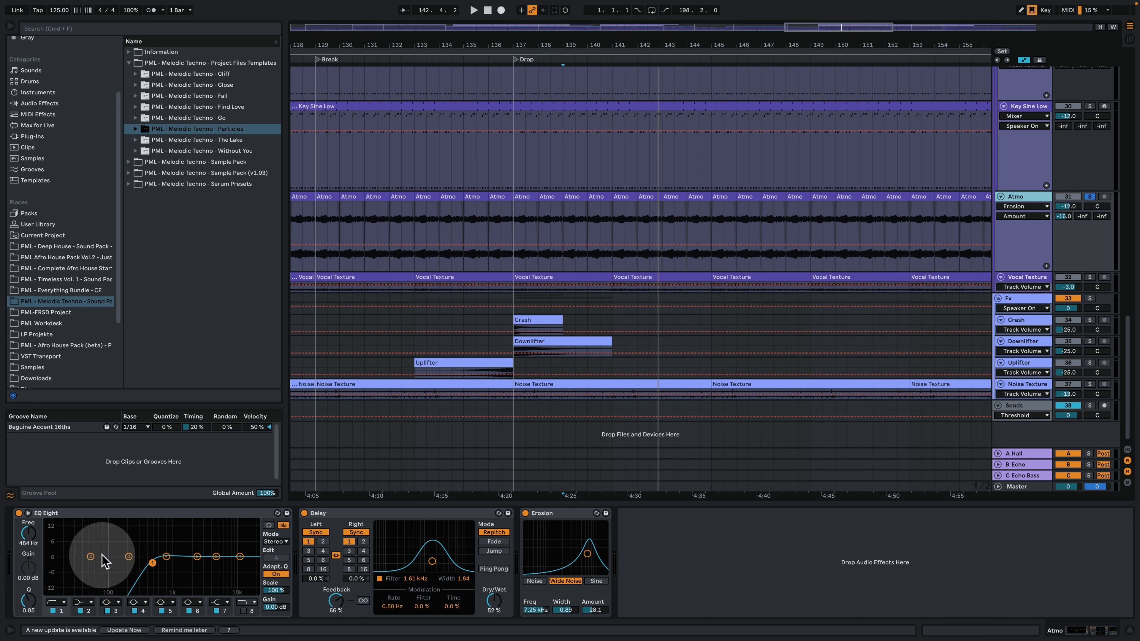
pyautogui.press('space')
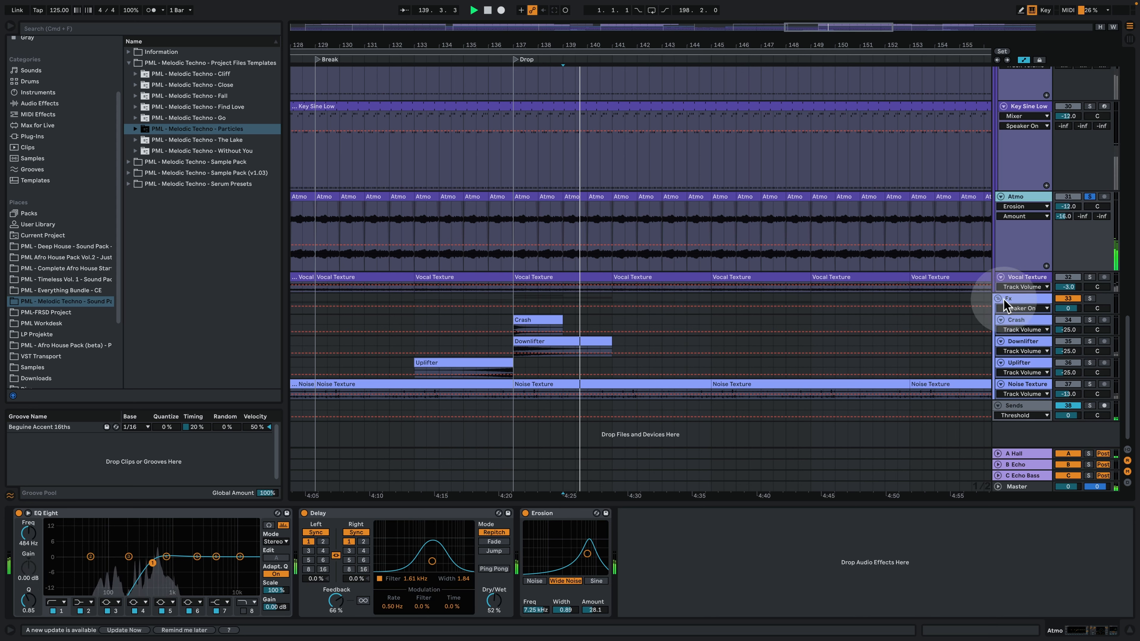
# Enlarge the Vocal Texture track, solo it in place of Atmo, and play it from bar 139.
pyautogui.moveTo(1011, 293); pyautogui.dragTo(1046, 351)
pyautogui.press('space')
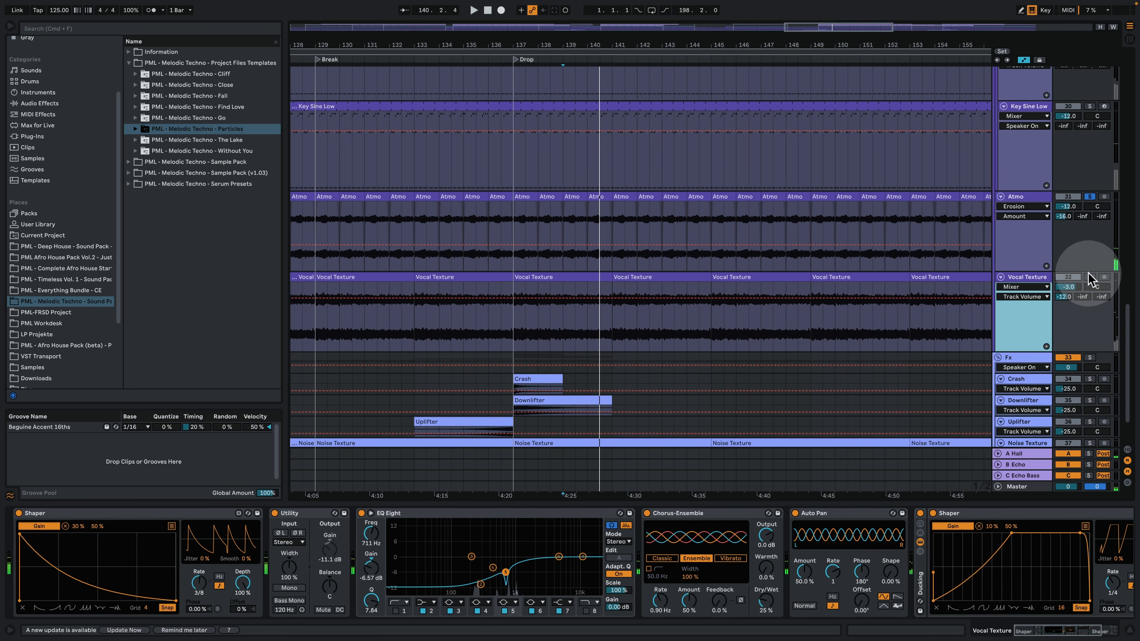
pyautogui.click(1090, 277)
pyautogui.press('space')
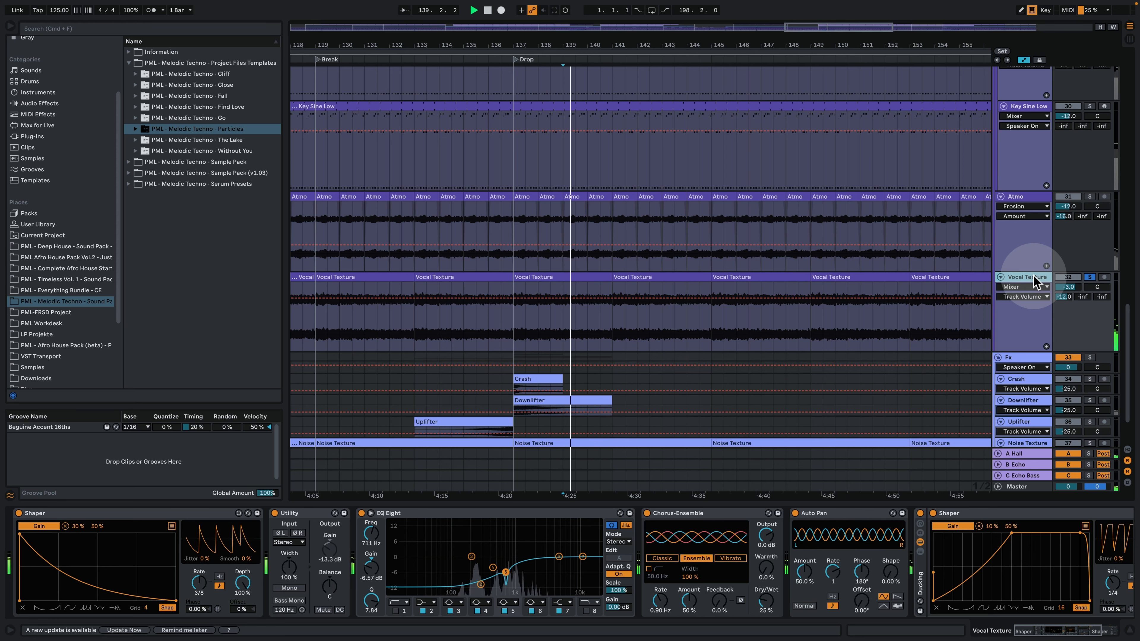
# View the audio waveform and clip settings of the Vocal Texture clip at the drop while playing it.
pyautogui.doubleClick(612, 296)
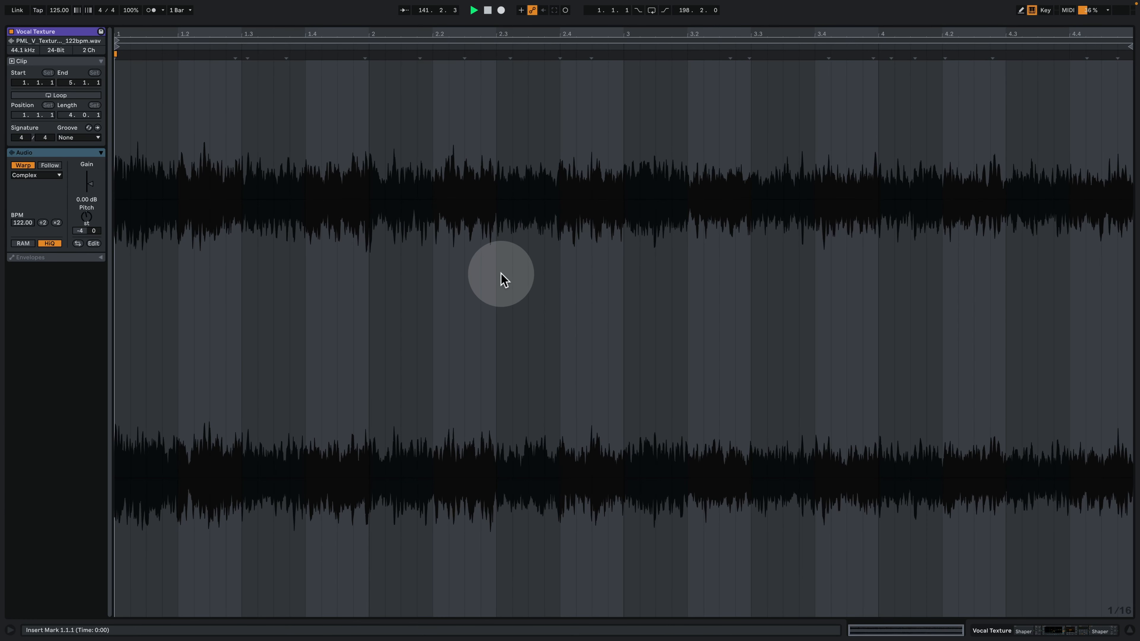
pyautogui.press('space')
pyautogui.press('space')
pyautogui.press('space')
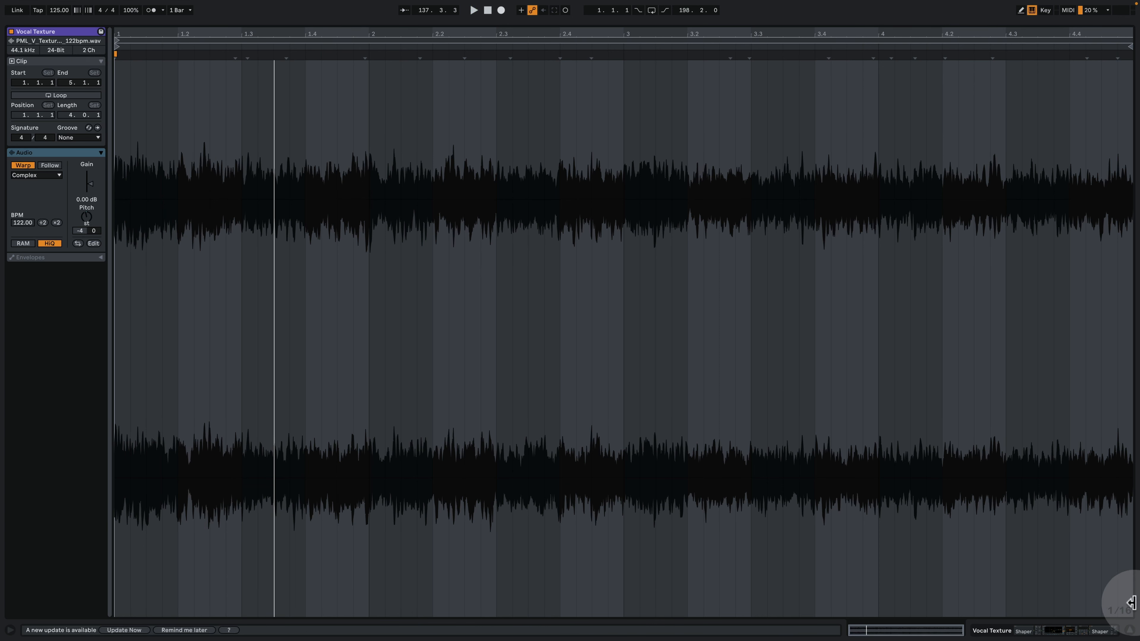
# Return to Vocal Texture's effects chain and examine its devices through to the last Utility.
pyautogui.click(1069, 631)
pyautogui.press('space')
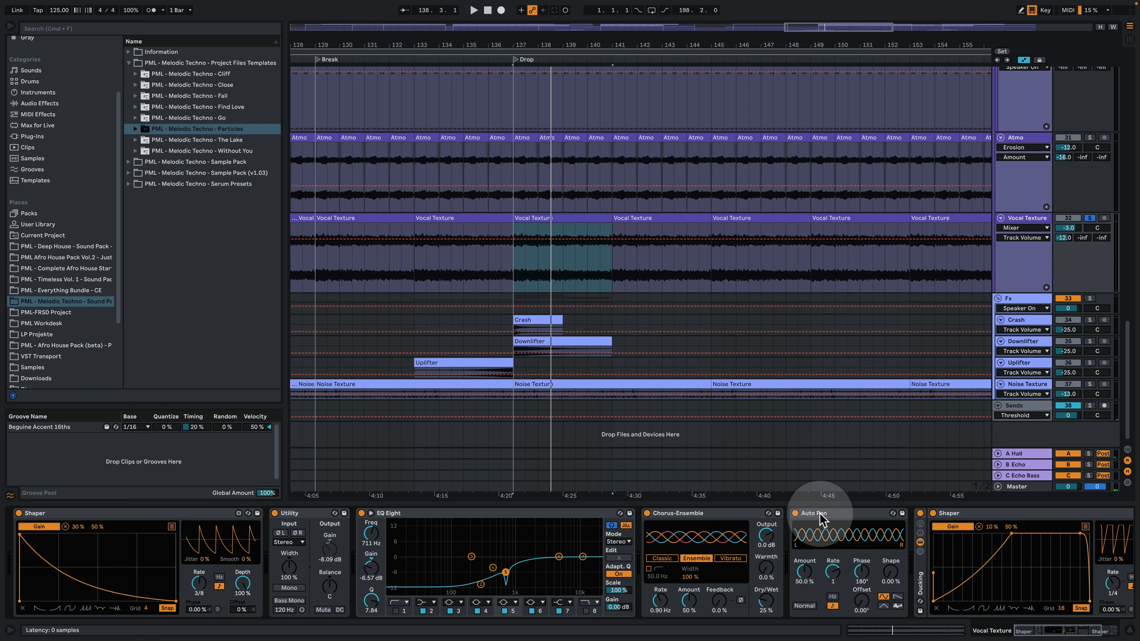
pyautogui.click(1056, 636)
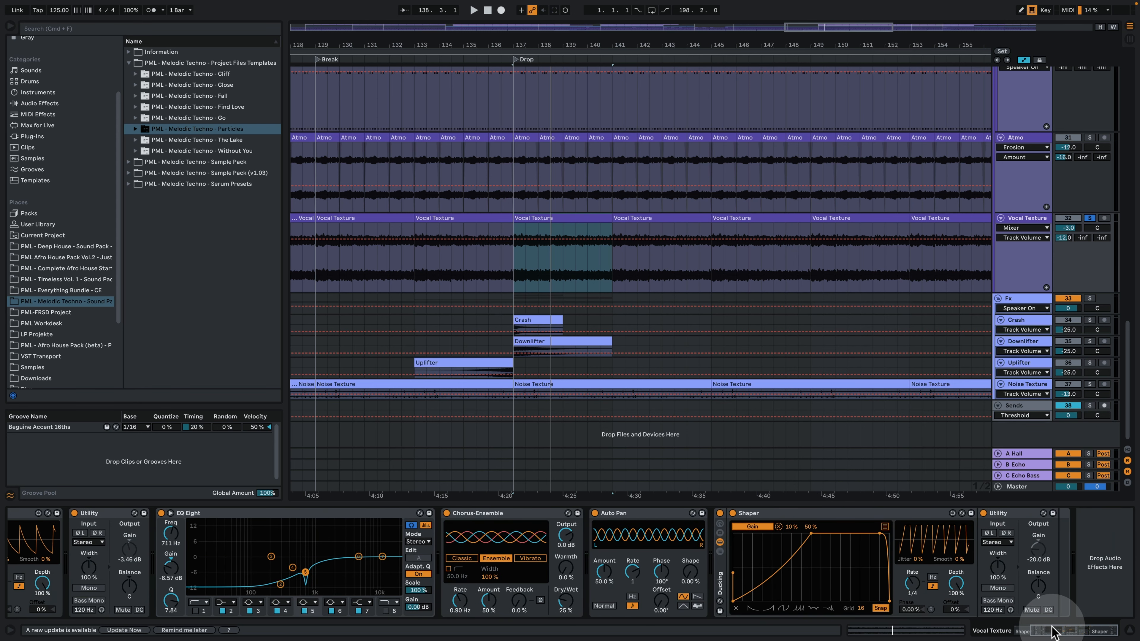
# Add Atmo, Key Sine Low, Key Sine Detuned and Key Sine to the soloed Vocal Texture while playing from bar 137.
pyautogui.press('space')
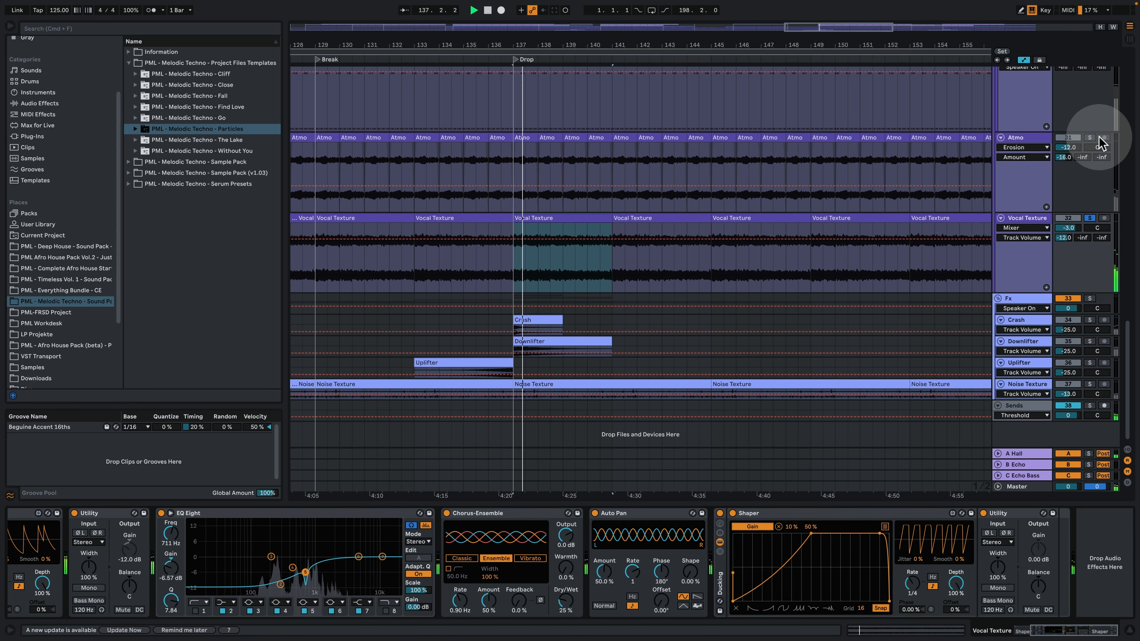
pyautogui.click(1090, 138)
pyautogui.scroll(3, 1069, 193)
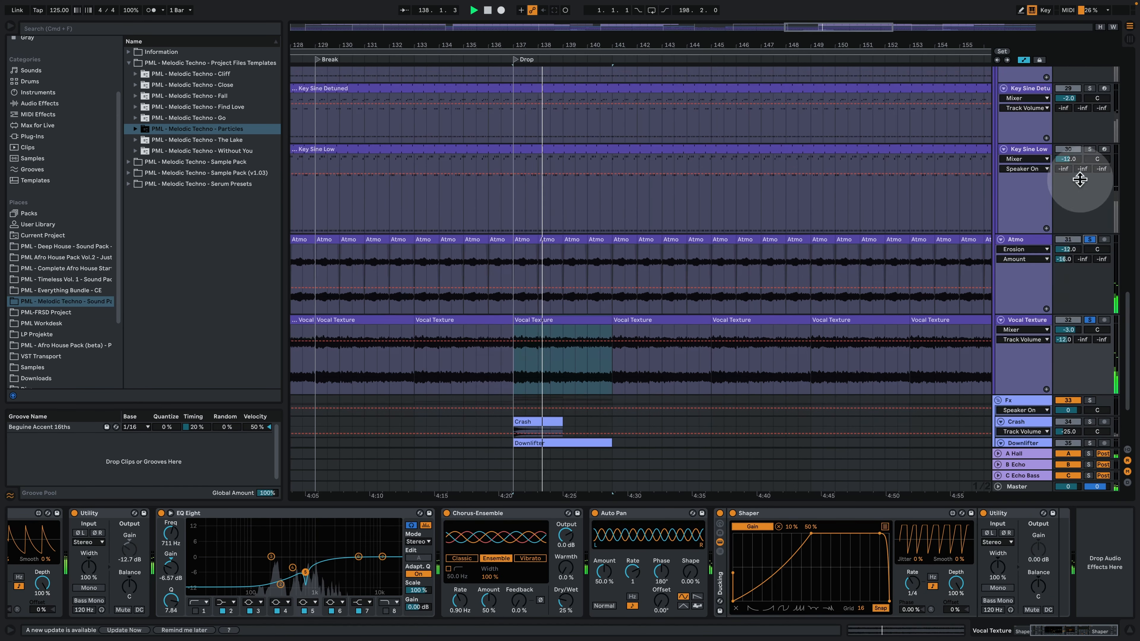
pyautogui.click(1091, 150)
pyautogui.scroll(2, 1090, 152)
pyautogui.click(1090, 155)
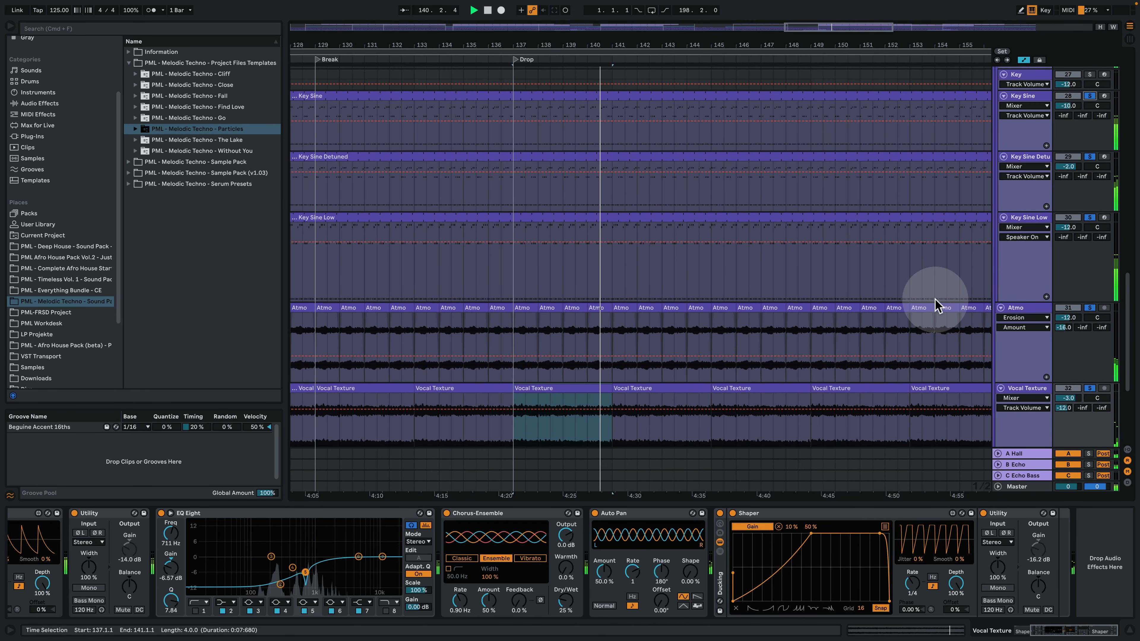
pyautogui.scroll(-2, 942, 301)
pyautogui.scroll(-3, 940, 302)
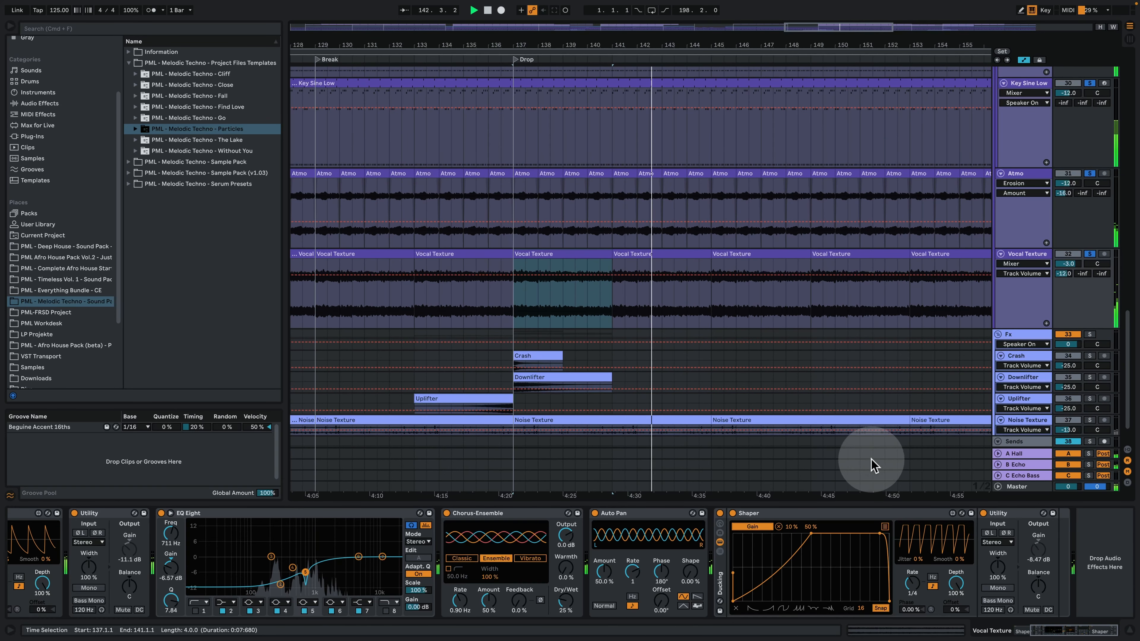
# Show the whole arrangement with the device view hidden, and enlarge the Key track.
pyautogui.click(1127, 631)
pyautogui.scroll(10, 677, 301)
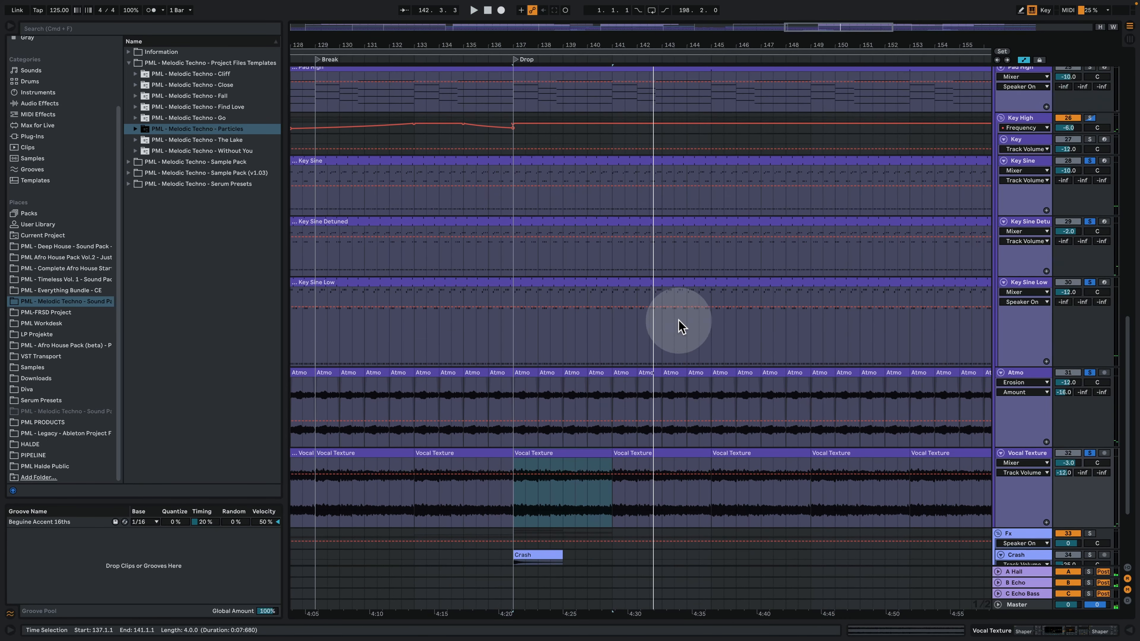
pyautogui.scroll(1, 656, 251)
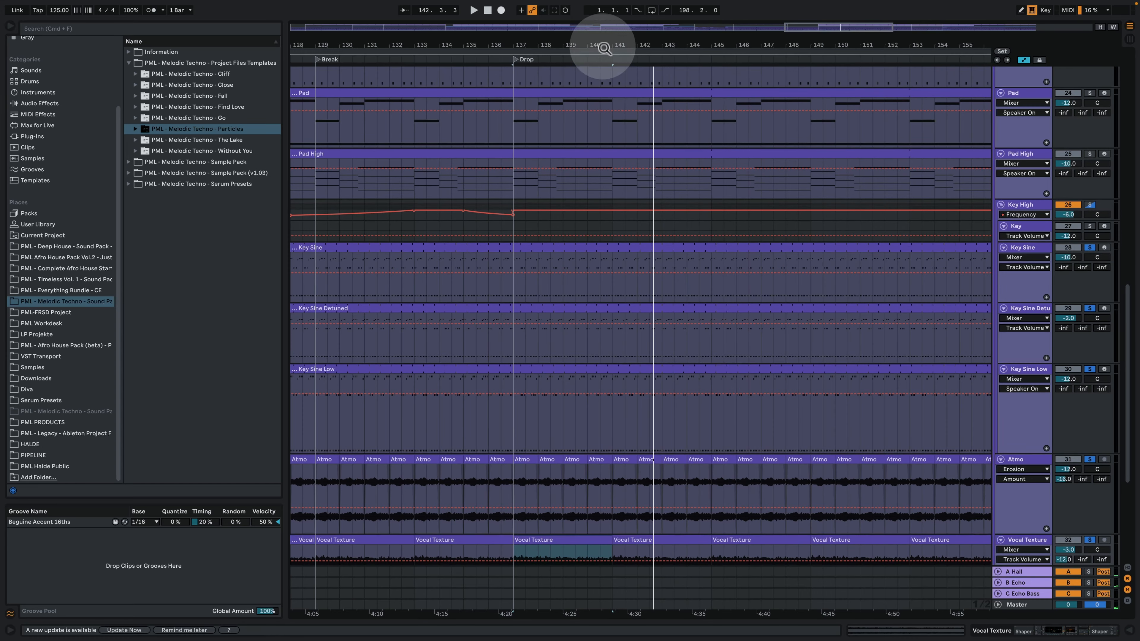
pyautogui.moveTo(603, 46); pyautogui.dragTo(603, 4)
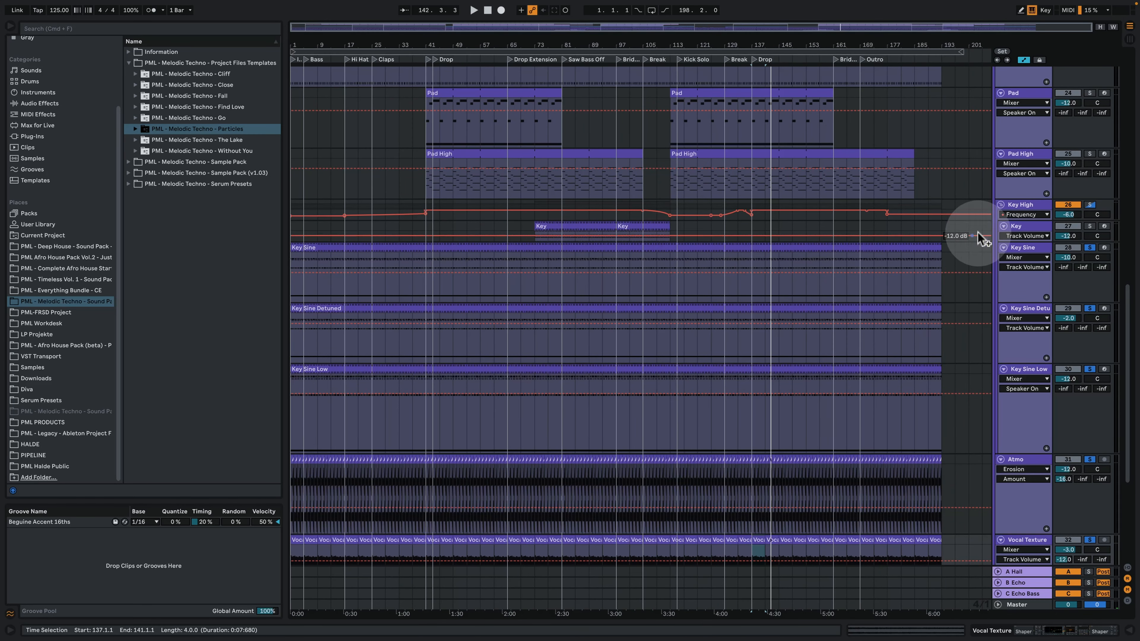
pyautogui.moveTo(1031, 244); pyautogui.dragTo(1032, 271)
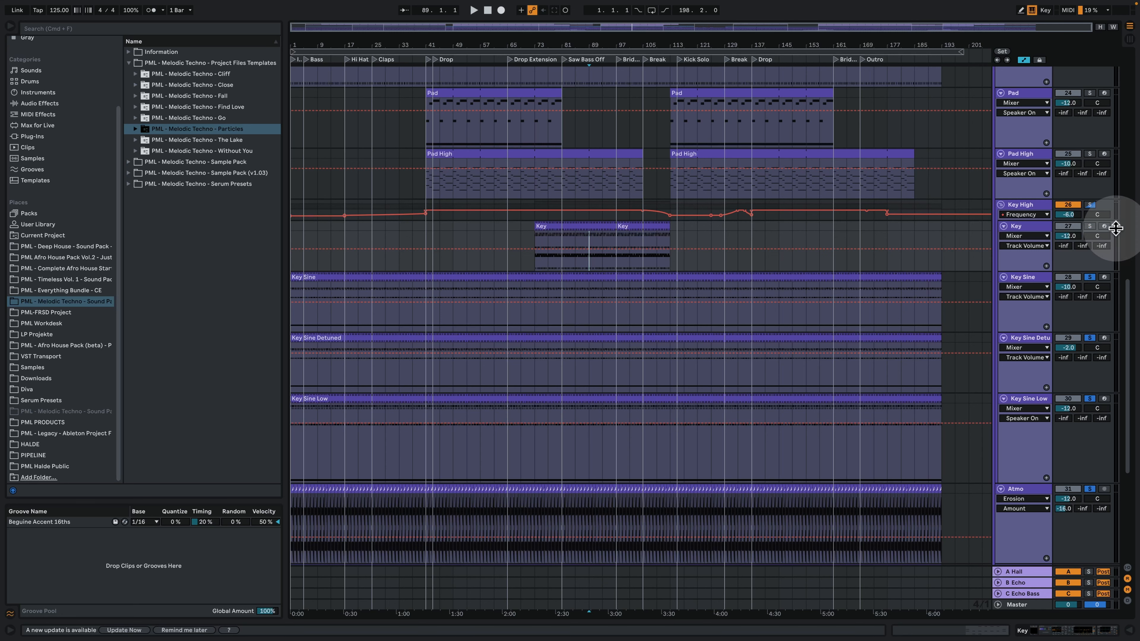
# Solo the Key track in place of the Atmo track and play it.
pyautogui.click(1090, 226)
pyautogui.press('space')
pyautogui.click(1021, 226)
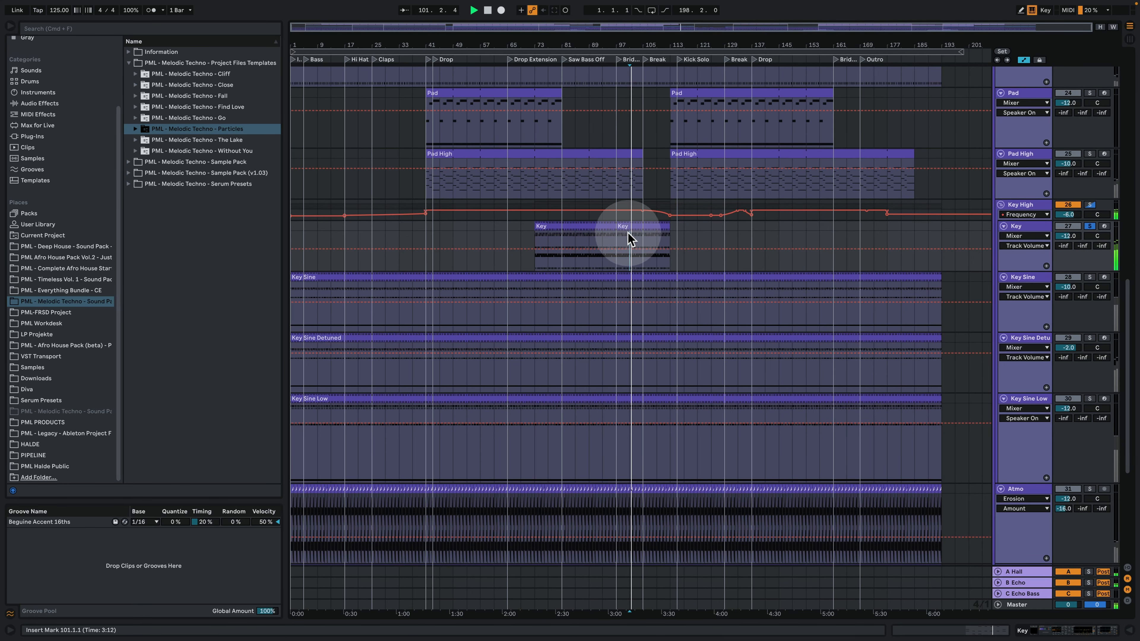
# Examine the notes of the second Key clip enlarged in the piano roll while it plays.
pyautogui.doubleClick(635, 224)
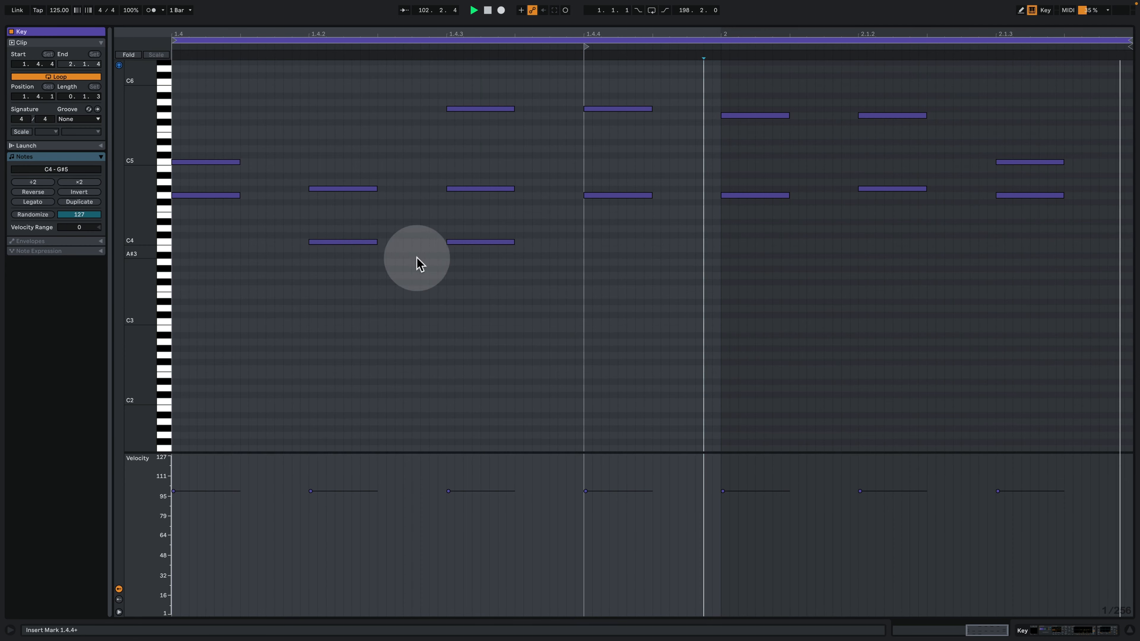
pyautogui.moveTo(167, 300); pyautogui.dragTo(226, 238)
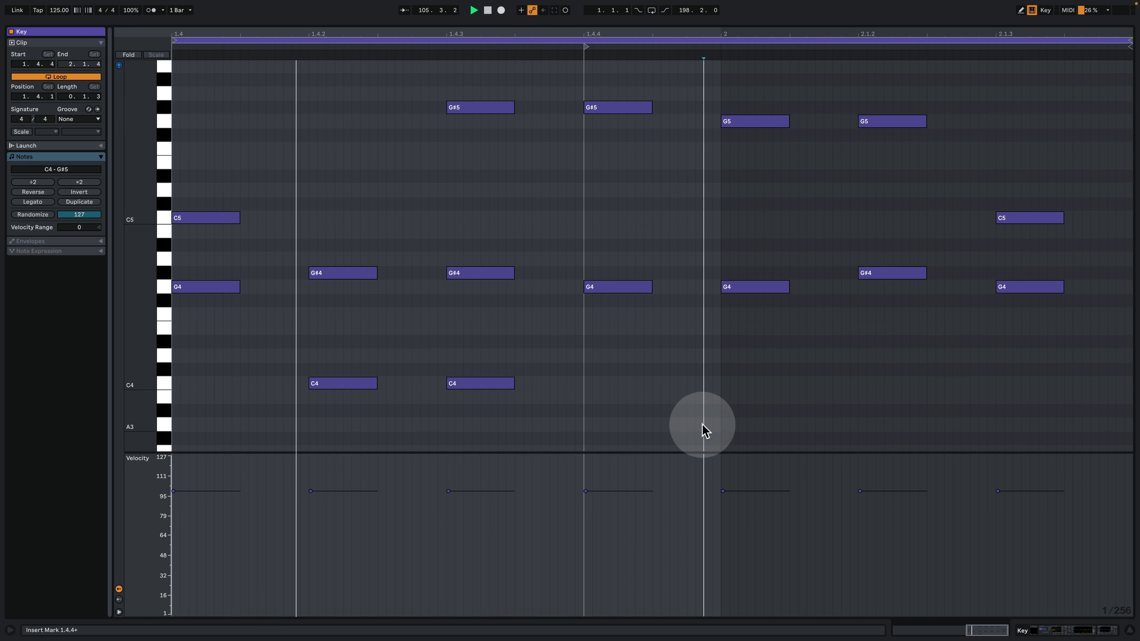
pyautogui.press('space')
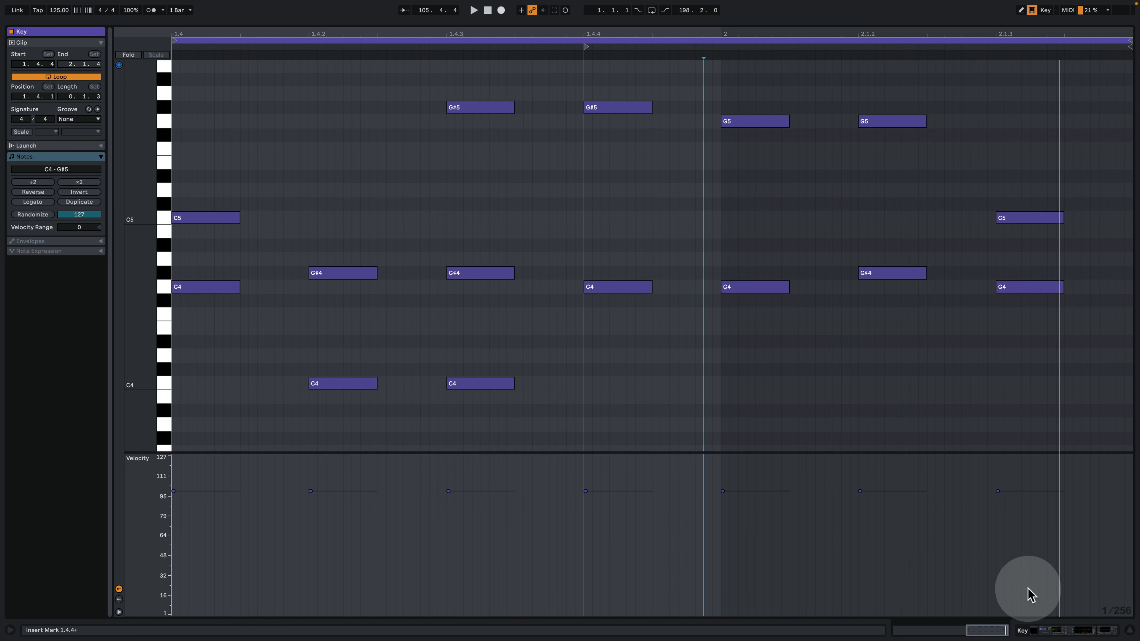
# Show the Key track's device chain and set the playback start to bar 97 at the bridge.
pyautogui.click(1077, 629)
pyautogui.scroll(3, 678, 216)
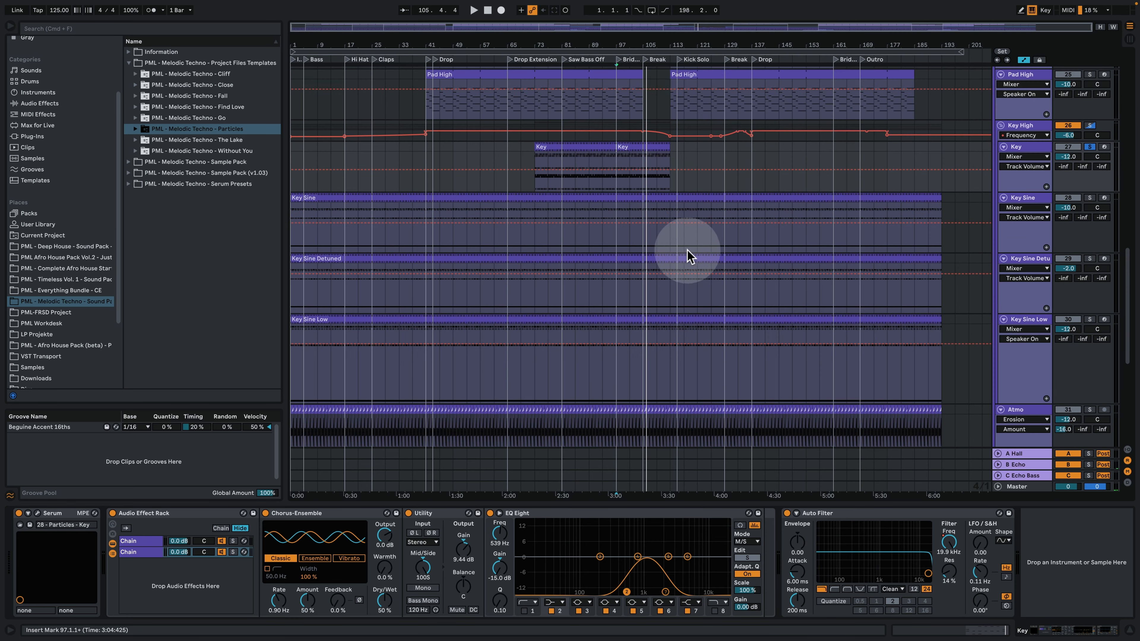
pyautogui.click(618, 163)
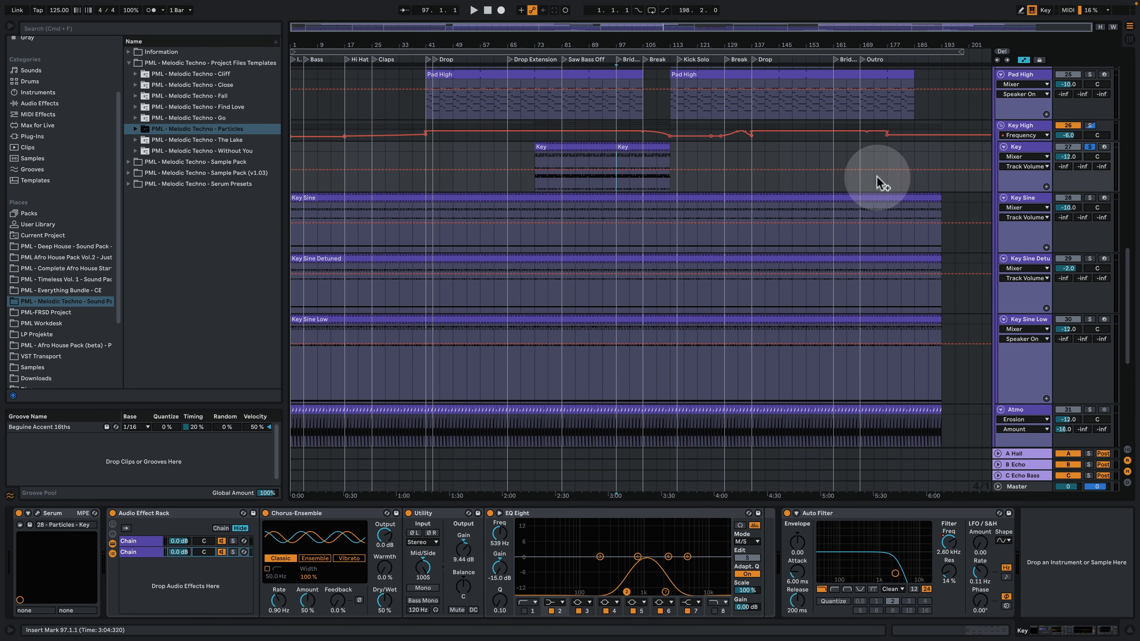
# Examine the Key track's Serum patch, including its effects page, play it from bar 97, and close the plug-in window.
pyautogui.click(38, 513)
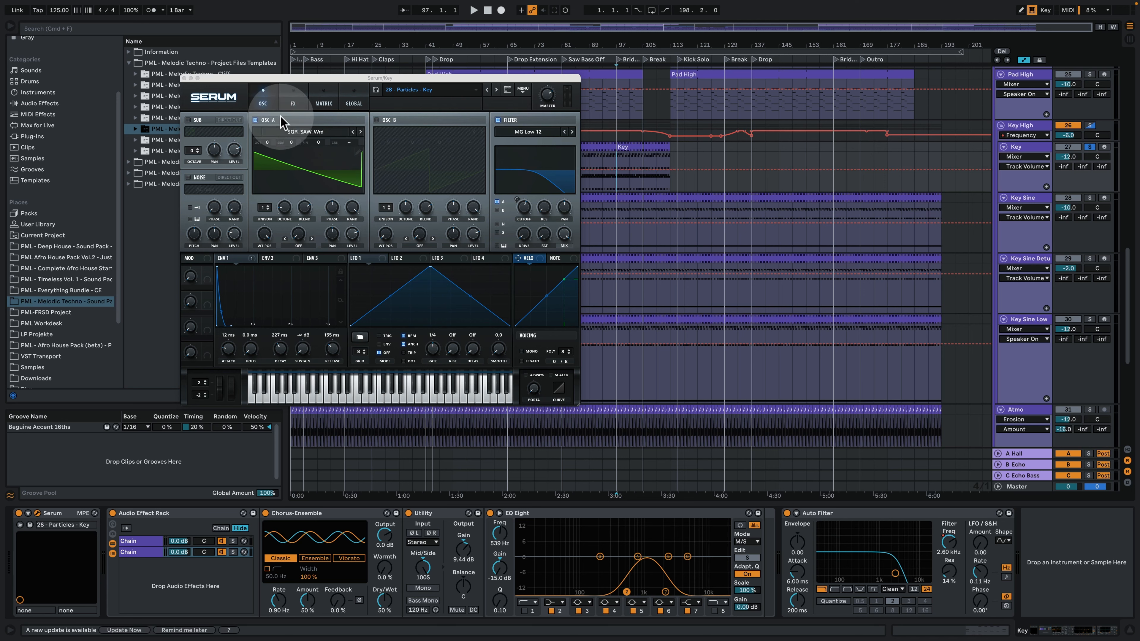
pyautogui.click(291, 101)
pyautogui.click(260, 100)
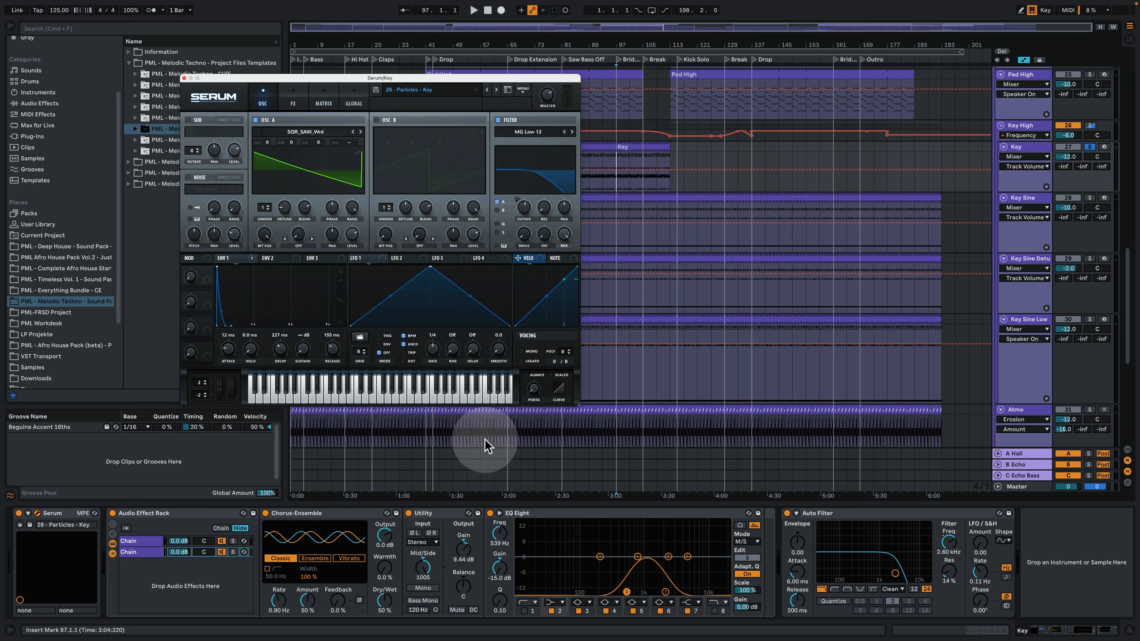
pyautogui.press('space')
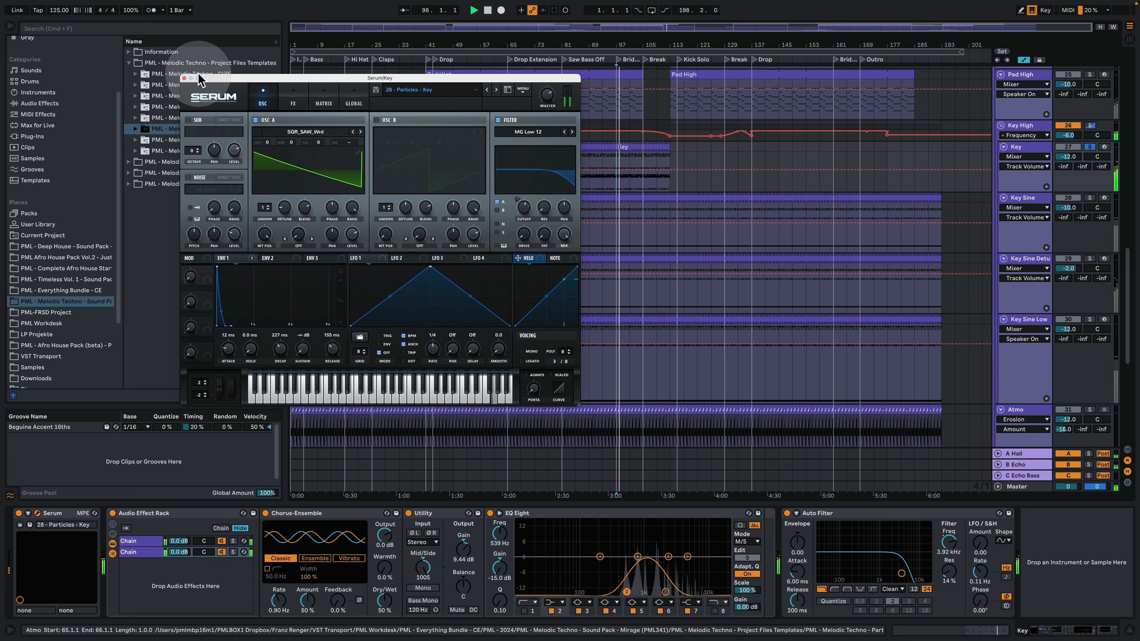
pyautogui.click(185, 78)
# Examine the Key High group's Auto Filter and EQ Eight, and play from bar 97.
pyautogui.scroll(3, 628, 287)
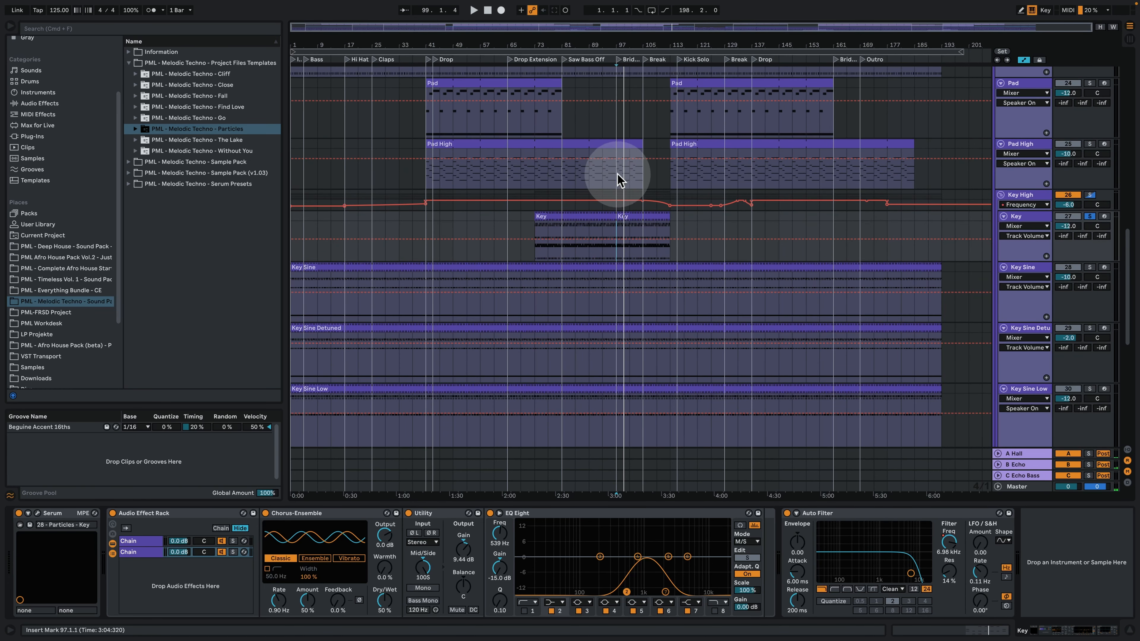
pyautogui.click(1040, 196)
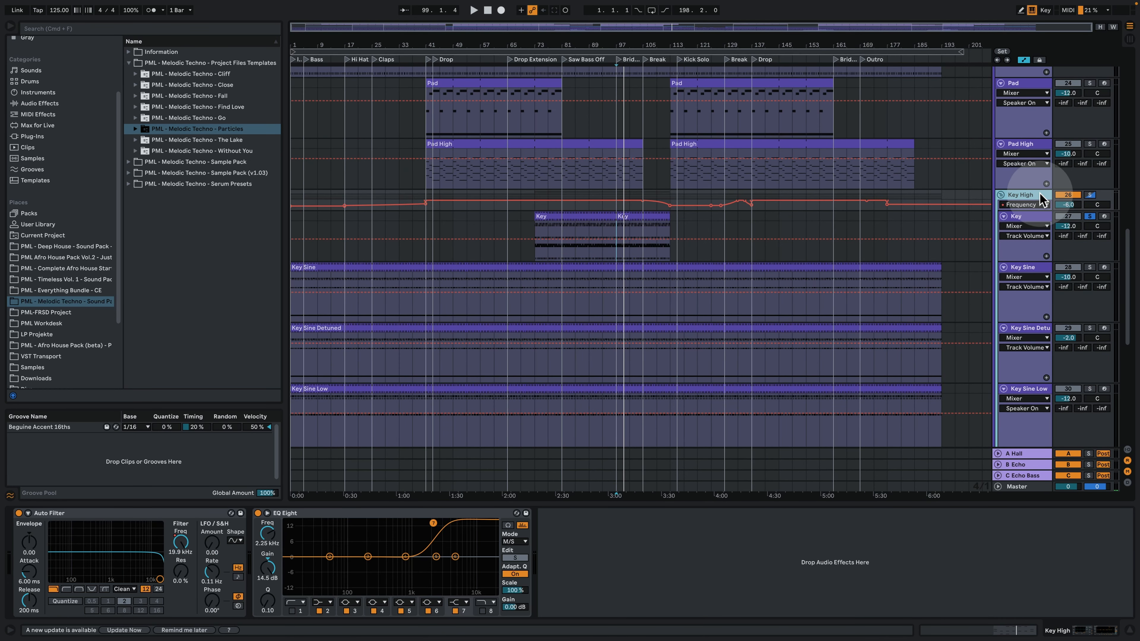
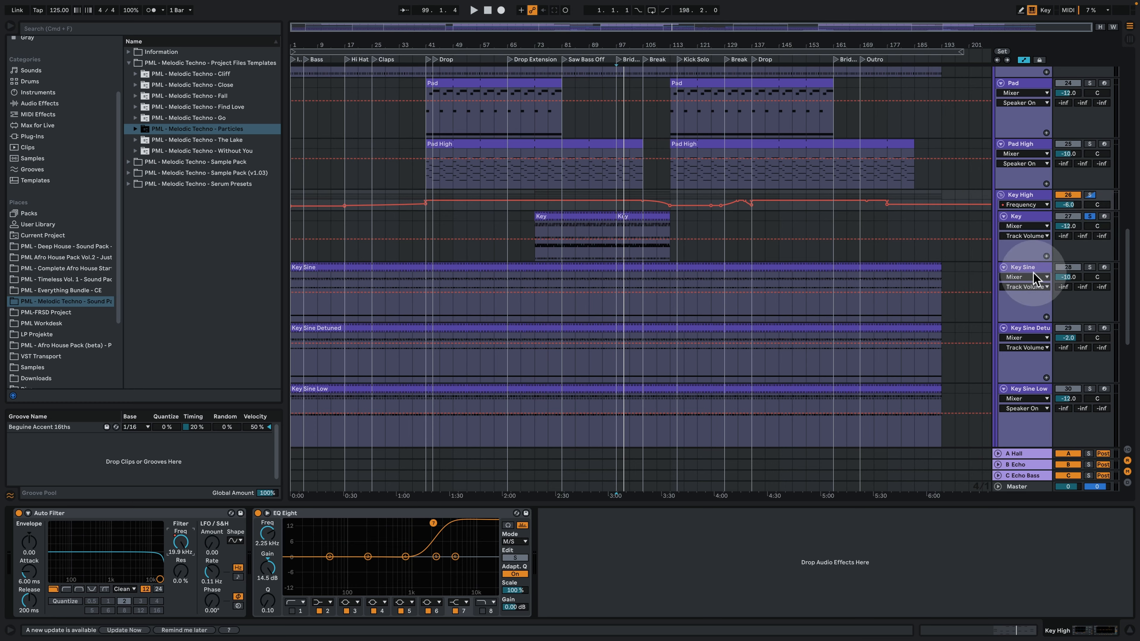
pyautogui.scroll(5, 1031, 285)
pyautogui.press('space')
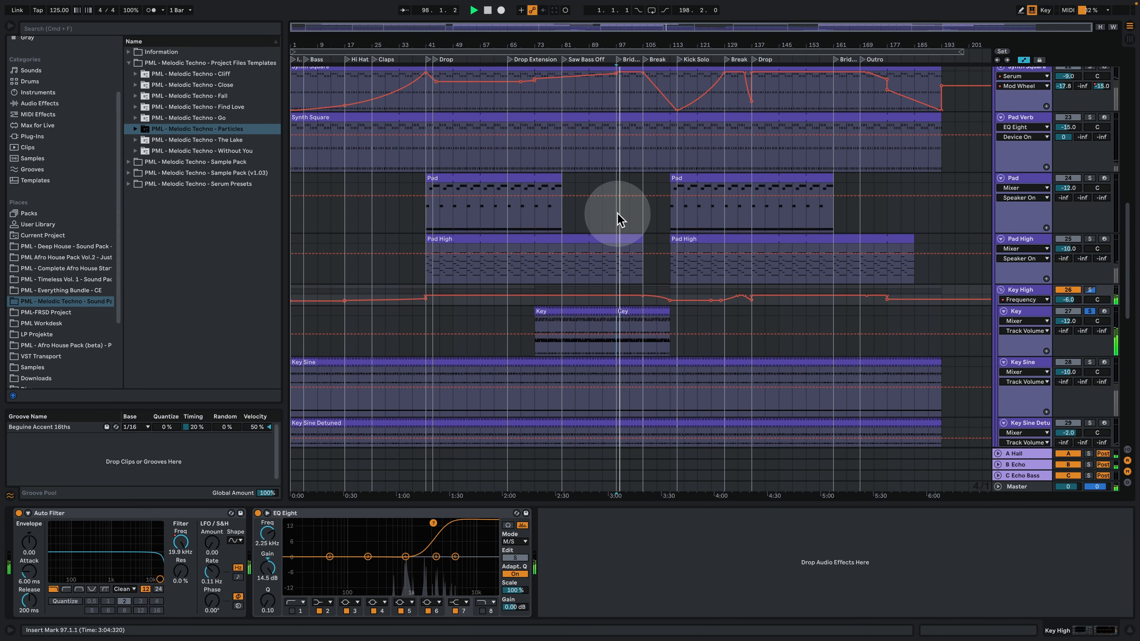
# Hide the device view, enlarge the Arp Atmo track, and show its clips and Free Rate automation around the bridge closely.
pyautogui.scroll(5, 757, 279)
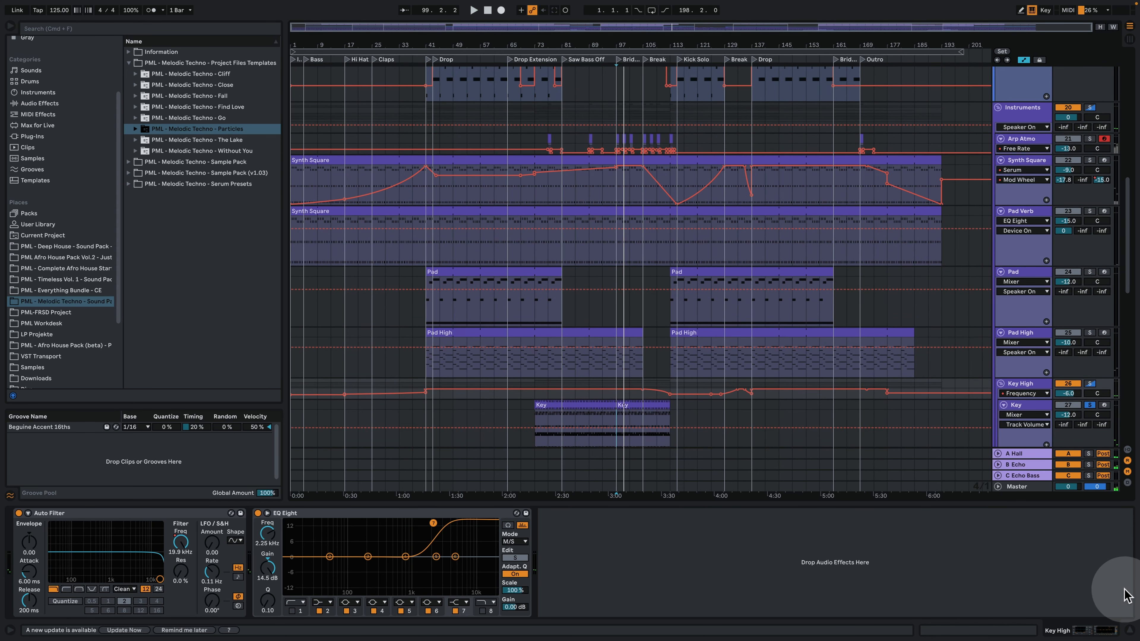
pyautogui.click(1135, 633)
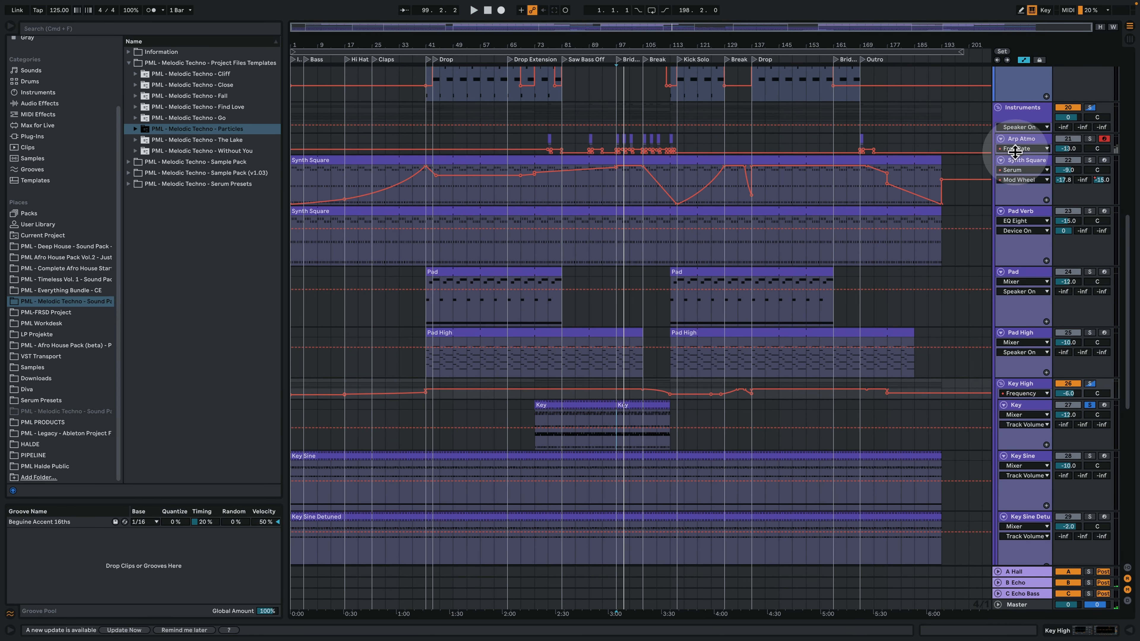
pyautogui.moveTo(1019, 154); pyautogui.dragTo(1020, 271)
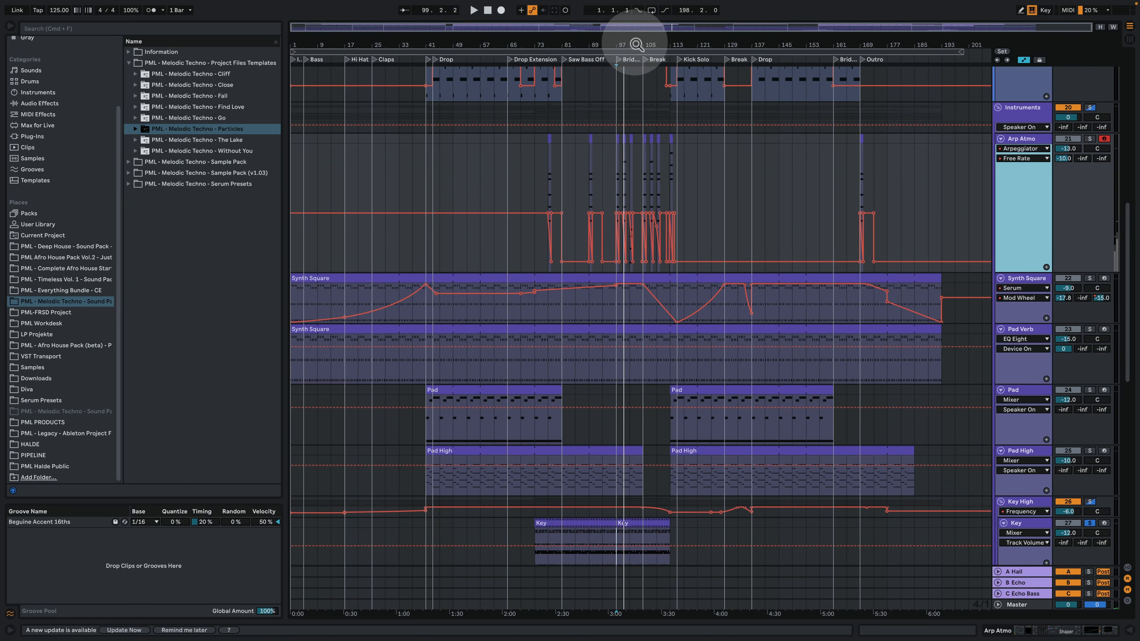
pyautogui.moveTo(633, 44); pyautogui.dragTo(634, 126)
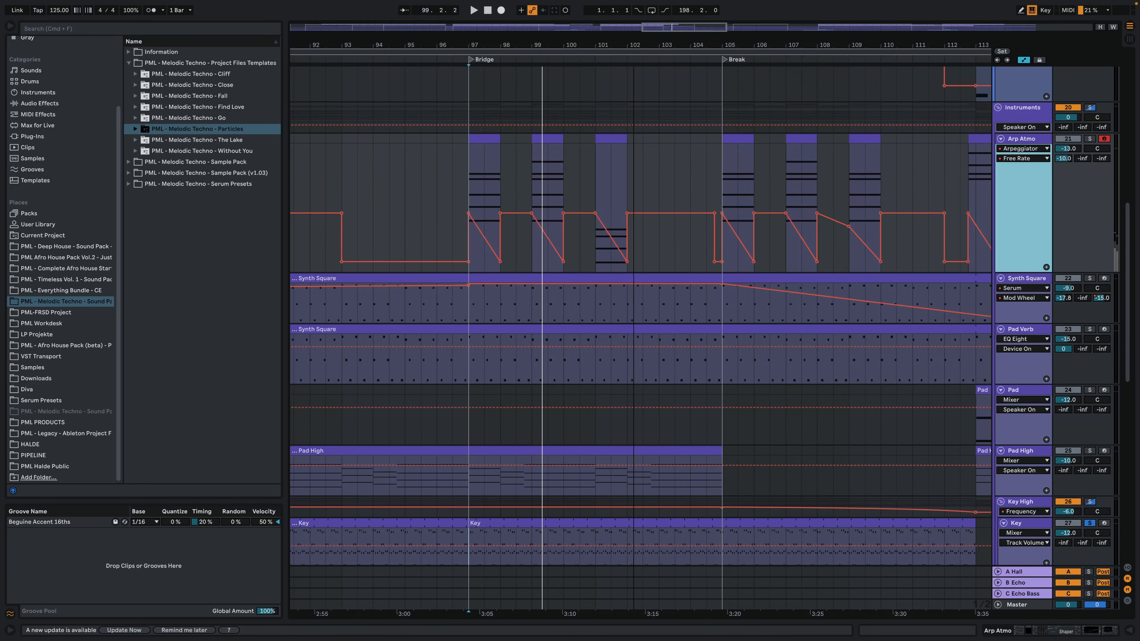
# Solo the Arp Atmo track, play it from bar 97, and show its device chain.
pyautogui.click(470, 166)
pyautogui.click(1088, 139)
pyautogui.press('space')
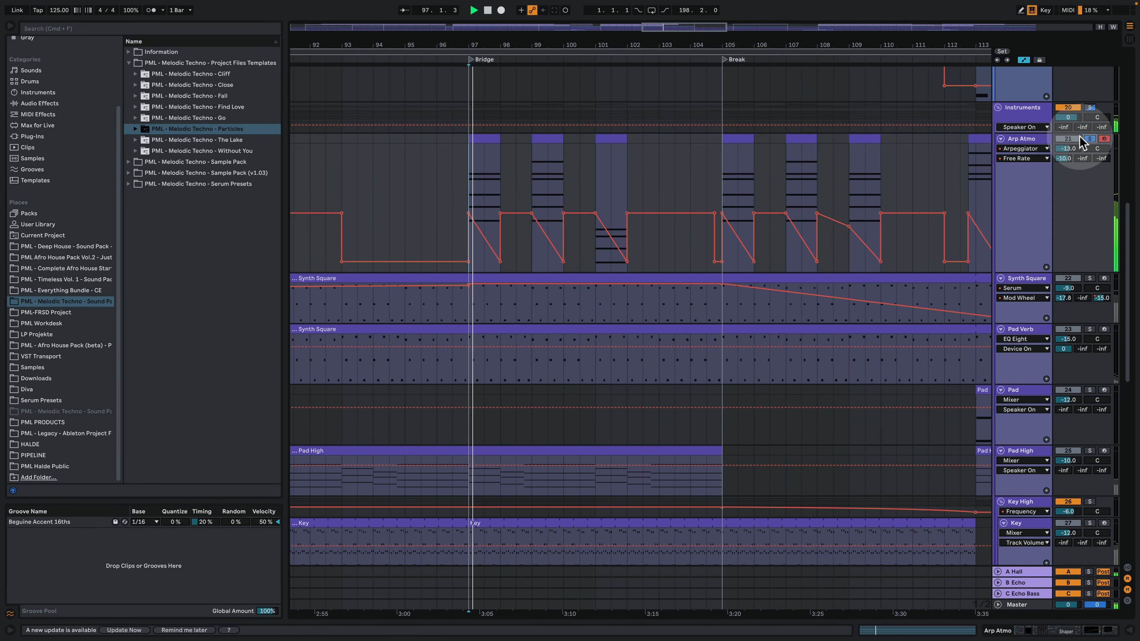
pyautogui.click(1029, 144)
pyautogui.click(1025, 144)
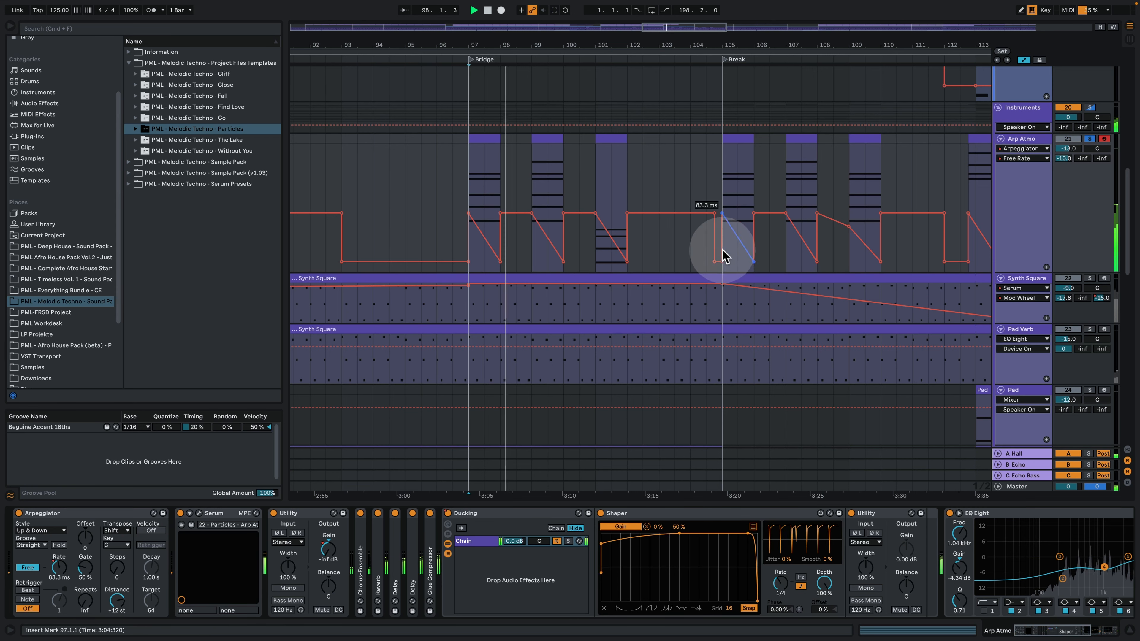
# Play the Arp Atmo clips at bars 99 and 101 to hear the falling arpeggiator rate.
pyautogui.click(529, 158)
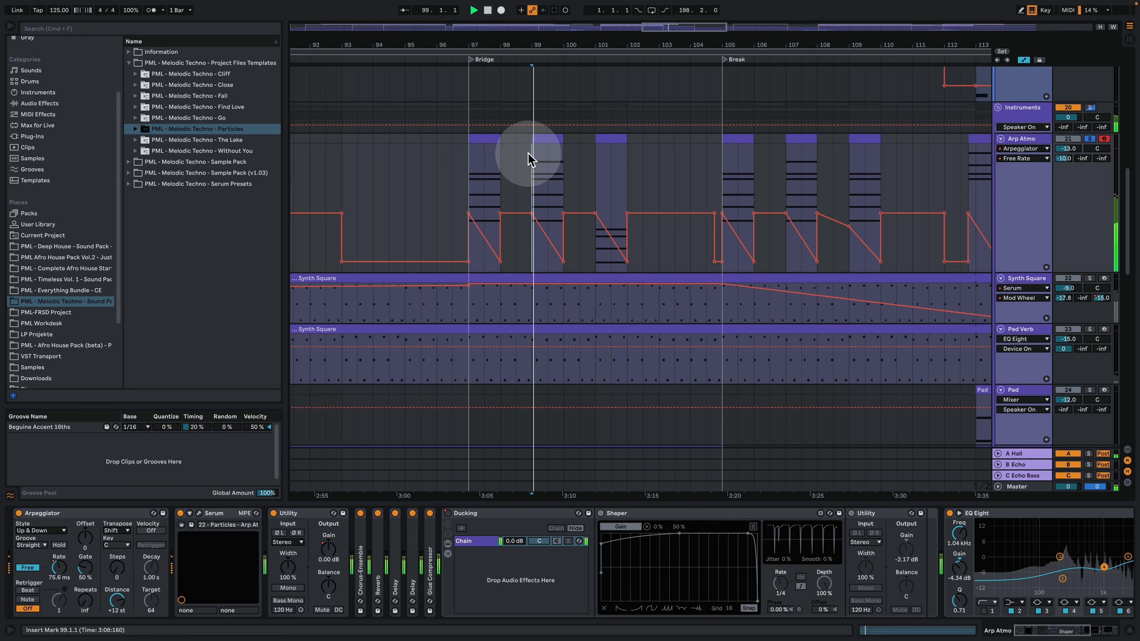
pyautogui.click(599, 166)
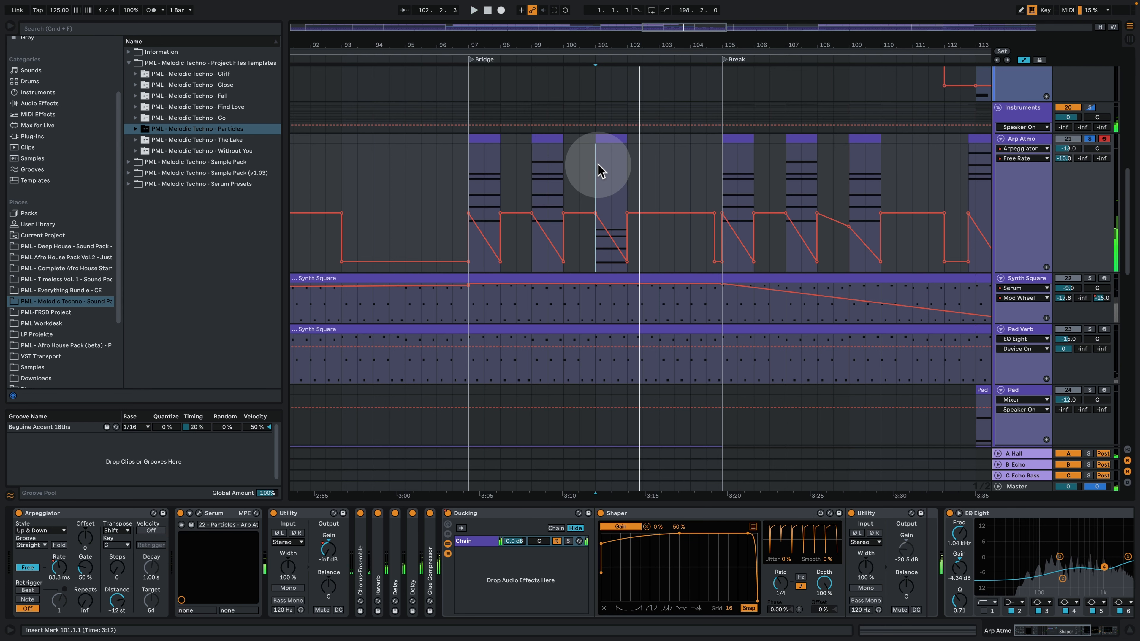
pyautogui.moveTo(619, 46); pyautogui.dragTo(570, 153)
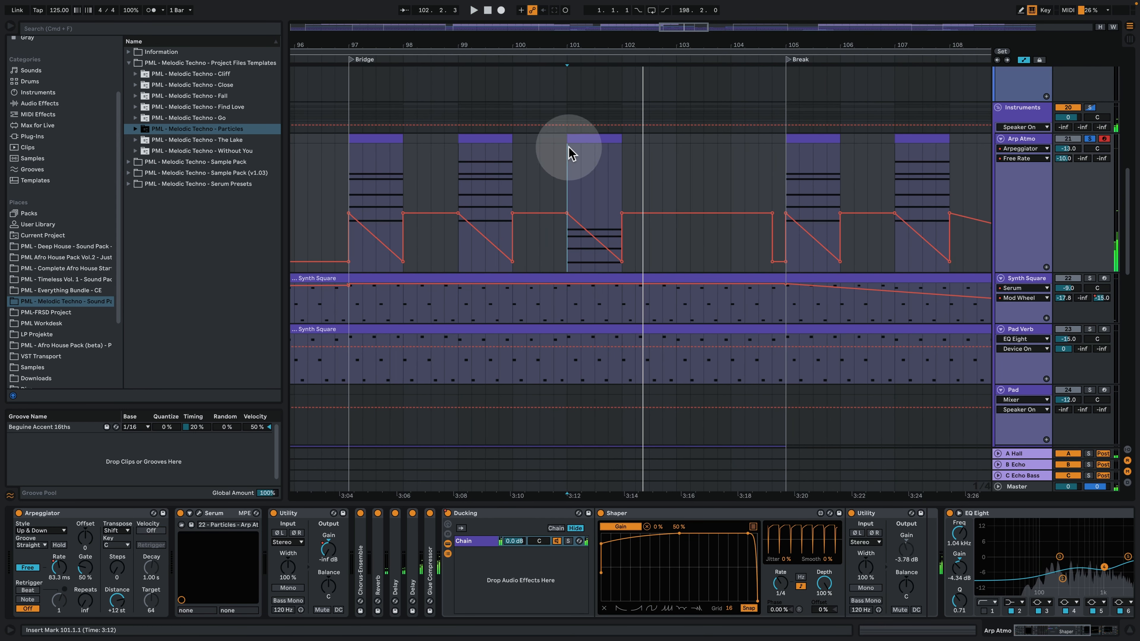
pyautogui.press('space')
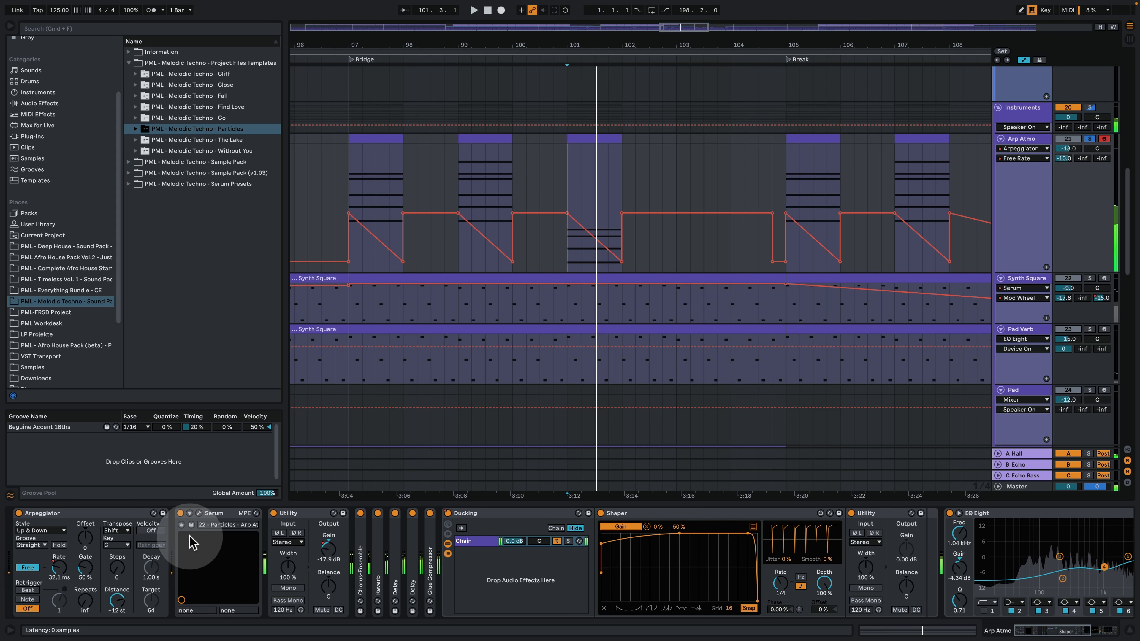
# Examine the Arp Atmo track's Serum patch, including its effects page, and close the plug-in window.
pyautogui.click(200, 515)
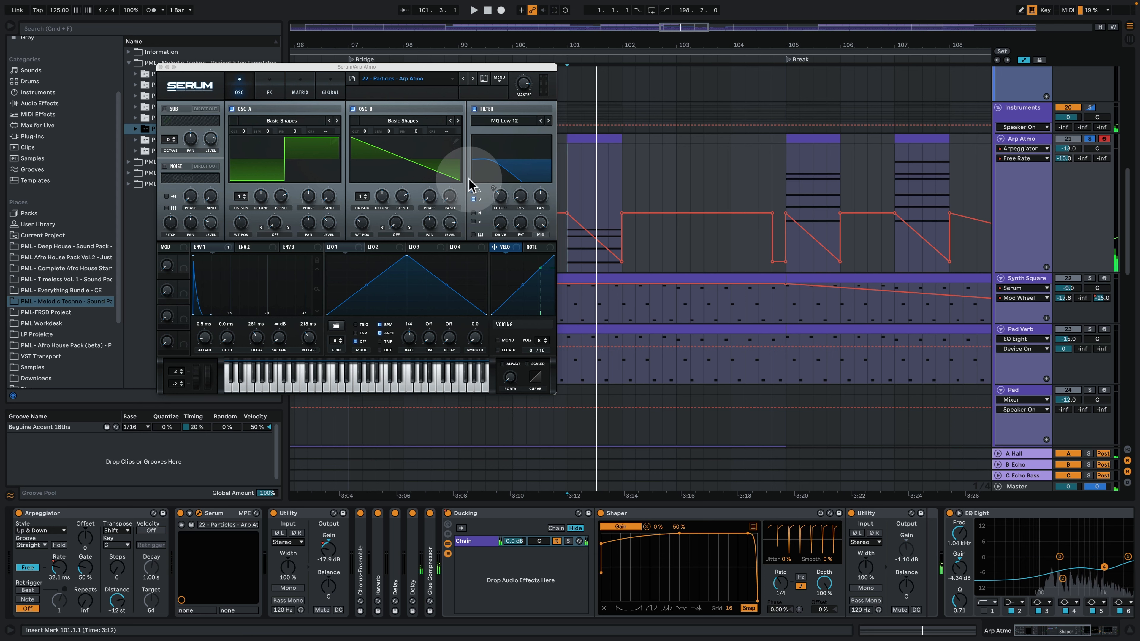
pyautogui.click(271, 83)
pyautogui.click(253, 84)
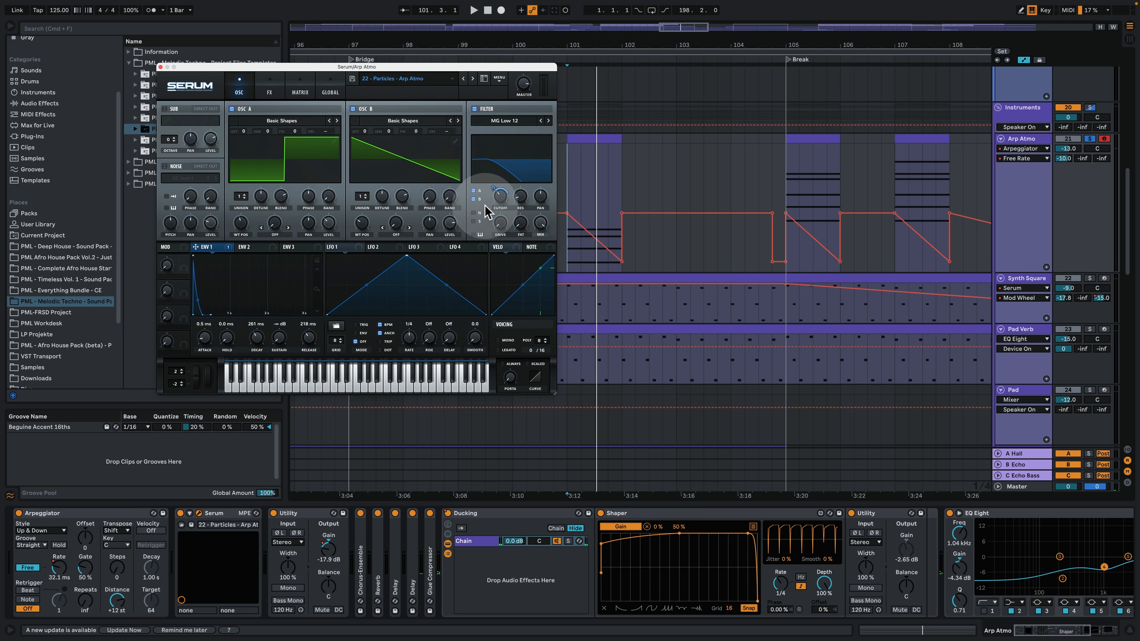
pyautogui.click(160, 68)
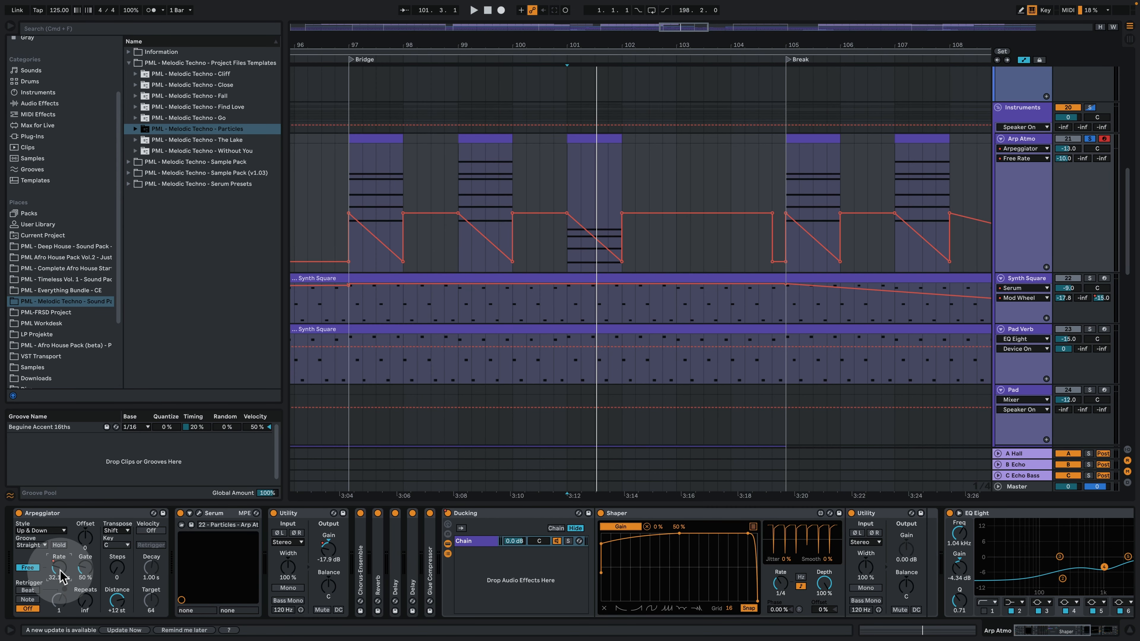
# Play from bar 101 and examine the Arp Atmo clip's notes there, enlarged in the piano roll, selecting C1 to G2.
pyautogui.press('space')
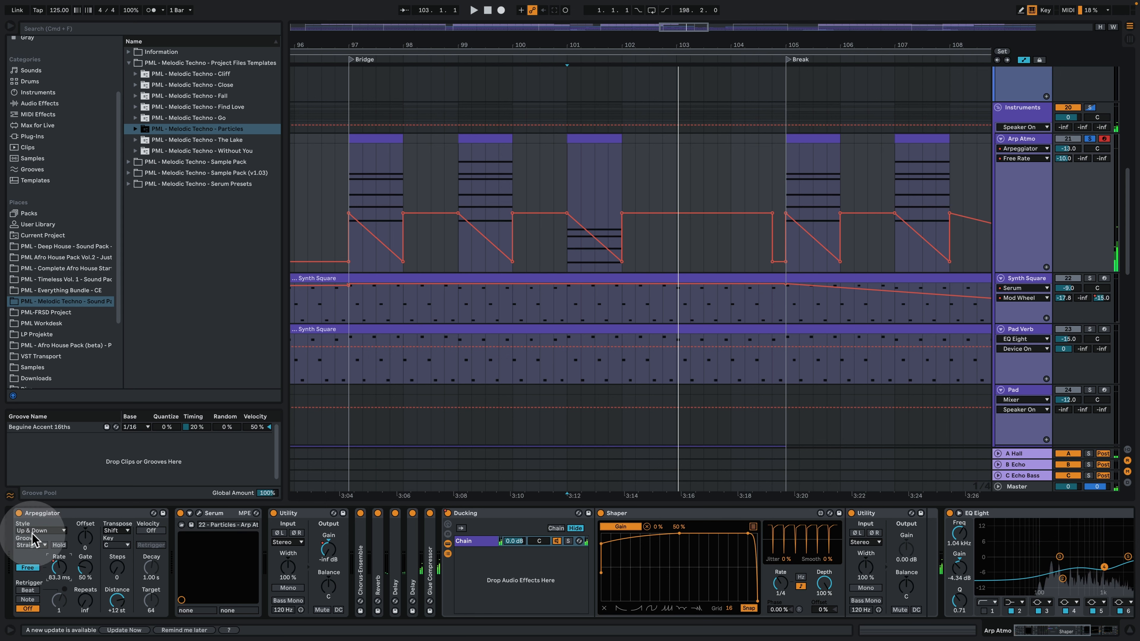
pyautogui.doubleClick(591, 134)
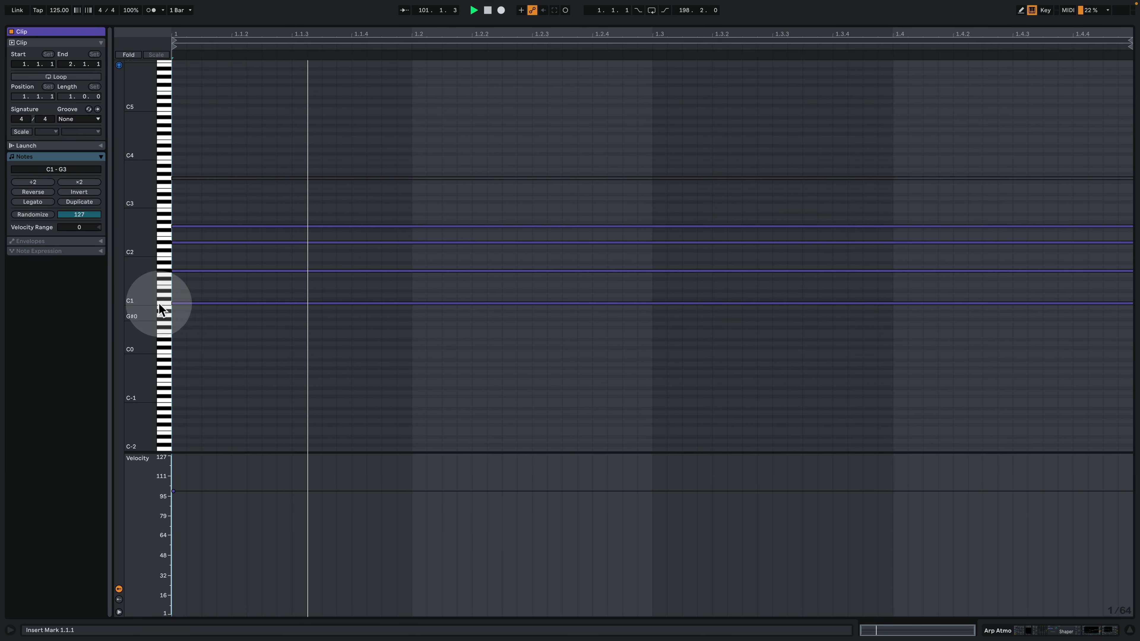
pyautogui.moveTo(160, 309); pyautogui.dragTo(202, 63)
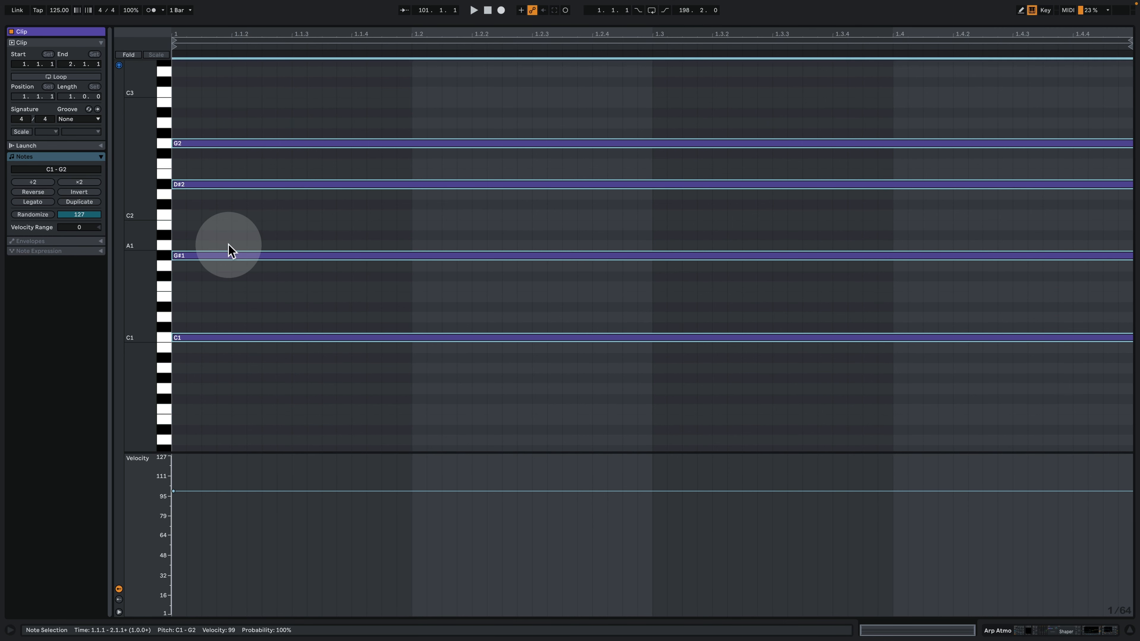
pyautogui.moveTo(224, 301); pyautogui.dragTo(191, 96)
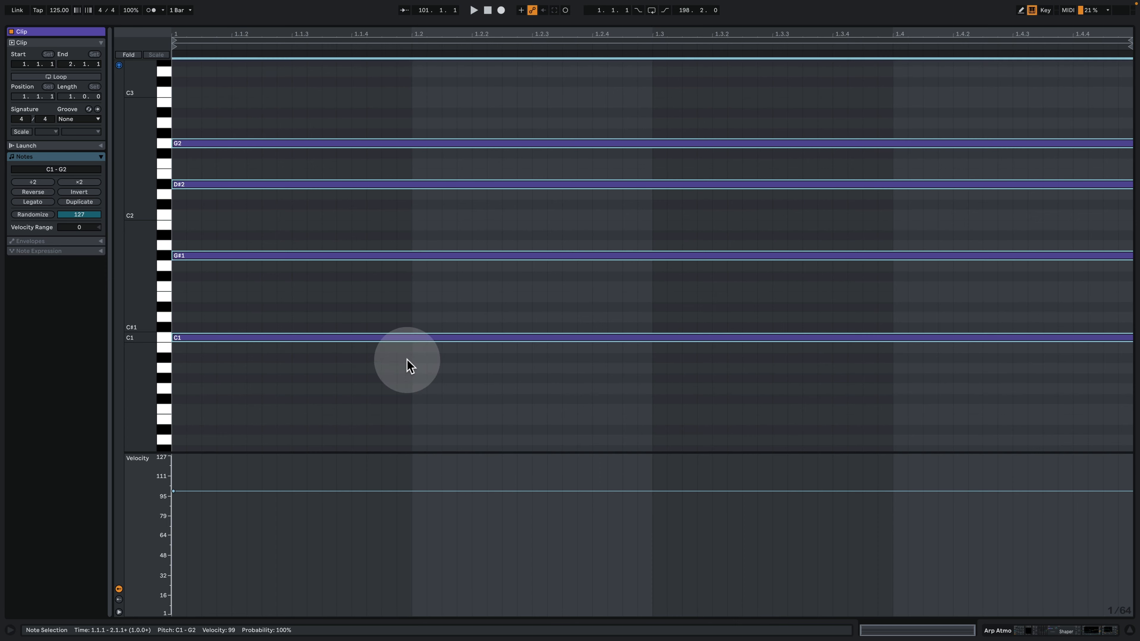
pyautogui.moveTo(529, 395); pyautogui.dragTo(687, 61)
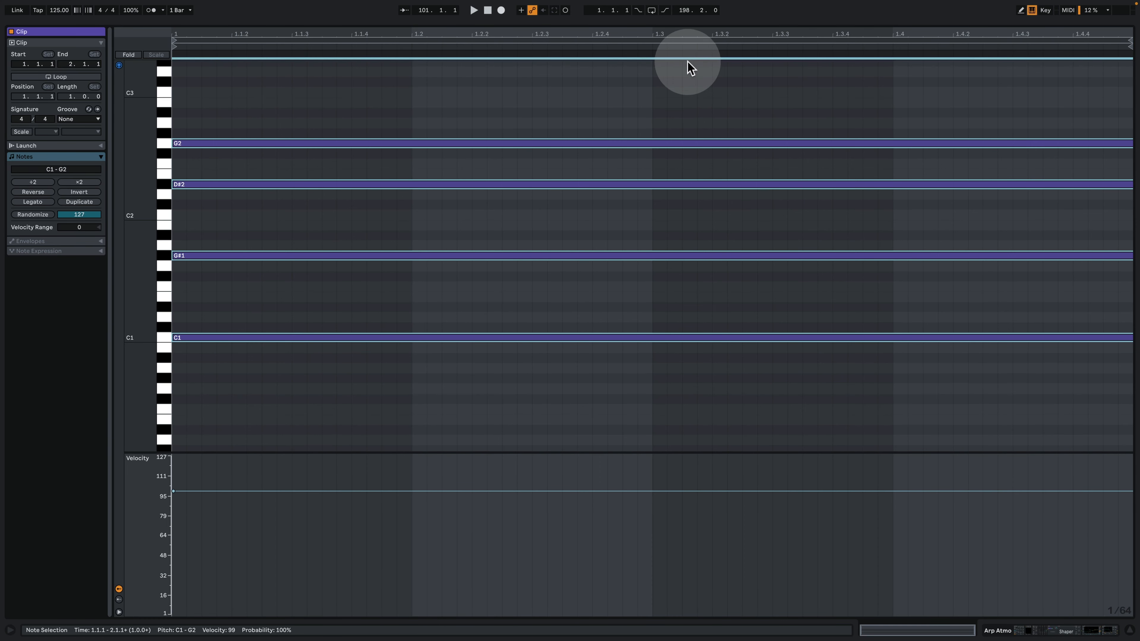
# Pick out the chord's C1 and G2 notes individually in the Arp Atmo clip, and clear the note selection.
pyautogui.hotkey('alt', 'Up')
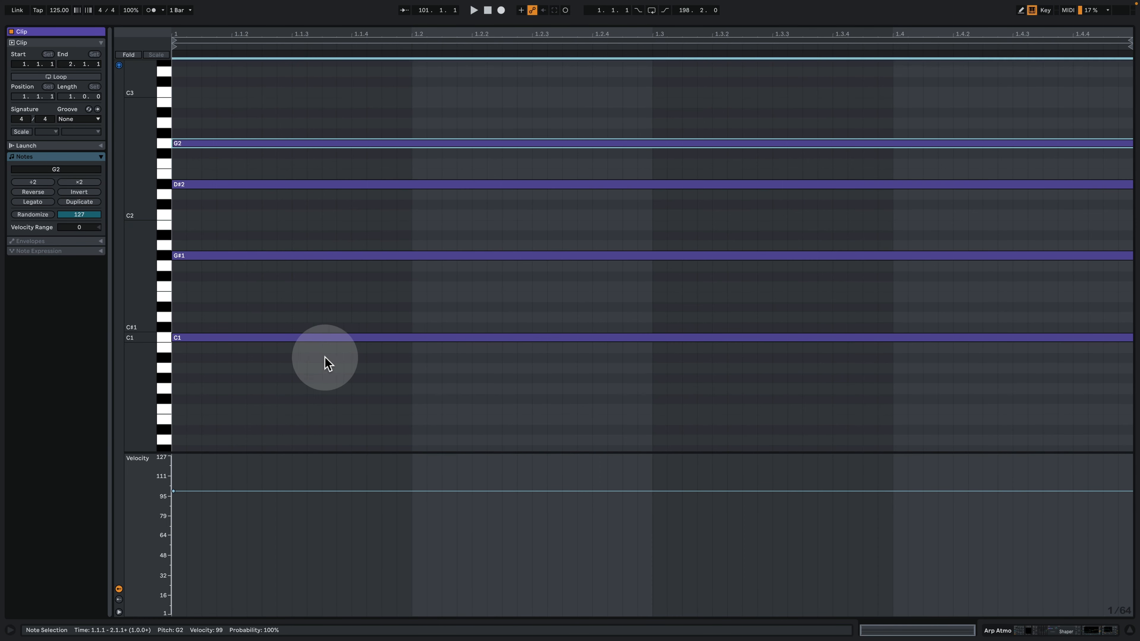
pyautogui.click(247, 337)
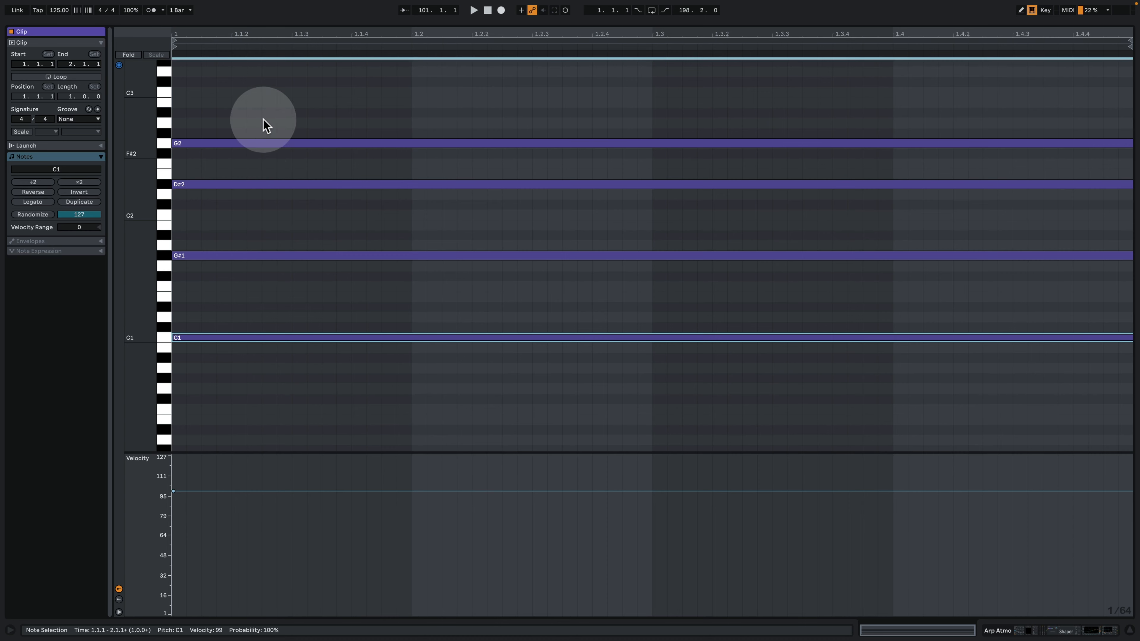
pyautogui.click(273, 144)
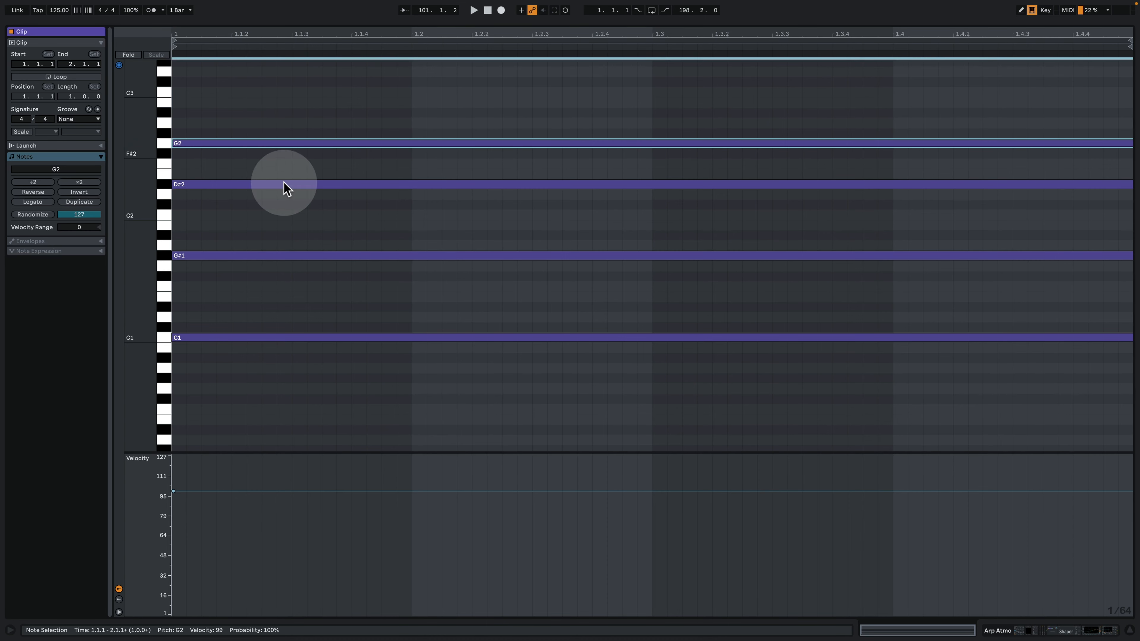
pyautogui.click(270, 277)
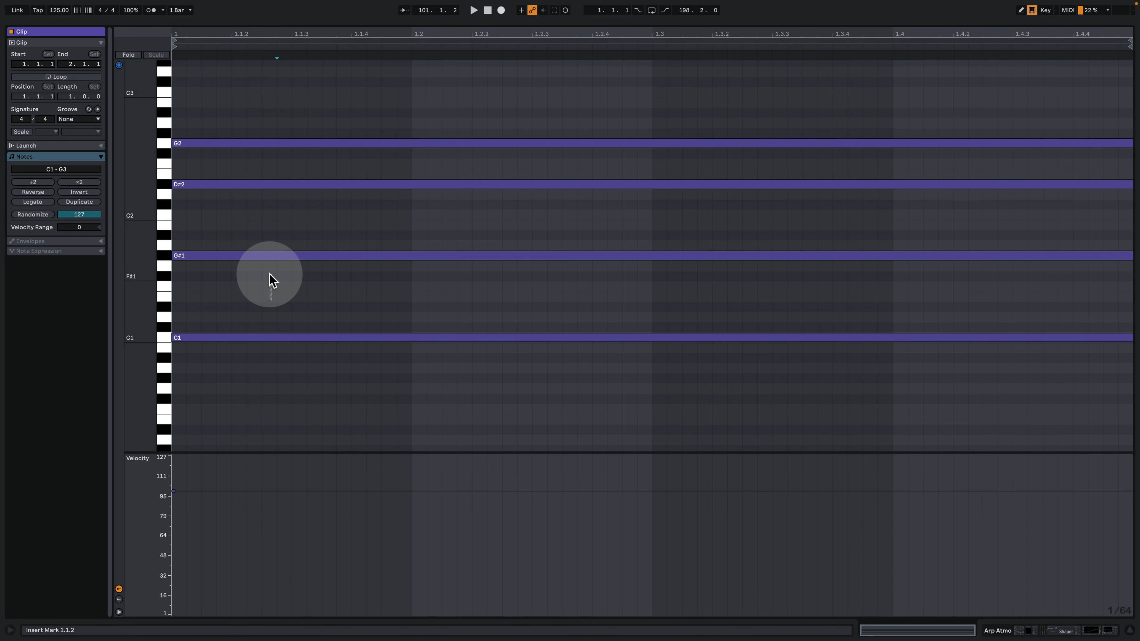
# Select the whole chord from C1 to G2 in the Arp Atmo clip, play it, and return to the track's device chain.
pyautogui.moveTo(272, 299); pyautogui.dragTo(256, 72)
pyautogui.moveTo(308, 415); pyautogui.dragTo(253, 110)
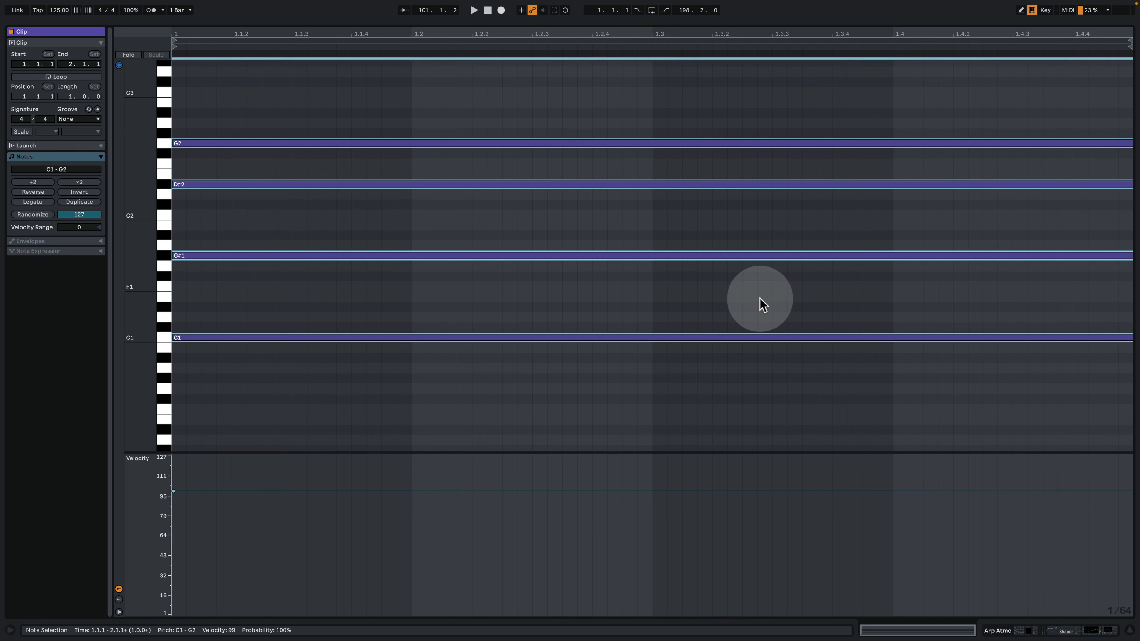
pyautogui.press('space')
pyautogui.click(1049, 629)
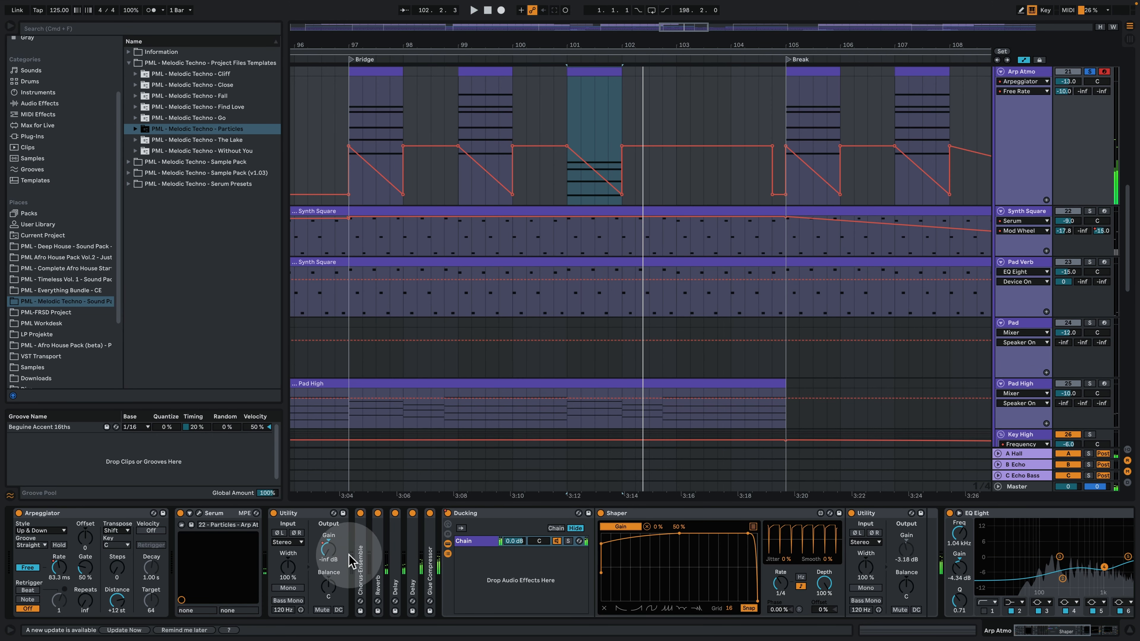
# Unfold the Chorus-Ensemble, Reverb and first Delay on the Arp Atmo track to examine their settings.
pyautogui.doubleClick(362, 559)
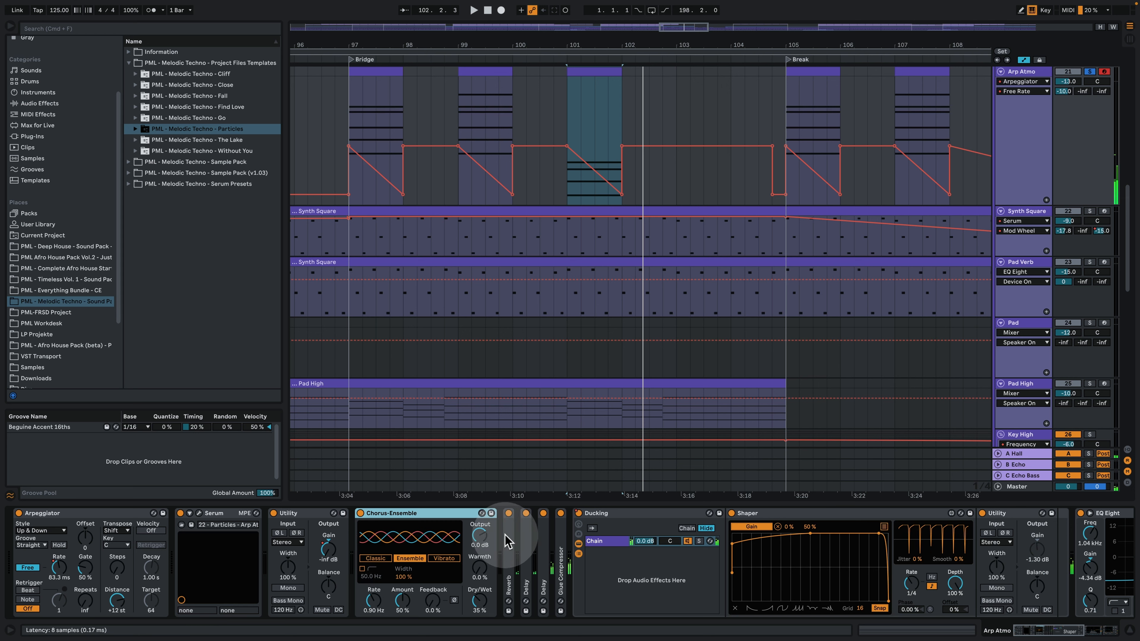
pyautogui.doubleClick(510, 542)
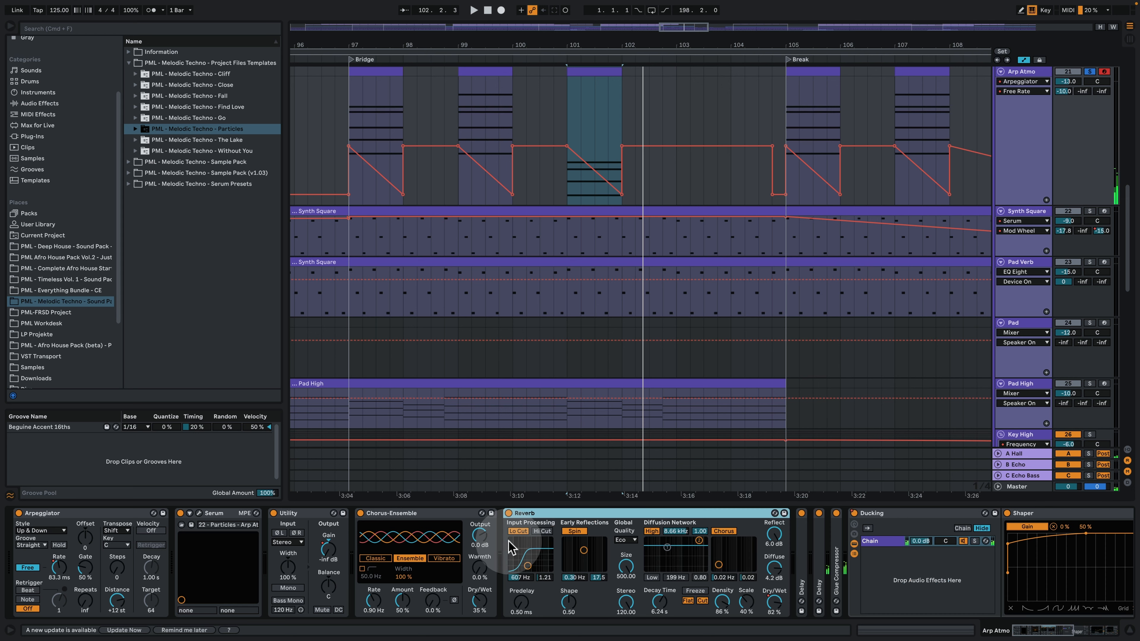
pyautogui.doubleClick(802, 556)
pyautogui.click(1051, 636)
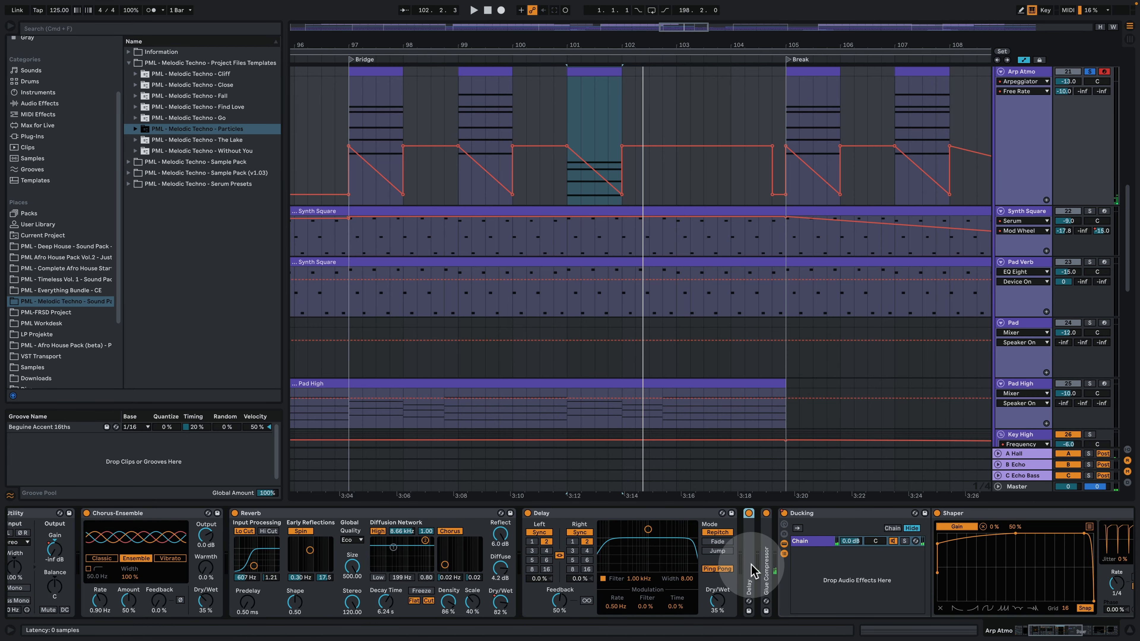
# Unfold the second Delay and Glue Compressor on Arp Atmo, review the chain through Auto Filter, and hide the devices.
pyautogui.doubleClick(748, 581)
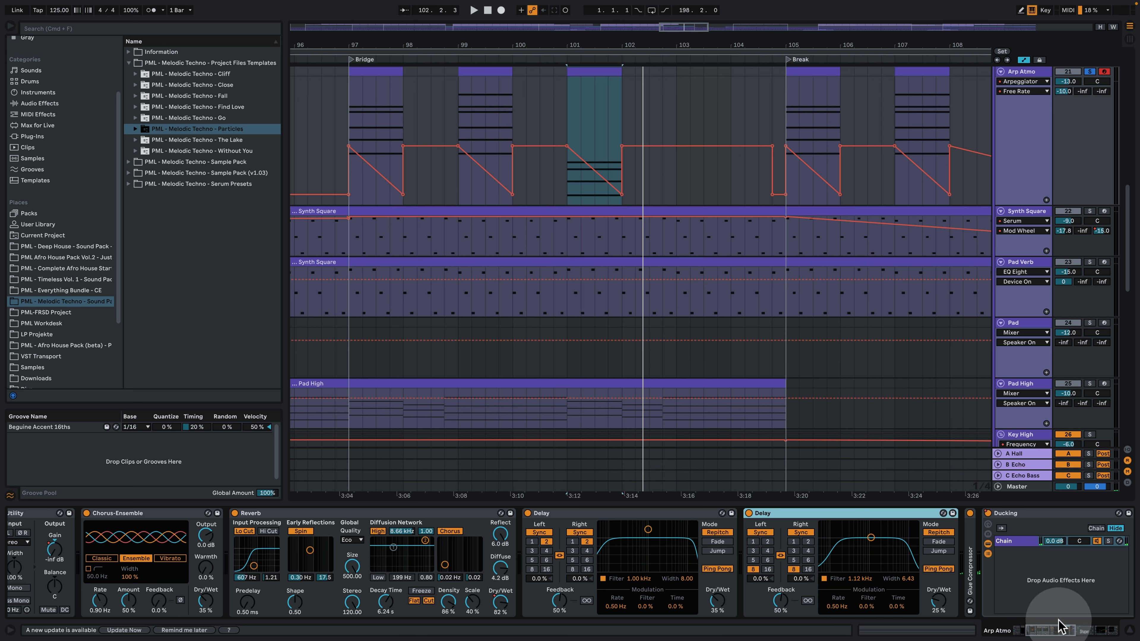
pyautogui.doubleClick(972, 576)
pyautogui.moveTo(1044, 634); pyautogui.dragTo(1058, 634)
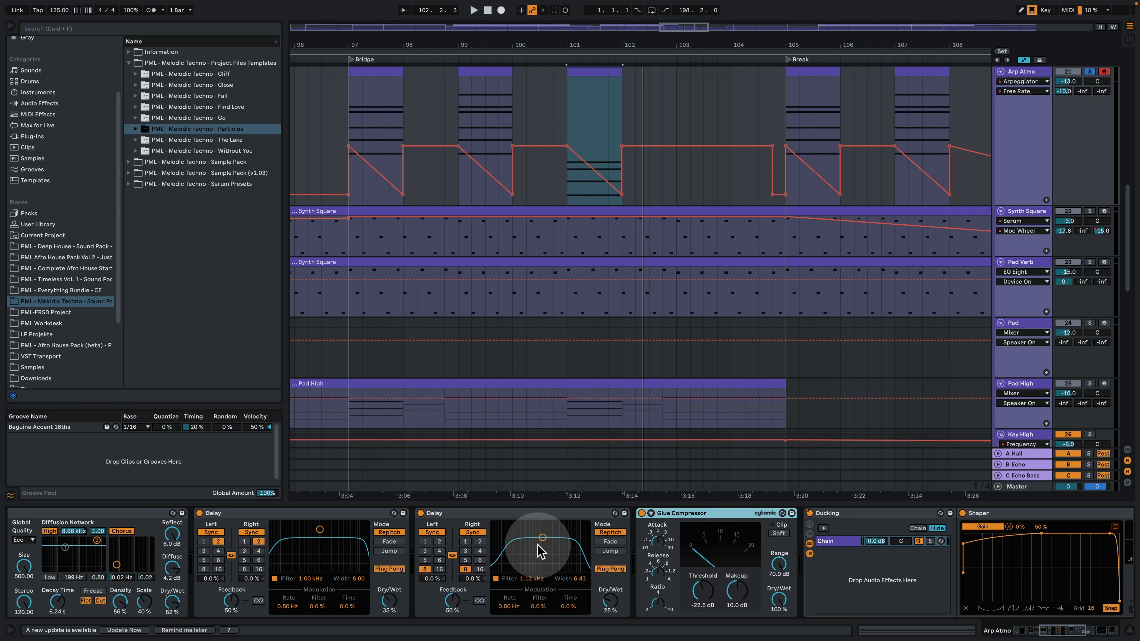
pyautogui.moveTo(1060, 633); pyautogui.dragTo(1097, 632)
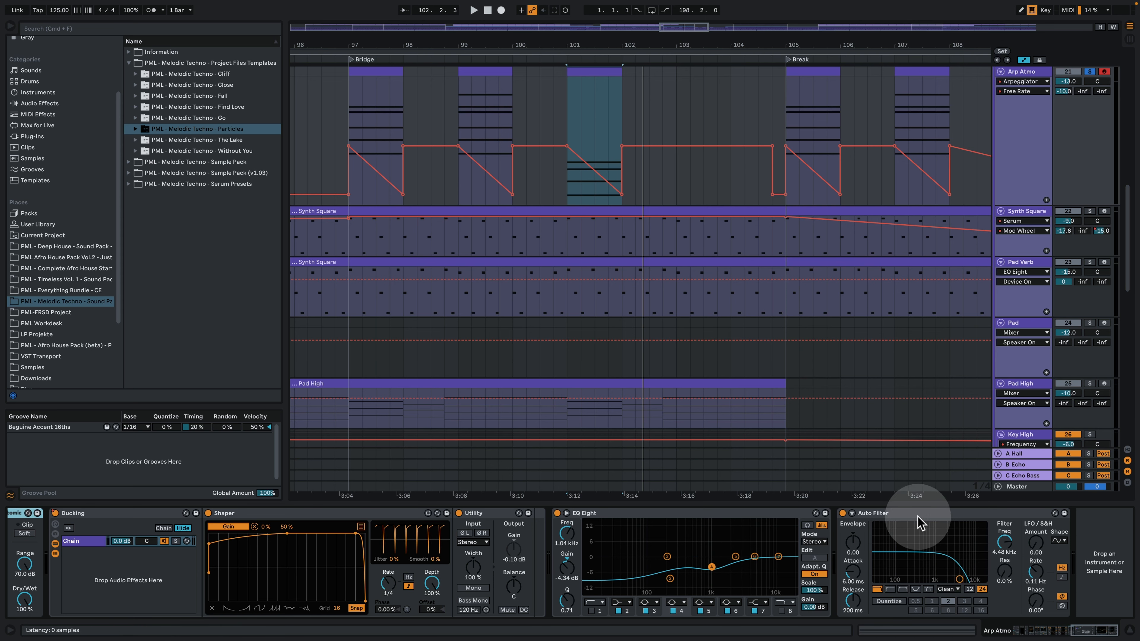
pyautogui.click(1129, 631)
# Play the soloed Arp Atmo track from bar 97 at the start of the Bridge.
pyautogui.scroll(3, 653, 319)
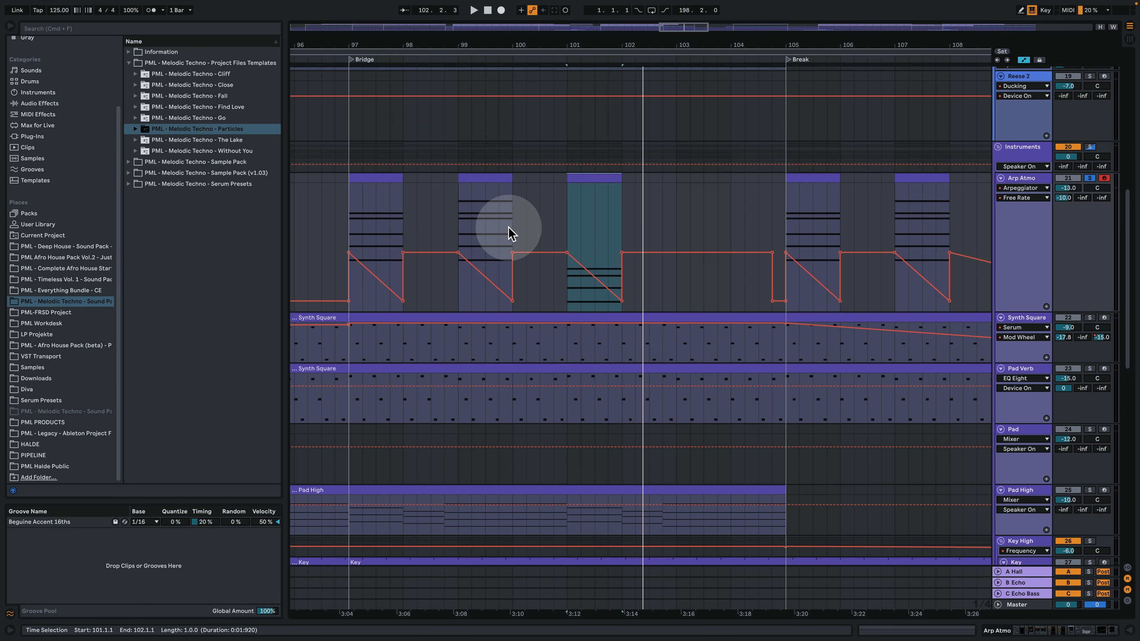
pyautogui.click(466, 223)
pyautogui.press('space')
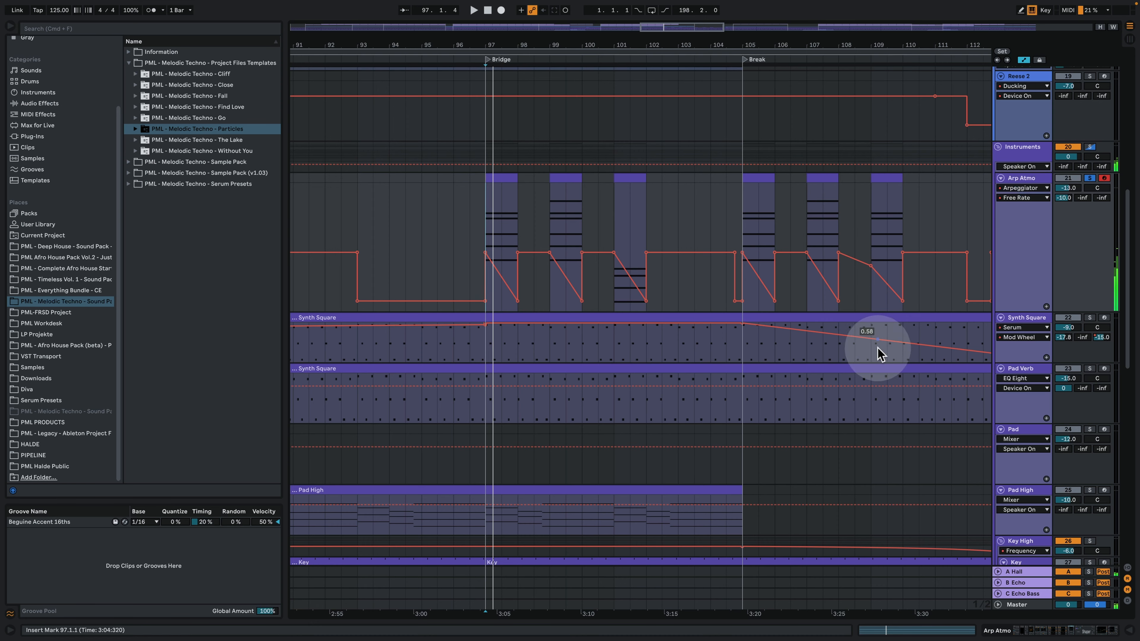
# Solo the Noise Texture track in the Fx group and play it from bar 89.
pyautogui.scroll(-5, 779, 415)
pyautogui.scroll(-14, 779, 415)
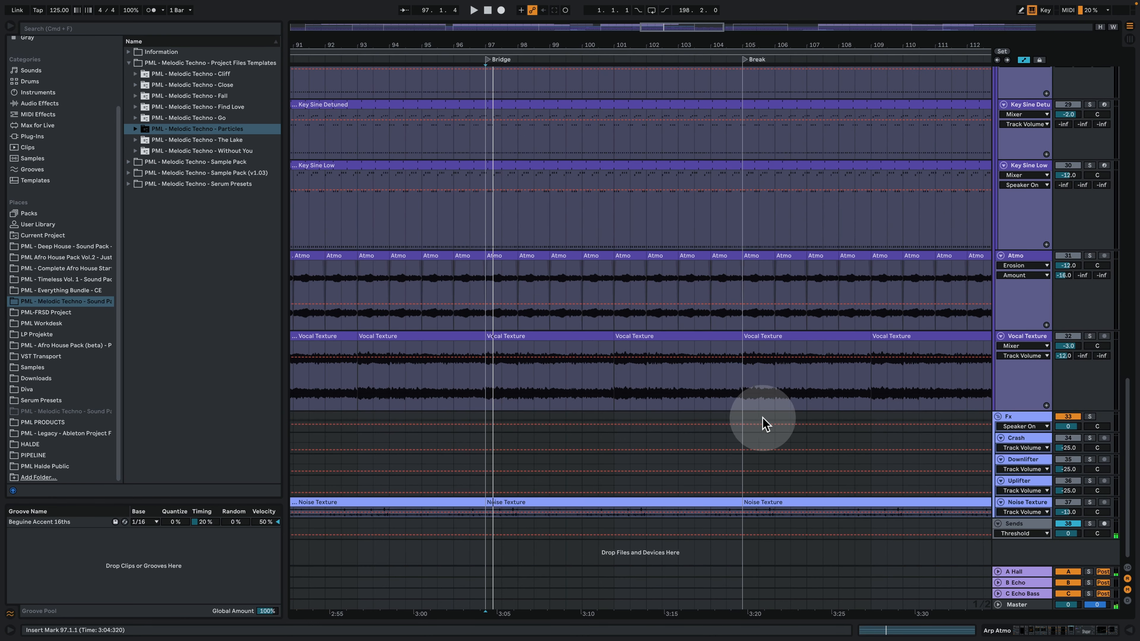
pyautogui.moveTo(594, 40); pyautogui.dragTo(594, 7)
pyautogui.click(1082, 512)
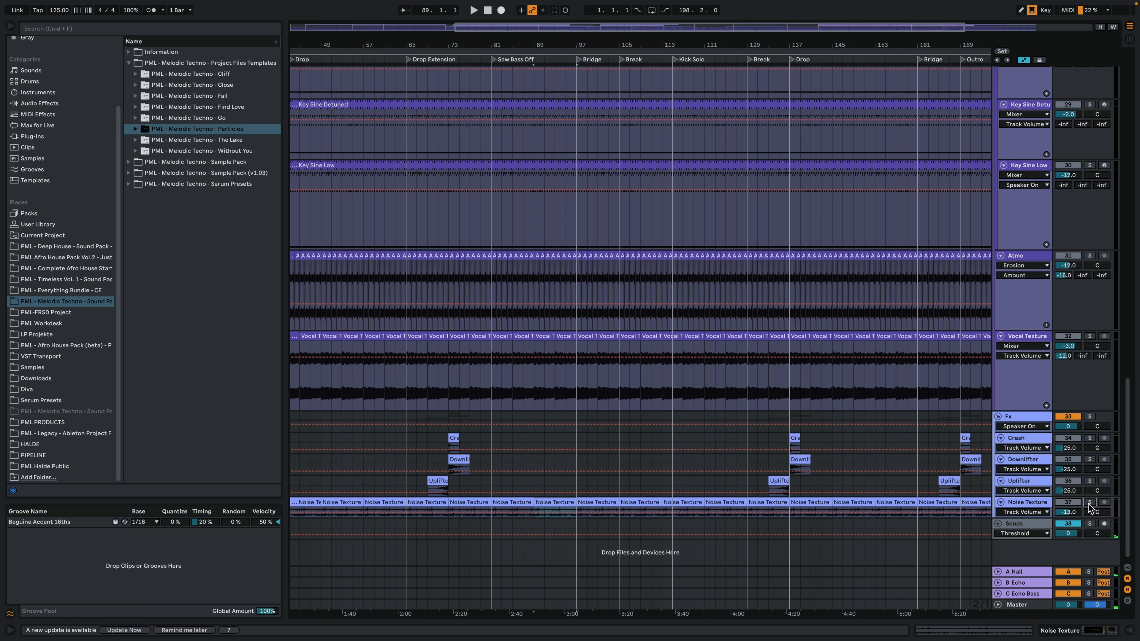
pyautogui.click(1090, 502)
pyautogui.click(1004, 506)
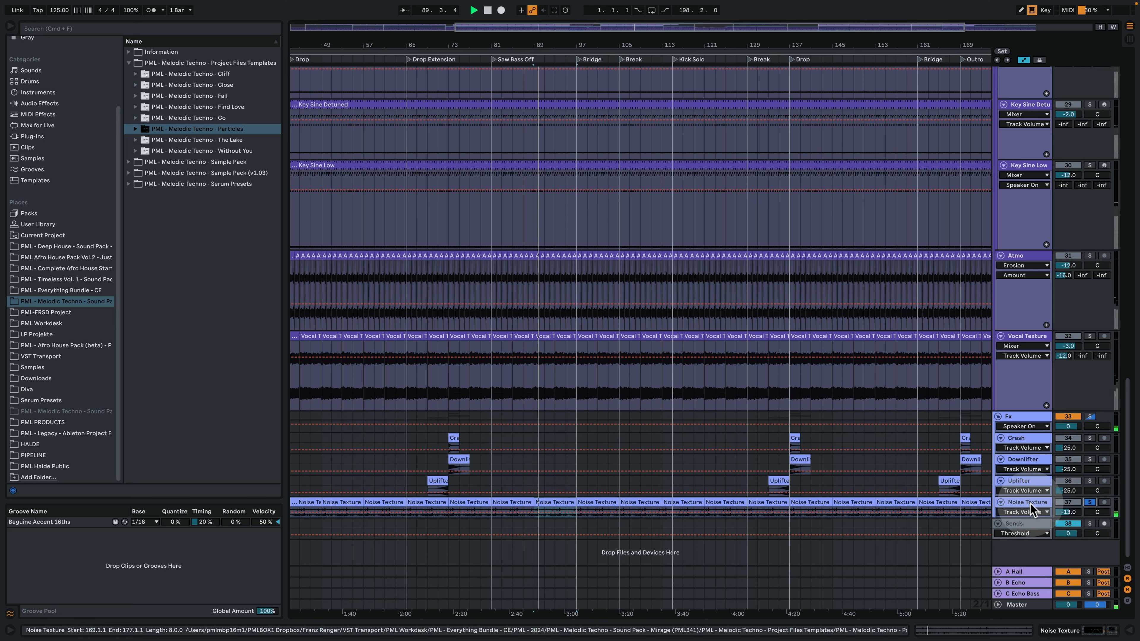
# Solo the Uplifter track, enlarge it, and play its clip from bar 71.
pyautogui.click(435, 498)
pyautogui.click(437, 485)
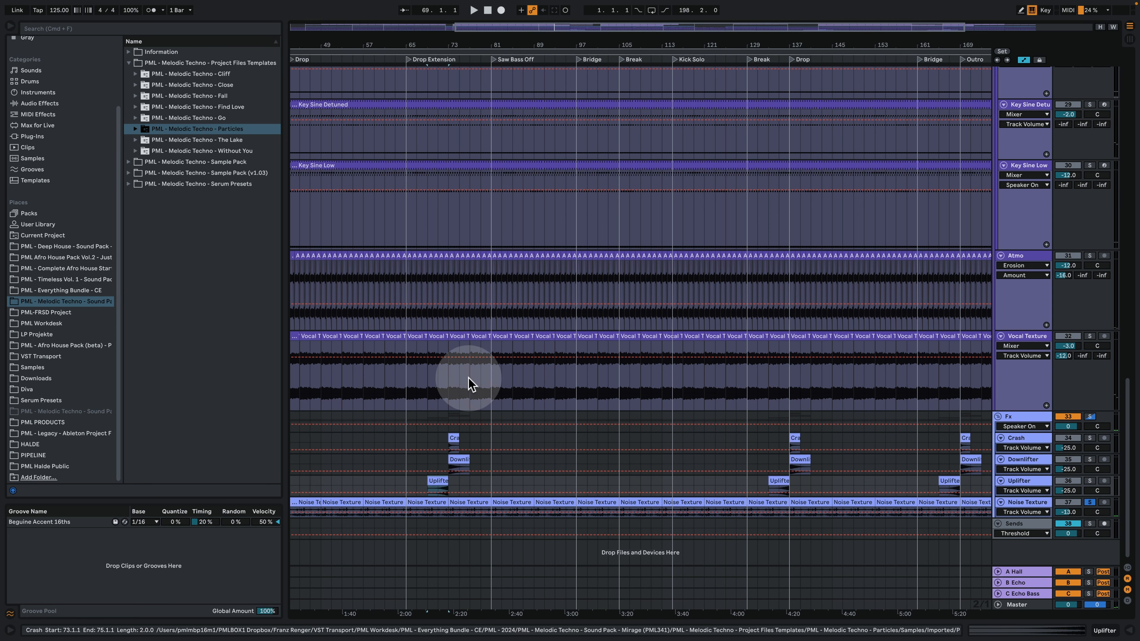
pyautogui.click(1093, 481)
pyautogui.press('space')
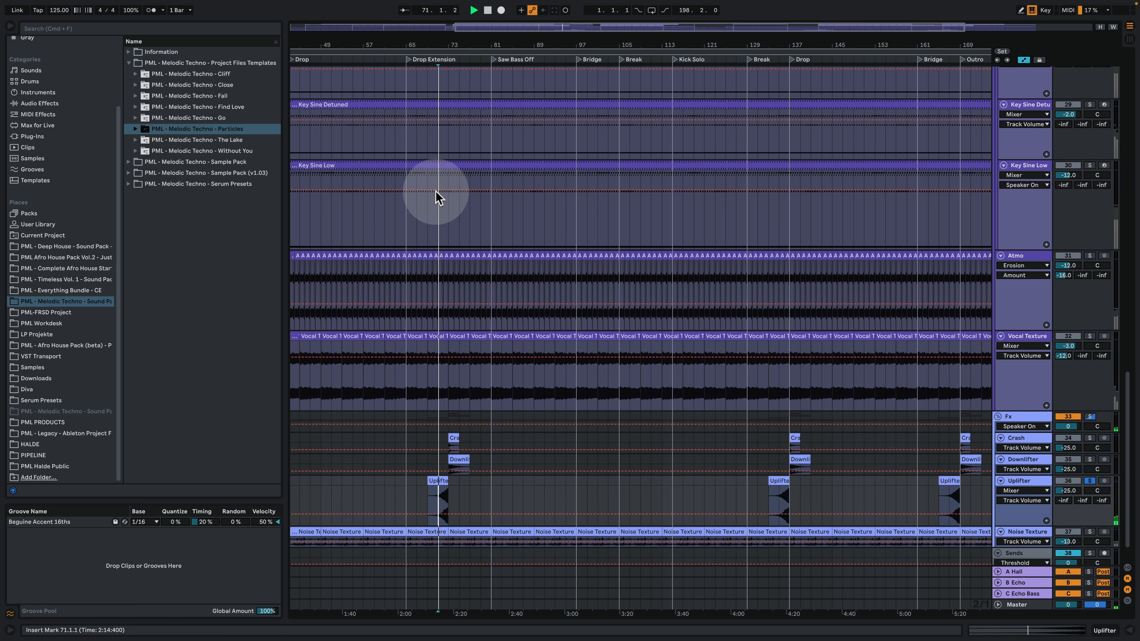
pyautogui.moveTo(446, 43); pyautogui.dragTo(446, 110)
pyautogui.press('space')
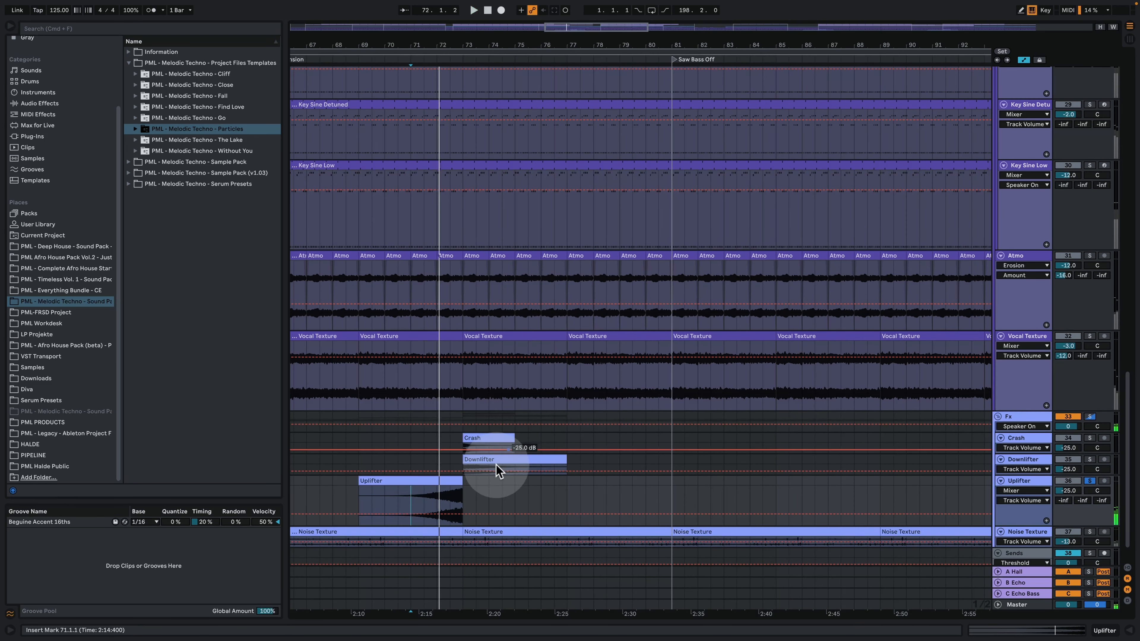
# Play the Downlifter and Crash clips at bar 73 with their tracks soloed, and clear all solos.
pyautogui.click(483, 459)
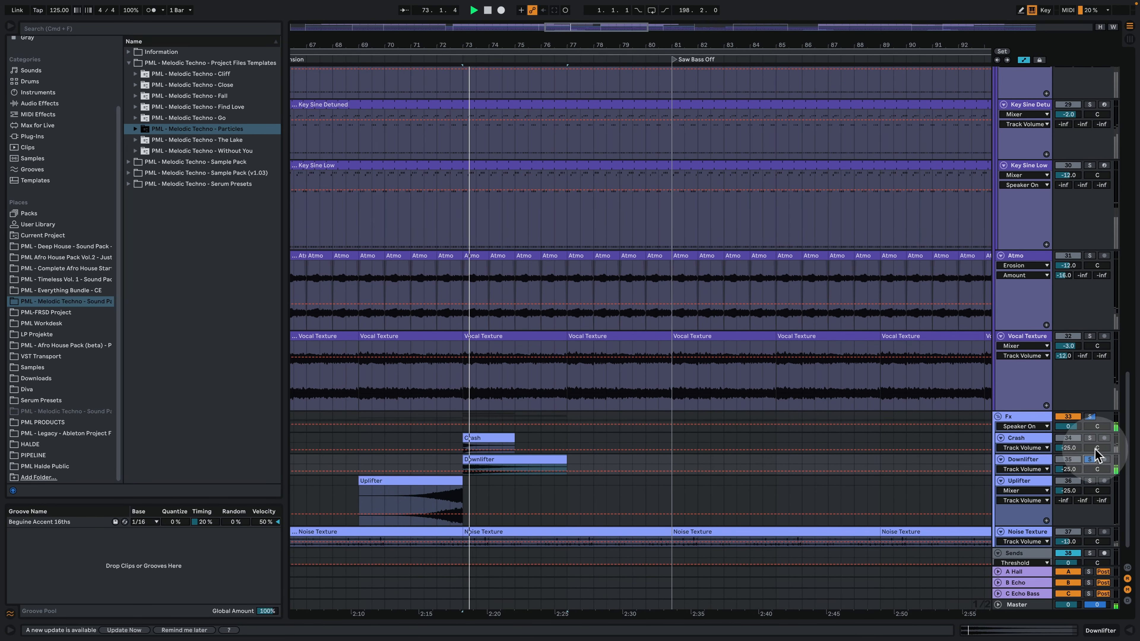
pyautogui.click(1090, 438)
pyautogui.click(1032, 418)
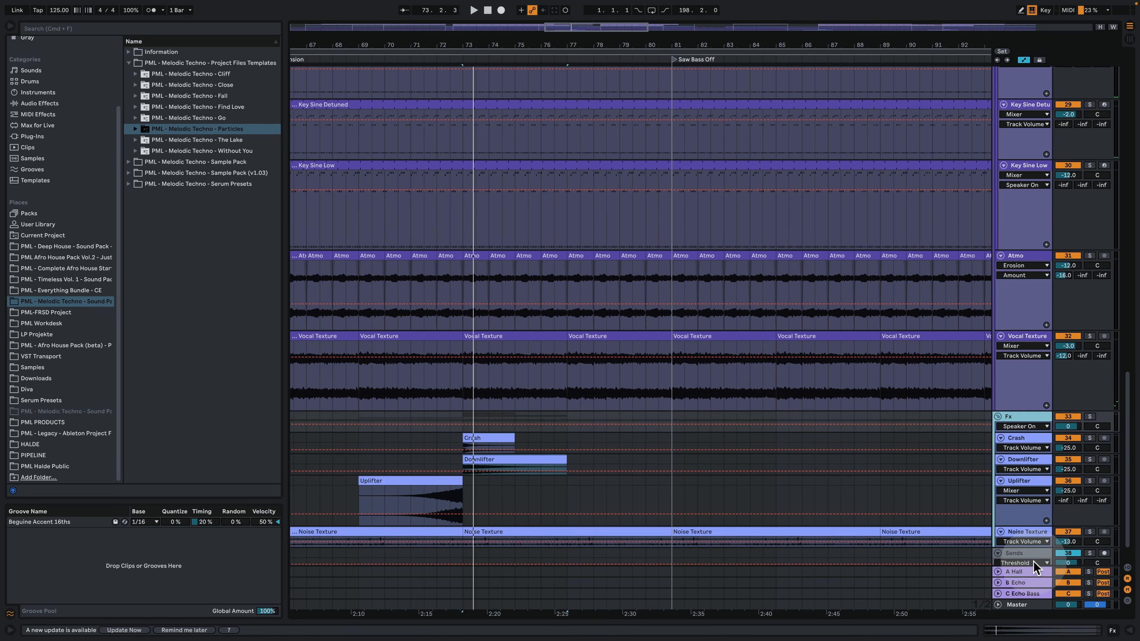
# Examine the effects on the A Hall, B Echo and C Echo Bass return tracks.
pyautogui.click(1027, 573)
pyautogui.doubleClick(1027, 572)
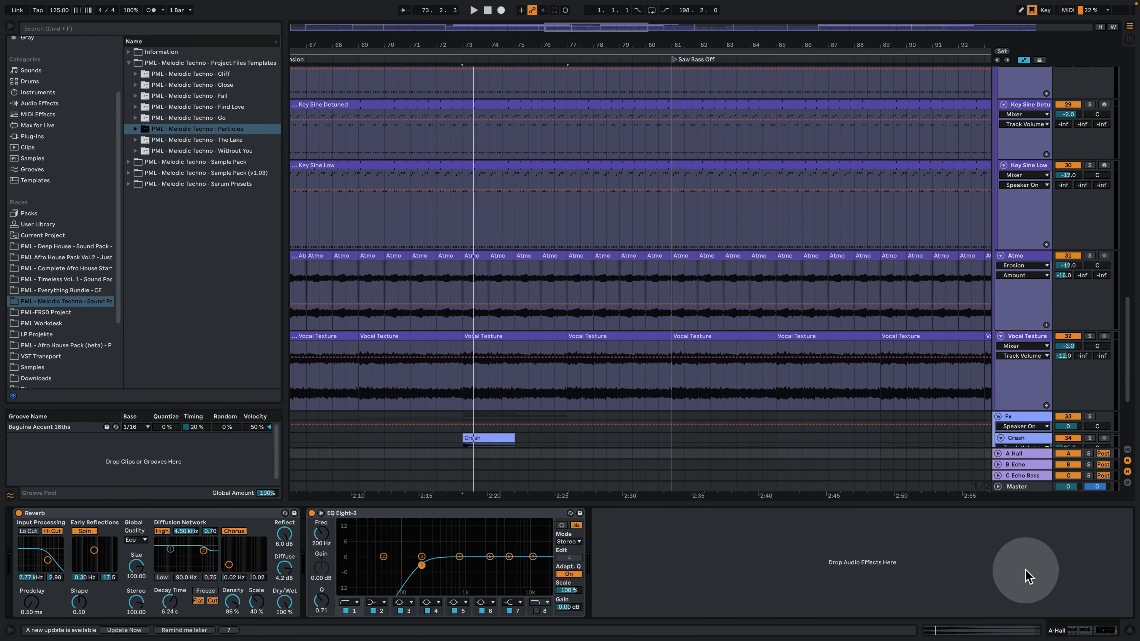
pyautogui.click(1033, 465)
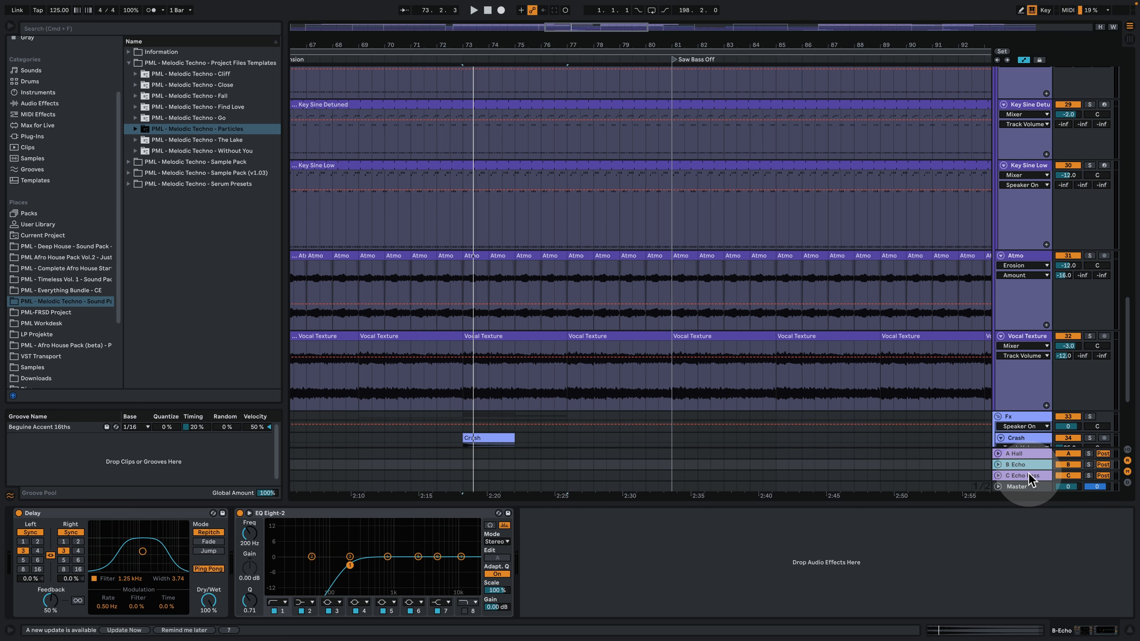
pyautogui.click(1029, 473)
pyautogui.scroll(-5, 1001, 440)
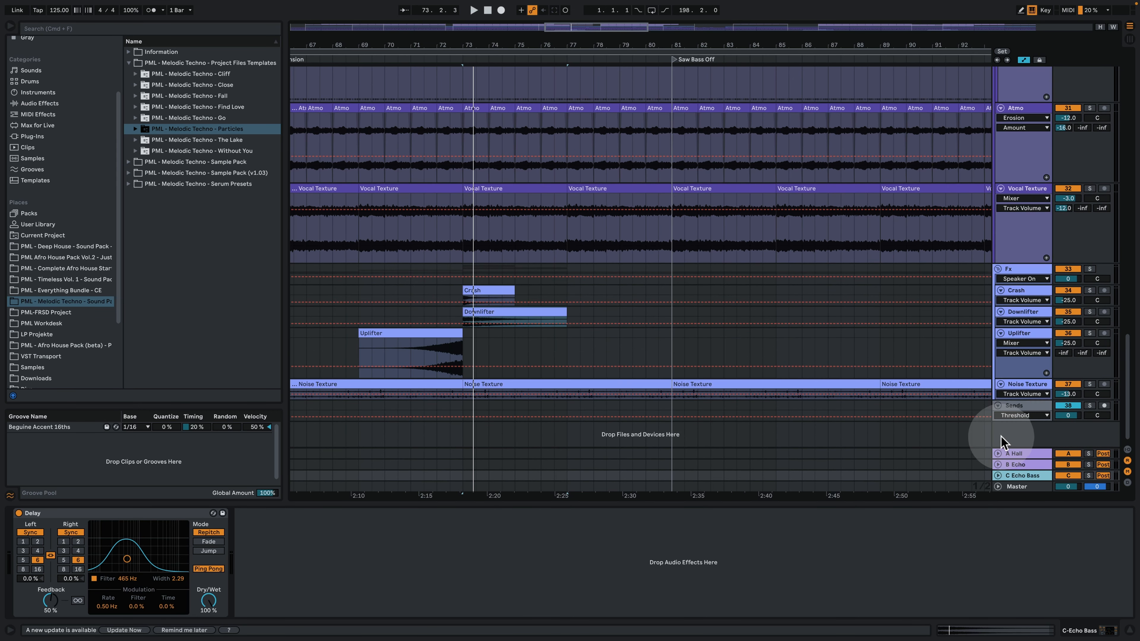
# Examine the Sends track's sidechain Compressor and the Master track's effects chain, and hide the devices.
pyautogui.click(1032, 407)
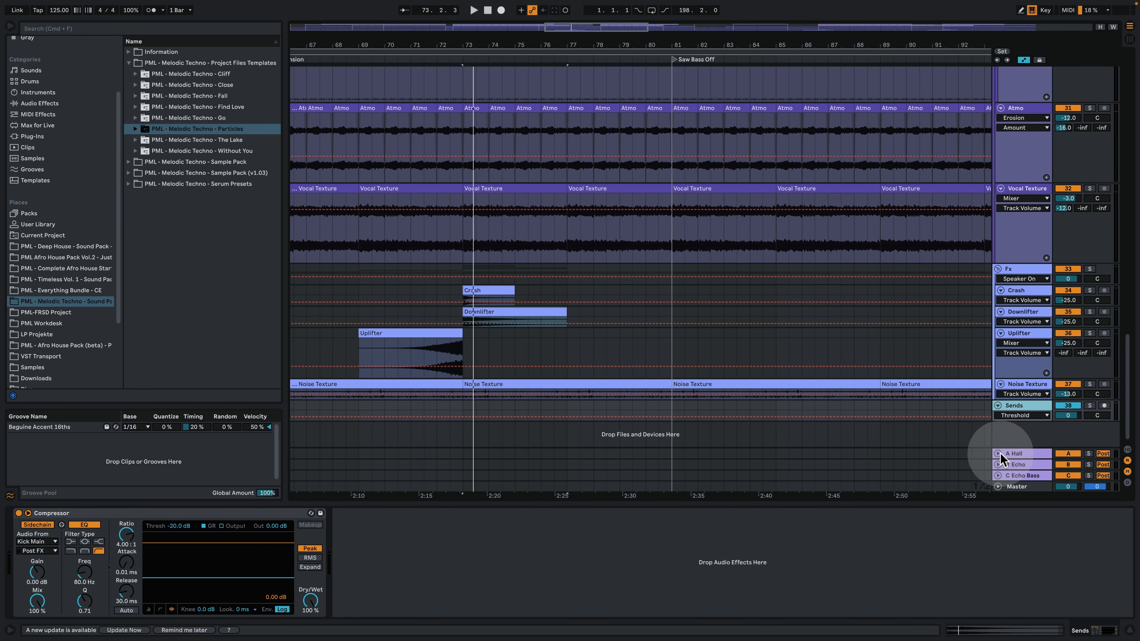
pyautogui.click(1029, 488)
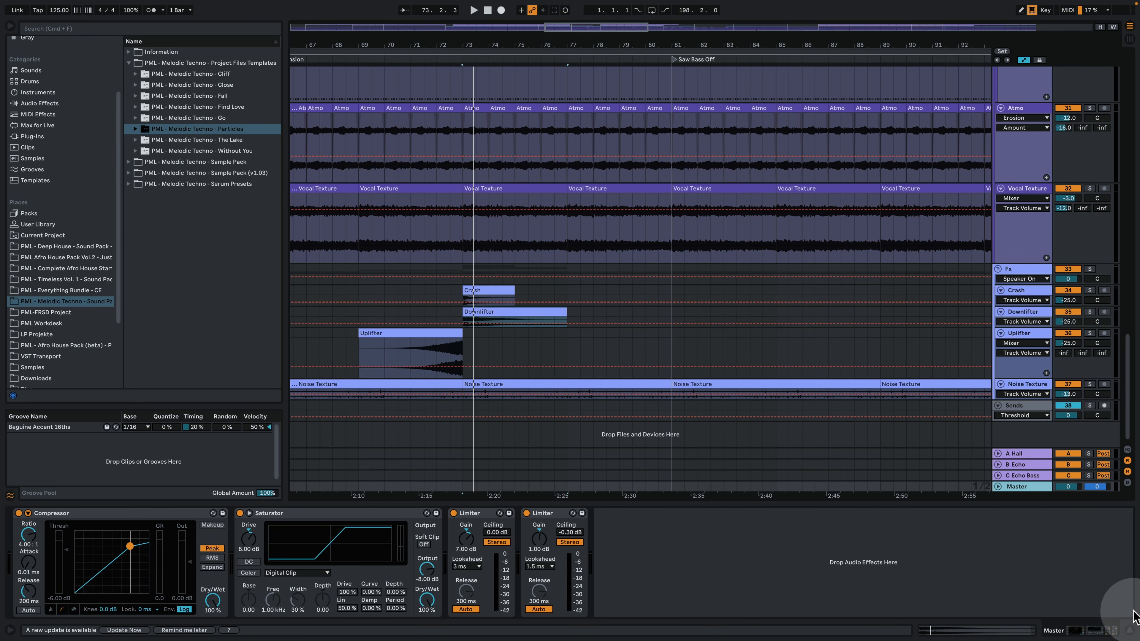
pyautogui.click(1133, 632)
# Solo the Instruments group and play it from the Drop at bar 137.
pyautogui.moveTo(594, 46); pyautogui.dragTo(594, 4)
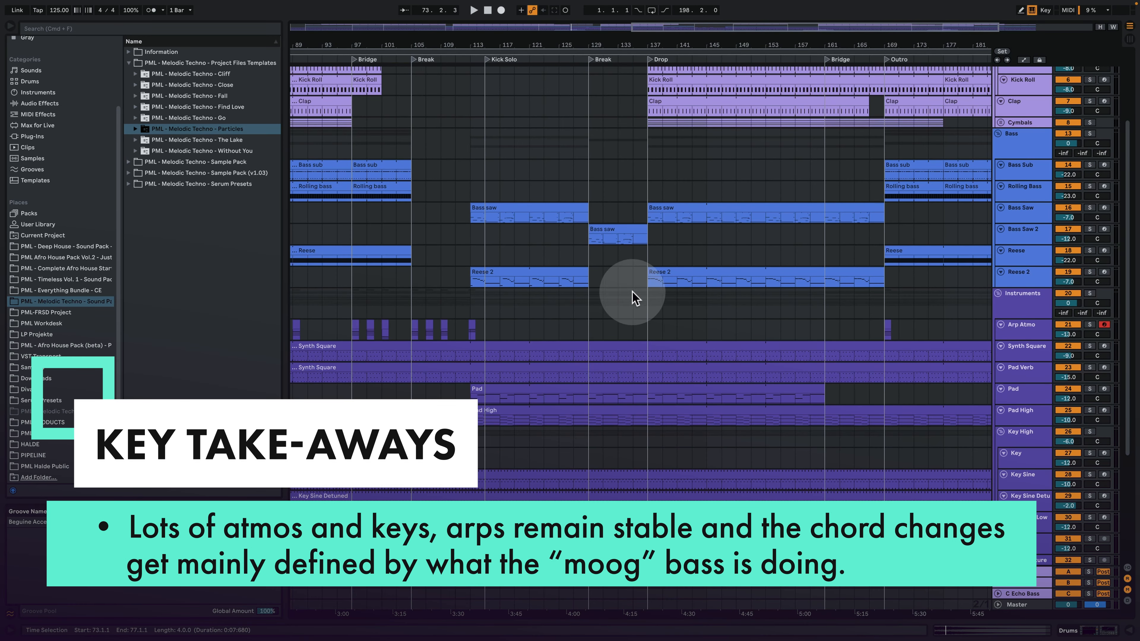
pyautogui.click(1015, 304)
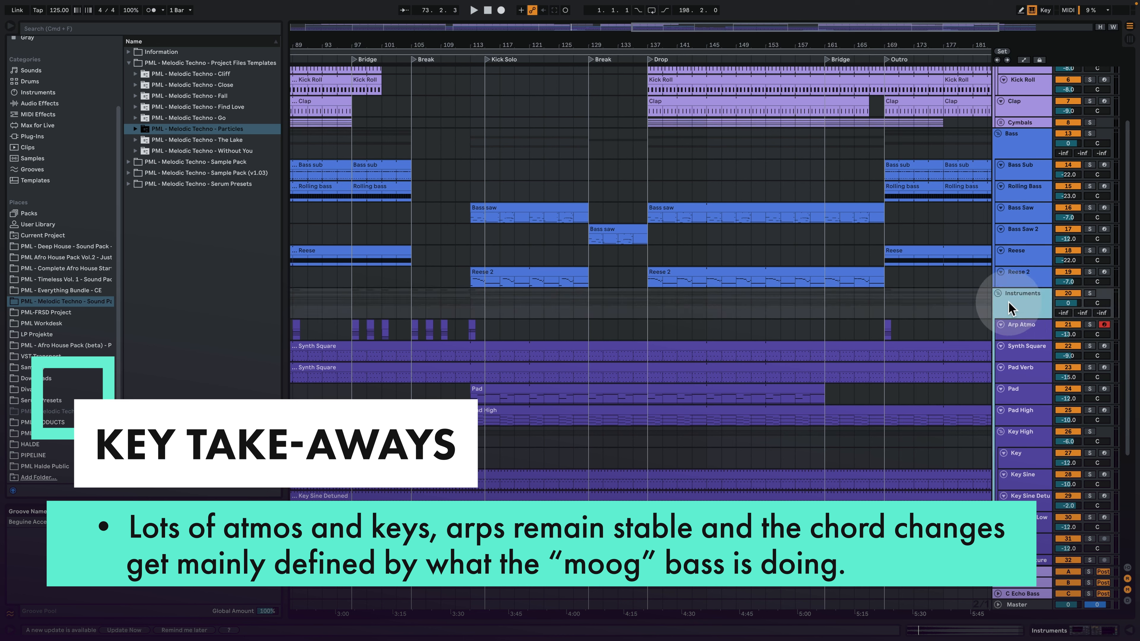
pyautogui.click(653, 328)
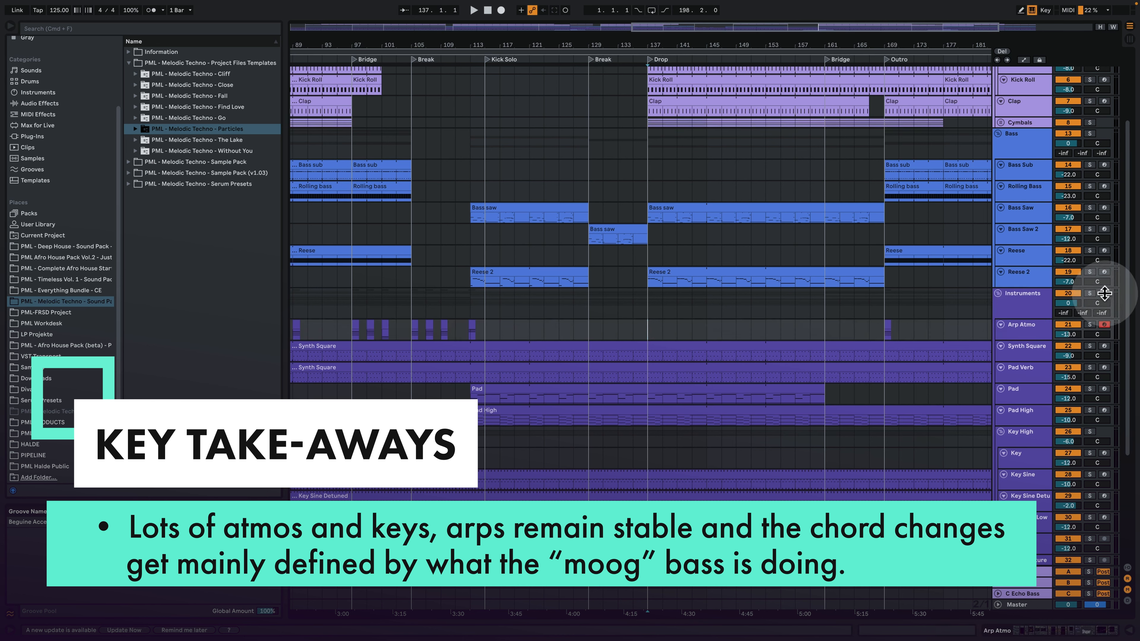
pyautogui.click(1089, 294)
pyautogui.press('space')
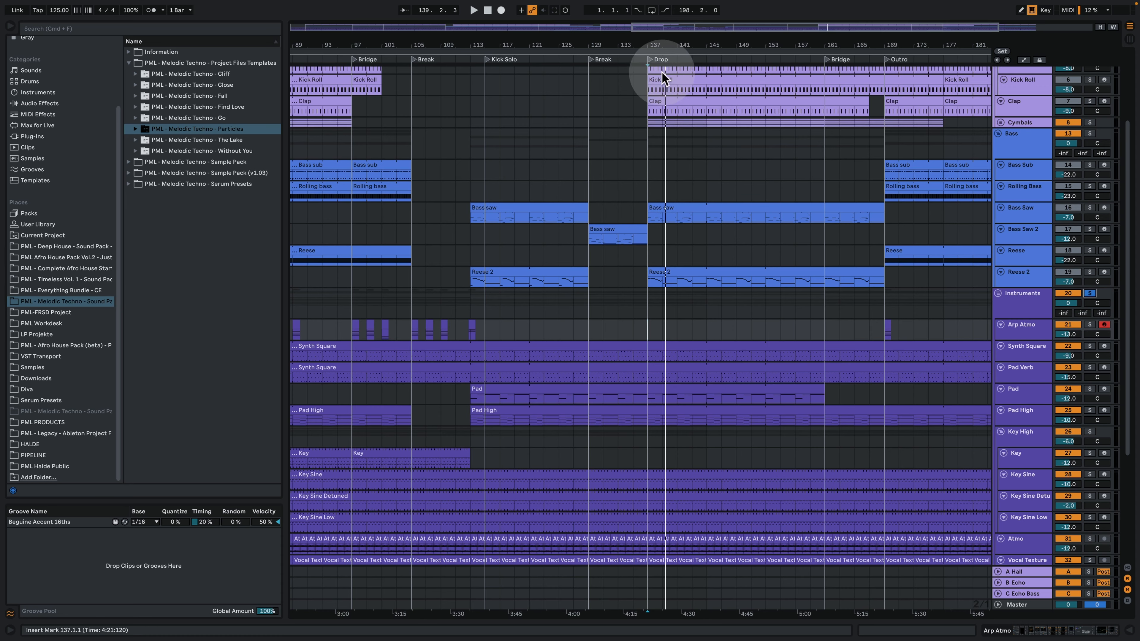
# Enlarge the Bass Saw track and play from bar 137 with it soloed alongside the Instruments group.
pyautogui.moveTo(670, 46); pyautogui.dragTo(674, 77)
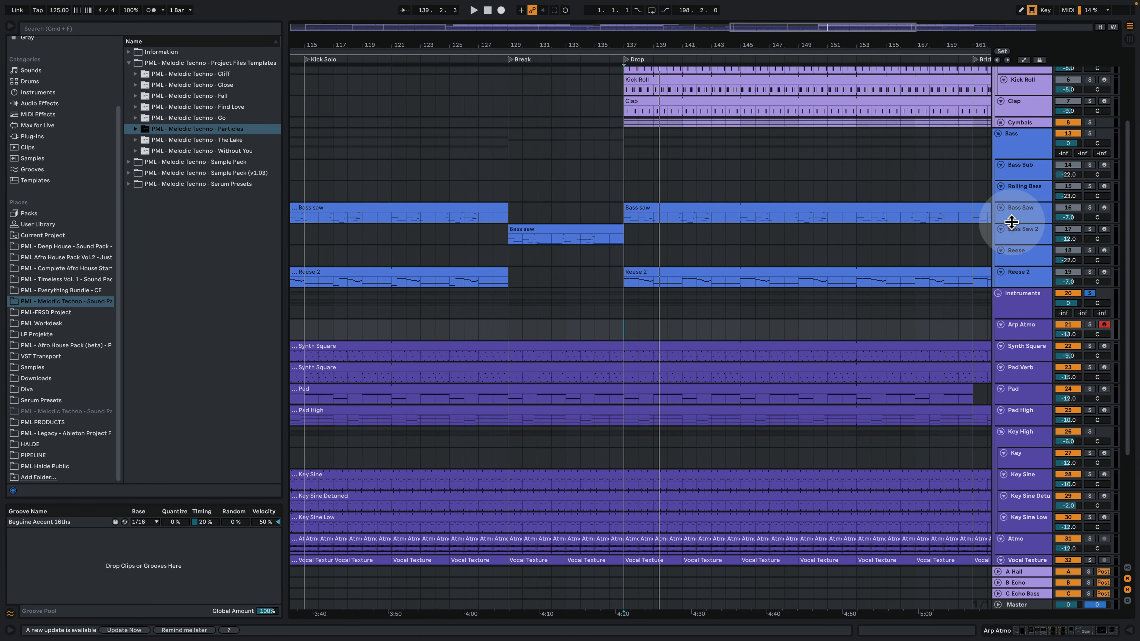
pyautogui.moveTo(1012, 221); pyautogui.dragTo(1013, 262)
pyautogui.press('space')
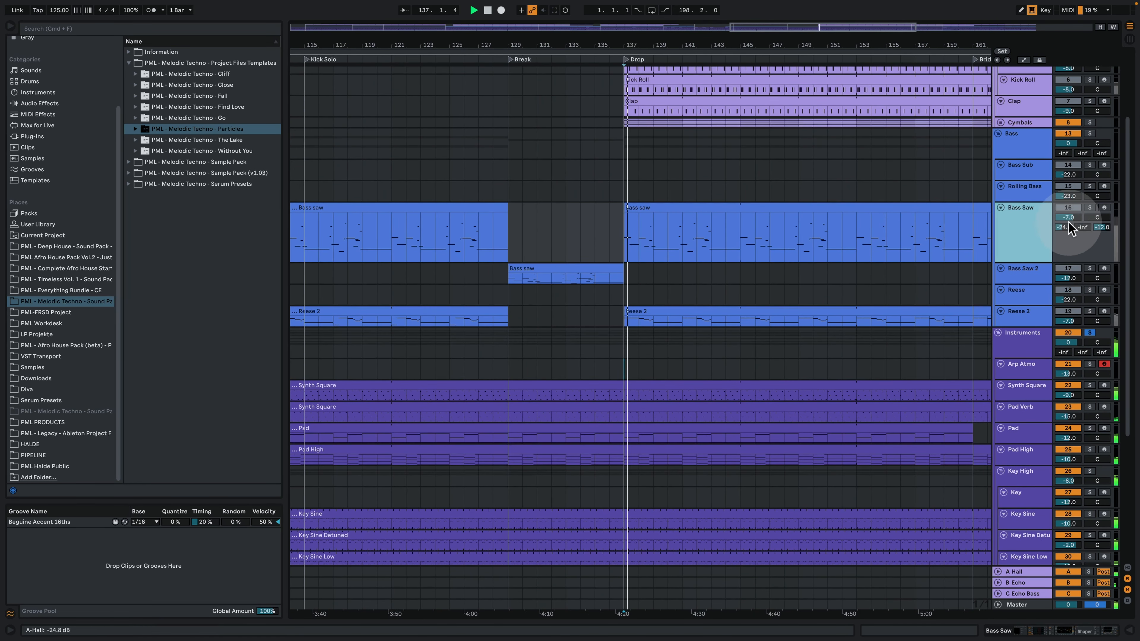
pyautogui.click(1090, 208)
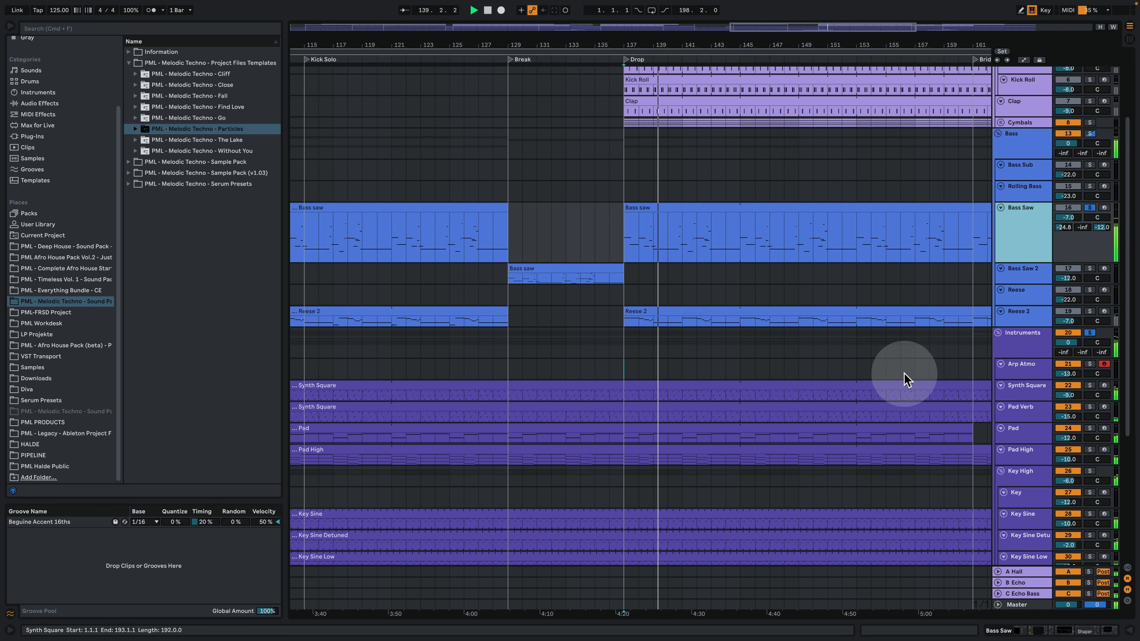
# Show the Bass Saw track's devices and enlarge the track further to examine its descending notes from bar 137.
pyautogui.moveTo(663, 46); pyautogui.dragTo(626, 52)
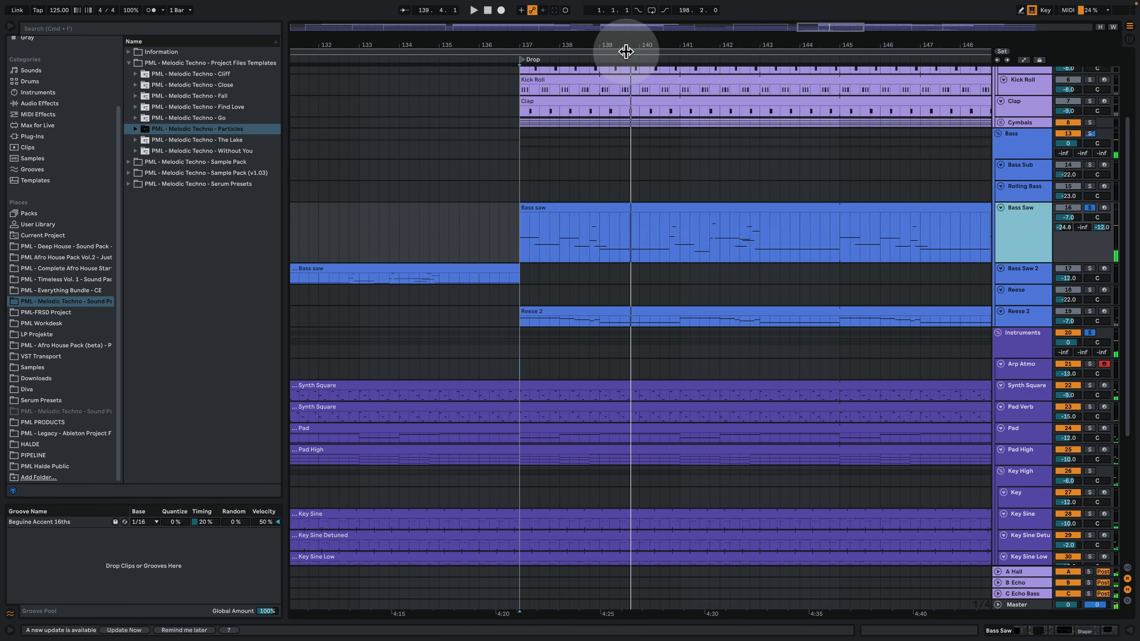
pyautogui.doubleClick(1016, 220)
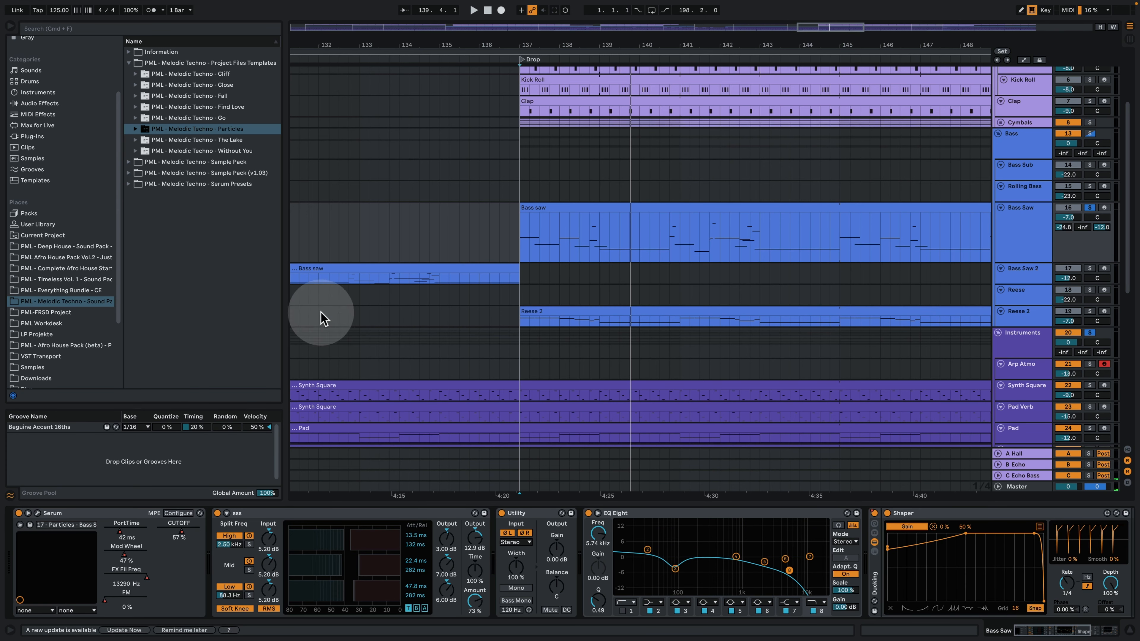
pyautogui.moveTo(1019, 262); pyautogui.dragTo(1020, 312)
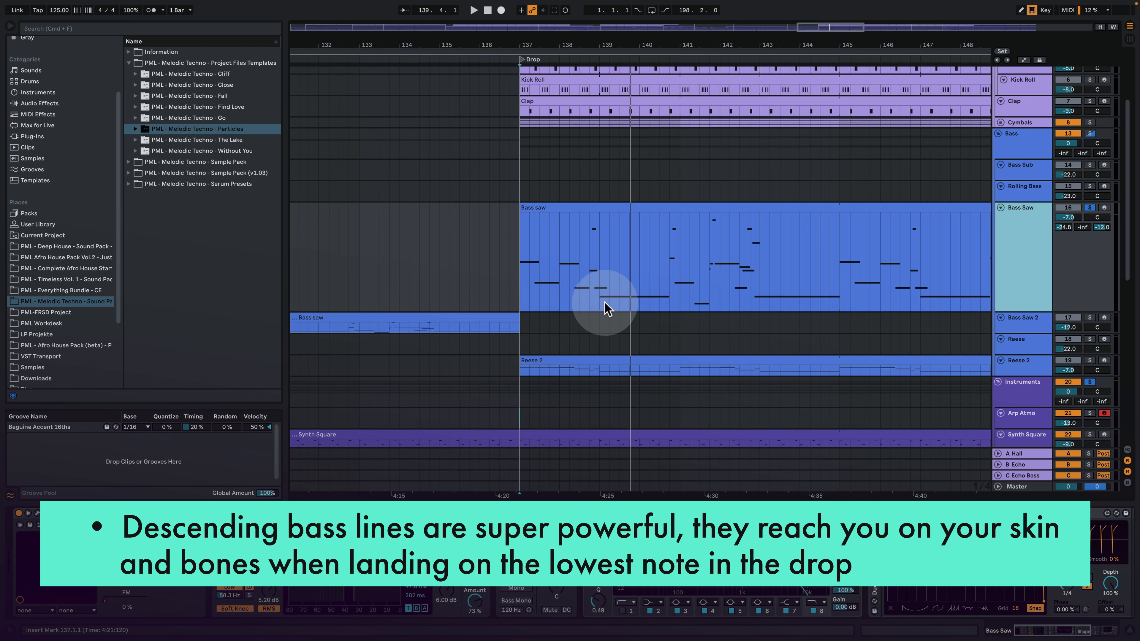
# Play the Bass Saw and Instruments together from bar 141 to hear the bass line, and stop playback.
pyautogui.click(689, 255)
pyautogui.press('space')
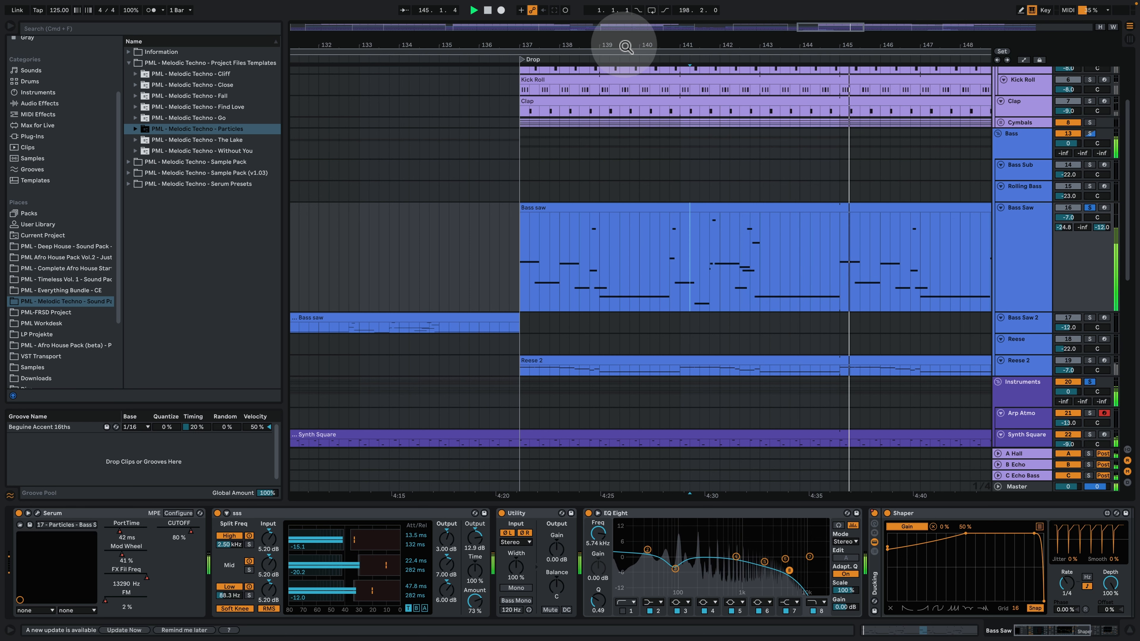
pyautogui.moveTo(625, 46); pyautogui.dragTo(439, 43)
pyautogui.press('space')
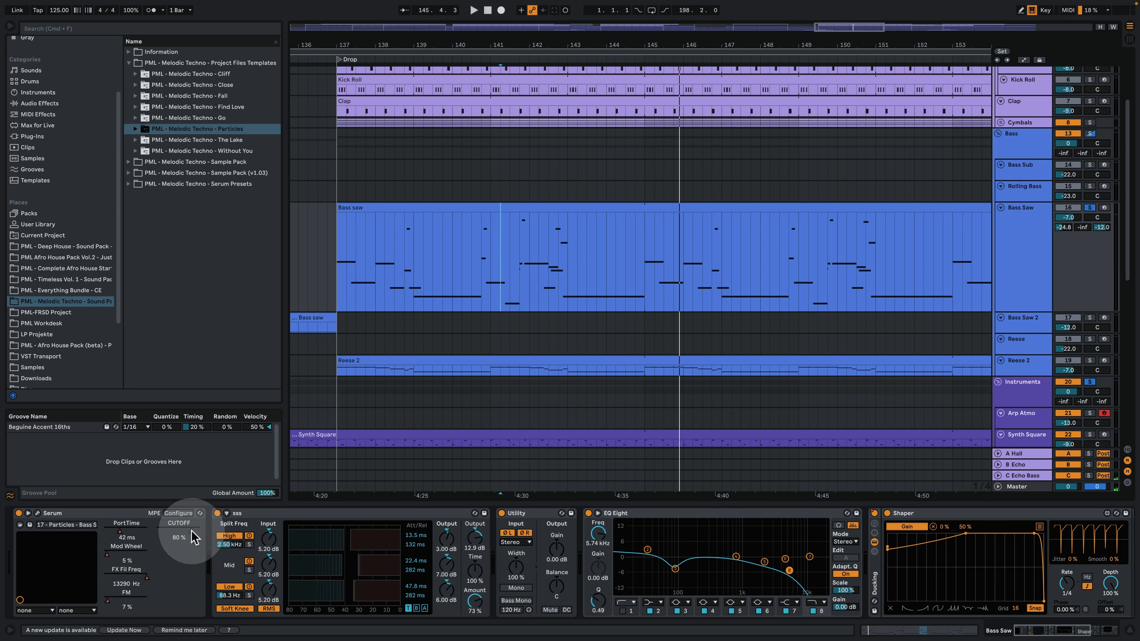
# Unfold the Cymbals group and show the devices of the Closed HH Serum and Closed HH Swing tracks.
pyautogui.scroll(5, 491, 252)
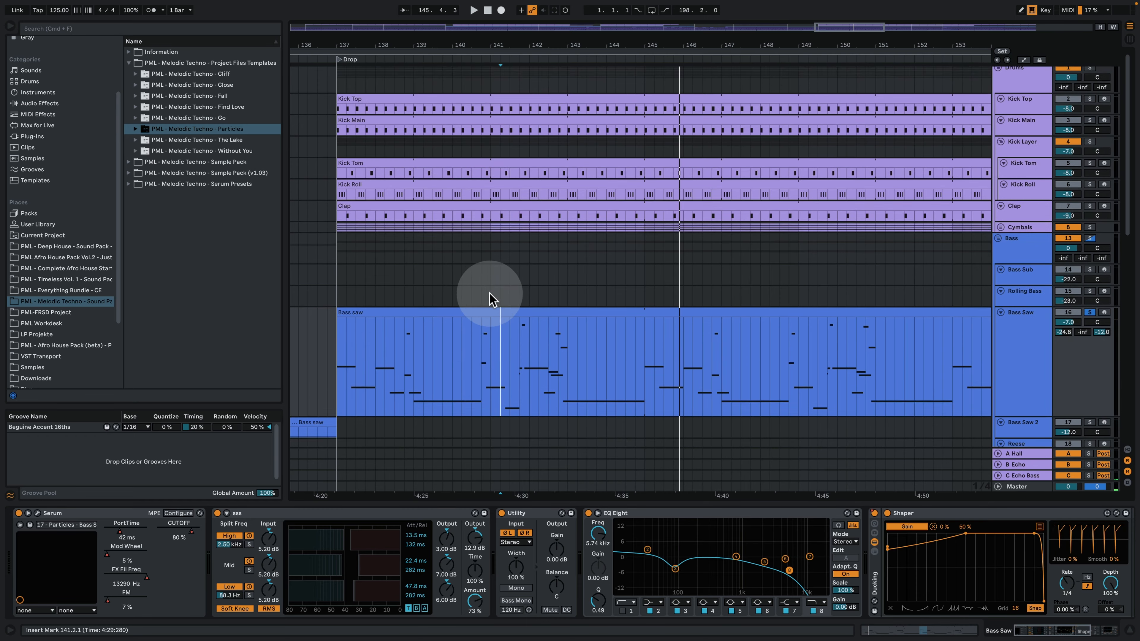
pyautogui.click(1001, 232)
pyautogui.scroll(-5, 1033, 352)
pyautogui.click(1020, 360)
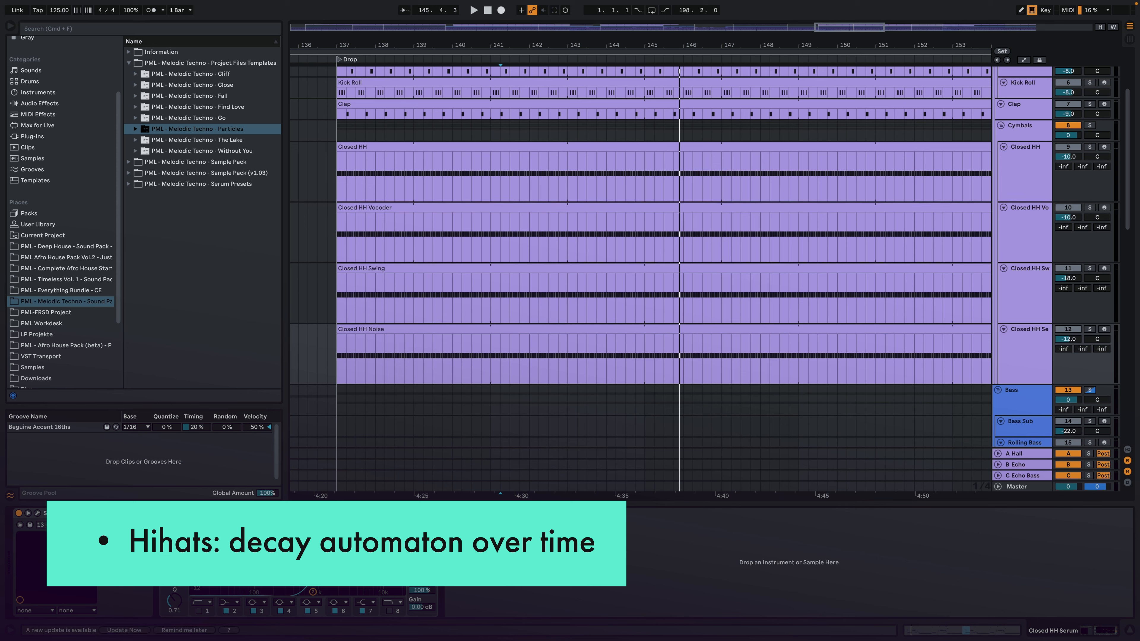
pyautogui.click(1028, 288)
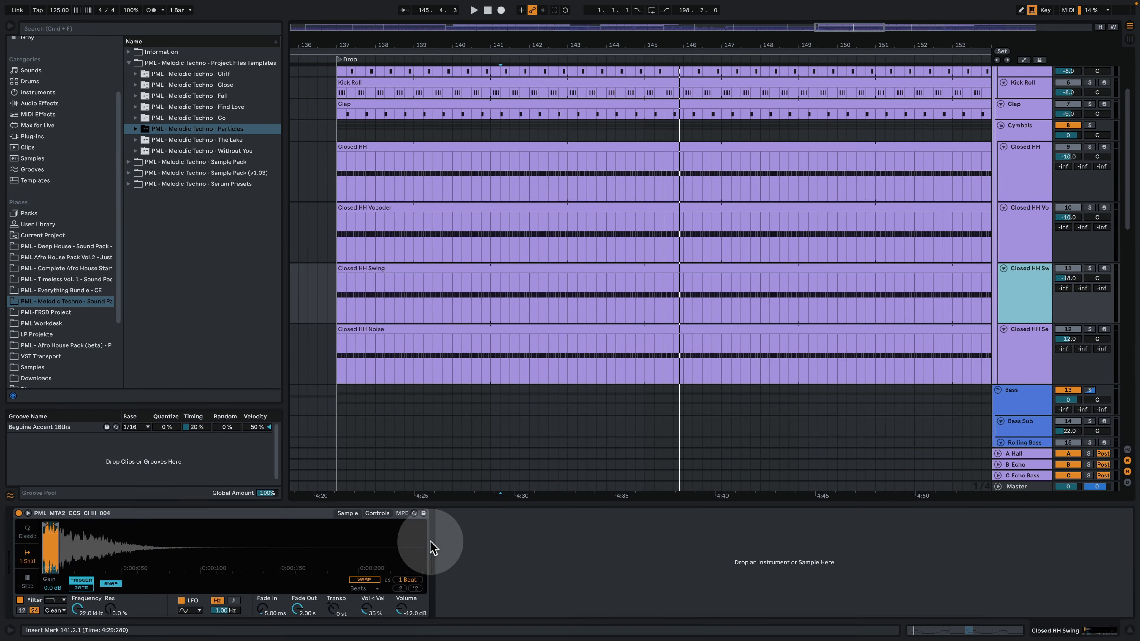
# Show the Closed HH Vocoder devices and play from bar 141 with the Cymbals group soloed to check the decay automation.
pyautogui.click(1020, 233)
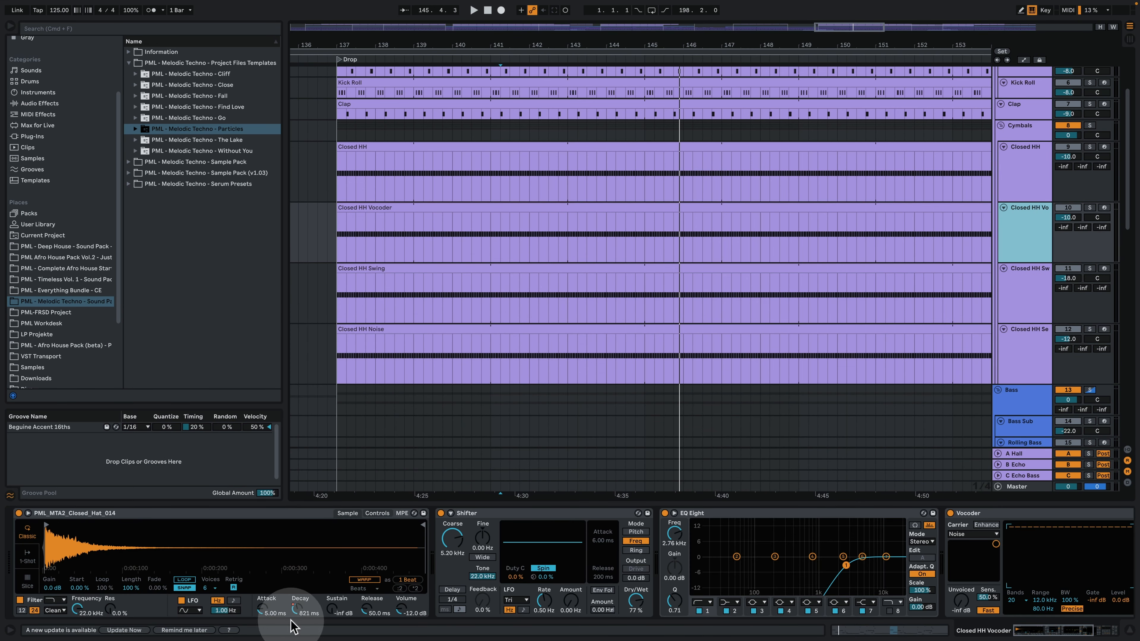
pyautogui.press('space')
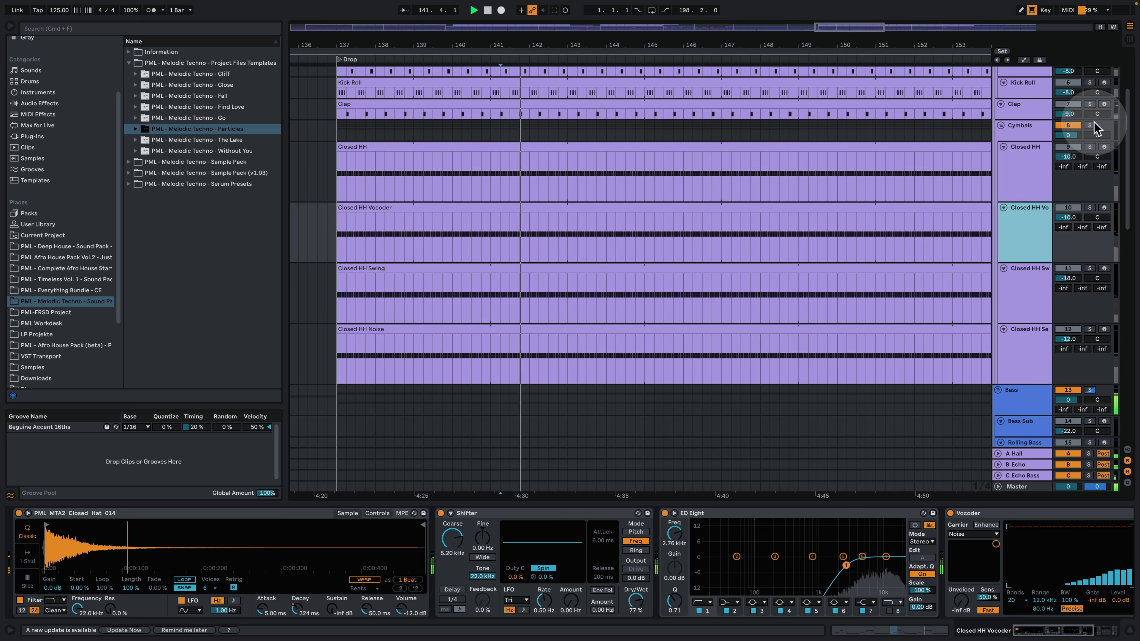
pyautogui.click(1090, 126)
# Play the soloed Arp Atmo track from its clips at 109.1.1 and 112.4.1.
pyautogui.moveTo(548, 44); pyautogui.dragTo(542, 33)
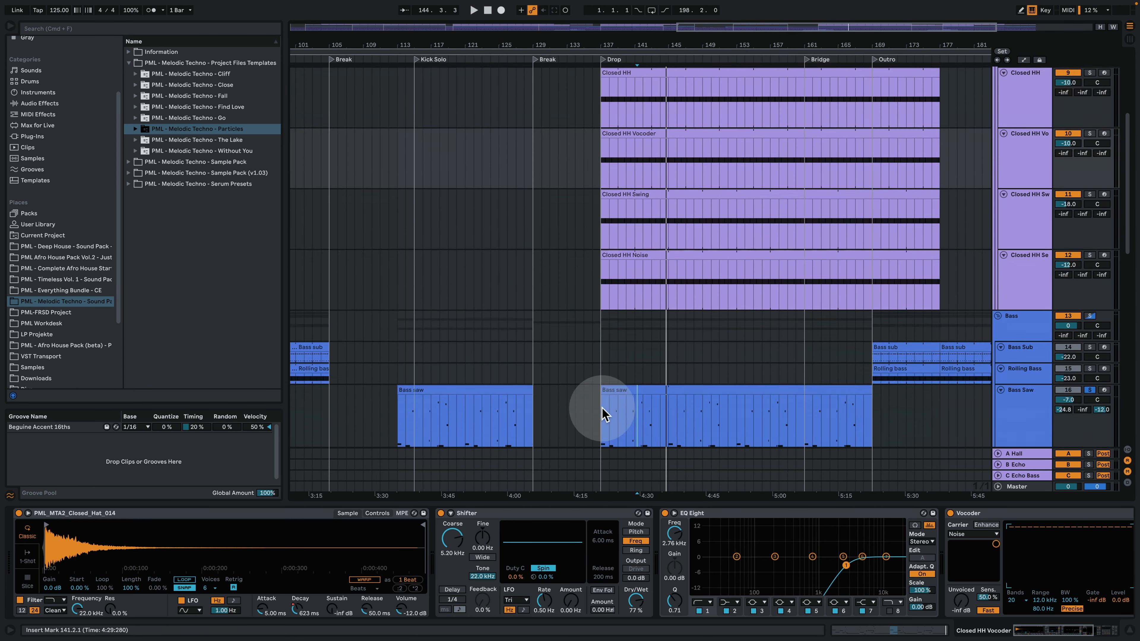
pyautogui.scroll(-5, 603, 409)
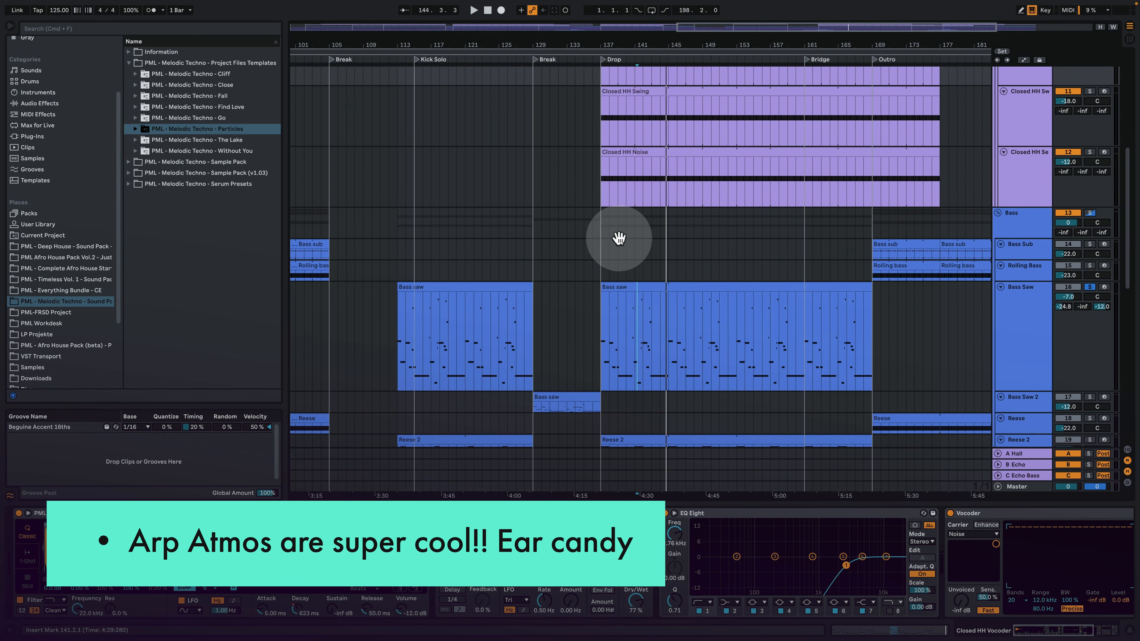
pyautogui.scroll(-5, 611, 239)
pyautogui.click(367, 280)
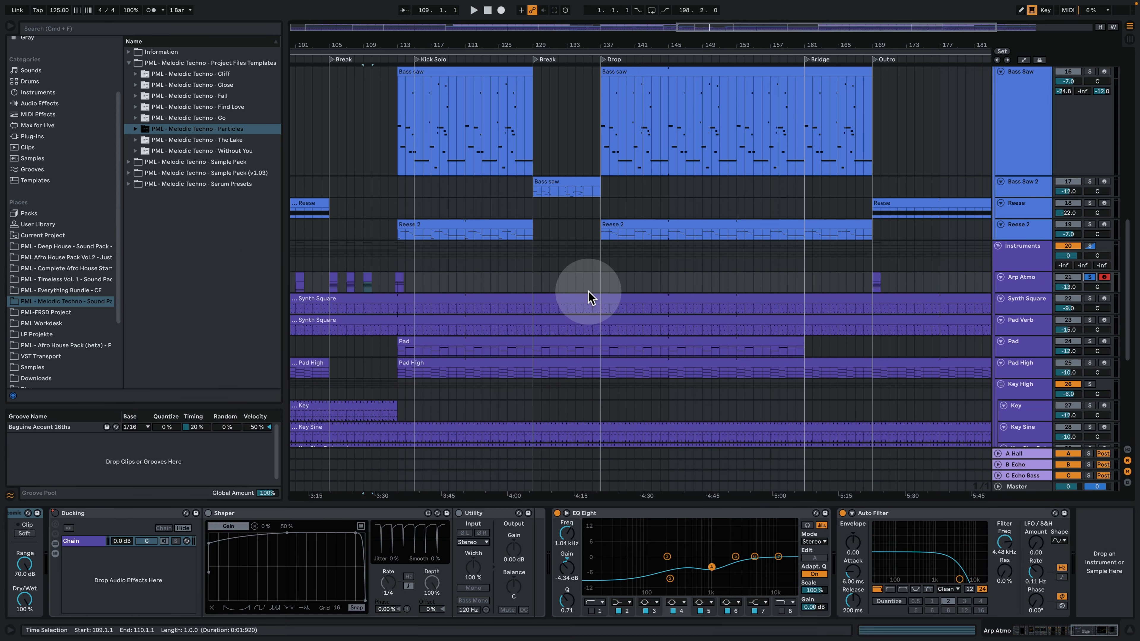
pyautogui.press('space')
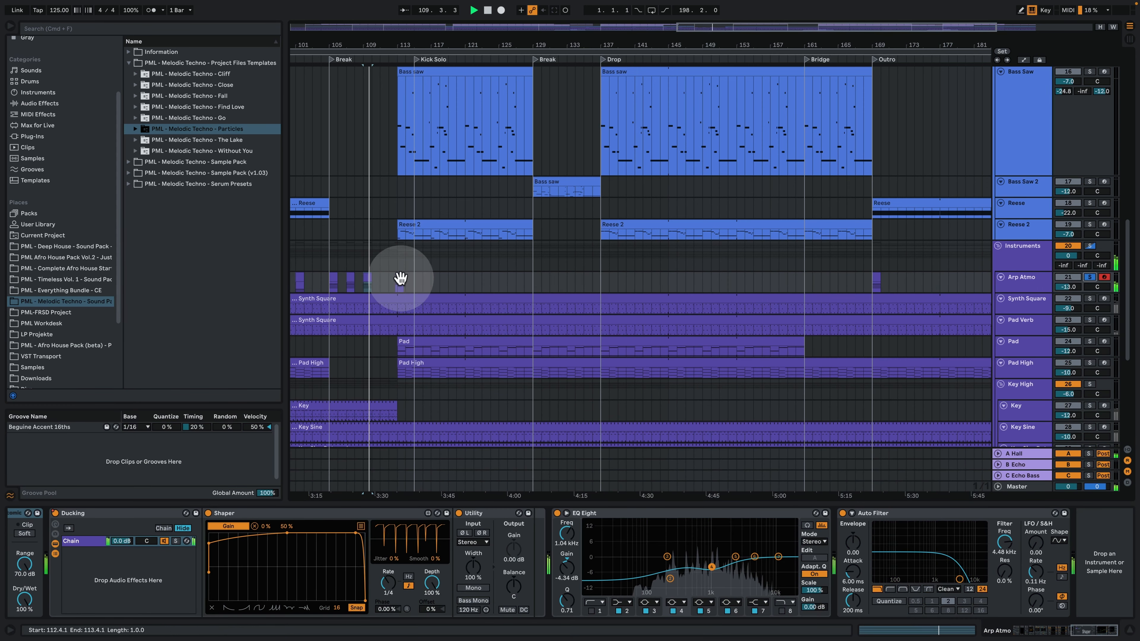
pyautogui.click(399, 280)
pyautogui.press('space')
pyautogui.press('space')
pyautogui.press('space')
# Play the Arp Atmo clip at bar 107 and enlarge the track to see its chord notes.
pyautogui.moveTo(377, 43); pyautogui.dragTo(547, 94)
pyautogui.click(424, 279)
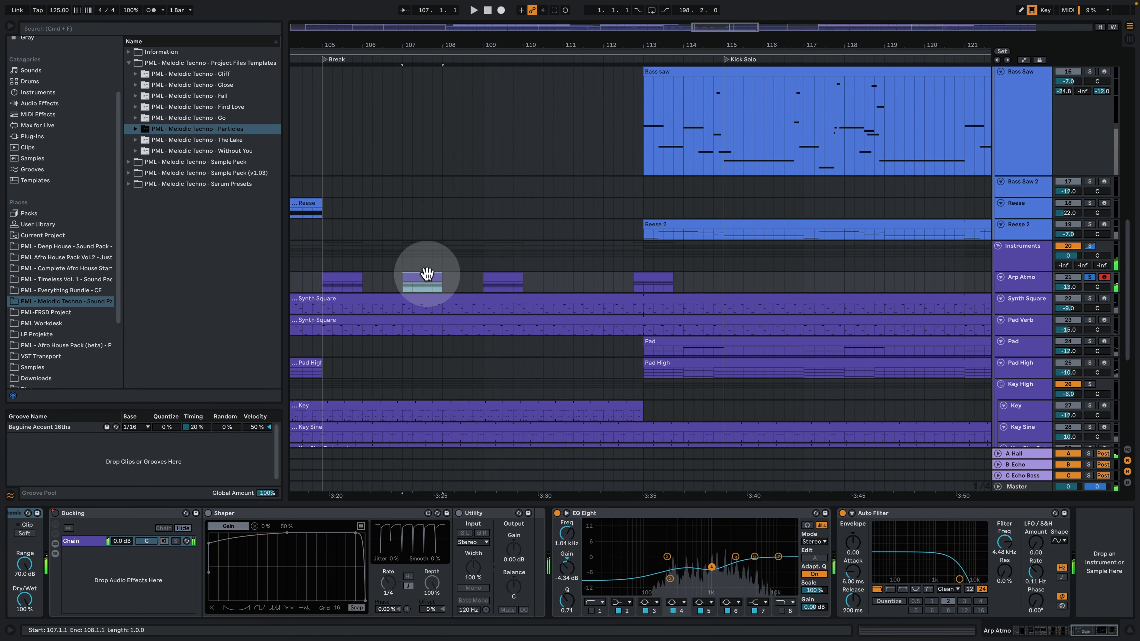
pyautogui.moveTo(1028, 291); pyautogui.dragTo(1008, 382)
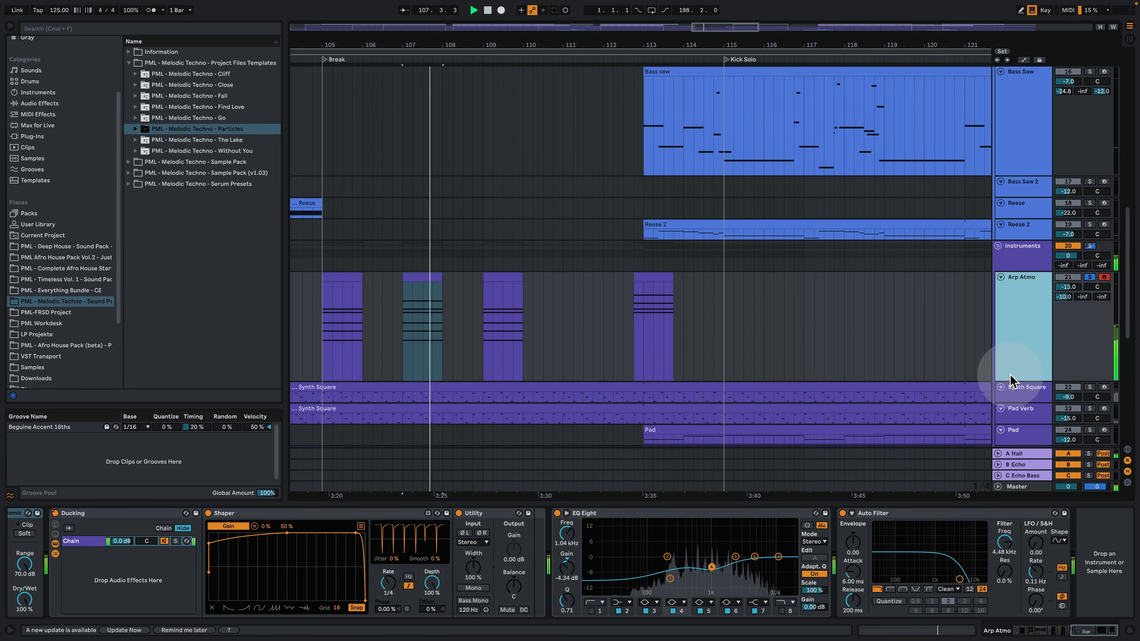
pyautogui.click(336, 336)
# Play Arp Atmo from bar 101 and show the start of its device chain with the Arpeggiator and Serum.
pyautogui.moveTo(547, 46); pyautogui.dragTo(548, 13)
pyautogui.click(436, 343)
pyautogui.press('space')
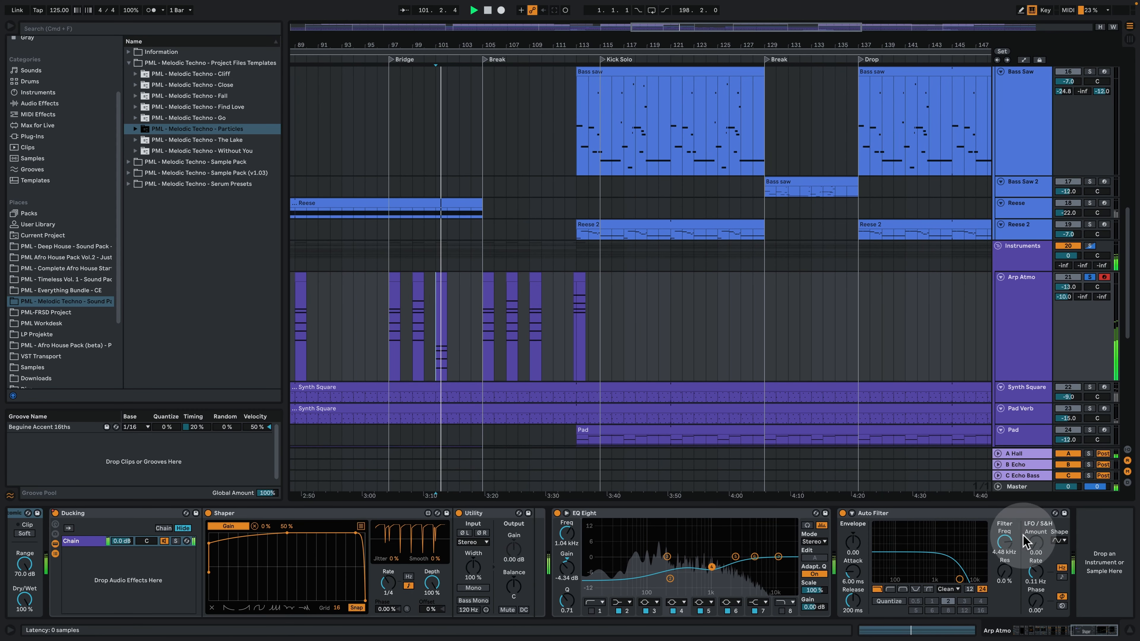
pyautogui.moveTo(1095, 630); pyautogui.dragTo(968, 627)
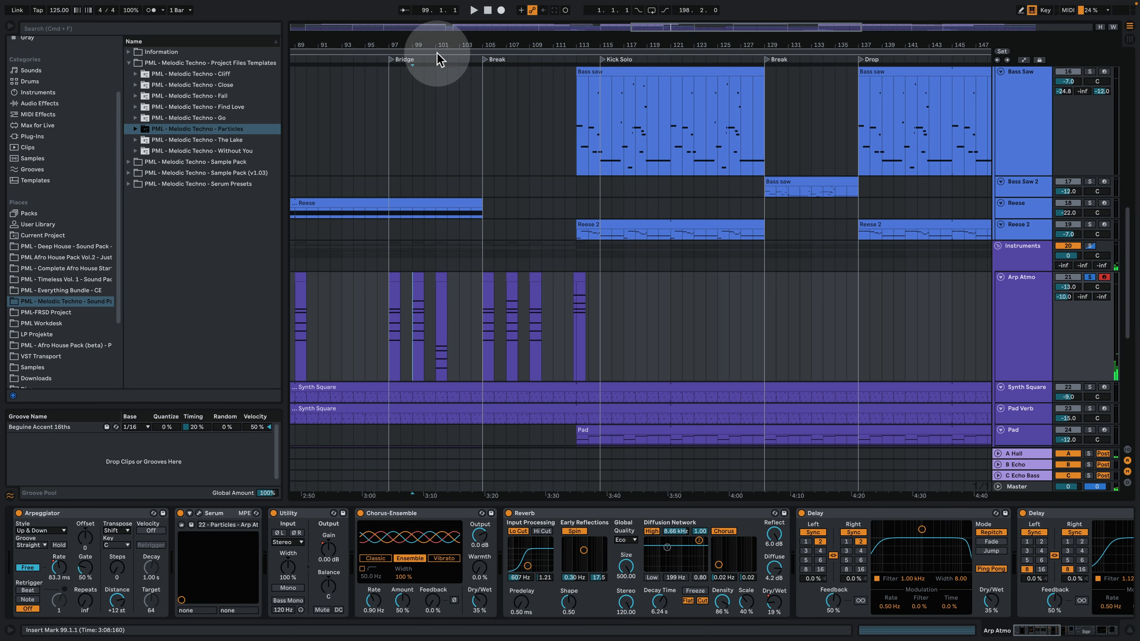
# Compare the Arp Atmo clips at bars 101, 99 and 105 by playing each of them.
pyautogui.moveTo(439, 27); pyautogui.dragTo(437, 368)
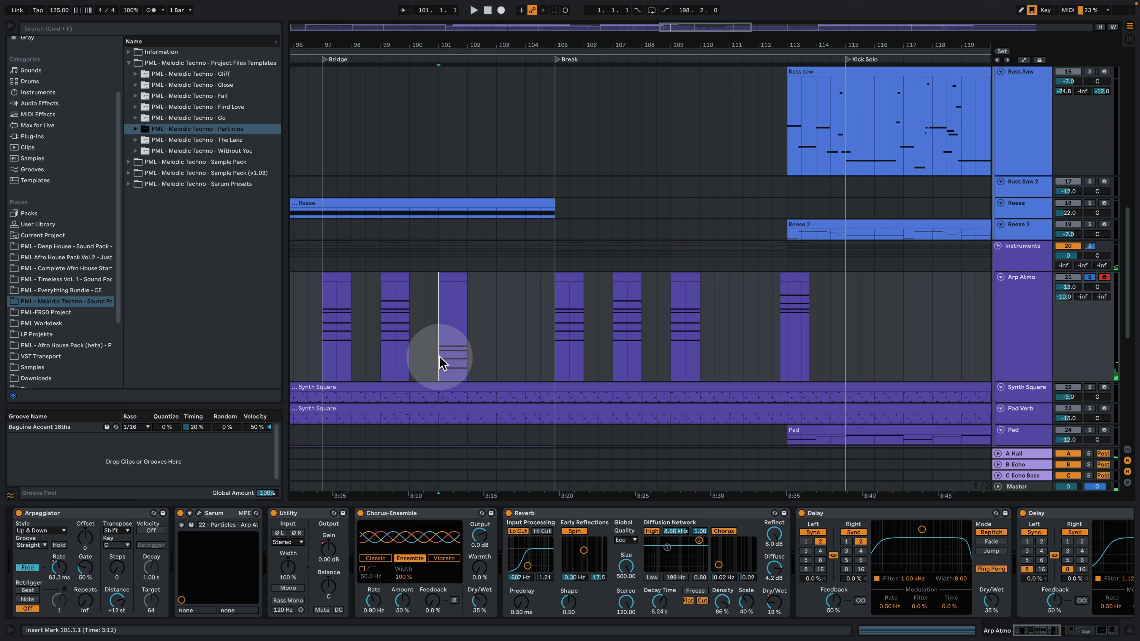
pyautogui.press('space')
pyautogui.click(383, 315)
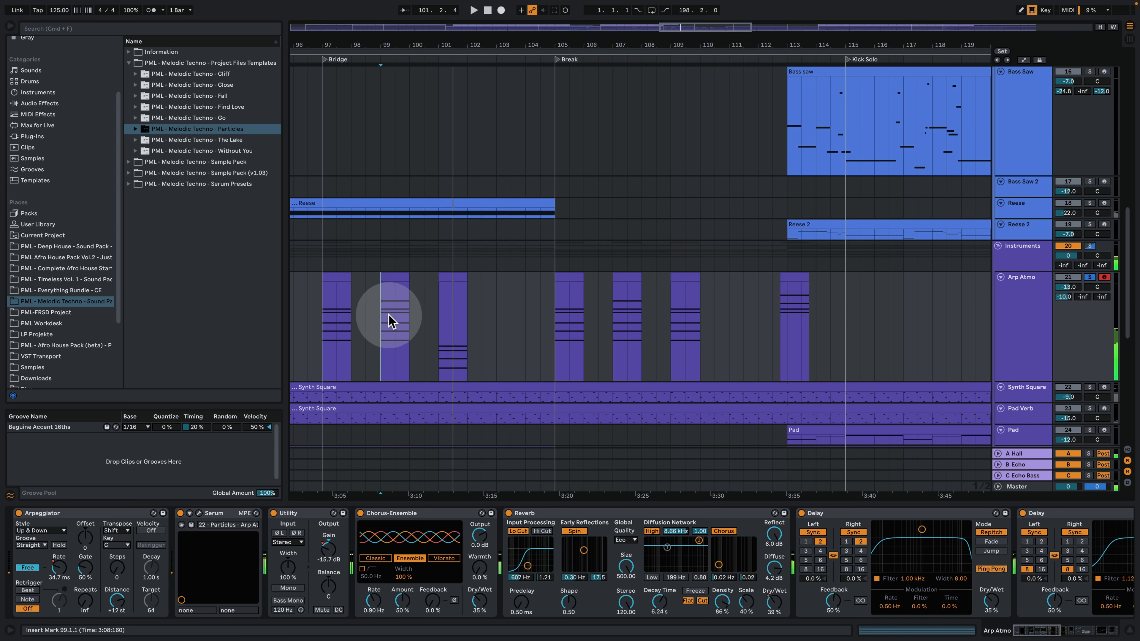
pyautogui.press('space')
pyautogui.press('space')
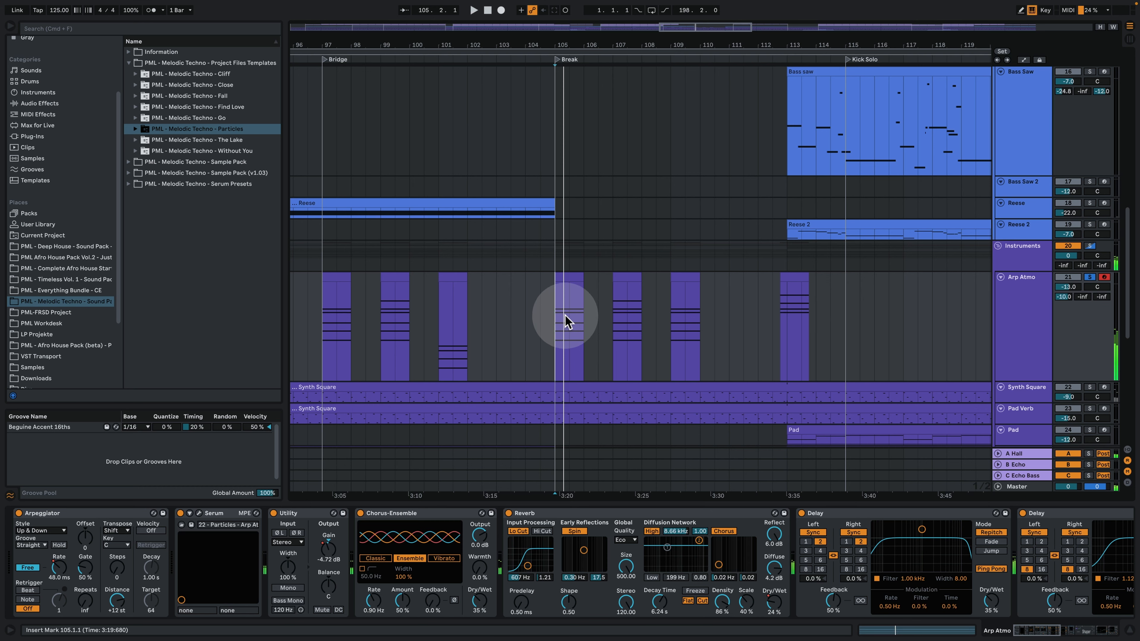
# Solo the Synth Square track and play it from the Break at bar 105, with its devices shown.
pyautogui.scroll(-5, 620, 310)
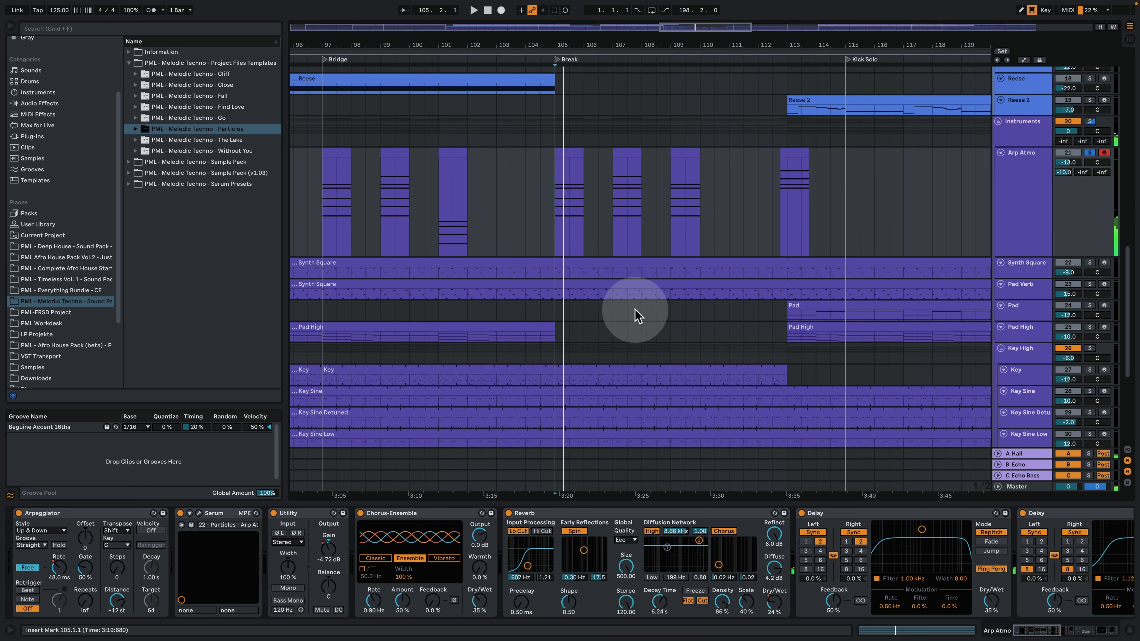
pyautogui.moveTo(730, 47); pyautogui.dragTo(603, 14)
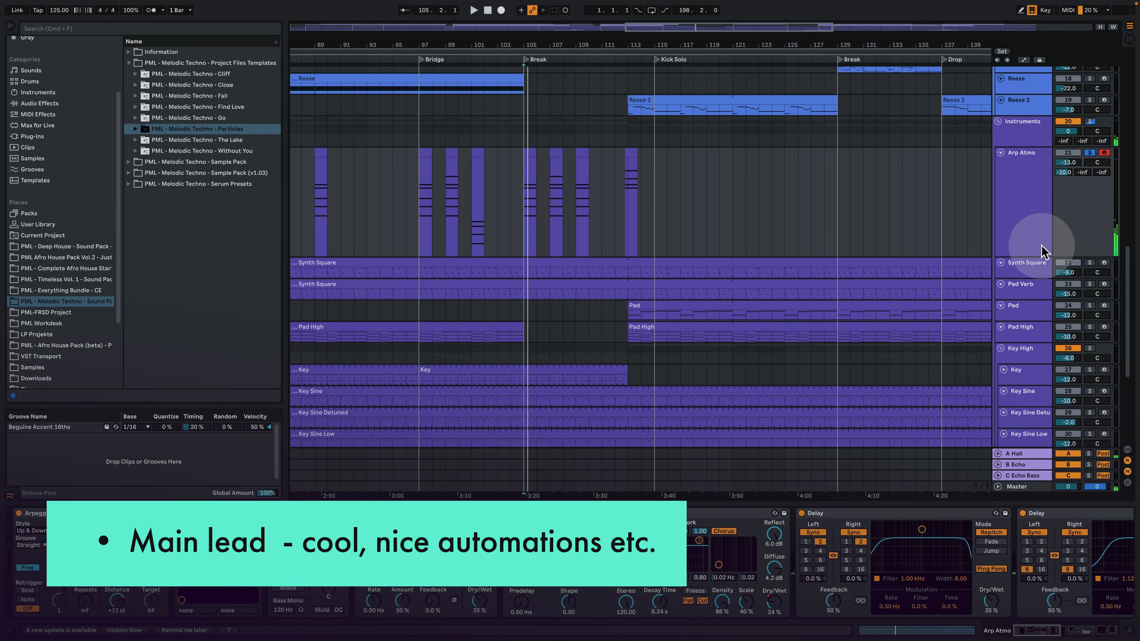
pyautogui.scroll(3, 1001, 297)
pyautogui.scroll(-1, 987, 310)
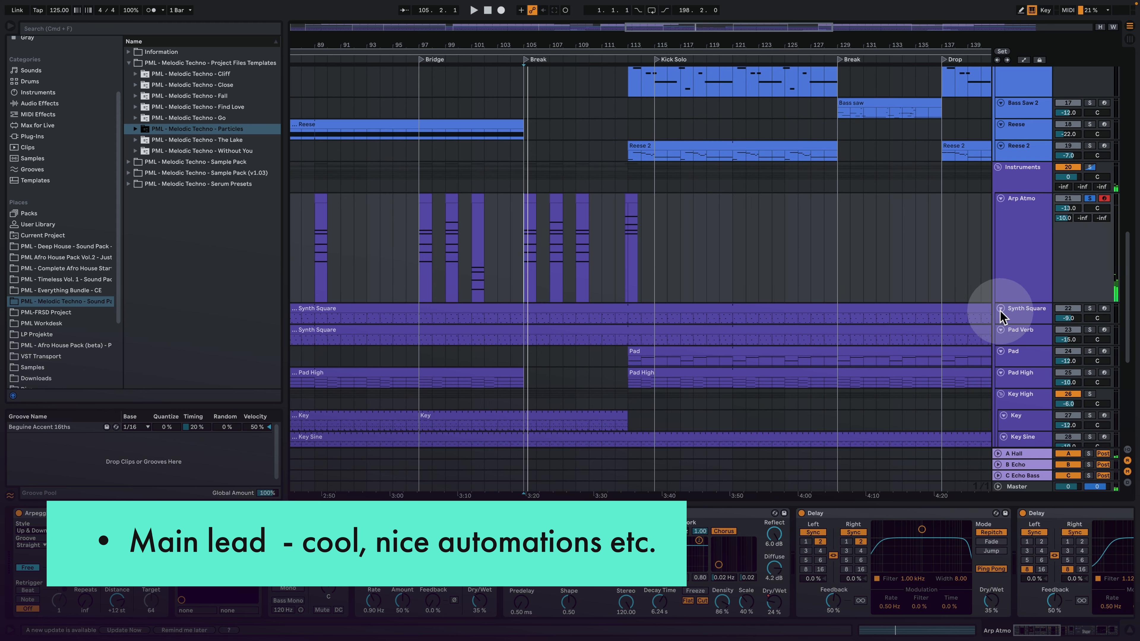
pyautogui.click(1072, 311)
pyautogui.click(1090, 308)
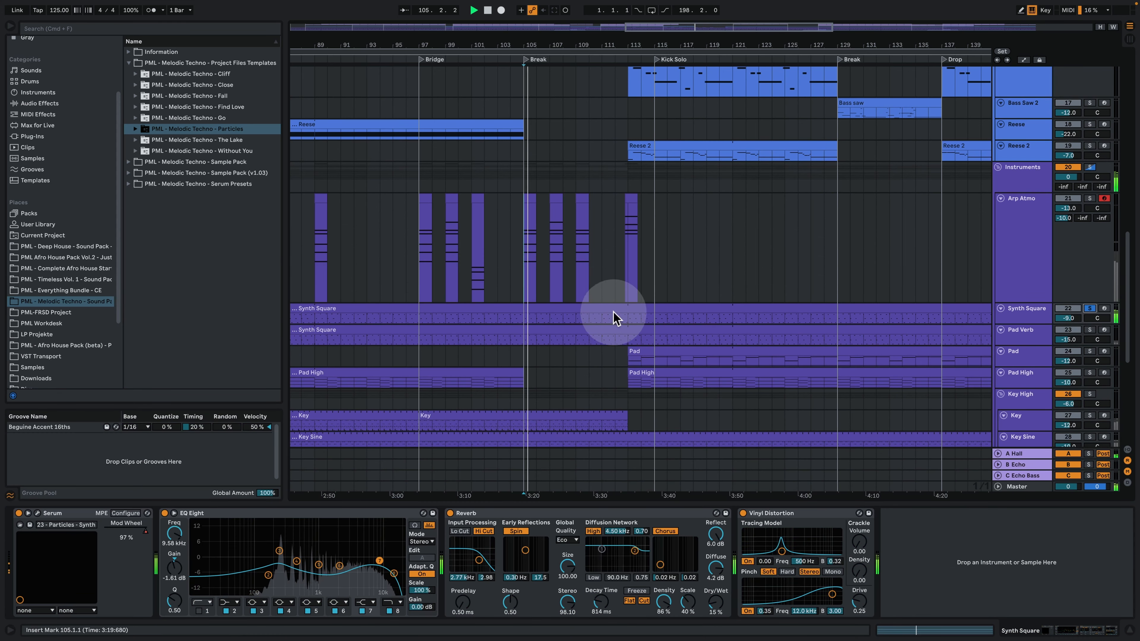
pyautogui.press('space')
pyautogui.click(1019, 317)
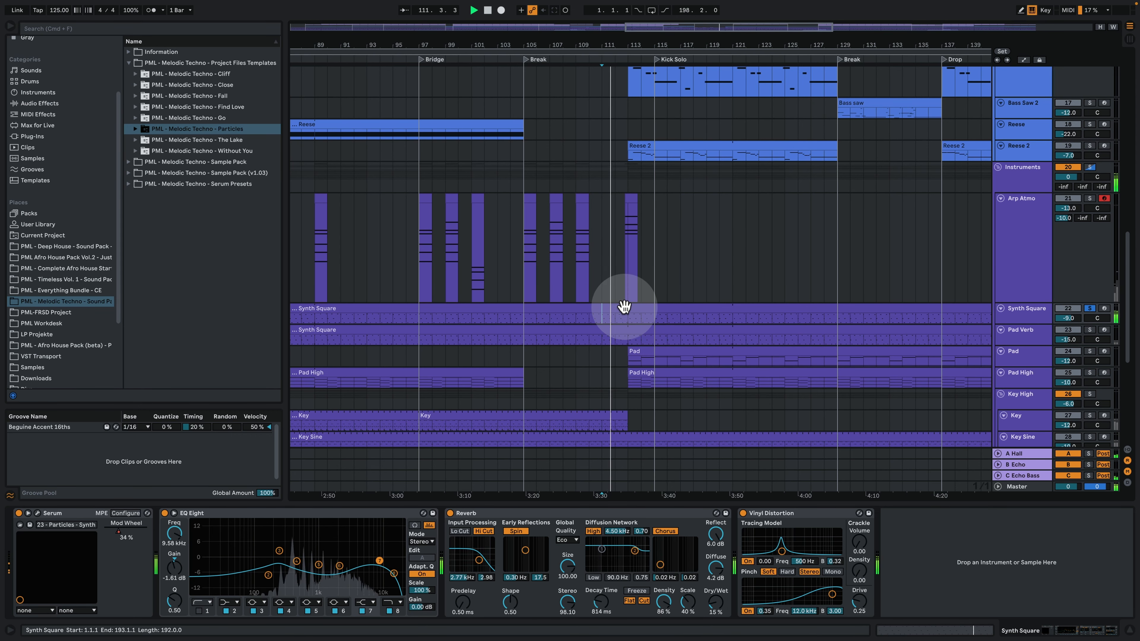
# Open the Synth Square clip's notes, select the pattern from 1.3.4 to 9.1.1, and return to the track's devices.
pyautogui.doubleClick(599, 322)
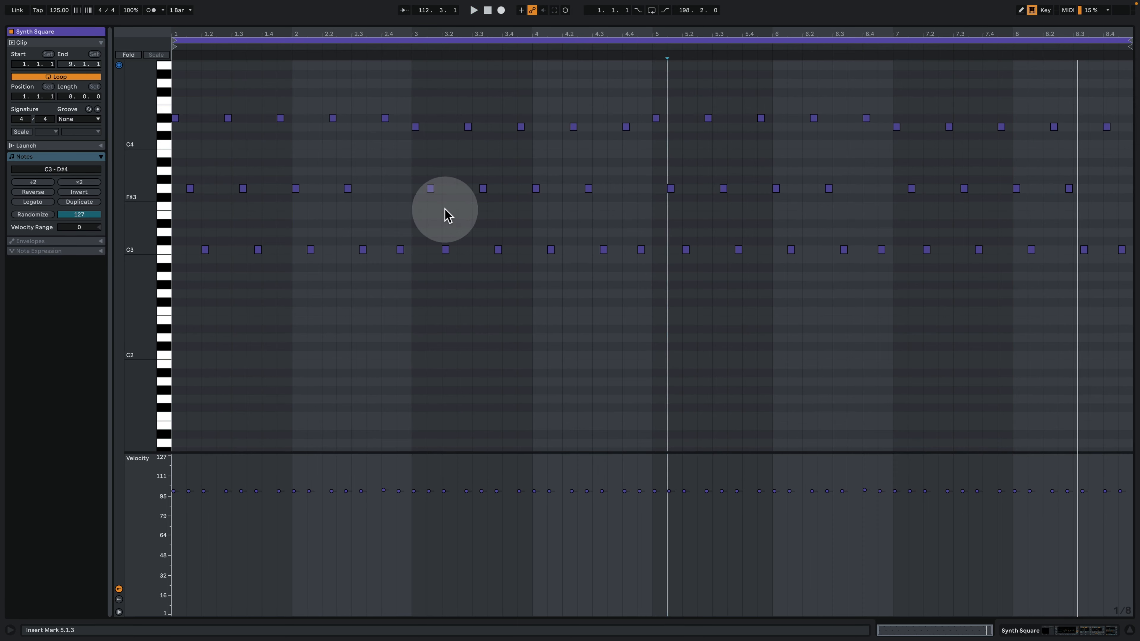
pyautogui.scroll(5, 479, 346)
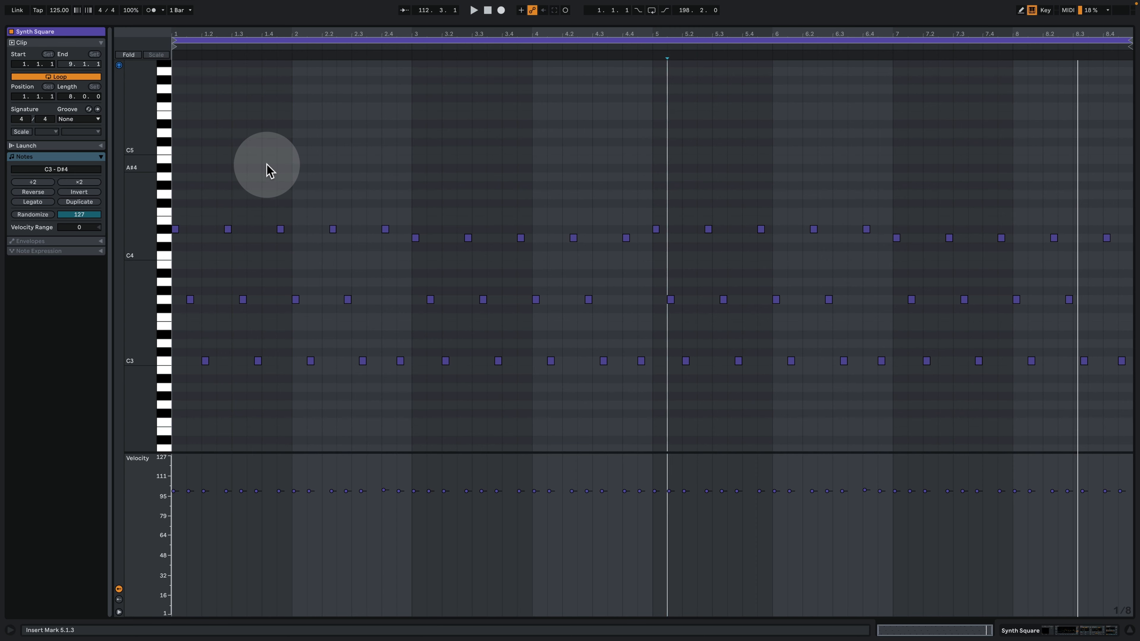
pyautogui.moveTo(263, 163); pyautogui.dragTo(1129, 419)
pyautogui.click(1075, 630)
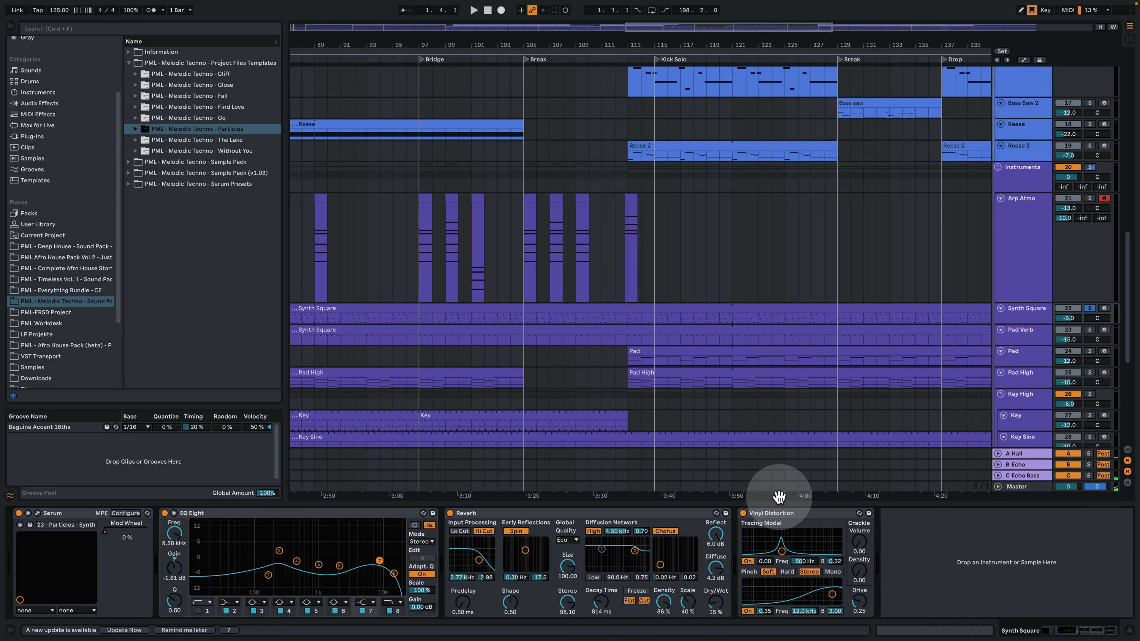
# Solo the Key High group and play it from the Break at bar 105.
pyautogui.scroll(-5, 705, 341)
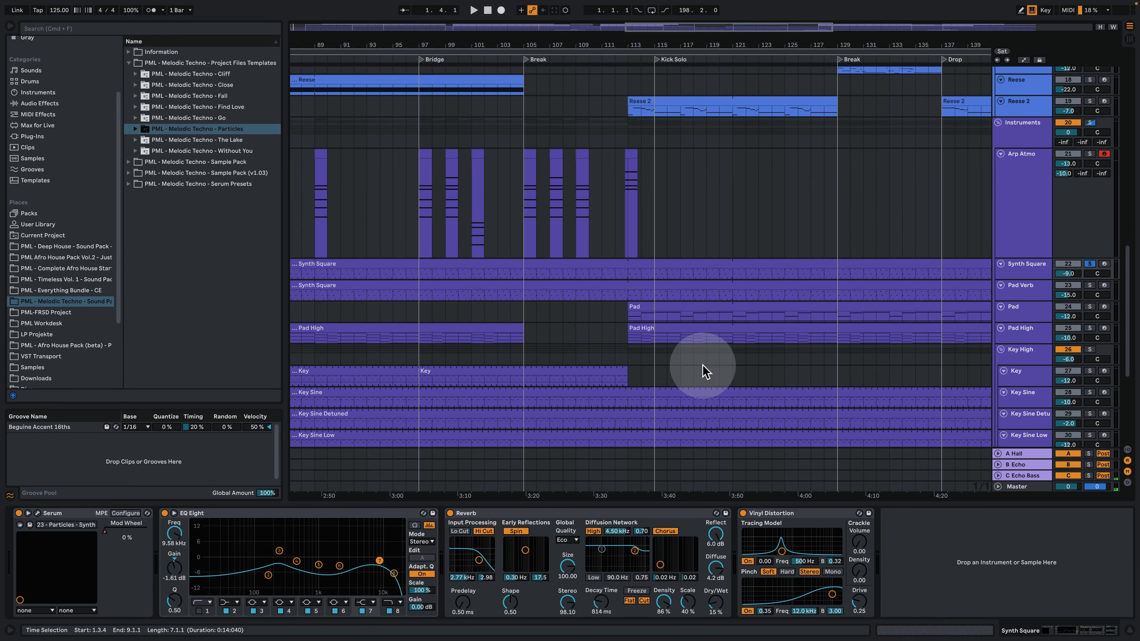
pyautogui.scroll(-1, 687, 386)
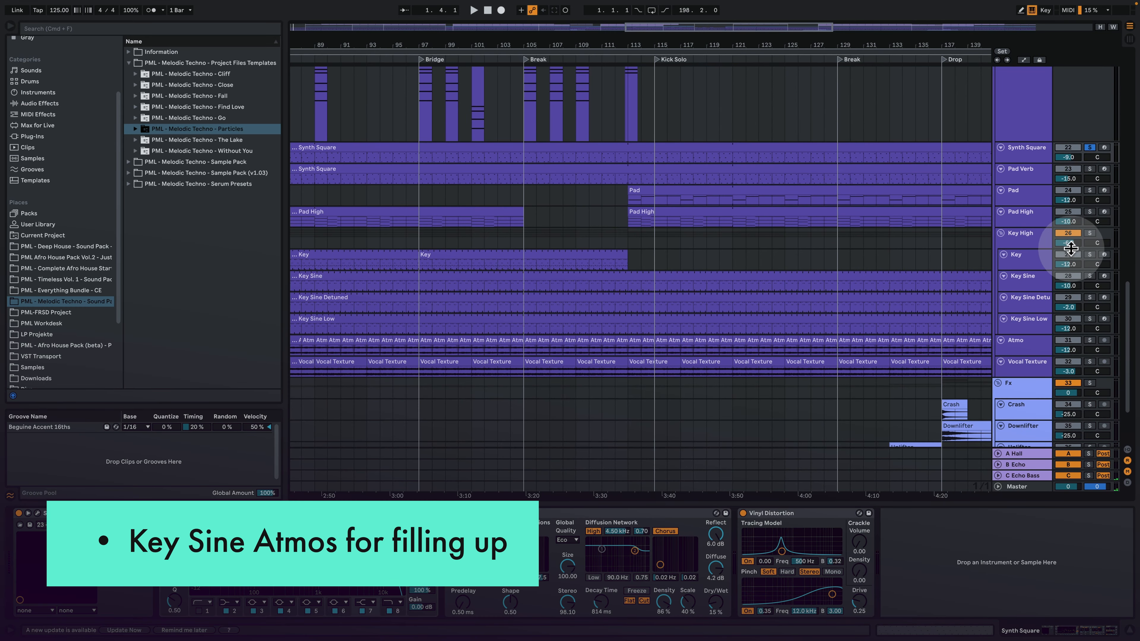
pyautogui.click(1043, 241)
pyautogui.click(1091, 233)
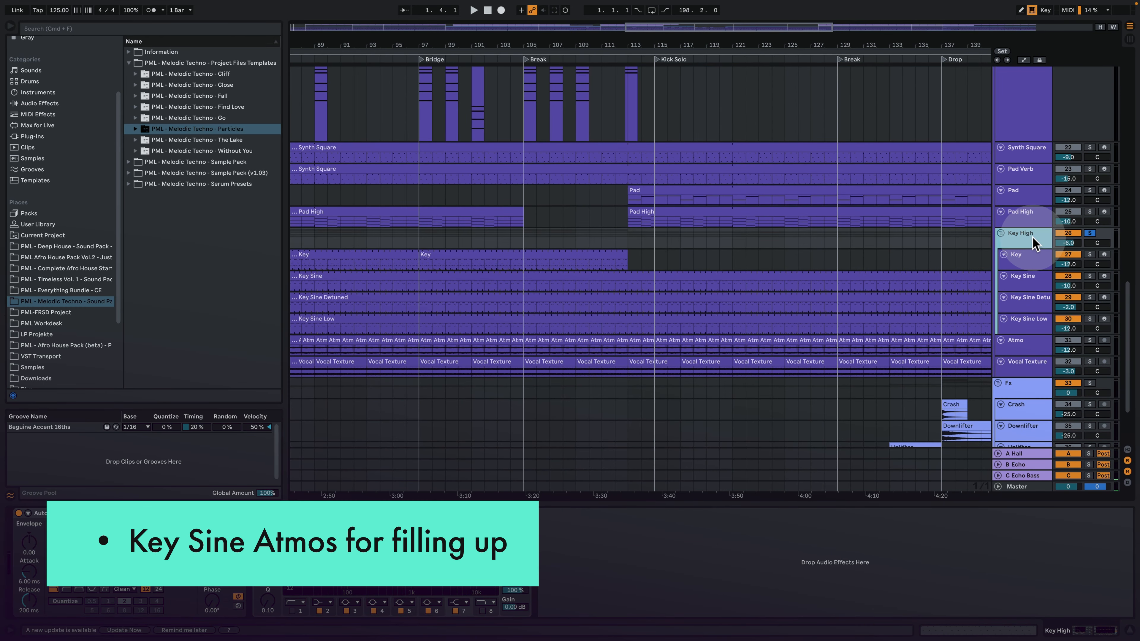
pyautogui.click(682, 255)
pyautogui.press('space')
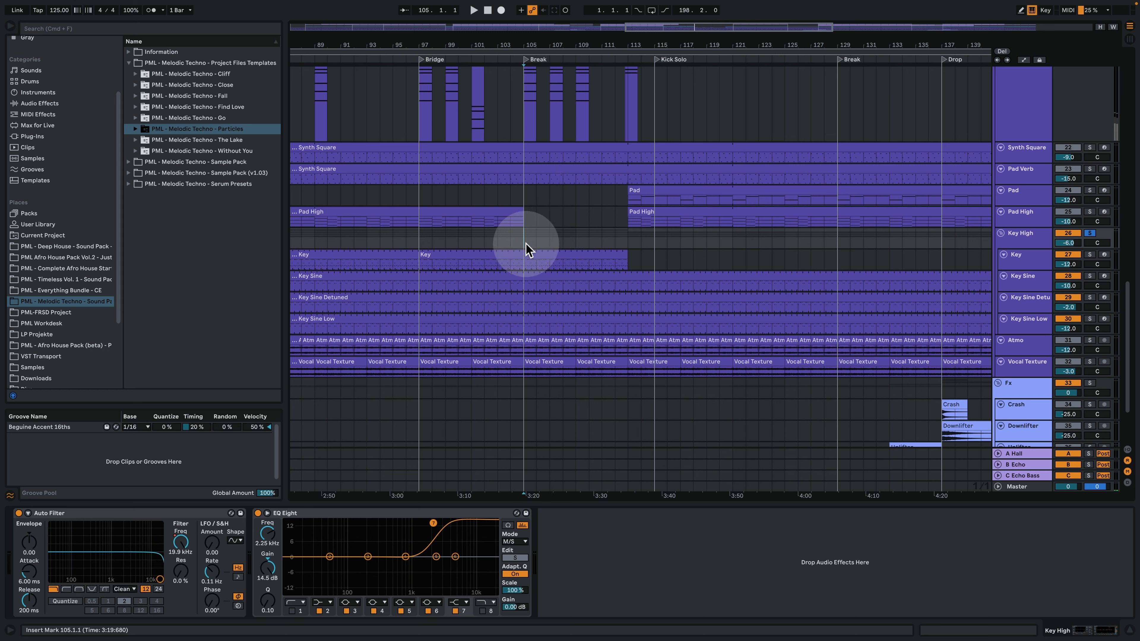
pyautogui.press('space')
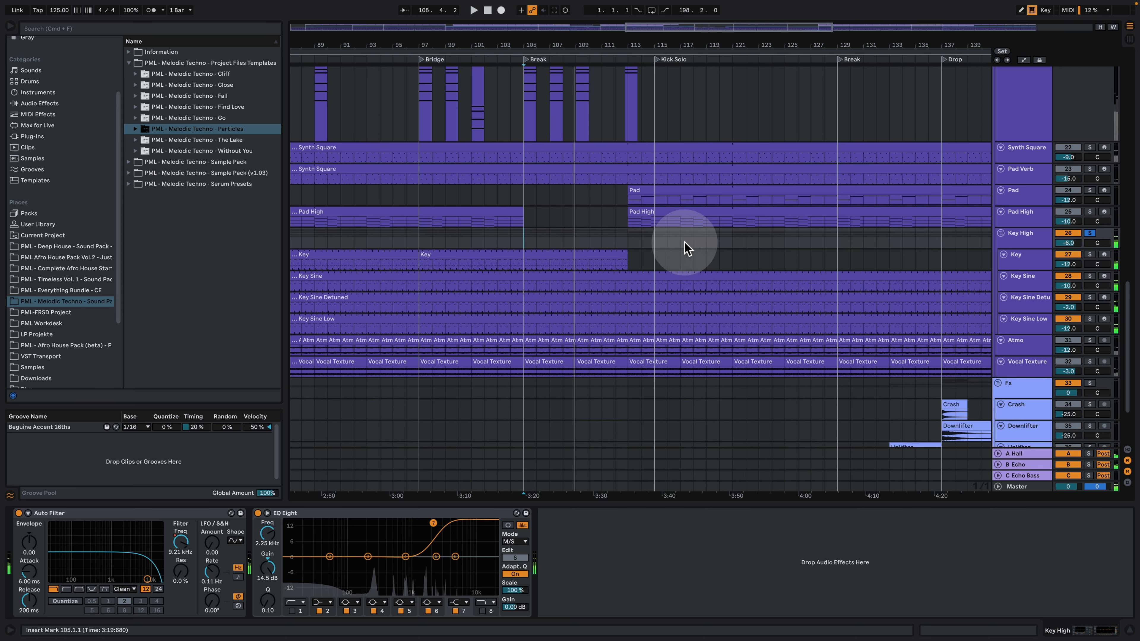
# Go back to the drum tracks around the Drop at bar 137 and fold the Cymbals group.
pyautogui.scroll(8, 691, 279)
pyautogui.scroll(7, 775, 344)
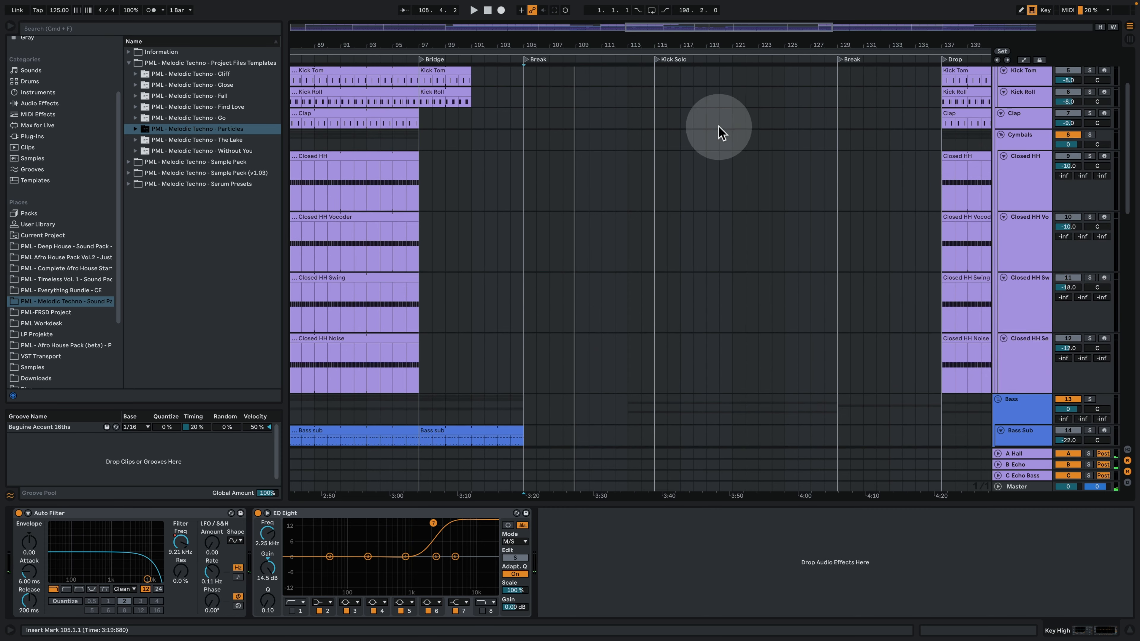
pyautogui.moveTo(708, 46); pyautogui.dragTo(438, 43)
pyautogui.scroll(3, 721, 323)
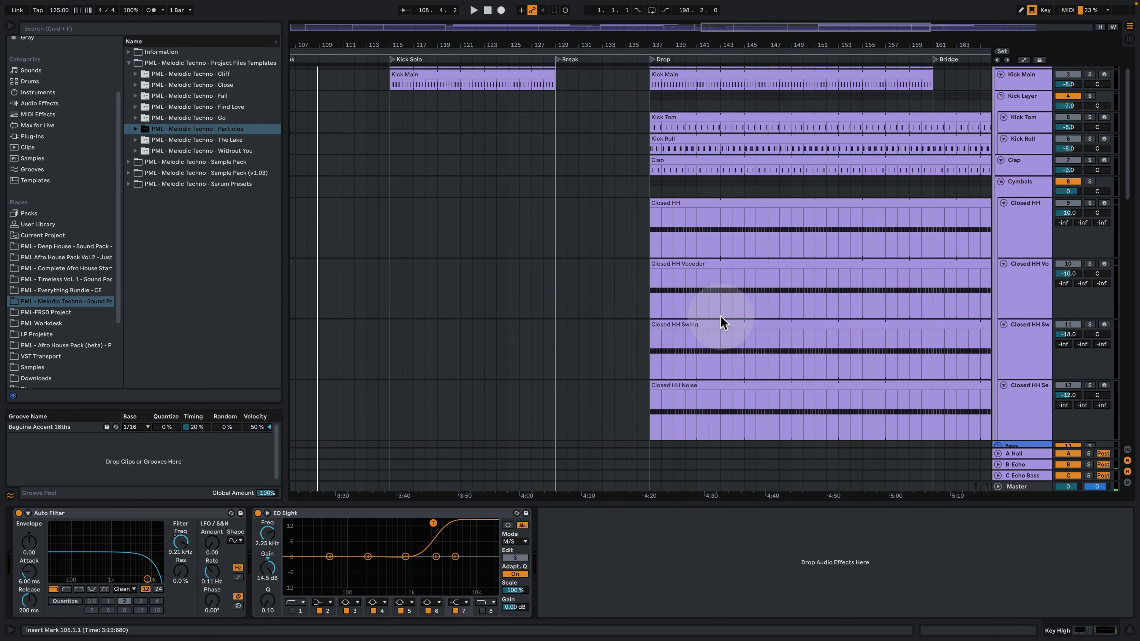
pyautogui.hscroll(5, 685, 49)
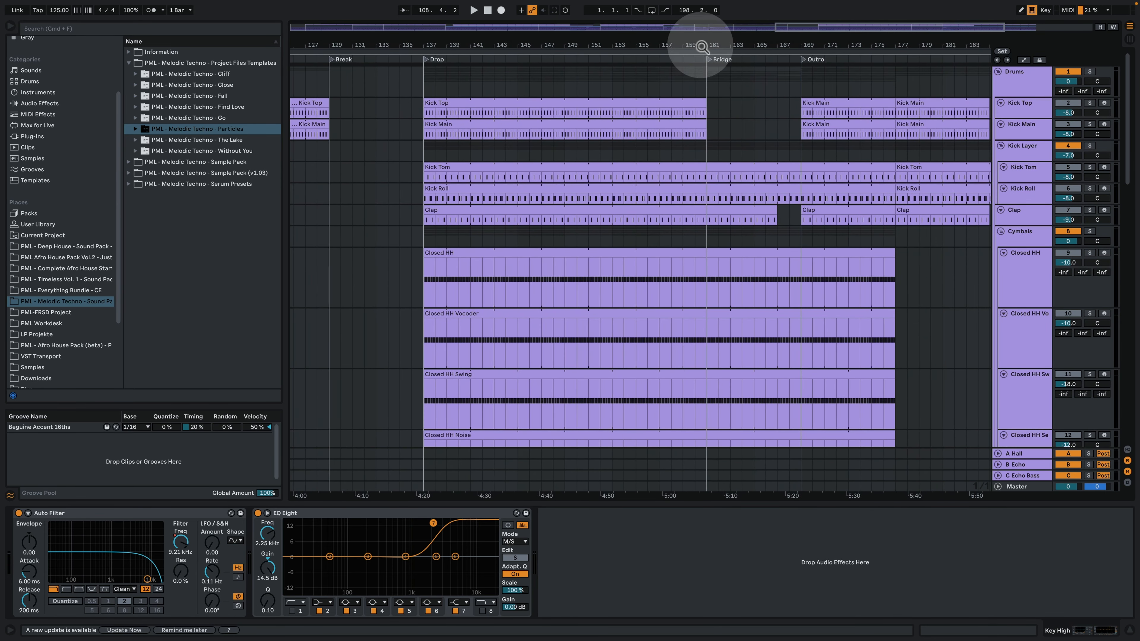
pyautogui.scroll(-2, 660, 256)
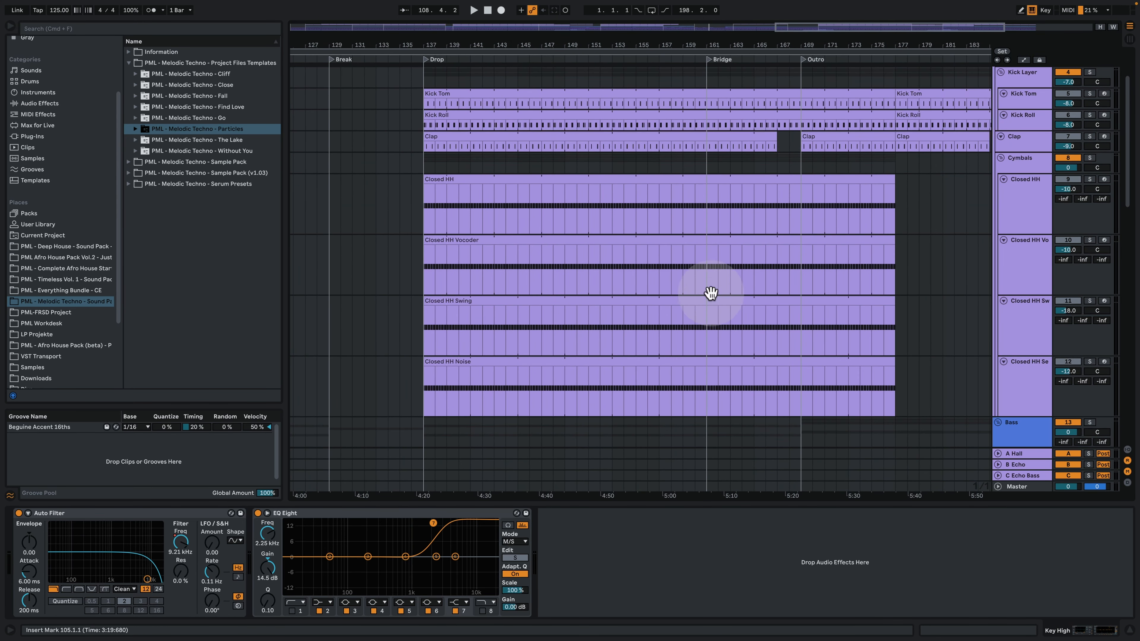
pyautogui.click(1000, 160)
pyautogui.scroll(3, 462, 292)
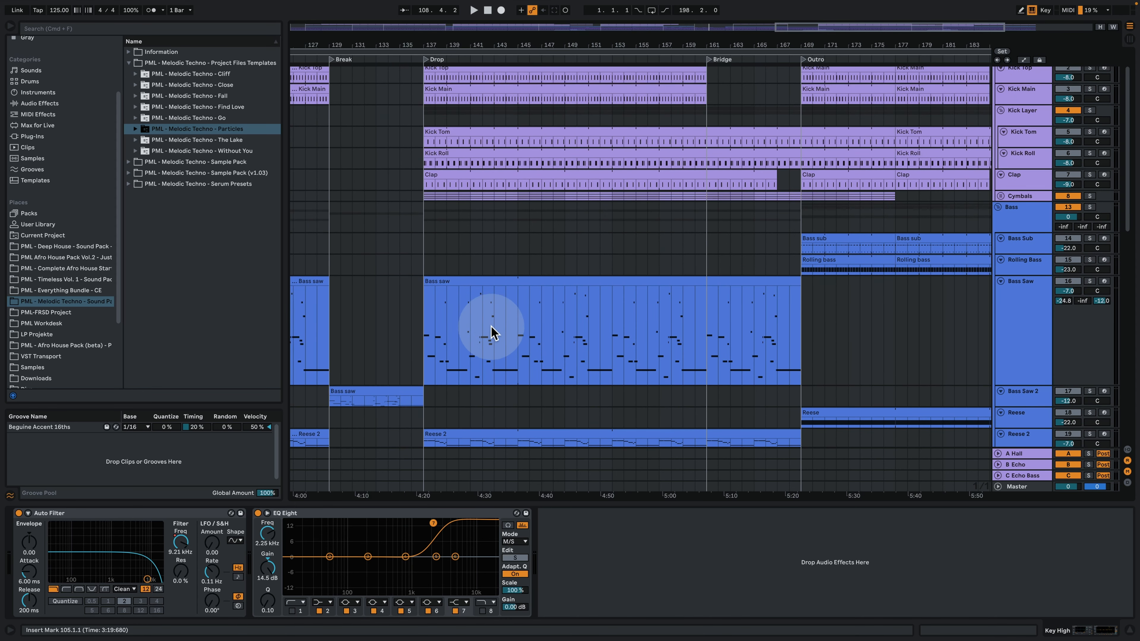
pyautogui.scroll(1, 493, 332)
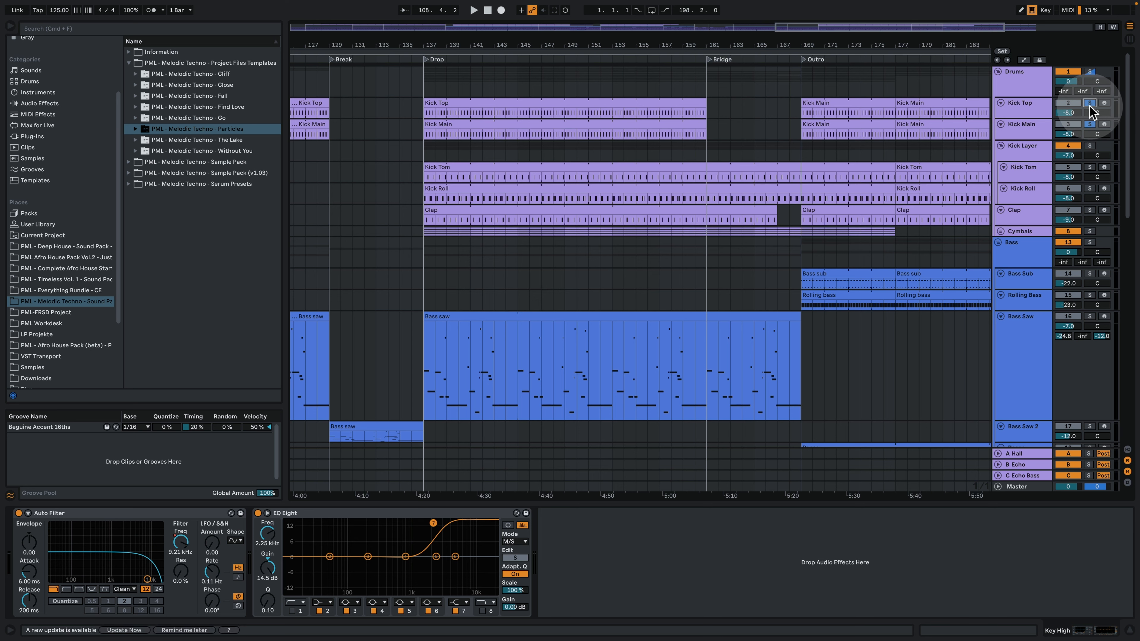
# Play the soloed Kick Top and Kick Main from the Drop at bar 137, adding the Kick Tom to the solo.
pyautogui.click(424, 135)
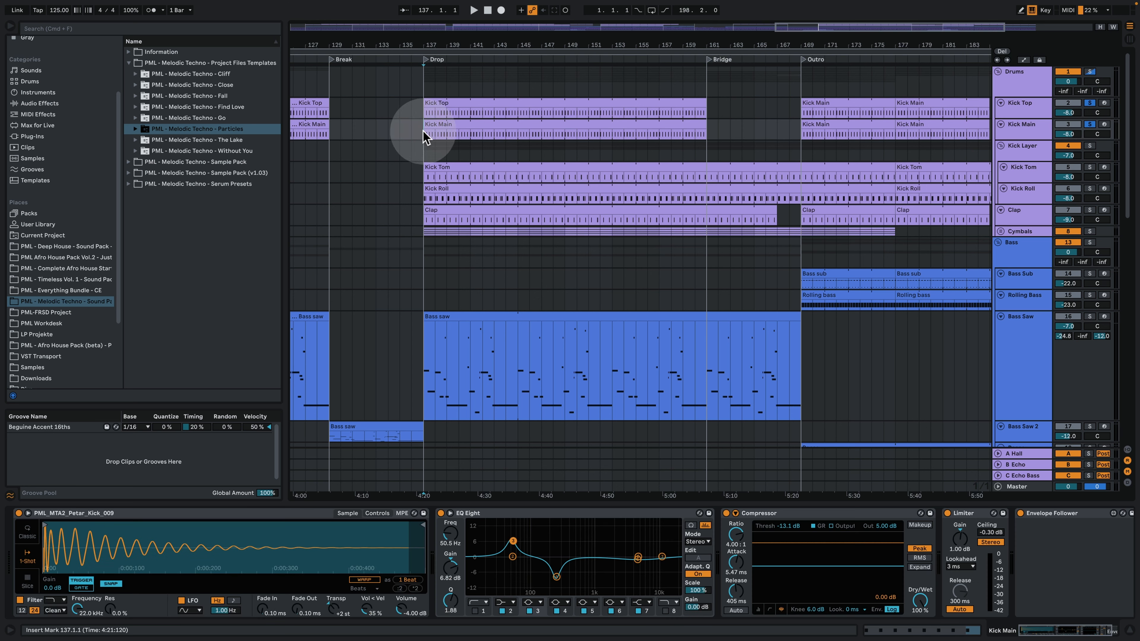
pyautogui.press('space')
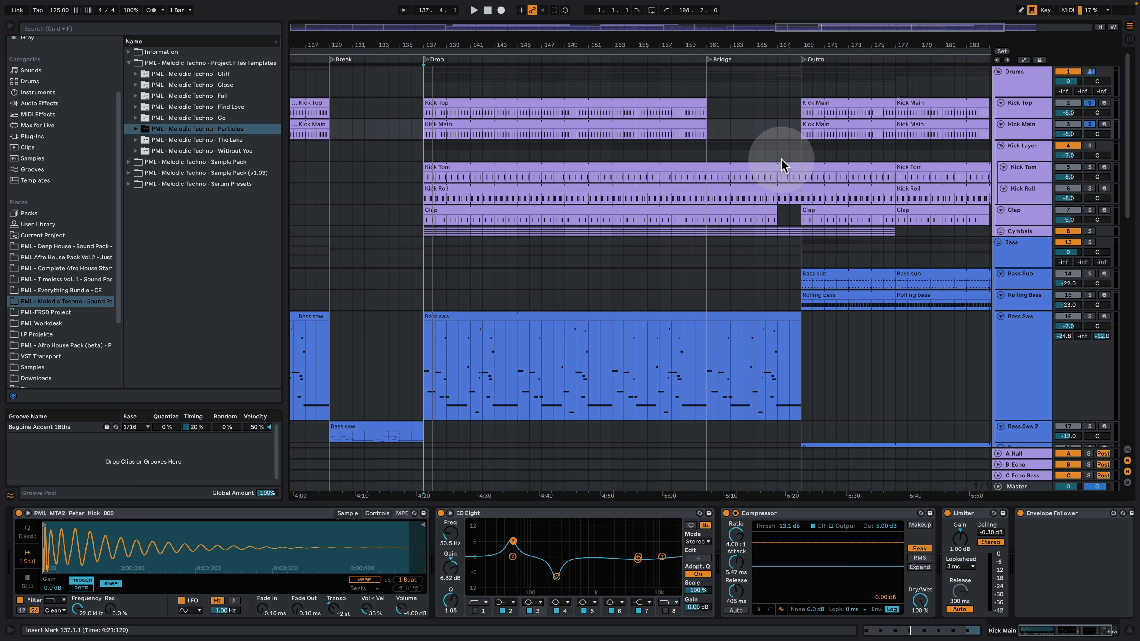
pyautogui.moveTo(432, 43); pyautogui.dragTo(430, 115)
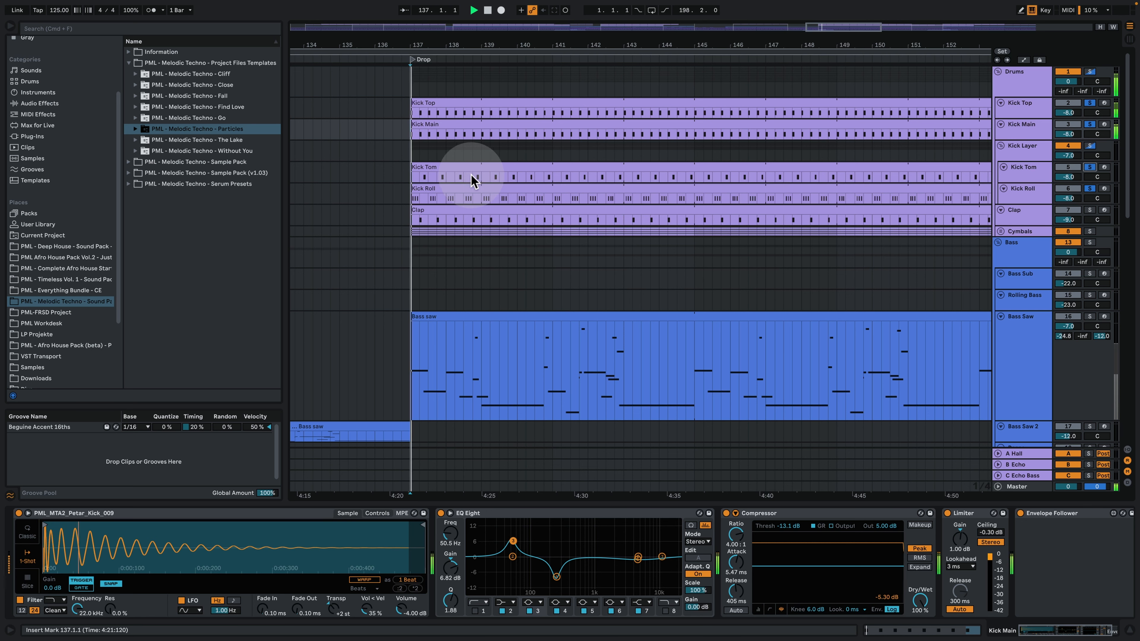
pyautogui.moveTo(426, 43); pyautogui.dragTo(425, 131)
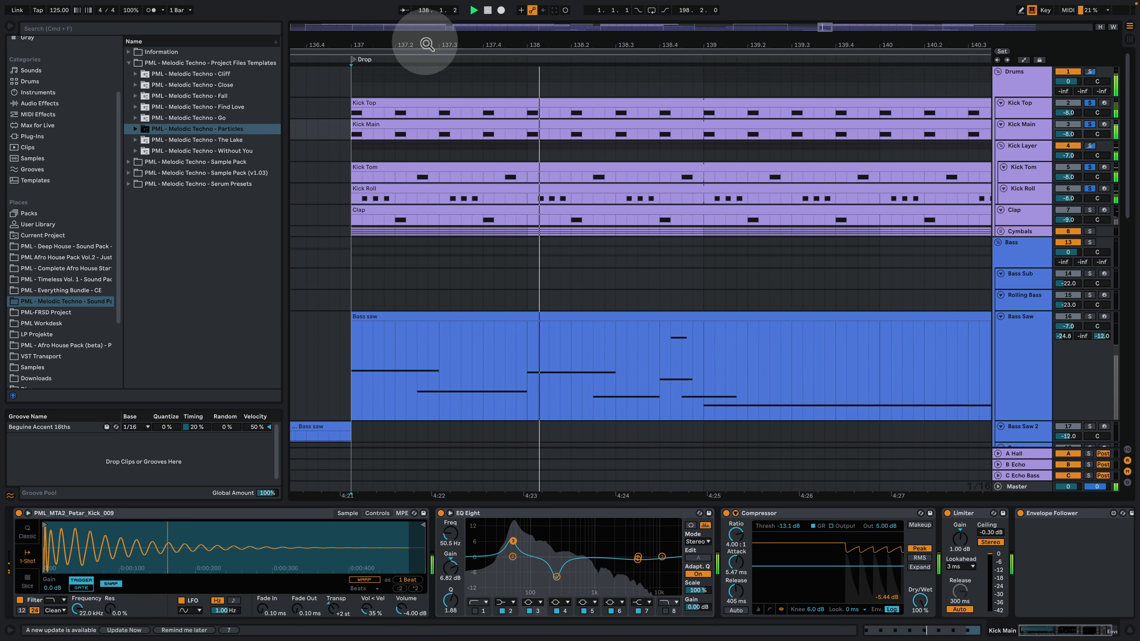
pyautogui.press('space')
pyautogui.press('space')
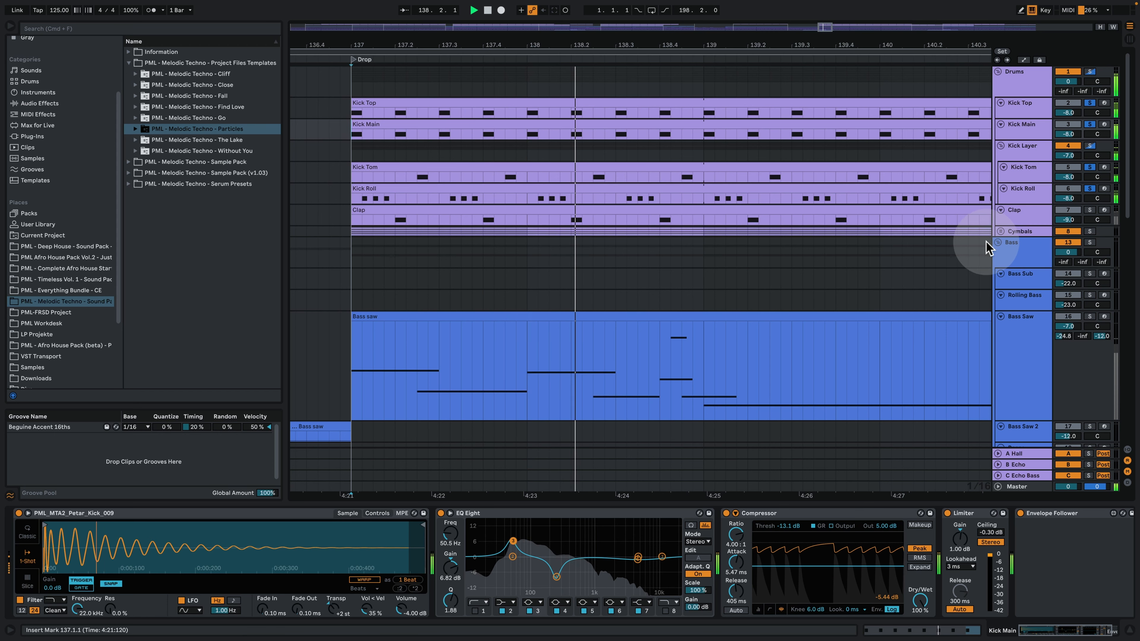
# Add the Bass Saw track to the soloed kicks, show its devices and play from the Drop at bar 137.
pyautogui.click(1030, 327)
pyautogui.press('space')
pyautogui.press('space')
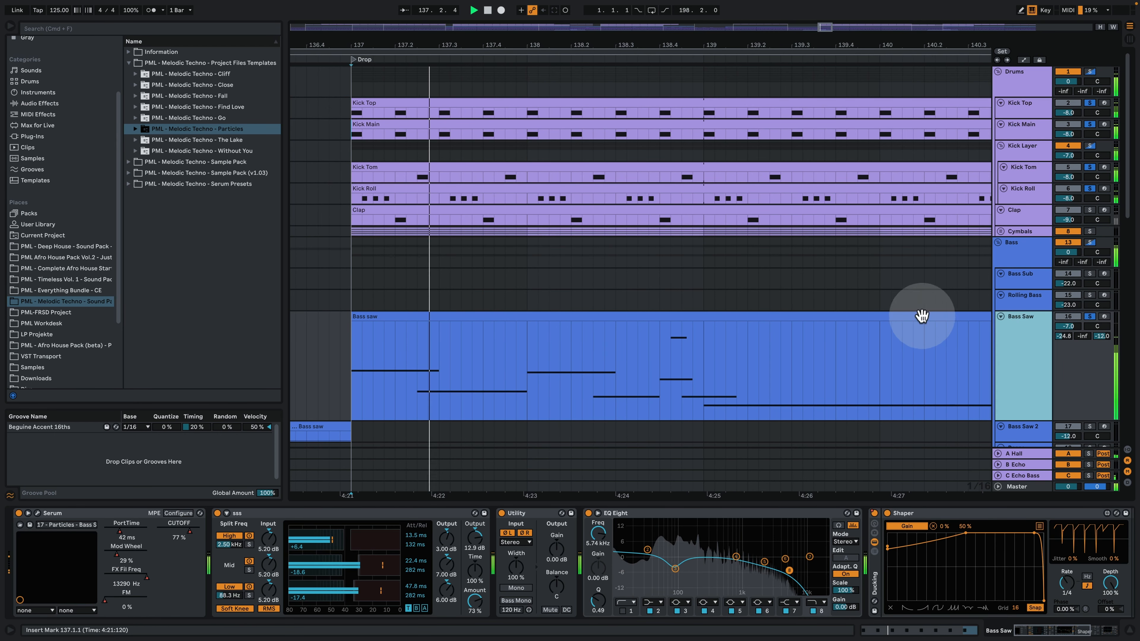
pyautogui.moveTo(573, 46); pyautogui.dragTo(573, 31)
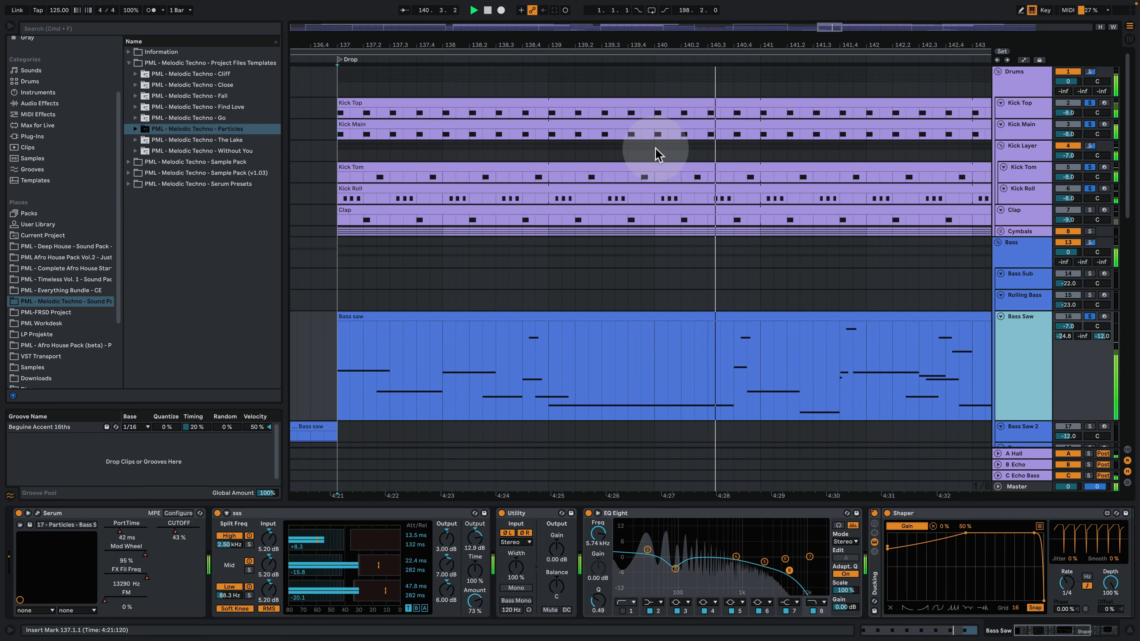
# Replay the Drop from bar 137 with all solos off and the Bass group's devices shown, and stop playback.
pyautogui.press('space')
pyautogui.press('space')
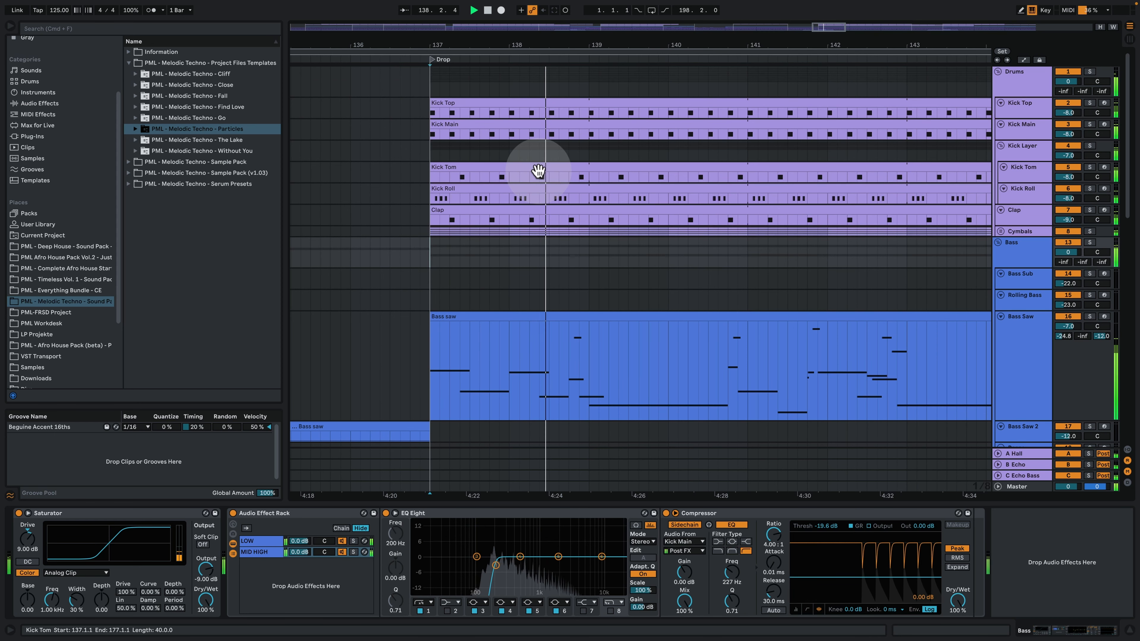
pyautogui.press('space')
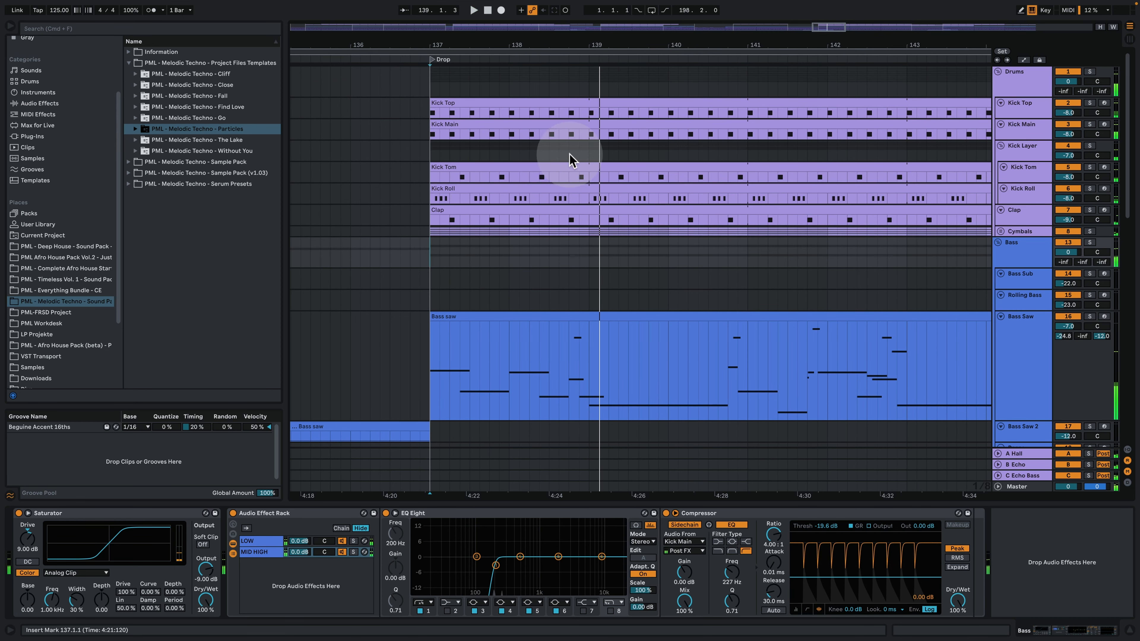
pyautogui.moveTo(587, 42); pyautogui.dragTo(587, 36)
pyautogui.click(589, 43)
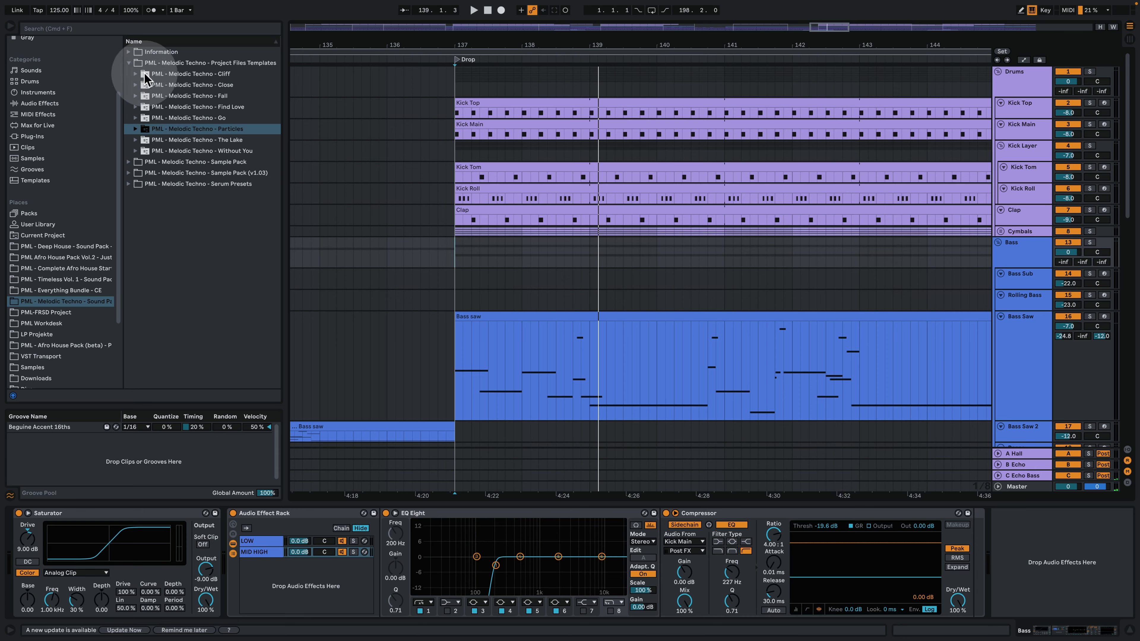
# Select the PML - Melodic Techno - Particles project in the browser and show the PML - Everything Bundle - GE folder.
pyautogui.click(230, 130)
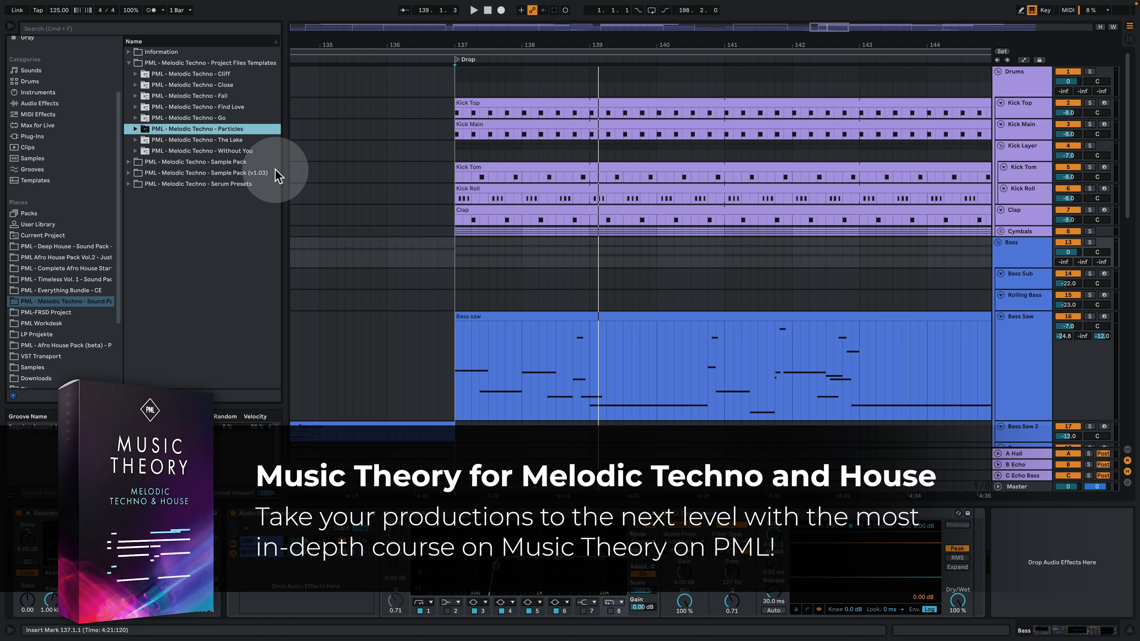
pyautogui.click(81, 291)
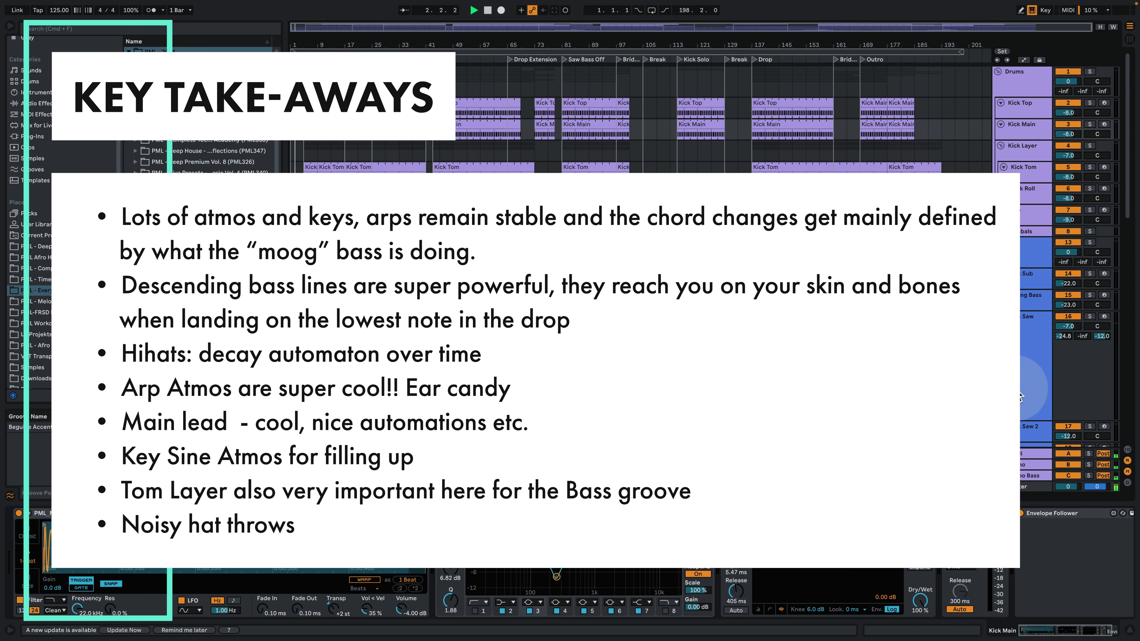
# Reduce the heights of the Bass Saw and Arp Atmo tracks and hide the device view.
pyautogui.moveTo(1021, 420); pyautogui.dragTo(1026, 342)
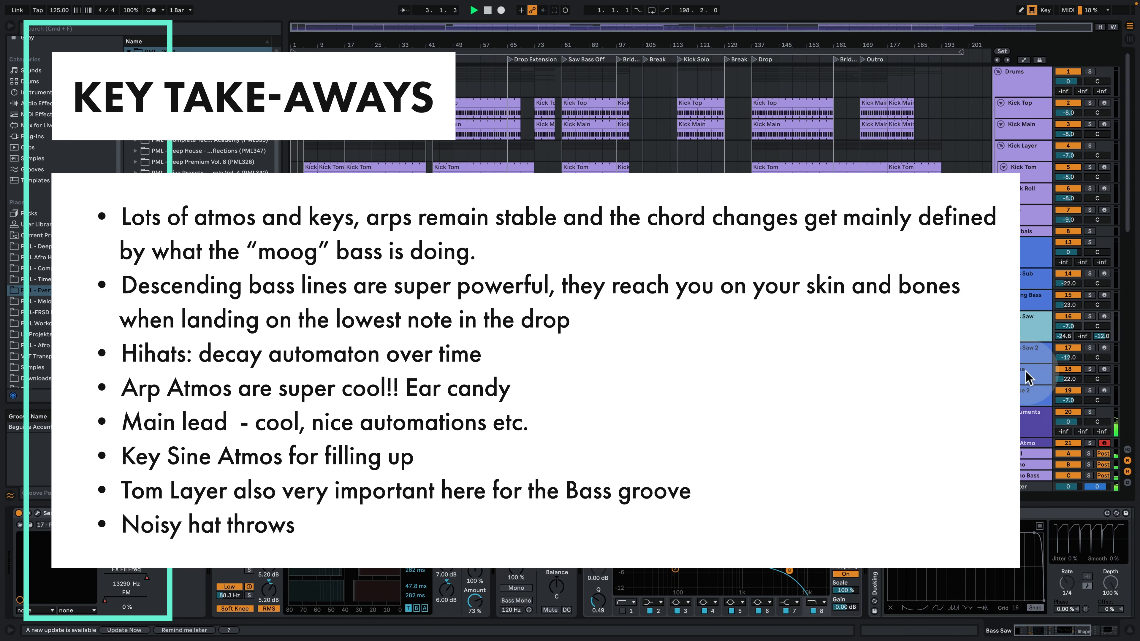
pyautogui.click(1130, 635)
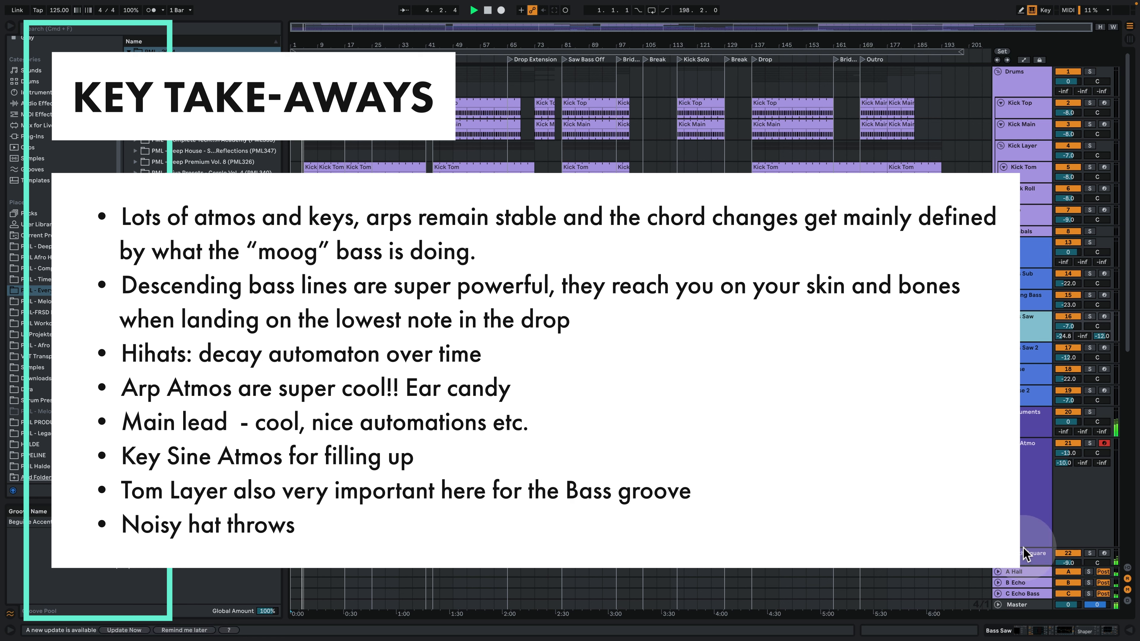
pyautogui.moveTo(1023, 544); pyautogui.dragTo(1034, 460)
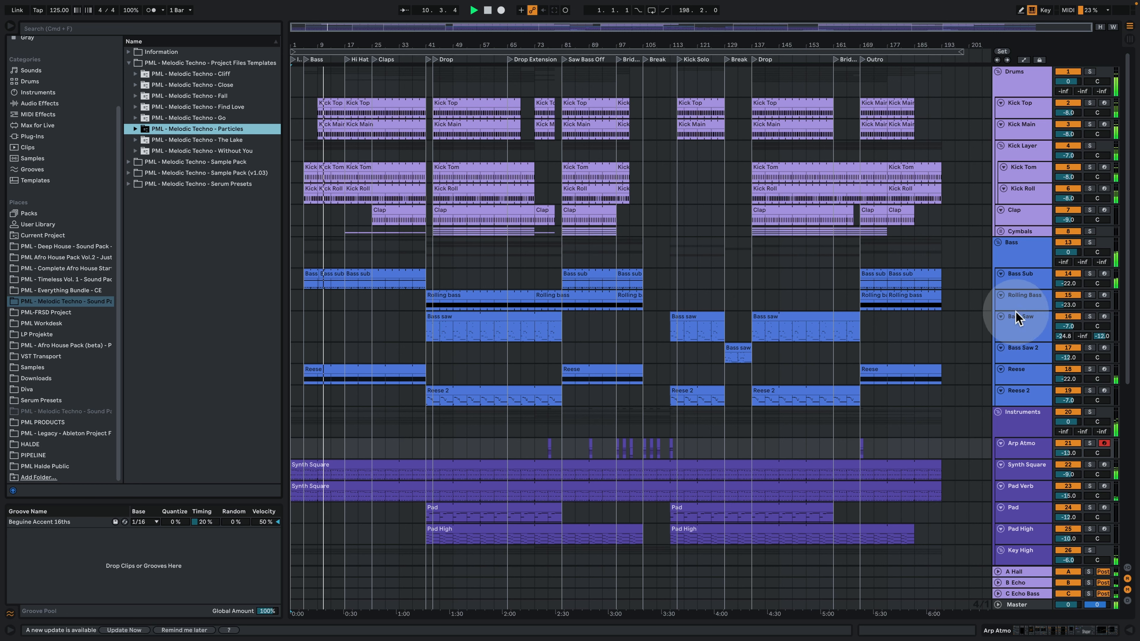
pyautogui.moveTo(1019, 340)
pyautogui.mouseDown()
pyautogui.moveTo(1022, 318)
pyautogui.moveTo(1022, 329)
pyautogui.mouseUp()
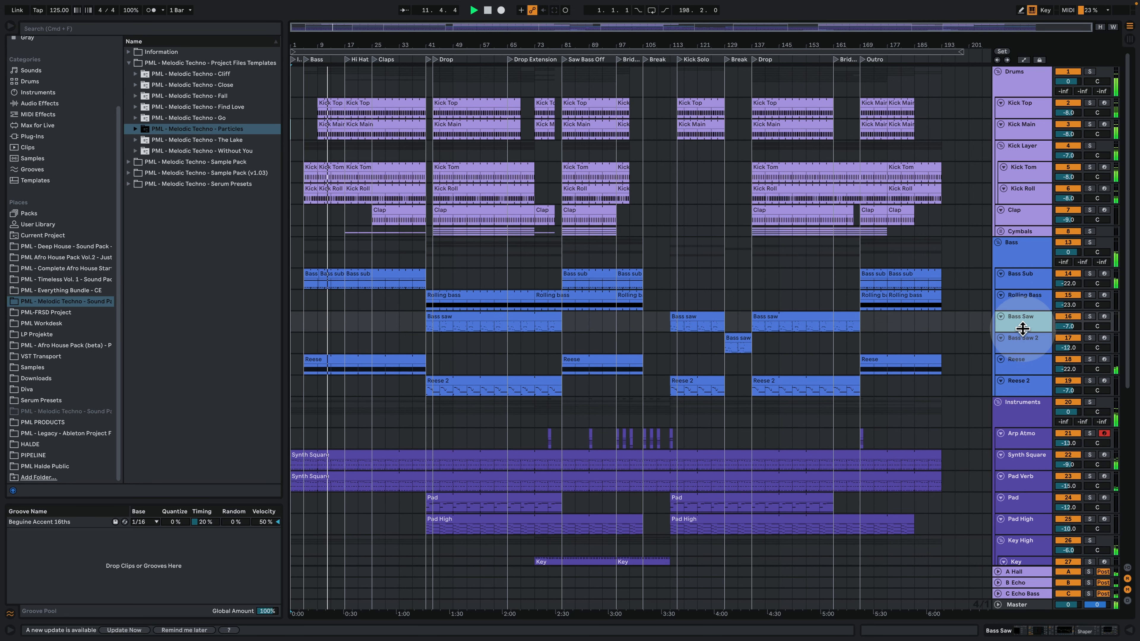
# Show and hide the automation lanes, and fold the Kick Top, Kick Main, Kick Tom, Kick Roll and Clap tracks.
pyautogui.click(1024, 60)
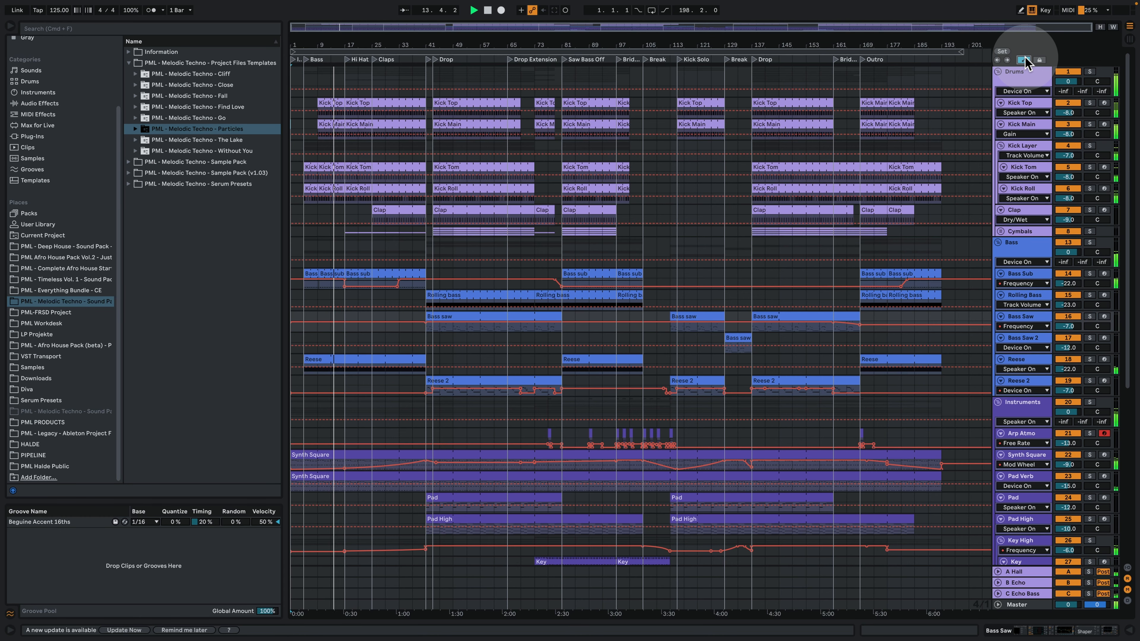
pyautogui.press('a')
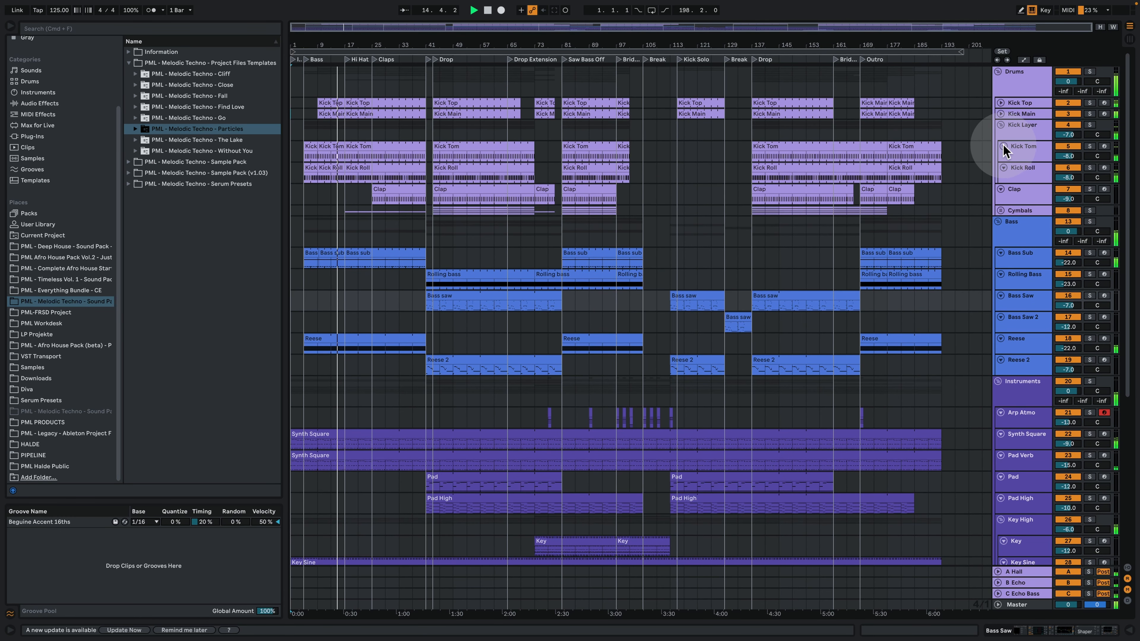
pyautogui.click(1004, 146)
pyautogui.click(1004, 157)
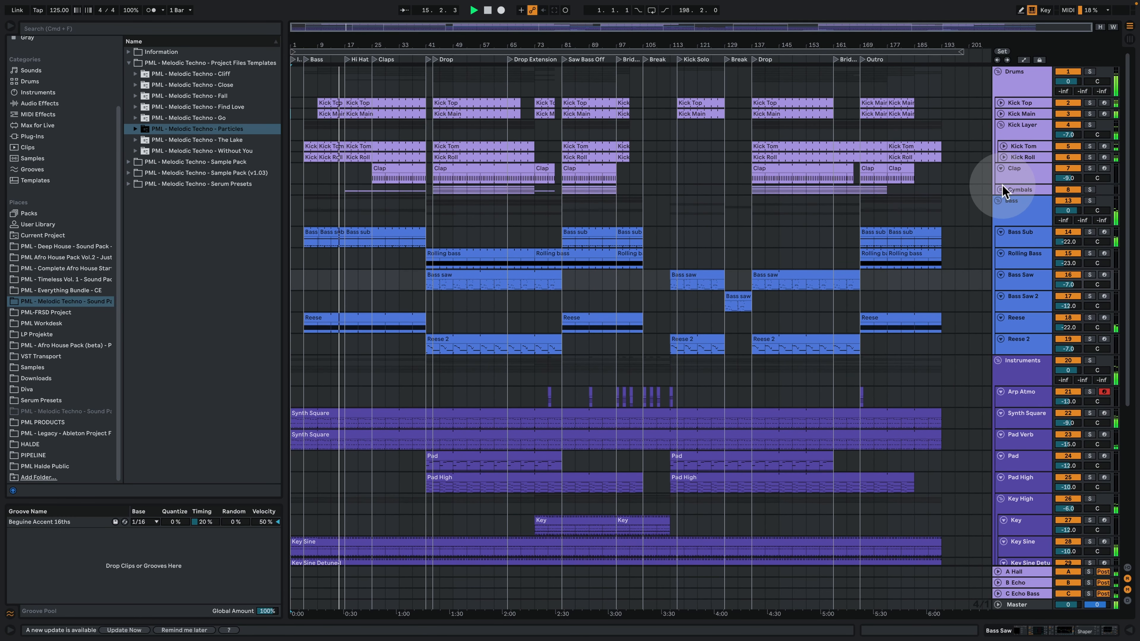
pyautogui.click(999, 165)
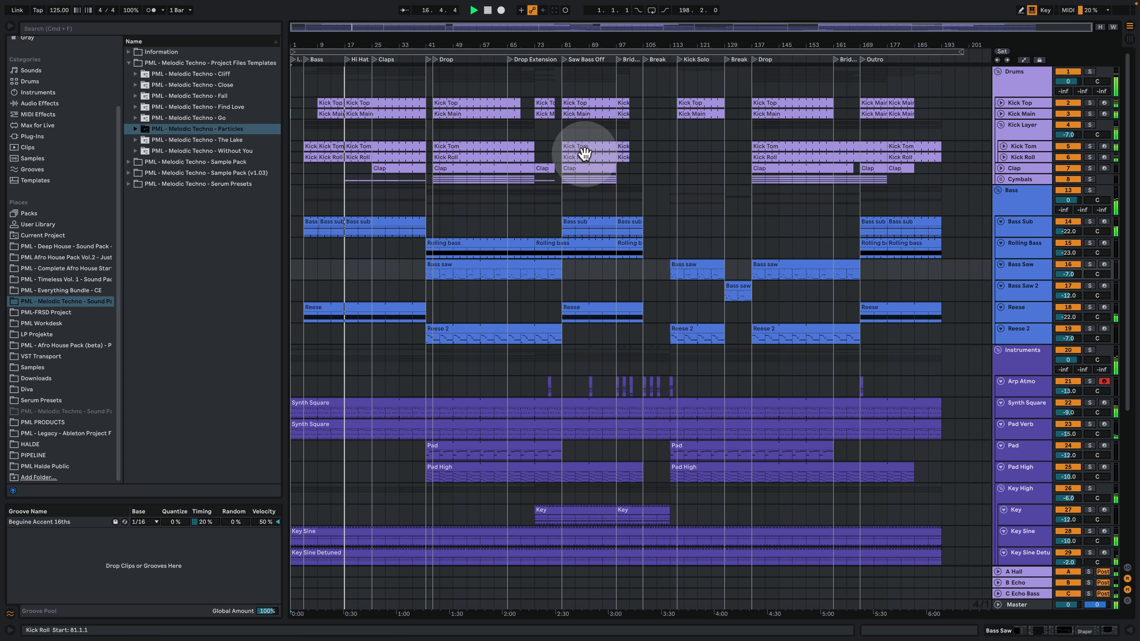
# Unfold the Cymbals group and reduce the height of its four closed hi-hat tracks together.
pyautogui.click(1003, 180)
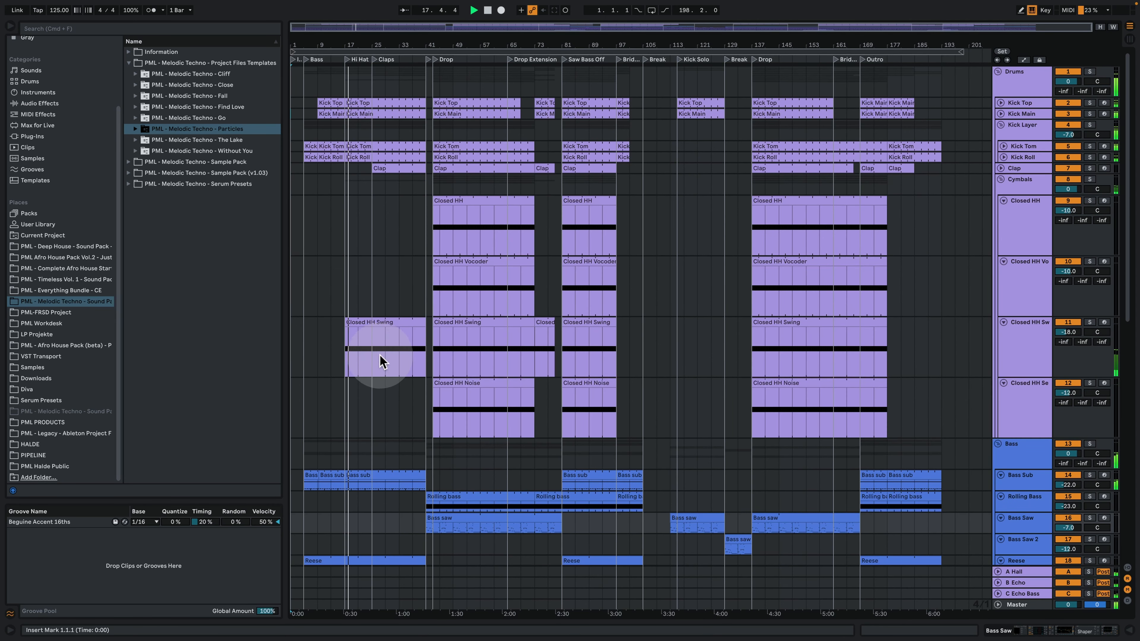
pyautogui.click(1022, 211)
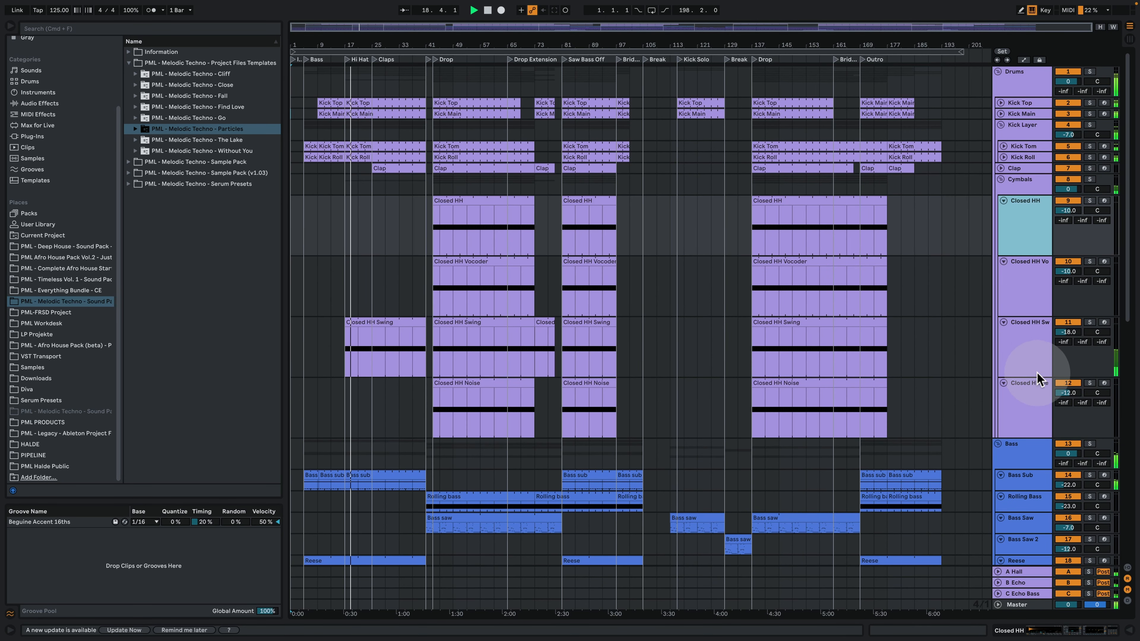
pyautogui.keyDown('shift'); pyautogui.click(1030, 398); pyautogui.keyUp('shift')
pyautogui.moveTo(1028, 255); pyautogui.dragTo(1028, 217)
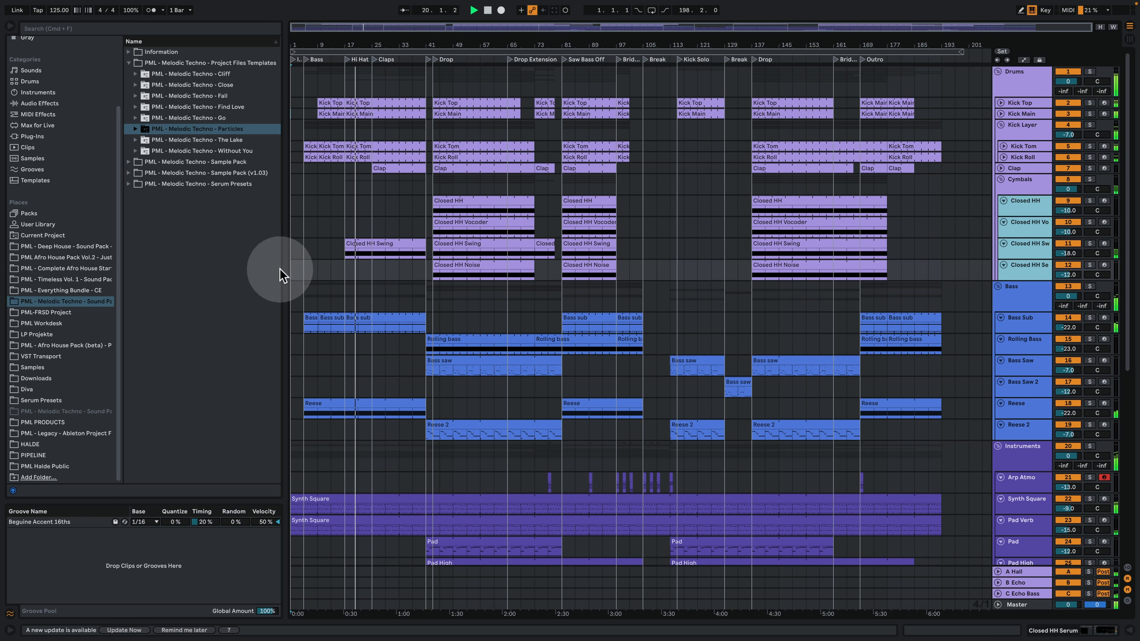
# Select the first Closed HH Swing clip at bar 17, look at the track's device and hide the device view again.
pyautogui.click(359, 245)
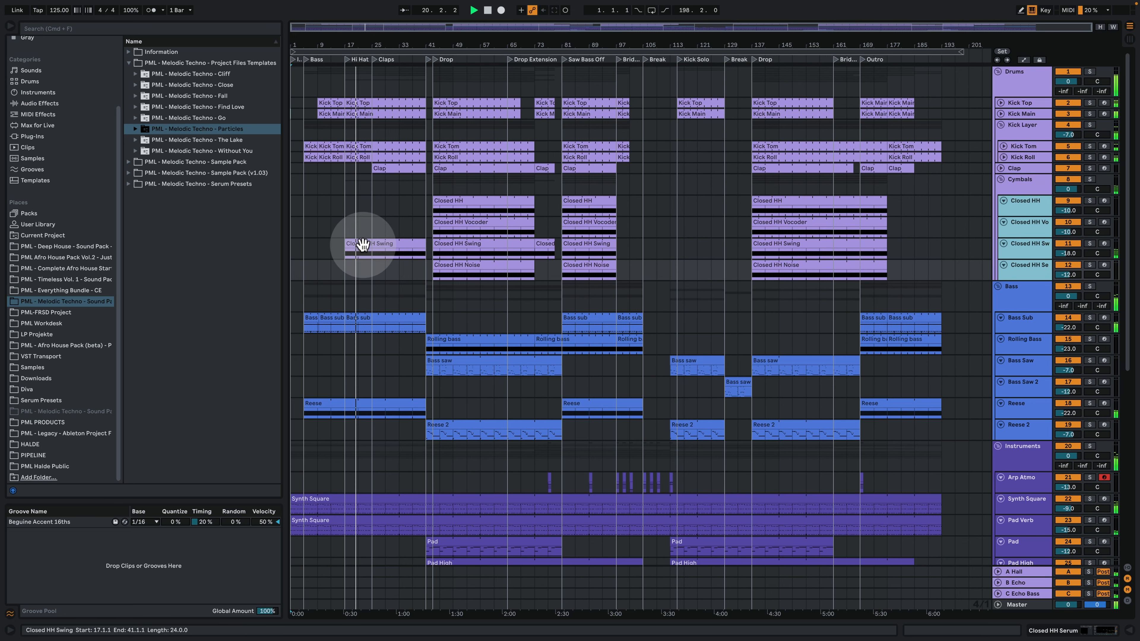
pyautogui.doubleClick(1012, 242)
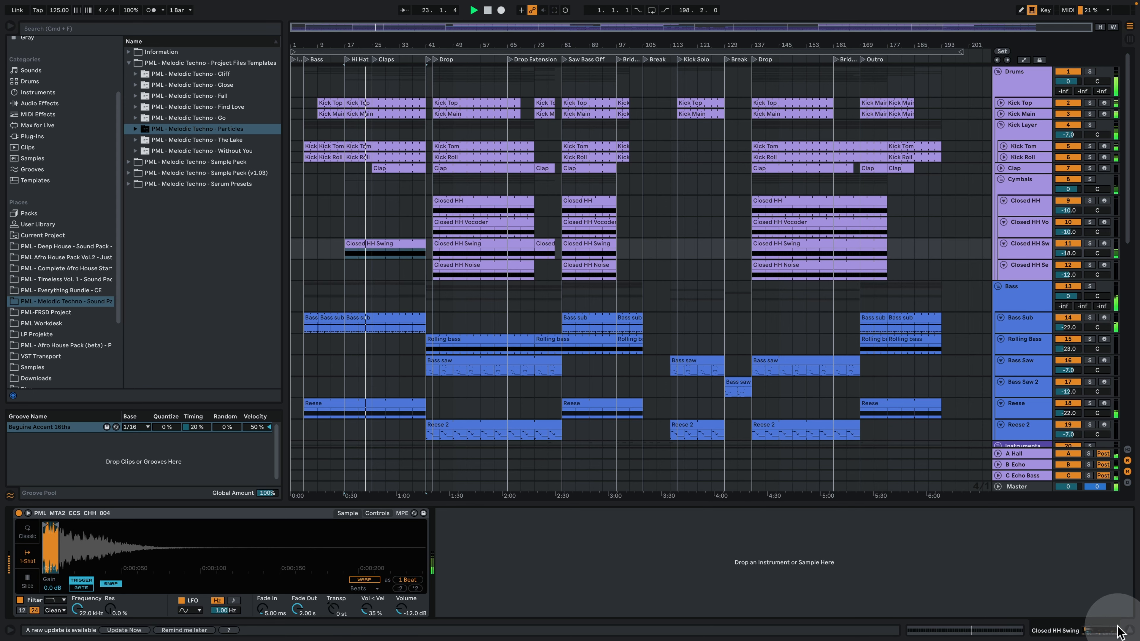
pyautogui.click(1129, 630)
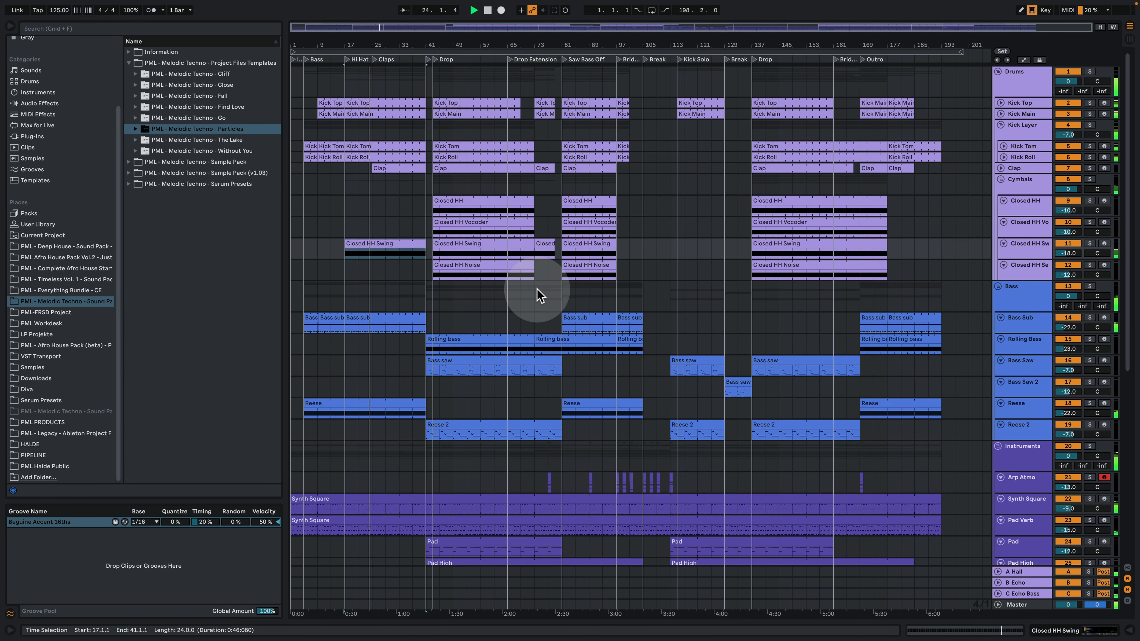
# Select the tracks from Arp Atmo through Vocal Texture and fold them all together.
pyautogui.scroll(-1, 473, 359)
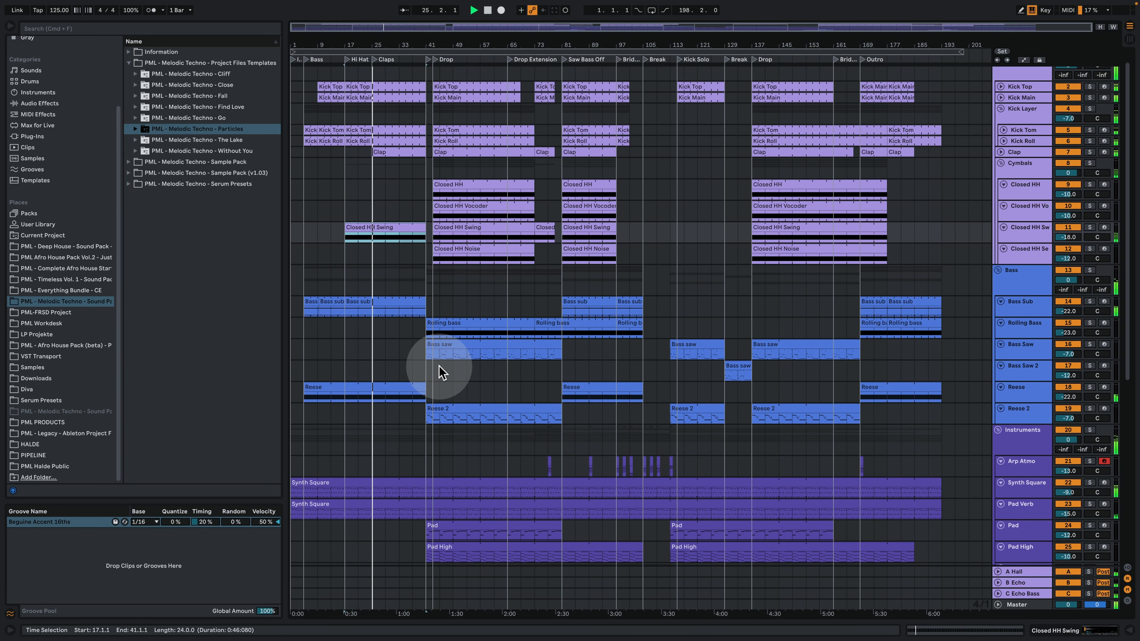
pyautogui.scroll(-6, 442, 372)
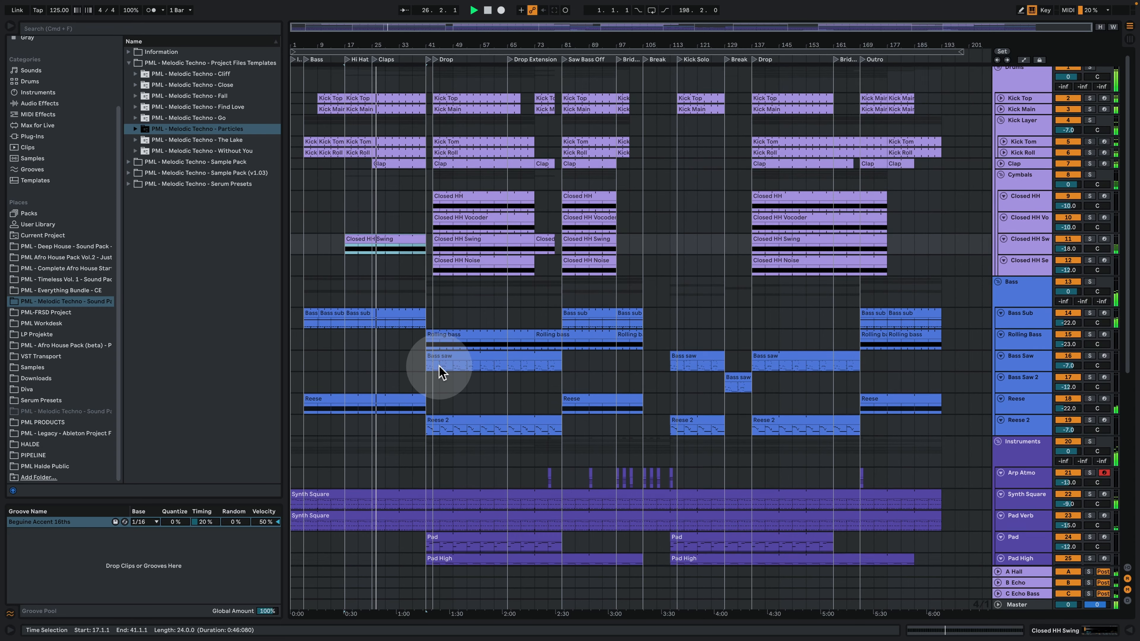
pyautogui.scroll(-6, 439, 366)
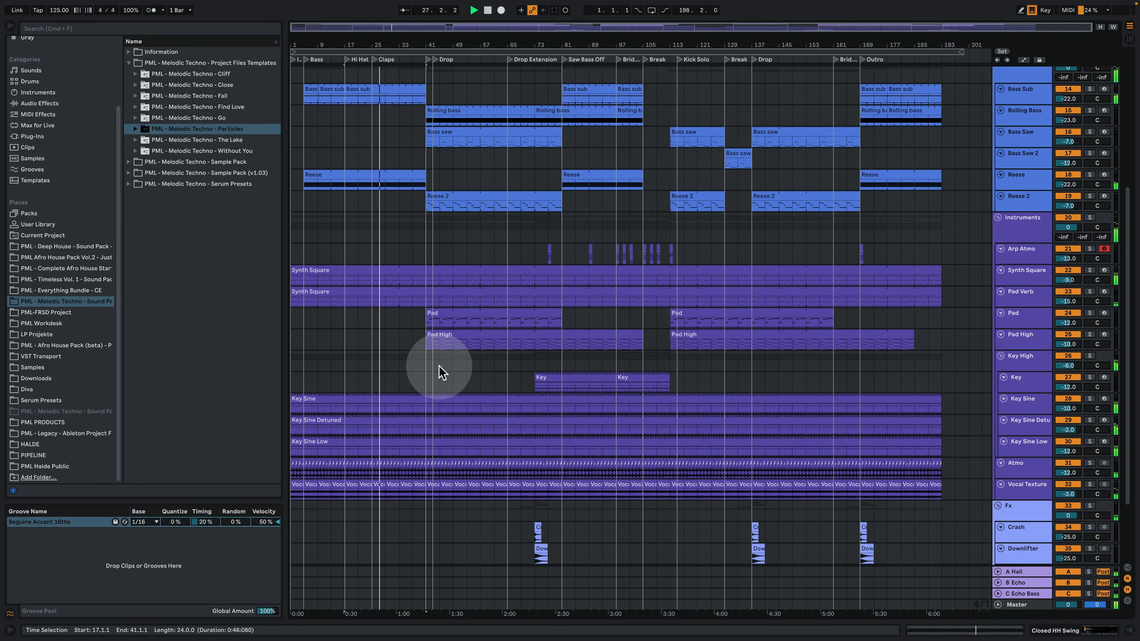
pyautogui.scroll(-5, 449, 373)
pyautogui.click(1025, 162)
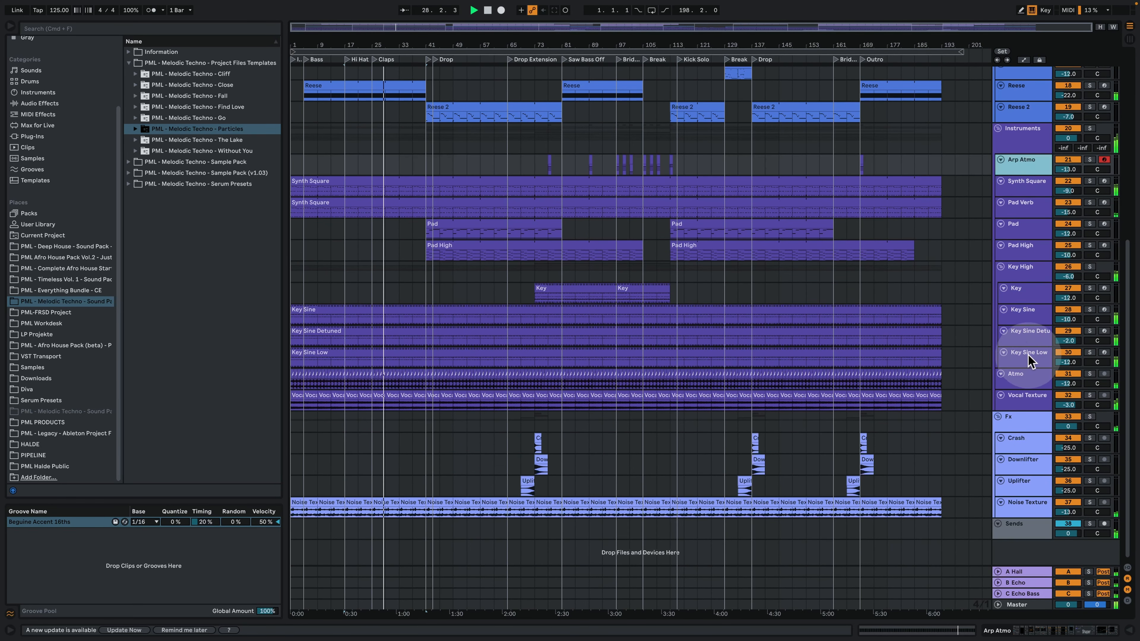
pyautogui.keyDown('shift'); pyautogui.click(1029, 396); pyautogui.keyUp('shift')
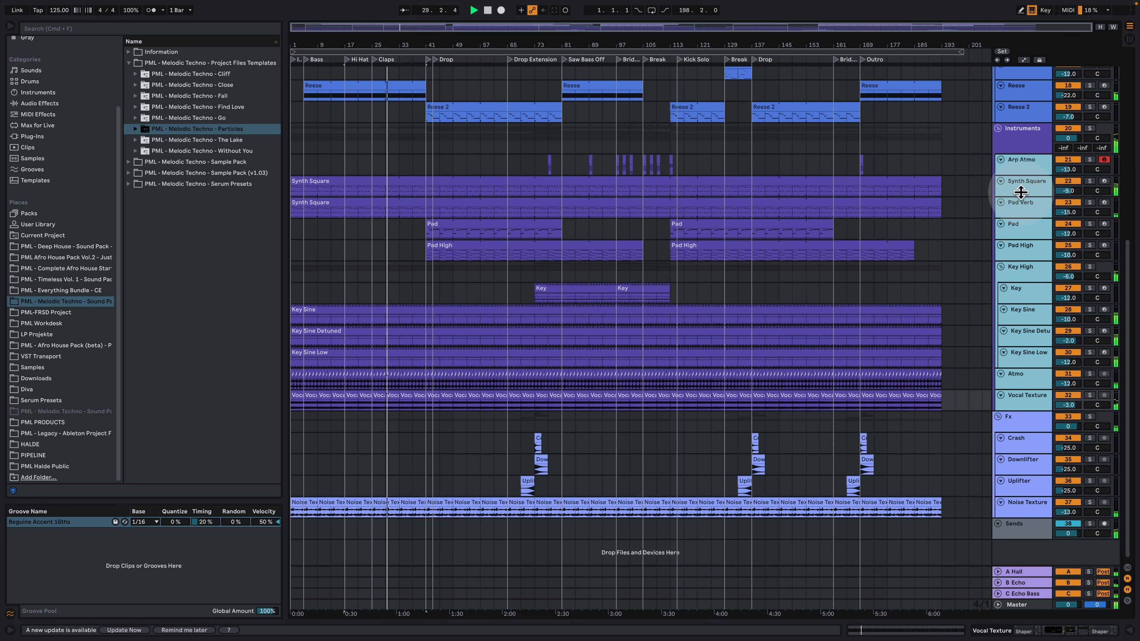
pyautogui.press('u')
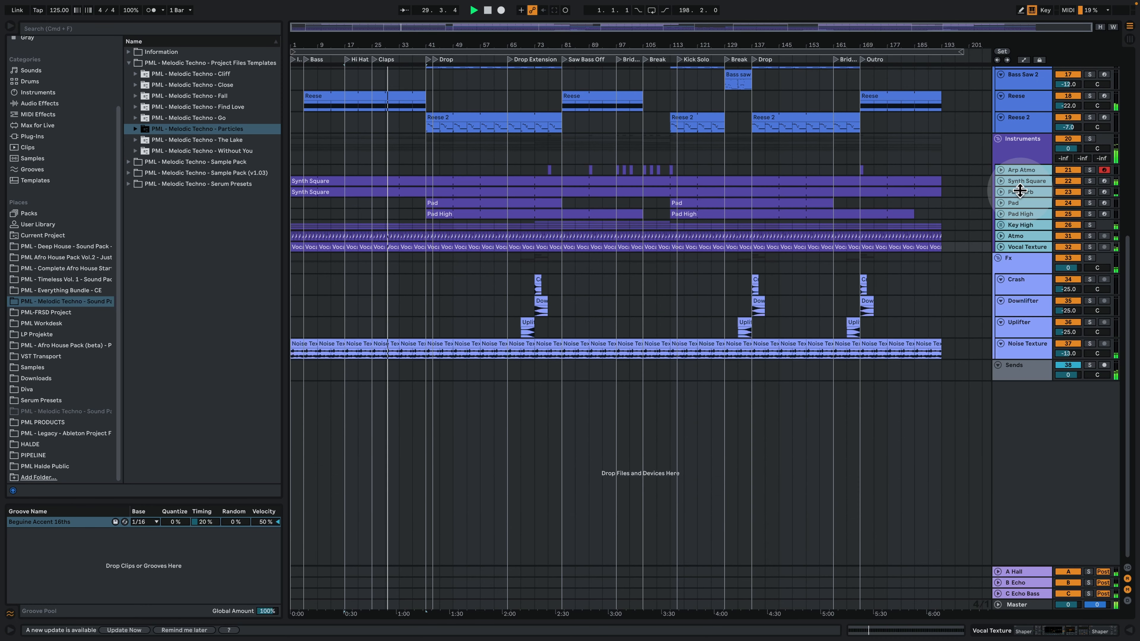
# Select the Fx tracks from Crash through Noise Texture and reduce them together to the minimum height.
pyautogui.click(1019, 282)
pyautogui.keyDown('shift'); pyautogui.click(1026, 348); pyautogui.keyUp('shift')
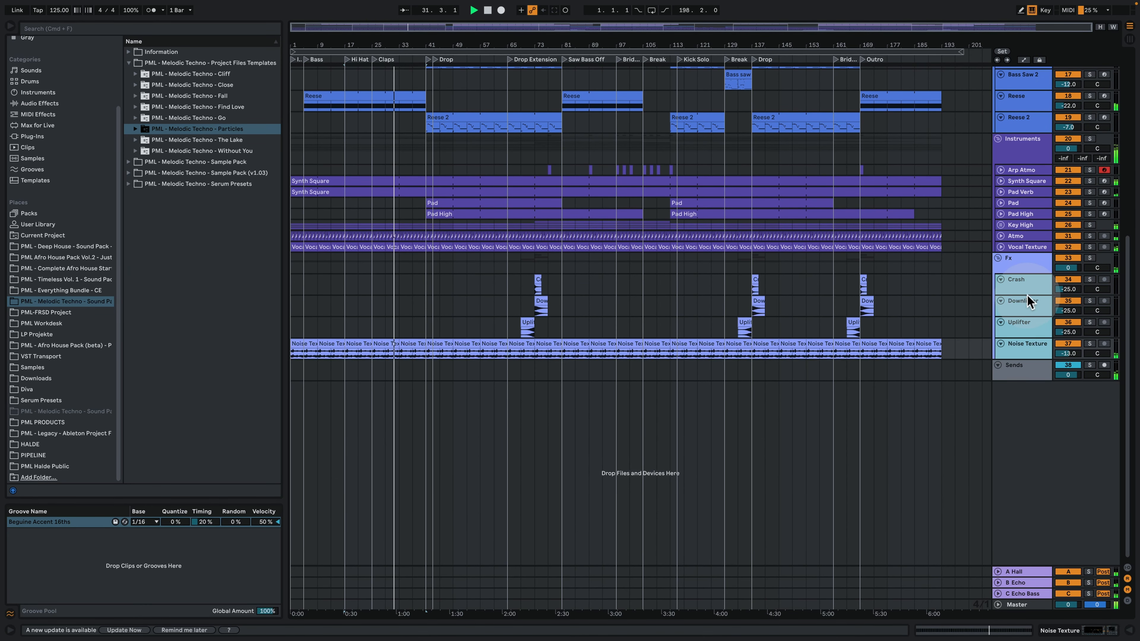
pyautogui.moveTo(1027, 295); pyautogui.dragTo(1027, 286)
# Open the Synth Square clip's notes in the enlarged piano roll.
pyautogui.scroll(8, 1016, 279)
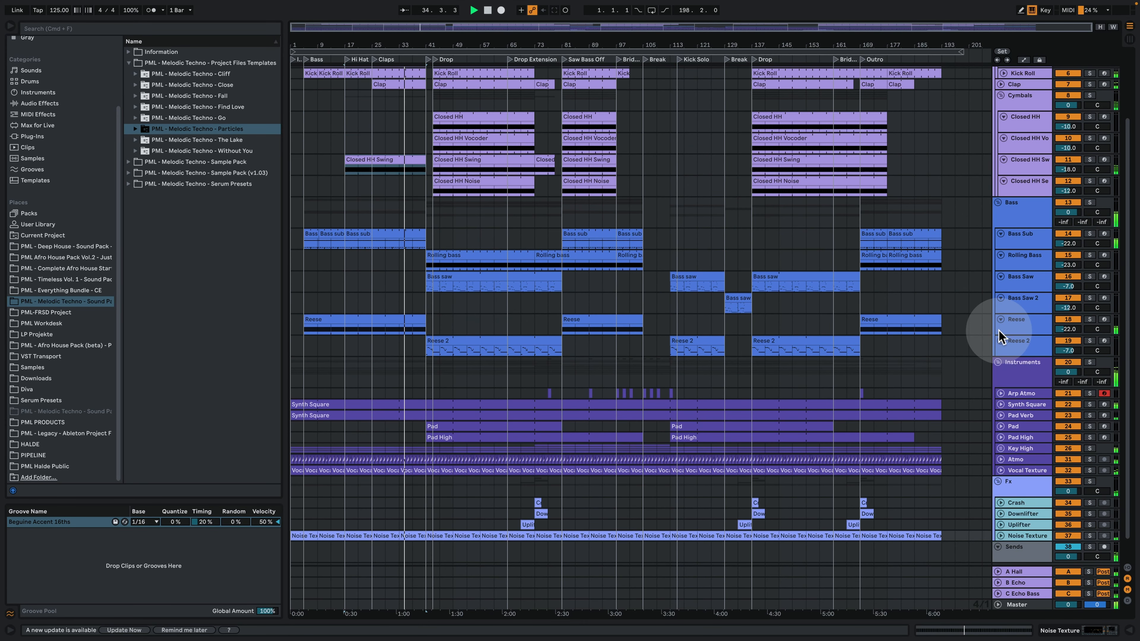
pyautogui.doubleClick(422, 406)
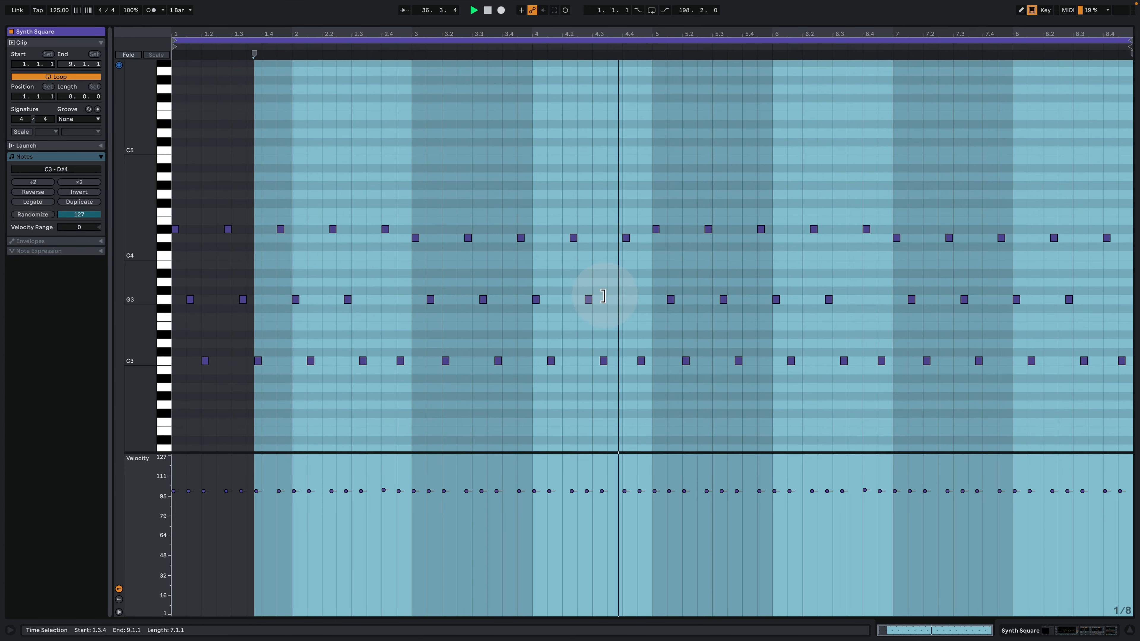
# Leave the Synth Square notes, inspect the notes of the Bass saw clip in the first Drop, and return to its devices.
pyautogui.click(610, 297)
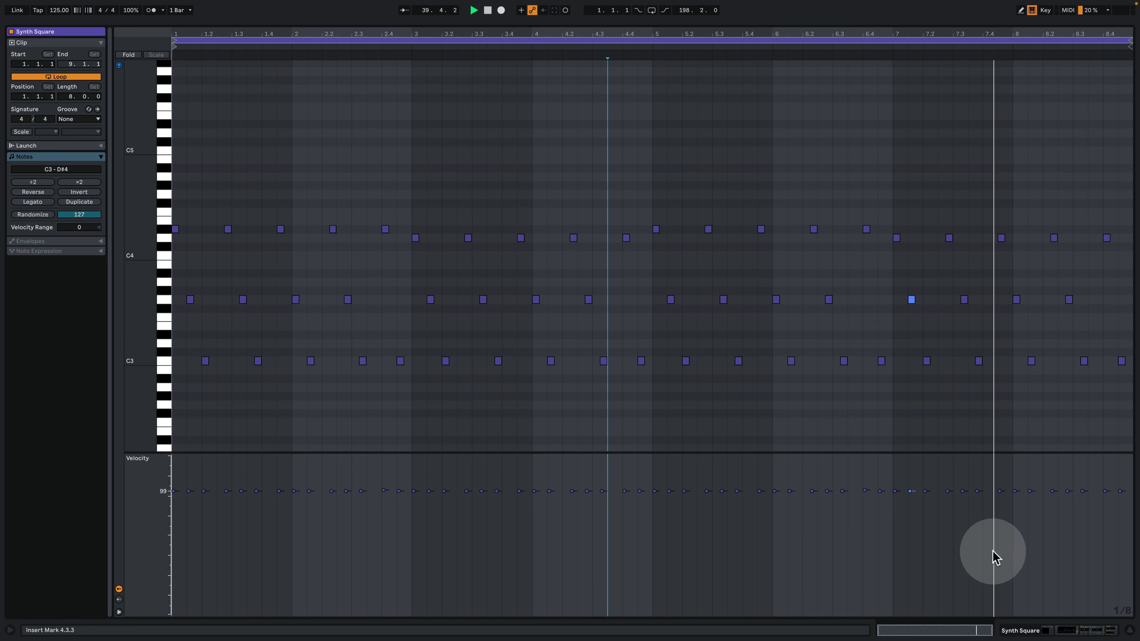
pyautogui.click(1074, 632)
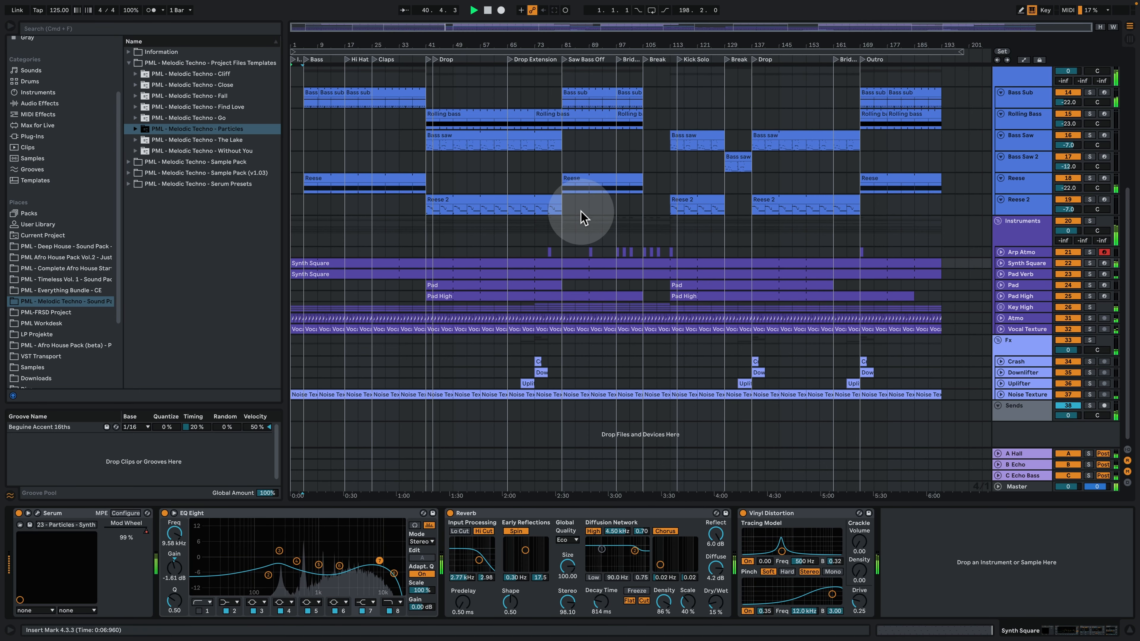
pyautogui.doubleClick(460, 139)
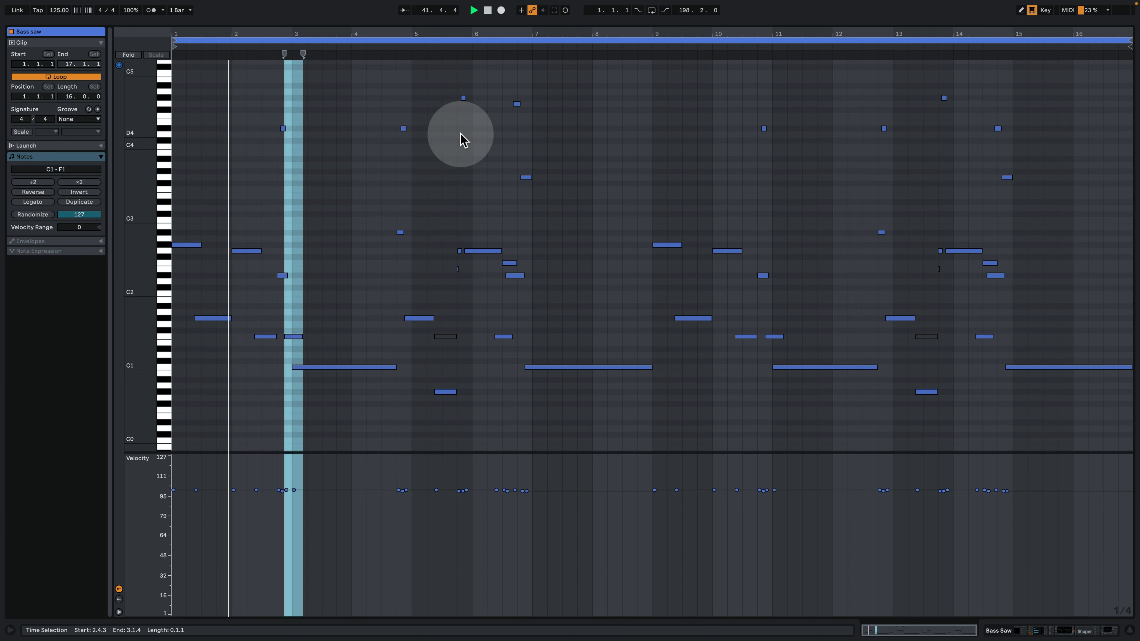
pyautogui.click(336, 186)
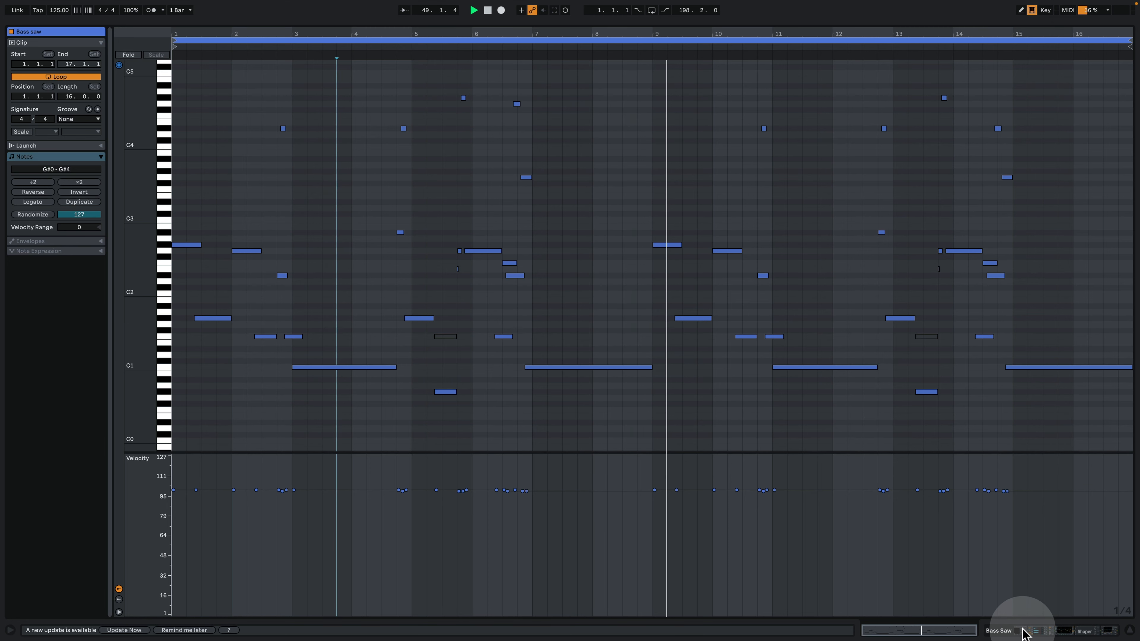
pyautogui.click(1026, 631)
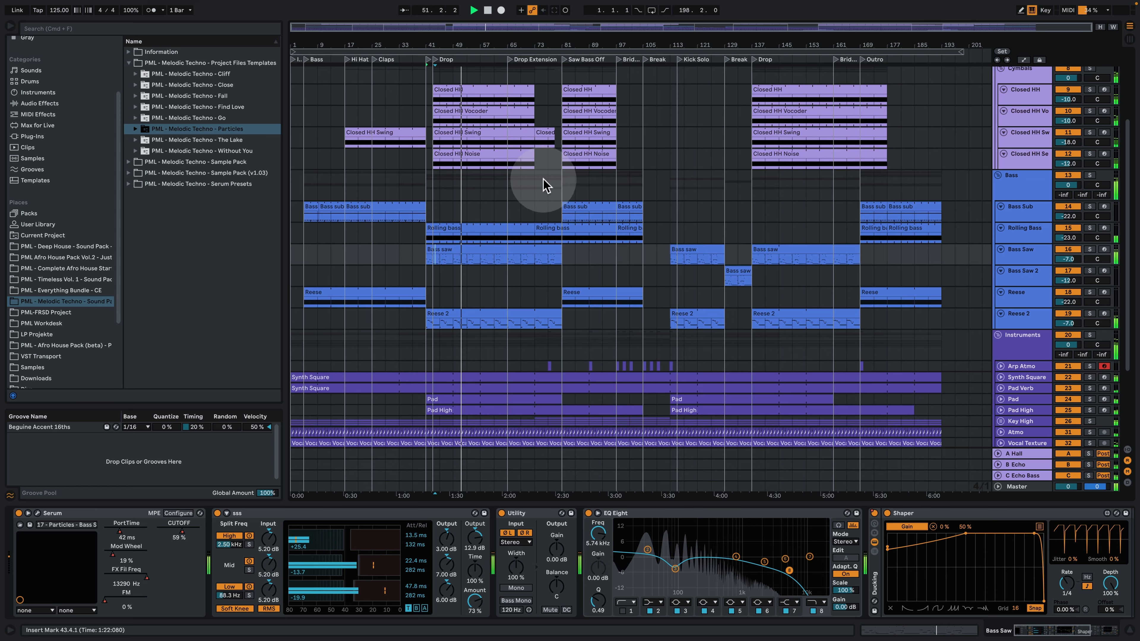
# Select the Closed HH Swing track and show the automation lanes in the arrangement.
pyautogui.scroll(2, 545, 180)
pyautogui.scroll(4, 546, 185)
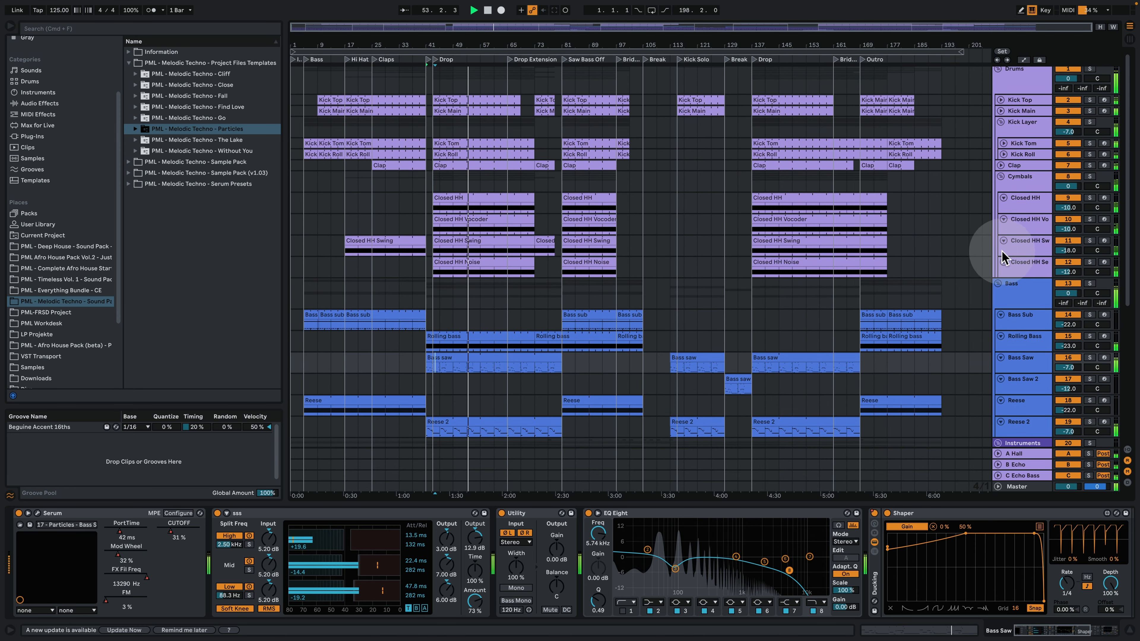
pyautogui.click(1015, 243)
pyautogui.click(1024, 59)
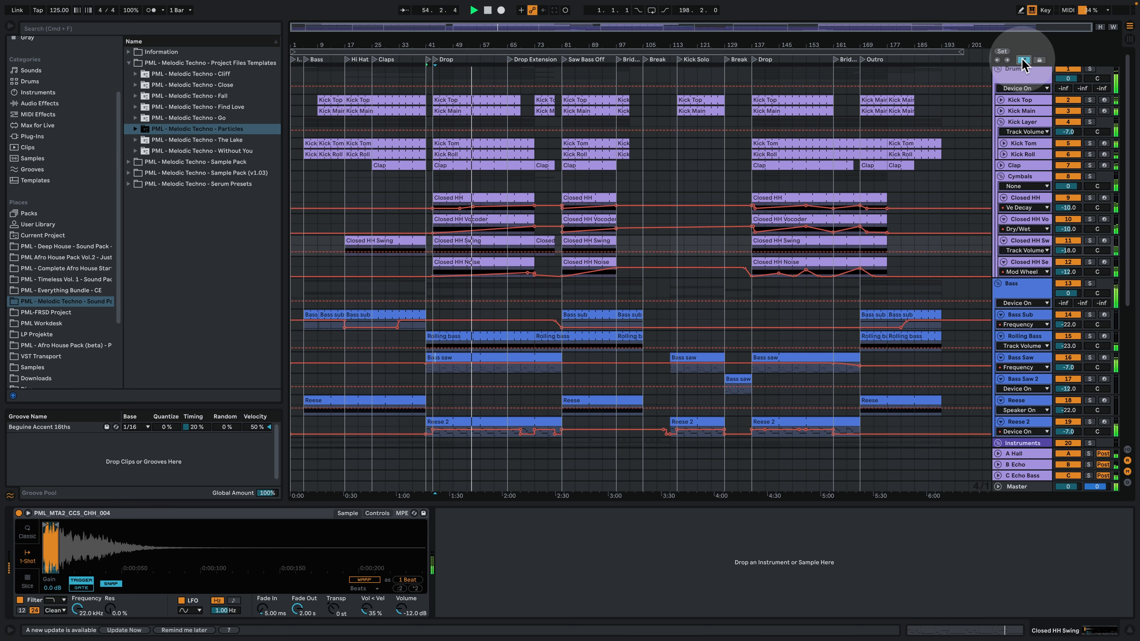
# Inspect the device chain of the Closed HH Vocoder clip at bar 43 and hide the device view.
pyautogui.doubleClick(477, 222)
pyautogui.click(1075, 632)
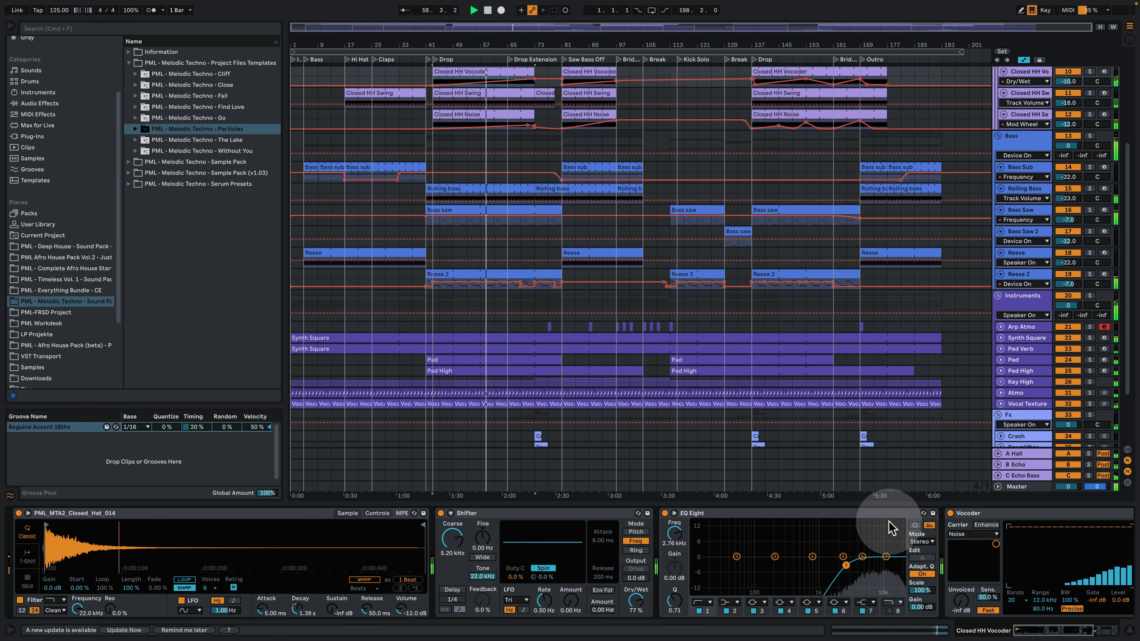
pyautogui.click(1130, 633)
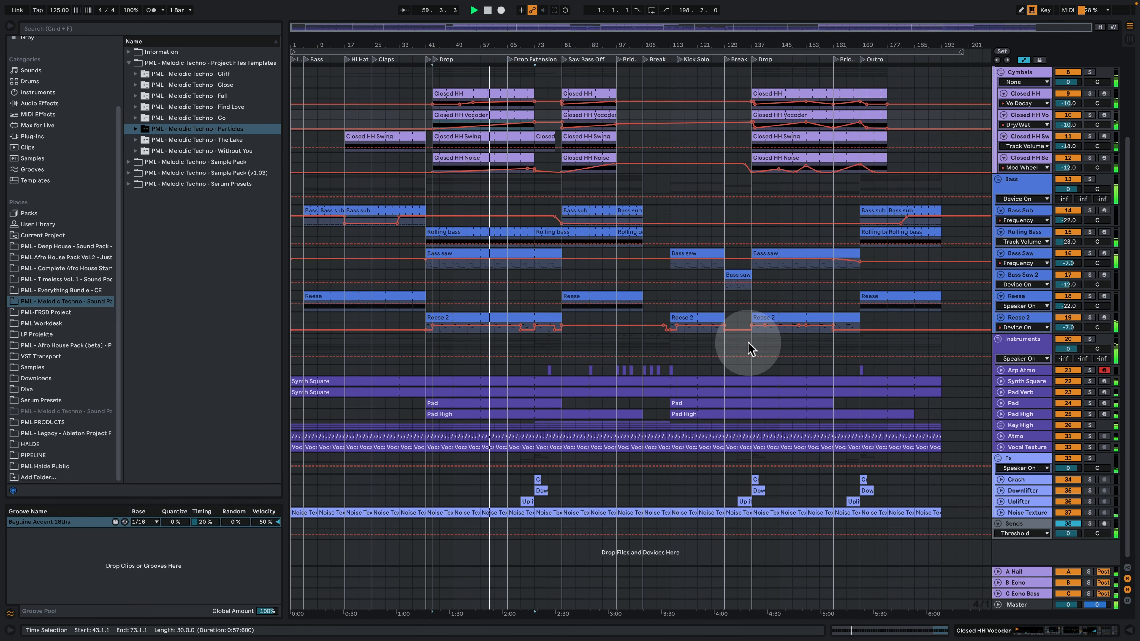
# Open the Bass saw clip near the Drop Extension to study its notes, and switch back to the track's devices.
pyautogui.scroll(5, 611, 288)
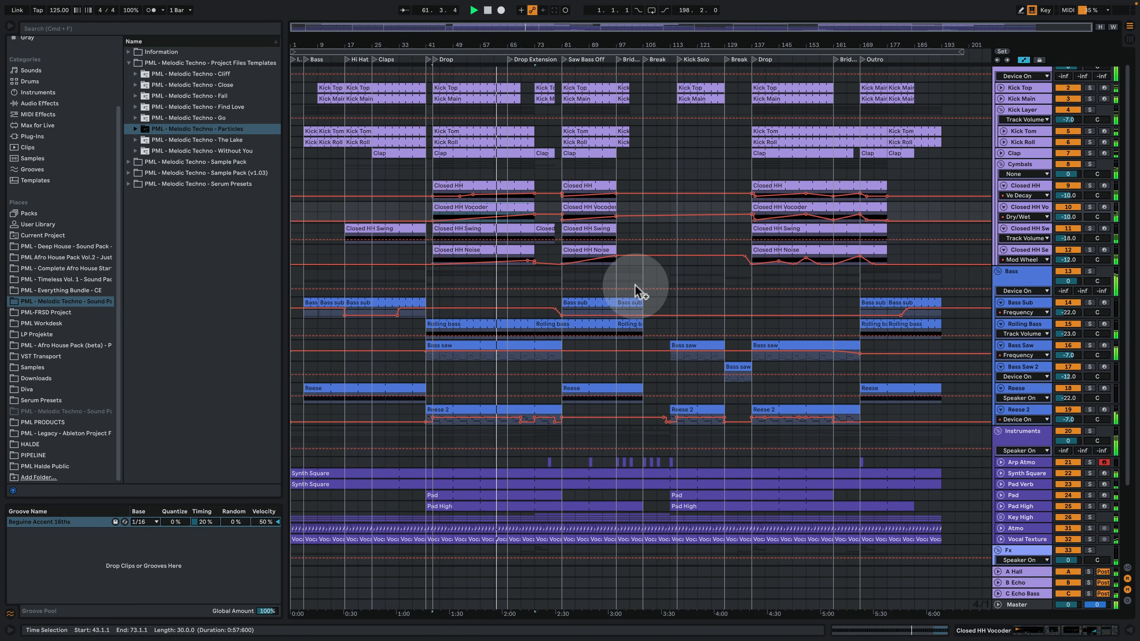
pyautogui.scroll(1, 637, 291)
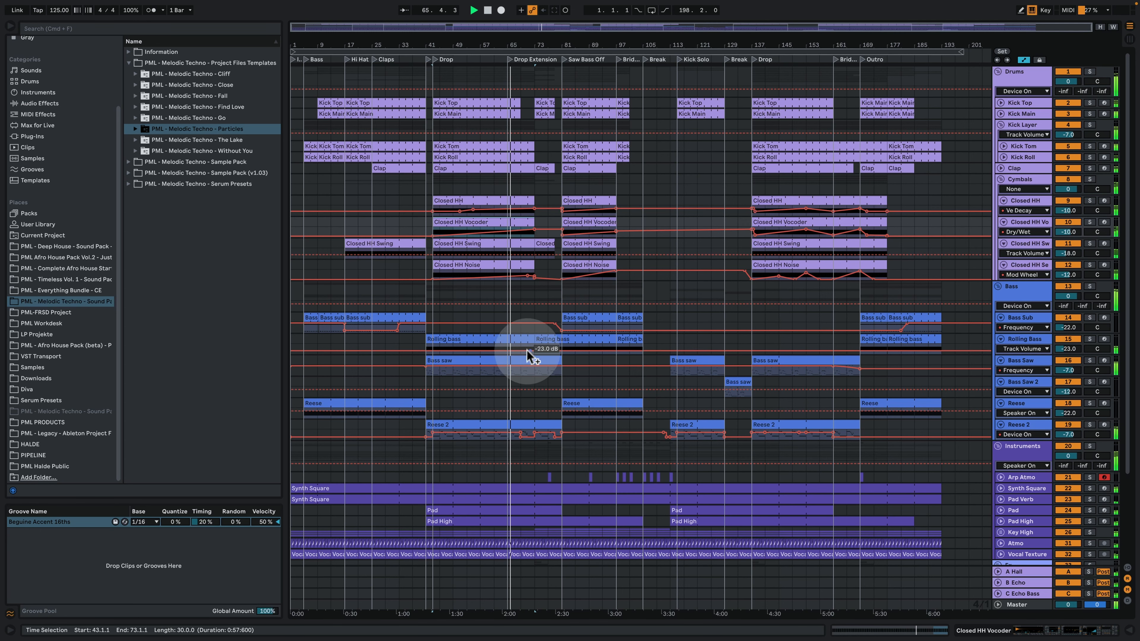
pyautogui.doubleClick(528, 360)
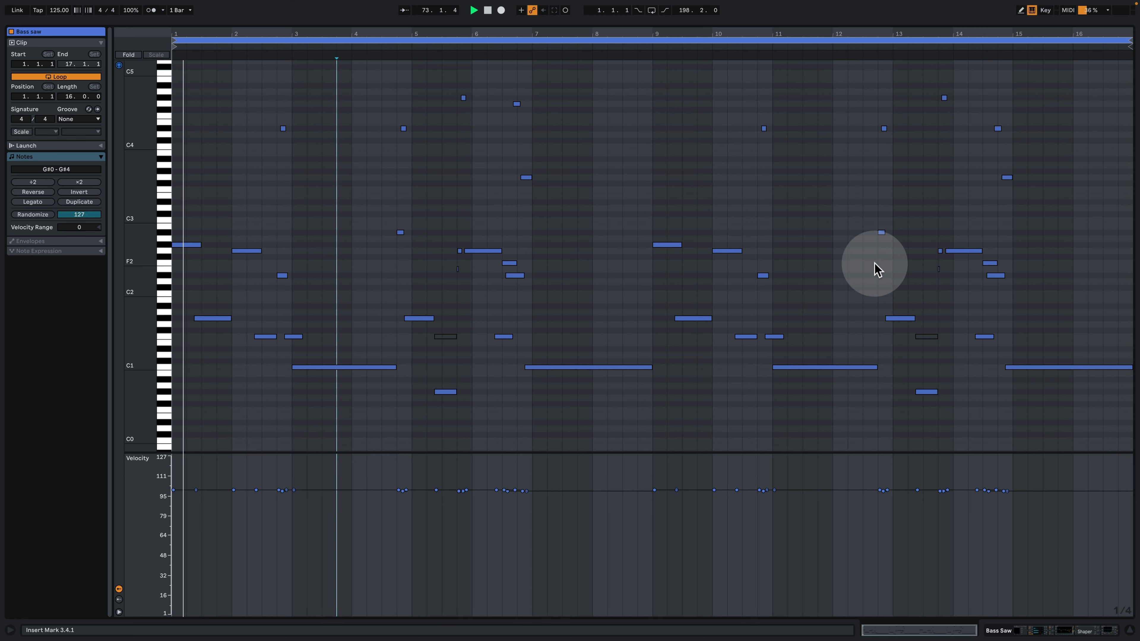
pyautogui.click(1067, 632)
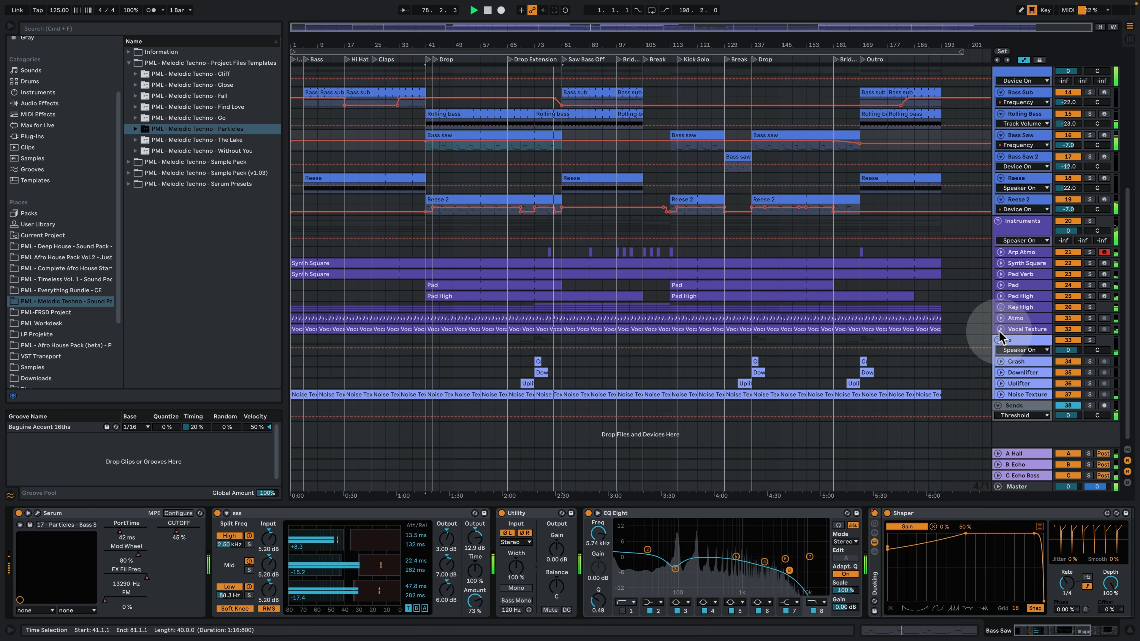
# Unfold the Arp Atmo track, bring the Saw Bass Off section into close view and hide the device view.
pyautogui.click(1002, 252)
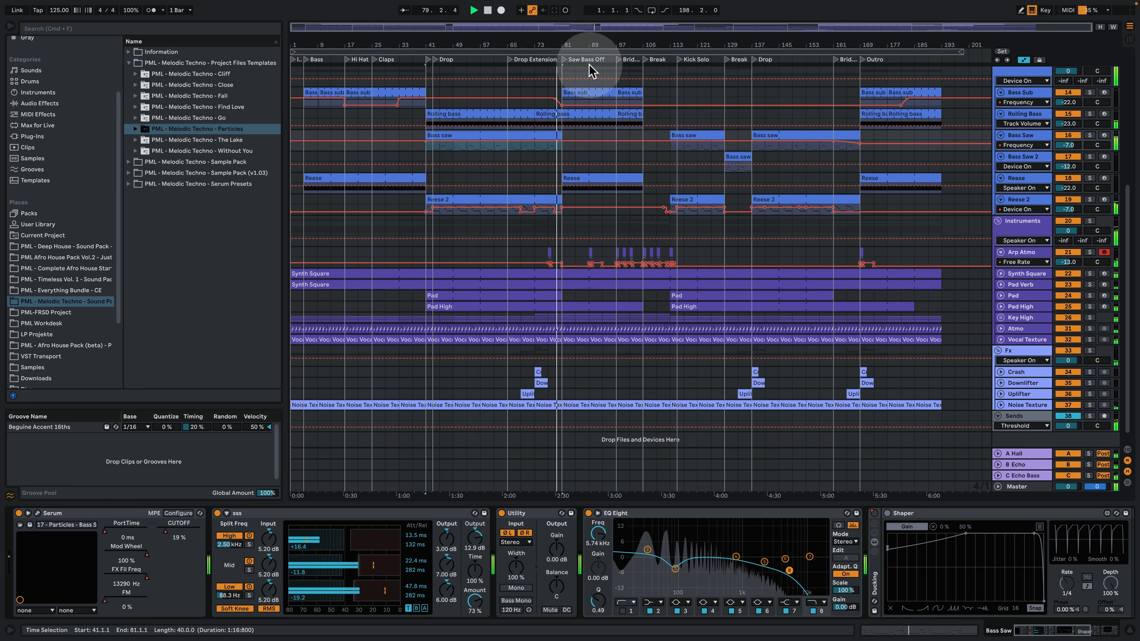
pyautogui.moveTo(566, 46); pyautogui.dragTo(566, 90)
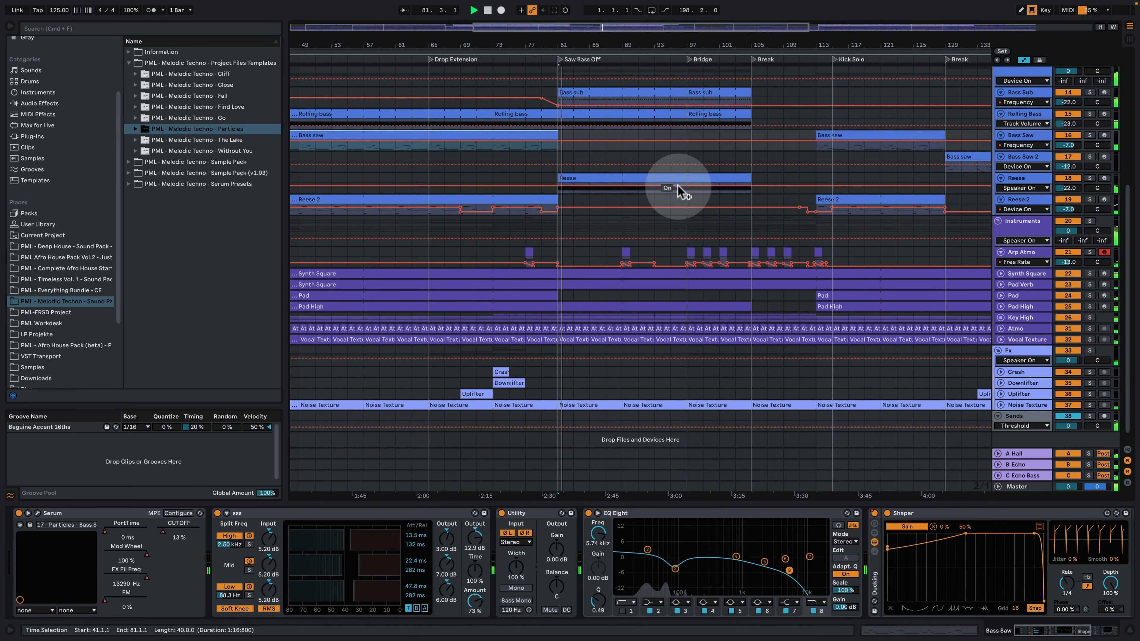
pyautogui.scroll(3, 671, 206)
pyautogui.scroll(5, 671, 206)
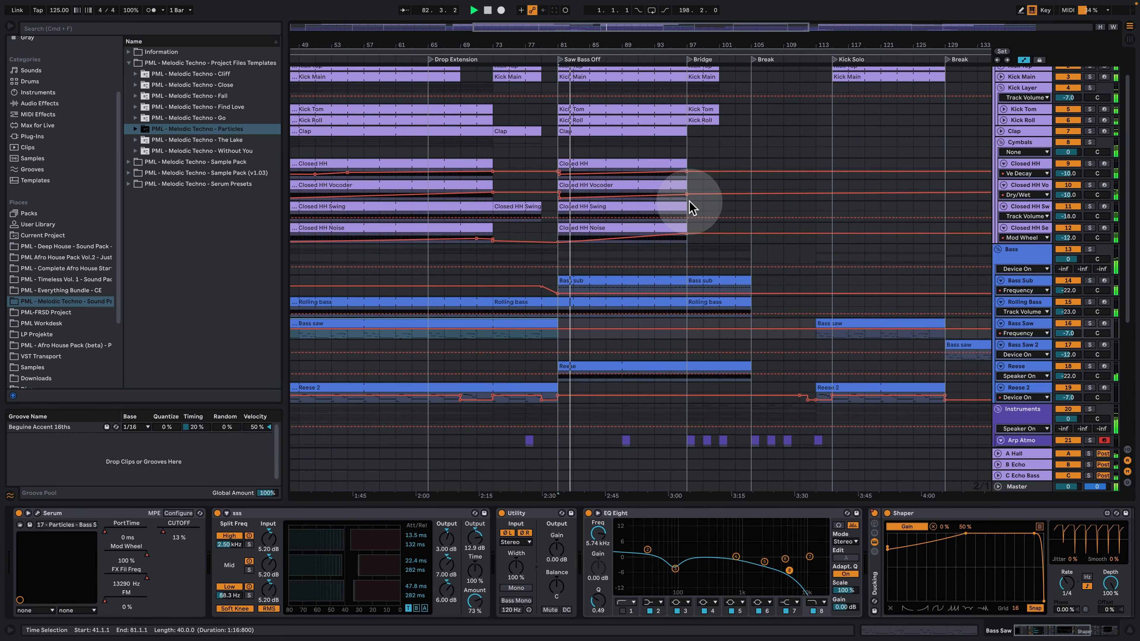
pyautogui.click(1130, 630)
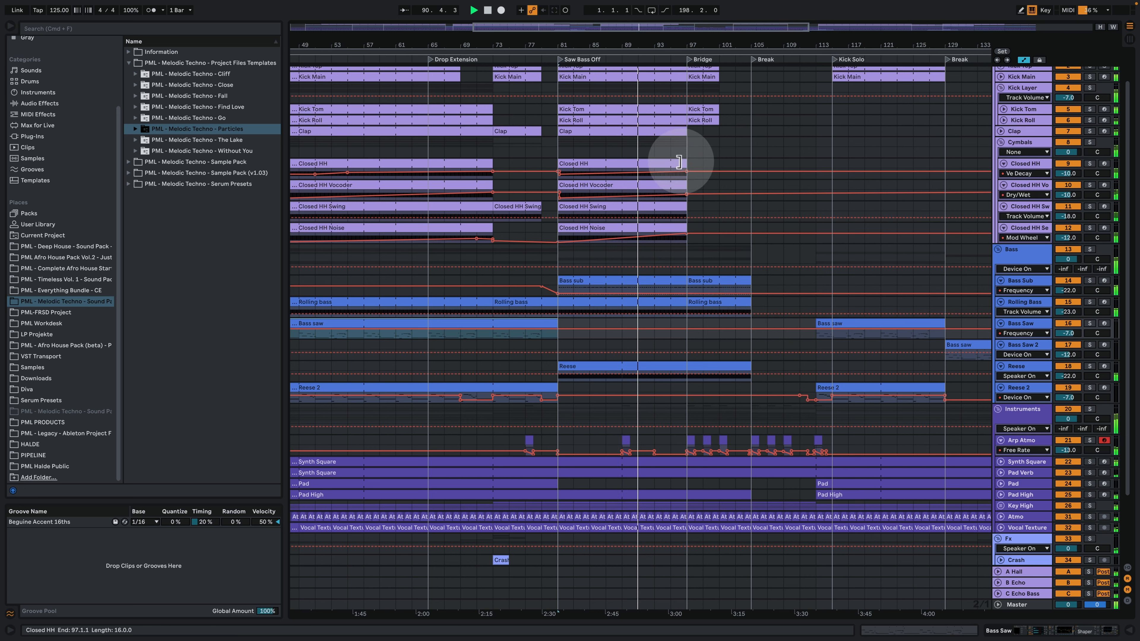
# Focus on the Bridge section and enlarge the Arp Atmo track's height to show its clips and Free Rate automation.
pyautogui.scroll(2, 672, 199)
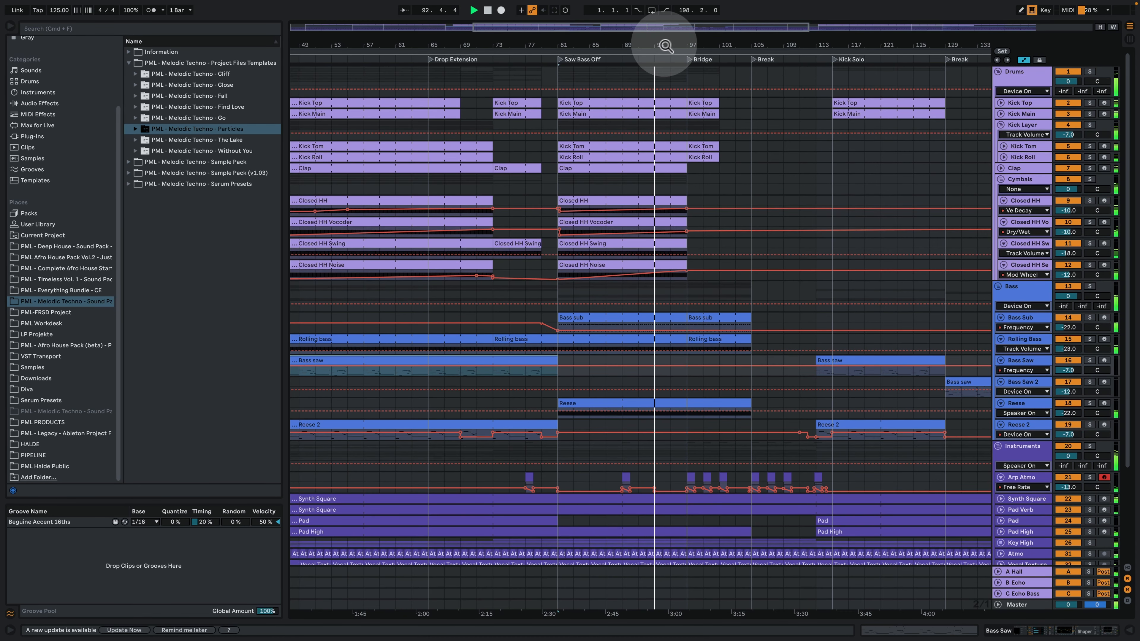
pyautogui.moveTo(667, 44); pyautogui.dragTo(666, 27)
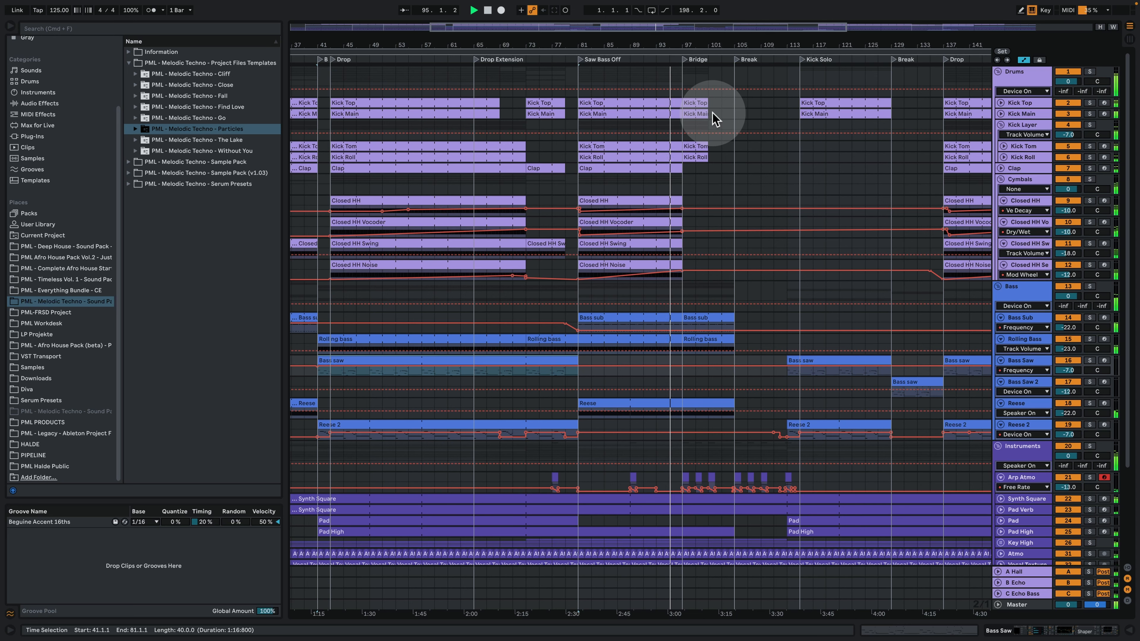
pyautogui.moveTo(718, 45); pyautogui.dragTo(643, 40)
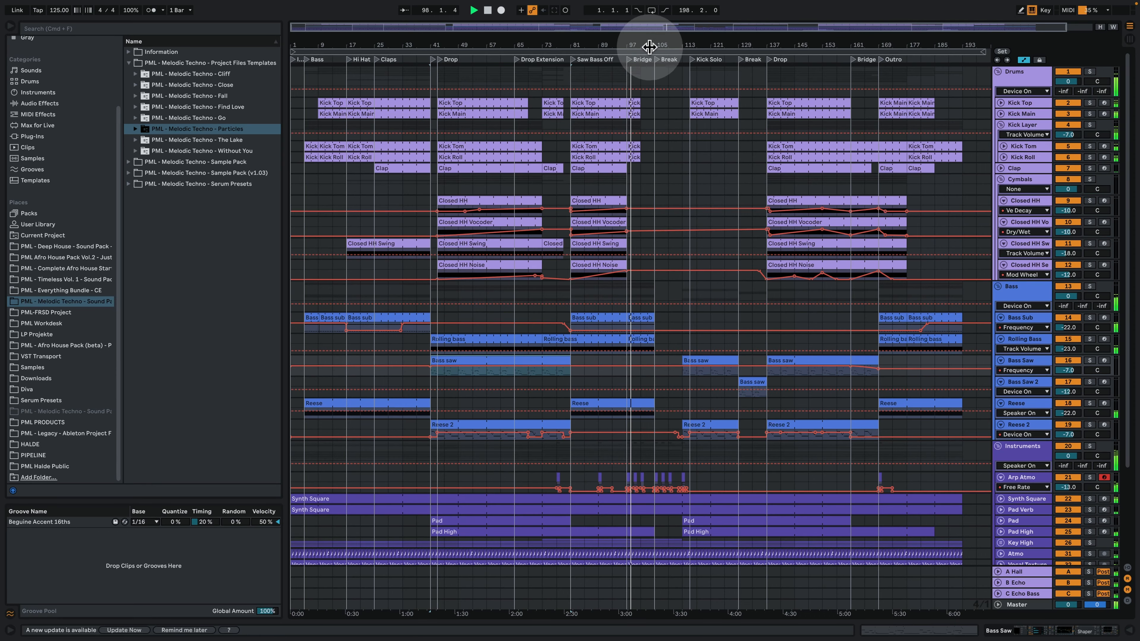
pyautogui.moveTo(649, 45); pyautogui.dragTo(649, 98)
pyautogui.scroll(-3, 648, 280)
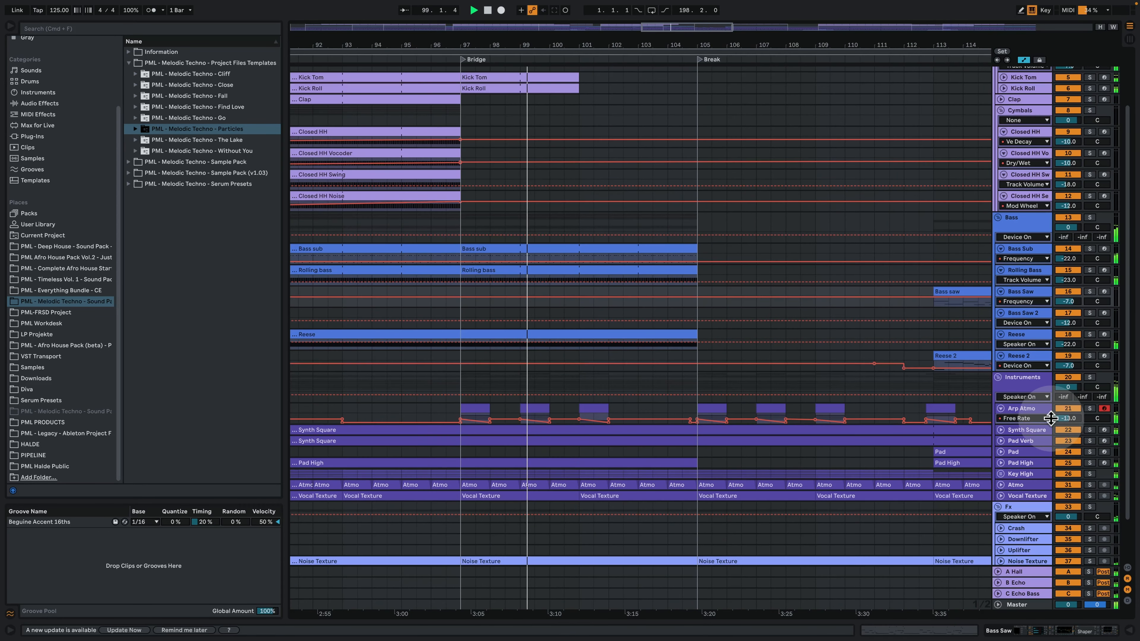
pyautogui.moveTo(1047, 422); pyautogui.dragTo(1040, 511)
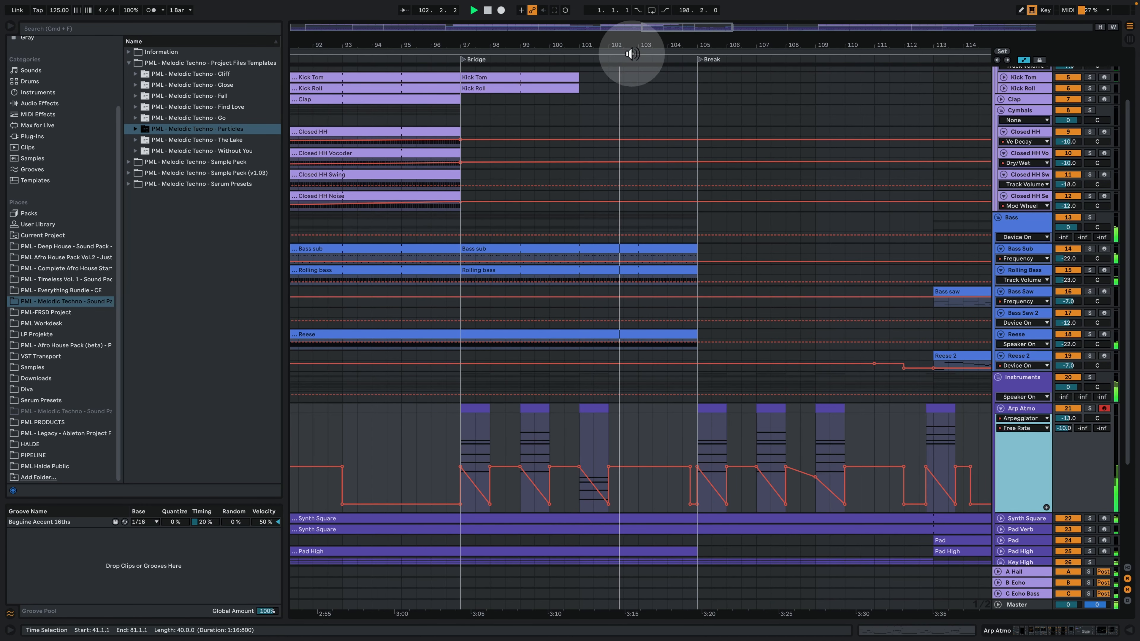
# Follow the Break into the Kick Solo, inspect the notes and devices of the Bass saw clip at bar 113, and hide the devices.
pyautogui.moveTo(631, 47); pyautogui.dragTo(568, 43)
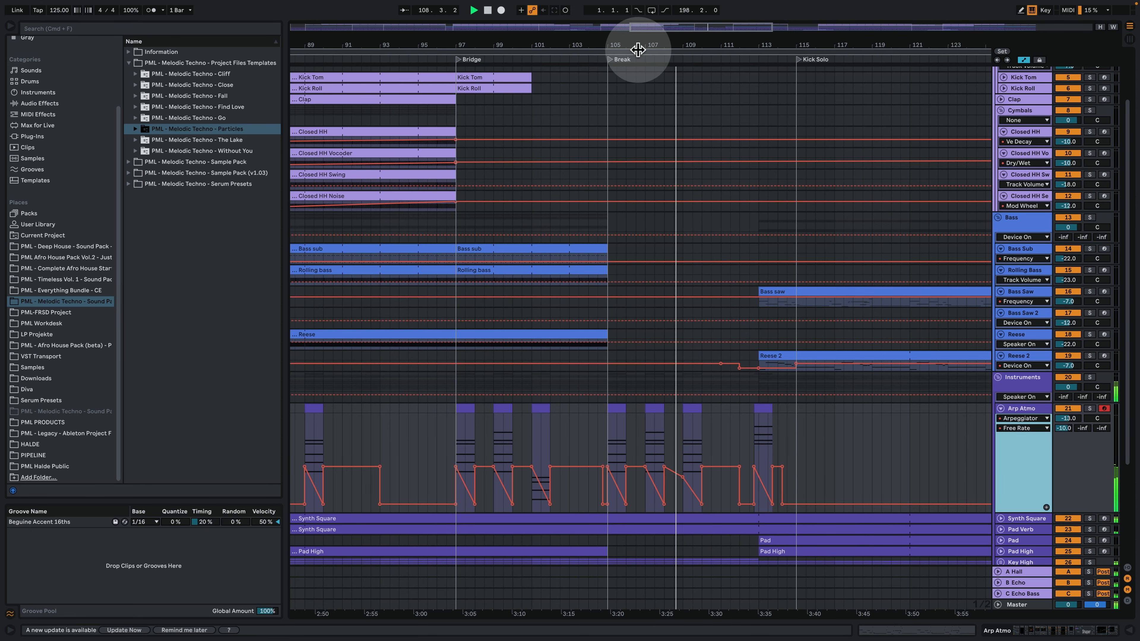
pyautogui.moveTo(637, 44); pyautogui.dragTo(602, 46)
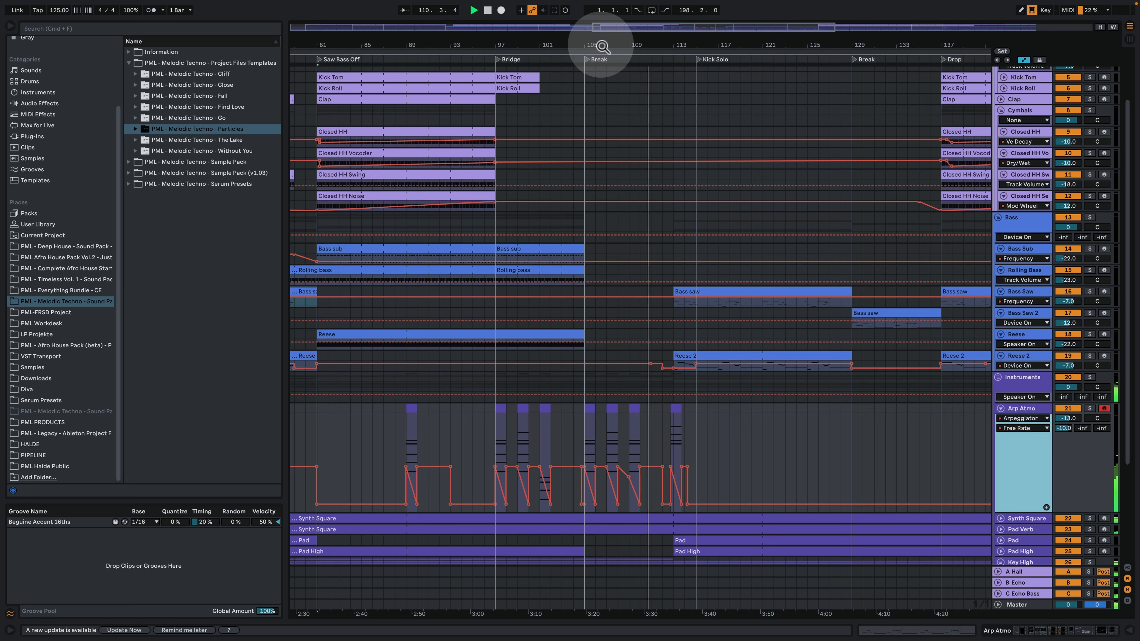
pyautogui.moveTo(602, 46); pyautogui.dragTo(671, 44)
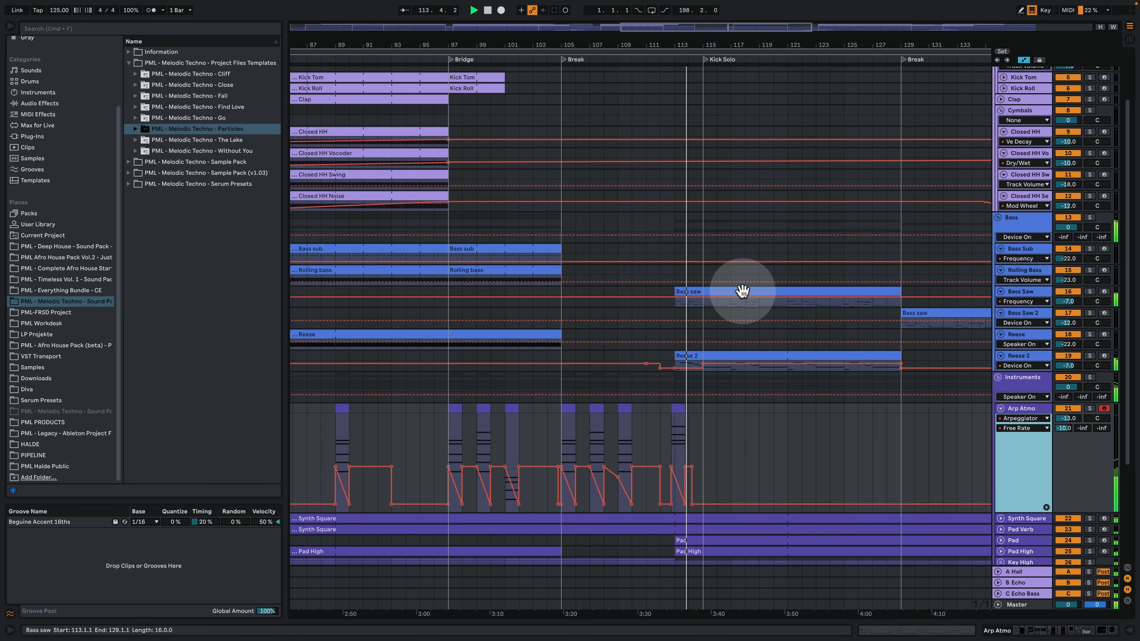
pyautogui.doubleClick(741, 290)
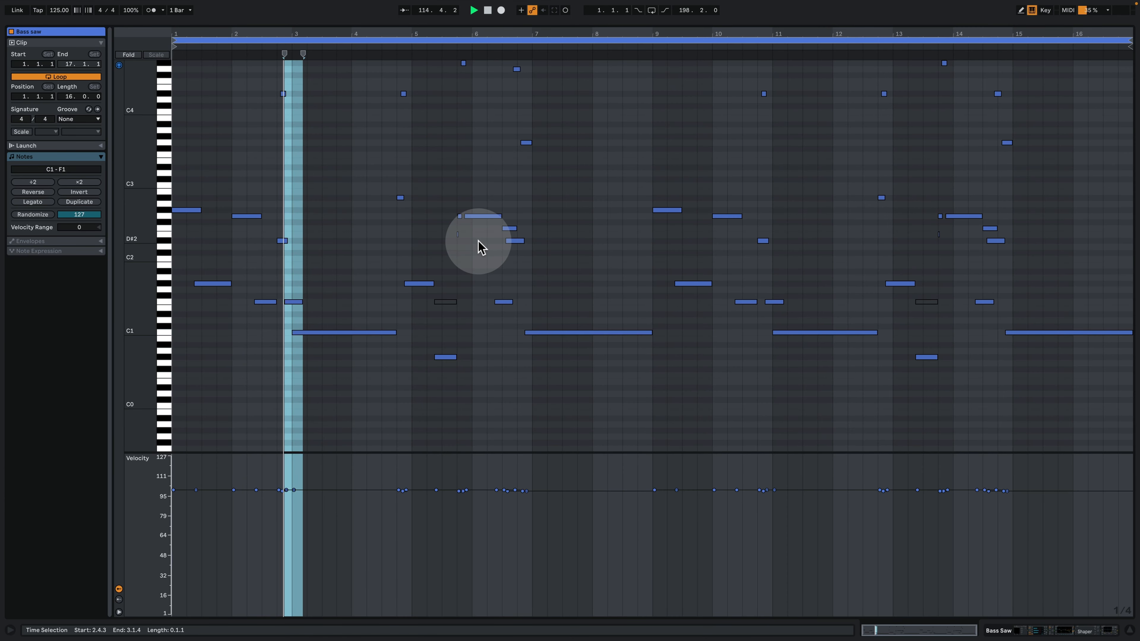
pyautogui.click(1051, 630)
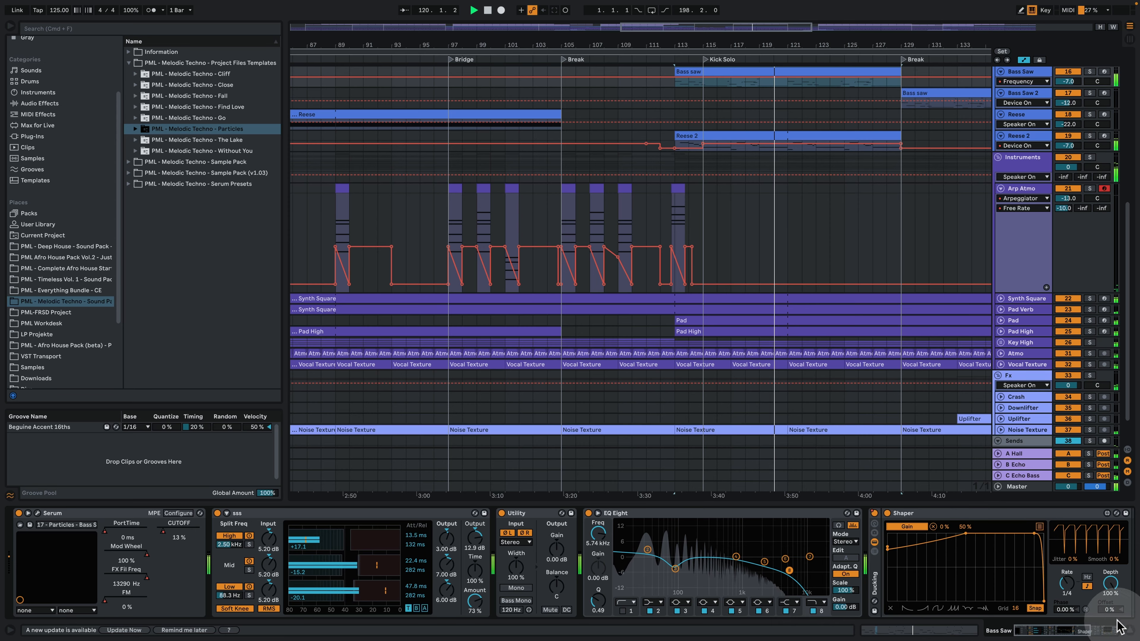
pyautogui.click(1129, 630)
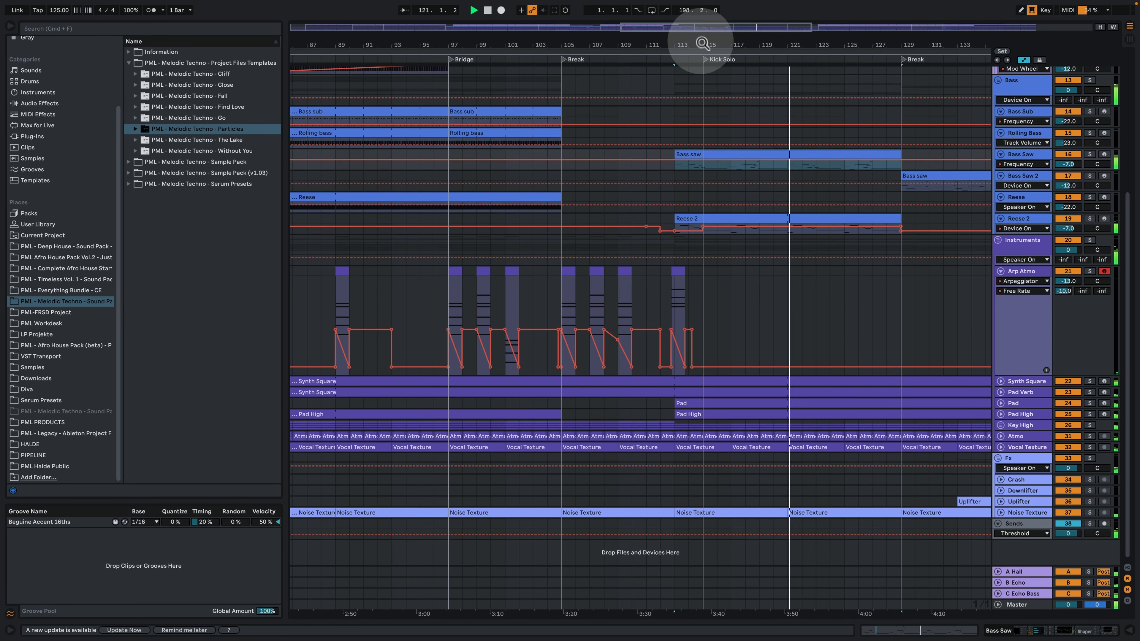
# Select the Bass Saw 2 clip at bar 129 and inspect the oscillators and effects in the track's Serum synth.
pyautogui.moveTo(703, 43); pyautogui.dragTo(702, 22)
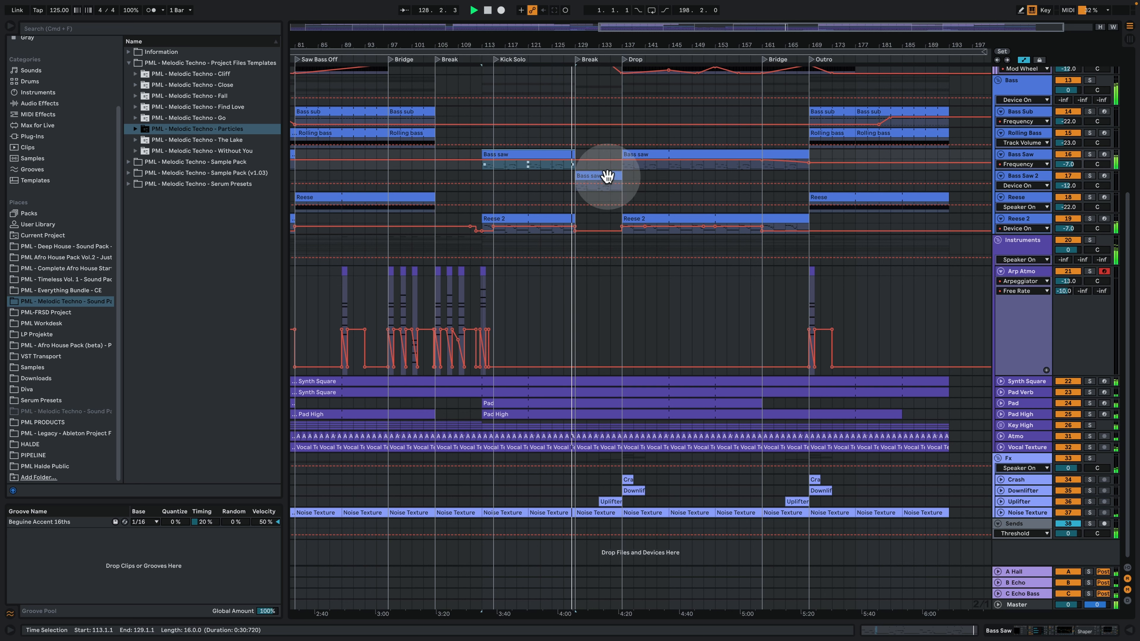
pyautogui.click(592, 182)
pyautogui.doubleClick(1020, 178)
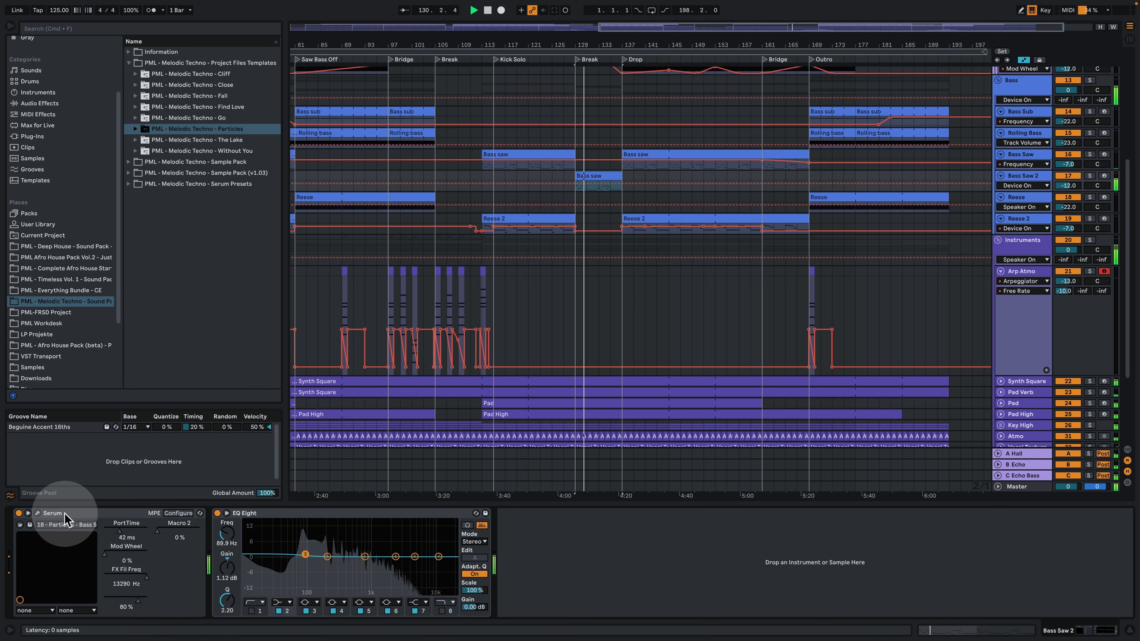
pyautogui.click(39, 513)
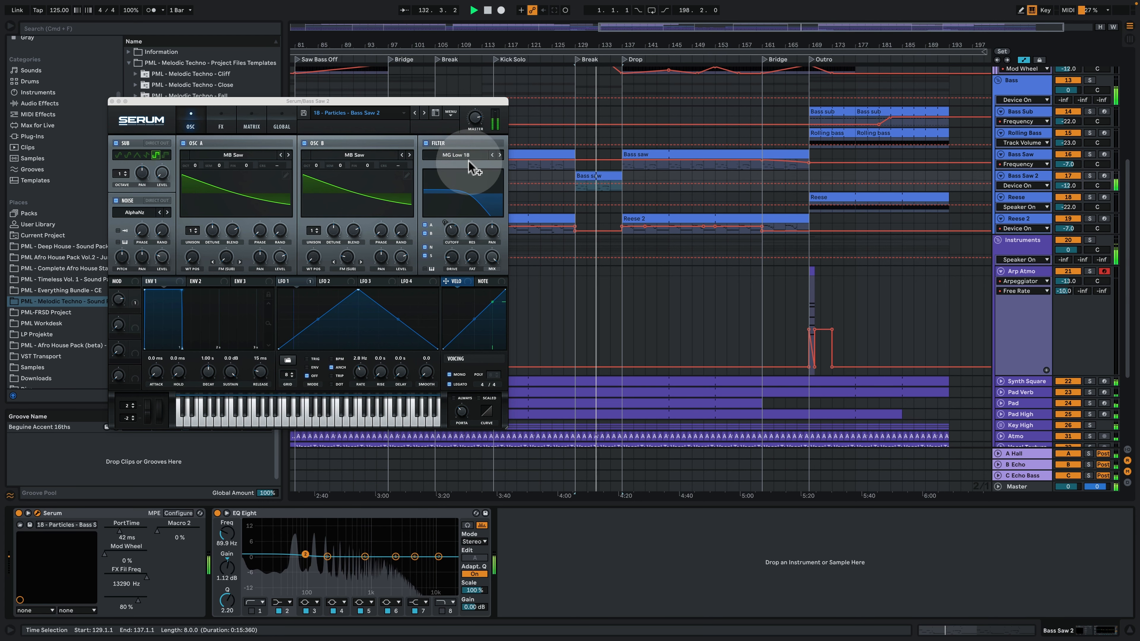
pyautogui.click(251, 124)
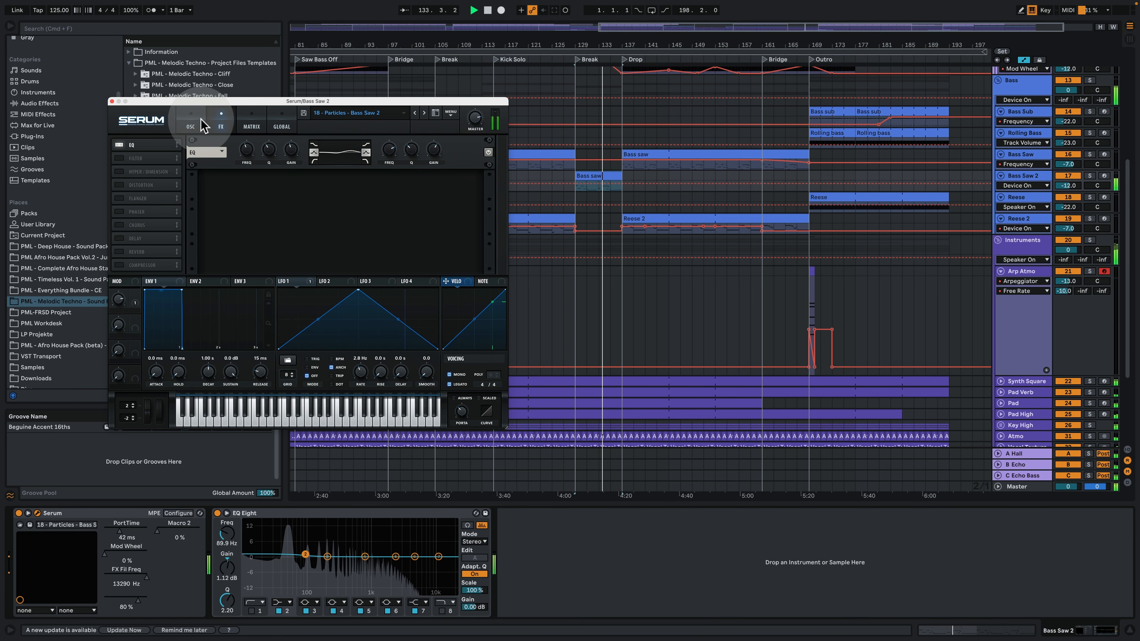
pyautogui.click(199, 127)
# Inspect the Bass Saw 2 clip's notes, return to the track's devices and close the Serum window.
pyautogui.doubleClick(589, 177)
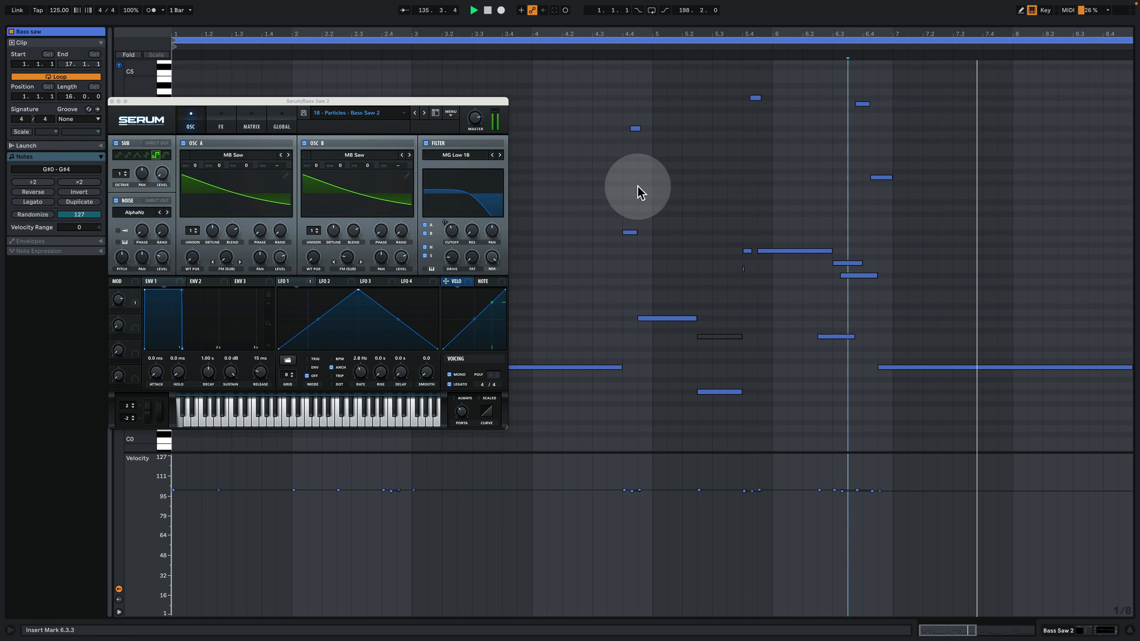
pyautogui.click(1058, 631)
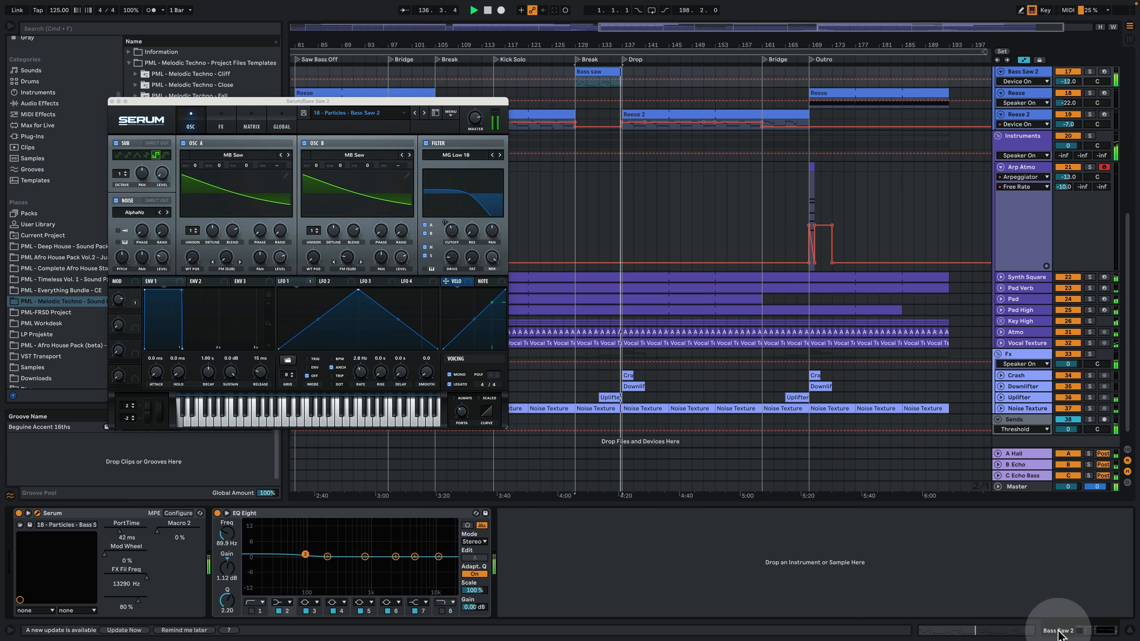
pyautogui.click(112, 102)
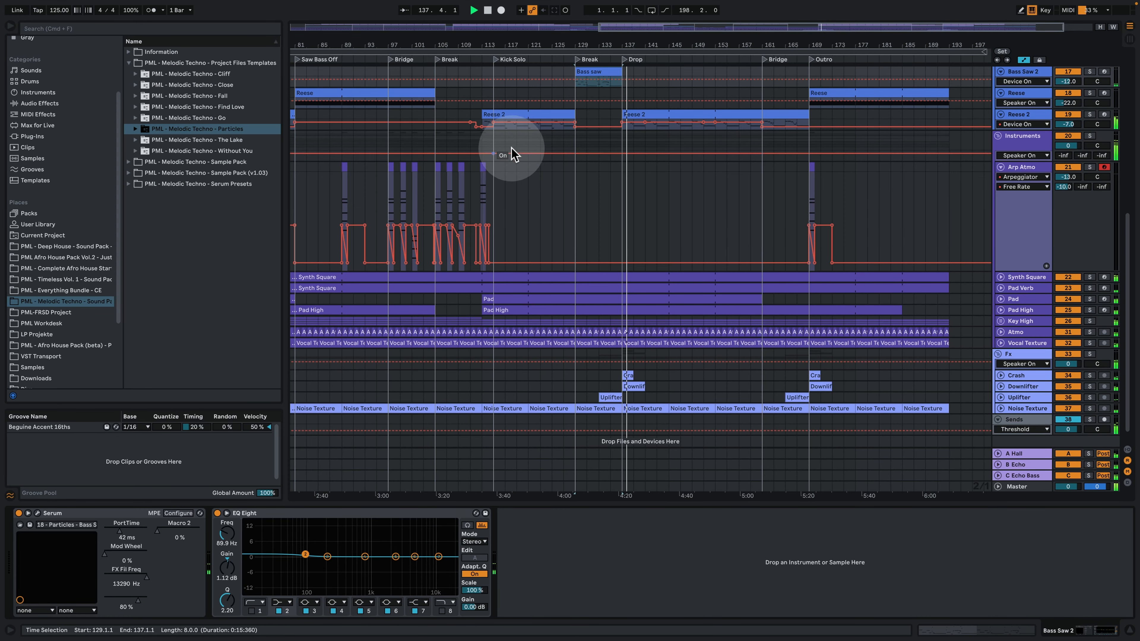
# Hide the Bass Saw 2 devices and review the whole arrangement from the drum tracks to the instruments during the second Drop.
pyautogui.moveTo(652, 45); pyautogui.dragTo(766, 44)
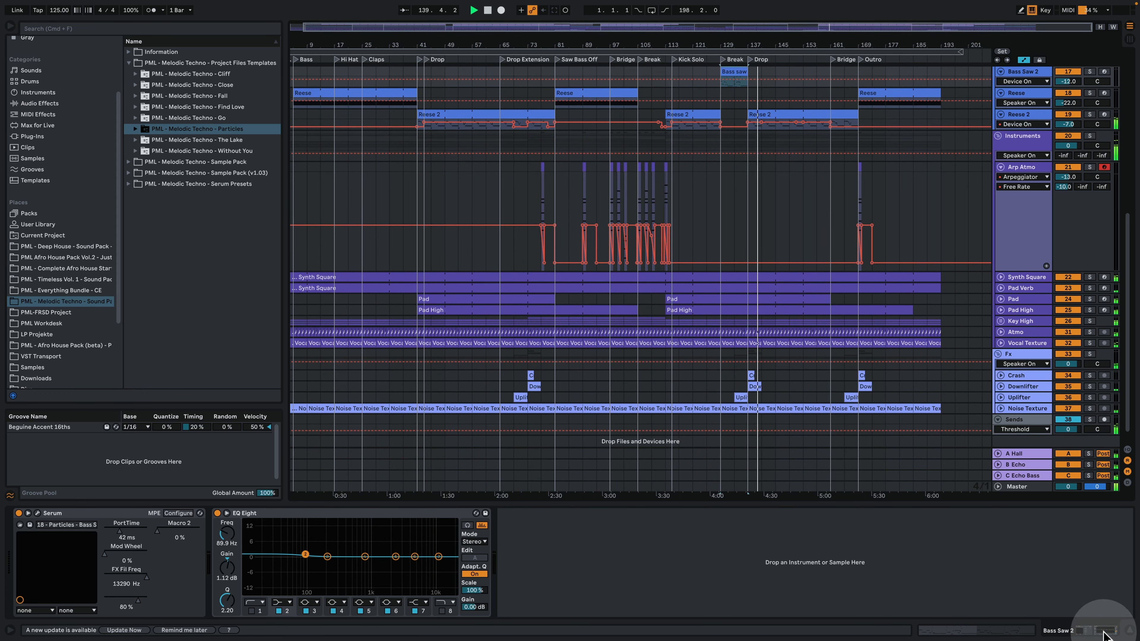
pyautogui.click(1126, 634)
pyautogui.scroll(5, 899, 379)
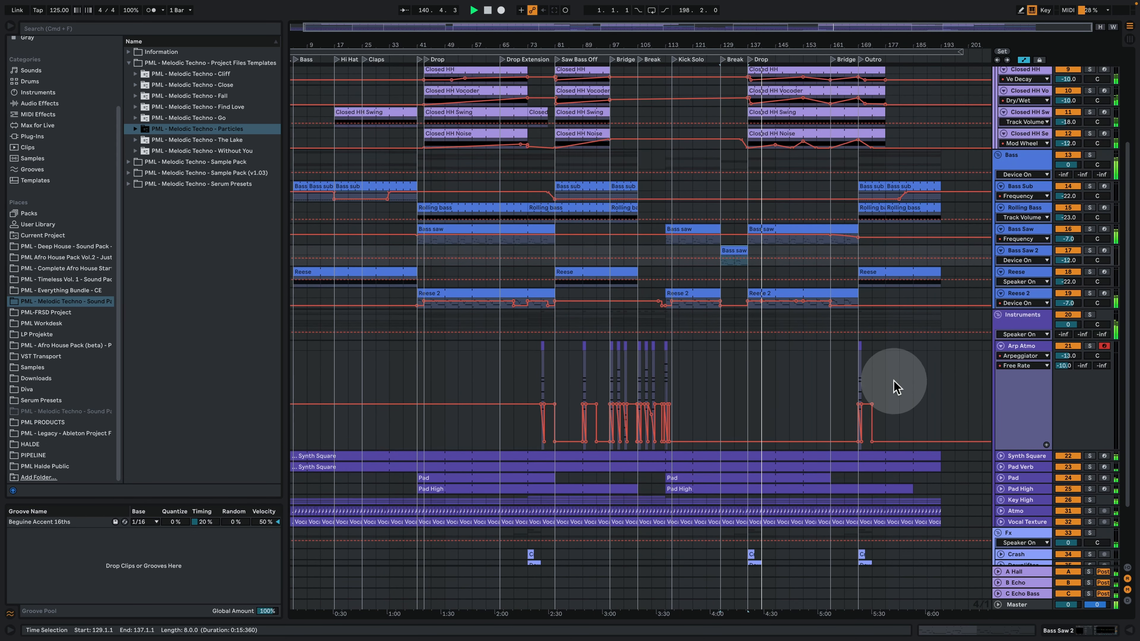
pyautogui.scroll(3, 894, 391)
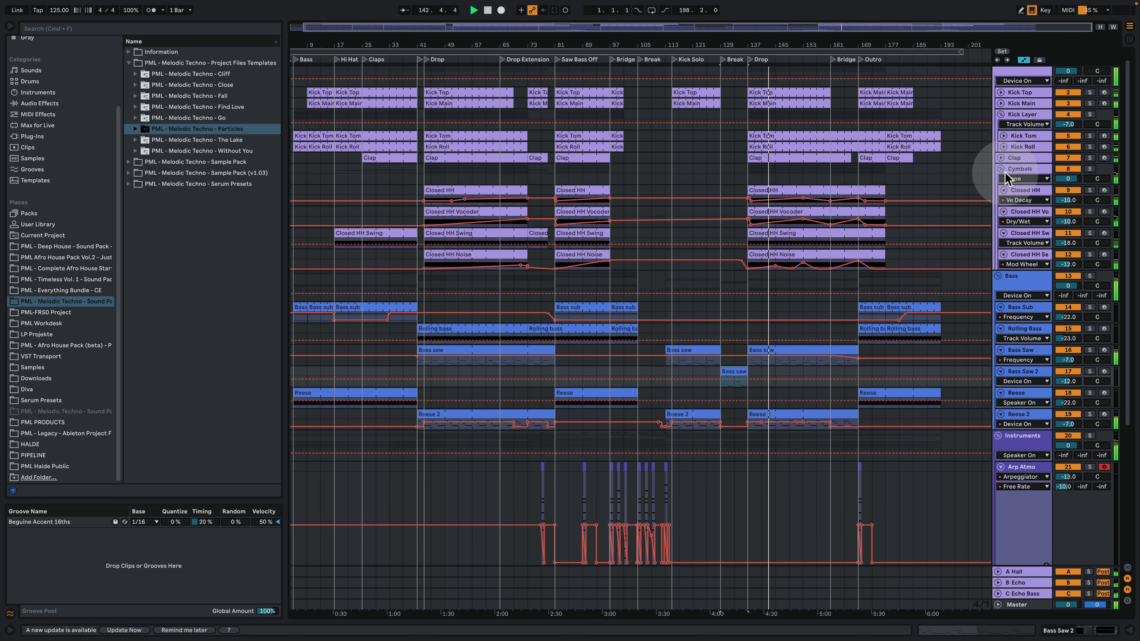
pyautogui.scroll(-3, 906, 313)
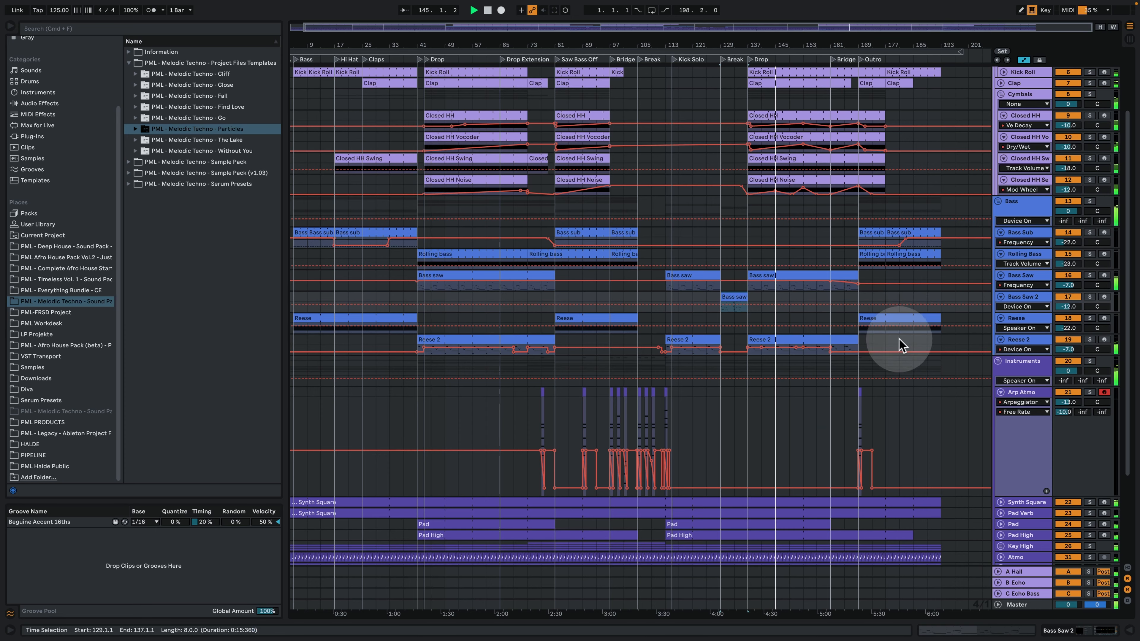
pyautogui.scroll(3, 900, 332)
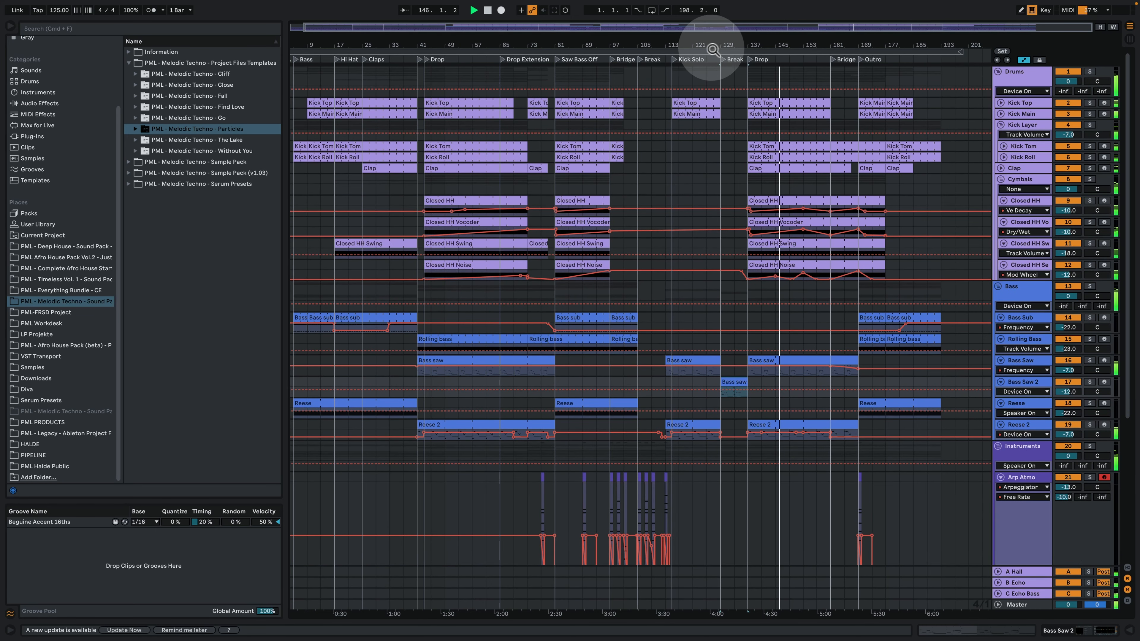
pyautogui.moveTo(714, 46); pyautogui.dragTo(717, 48)
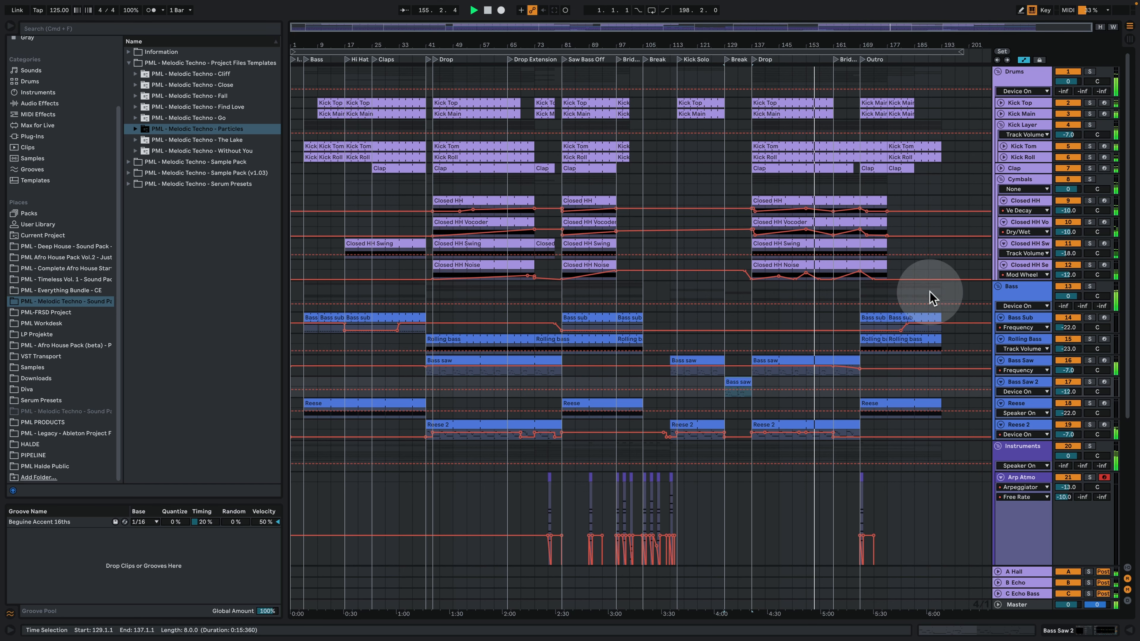
# Shrink the Arp Atmo track to a compact height and follow the full arrangement through the Outro.
pyautogui.scroll(-3, 937, 359)
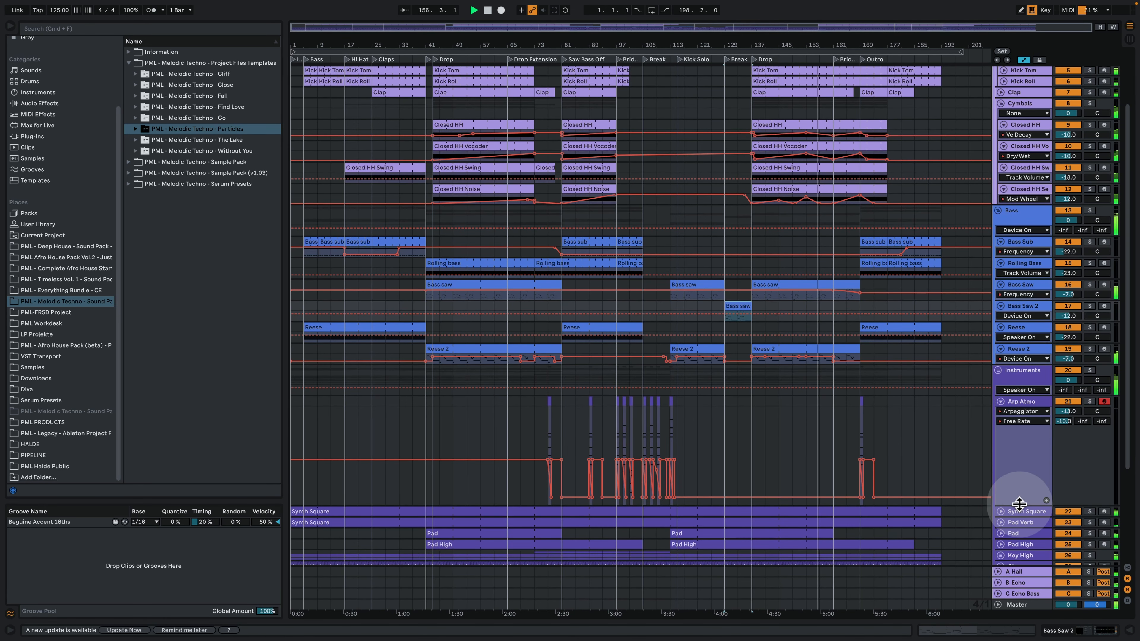
pyautogui.moveTo(1018, 504); pyautogui.dragTo(1032, 422)
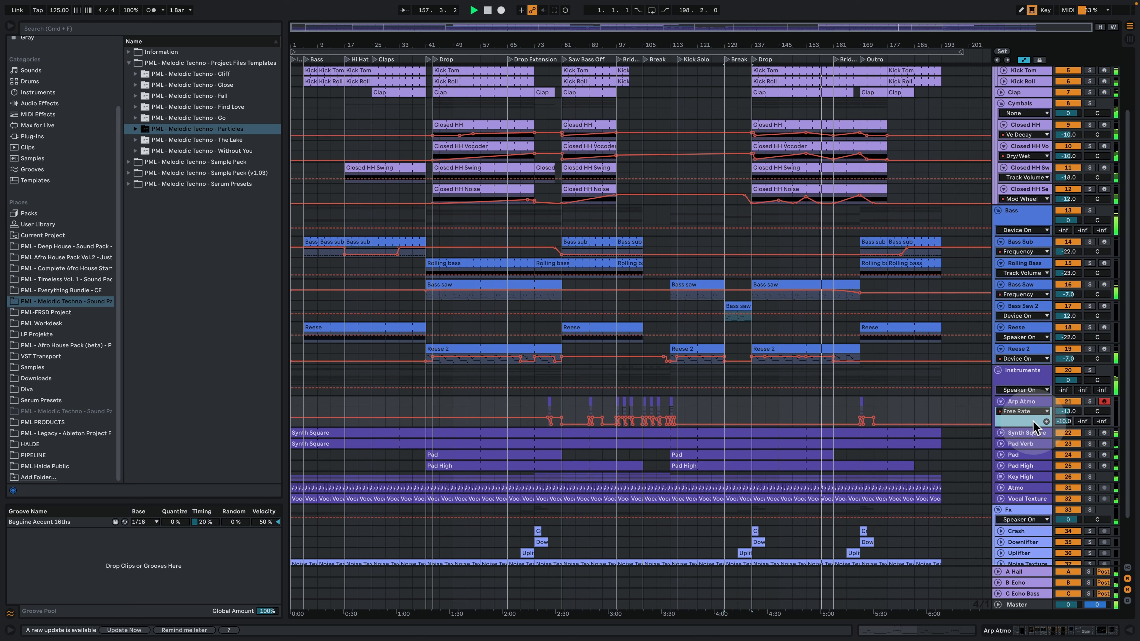
pyautogui.click(842, 384)
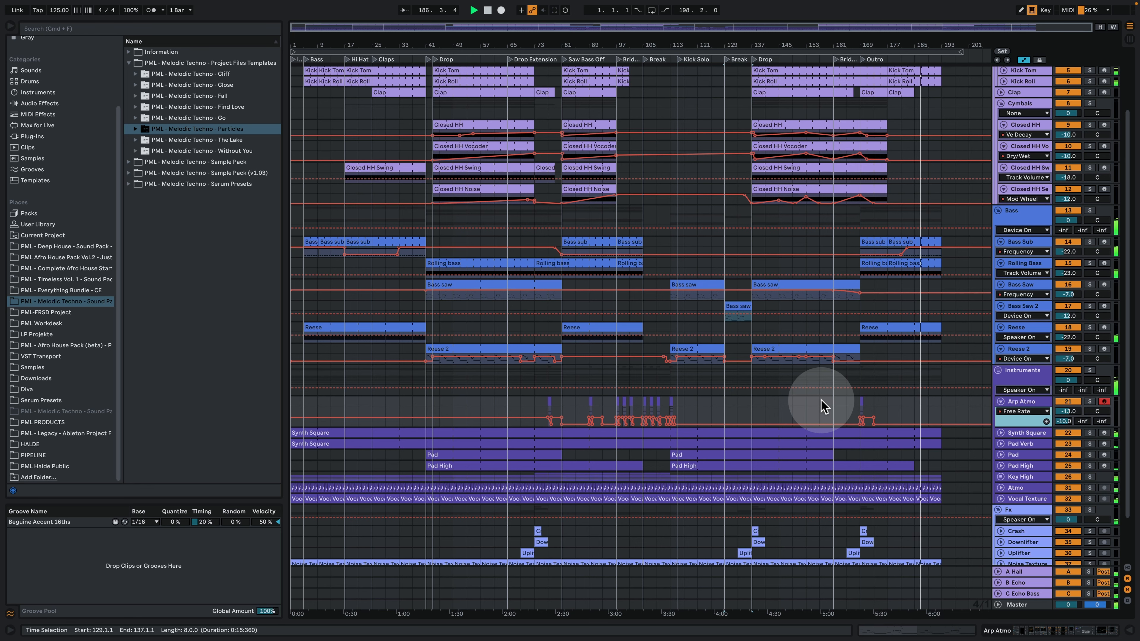
pyautogui.scroll(3, 898, 306)
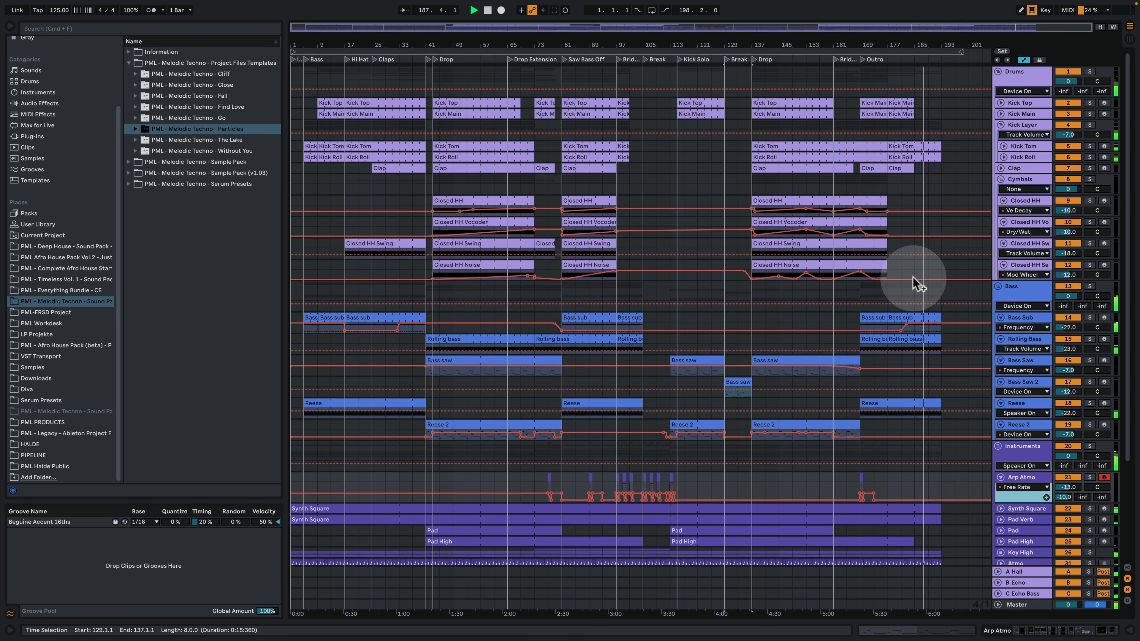